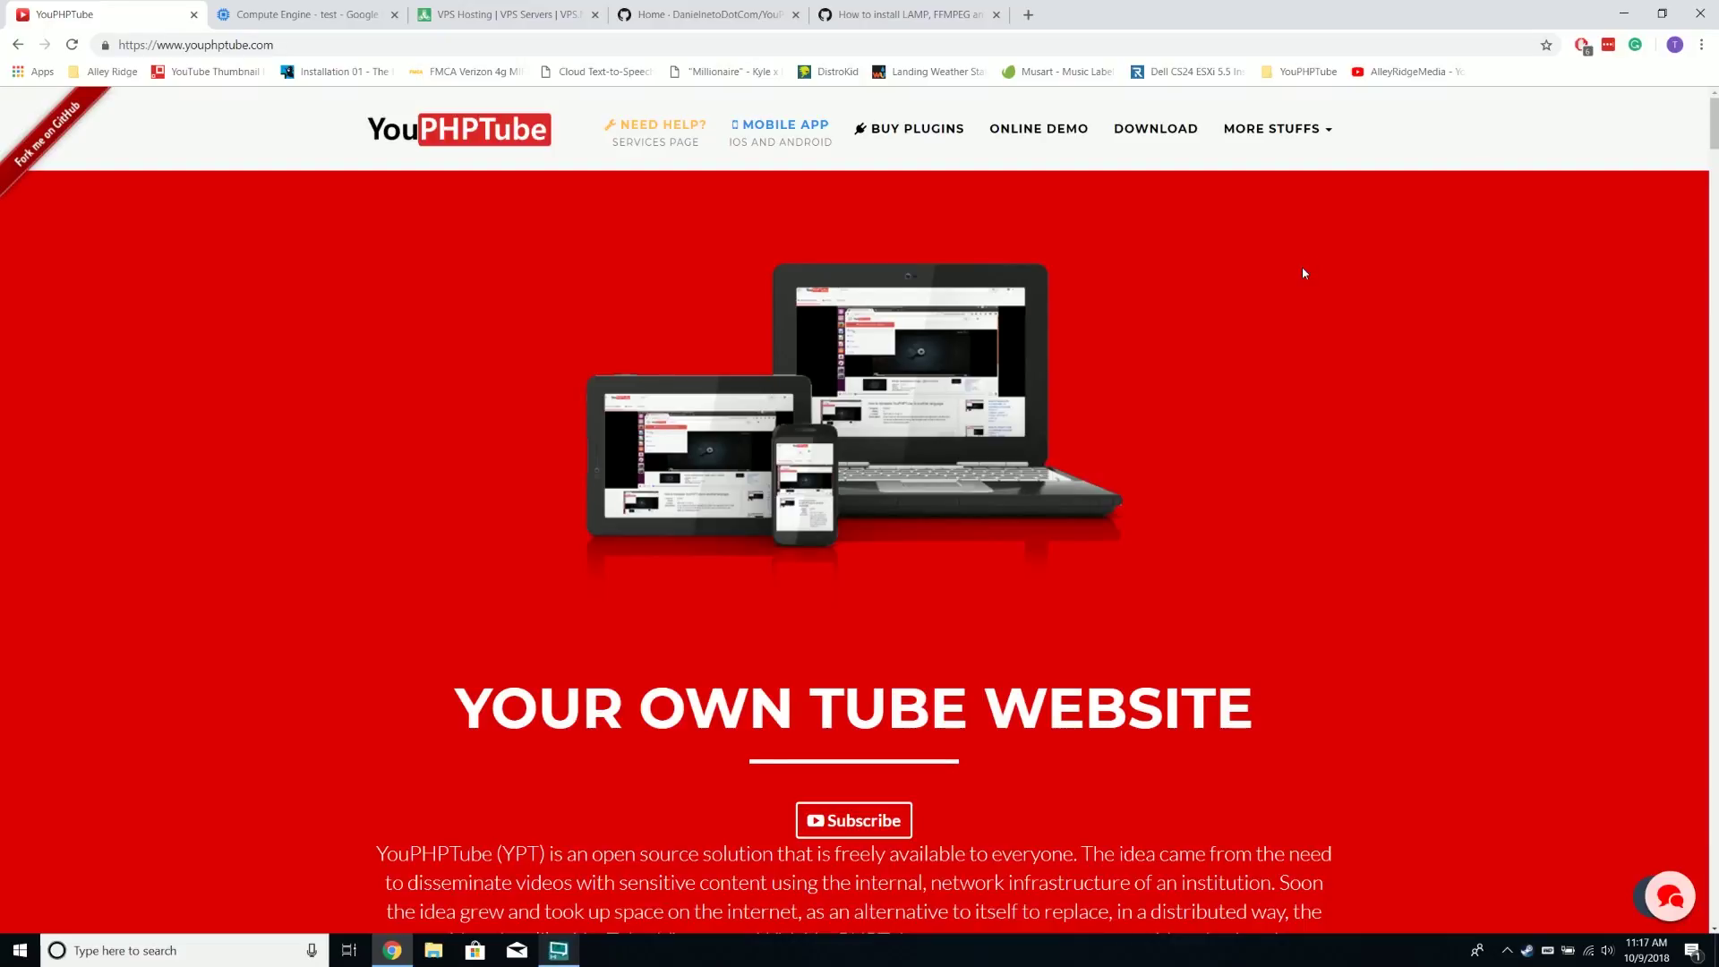
Scroll up and down through the currently open page to review its content
scroll(1303, 276, "down", 1)
scroll(1303, 277, "up", 1)
scroll(1303, 278, "down", 9)
scroll(1302, 272, "down", 4)
scroll(1413, 315, "down", 2)
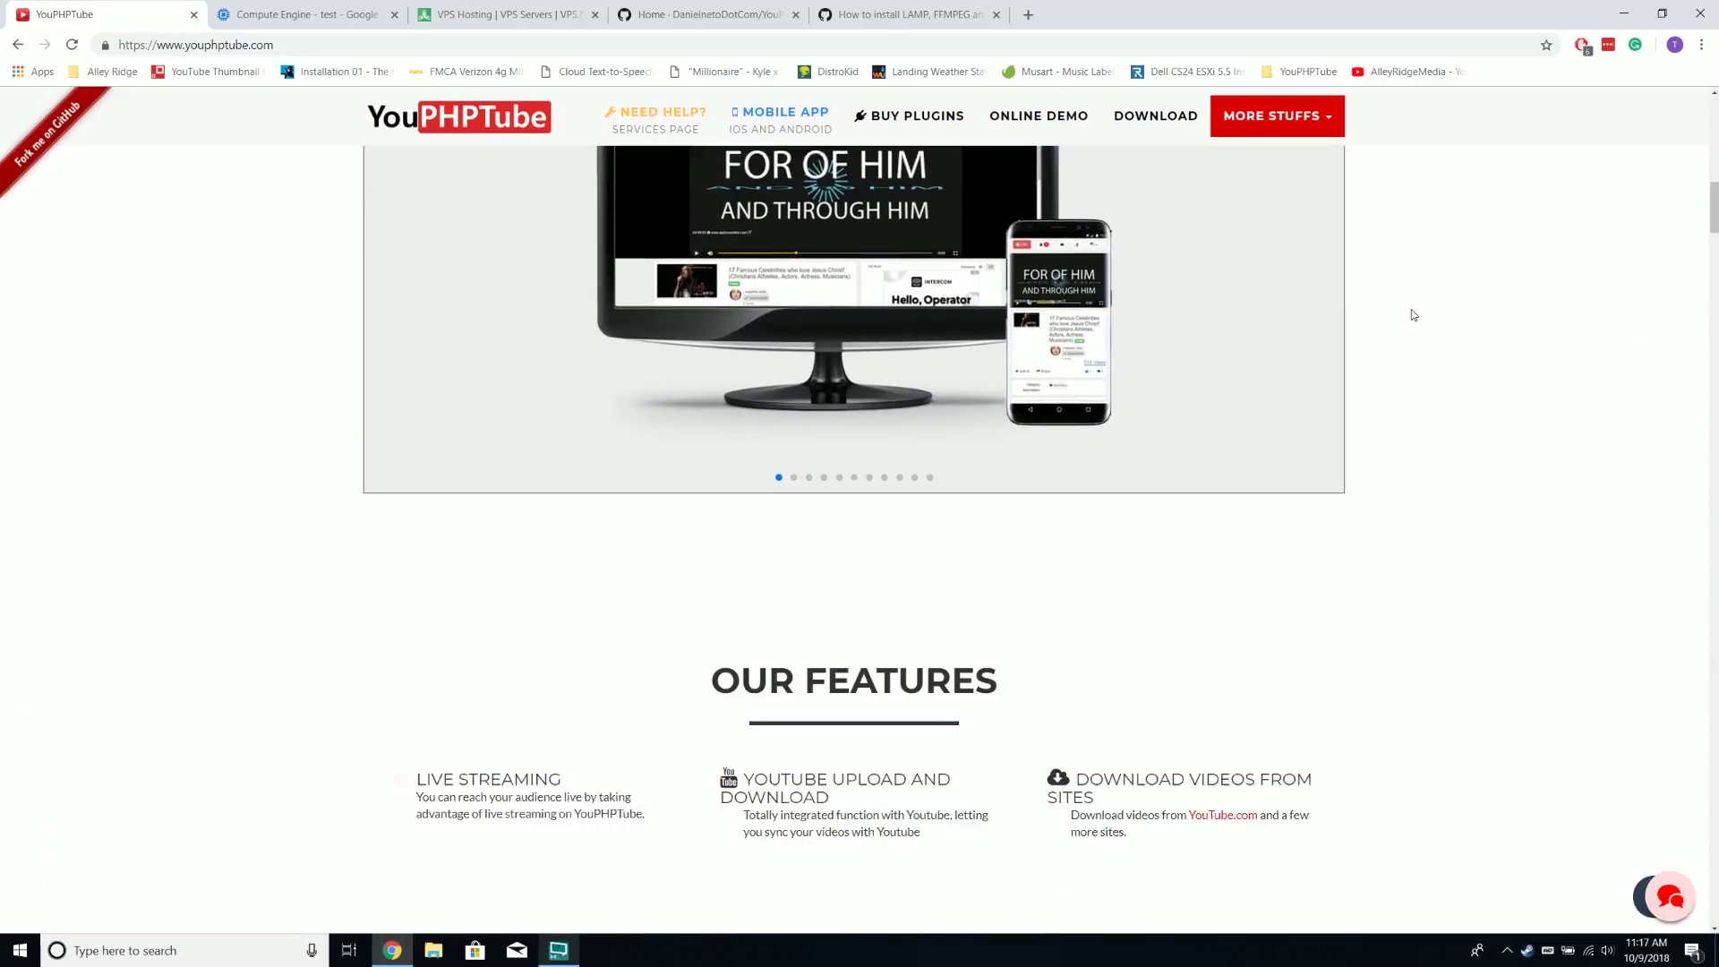
scroll(1413, 315, "down", 2)
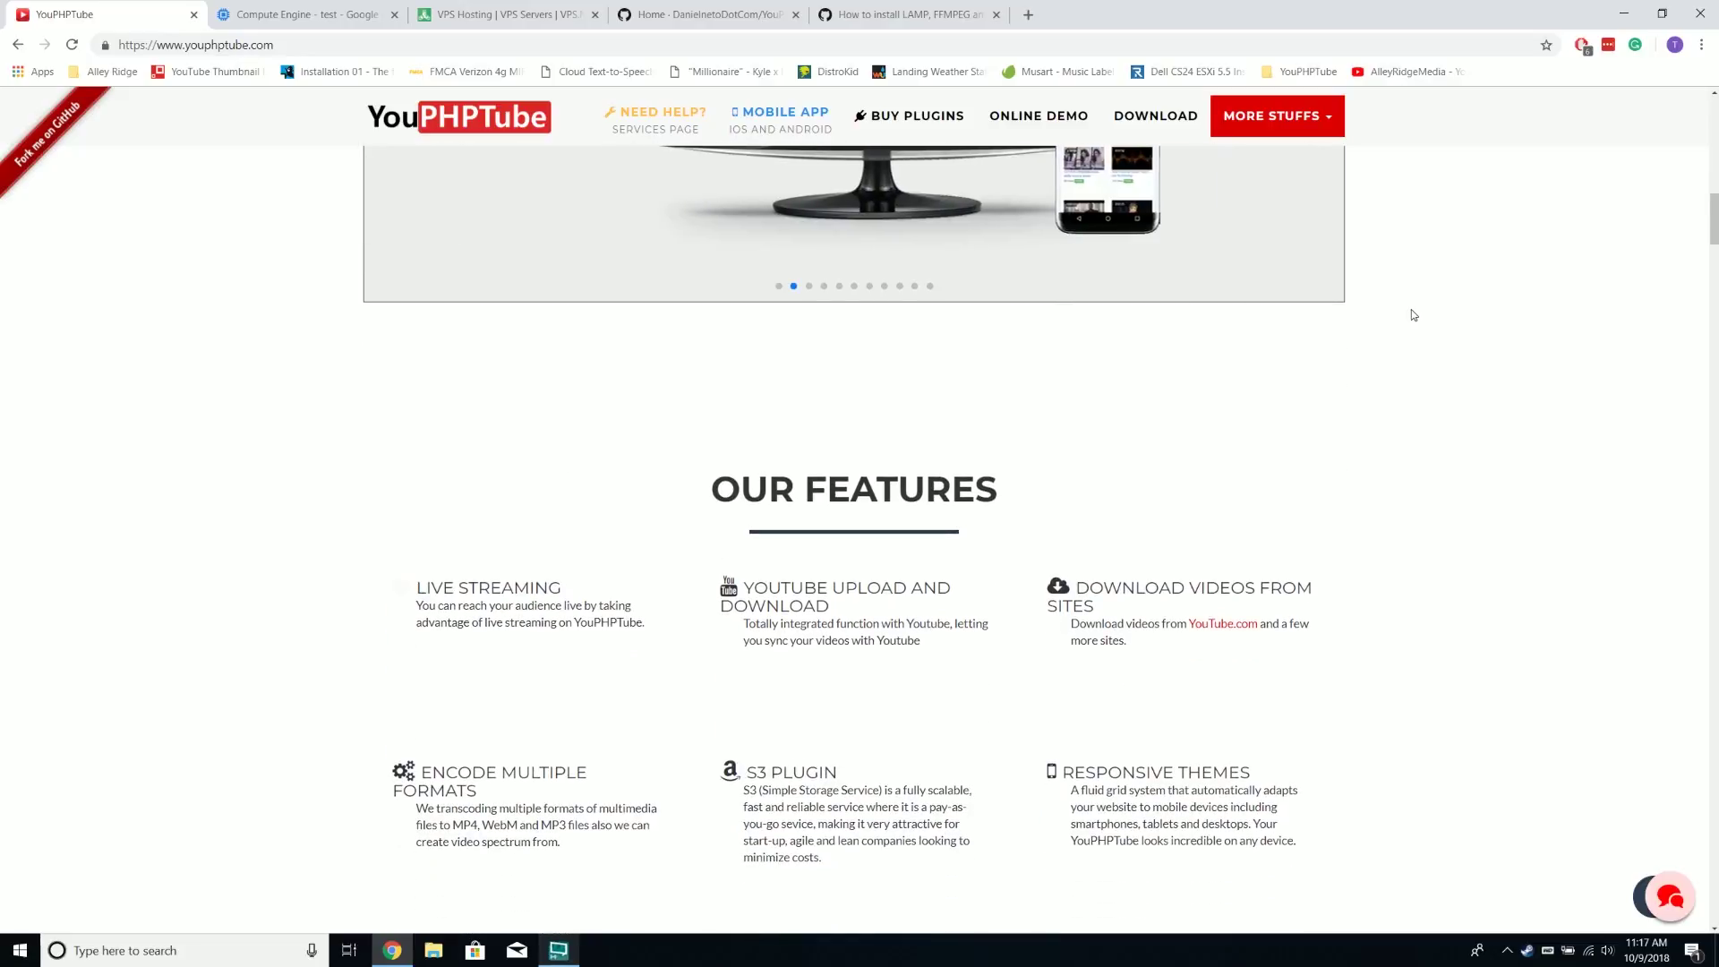
scroll(1413, 315, "up", 5)
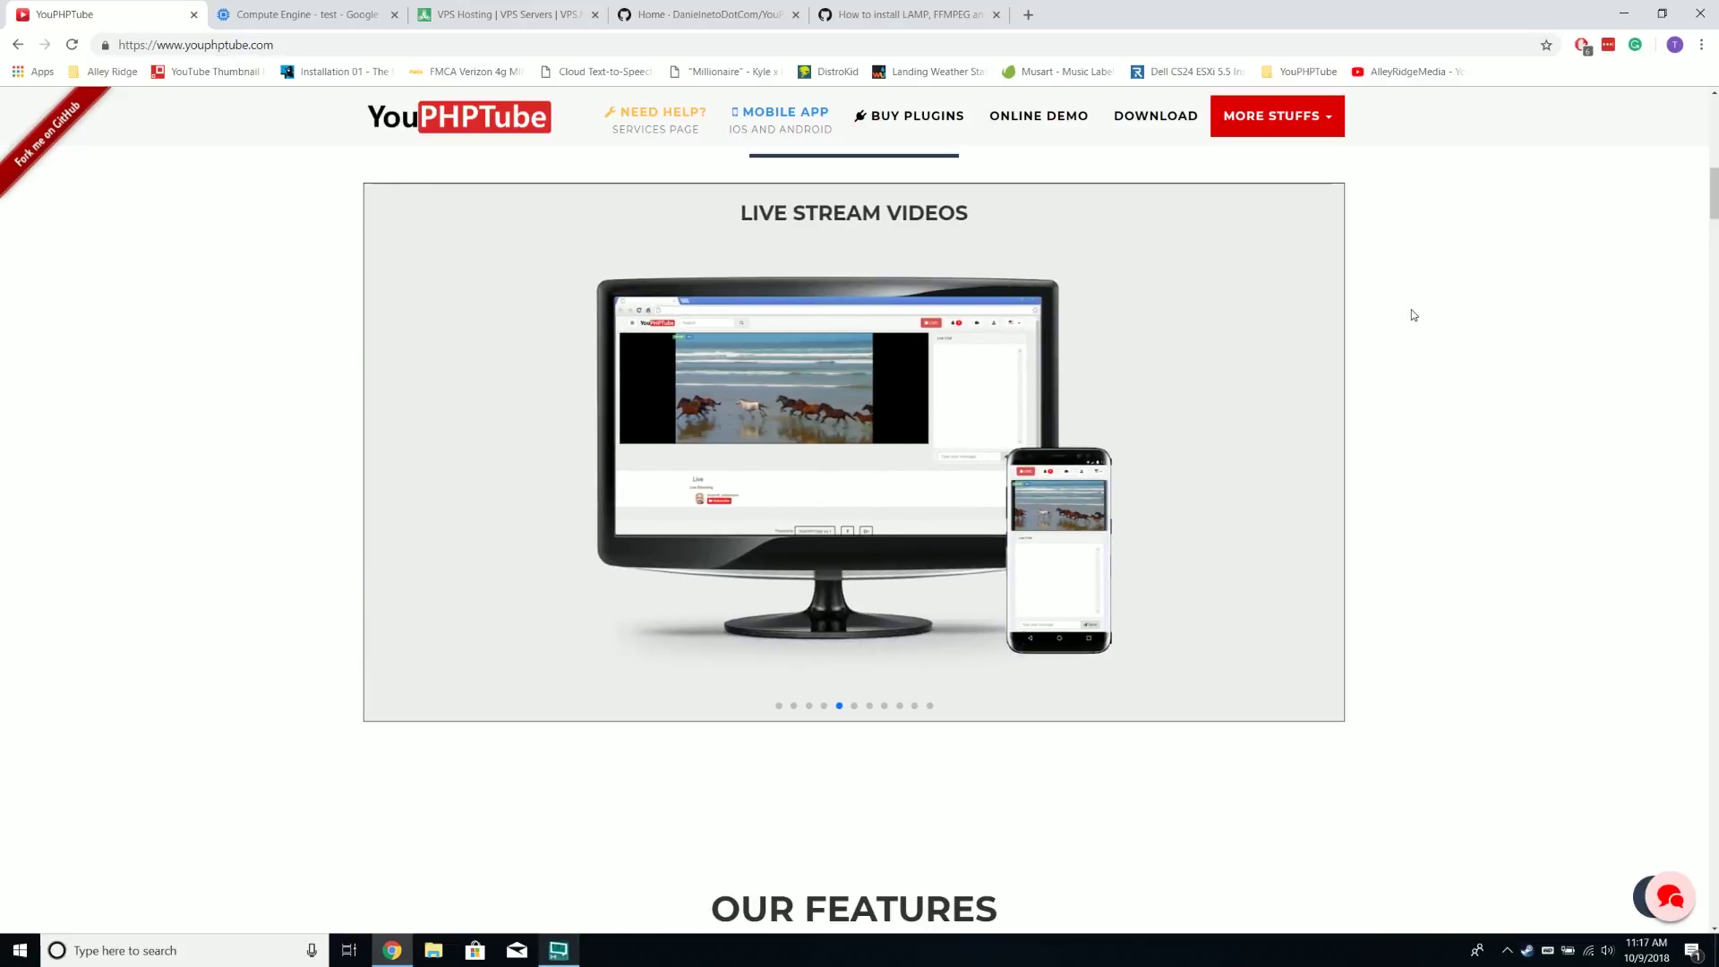
scroll(1412, 316, "down", 1)
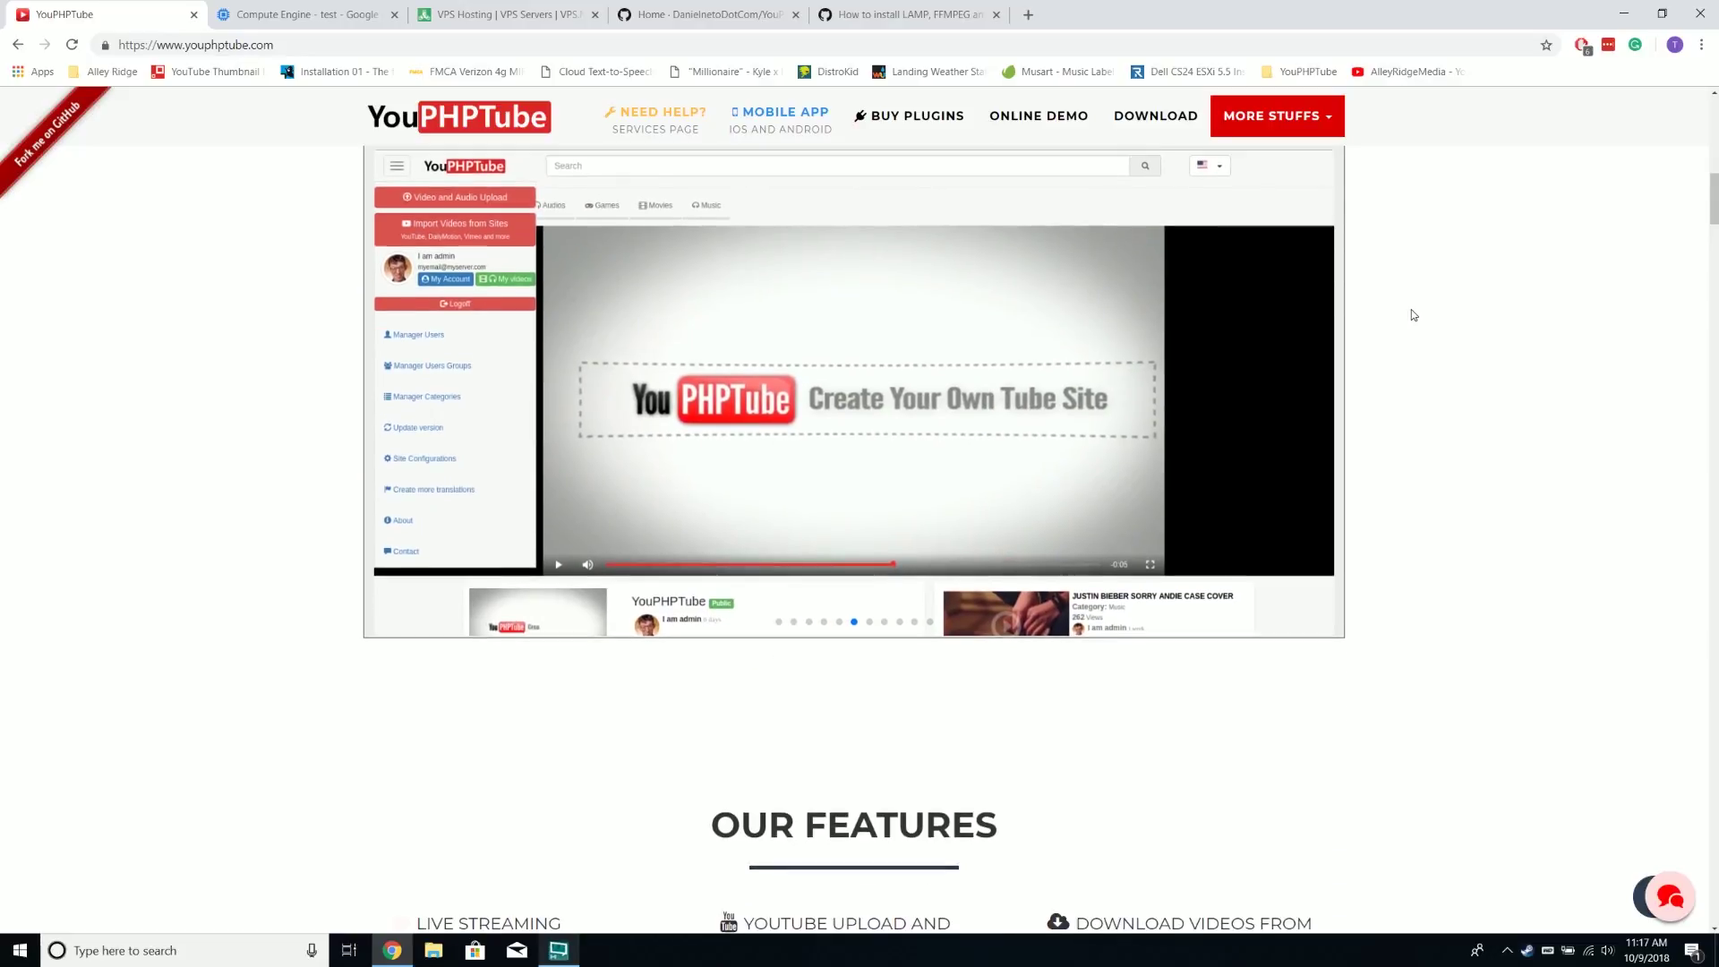
scroll(1413, 315, "down", 4)
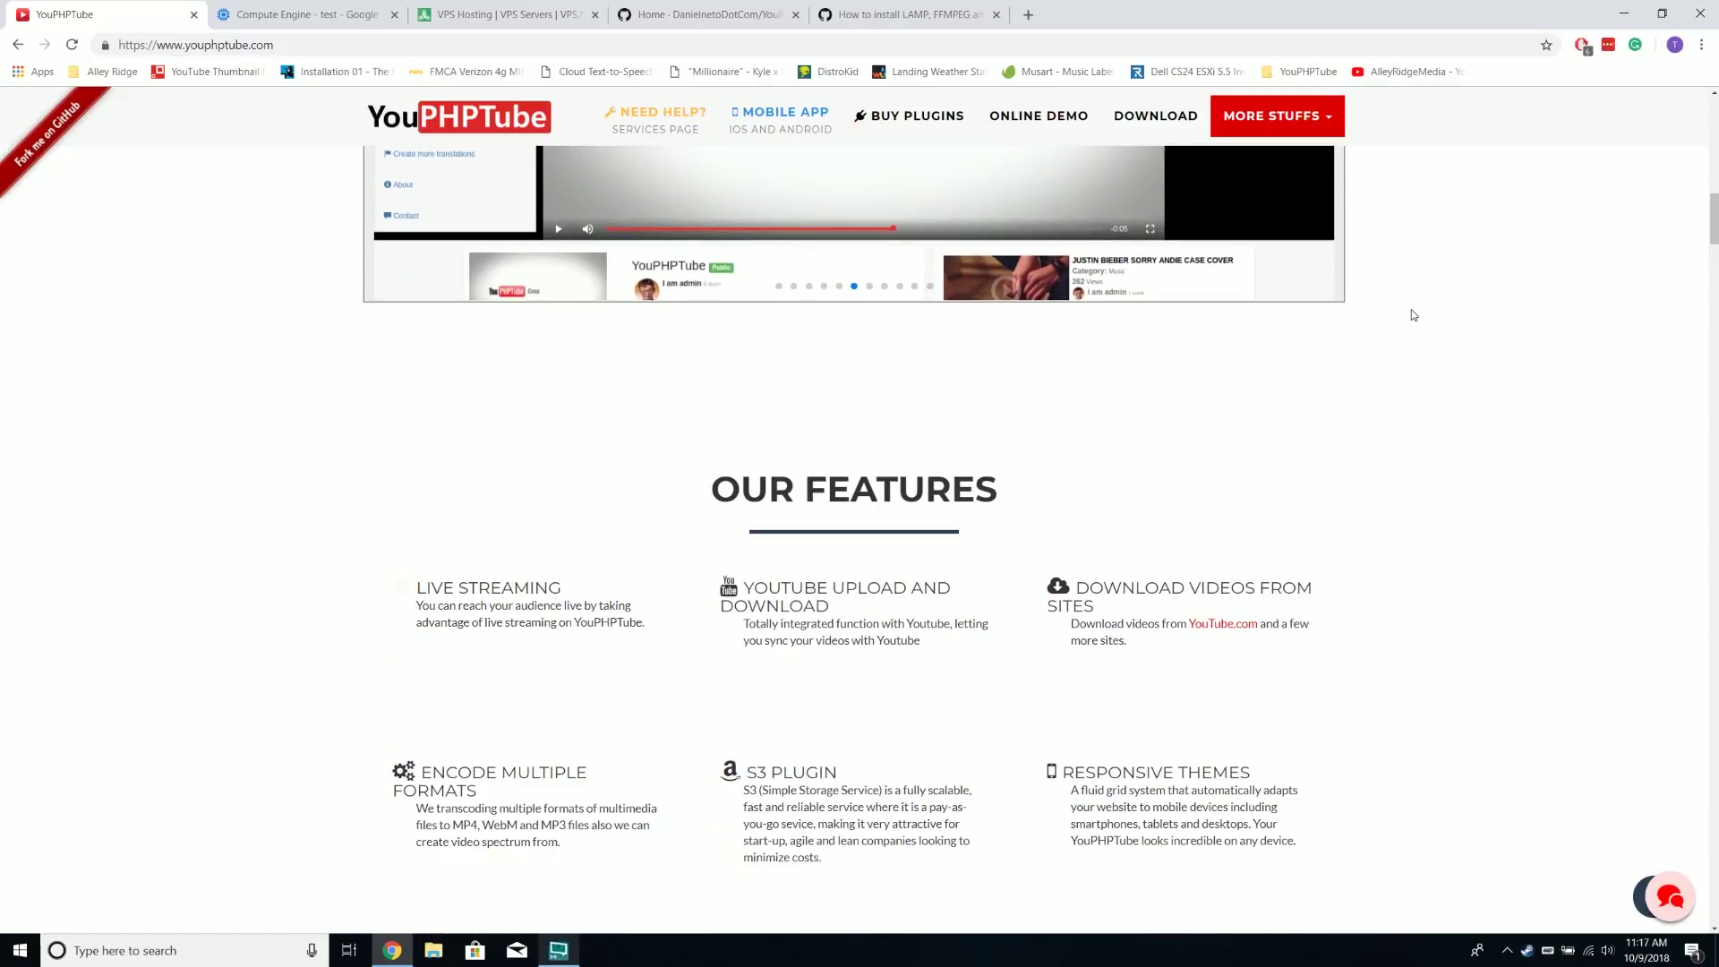
scroll(1191, 315, "down", 2)
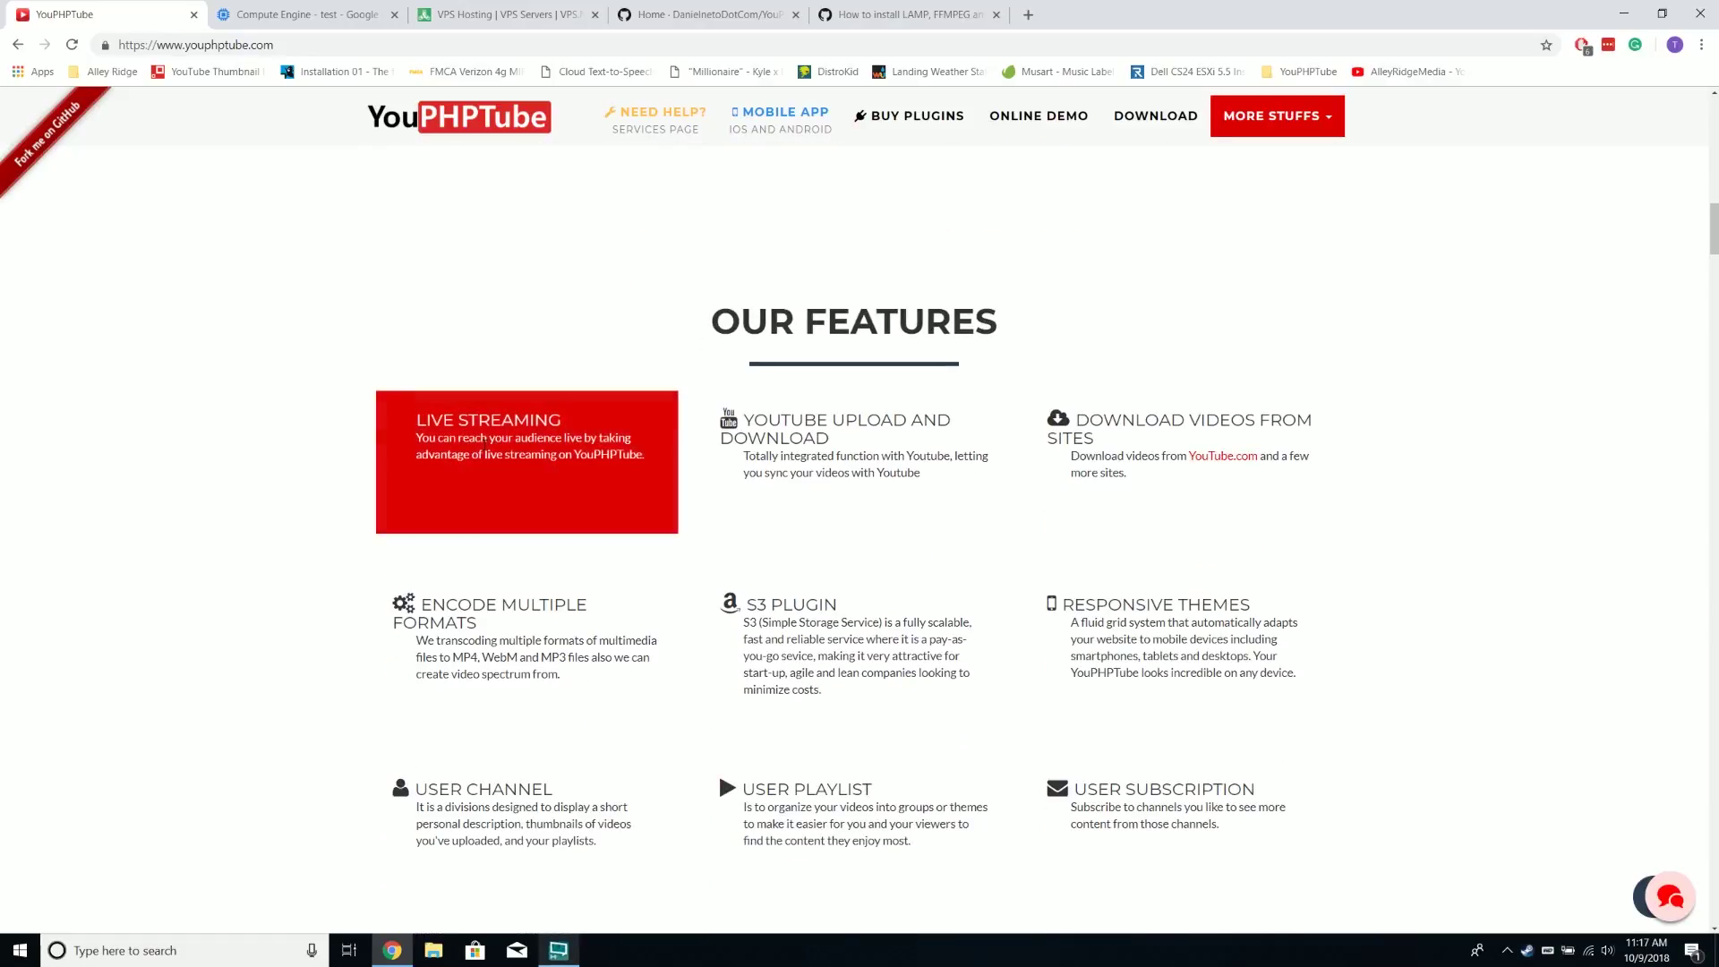
scroll(791, 382, "down", 1)
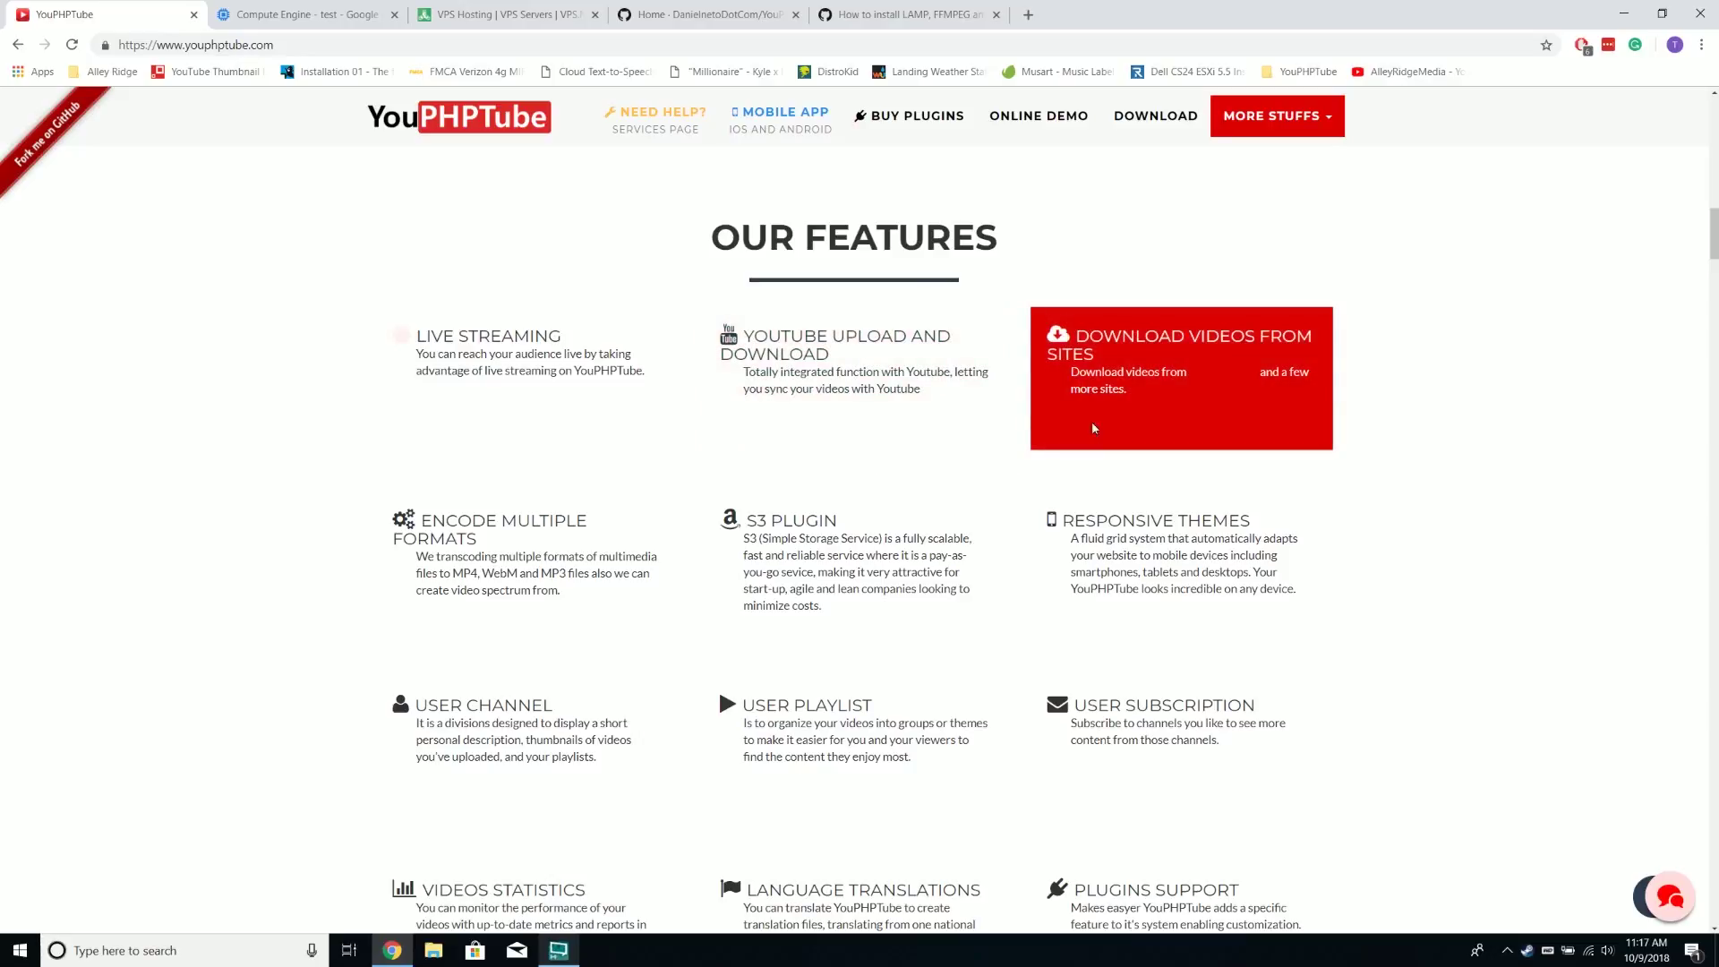
scroll(503, 419, "down", 2)
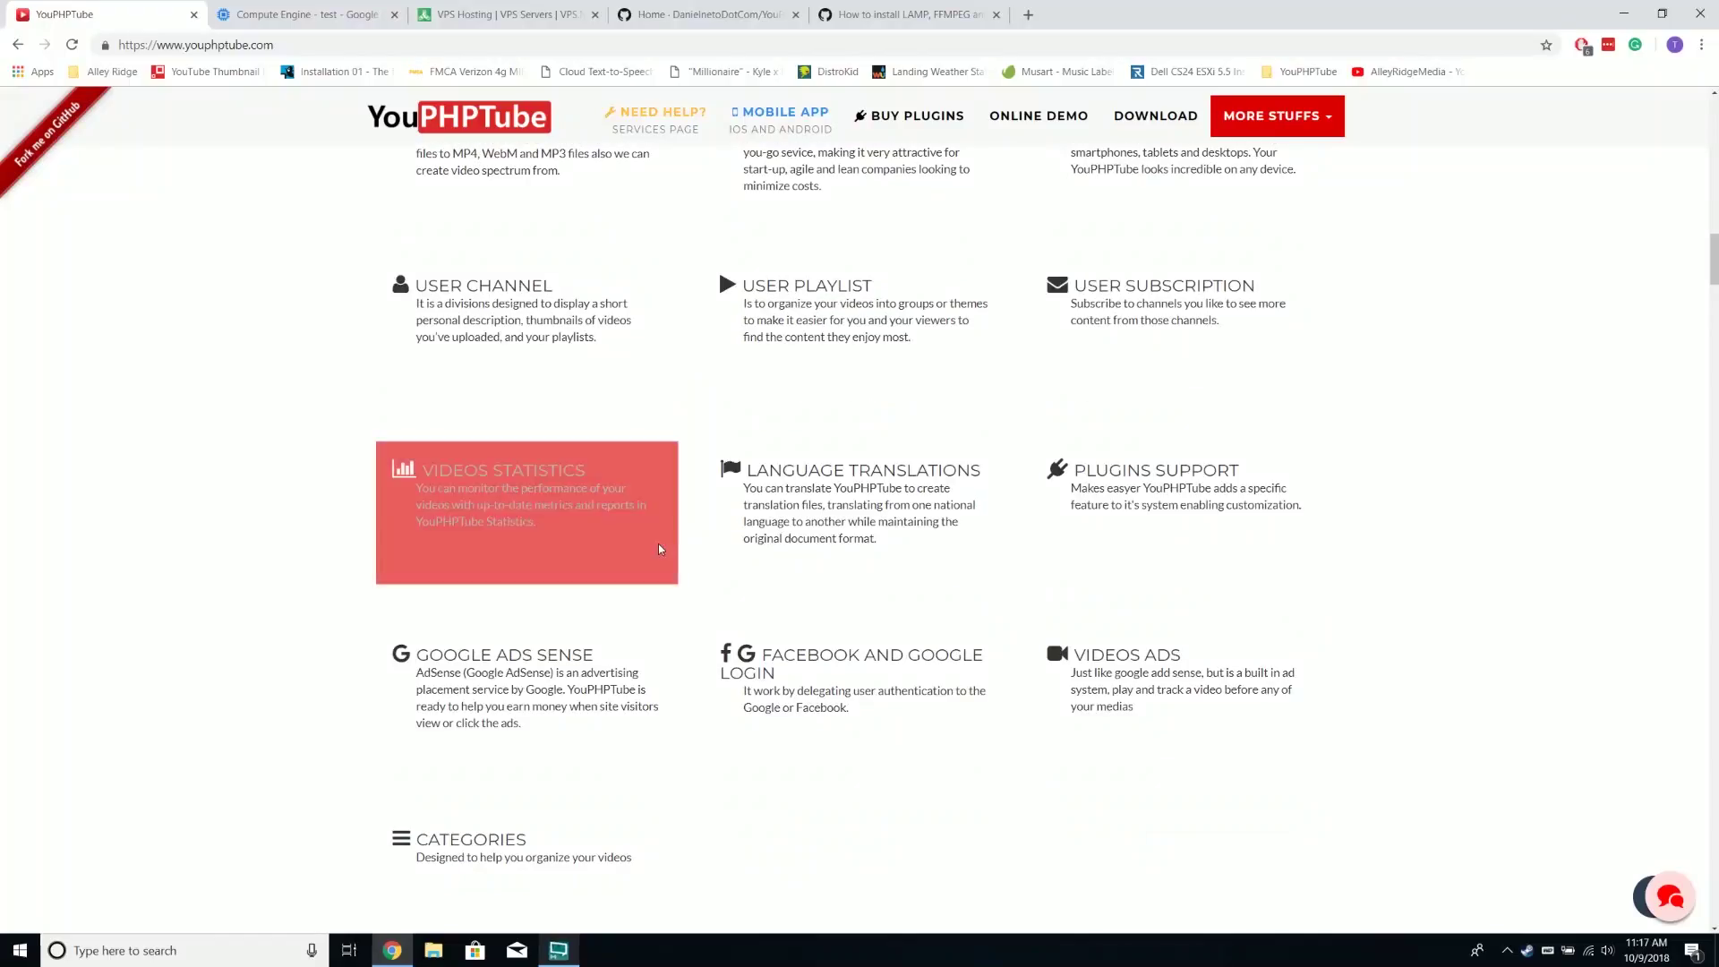
scroll(955, 541, "down", 4)
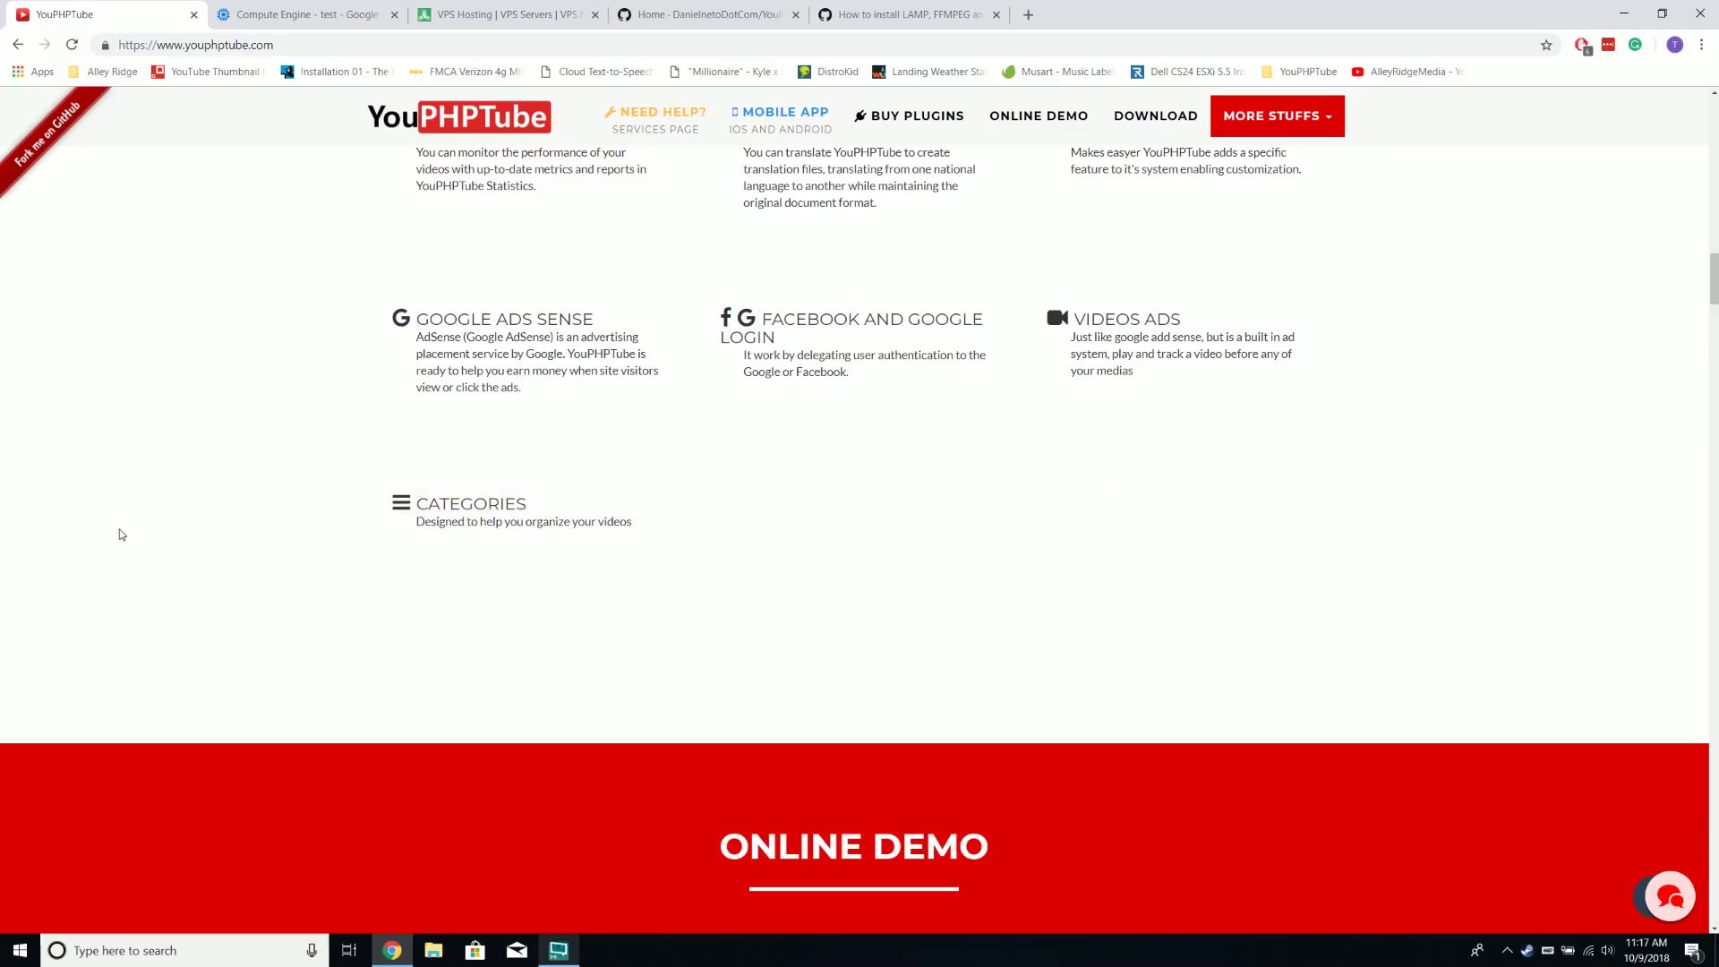
scroll(120, 519, "up", 12)
scroll(120, 525, "up", 7)
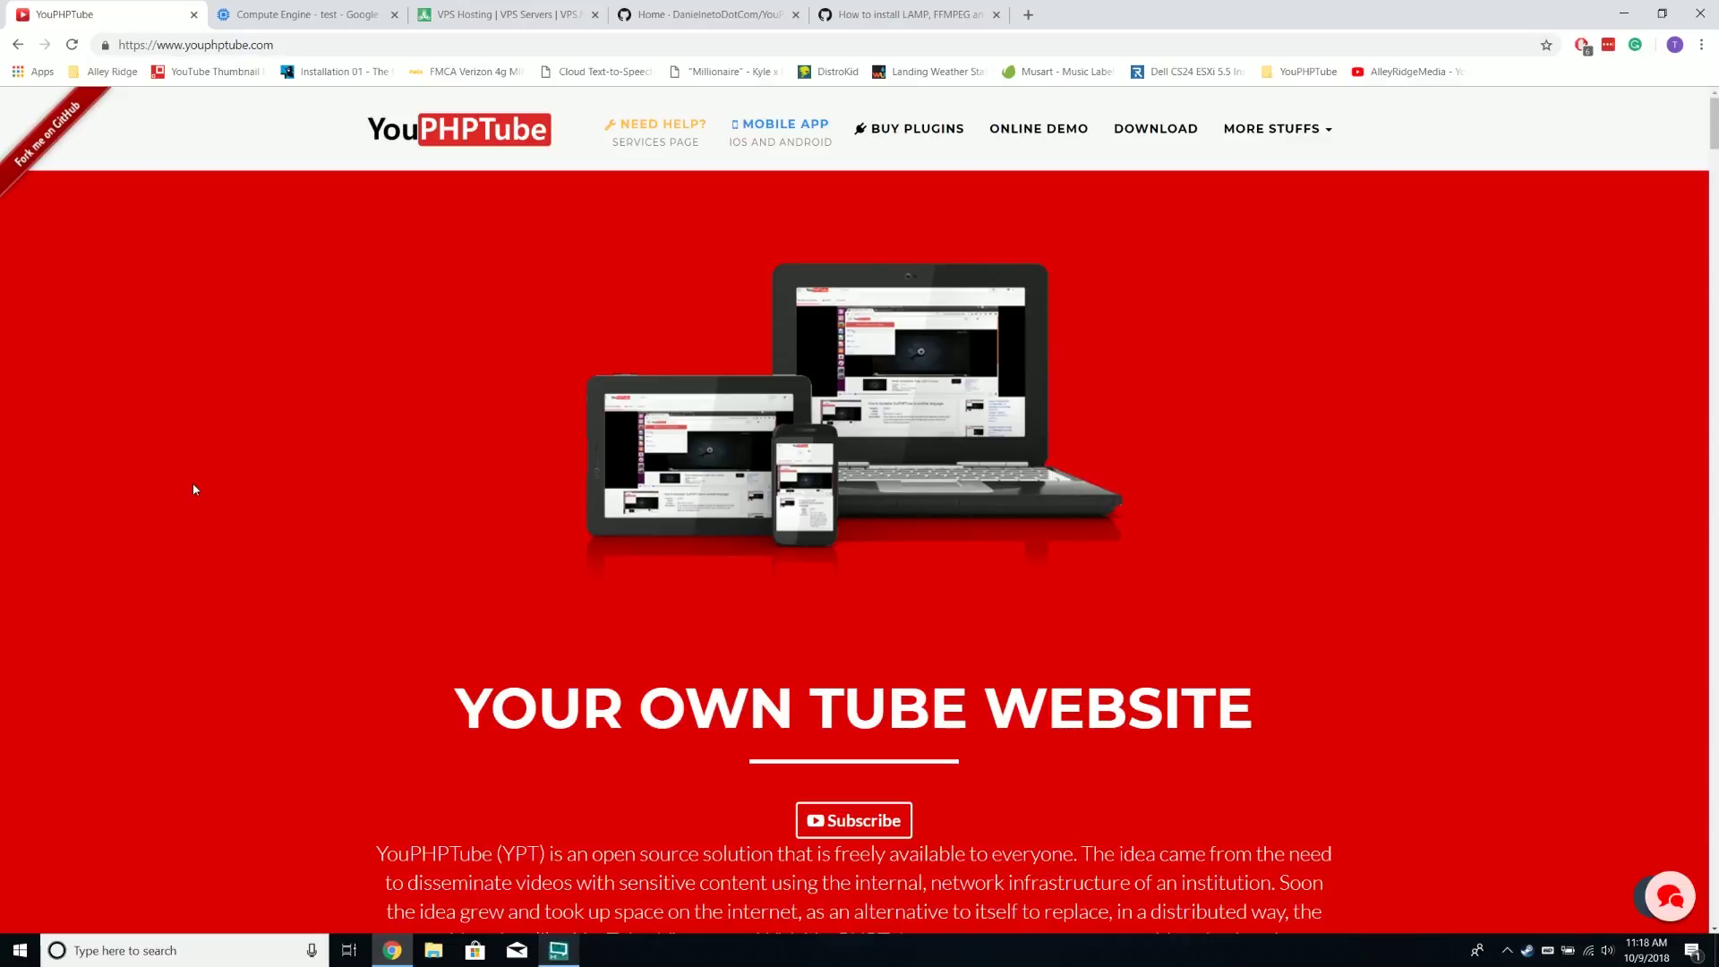
Look over VPS.net's Cloud Servers and SSD VPS pricing cards, then return to Google Cloud VM instances
left_click(507, 24)
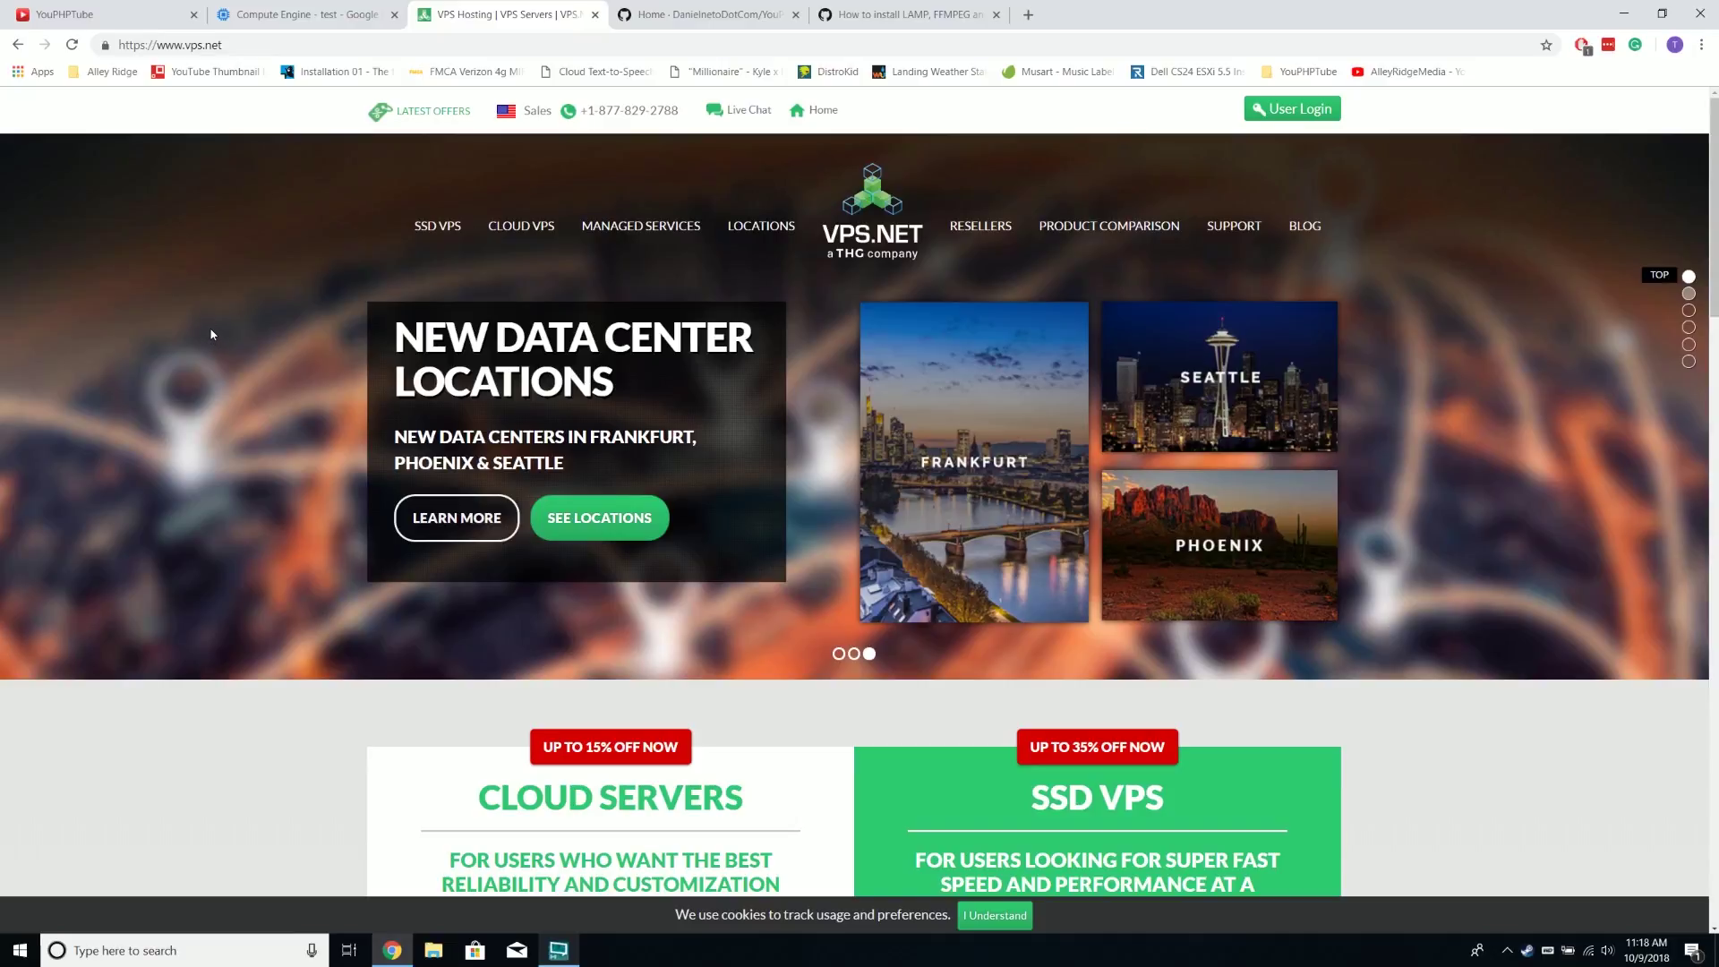
scroll(288, 373, "down", 5)
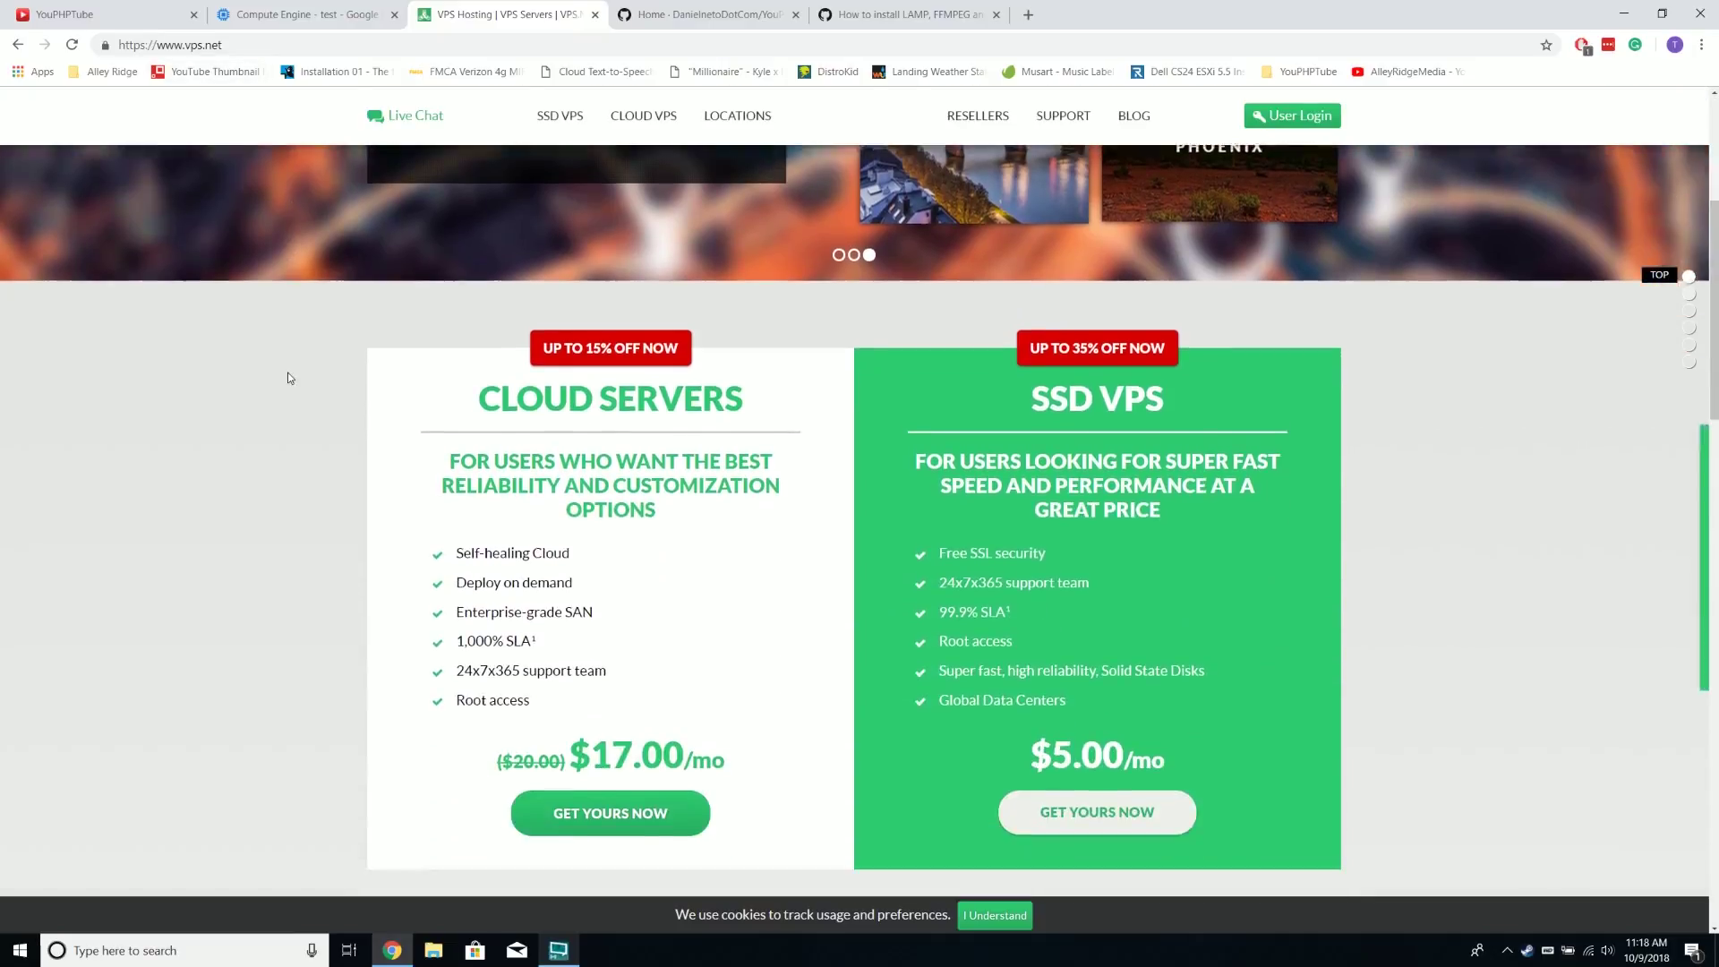
scroll(287, 373, "down", 1)
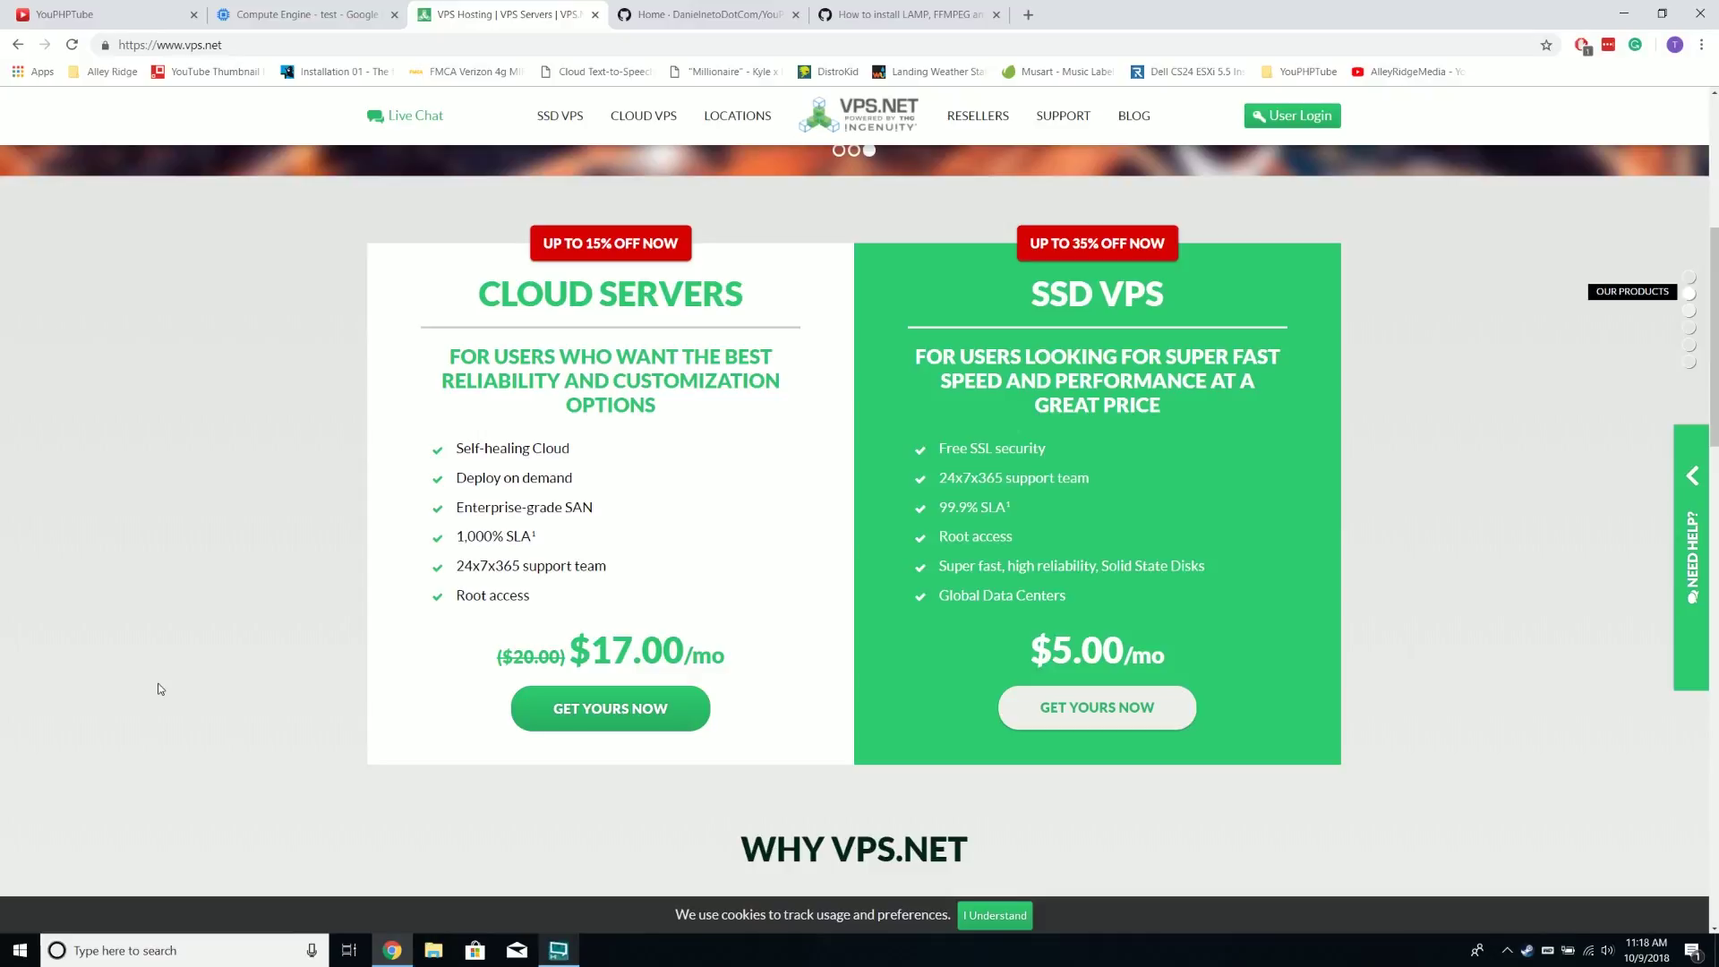
scroll(170, 690, "down", 7)
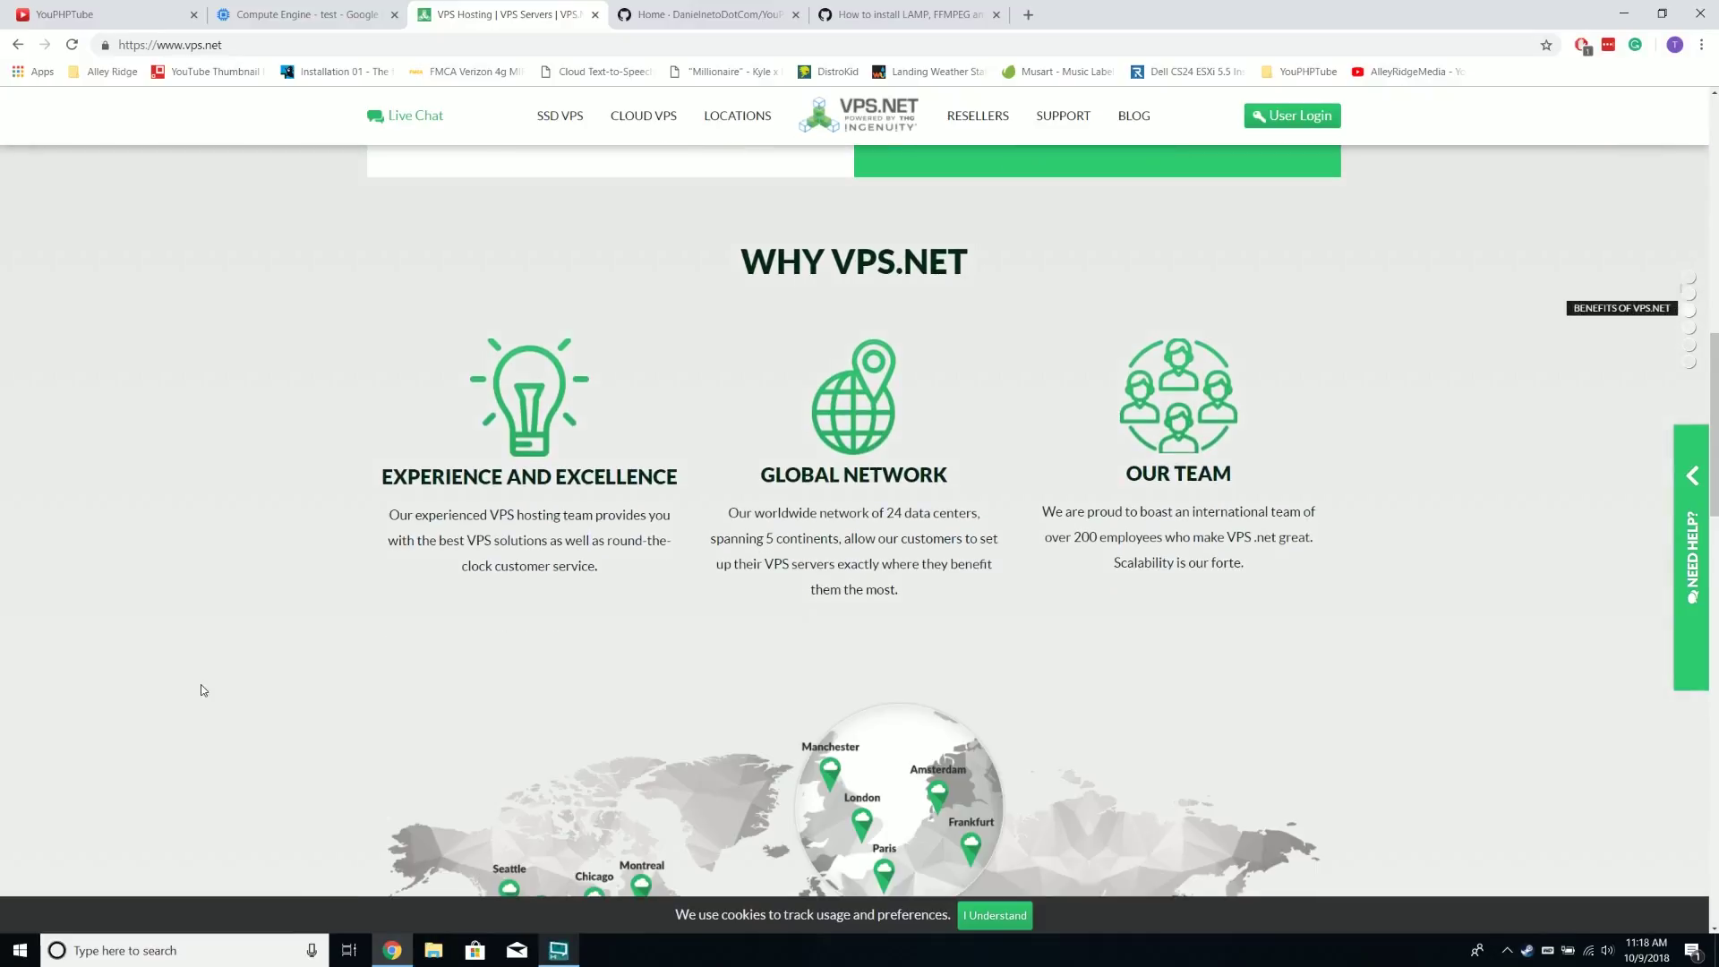
scroll(201, 684, "up", 7)
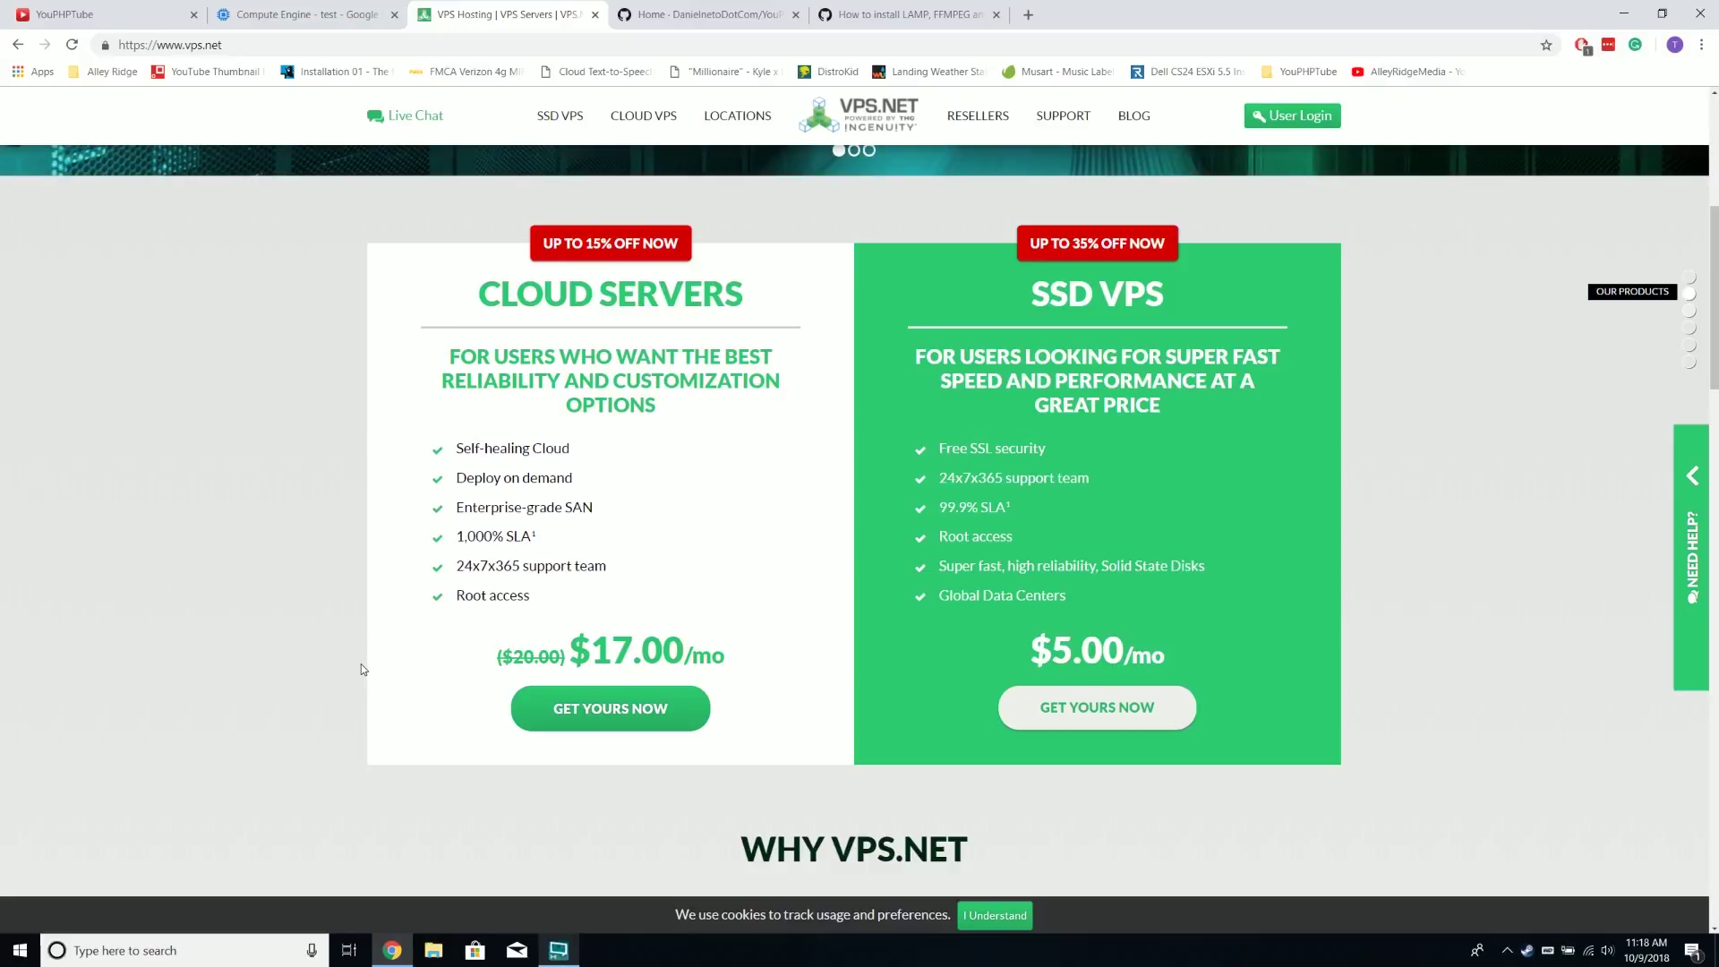
left_click(305, 14)
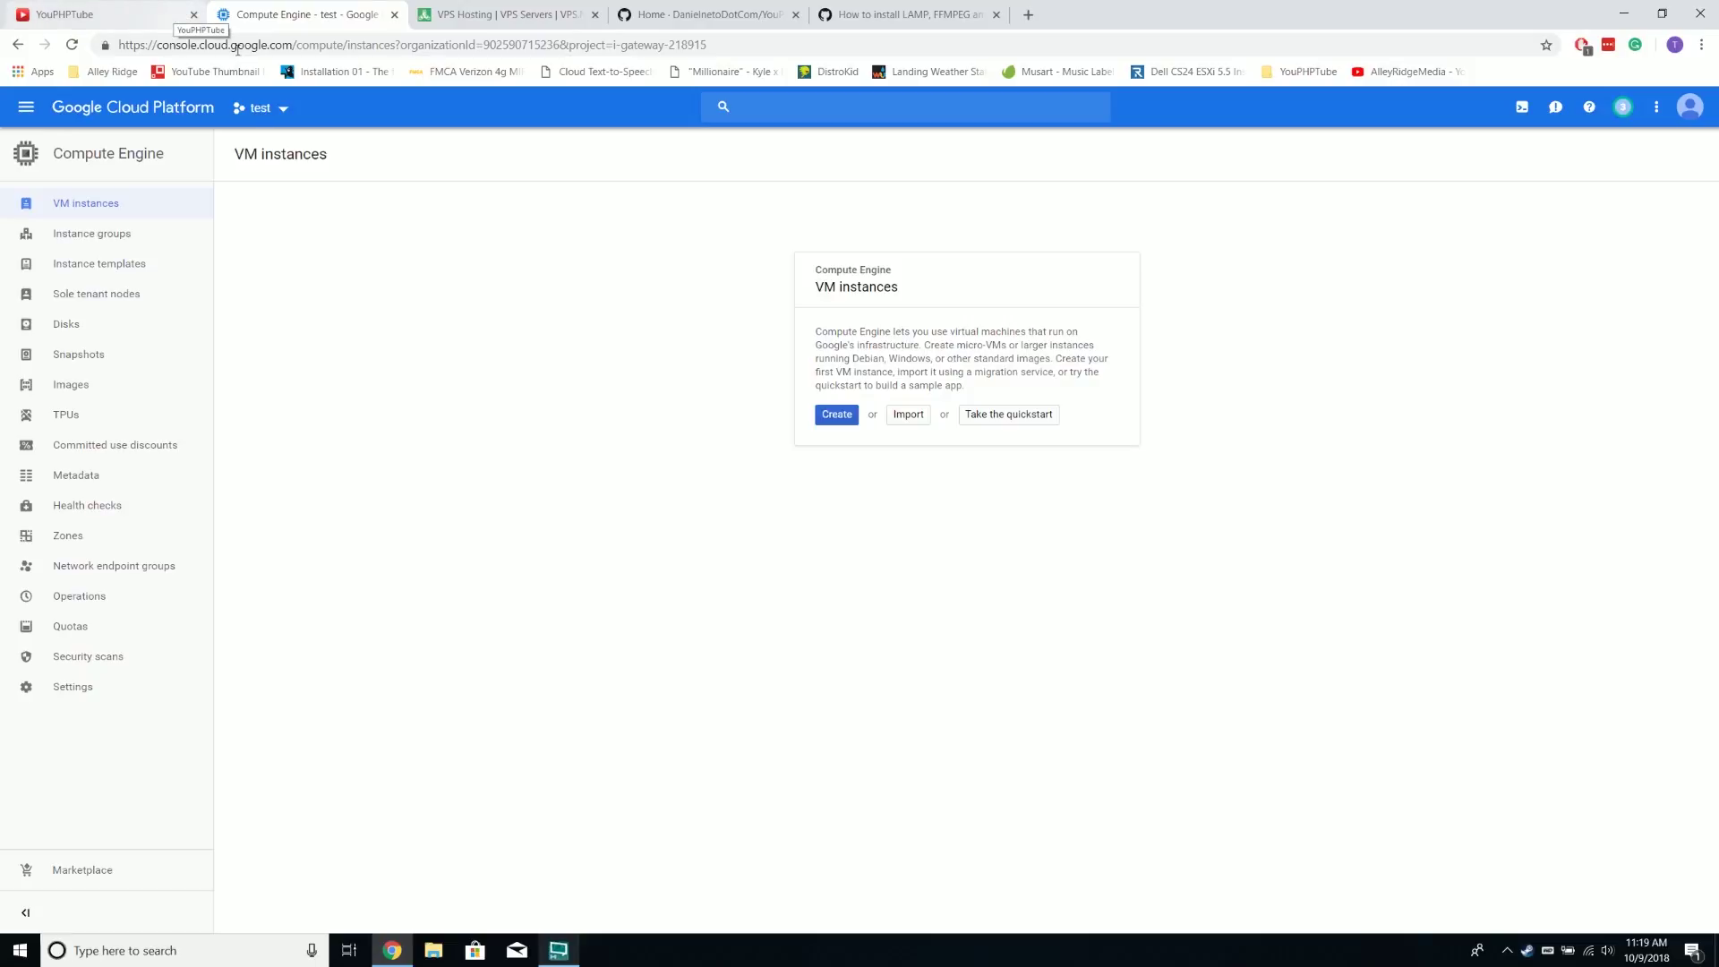
Return to the YouPHPTube homepage and jump to its ONLINE DEMO section
left_click(171, 16)
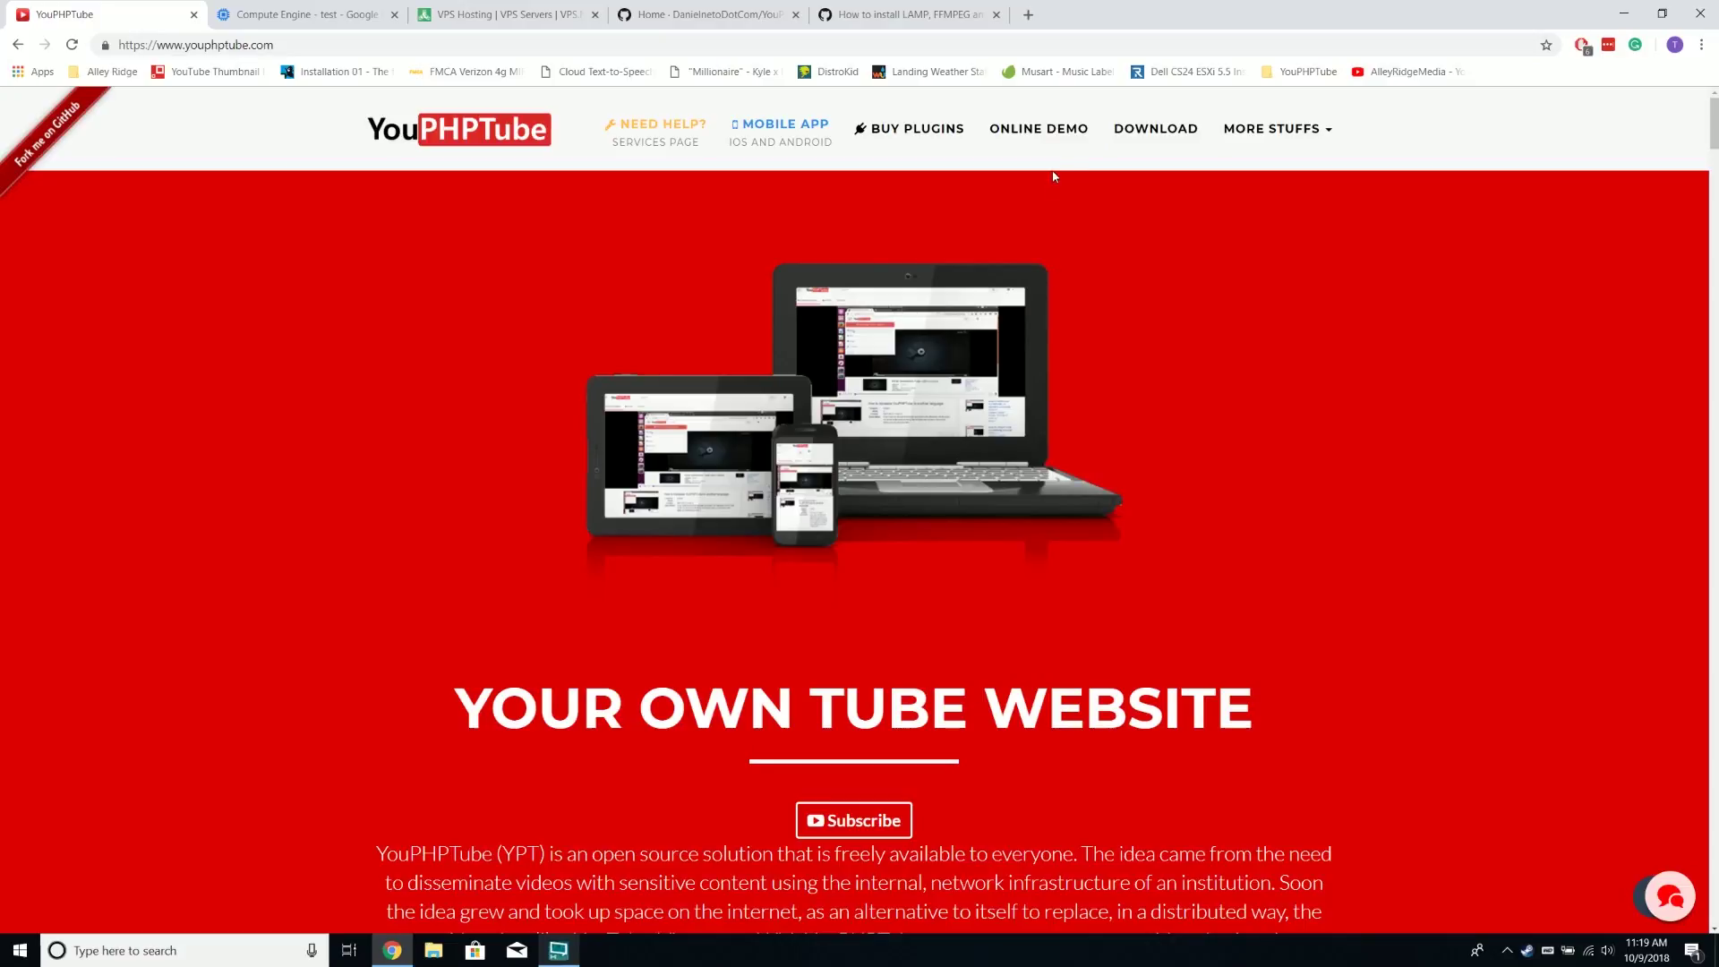
left_click(1065, 134)
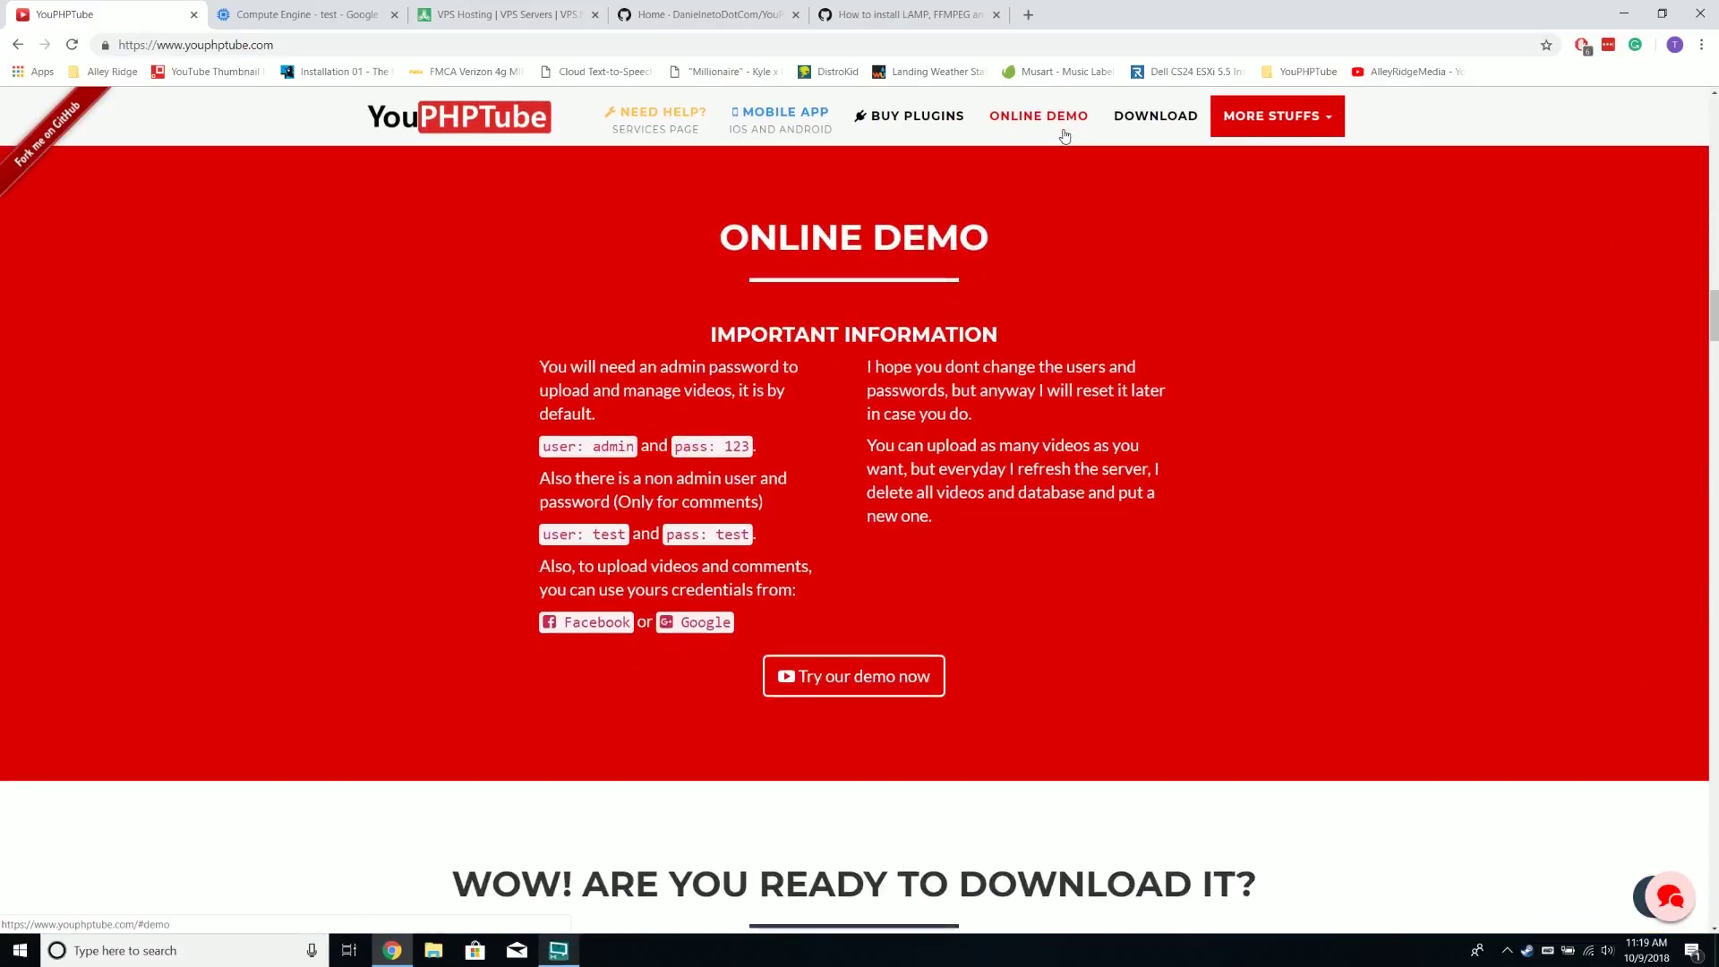
Open the online demo in a new tab and dismiss its sample popup
right_click(885, 684)
left_click(905, 691)
key("ctrl+Tab")
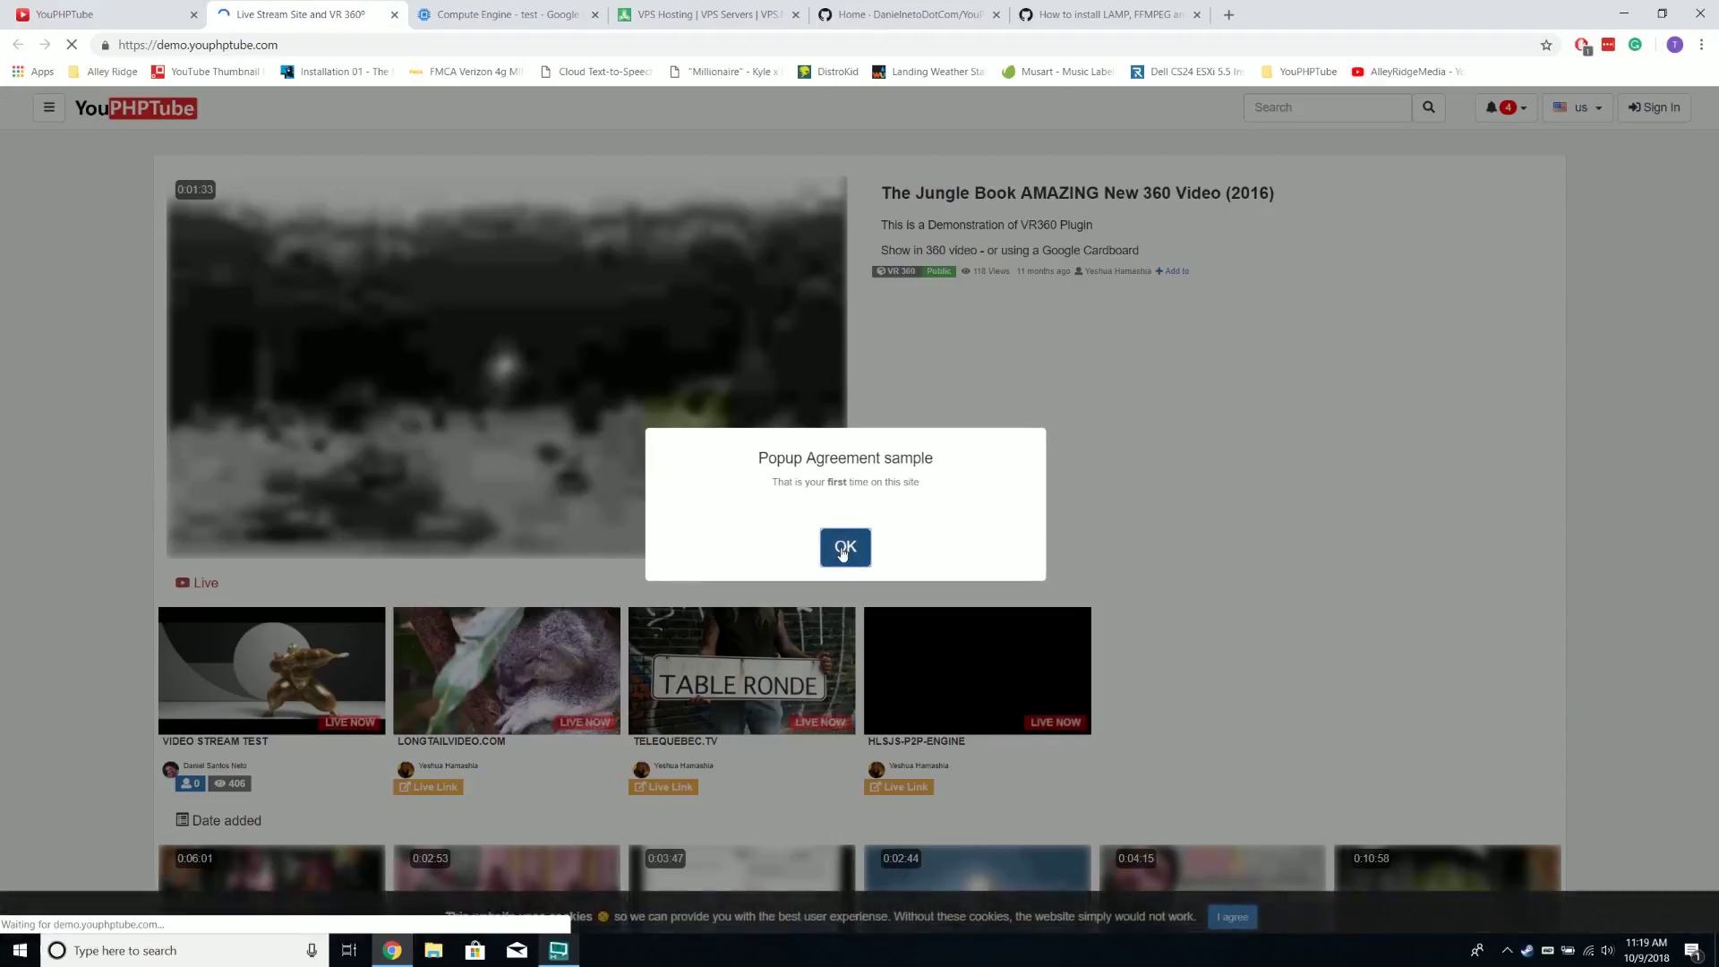
left_click(845, 545)
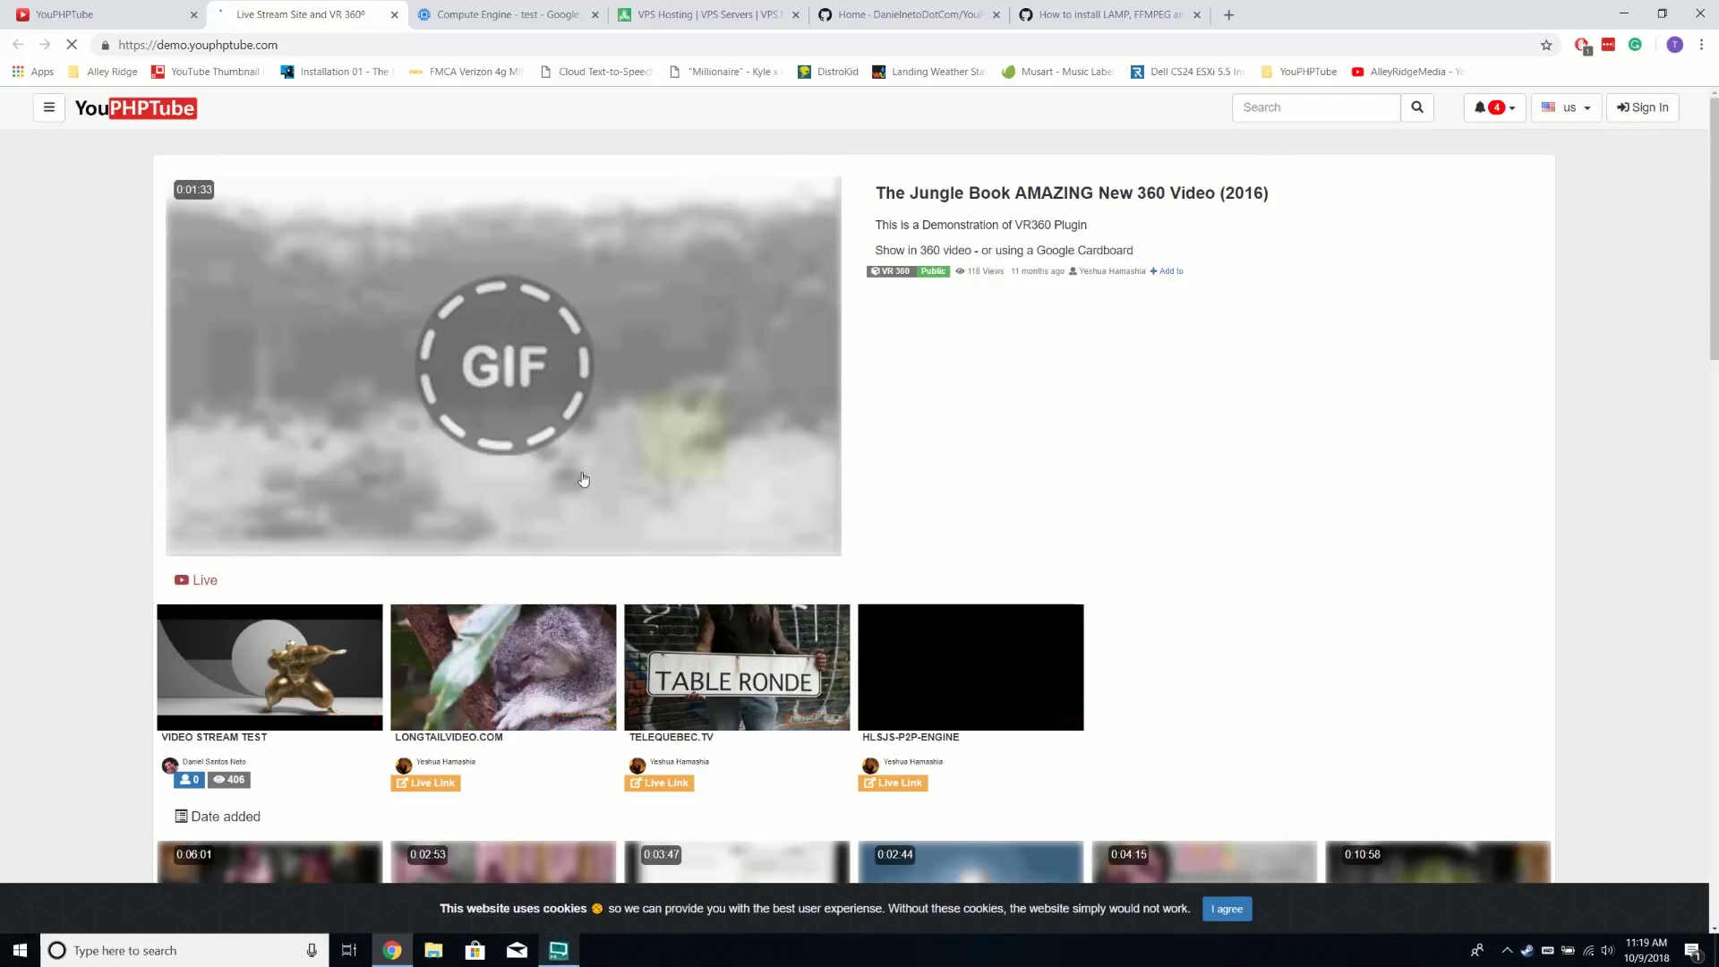
scroll(1108, 438, "down", 3)
scroll(1029, 488, "up", 3)
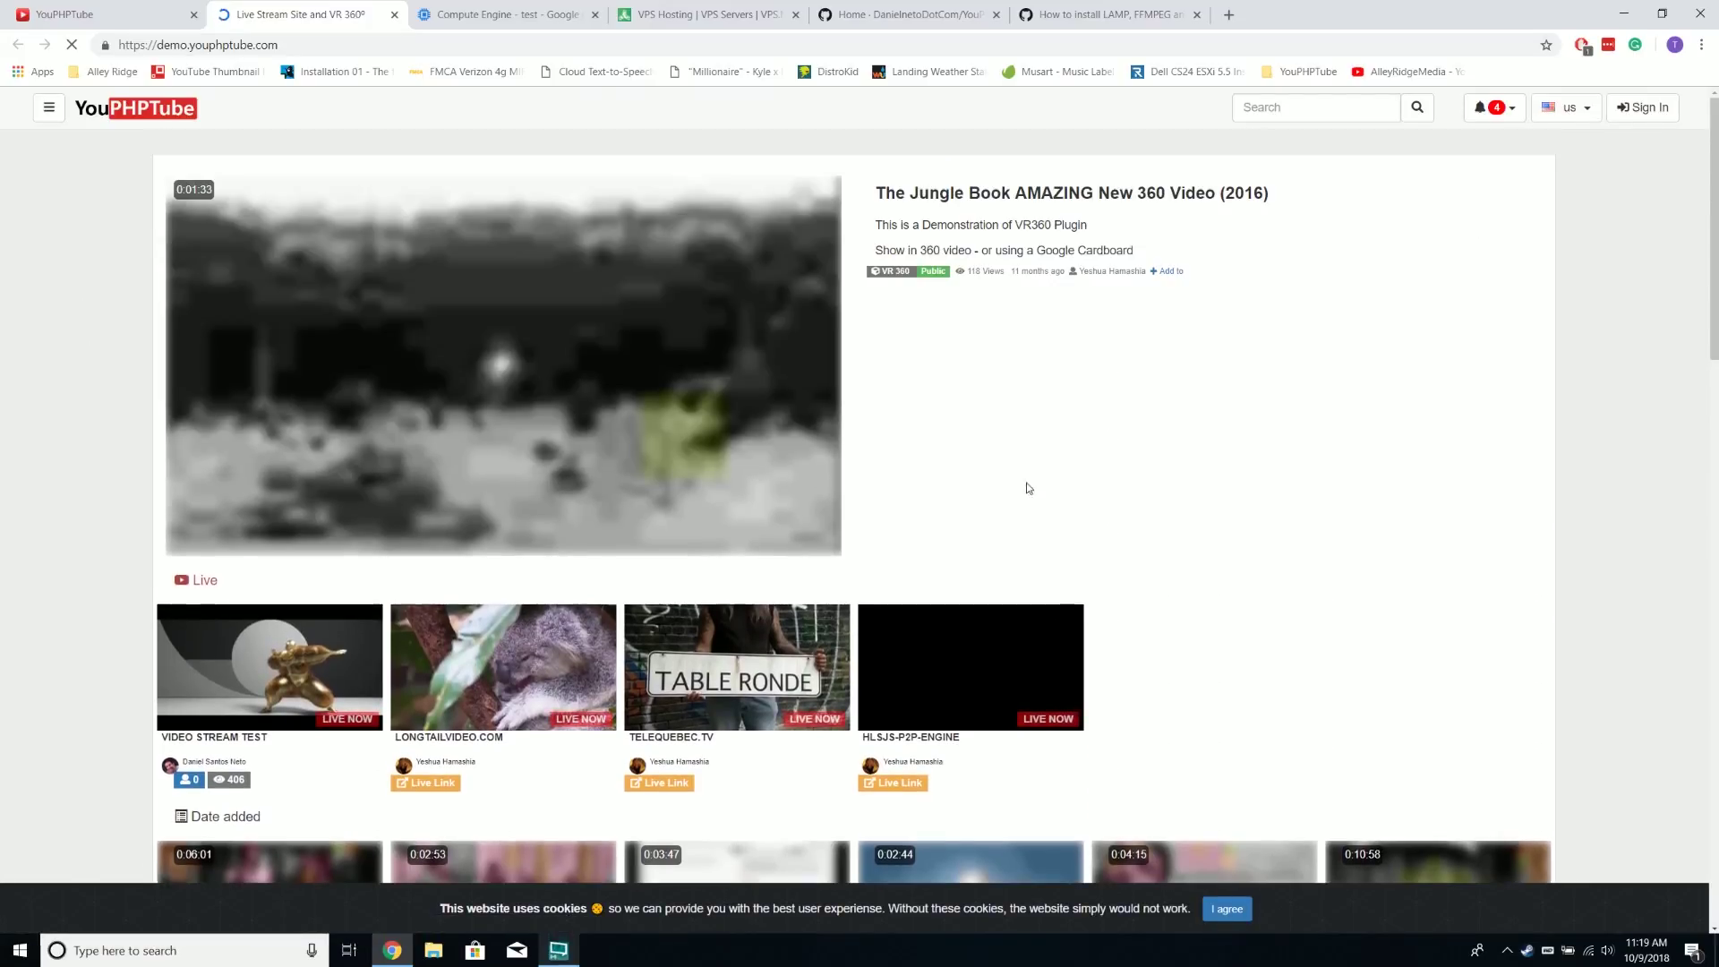
Play and pause the Jungle Book 360 video, turn its view down the tunnel, then go home
left_click(640, 403)
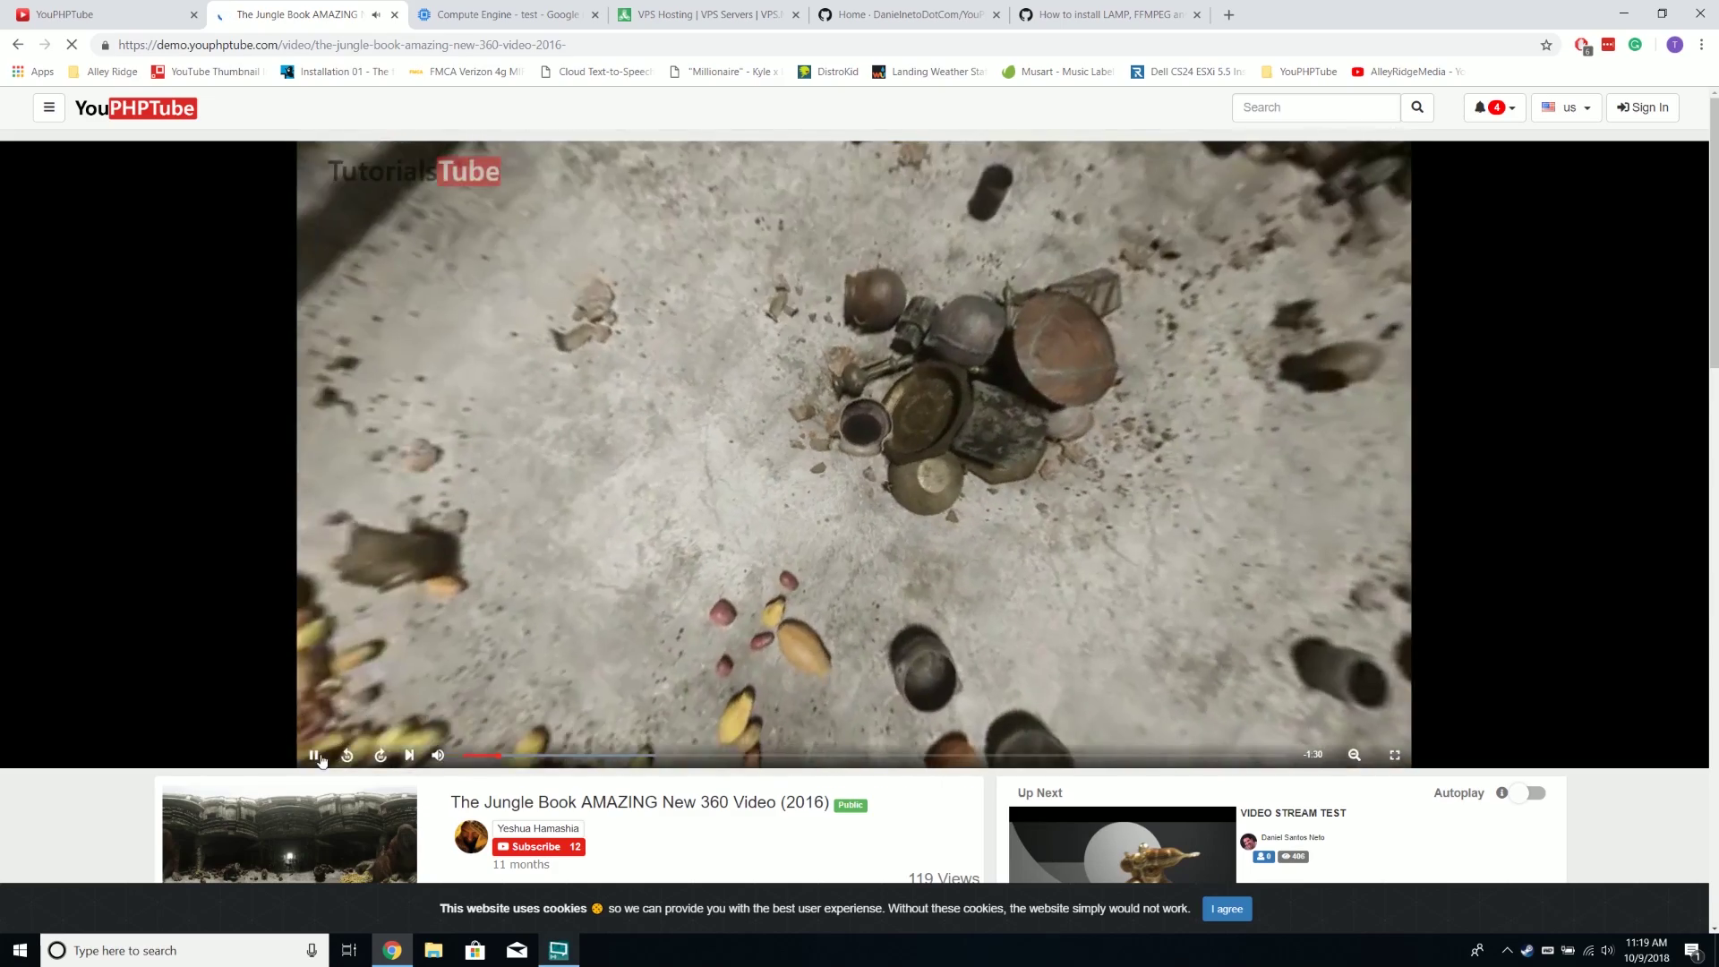
left_click(314, 755)
left_click_drag(420, 644, 707, 618)
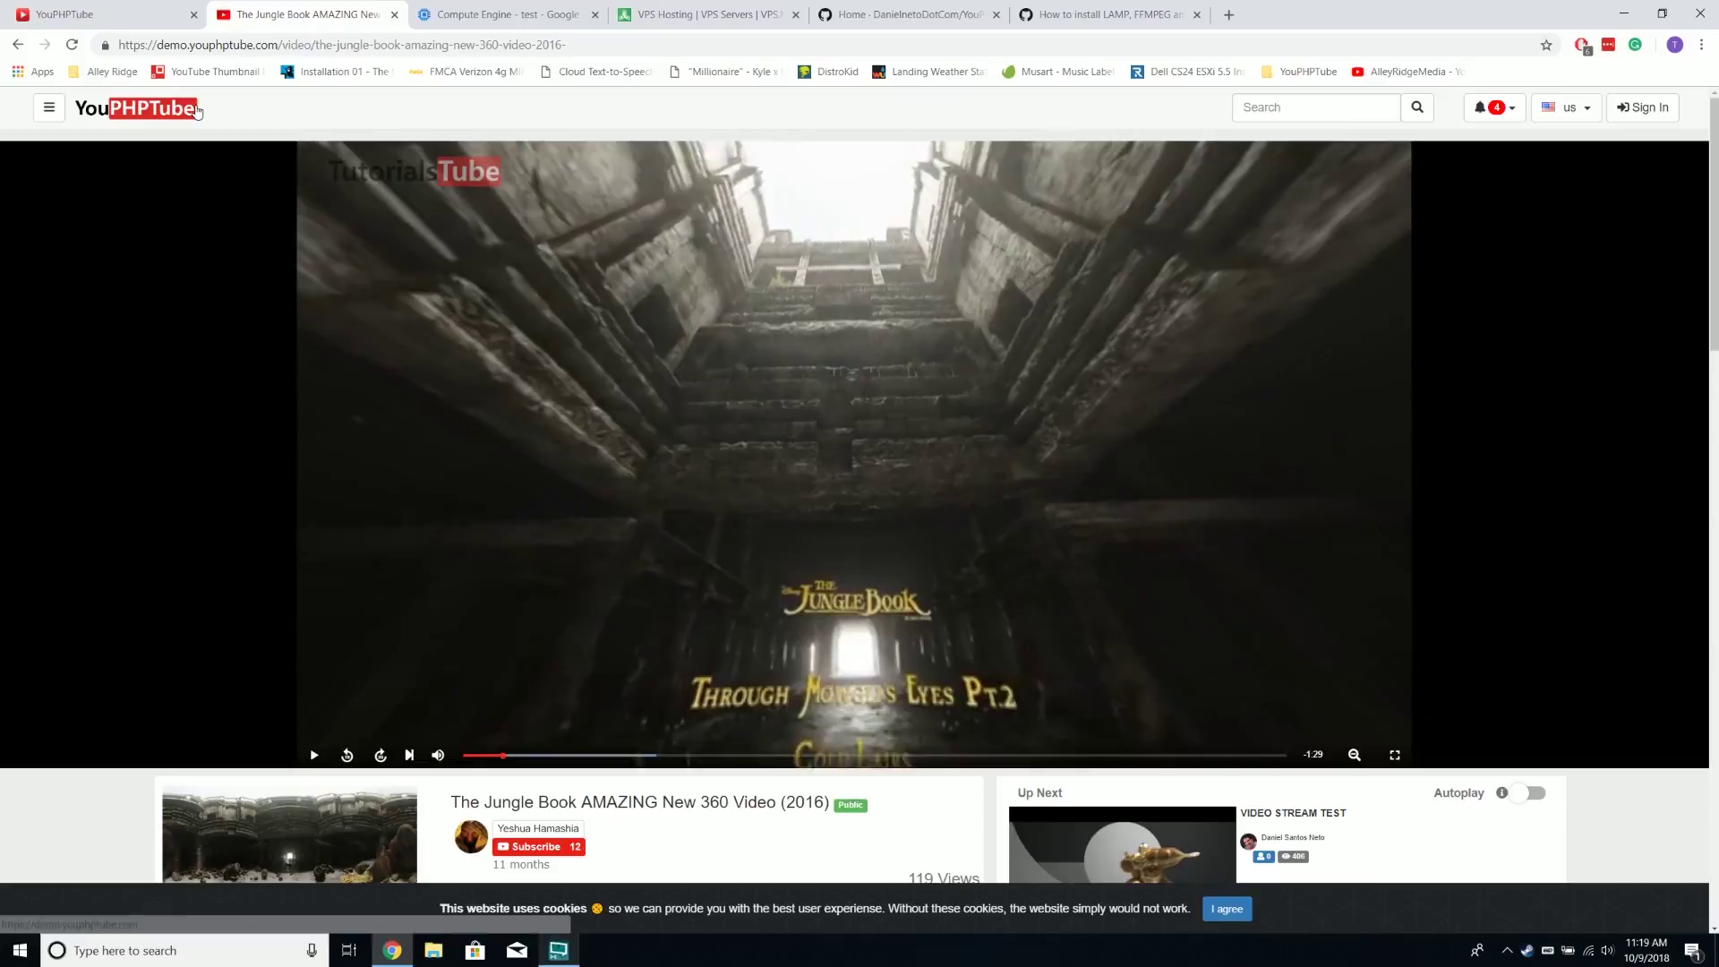
left_click(196, 110)
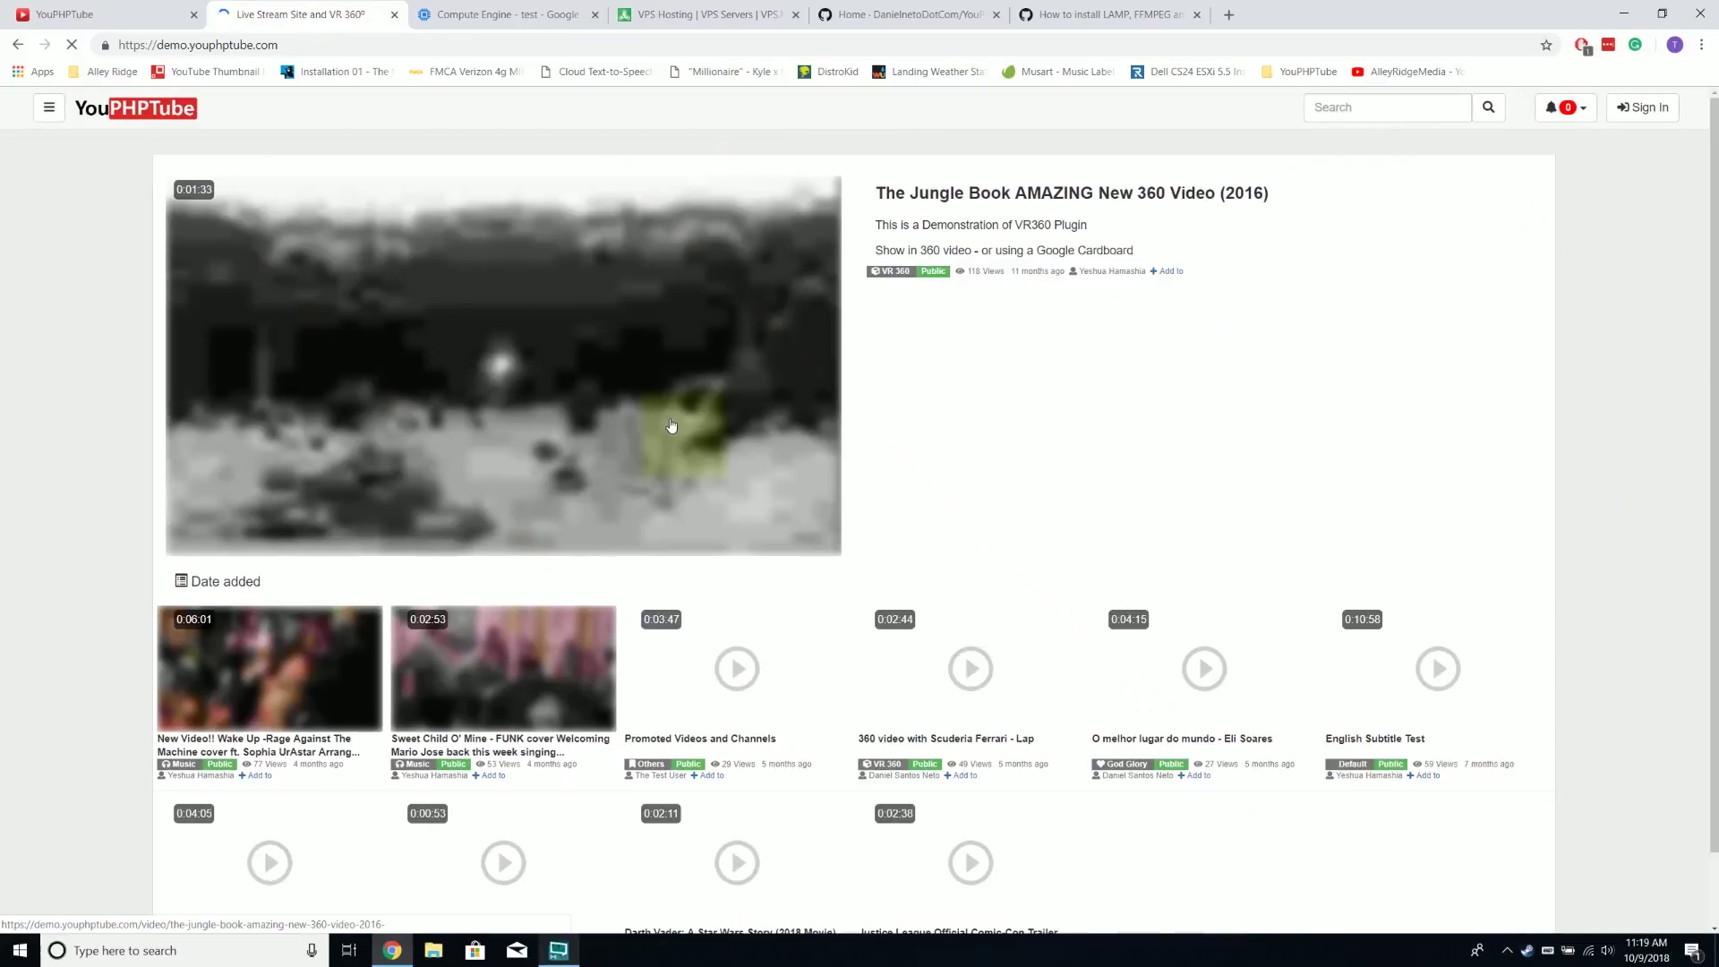
scroll(518, 617, "down", 1)
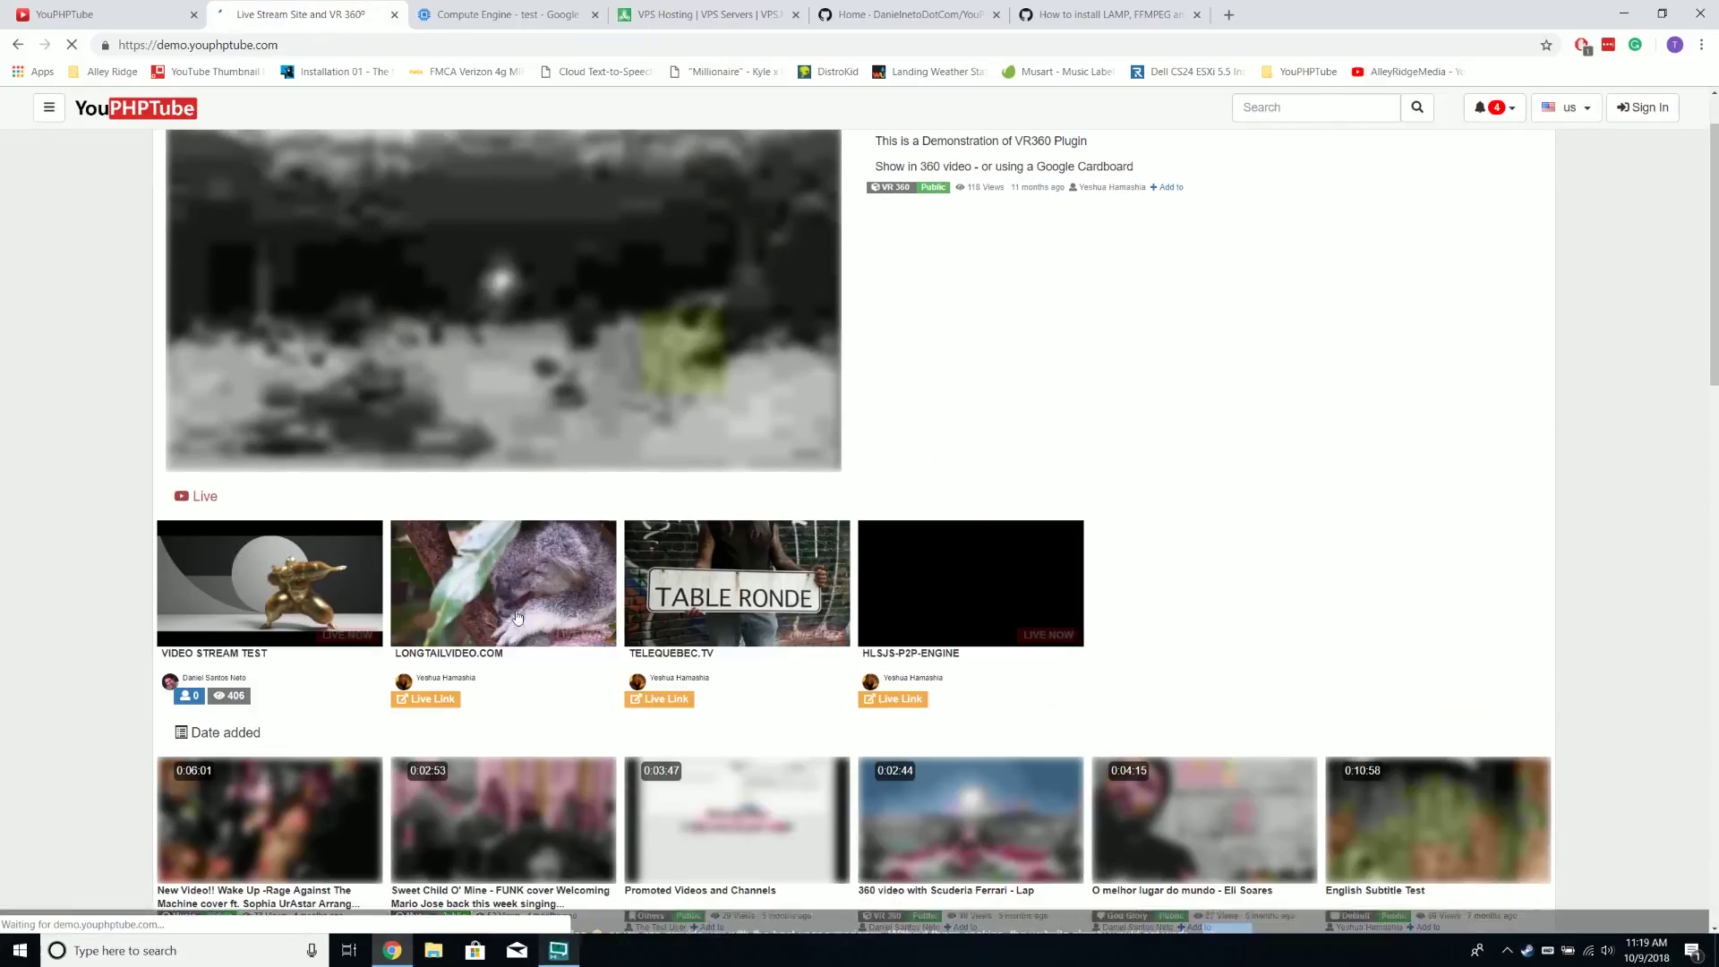
Watch the Video Stream Test and longtailvideo.com live streams, then close the demo tab
left_click(262, 597)
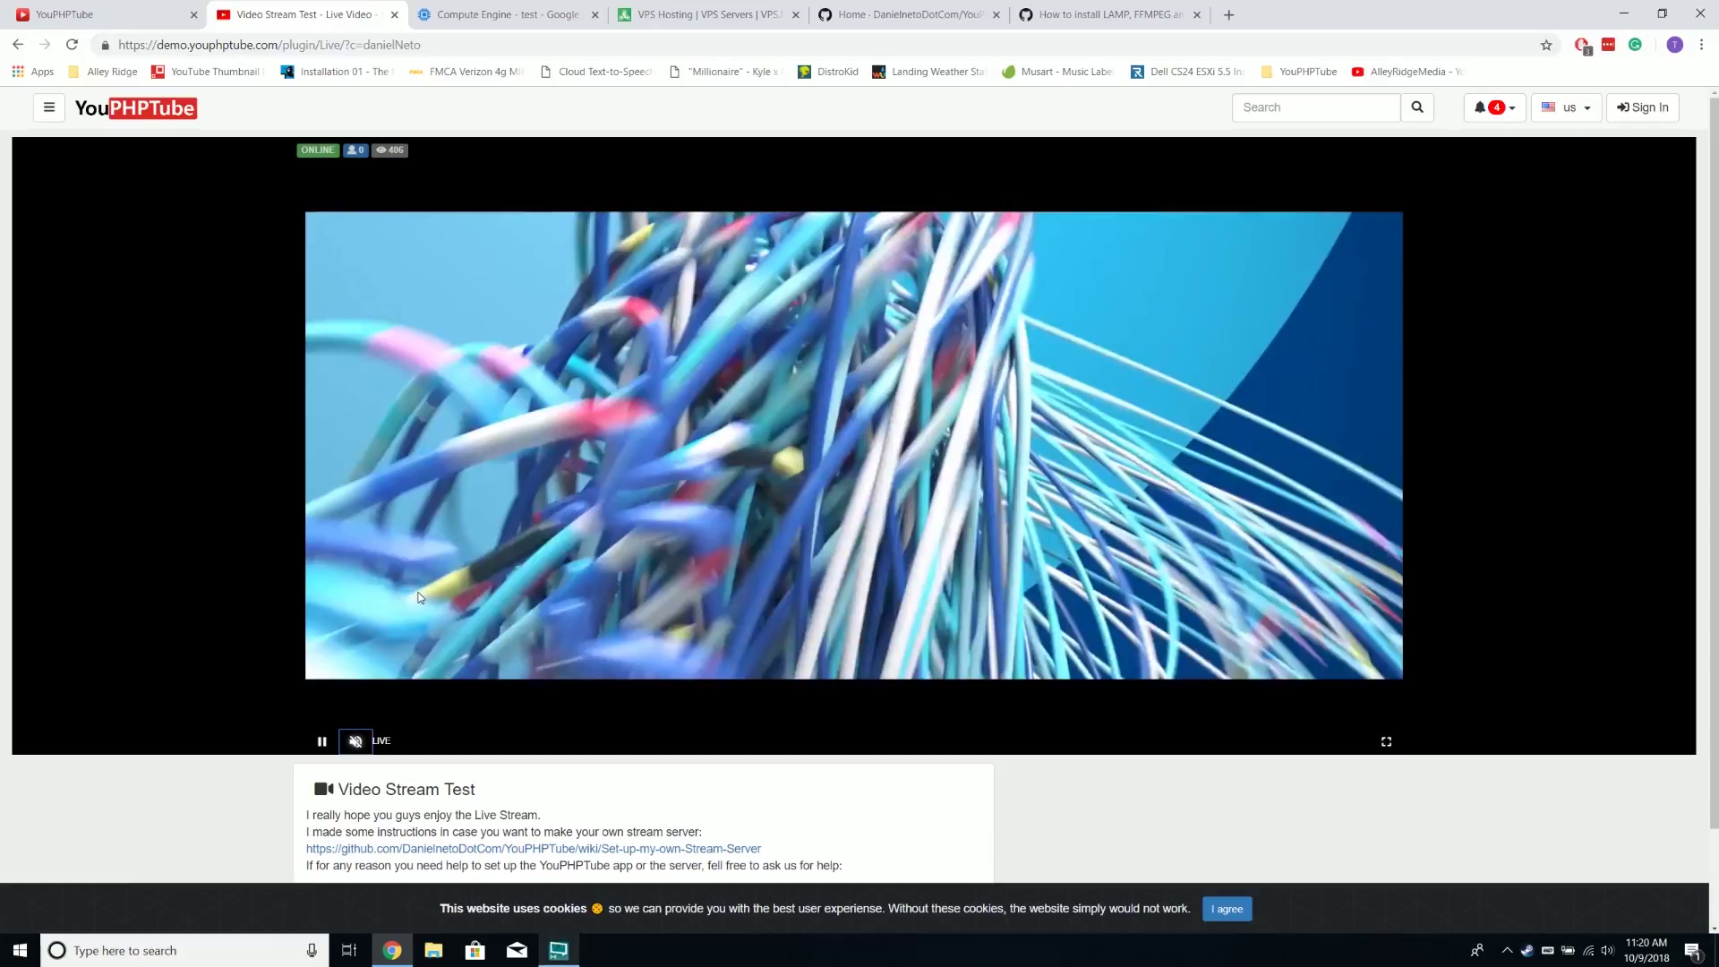
left_click(159, 109)
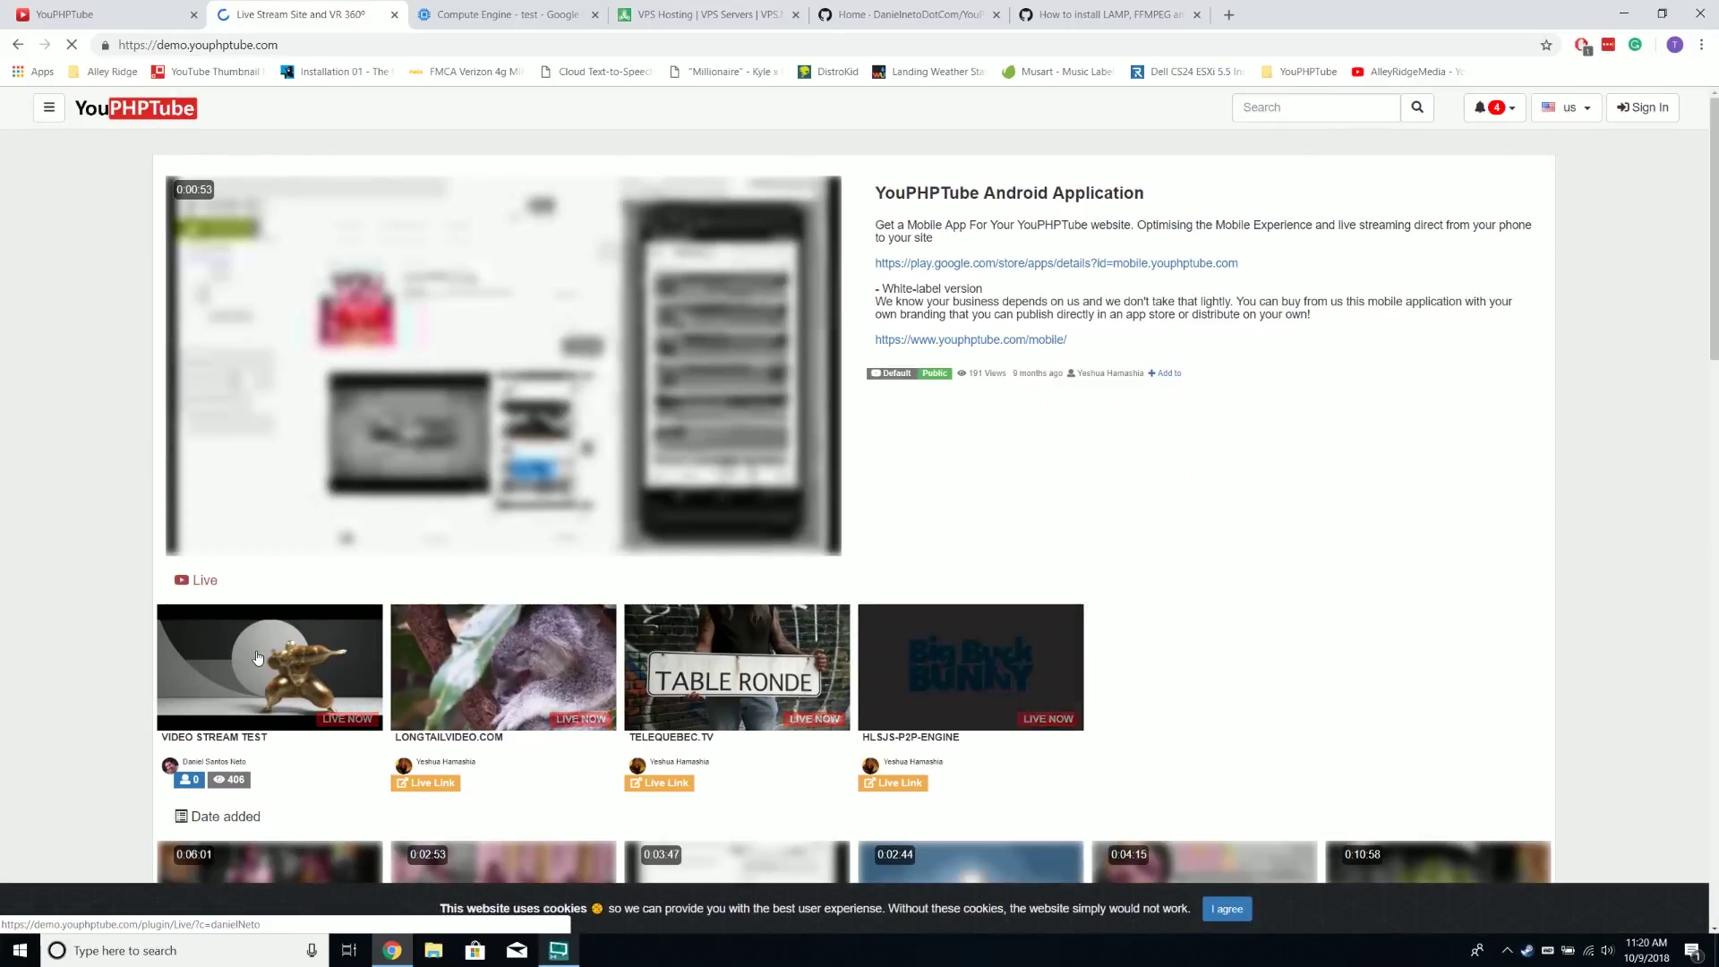
left_click(536, 673)
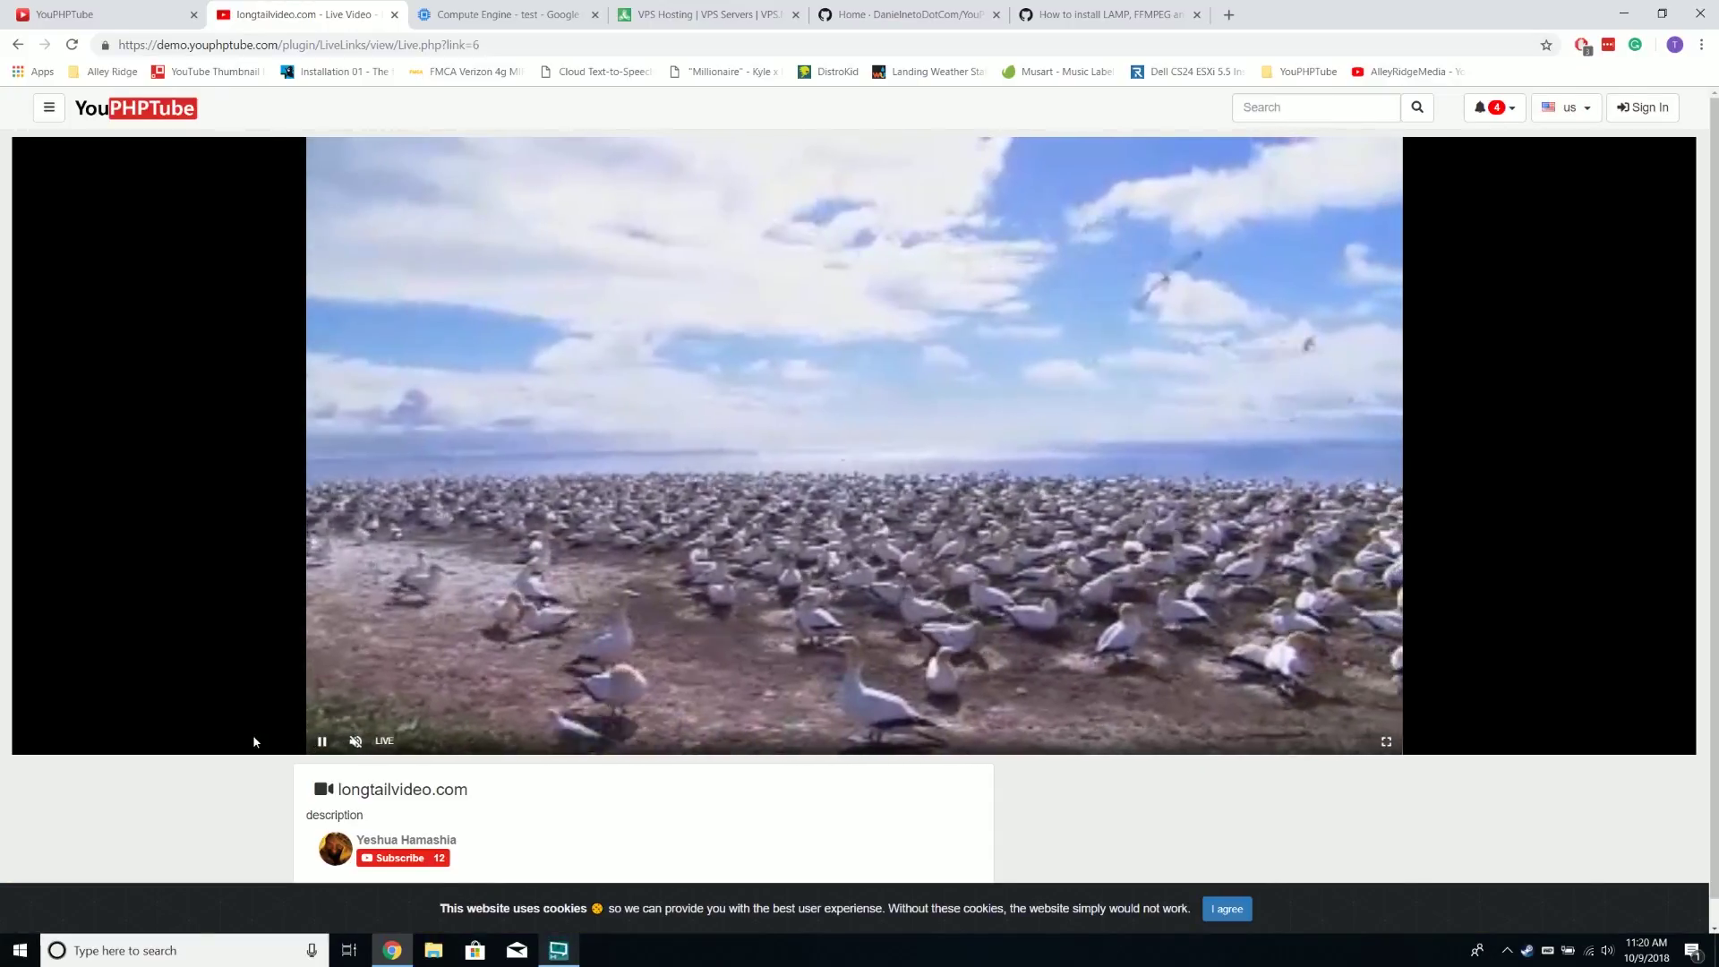
key("ctrl+w")
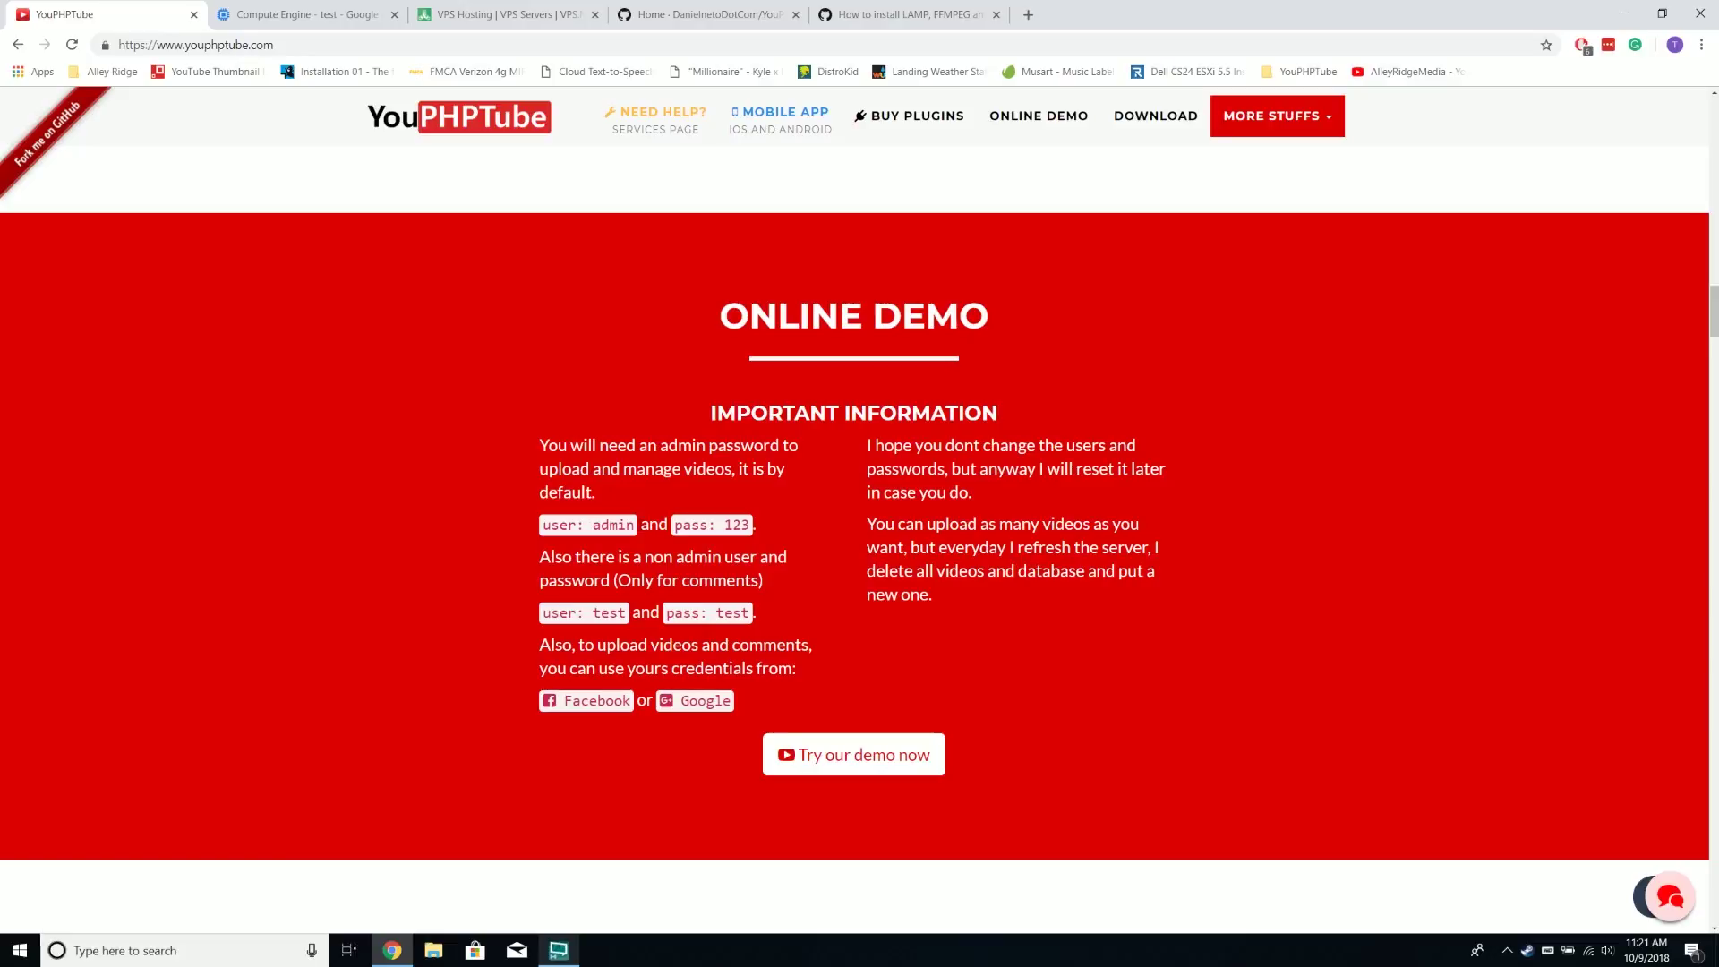
Scroll the YouPHPTube homepage and review the mobile app pricing
scroll(855, 537, "down", 1)
scroll(855, 537, "down", 1)
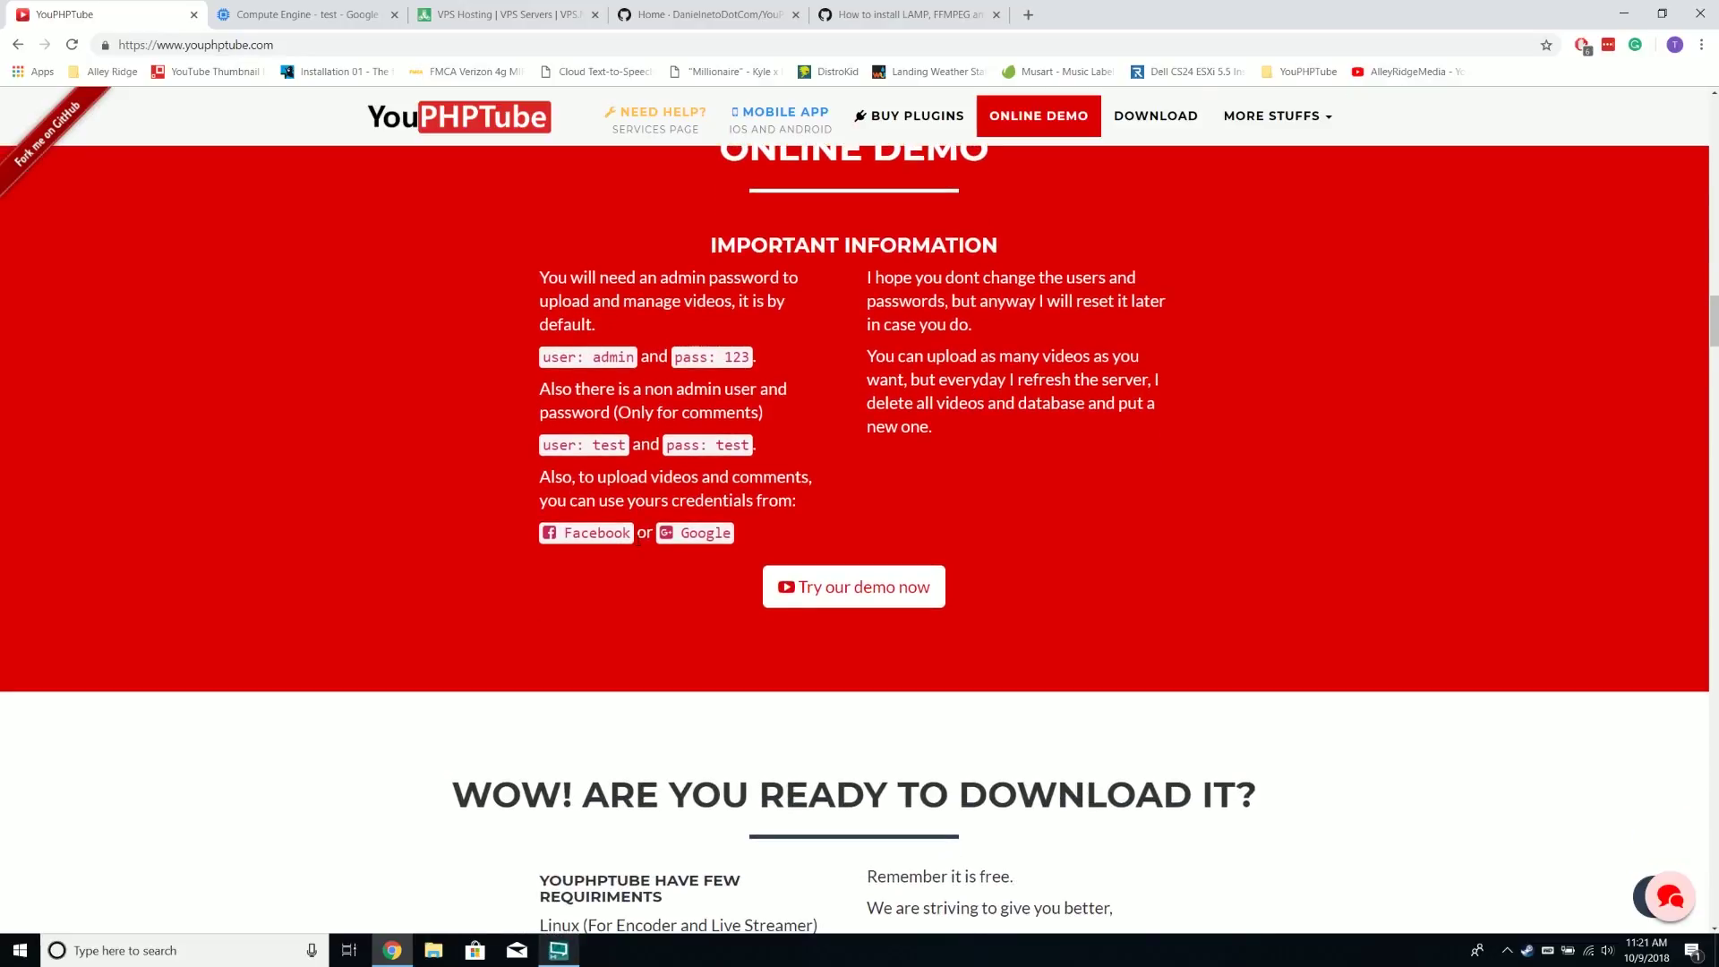
scroll(555, 538, "up", 20)
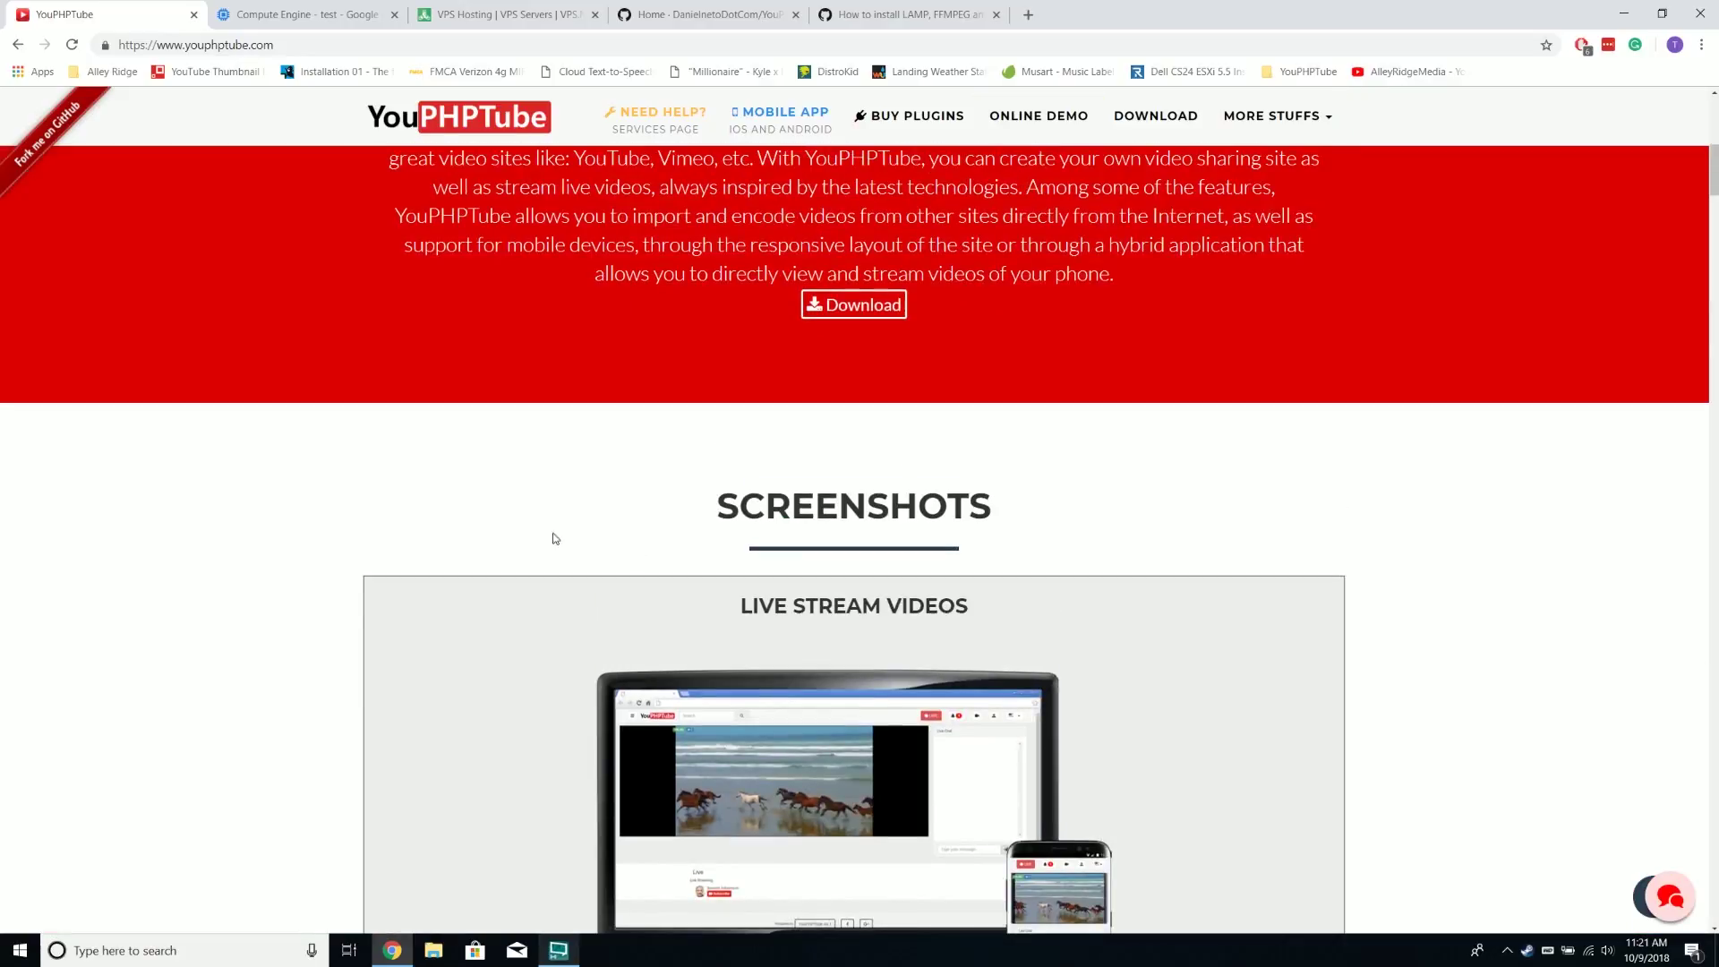
scroll(537, 537, "up", 8)
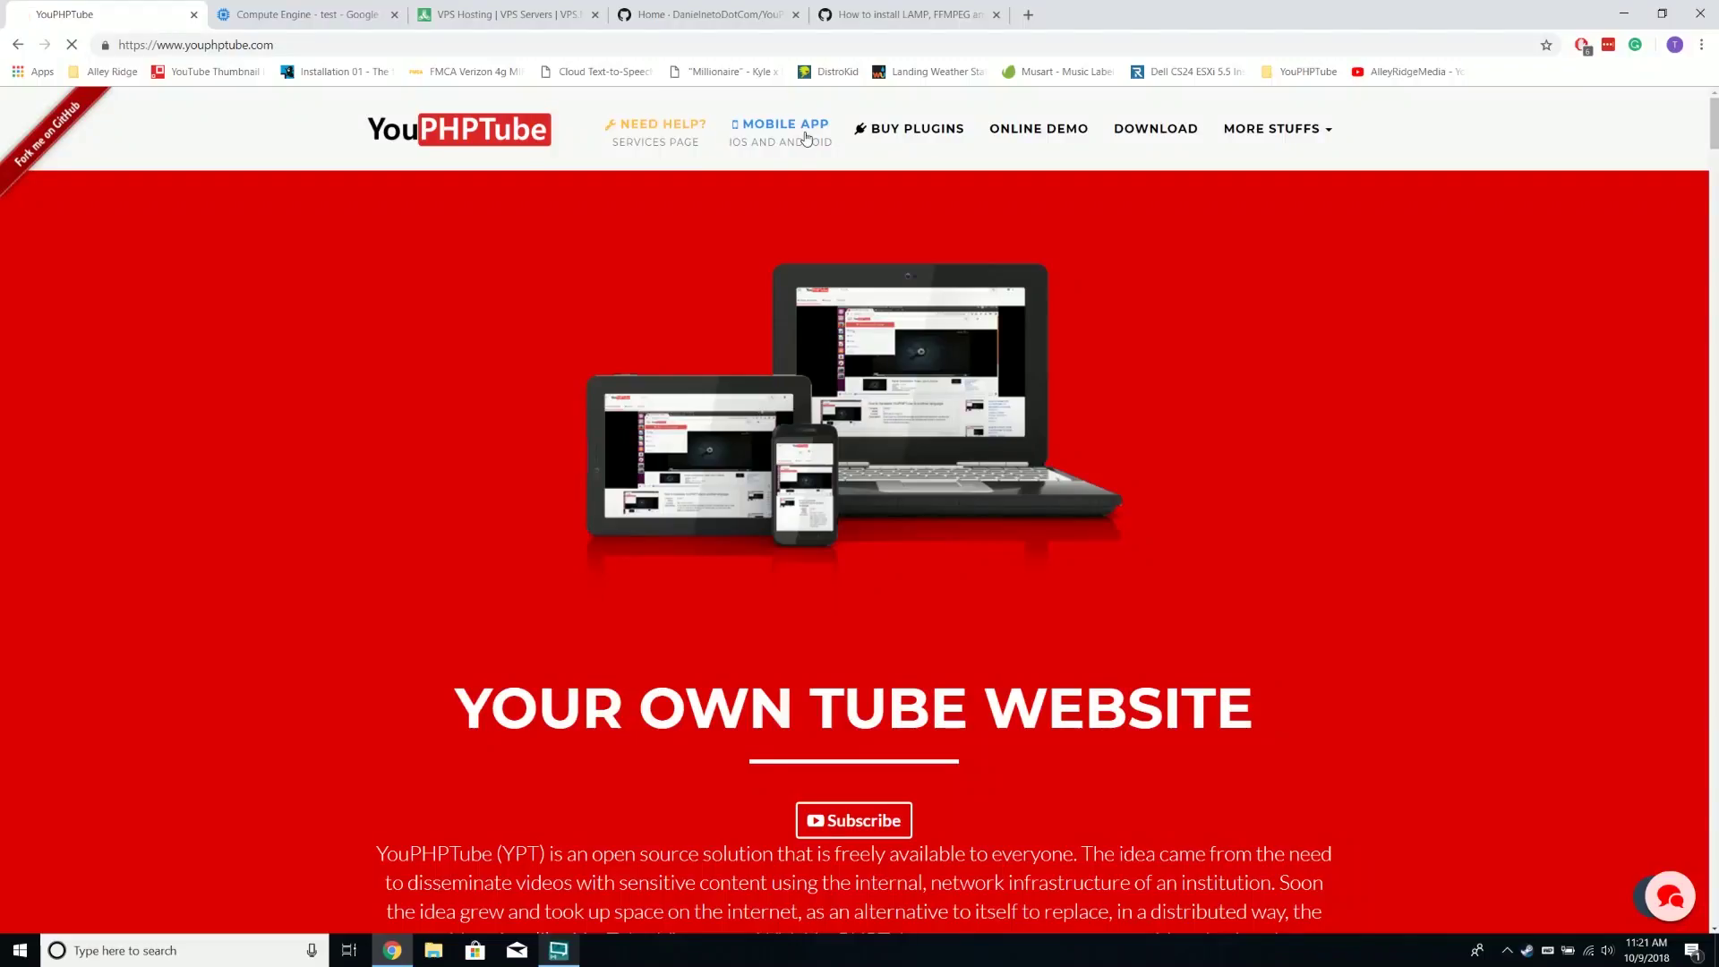
left_click(805, 141)
scroll(810, 501, "down", 2)
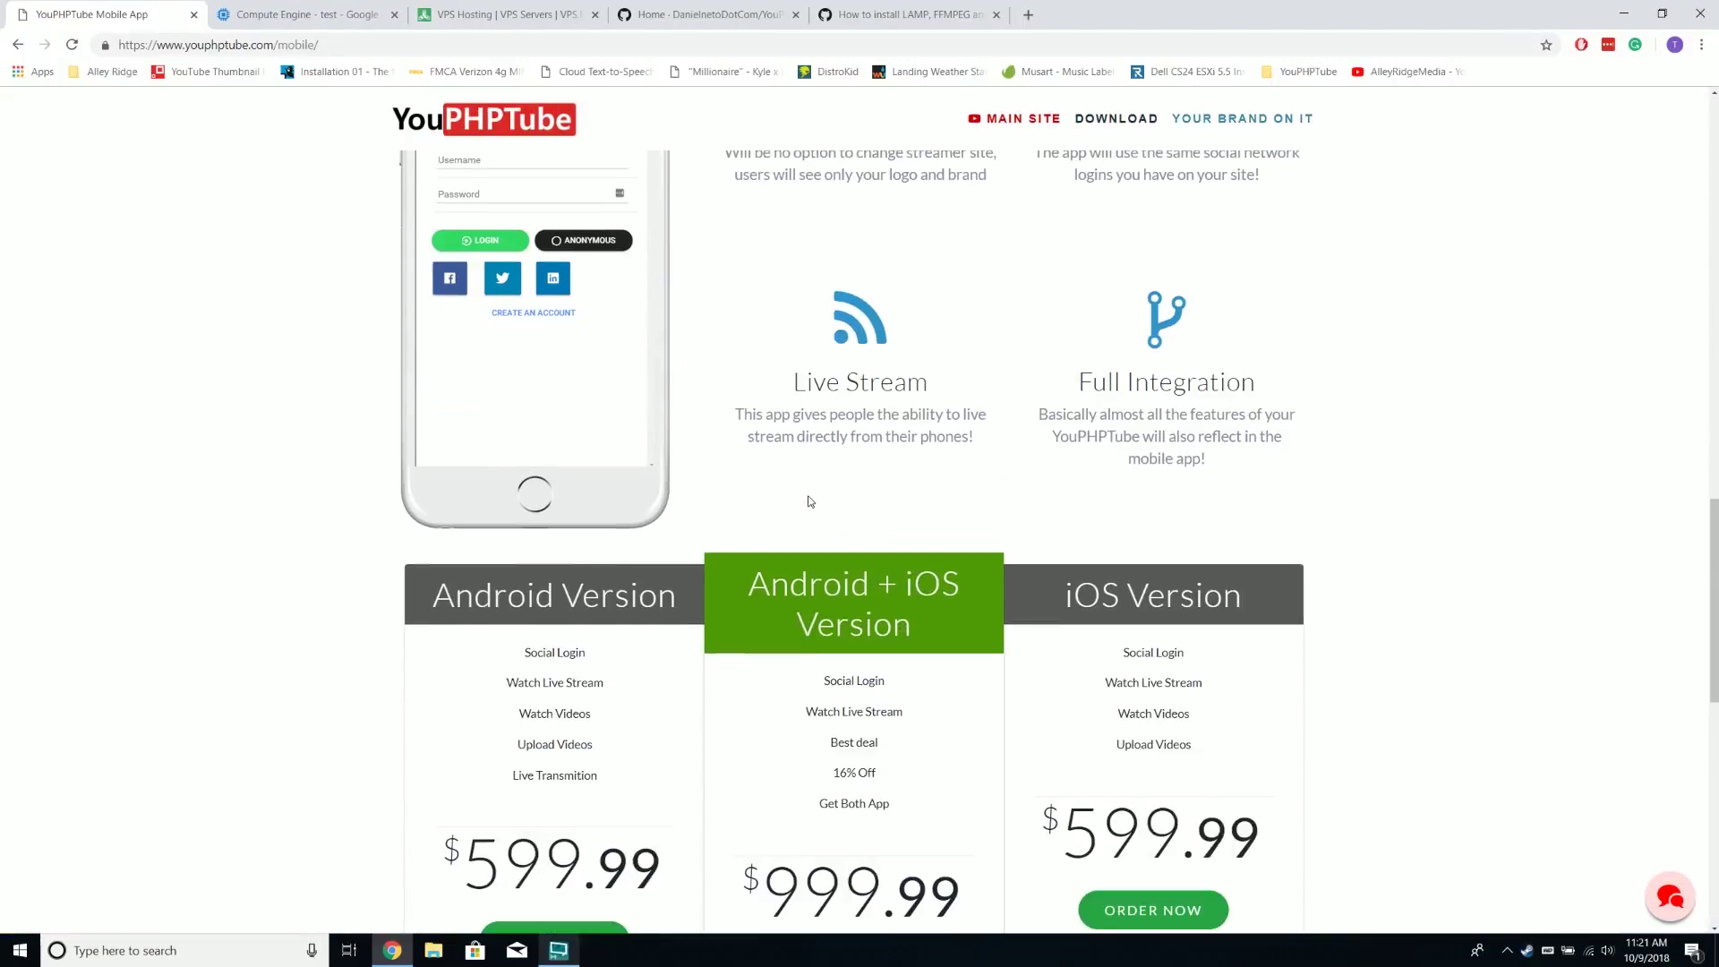
scroll(810, 502, "down", 4)
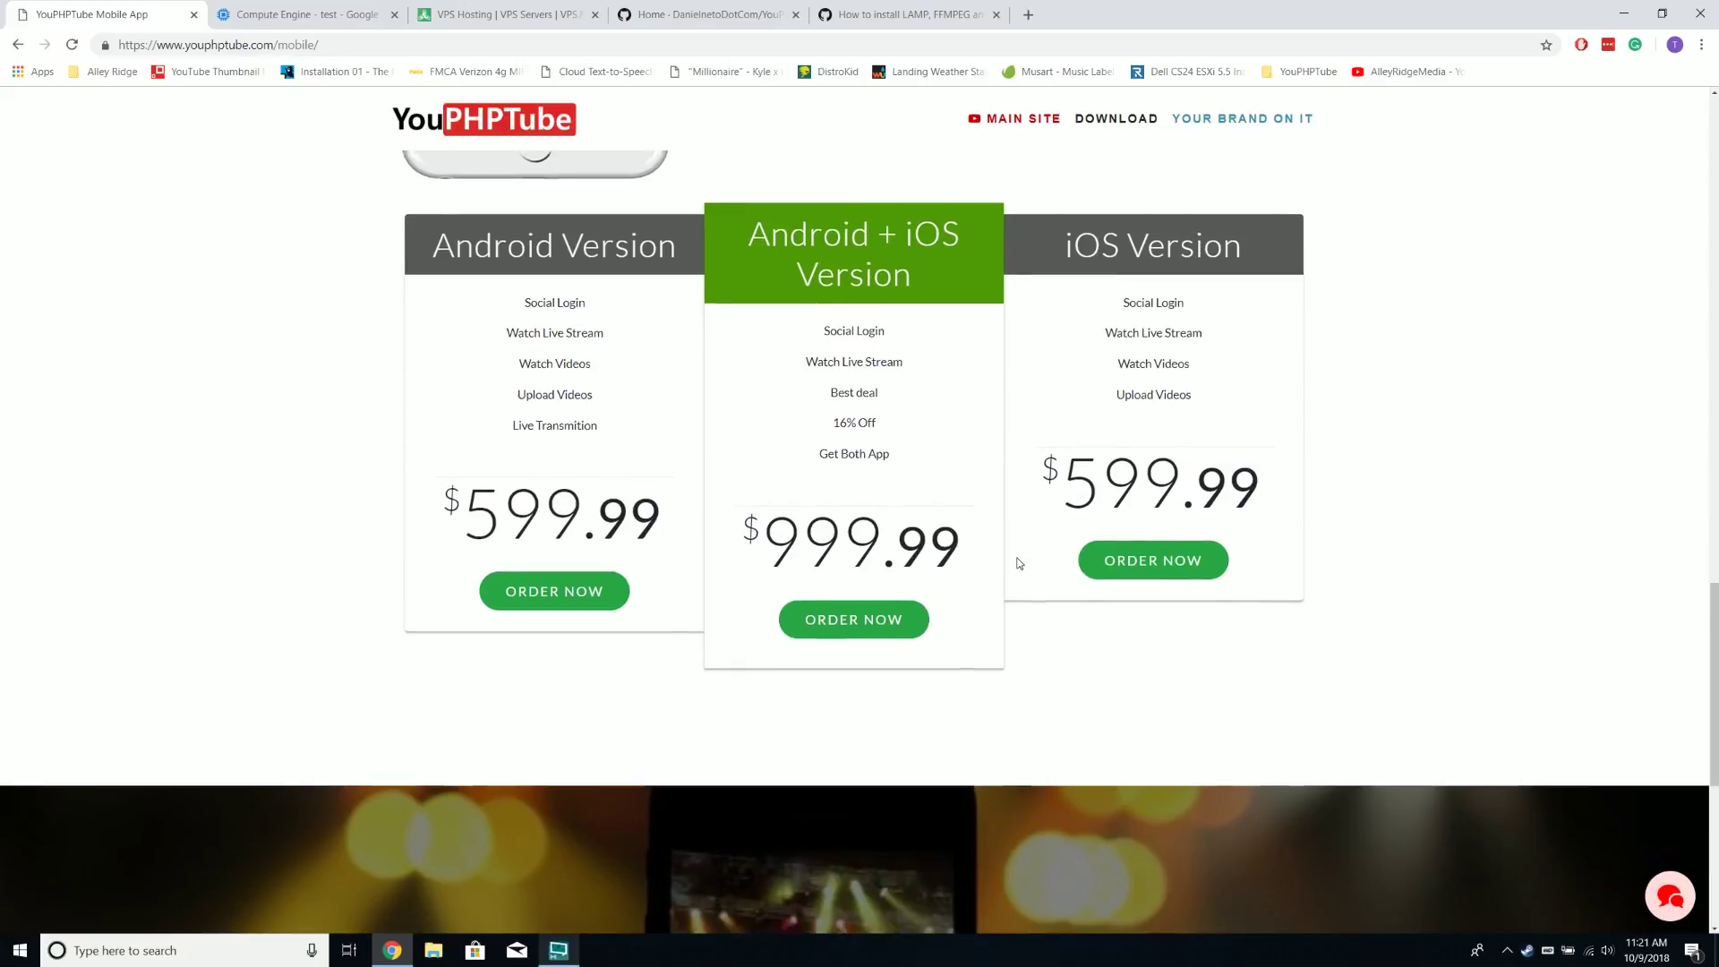
scroll(1017, 557, "down", 15)
scroll(1012, 544, "up", 20)
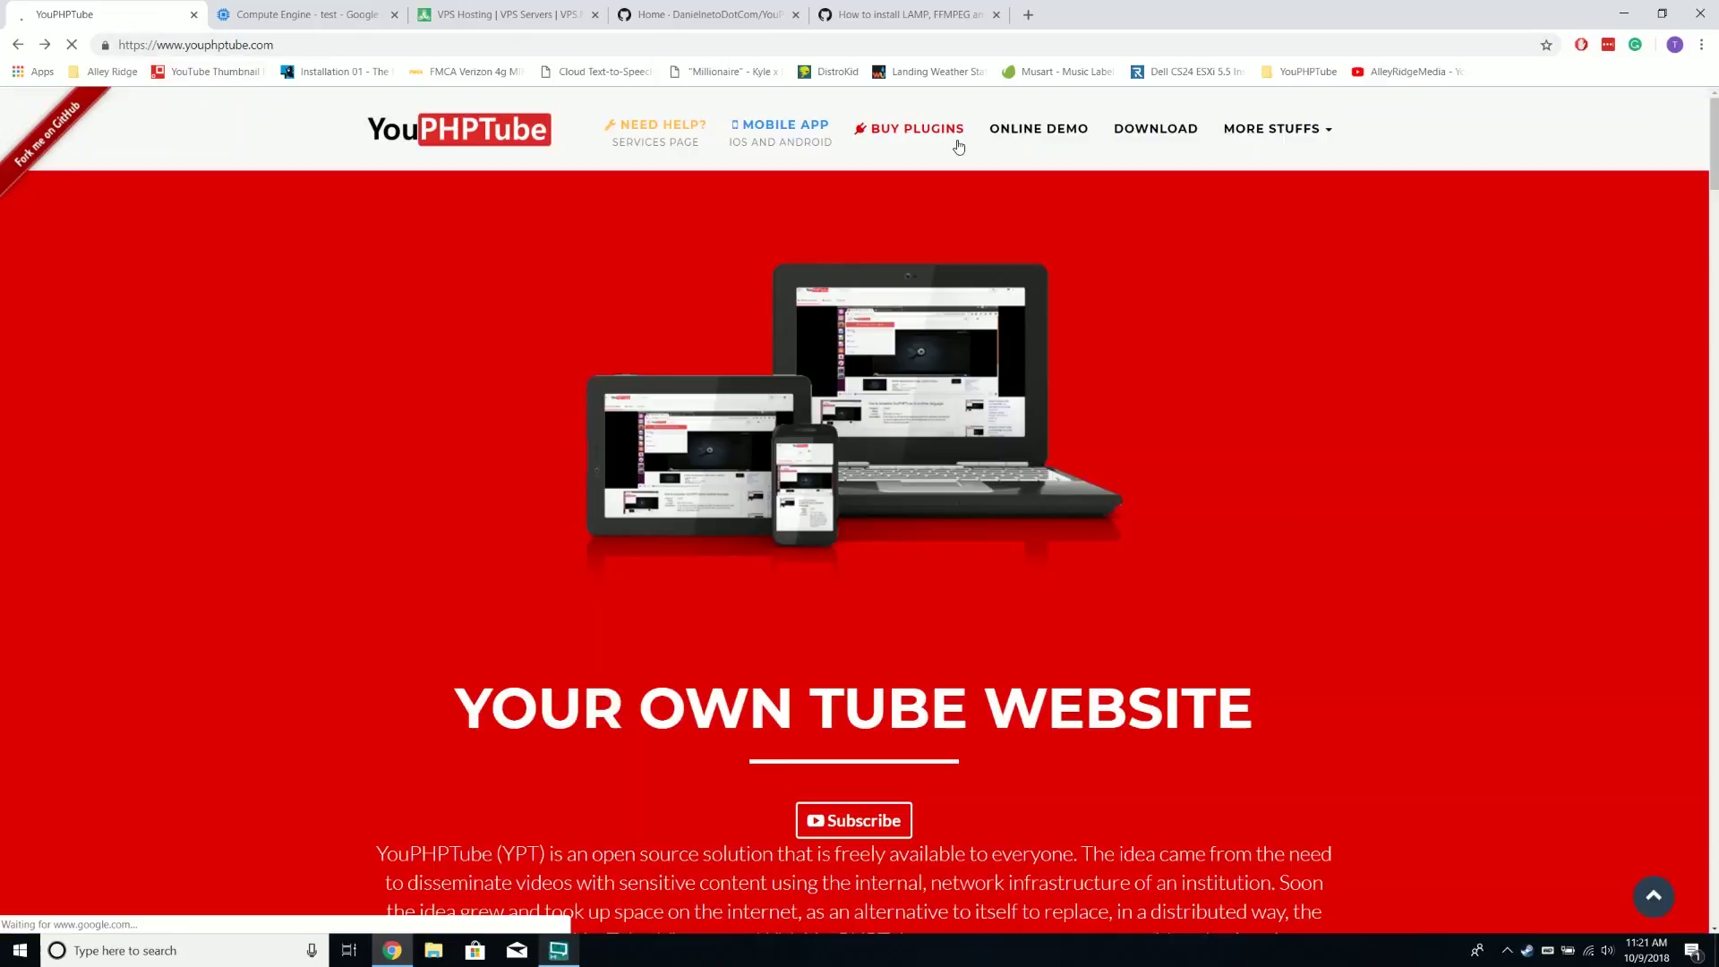
Browse the plugin store, go back home, and switch to the GitHub wiki
left_click(958, 144)
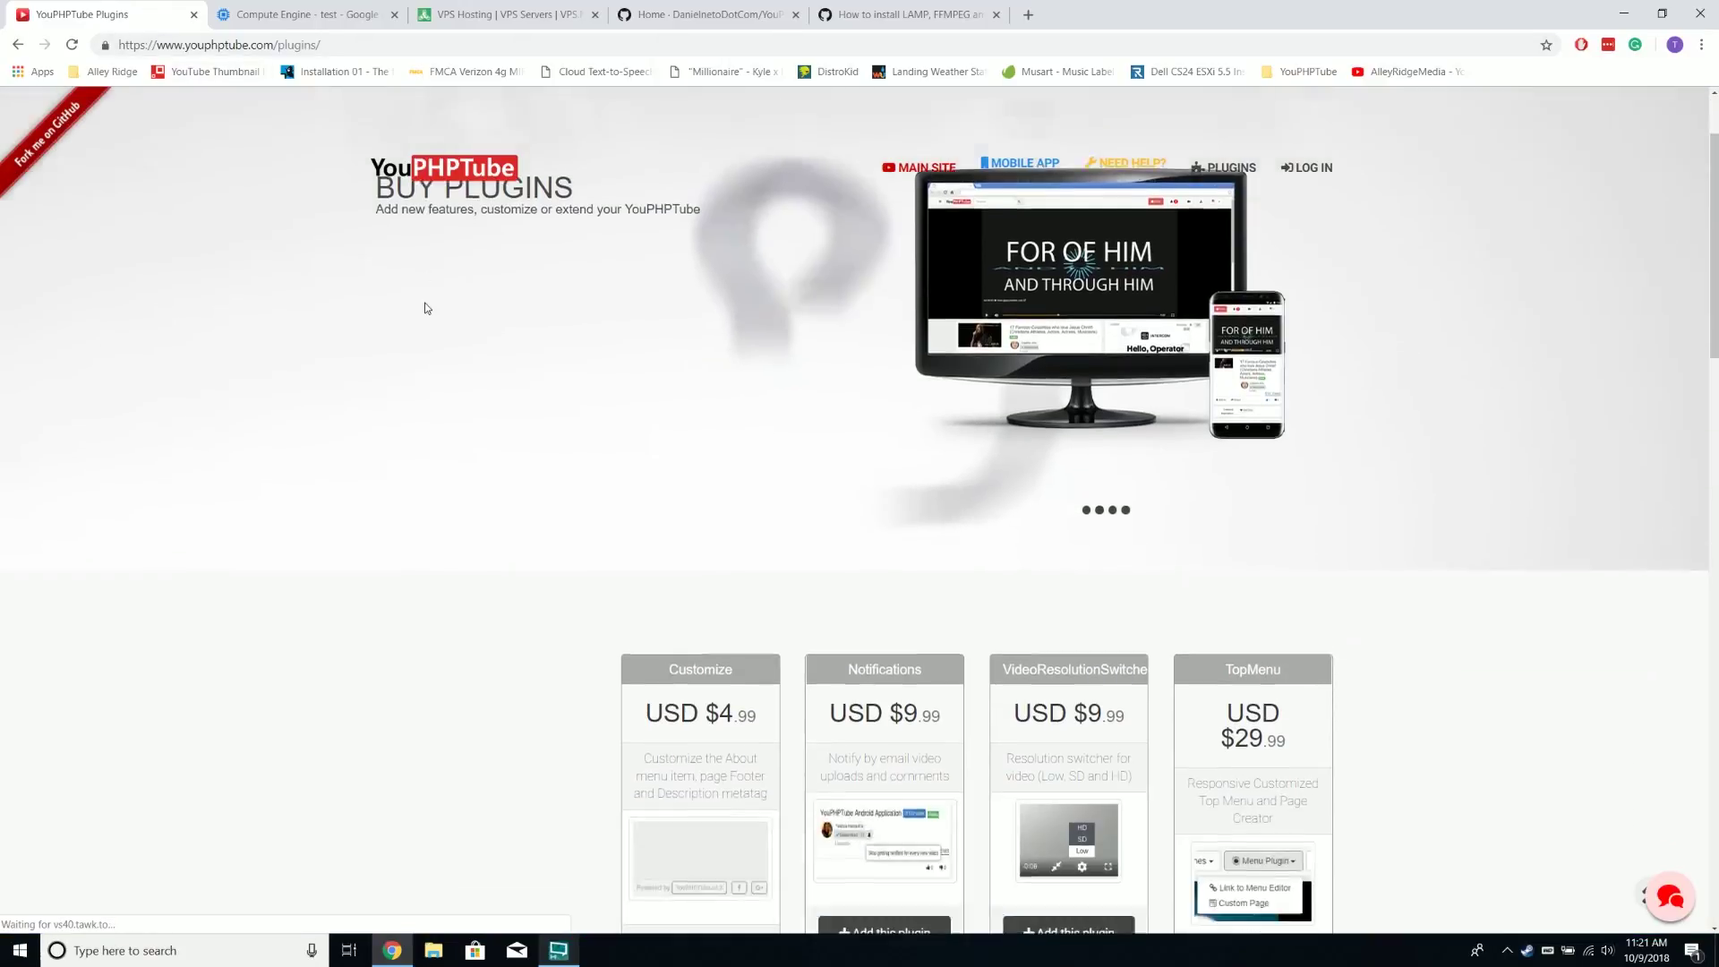
scroll(424, 301, "down", 2)
scroll(703, 526, "down", 10)
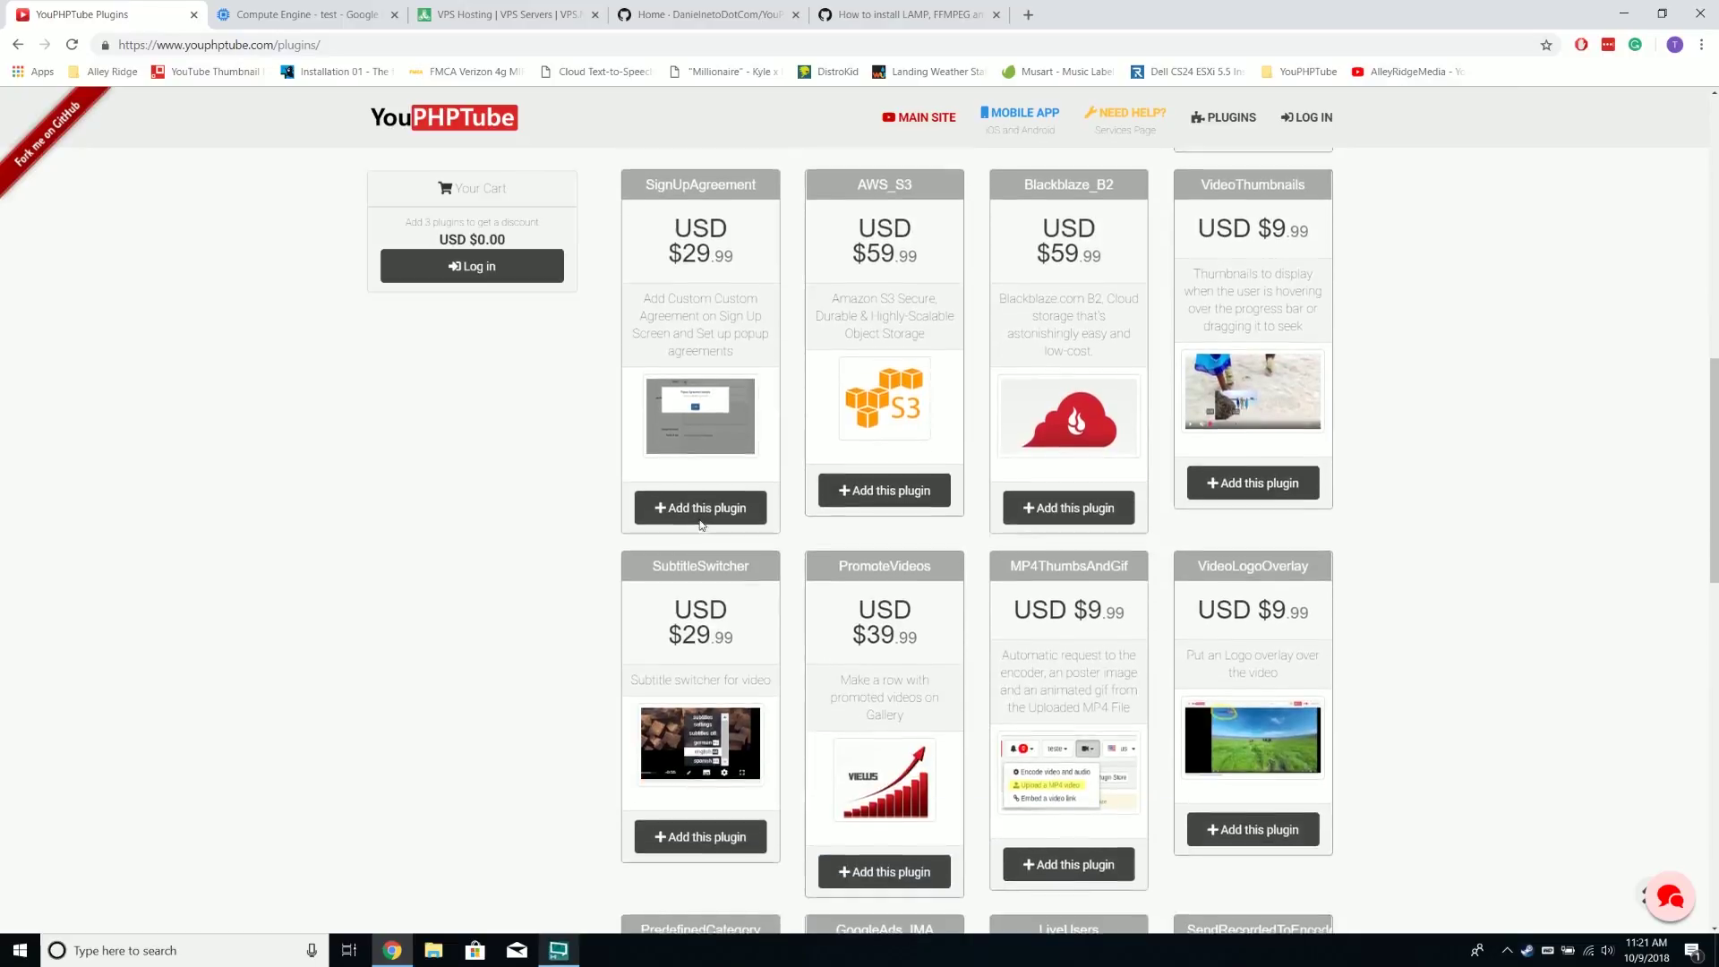
key("alt+Left")
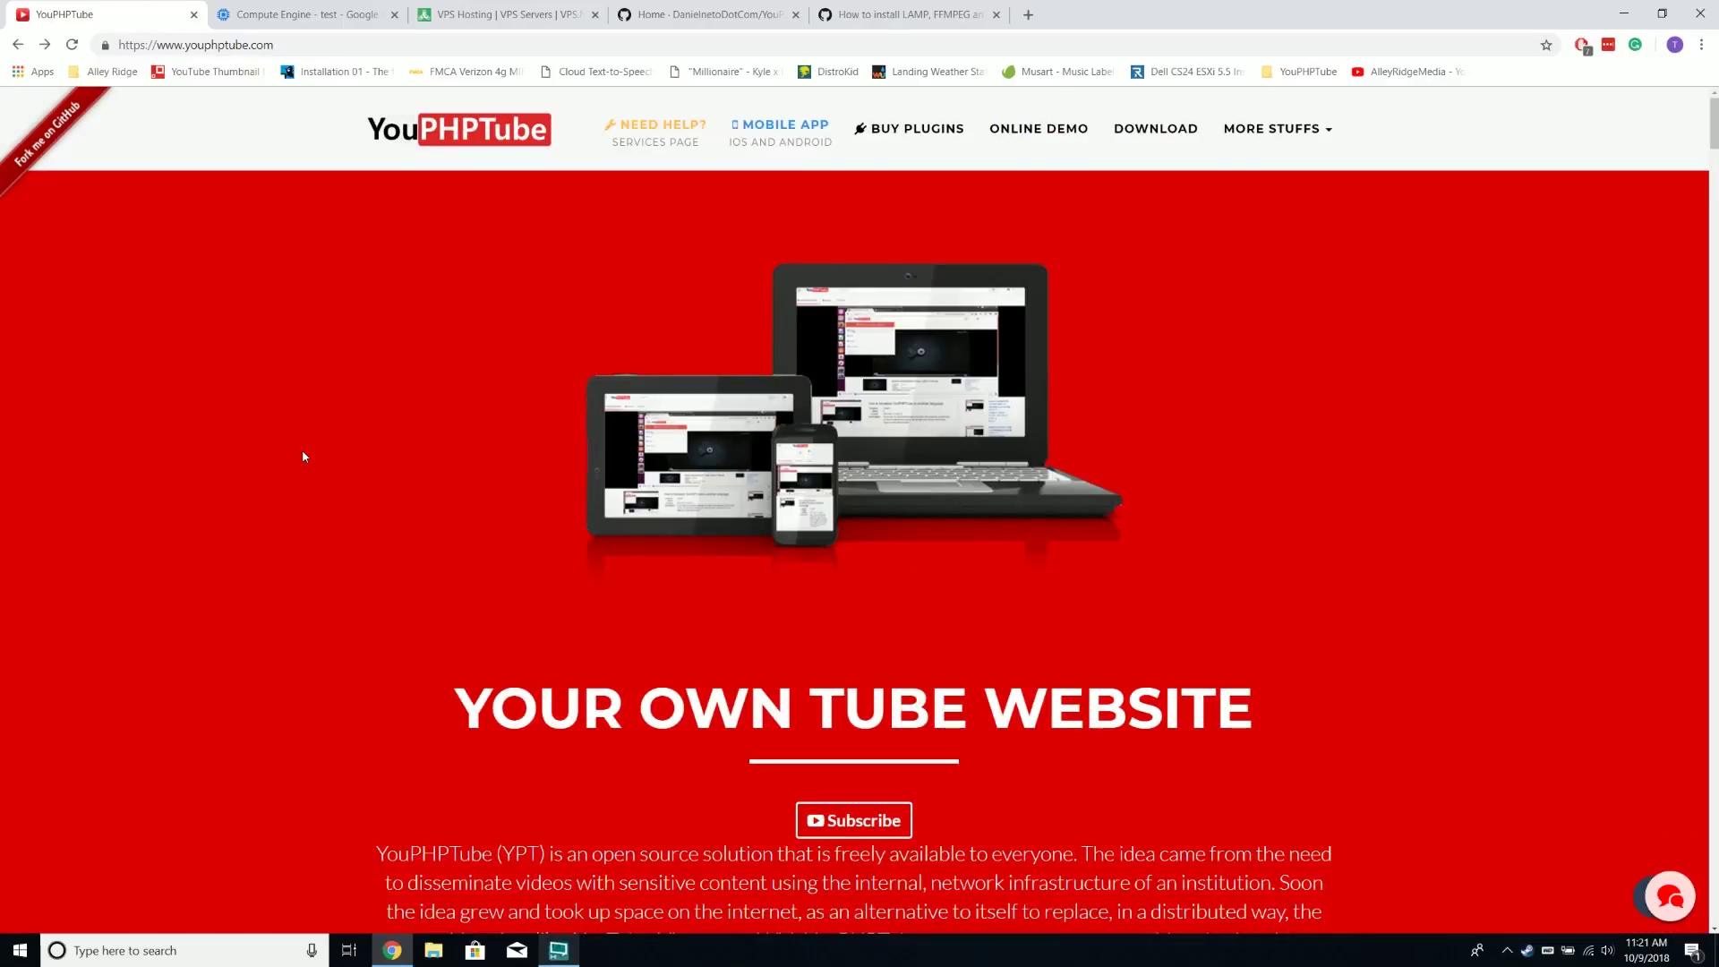
left_click(727, 19)
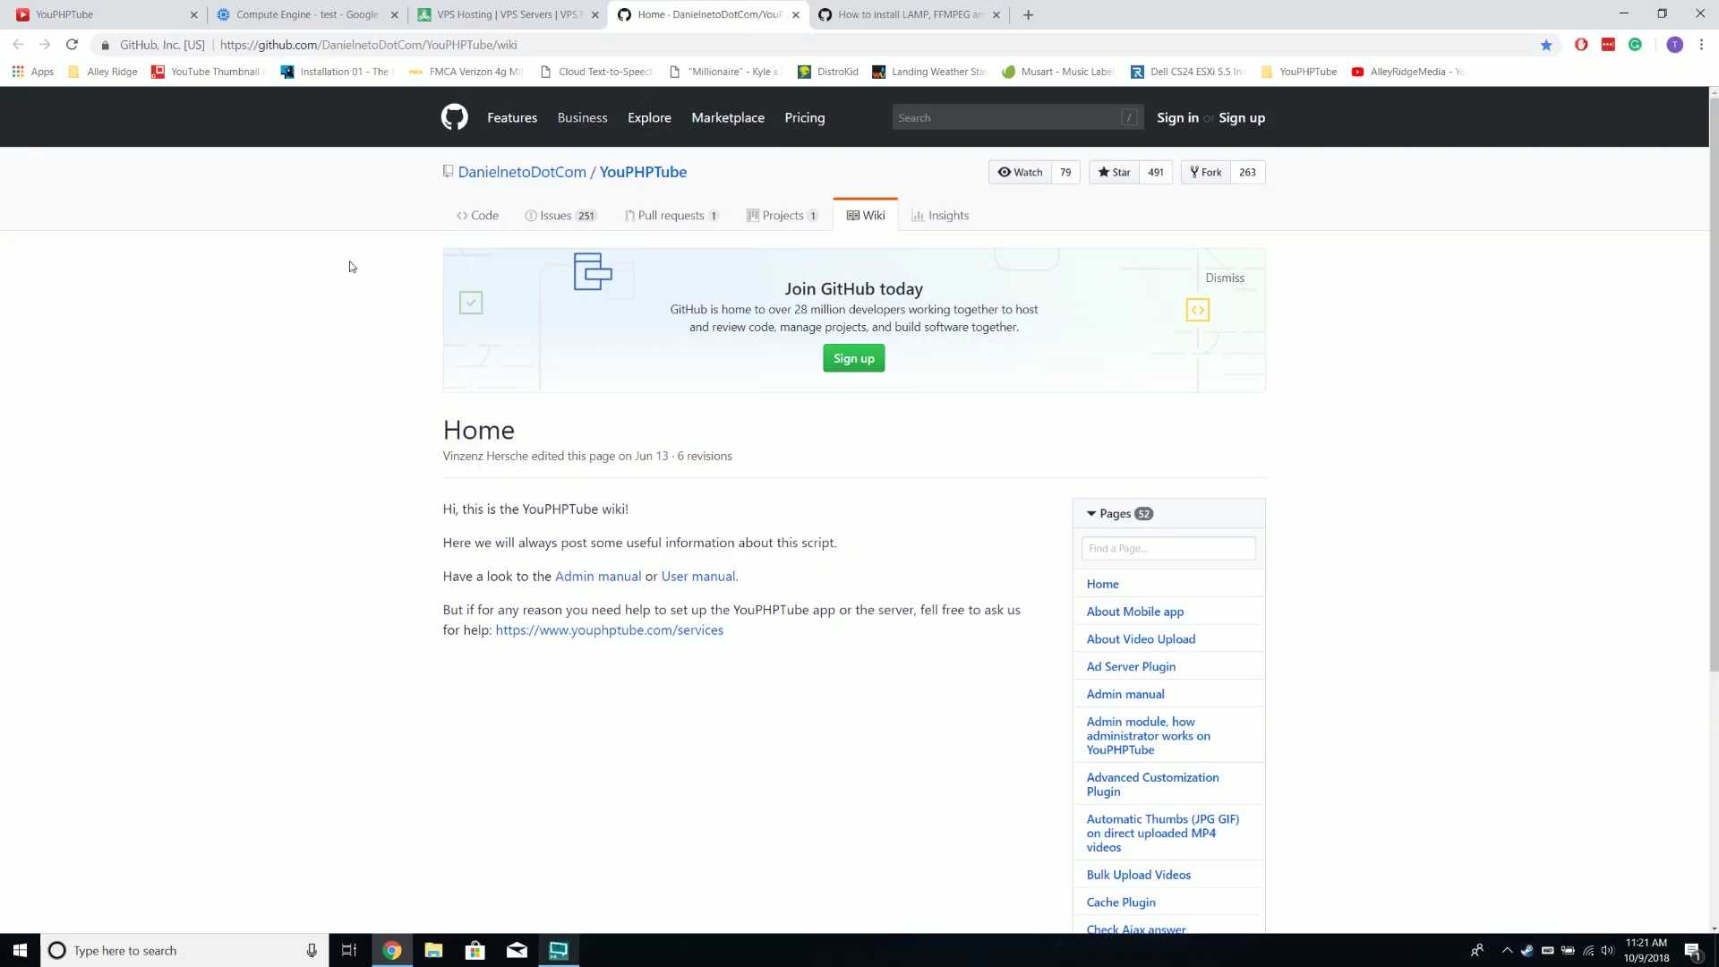
Show all 37 more wiki pages, then switch to the Ubuntu 16.x LAMP, FFMPEG and Git guide
scroll(869, 554, "down", 3)
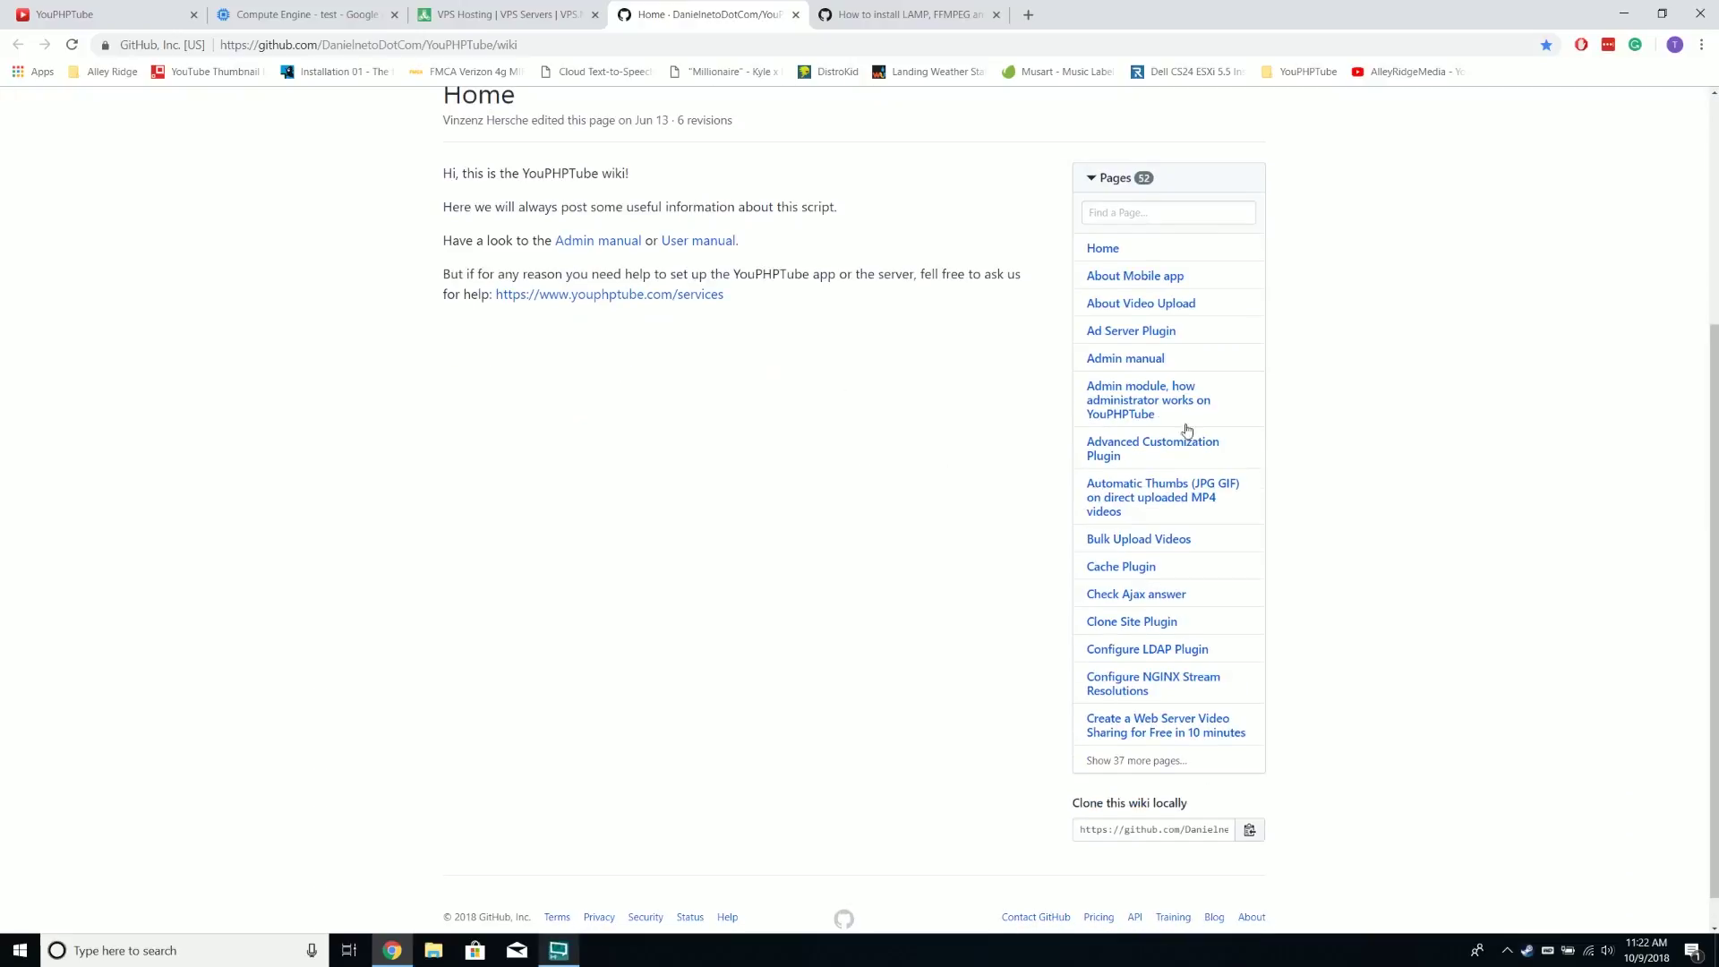
left_click(1141, 761)
scroll(1143, 714, "down", 6)
scroll(1240, 430, "down", 2)
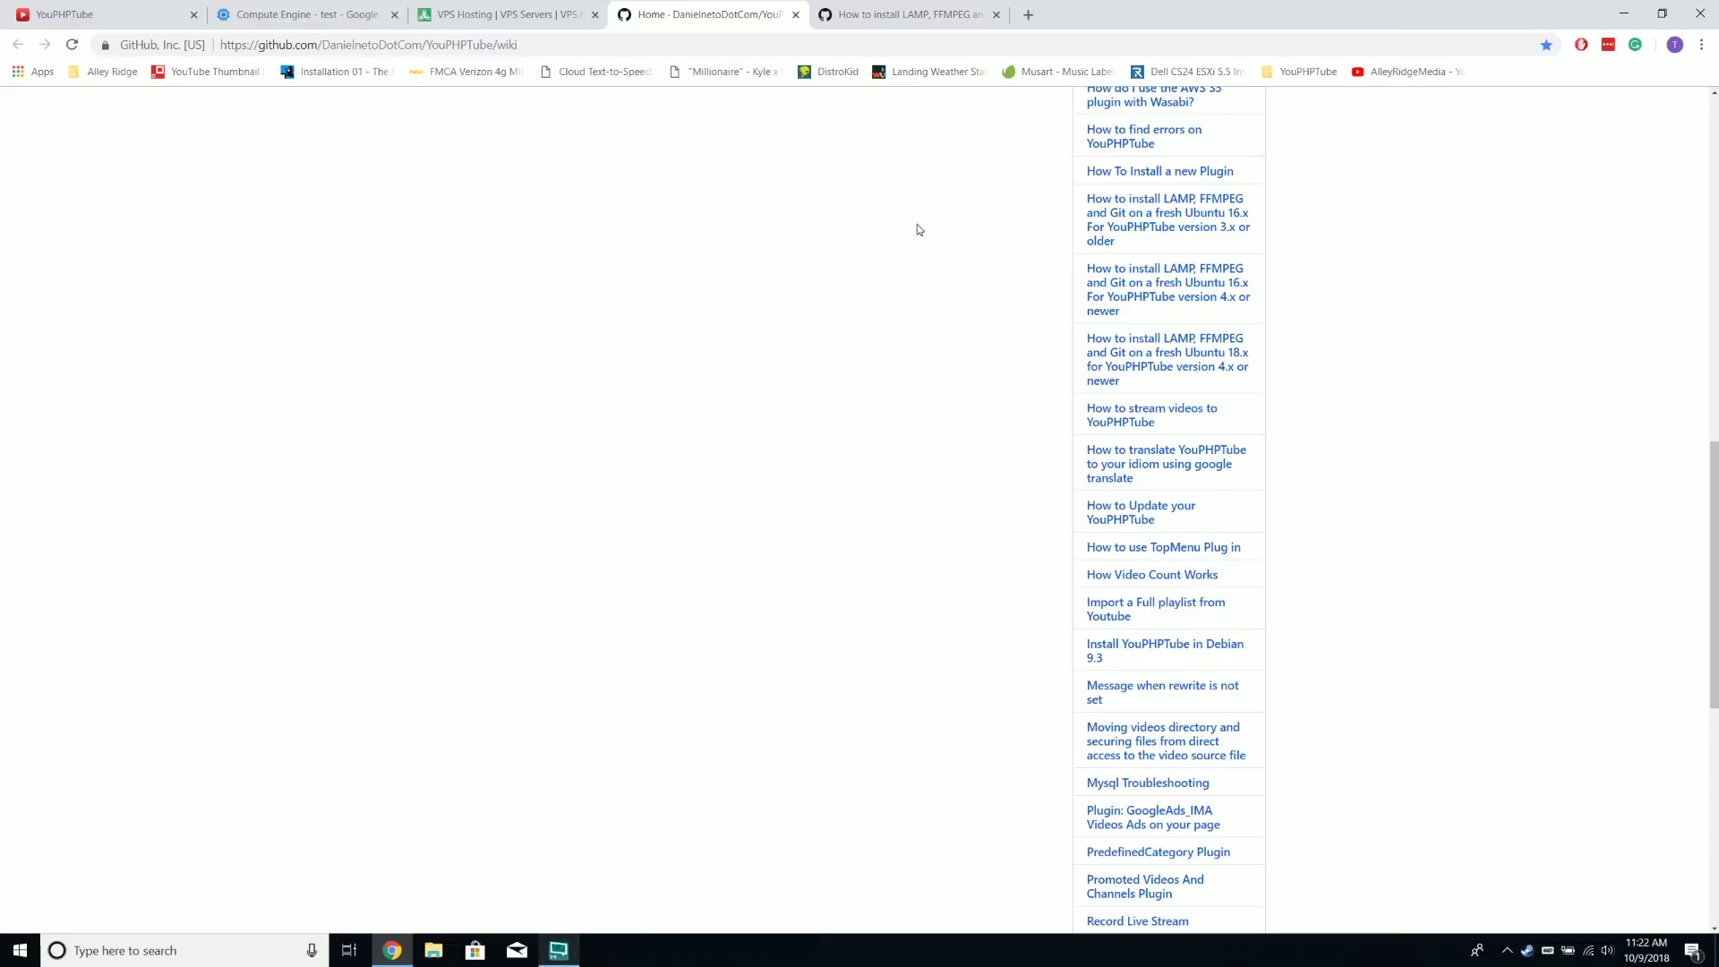
left_click(895, 14)
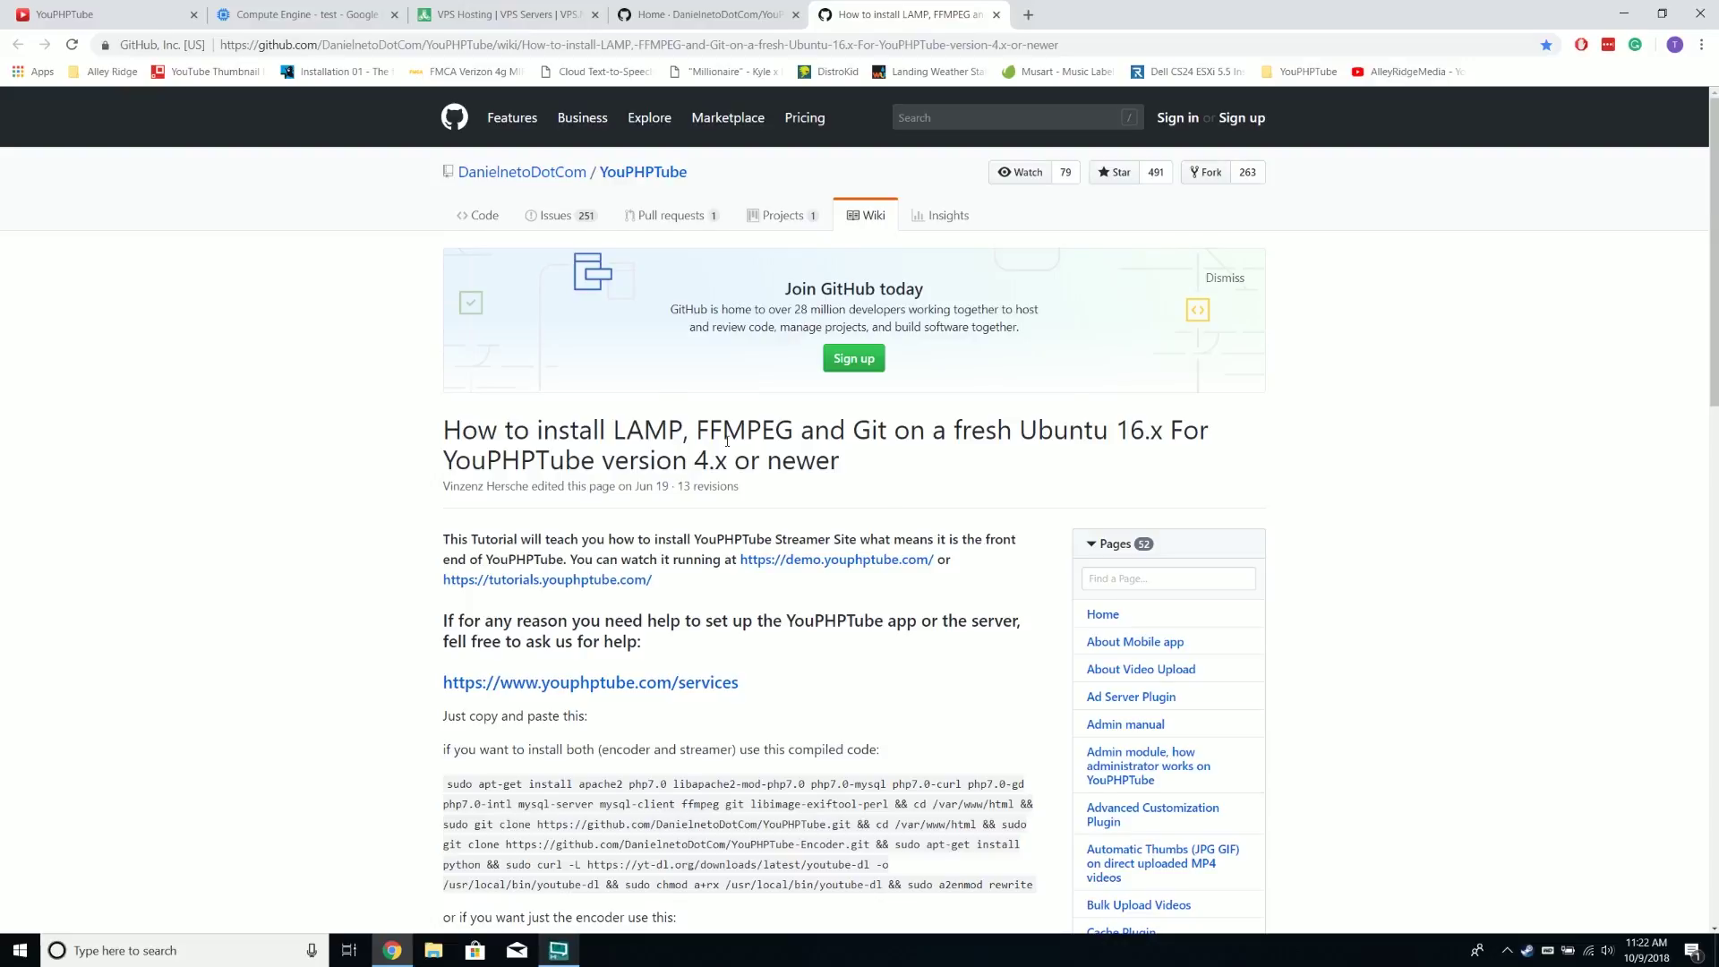
Scroll to the first code block and select the combined encoder-and-streamer install command
scroll(727, 441, "down", 3)
scroll(465, 574, "down", 3)
scroll(466, 573, "up", 5)
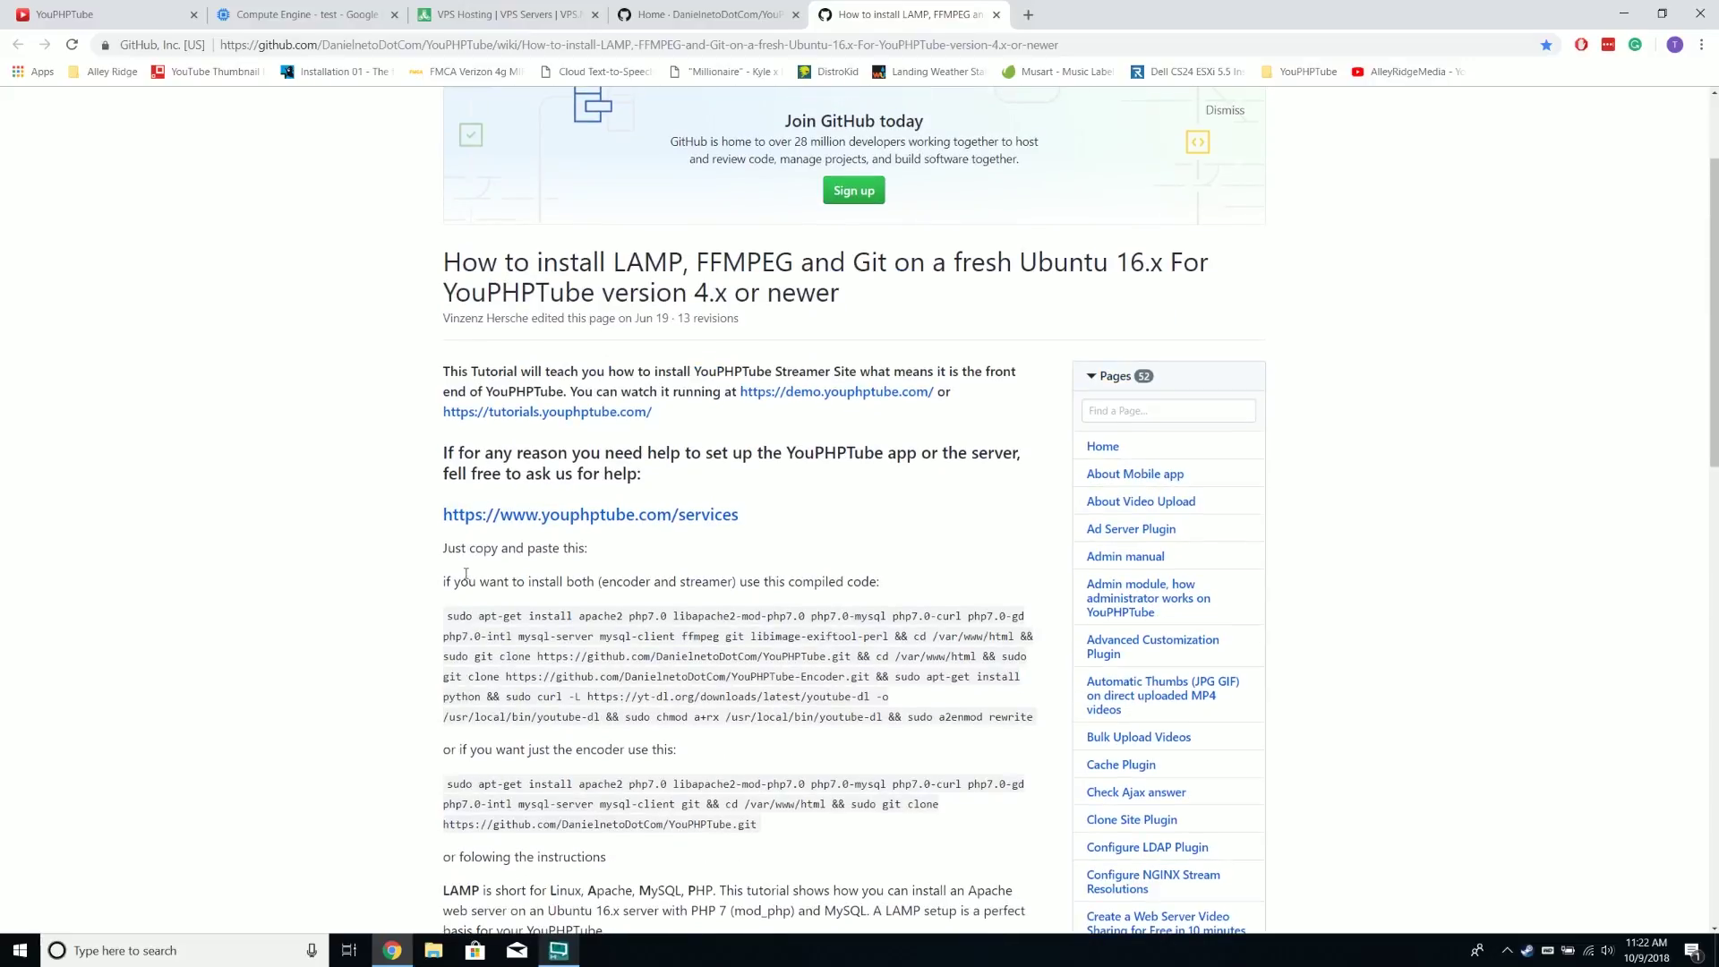
scroll(465, 574, "down", 2)
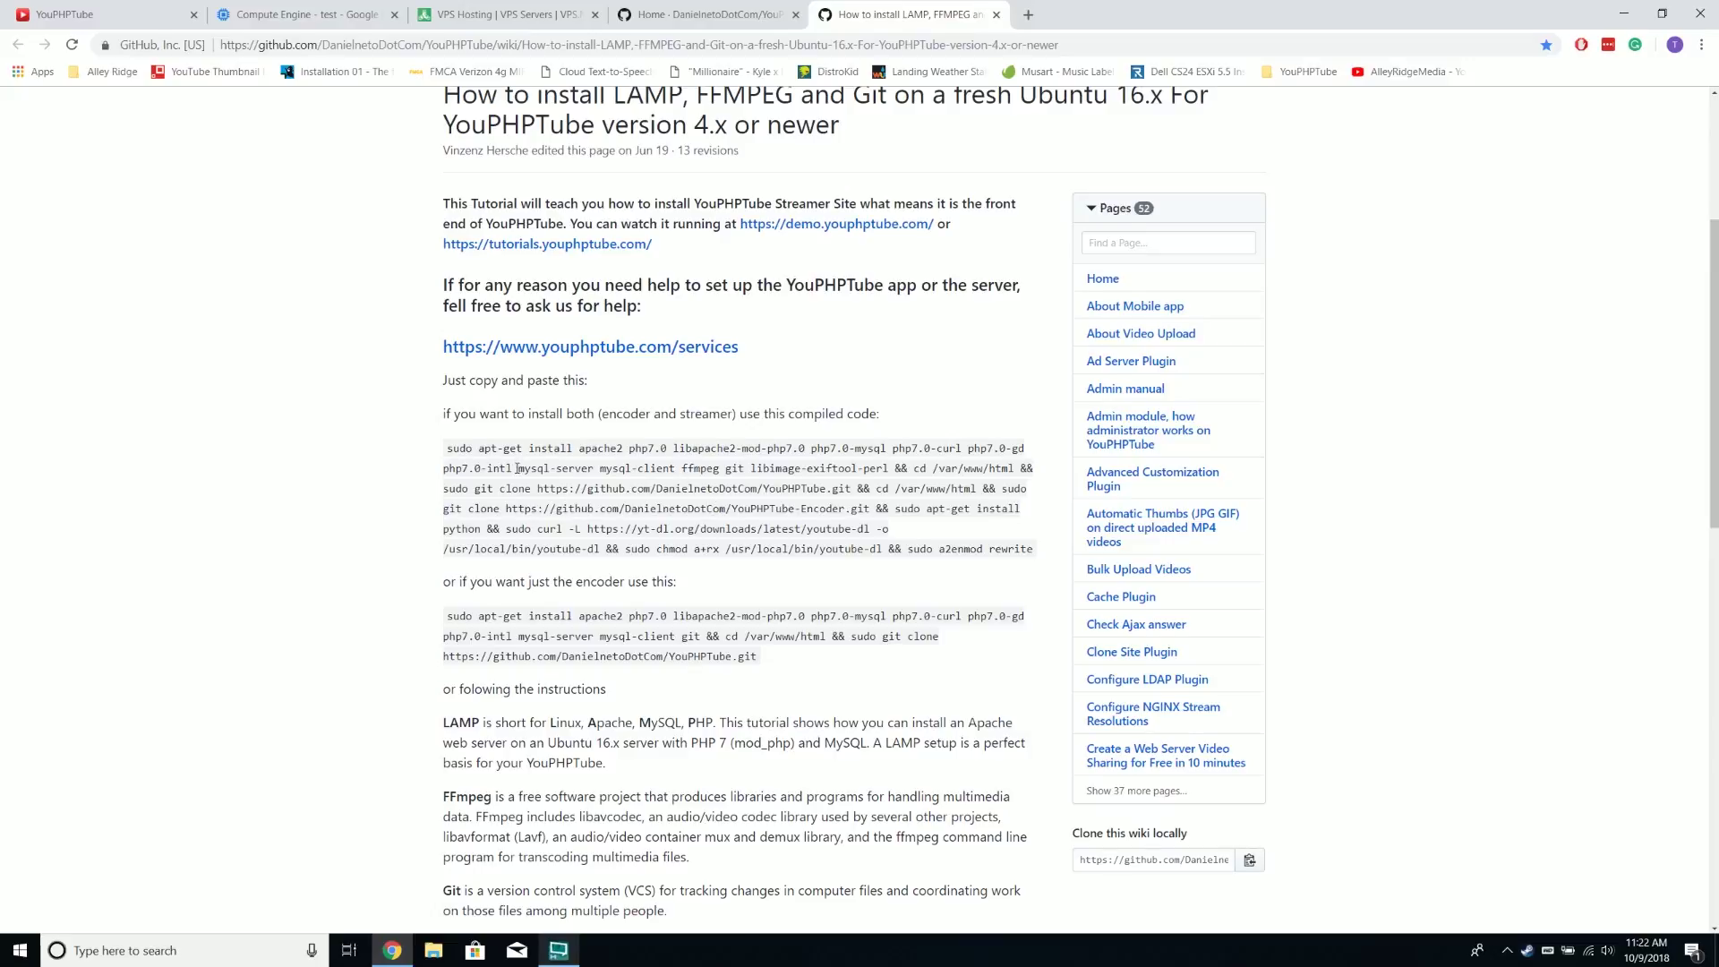
scroll(517, 468, "down", 1)
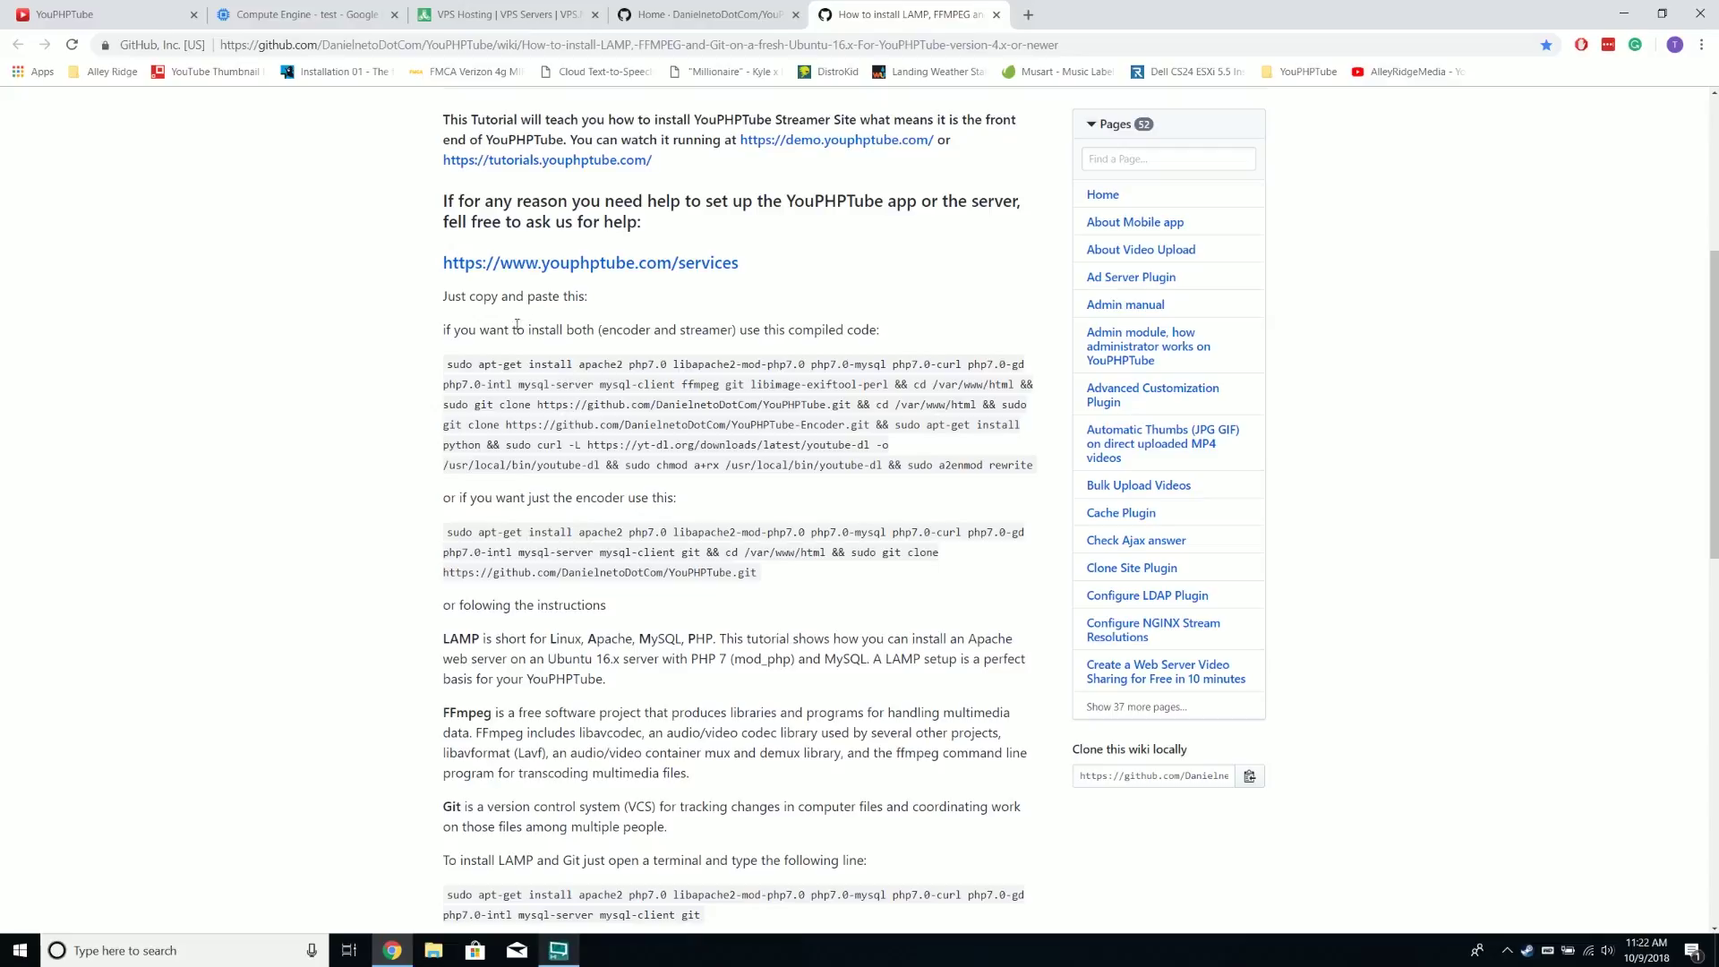
left_click_drag(602, 329, 742, 329)
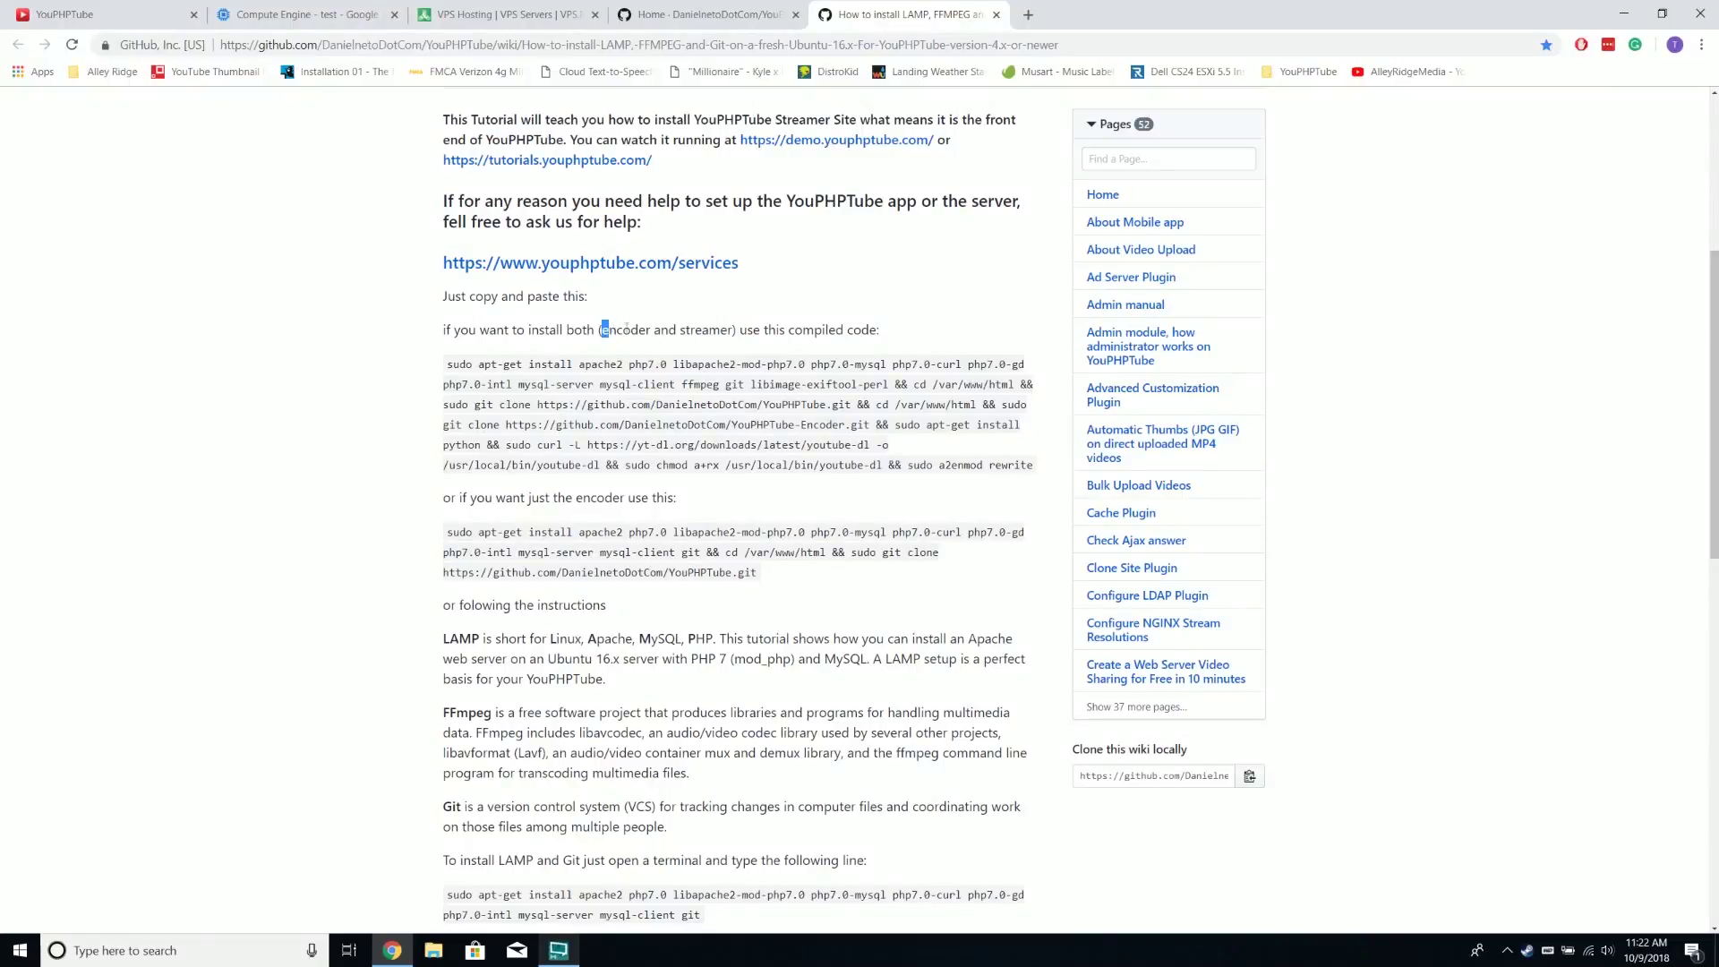
left_click(774, 335)
left_click_drag(452, 365, 1034, 466)
Select the encoder-only install command in the guide's code block
left_click(434, 552)
left_click_drag(463, 541, 702, 574)
left_click(599, 607)
Start creating a new Compute Engine VM instance named test
left_click(300, 16)
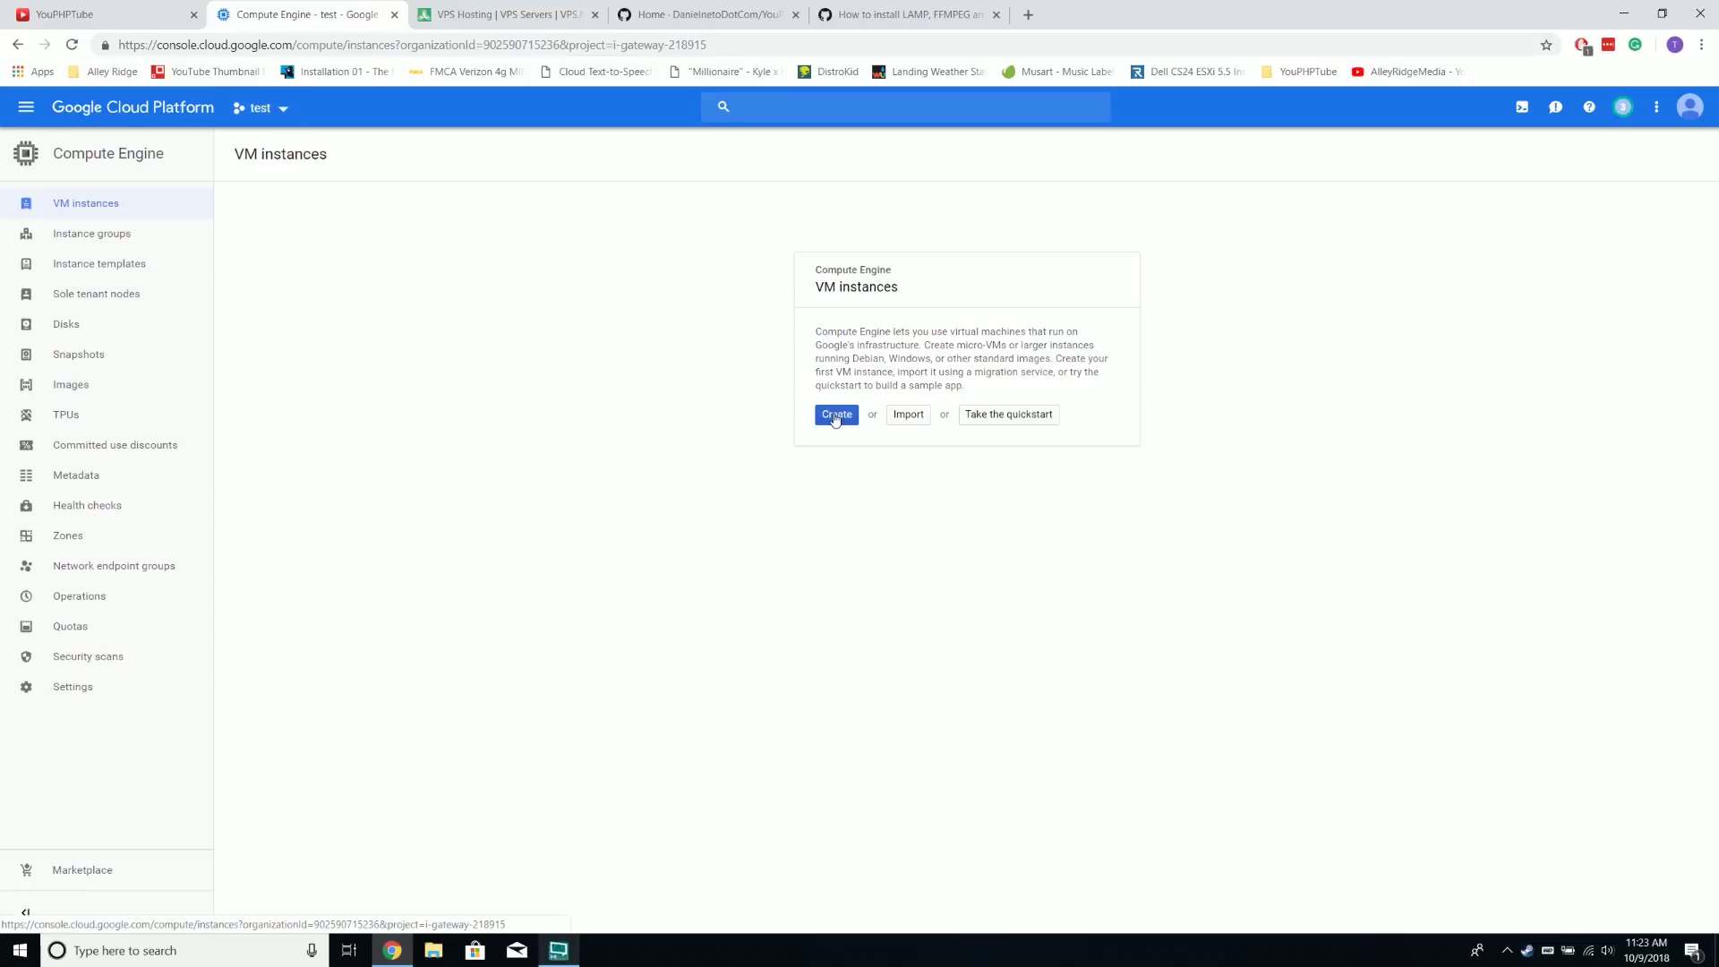
left_click(835, 415)
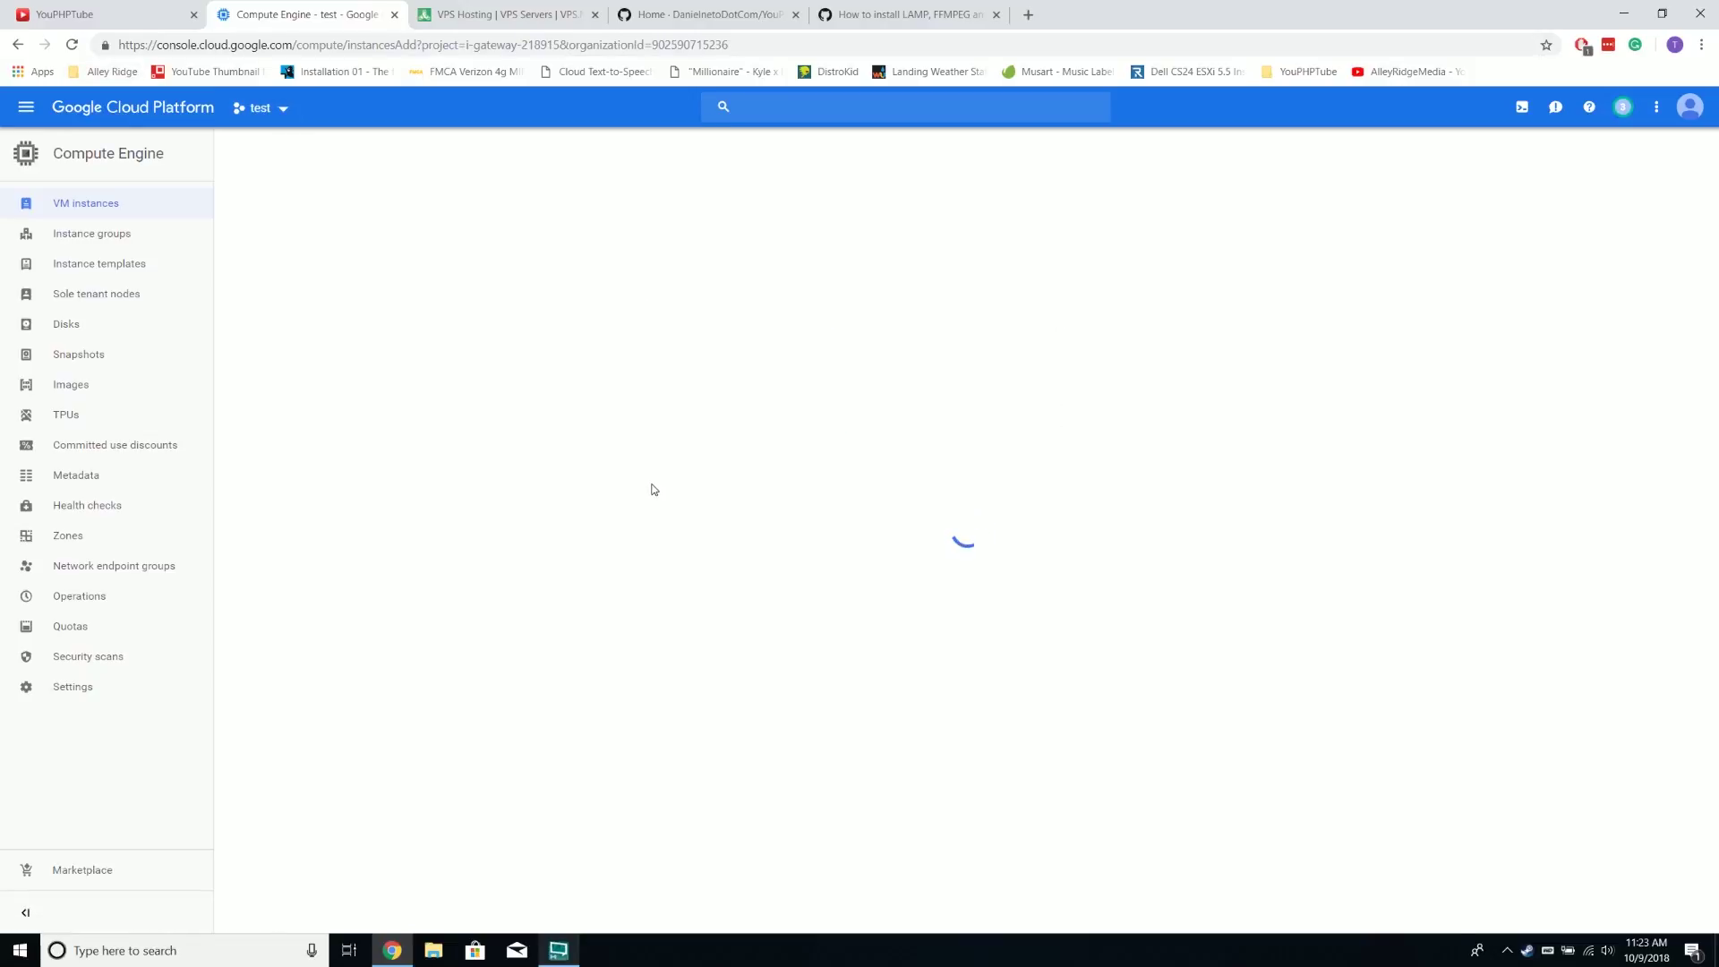
triple_click(381, 221)
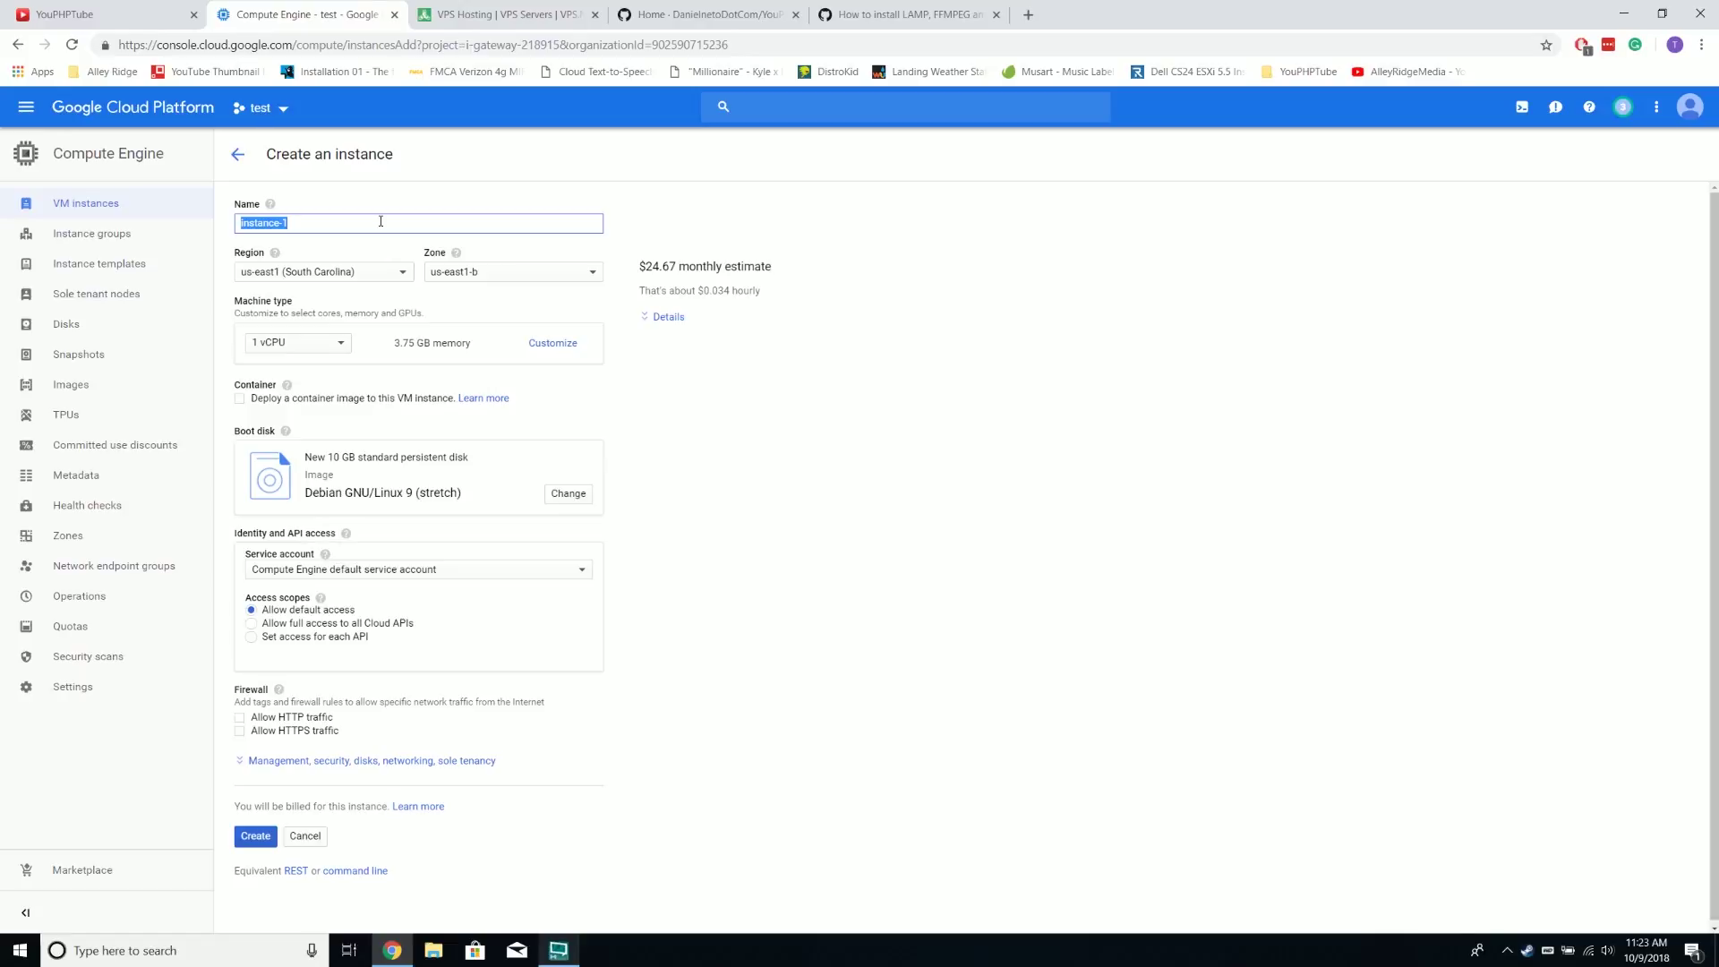
type("Test")
key("BackSpace")
key("BackSpace")
key("BackSpace")
key("BackSpace")
type("test")
Customize the machine type to 1 vCPU and 4 GB memory
left_click(535, 345)
left_click(481, 377)
left_click(481, 443)
double_click(481, 443)
type("4")
left_click(793, 472)
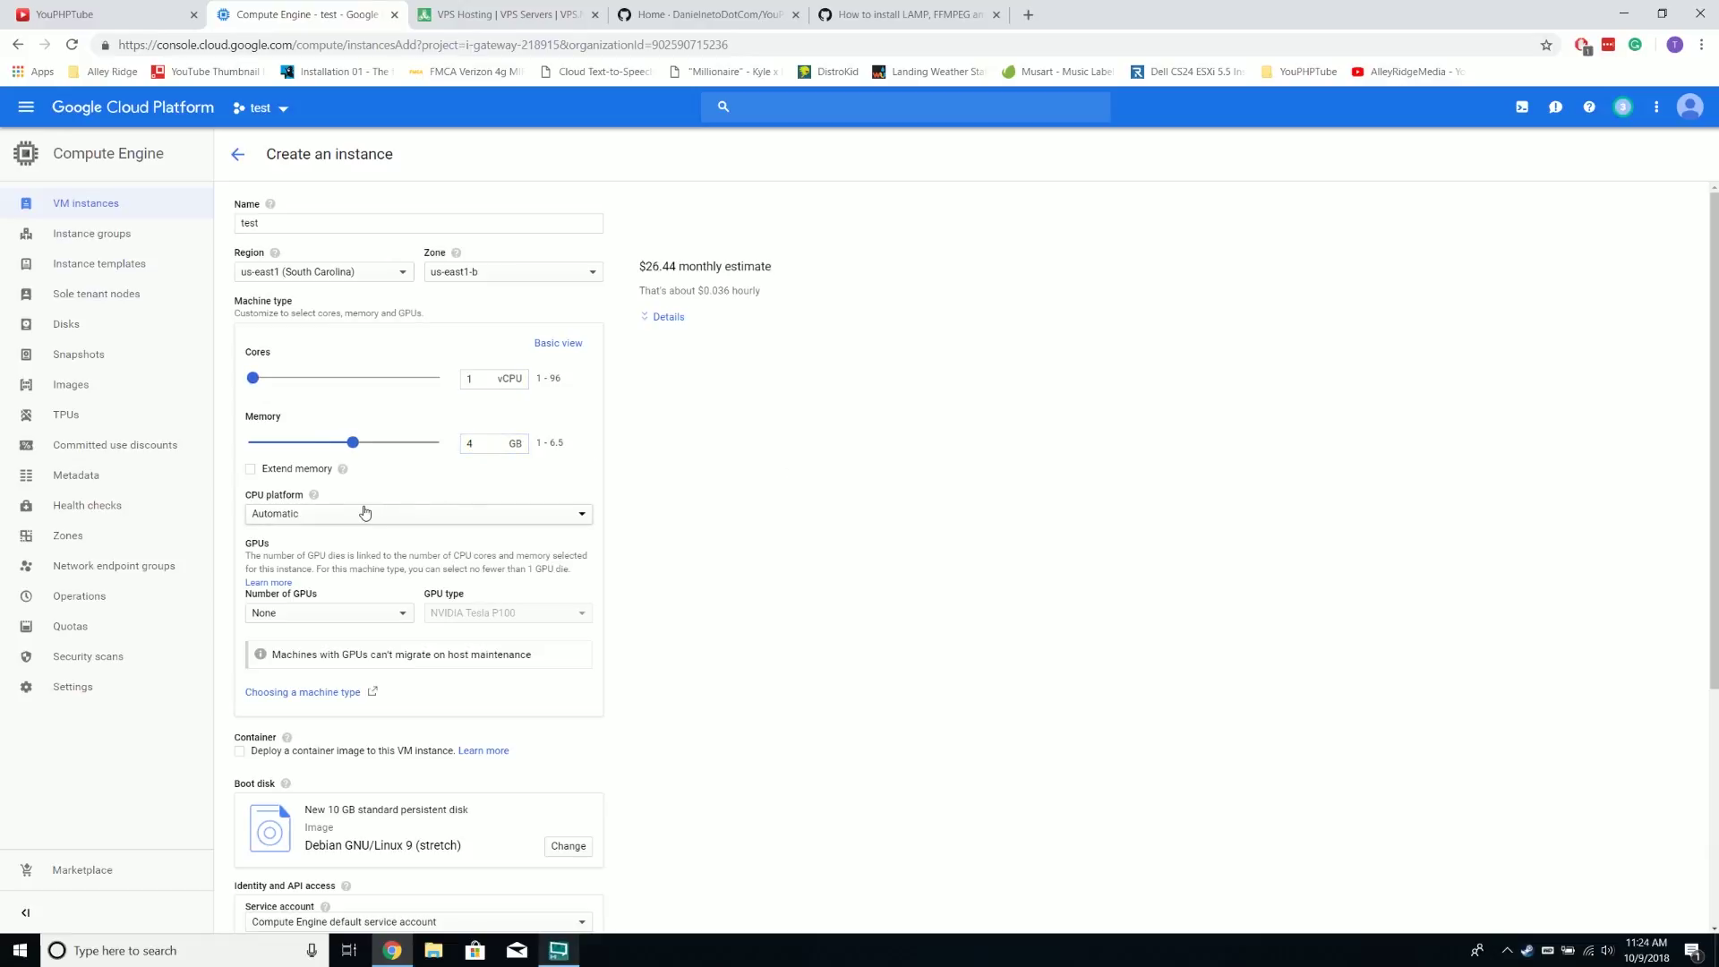
Check the monthly cost estimate and bring up the boot disk image chooser
left_click_drag(639, 264, 775, 297)
left_click(633, 274)
left_click_drag(643, 266, 808, 272)
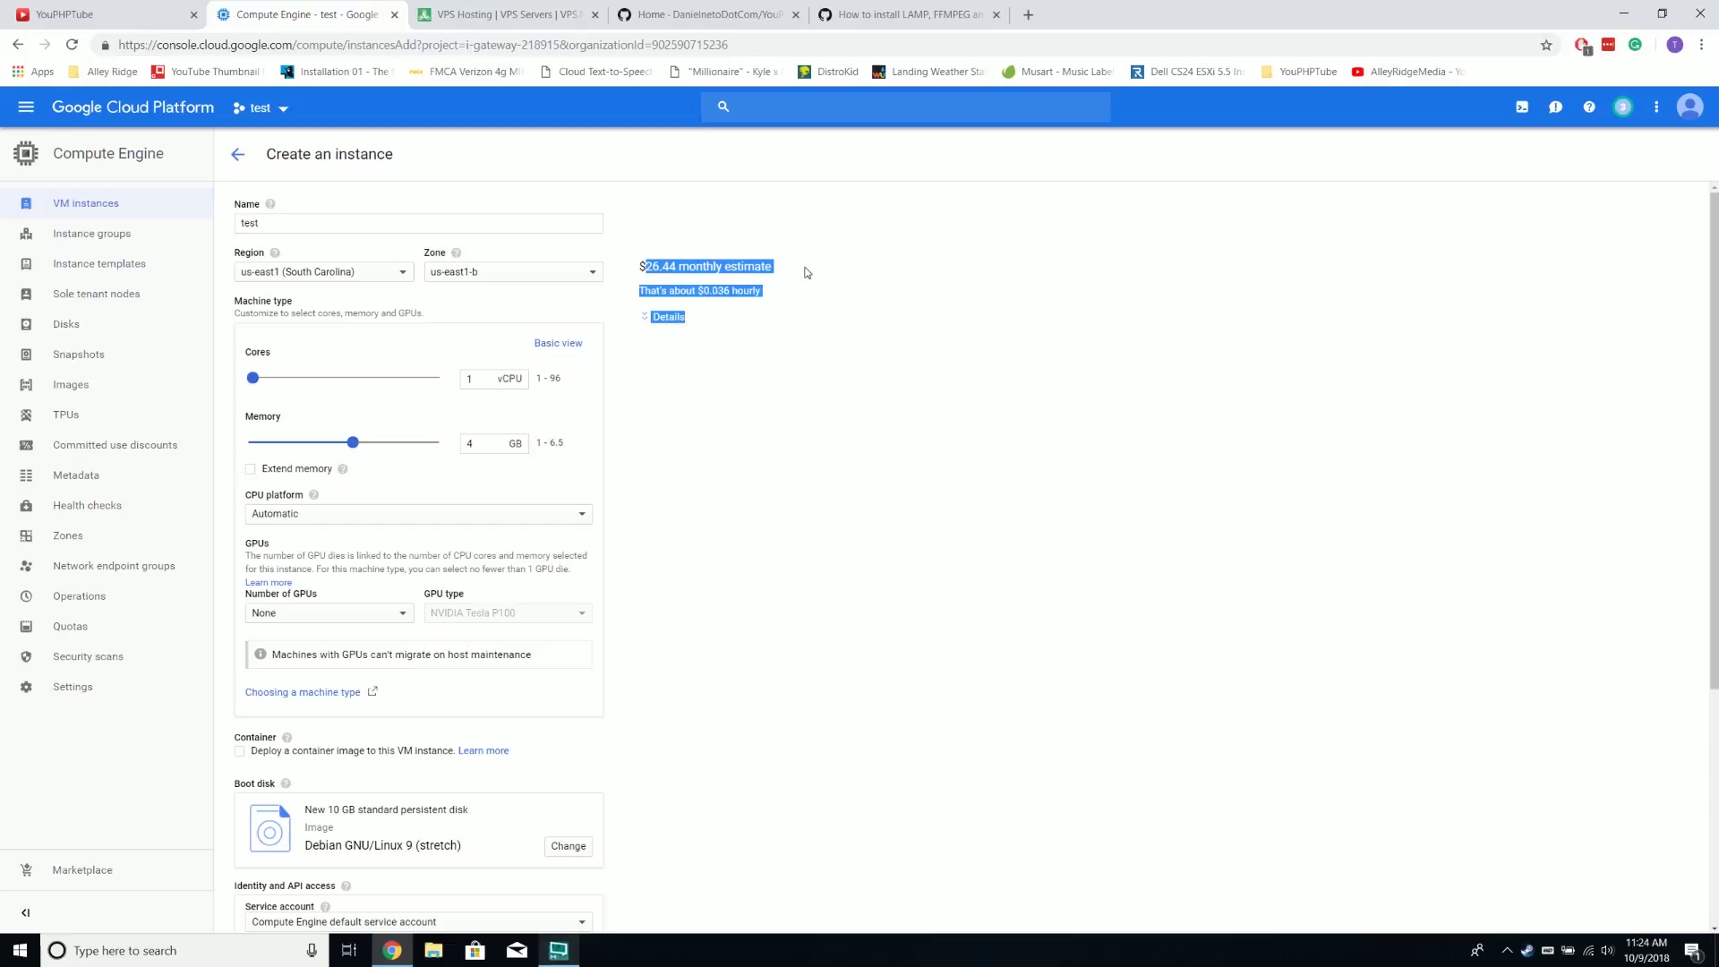
left_click(809, 272)
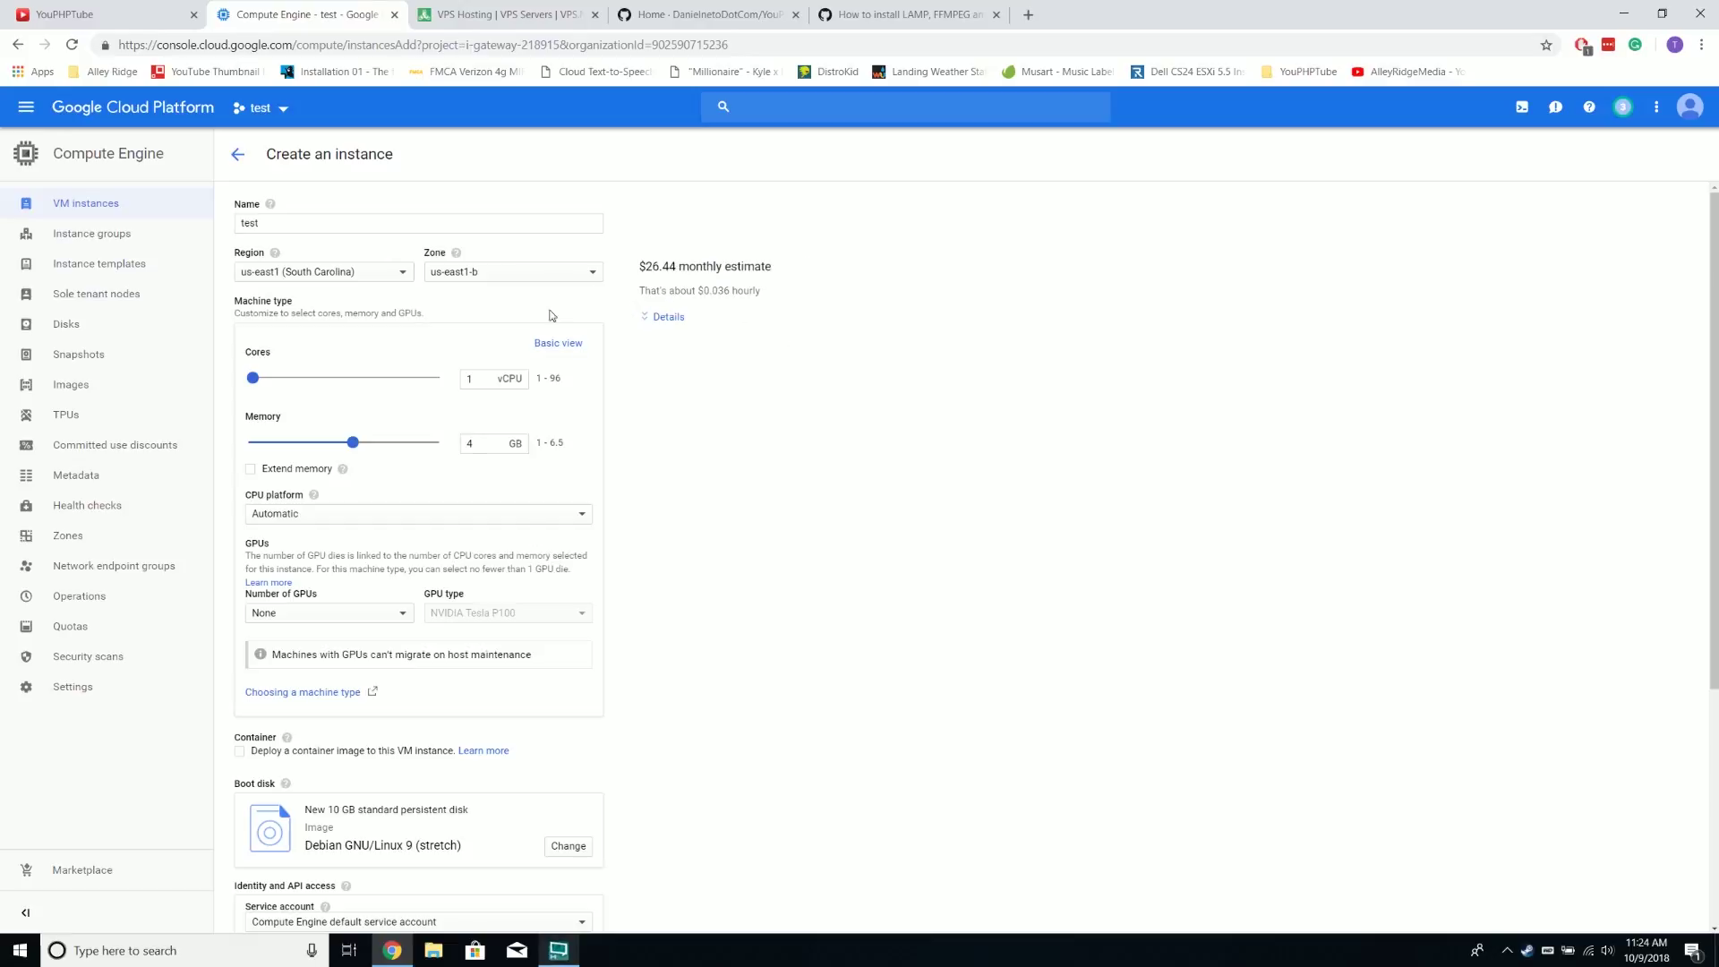
scroll(745, 483, "down", 1)
scroll(708, 492, "down", 1)
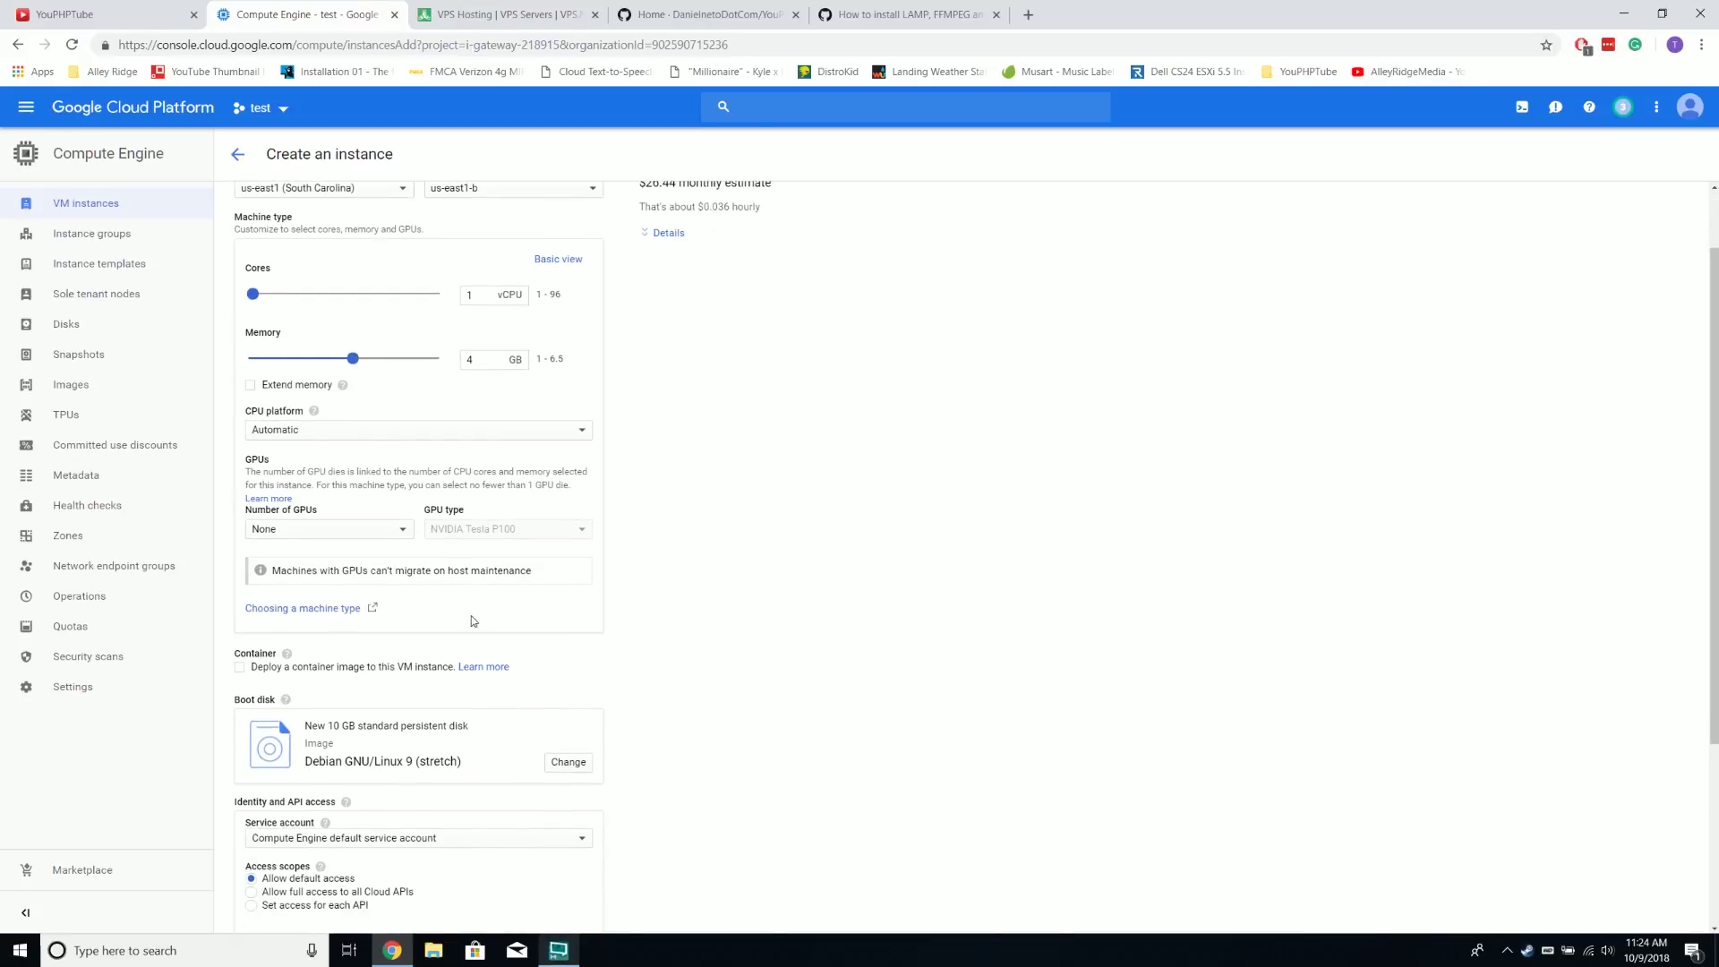
scroll(488, 640, "down", 1)
left_click(565, 680)
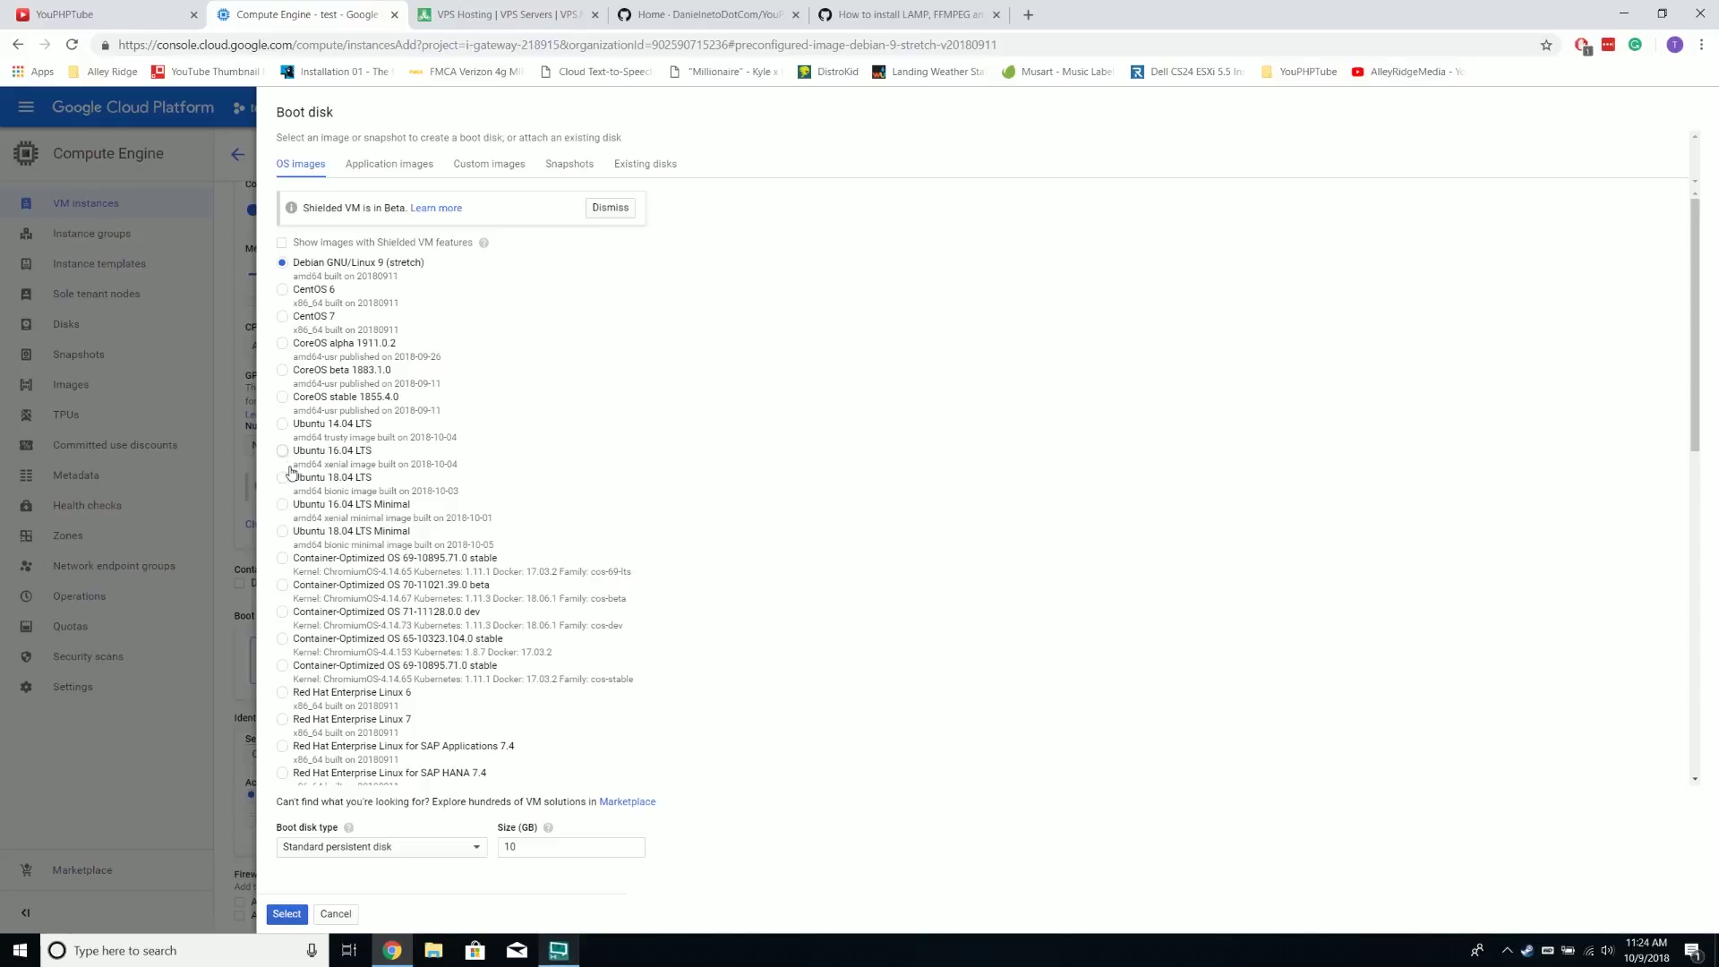
Choose an Ubuntu 16.04 LTS image with a 100 GB disk and apply it
left_click(283, 451)
double_click(514, 847)
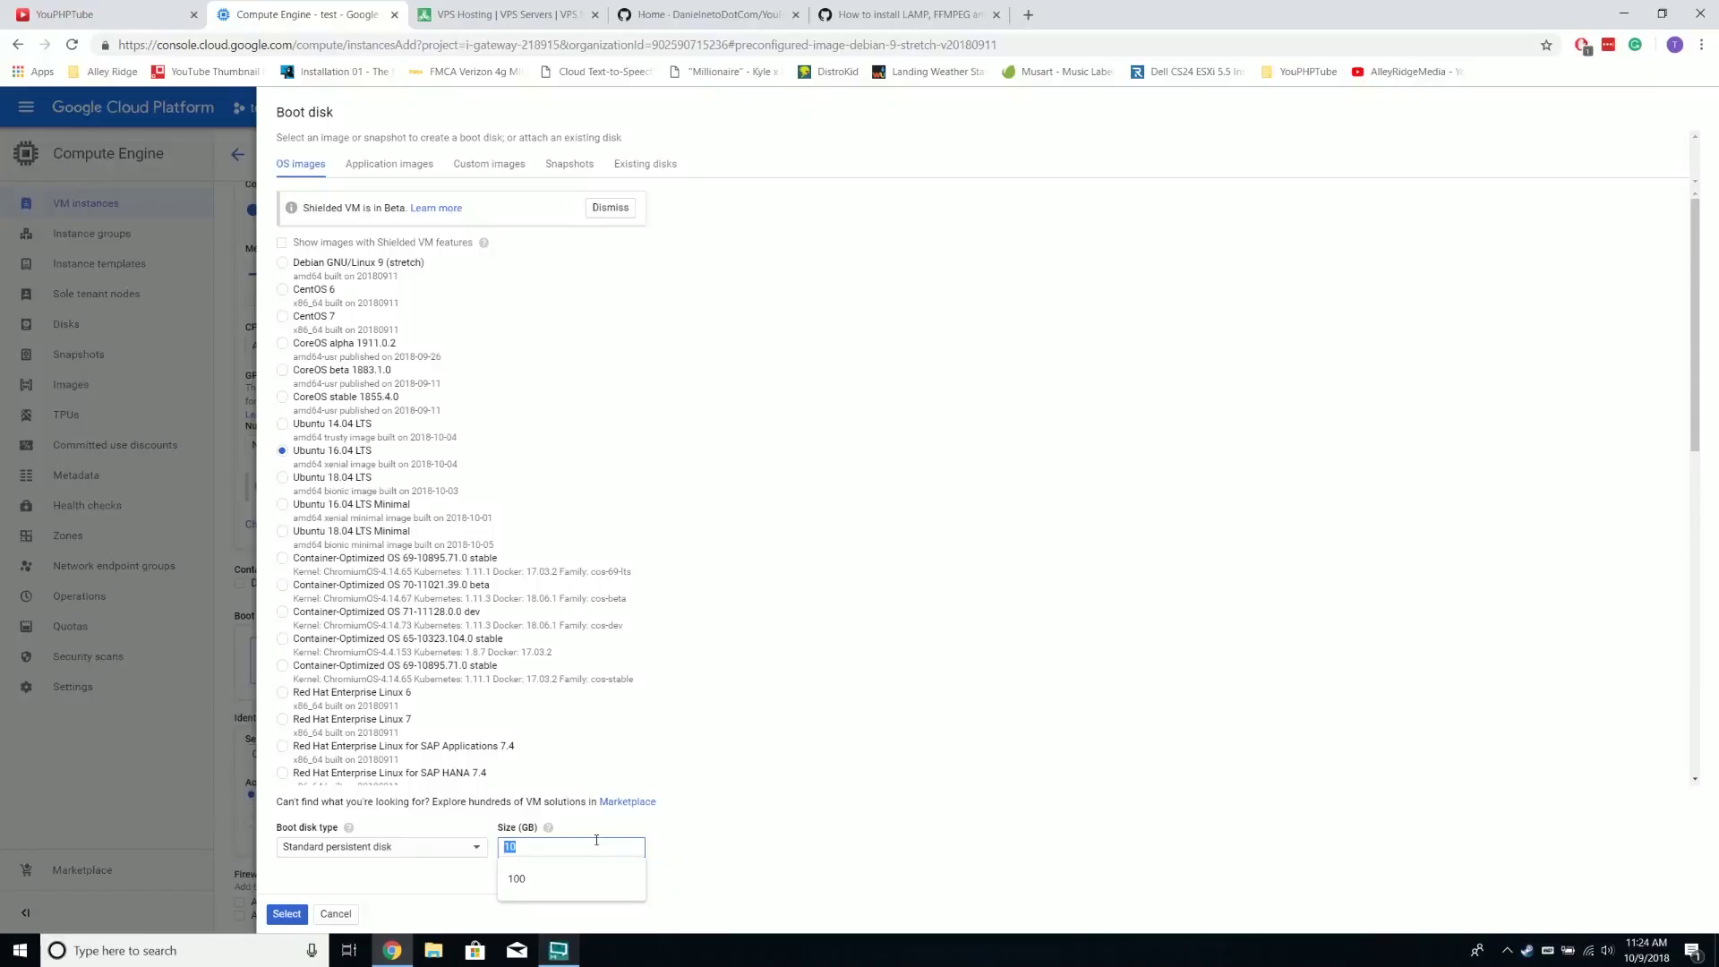
type("100")
left_click(658, 790)
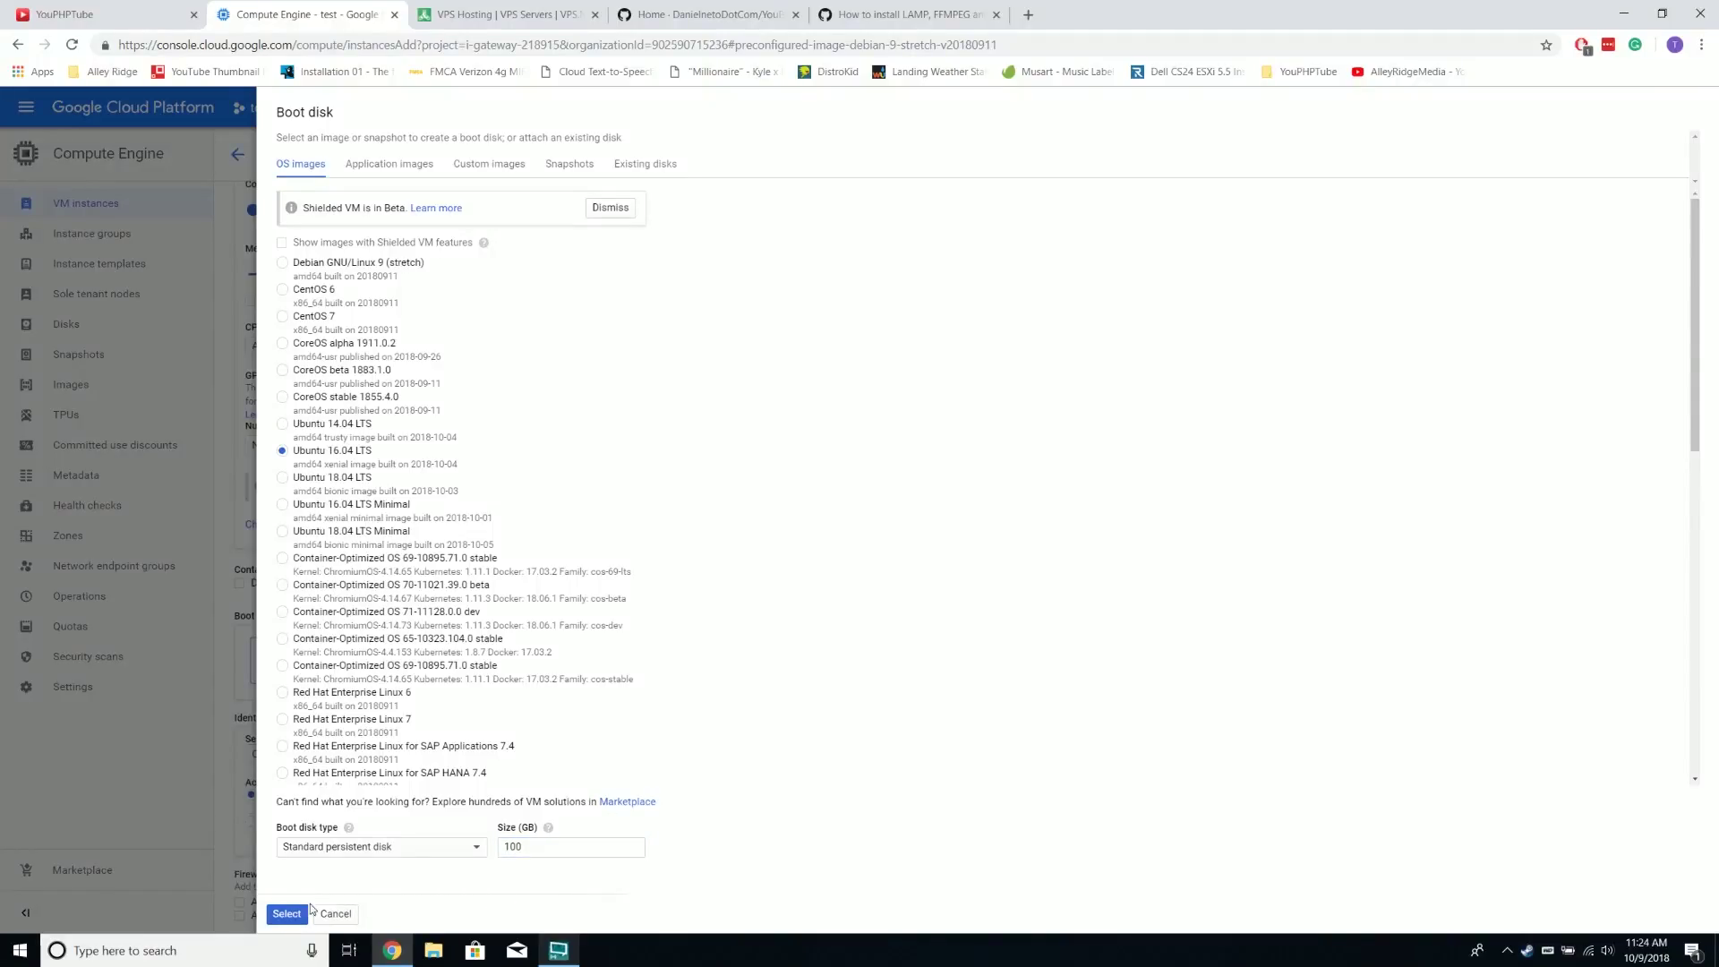
left_click(286, 913)
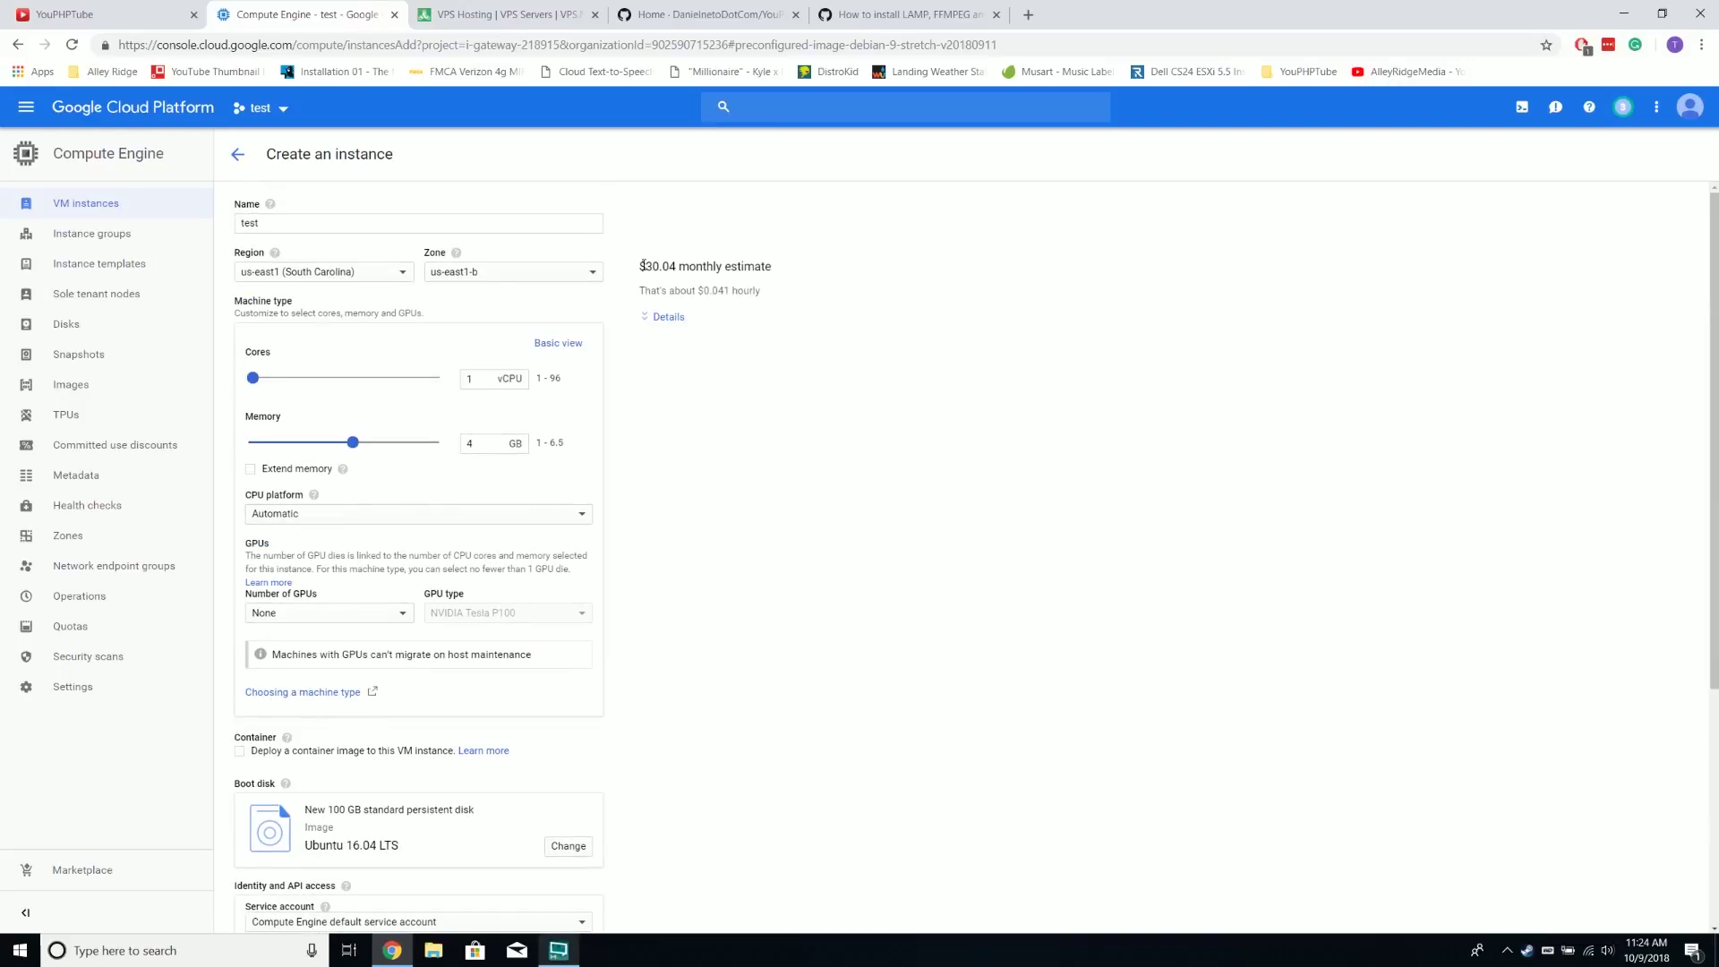
left_click_drag(680, 267, 787, 280)
left_click(750, 430)
scroll(761, 400, "down", 3)
scroll(759, 400, "down", 2)
Allow HTTP traffic through the firewall for the new instance
left_click(281, 715)
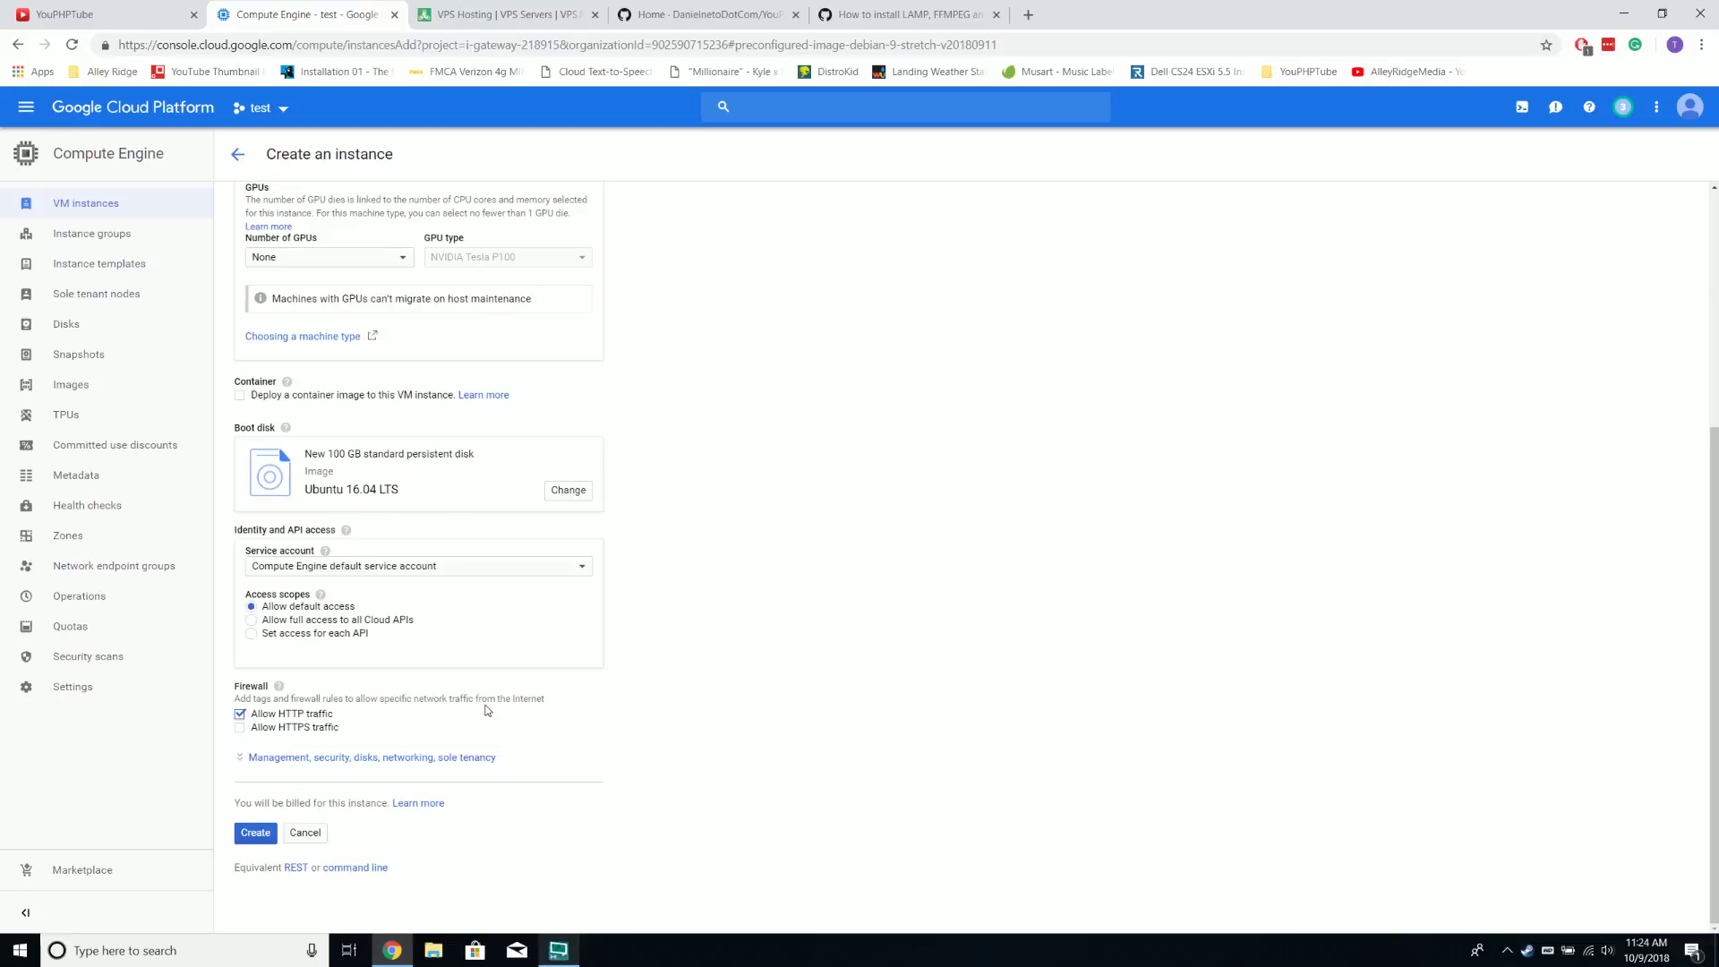
scroll(488, 709, "up", 4)
scroll(488, 709, "down", 3)
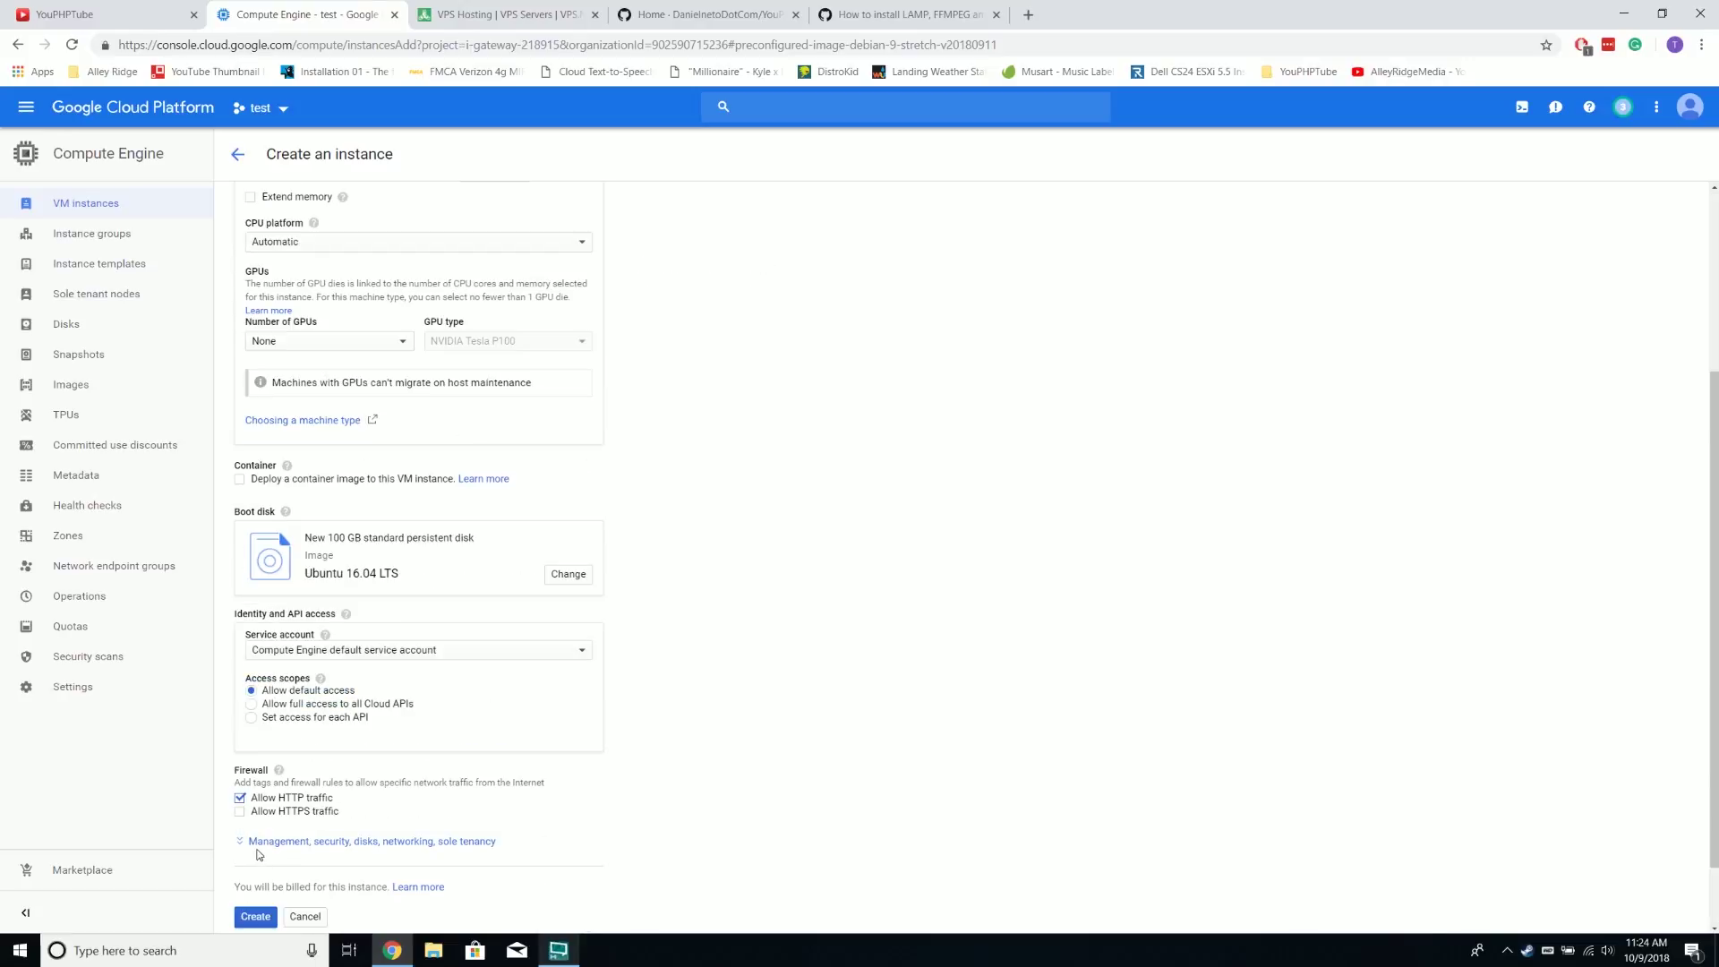
Keep the boot disk when the instance is deleted, then create the test instance
left_click(340, 839)
scroll(342, 805, "down", 1)
scroll(342, 805, "up", 4)
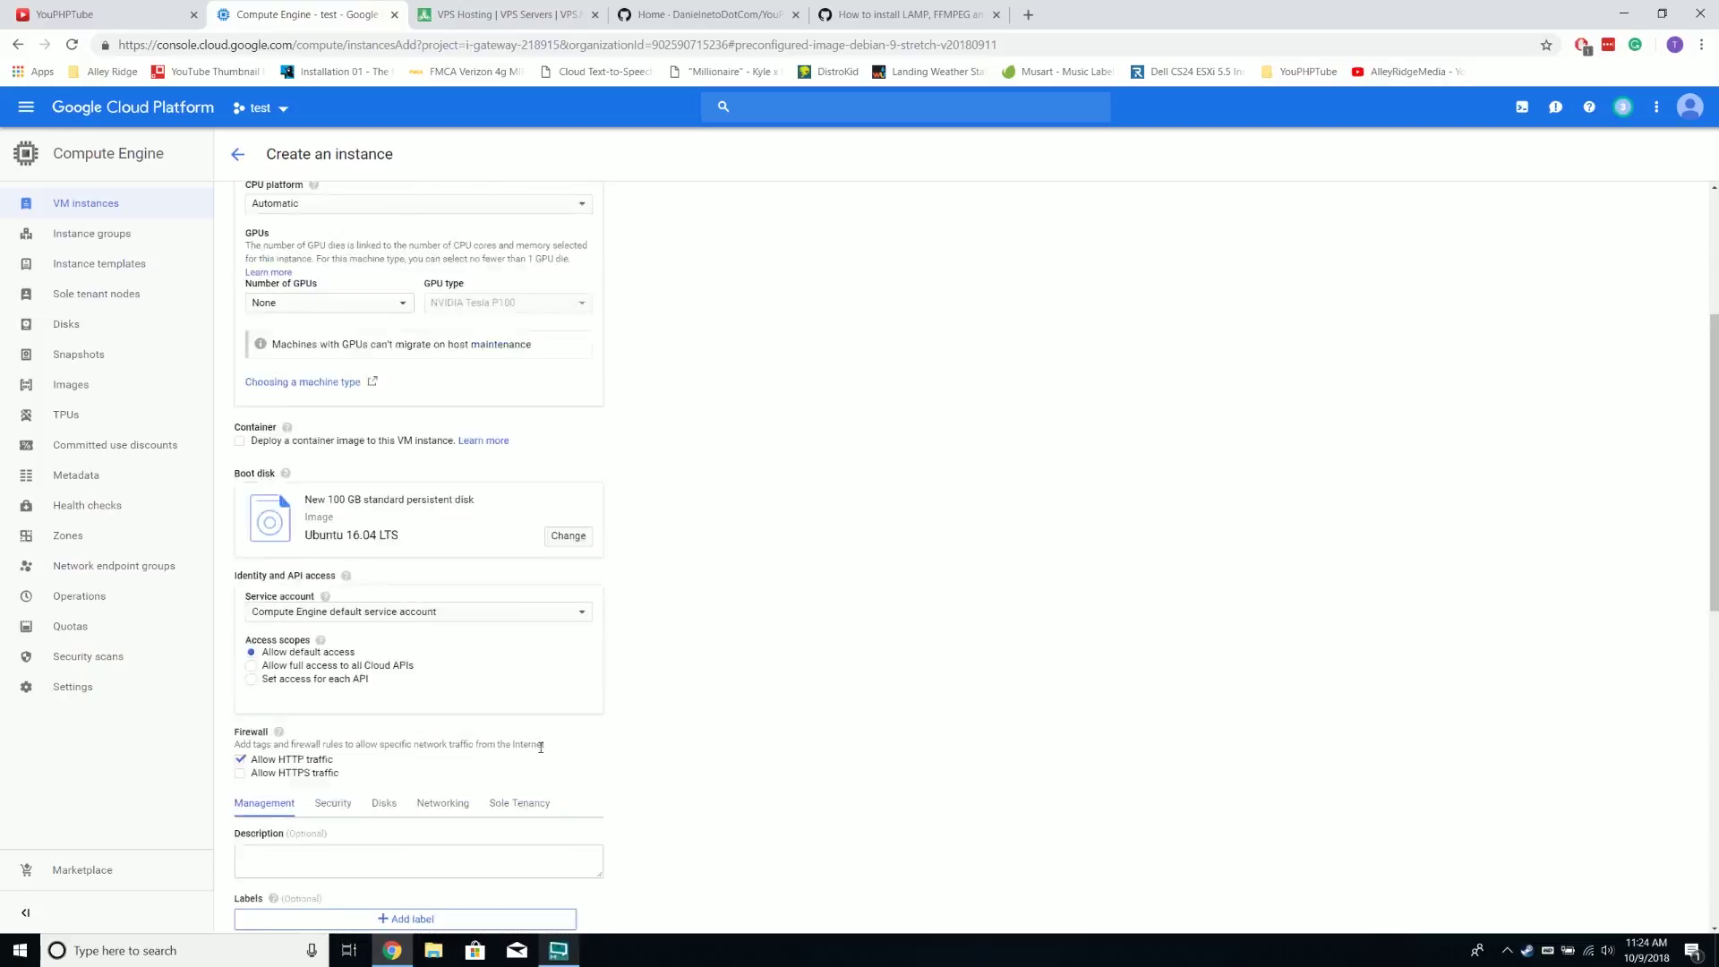
scroll(431, 436, "down", 7)
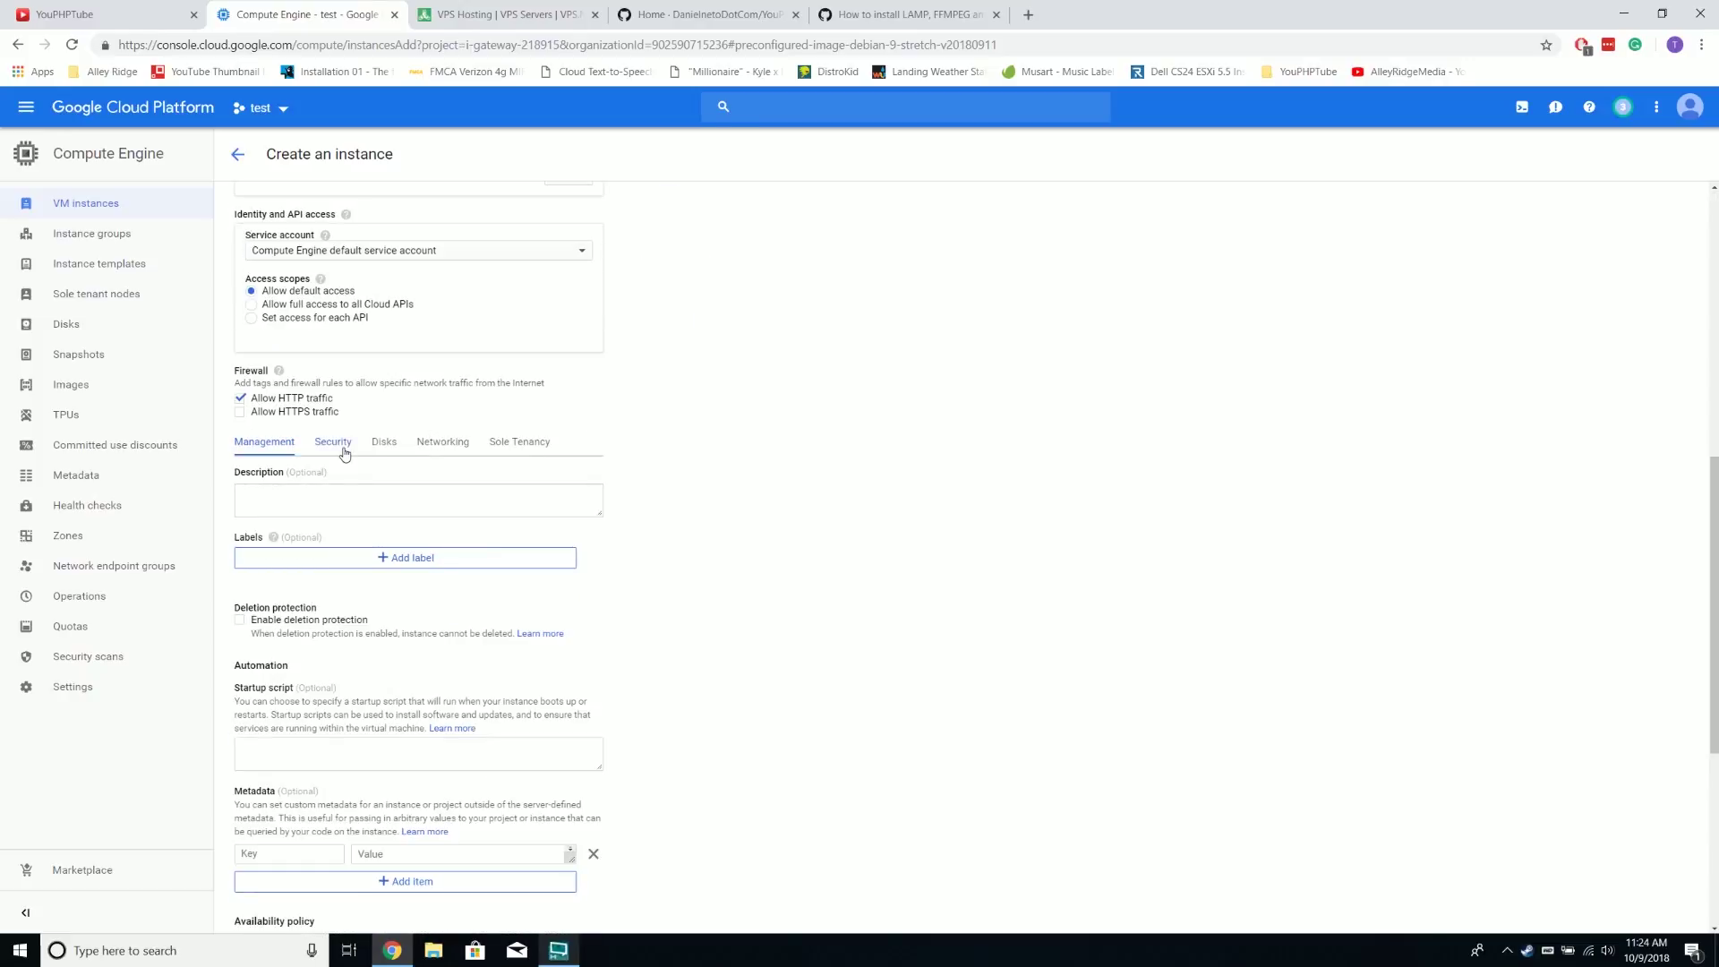
left_click(388, 447)
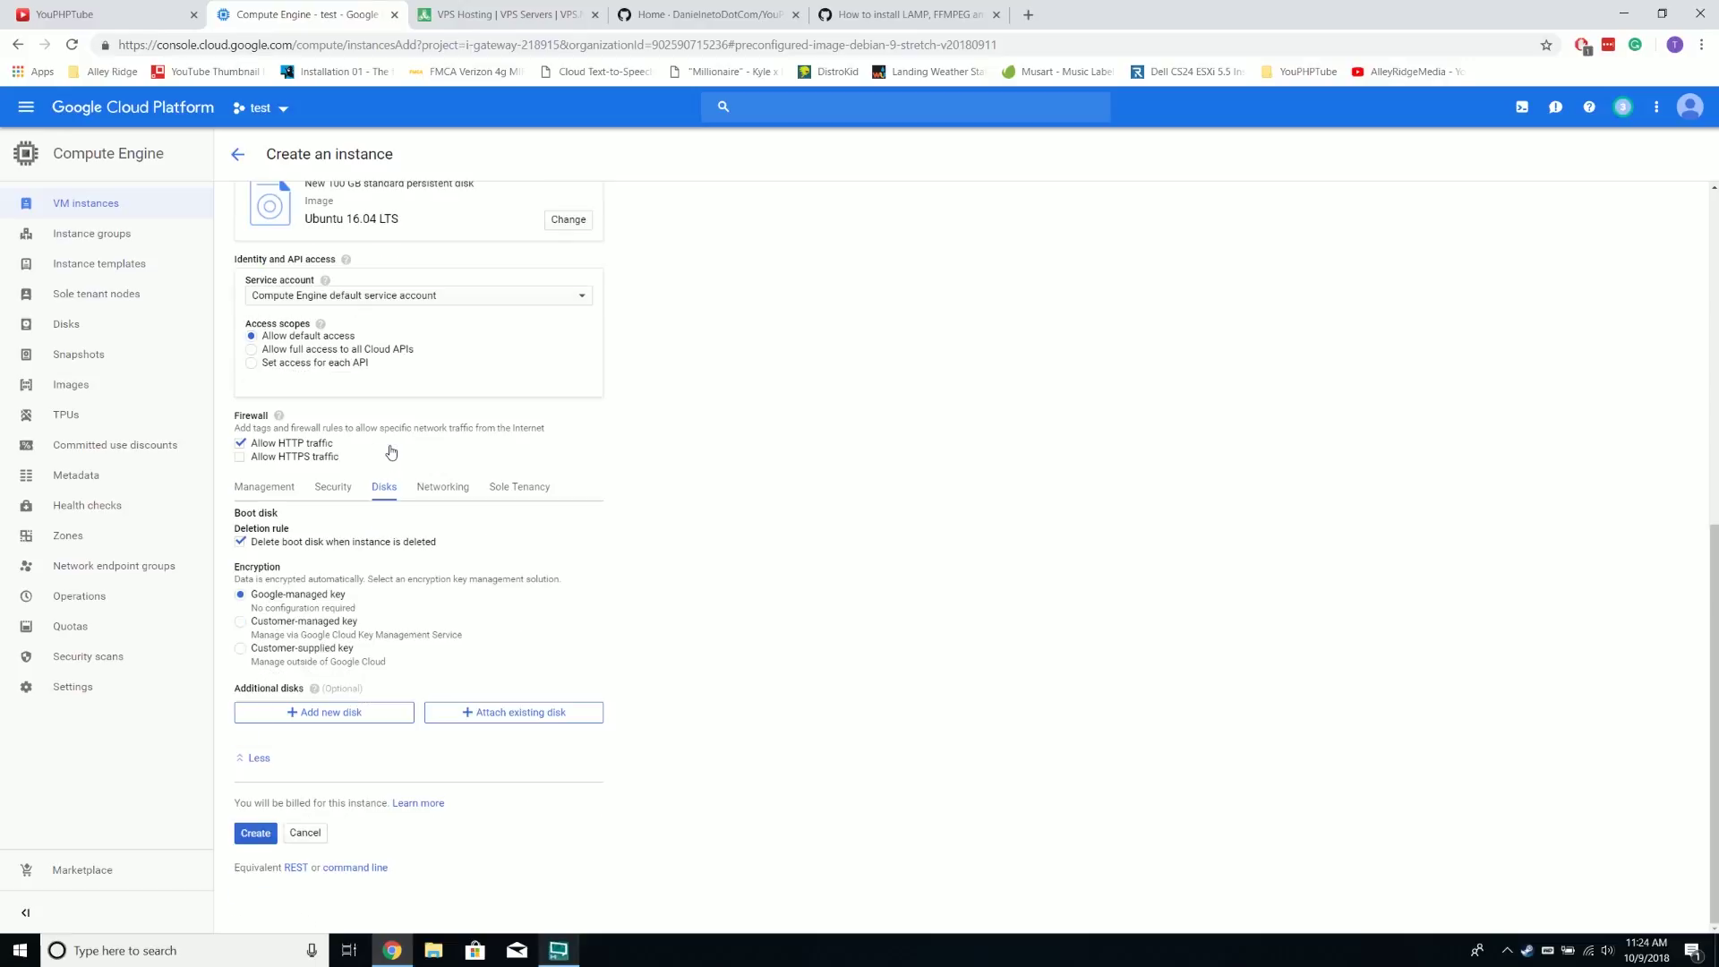
left_click(270, 544)
left_click(256, 834)
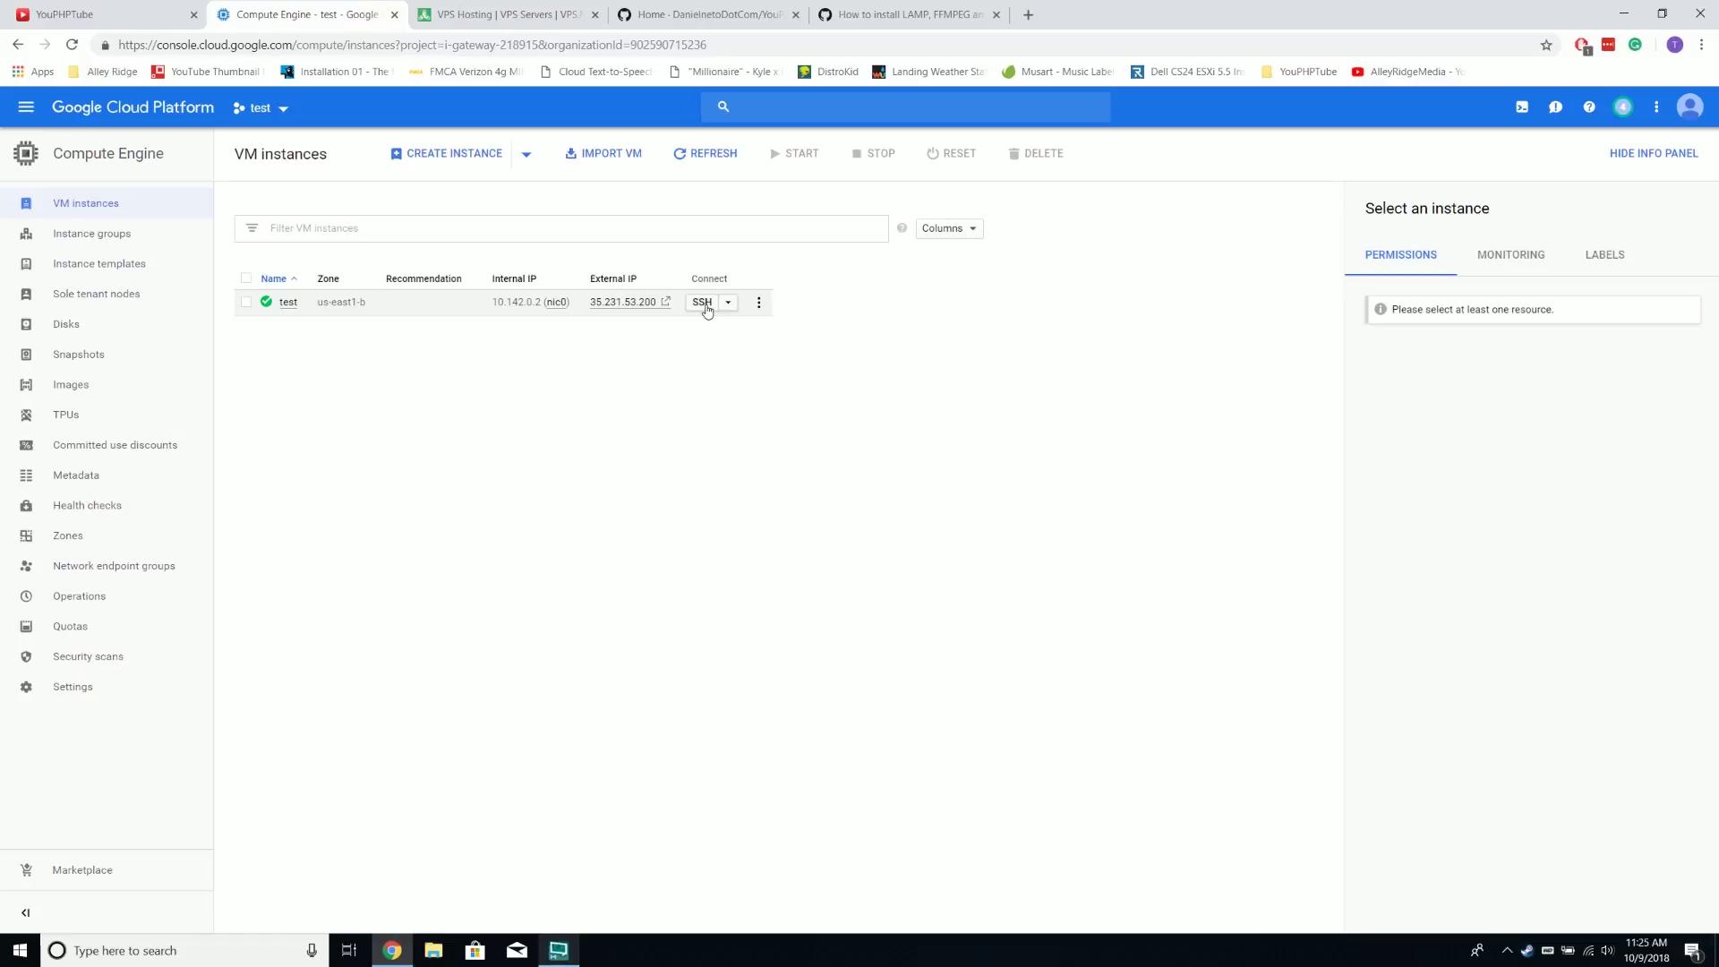
Open an SSH terminal on the test VM, then load google.com in a new browser tab
left_click(703, 302)
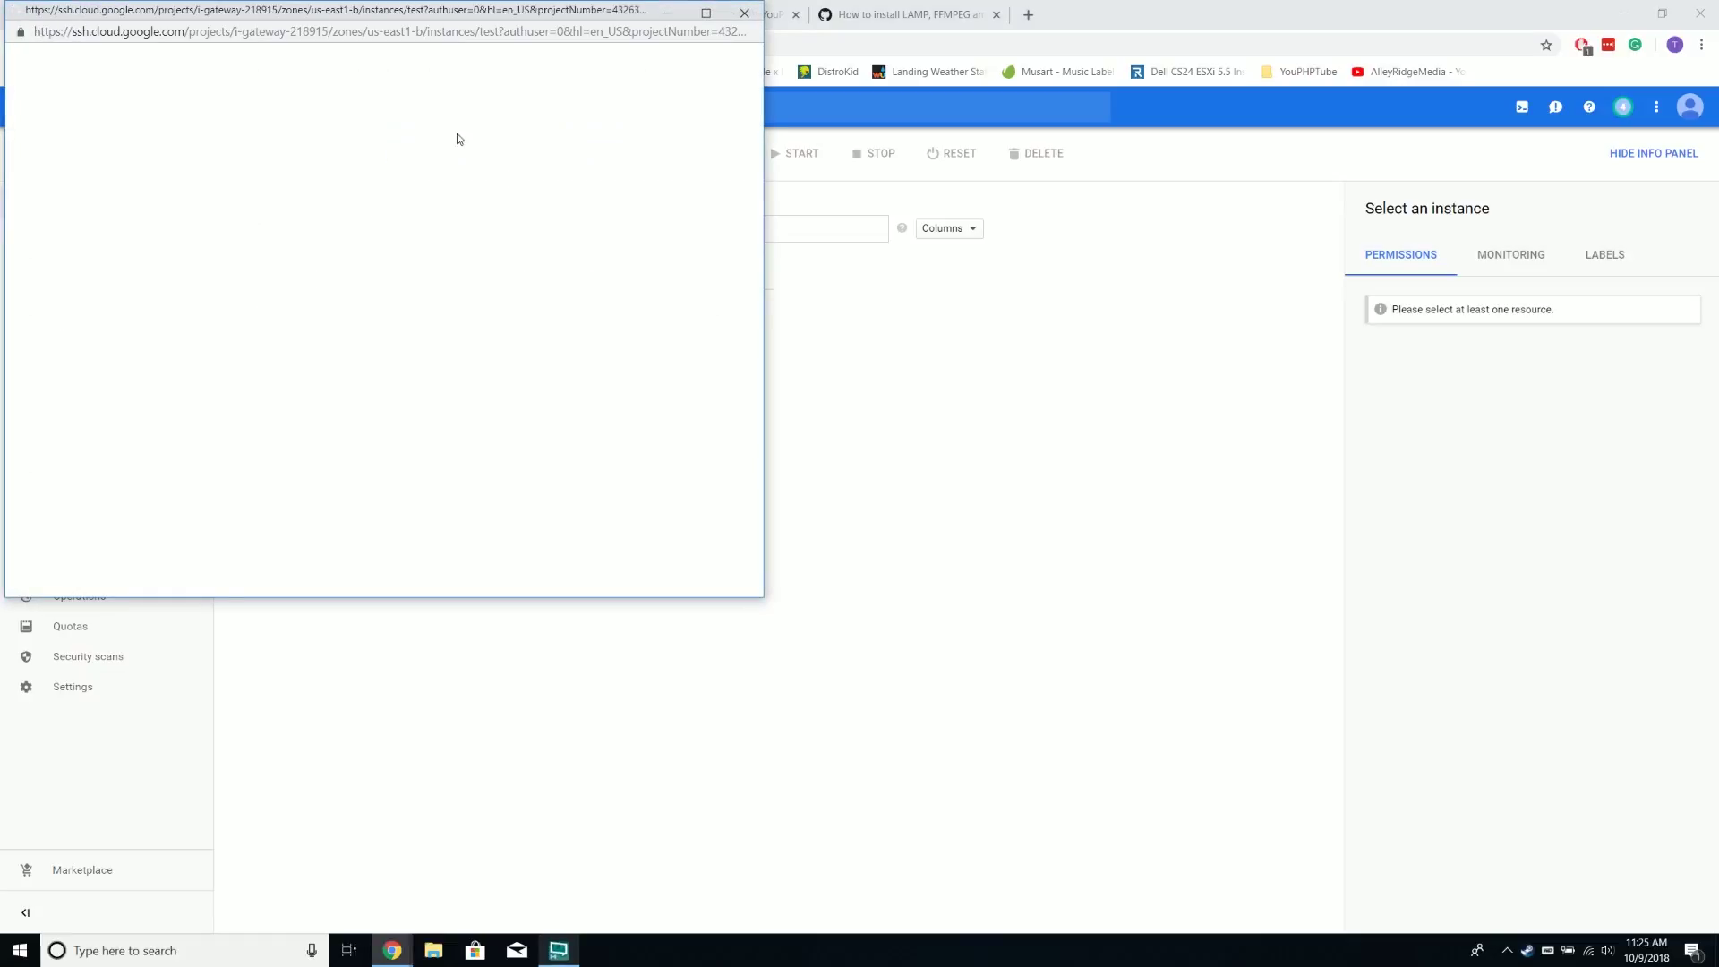
left_click_drag(475, 9, 890, 139)
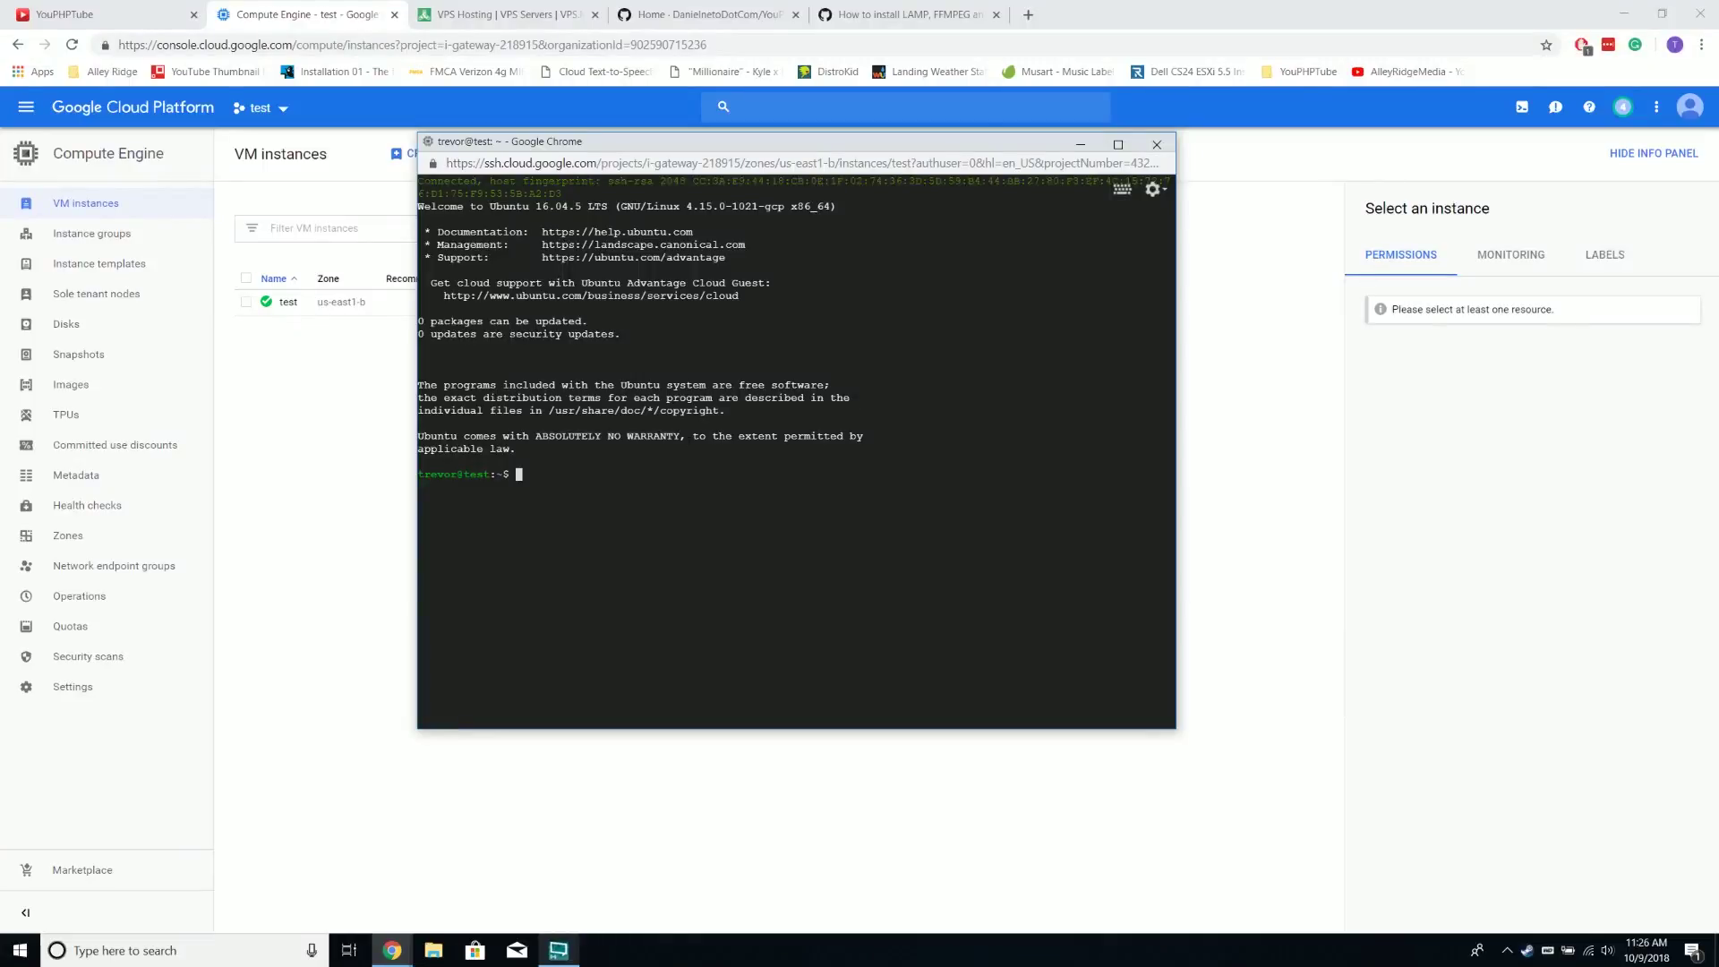
left_click(1029, 16)
type("goo")
key("Return")
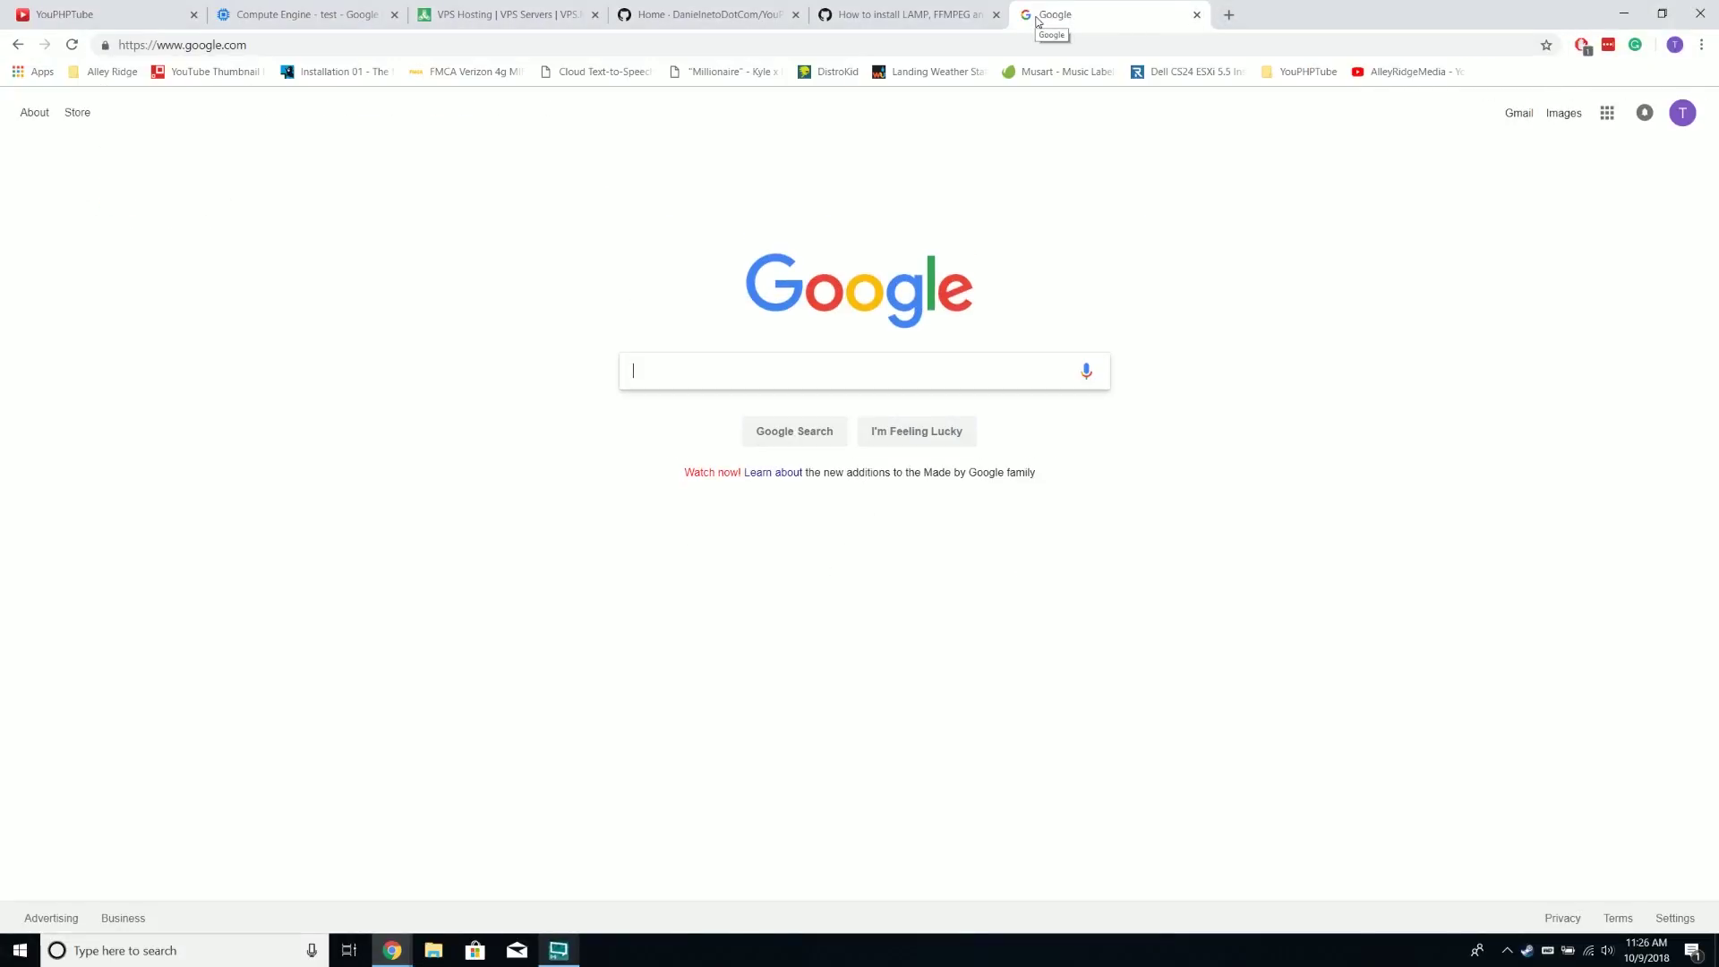
Search Google for 'command to update ubuntu' and copy the sudo apt-get command from the result snippet
type("command")
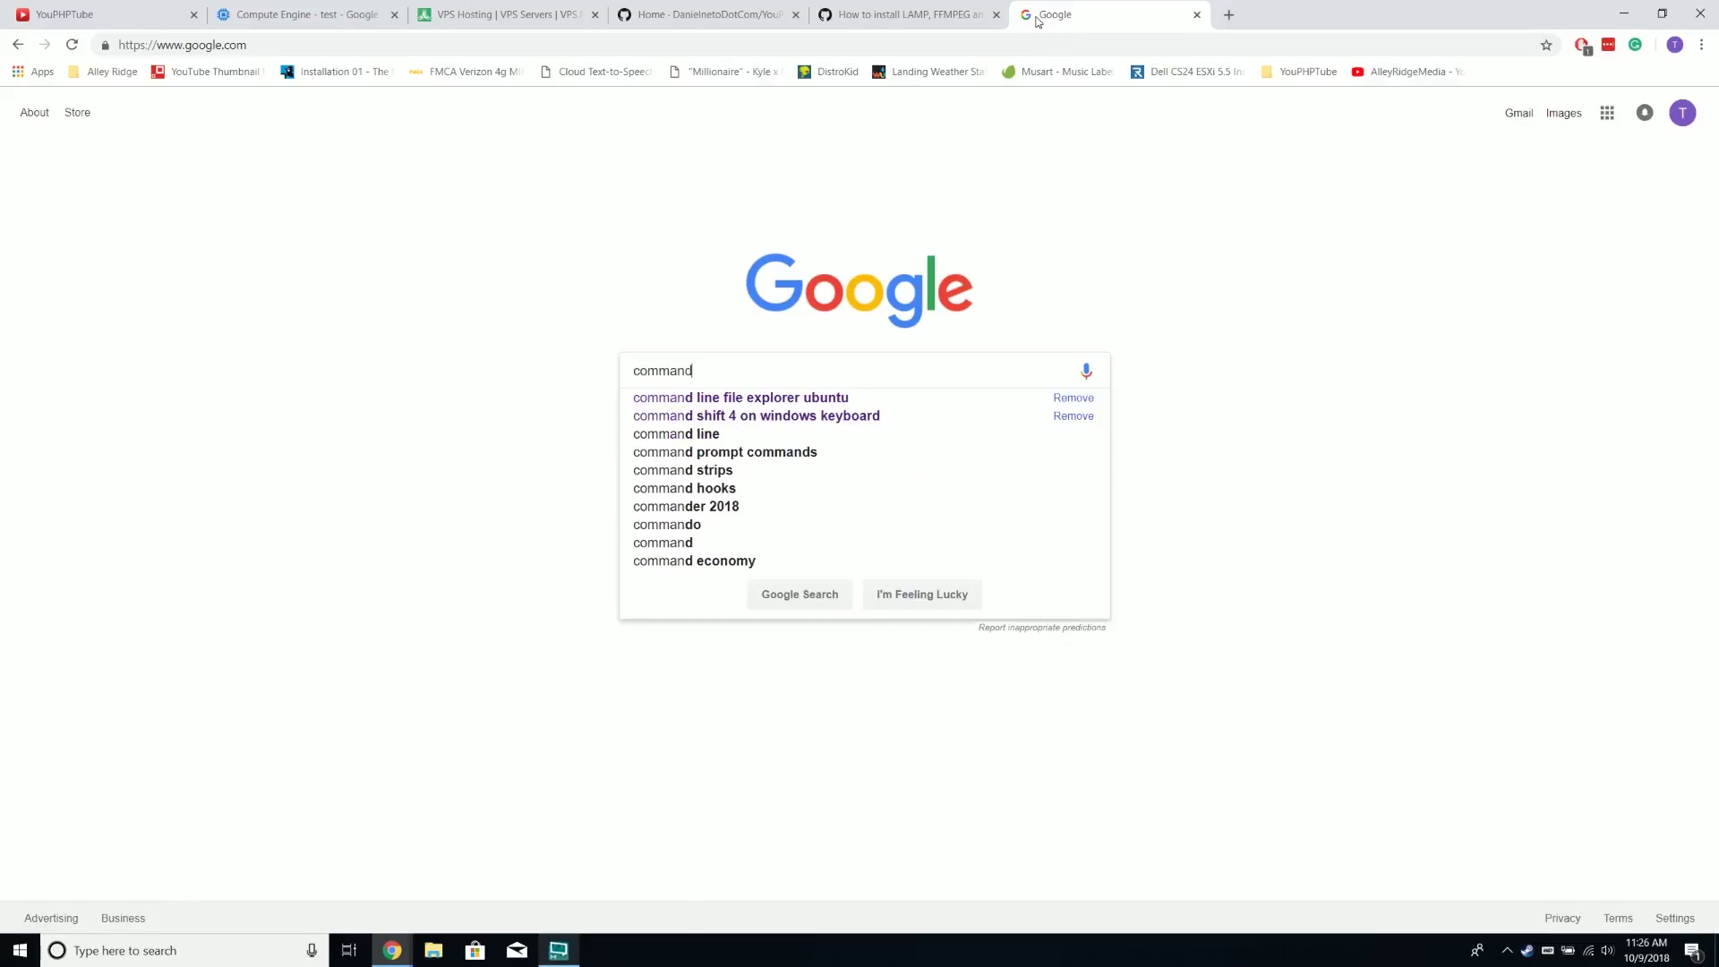
type(" to update")
key("Down")
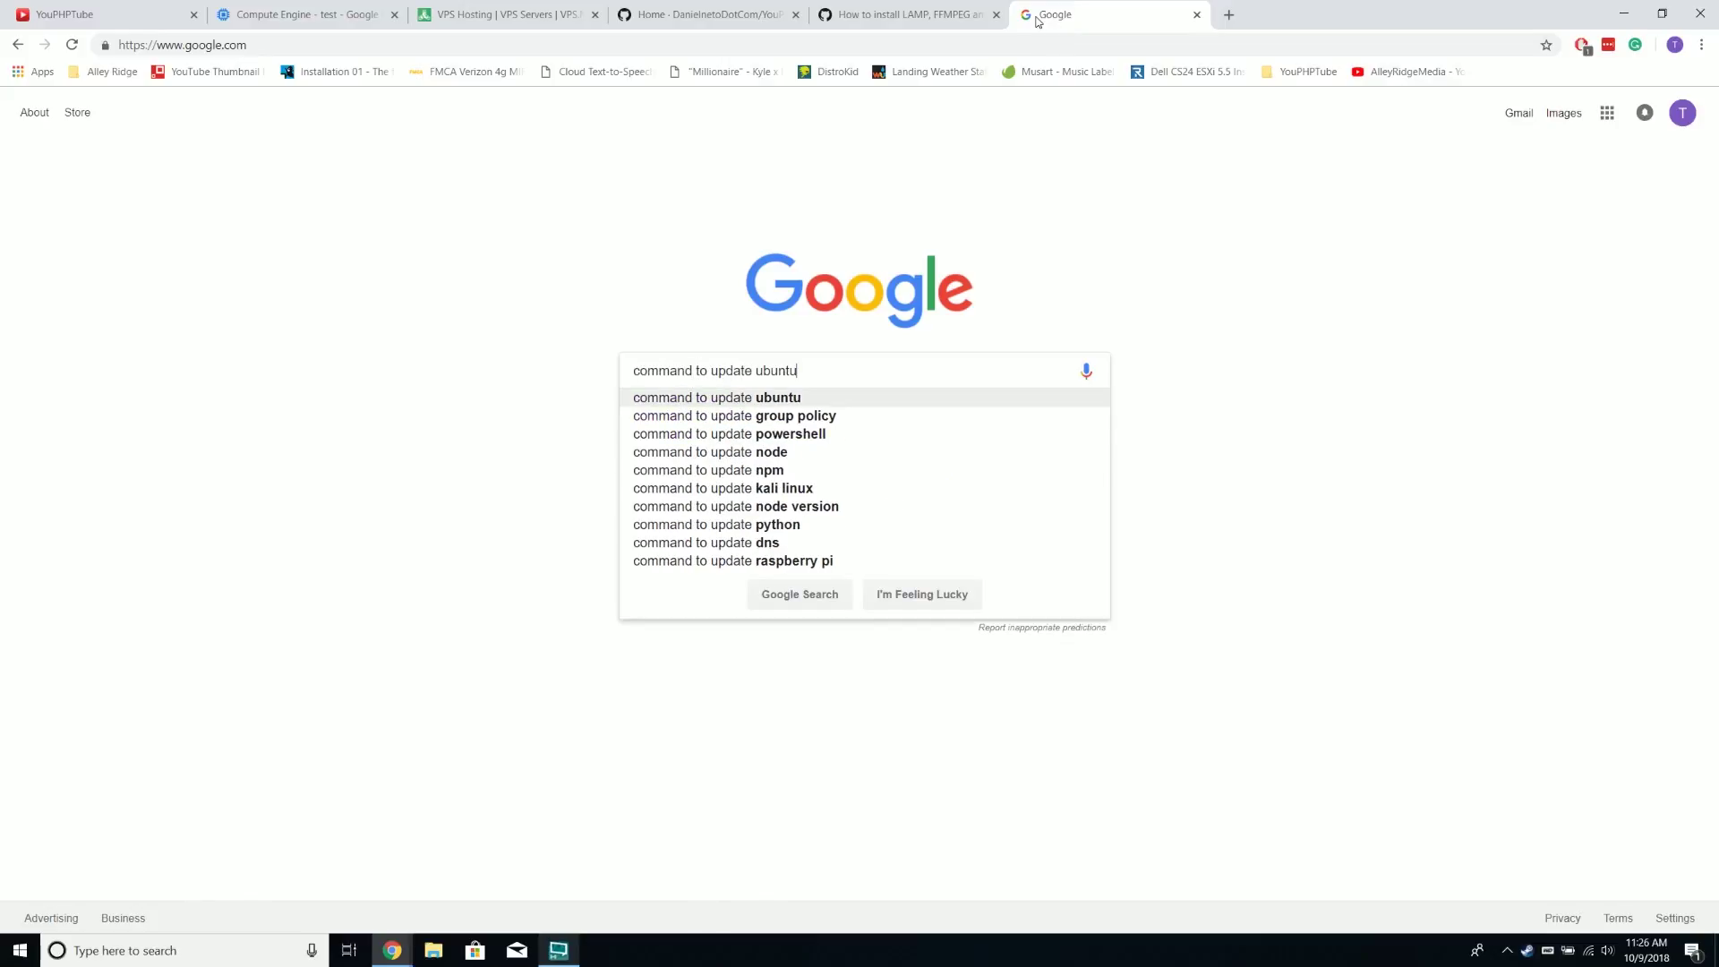
key("Return")
left_click_drag(277, 305, 358, 299)
right_click(359, 302)
left_click(394, 313)
left_click(329, 306)
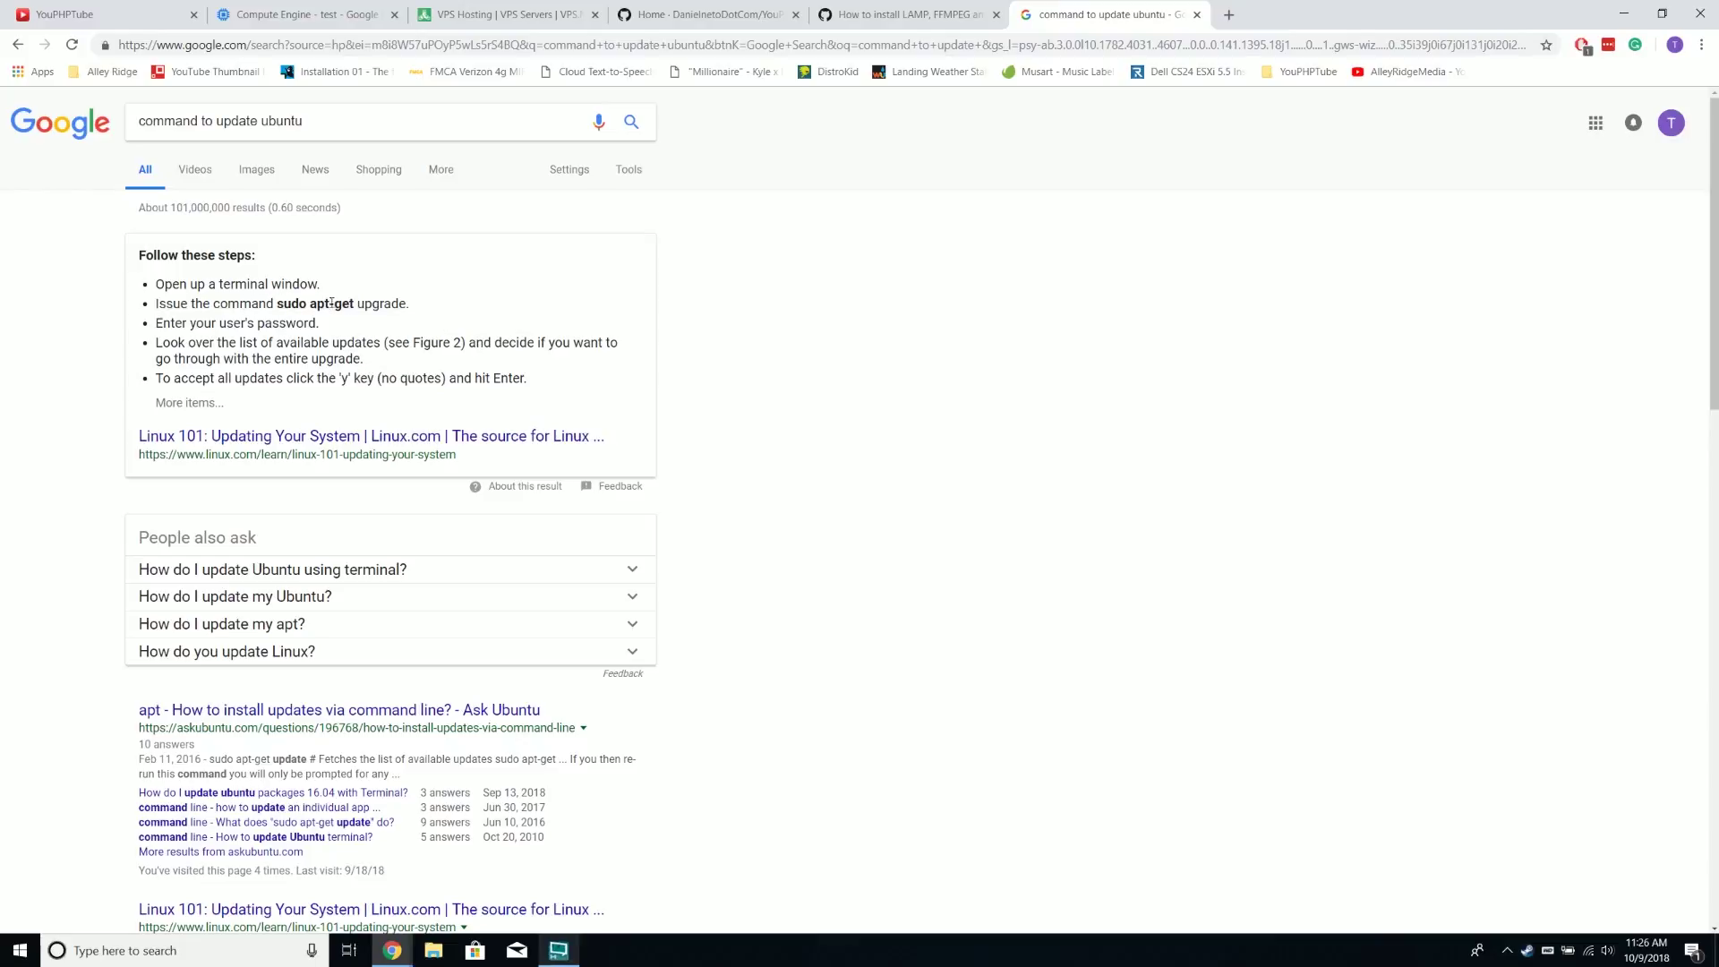
Copy 'sudo apt-get update' from the Linux 101: Updating Your System article and place the SSH terminal beside it
left_click(257, 442)
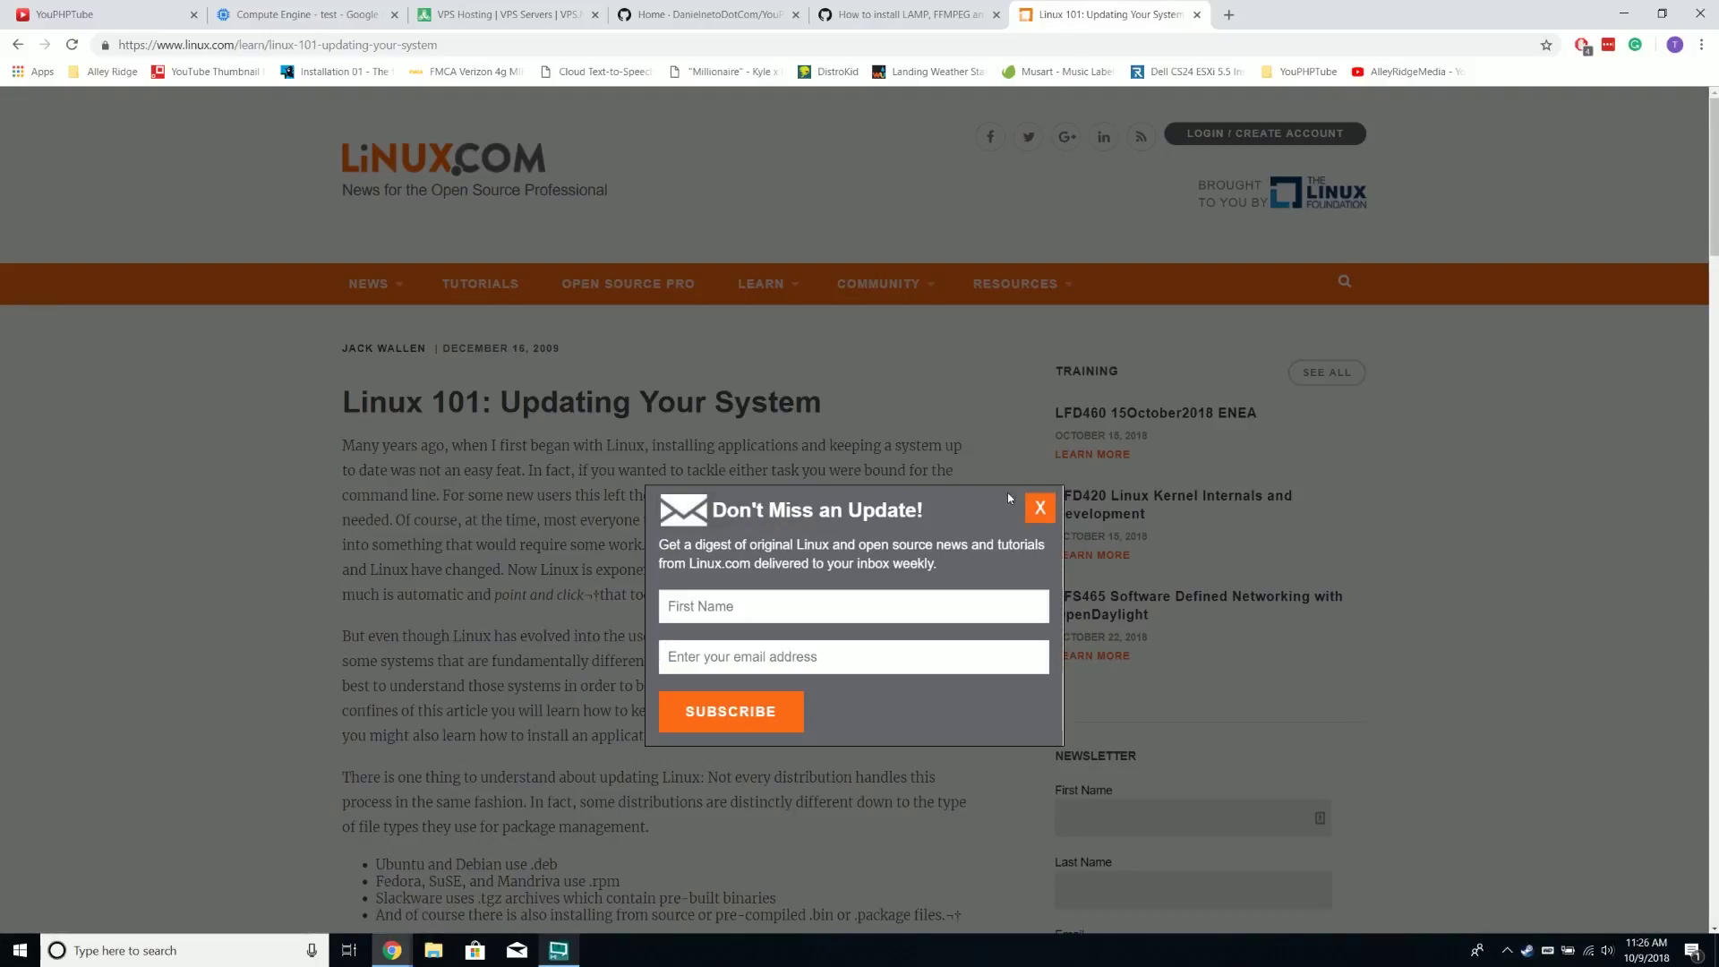
left_click(1037, 503)
scroll(999, 518, "down", 7)
scroll(412, 589, "down", 15)
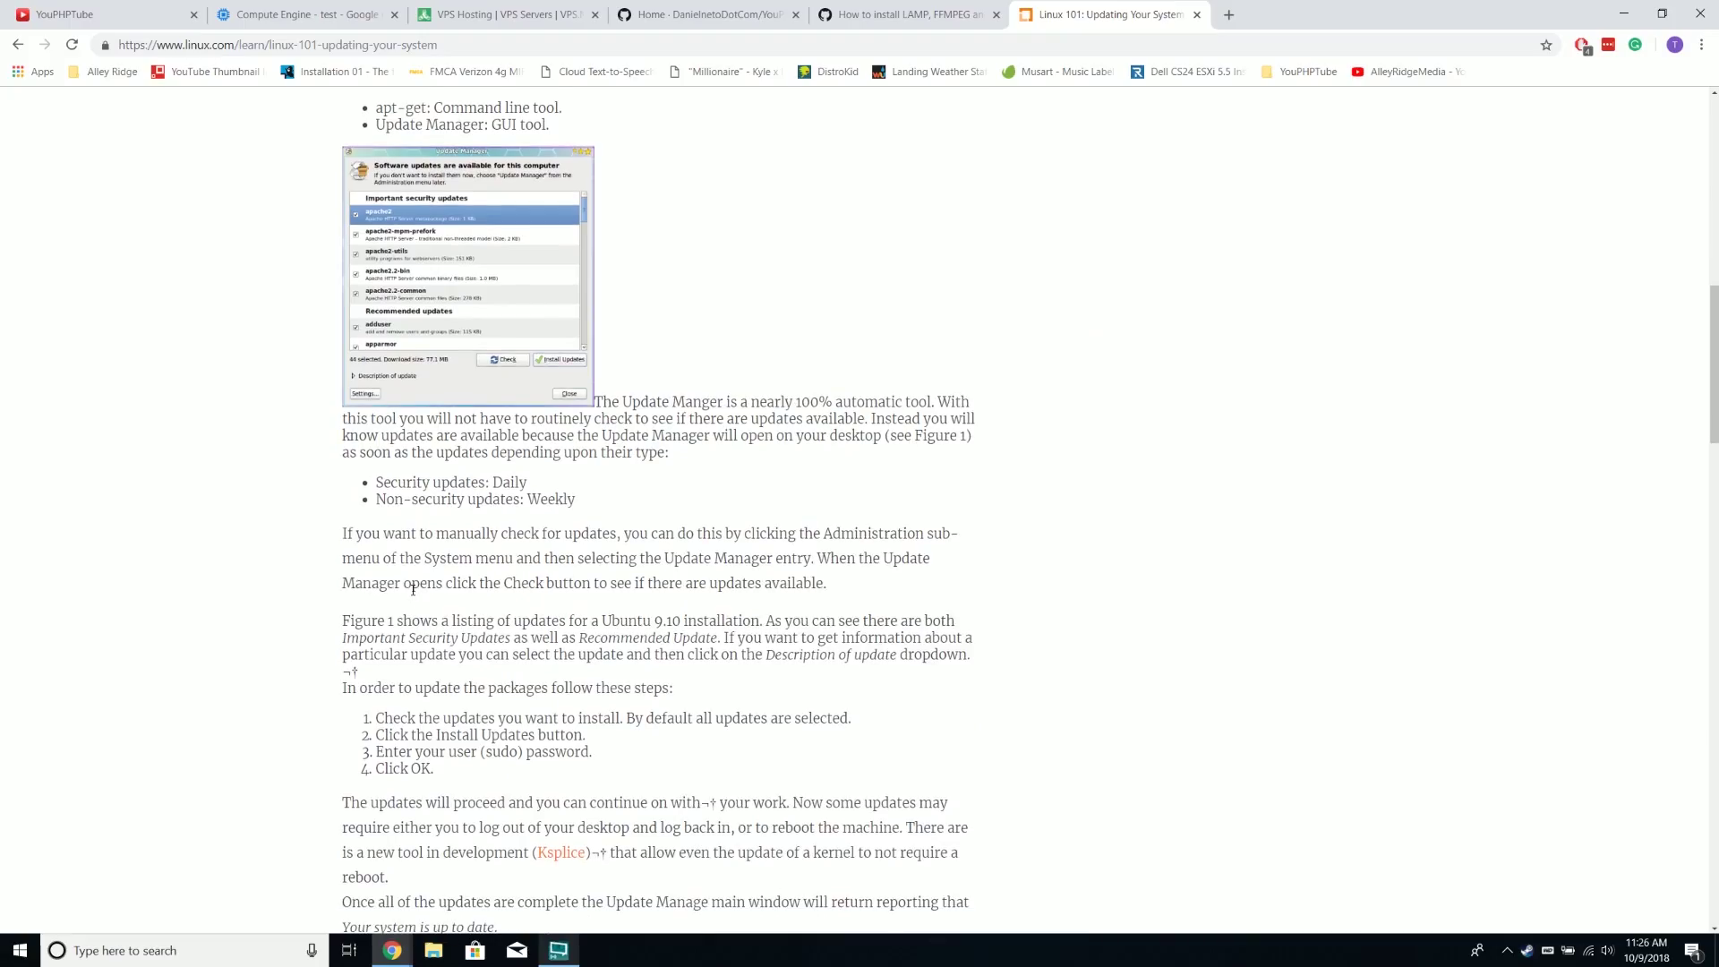
scroll(412, 589, "down", 8)
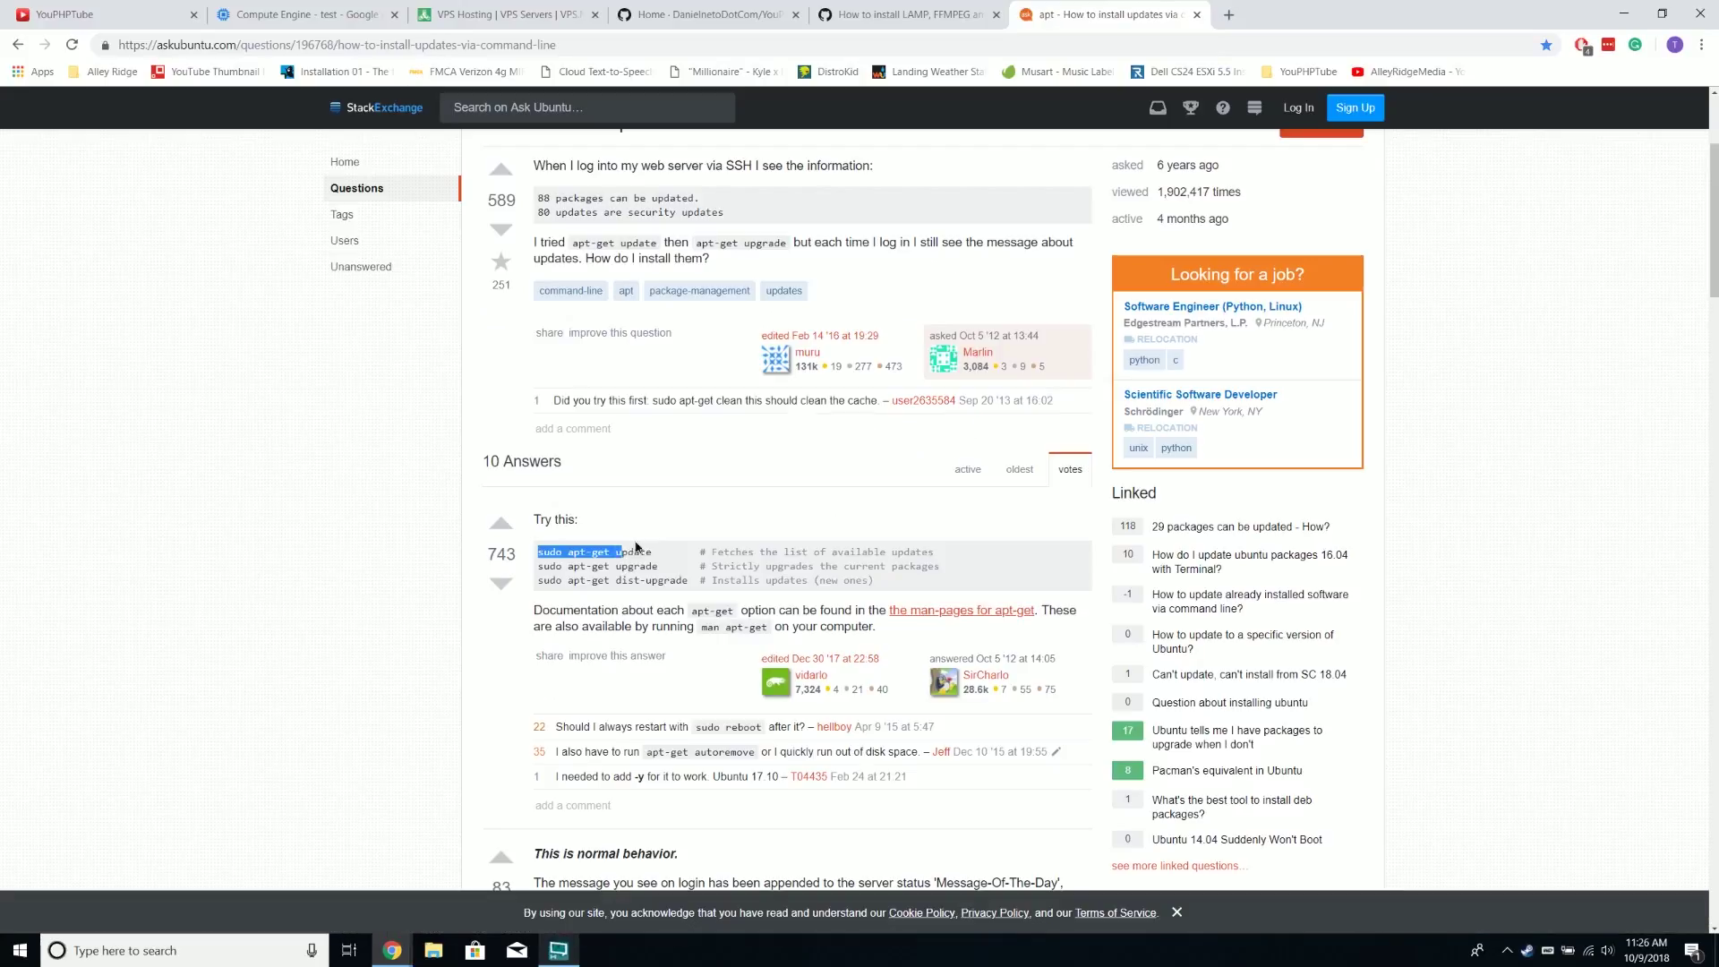
left_click_drag(624, 551, 652, 553)
right_click(651, 552)
left_click(685, 564)
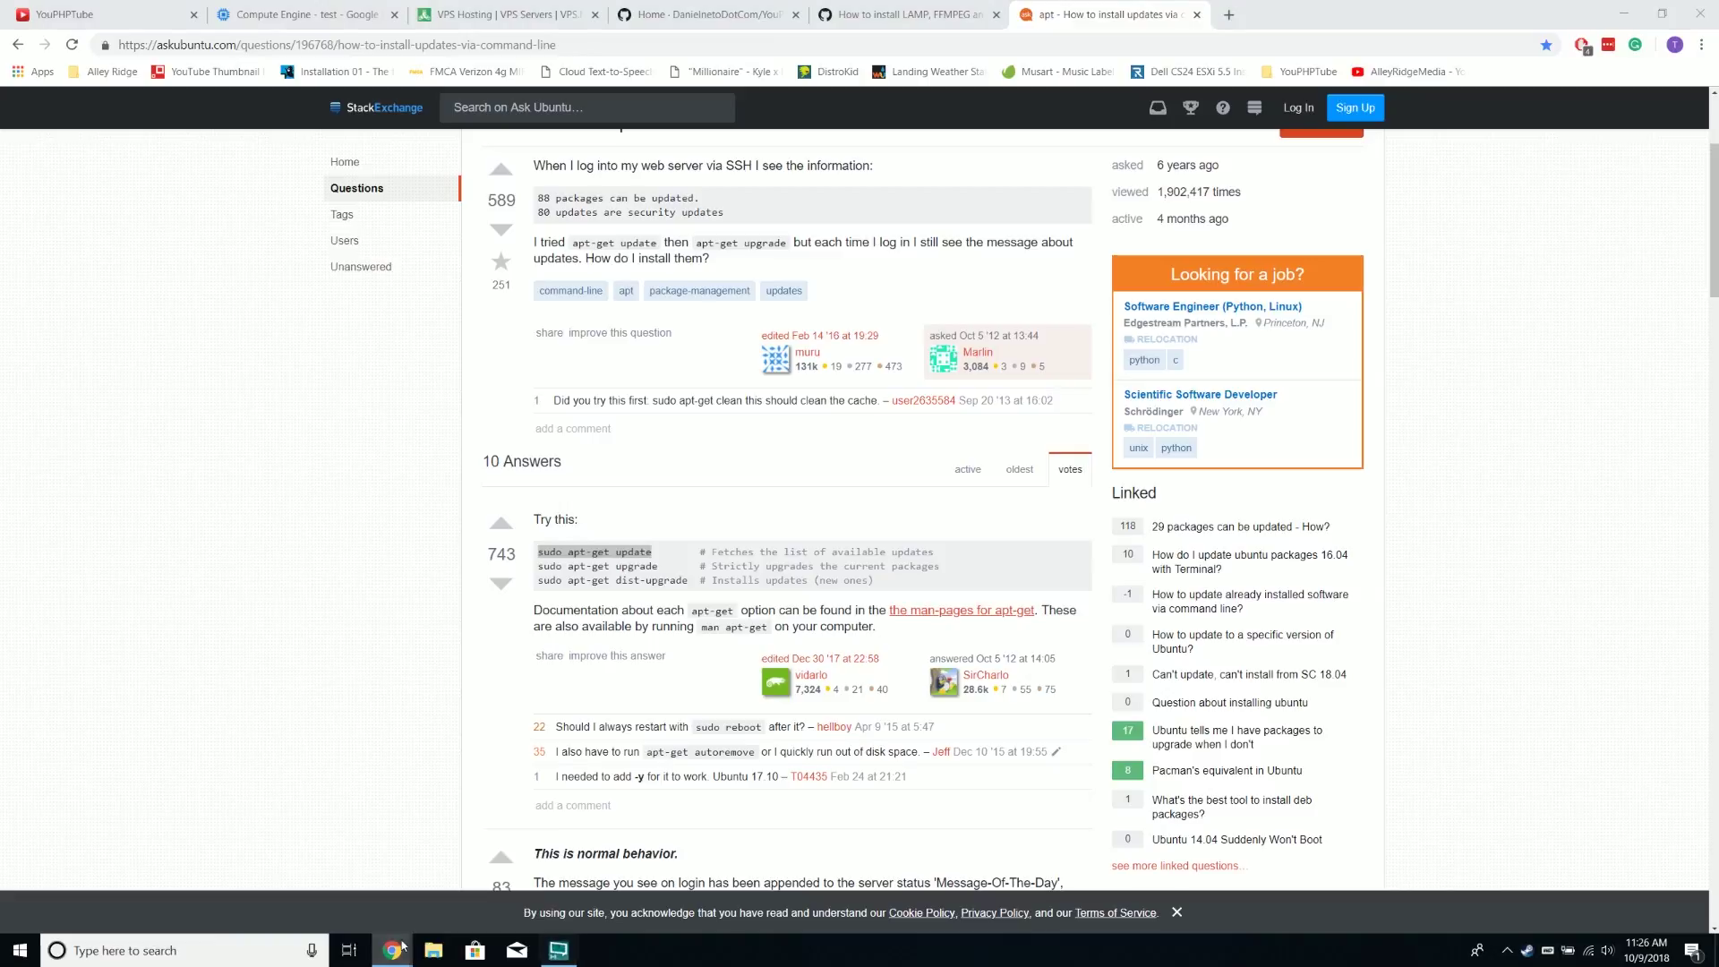
left_click(559, 950)
left_click_drag(675, 156, 944, 145)
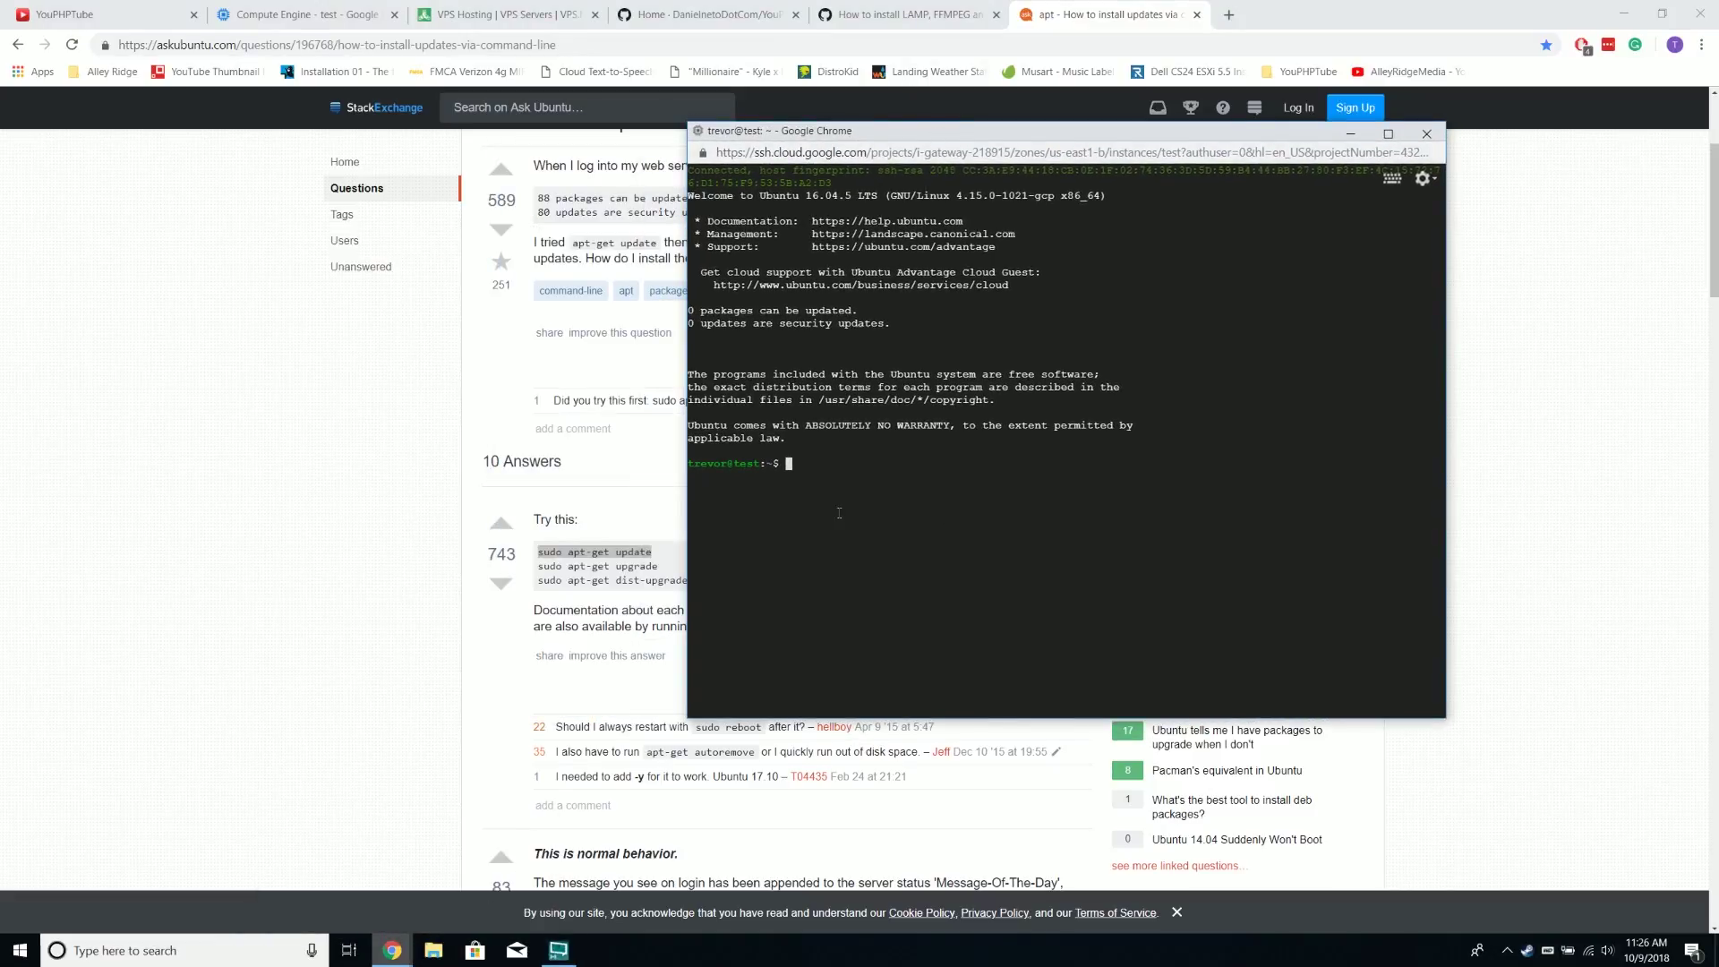
Paste and run sudo apt-get update on the VM, then confirm the package upgrade with y
right_click(892, 133)
left_click(960, 317)
key("Return")
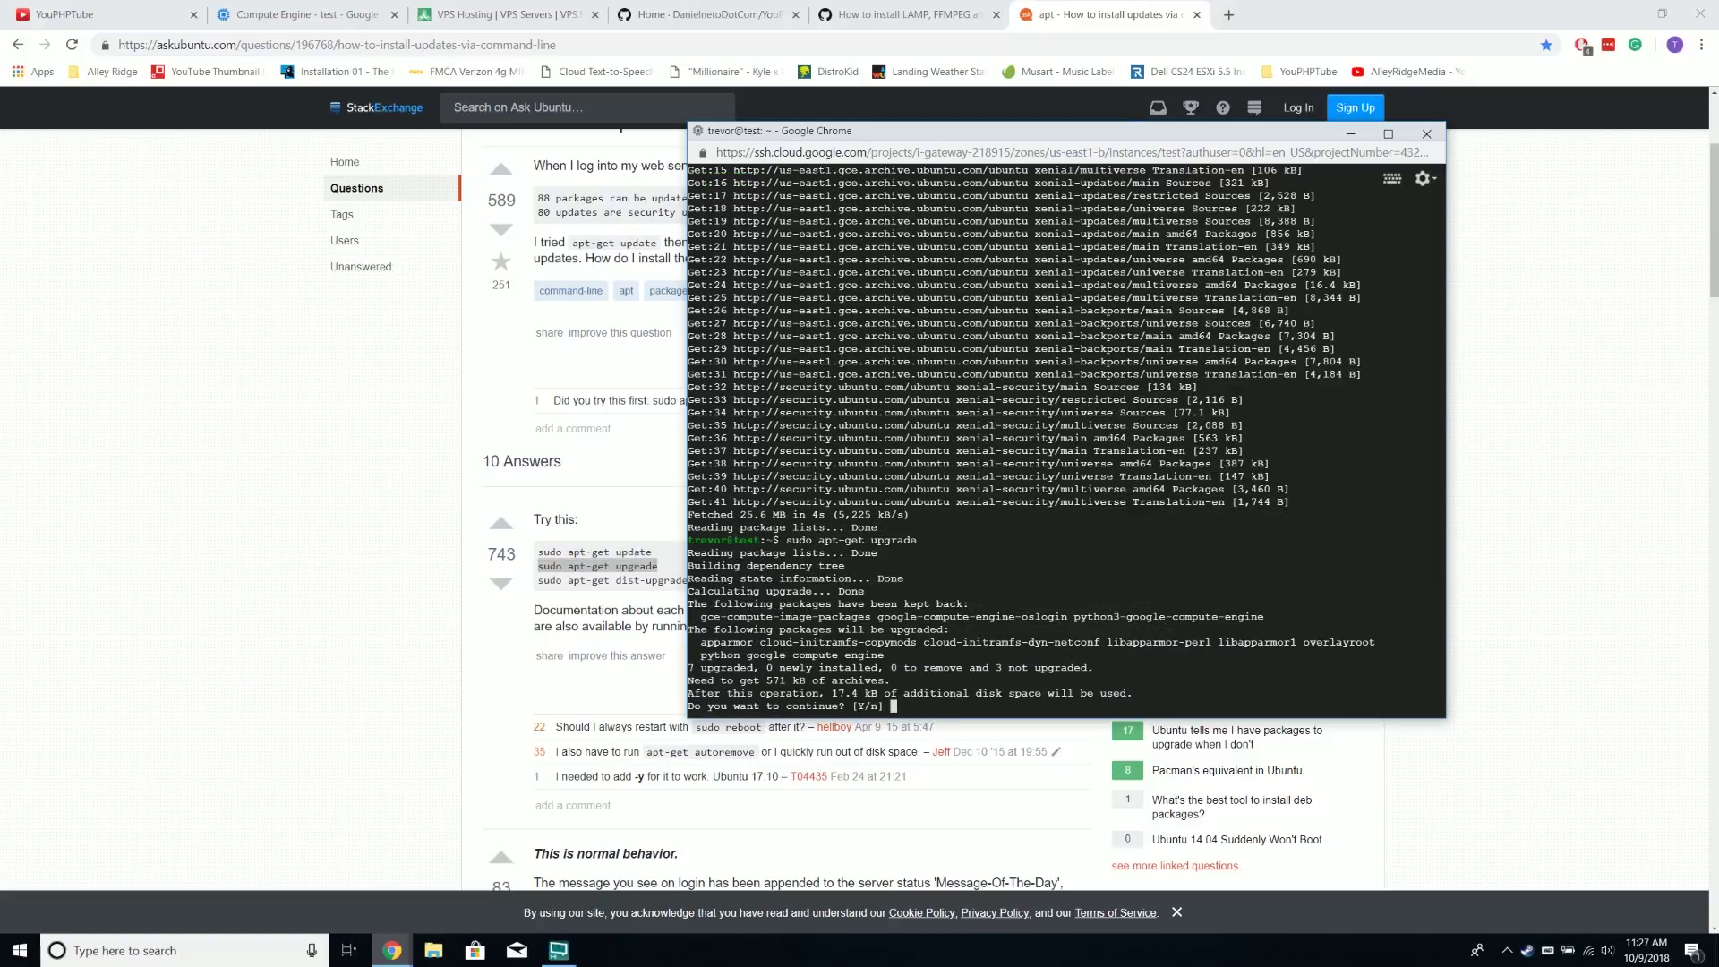
type("y")
key("Return")
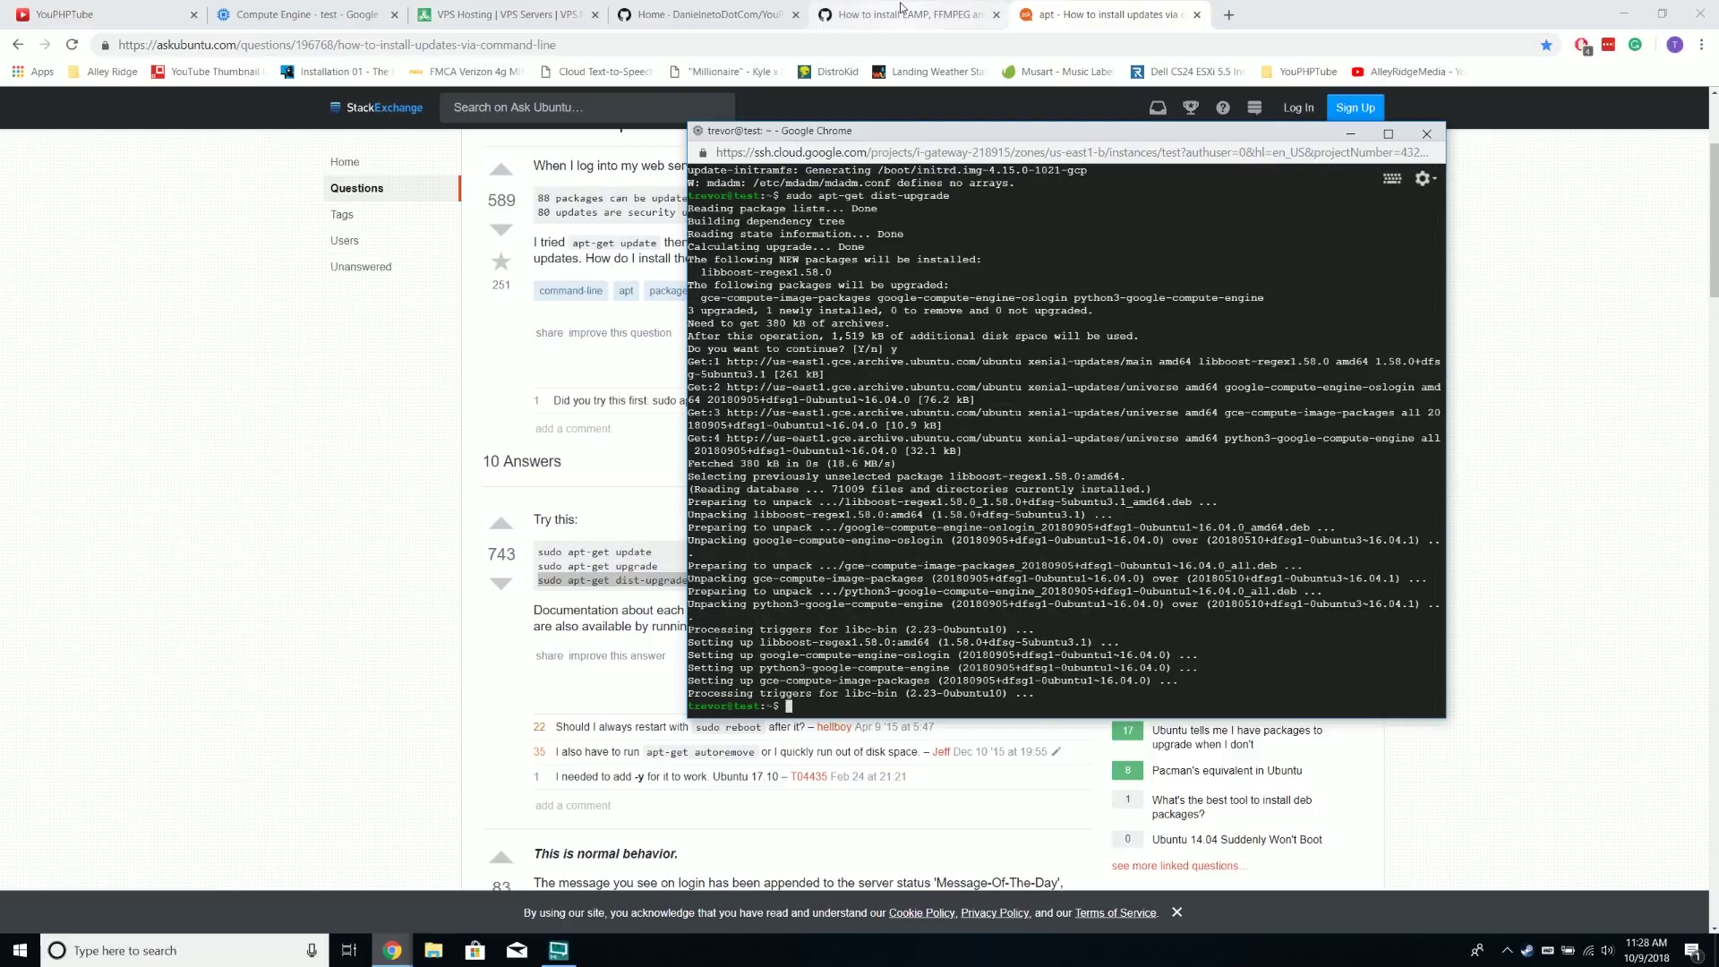
Copy the combined LAMP install command from the GitHub wiki page
left_click(904, 14)
scroll(875, 146, "up", 2)
scroll(627, 313, "down", 2)
left_click_drag(447, 365, 1037, 467)
right_click(894, 427)
left_click(914, 437)
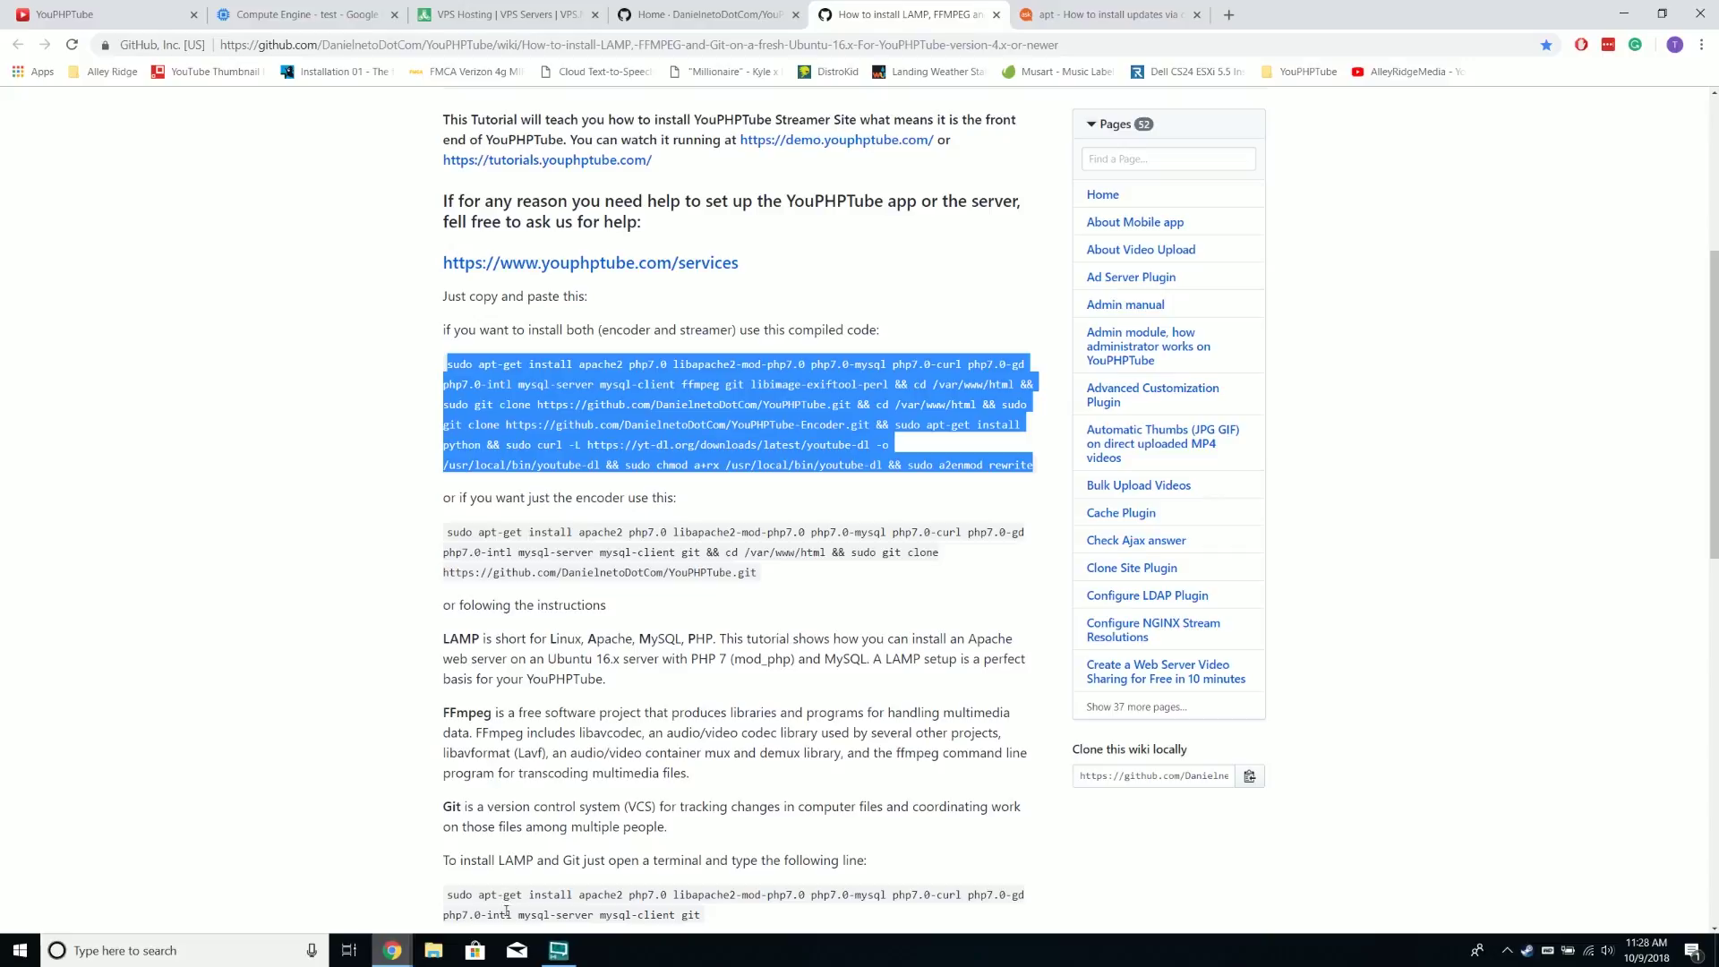
Paste the wiki's combined install command into the SSH terminal, run it, and accept the packages with y
left_click(35, 949)
left_click(392, 949)
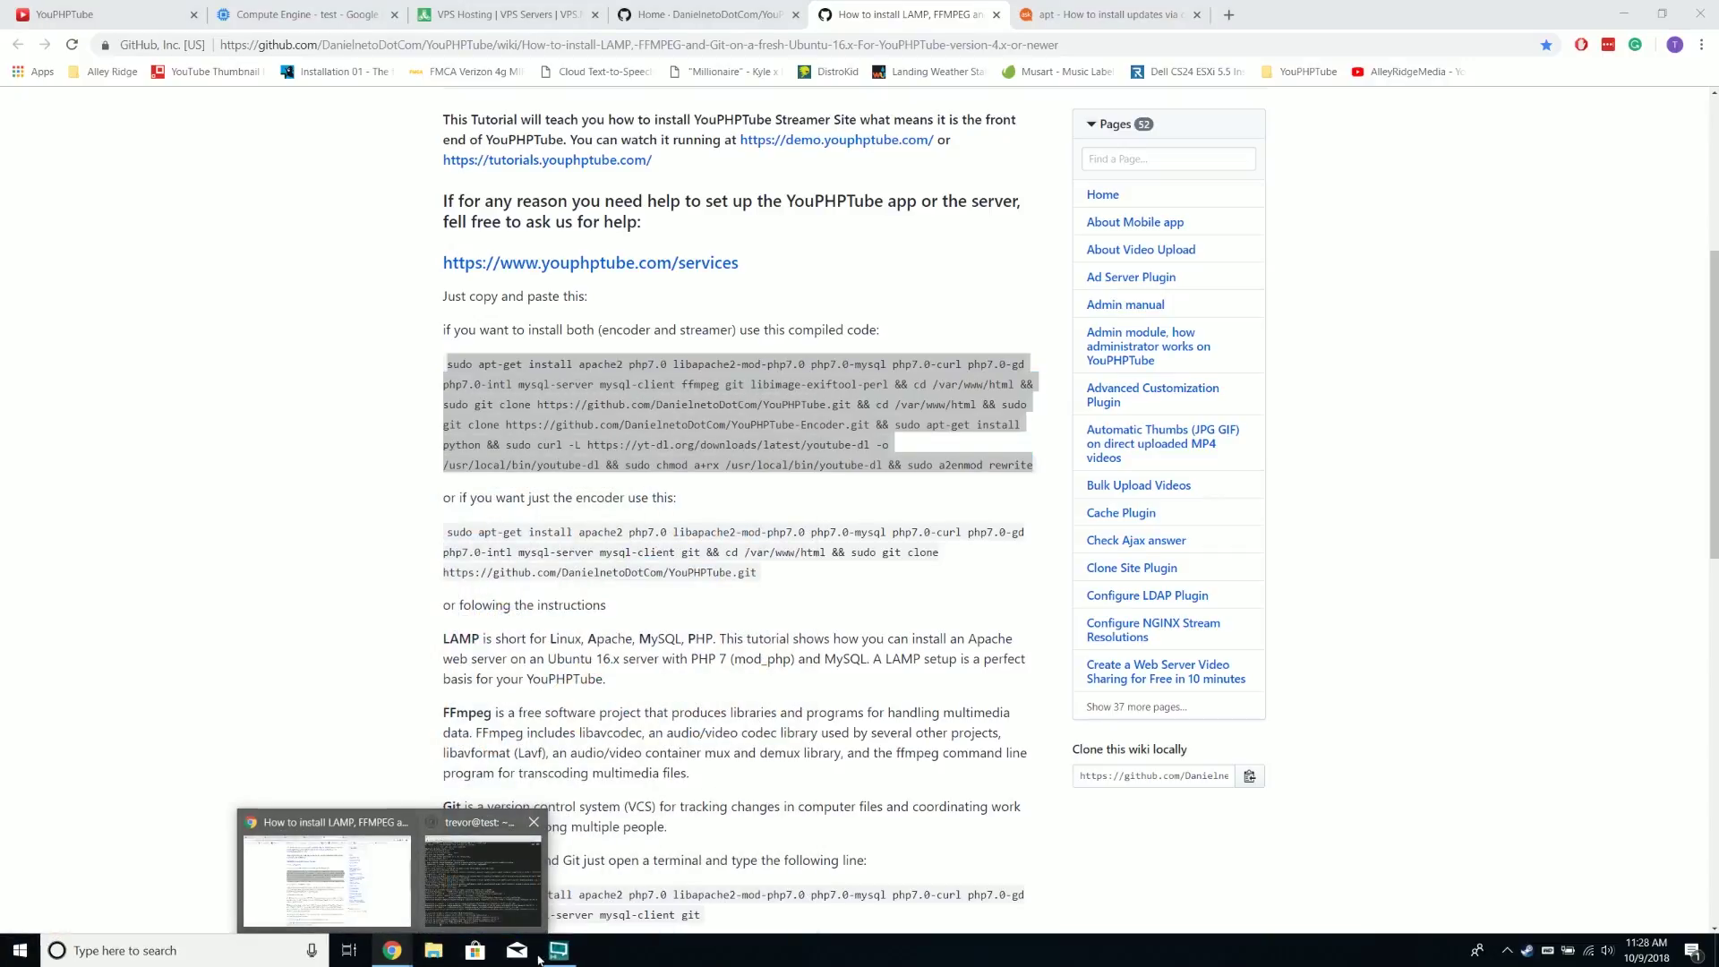
left_click(502, 860)
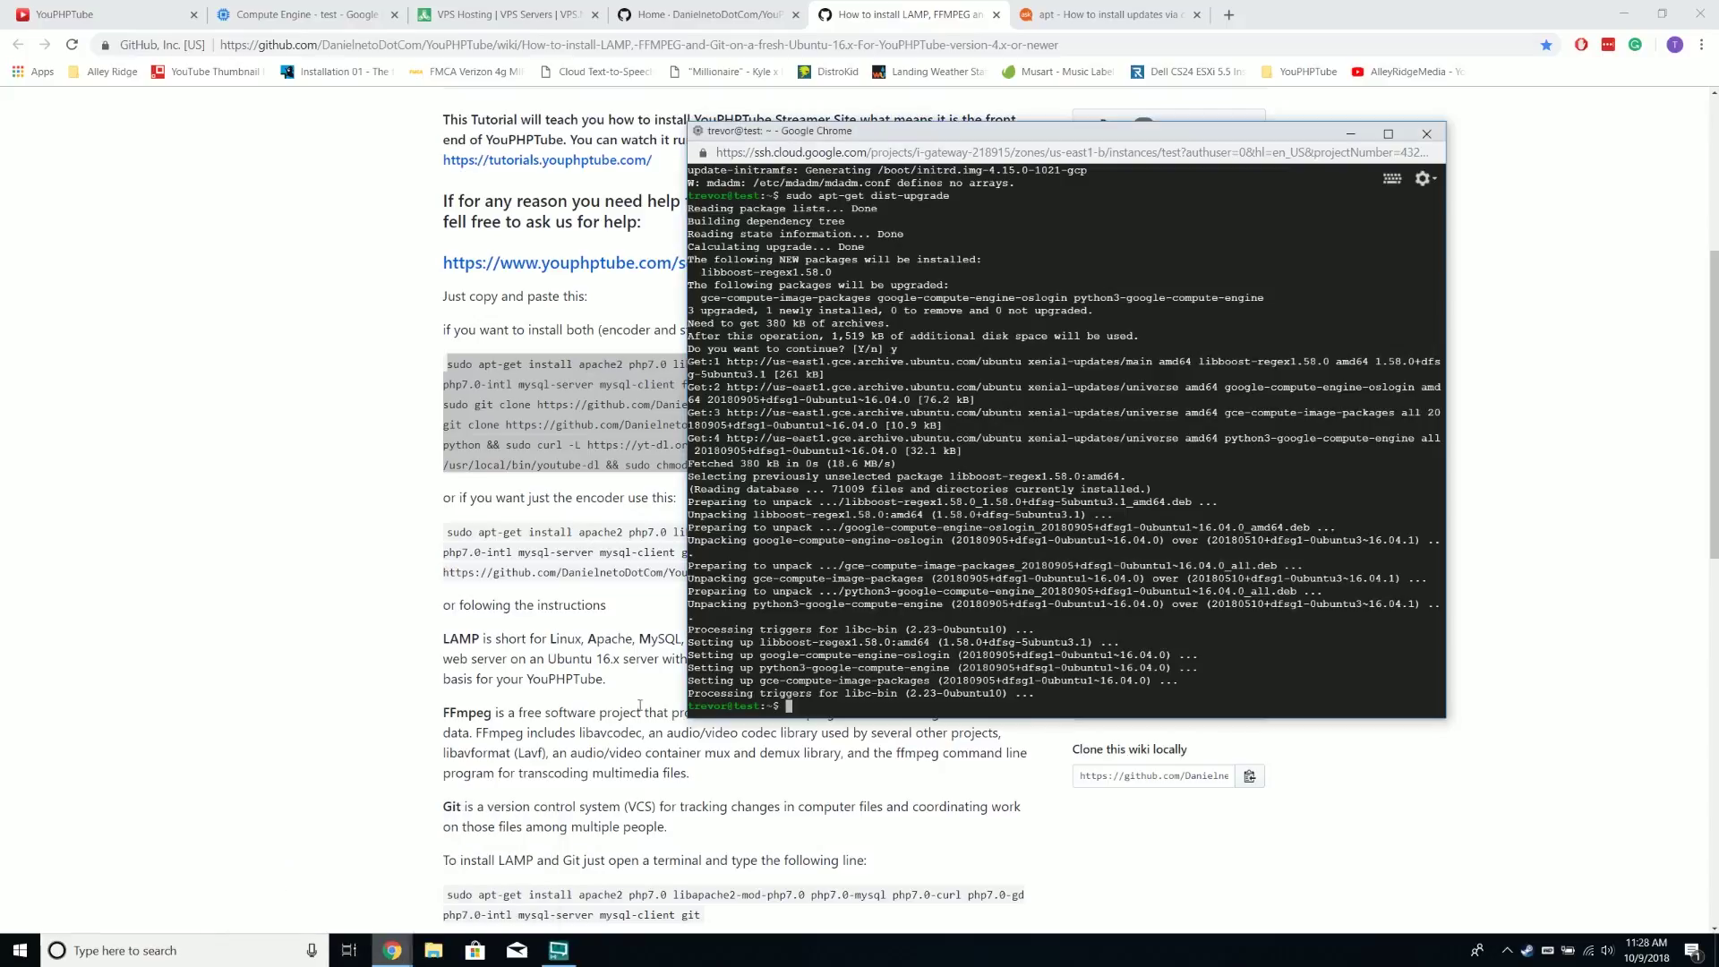
right_click(924, 131)
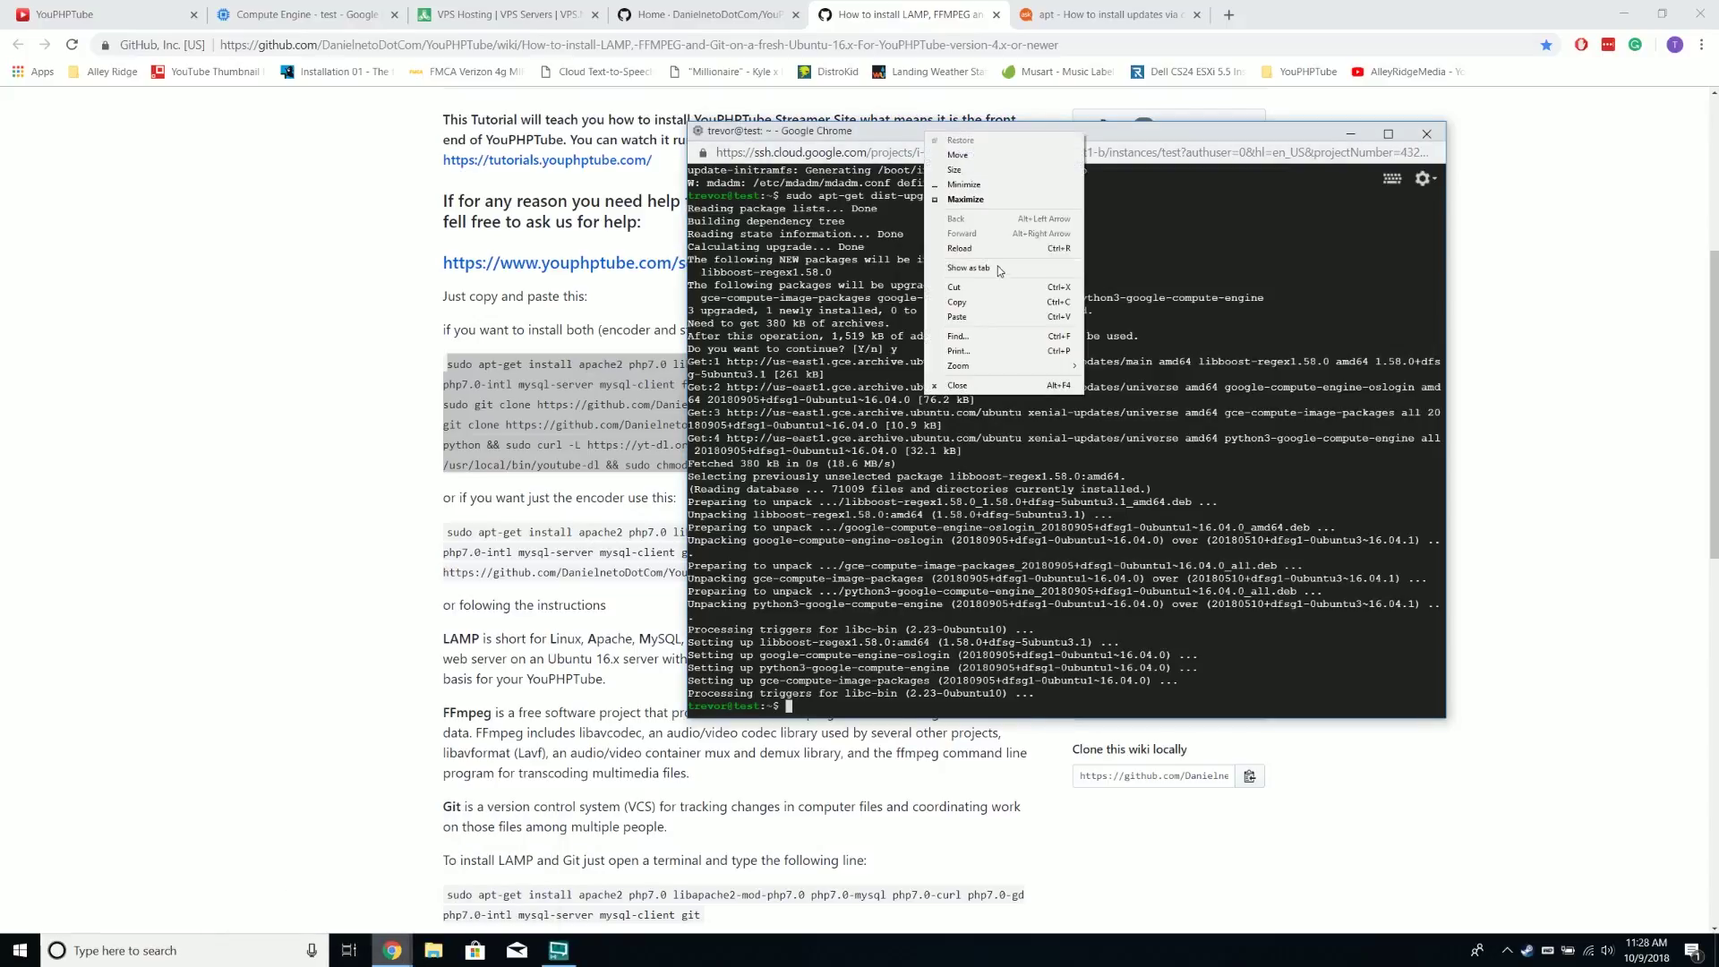
left_click(985, 316)
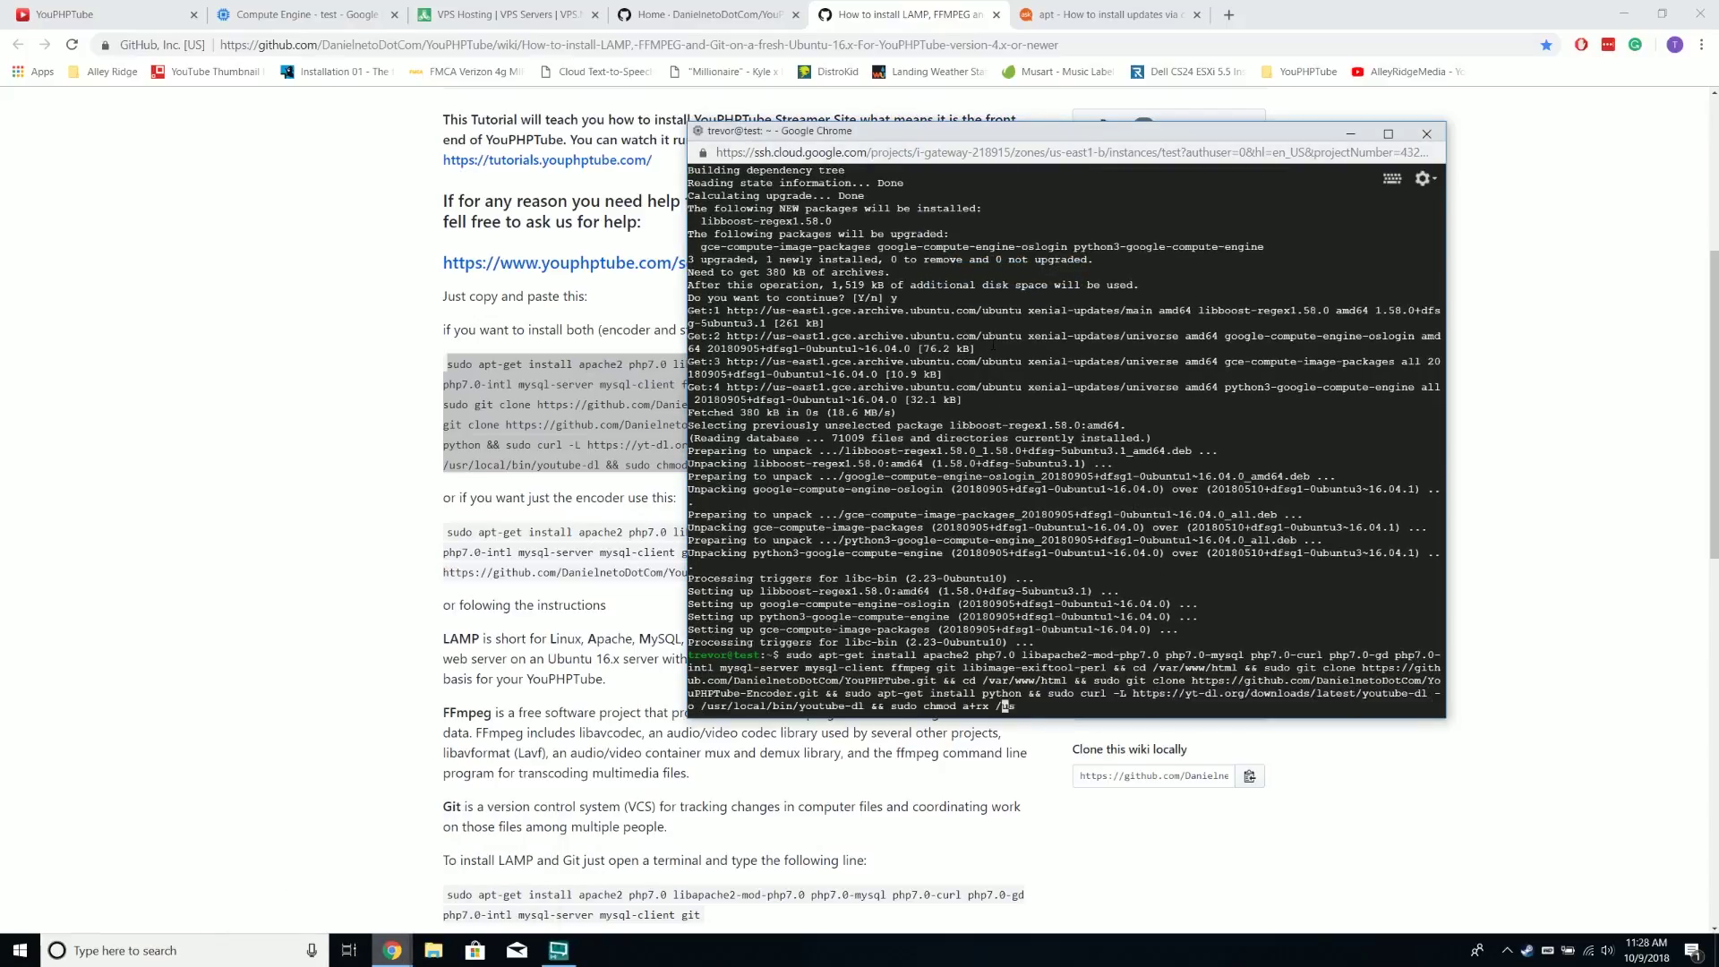
left_click_drag(911, 140, 1085, 122)
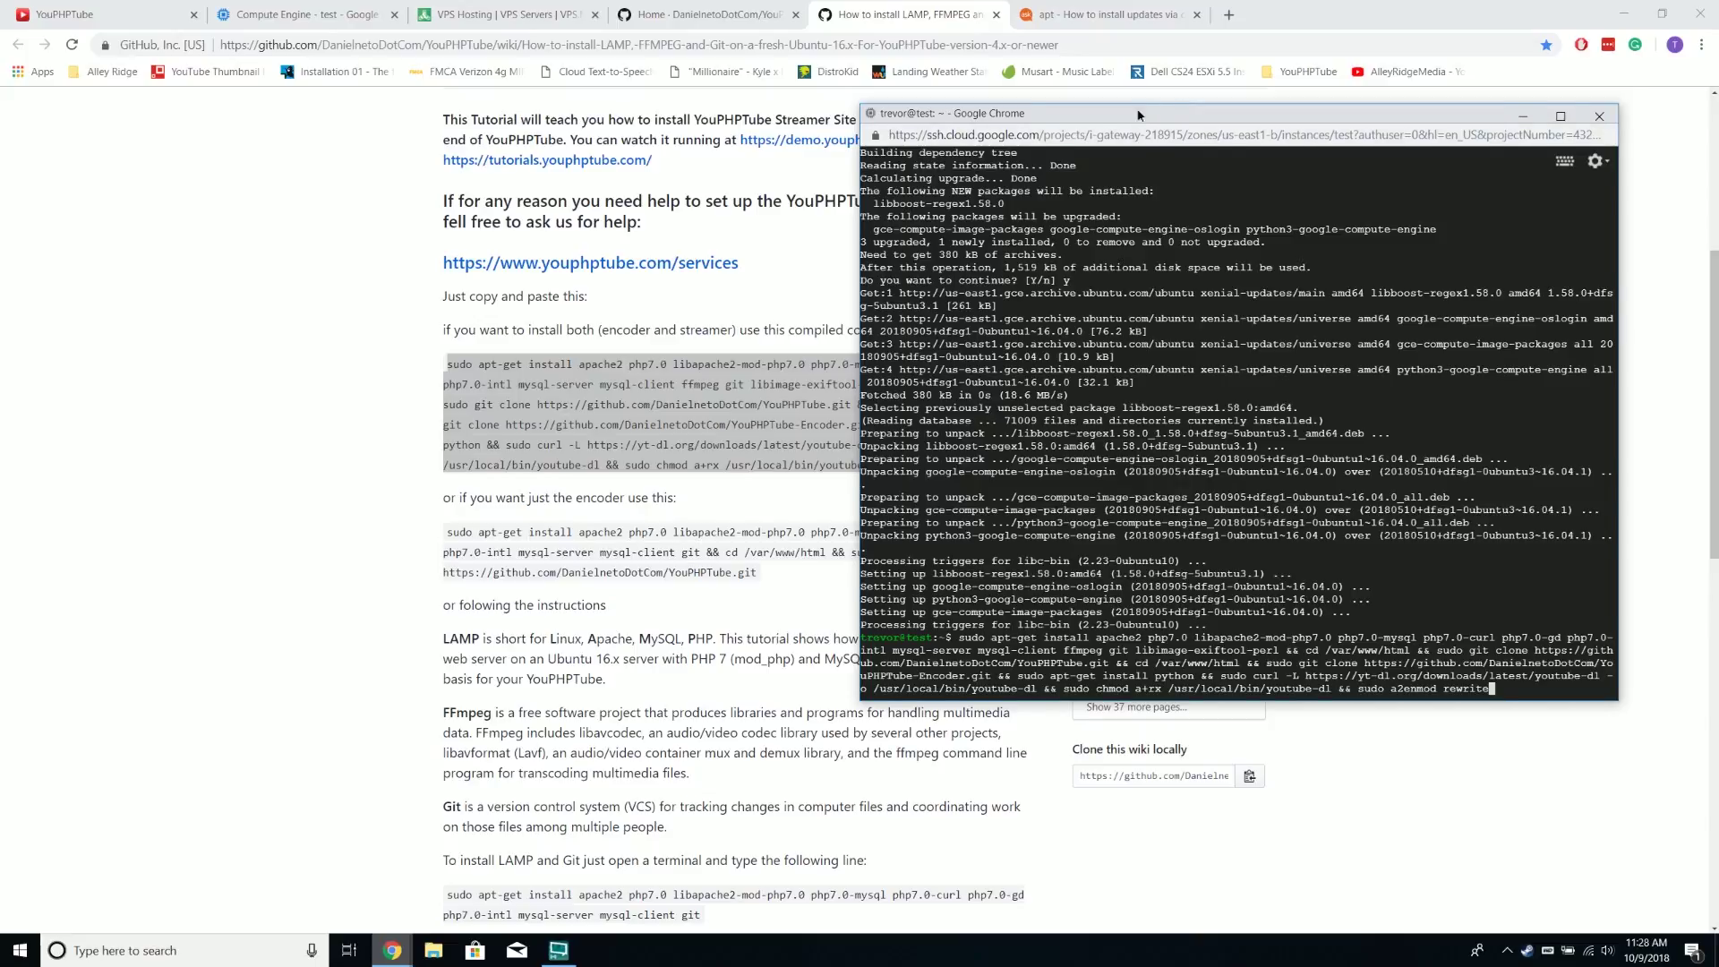
left_click_drag(1138, 115, 1077, 104)
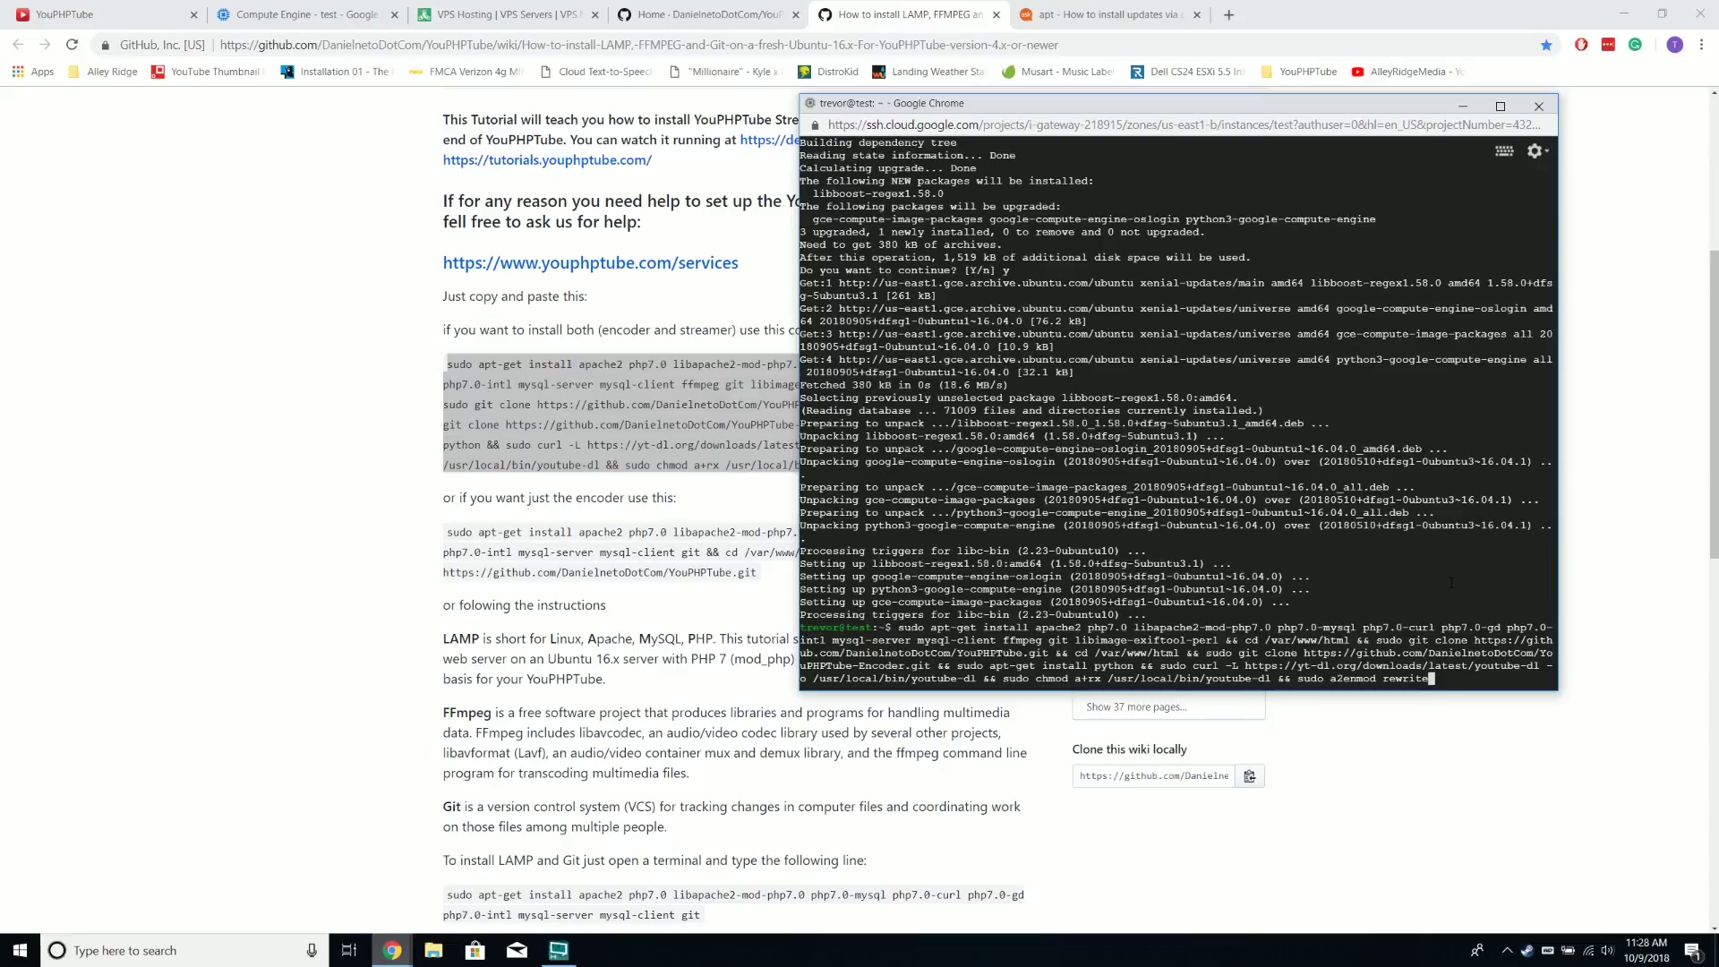
key("Return")
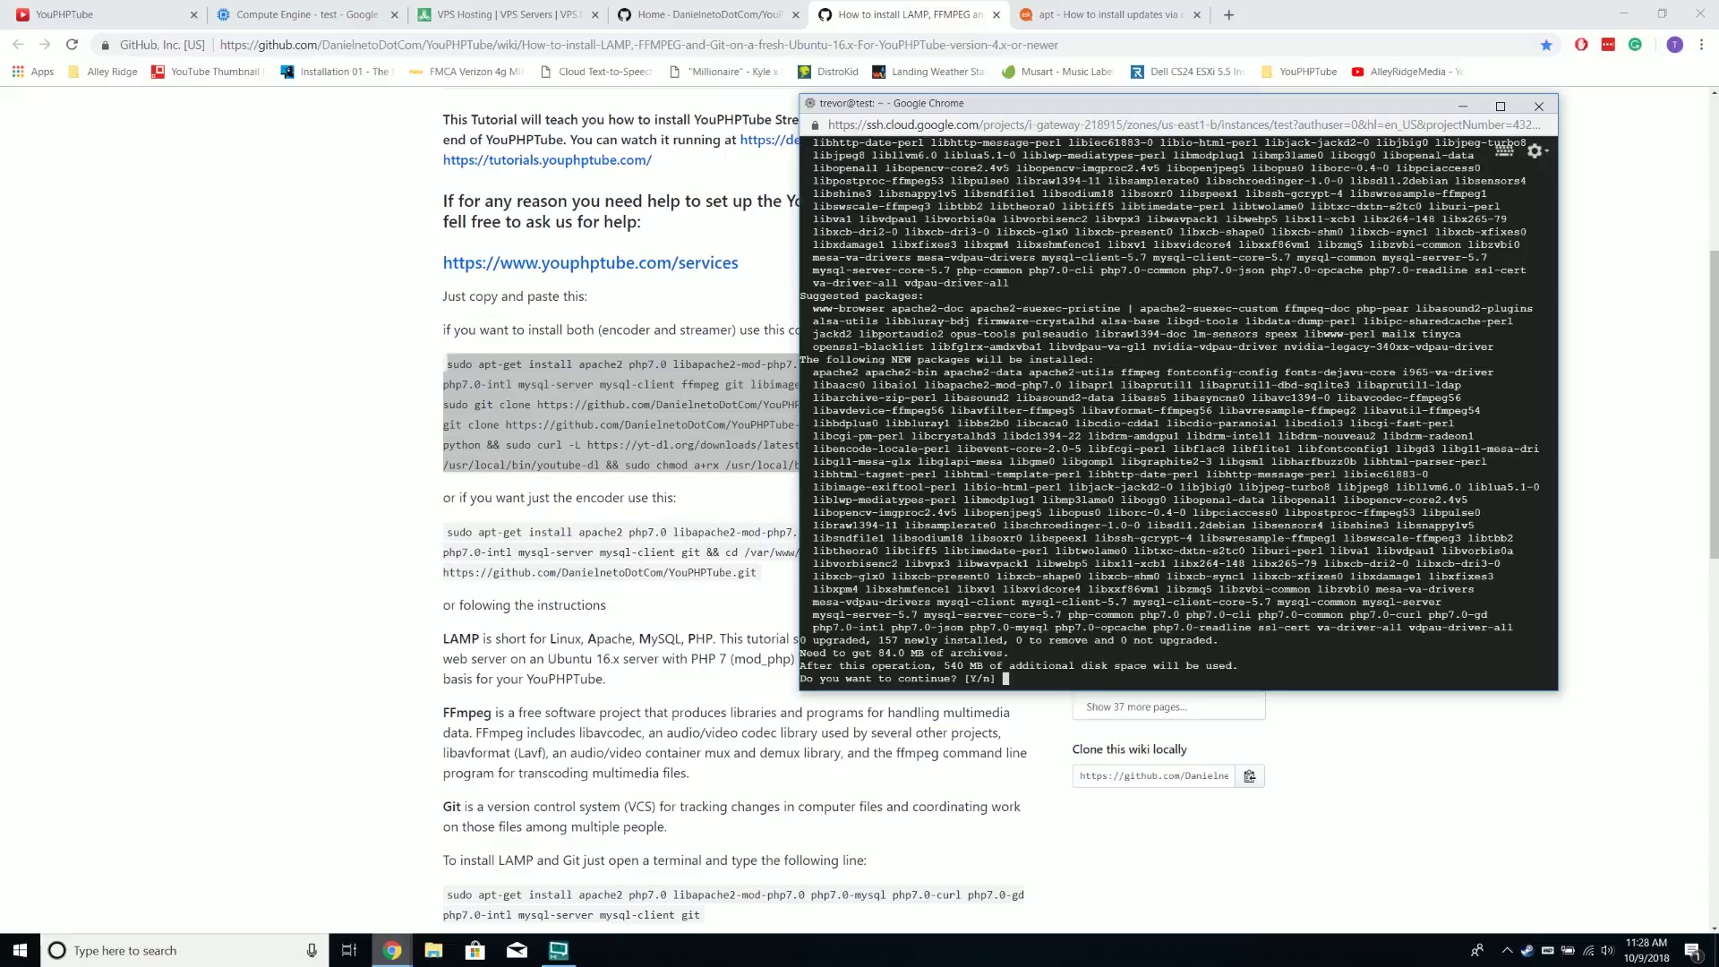
type("y")
key("Return")
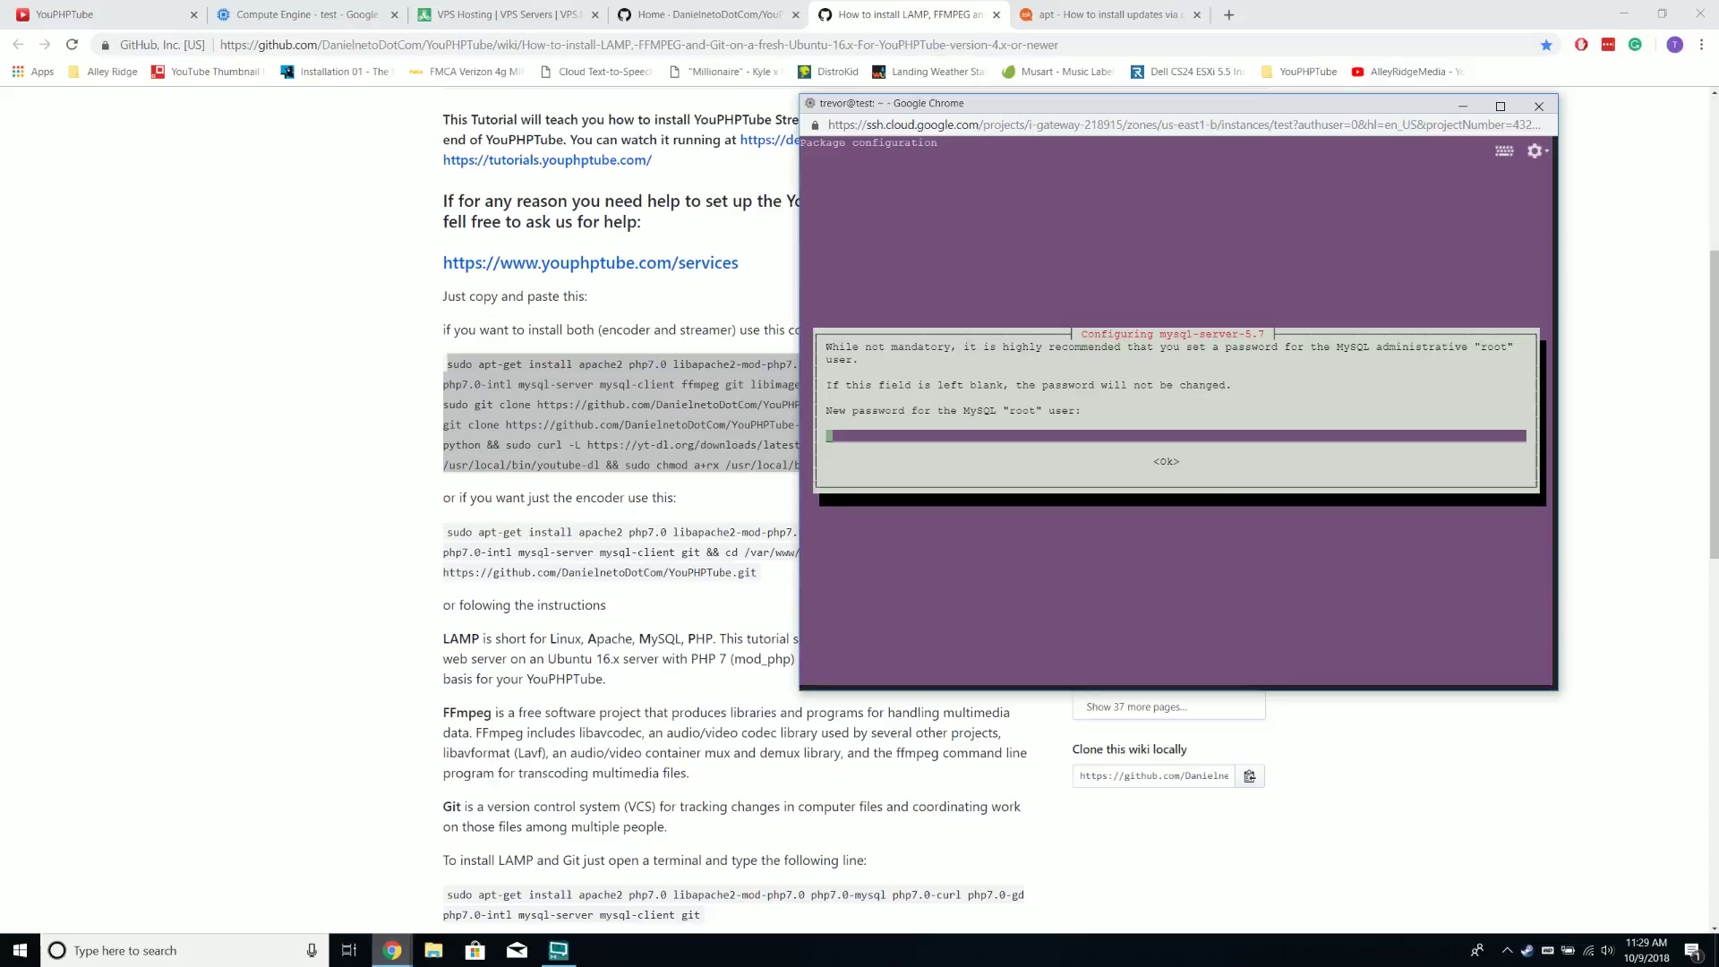
Enter the MySQL root password and repeat it in the confirmation prompt
type("****")
key("BackSpace")
key("BackSpace")
key("BackSpace")
key("BackSpace")
type("****")
key("Return")
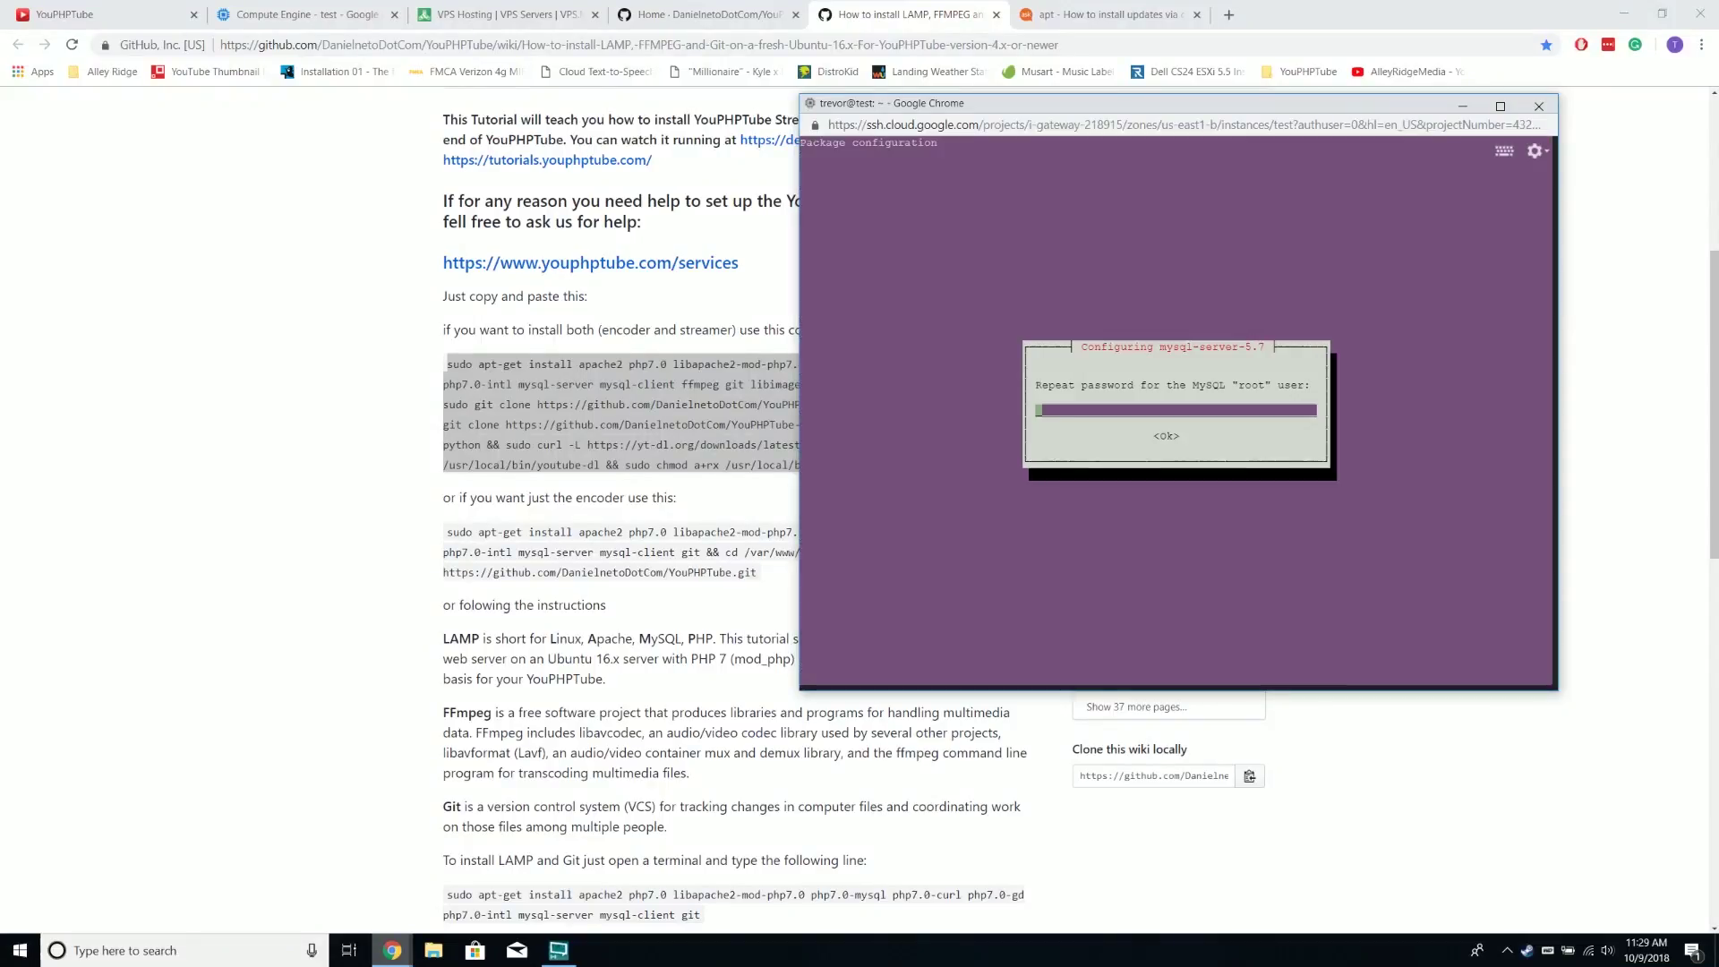
type("****")
key("Return")
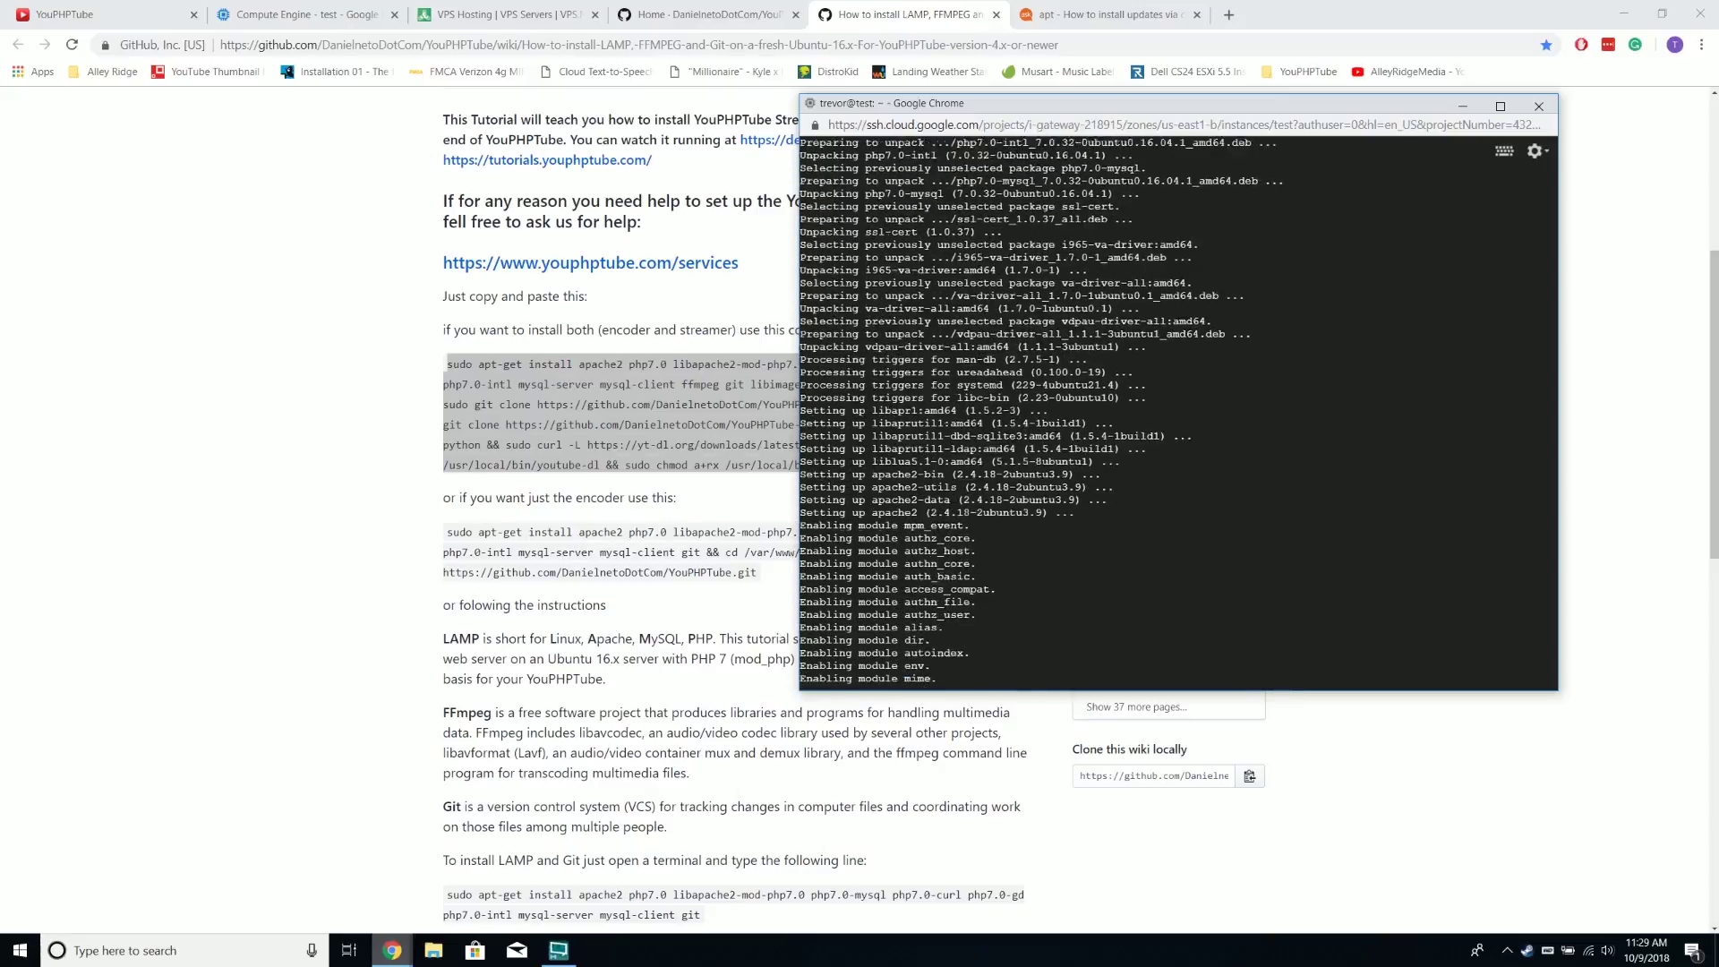
Scroll the GitHub wiki to the Rewrite-modules instructions
left_click(608, 475)
scroll(609, 474, "down", 3)
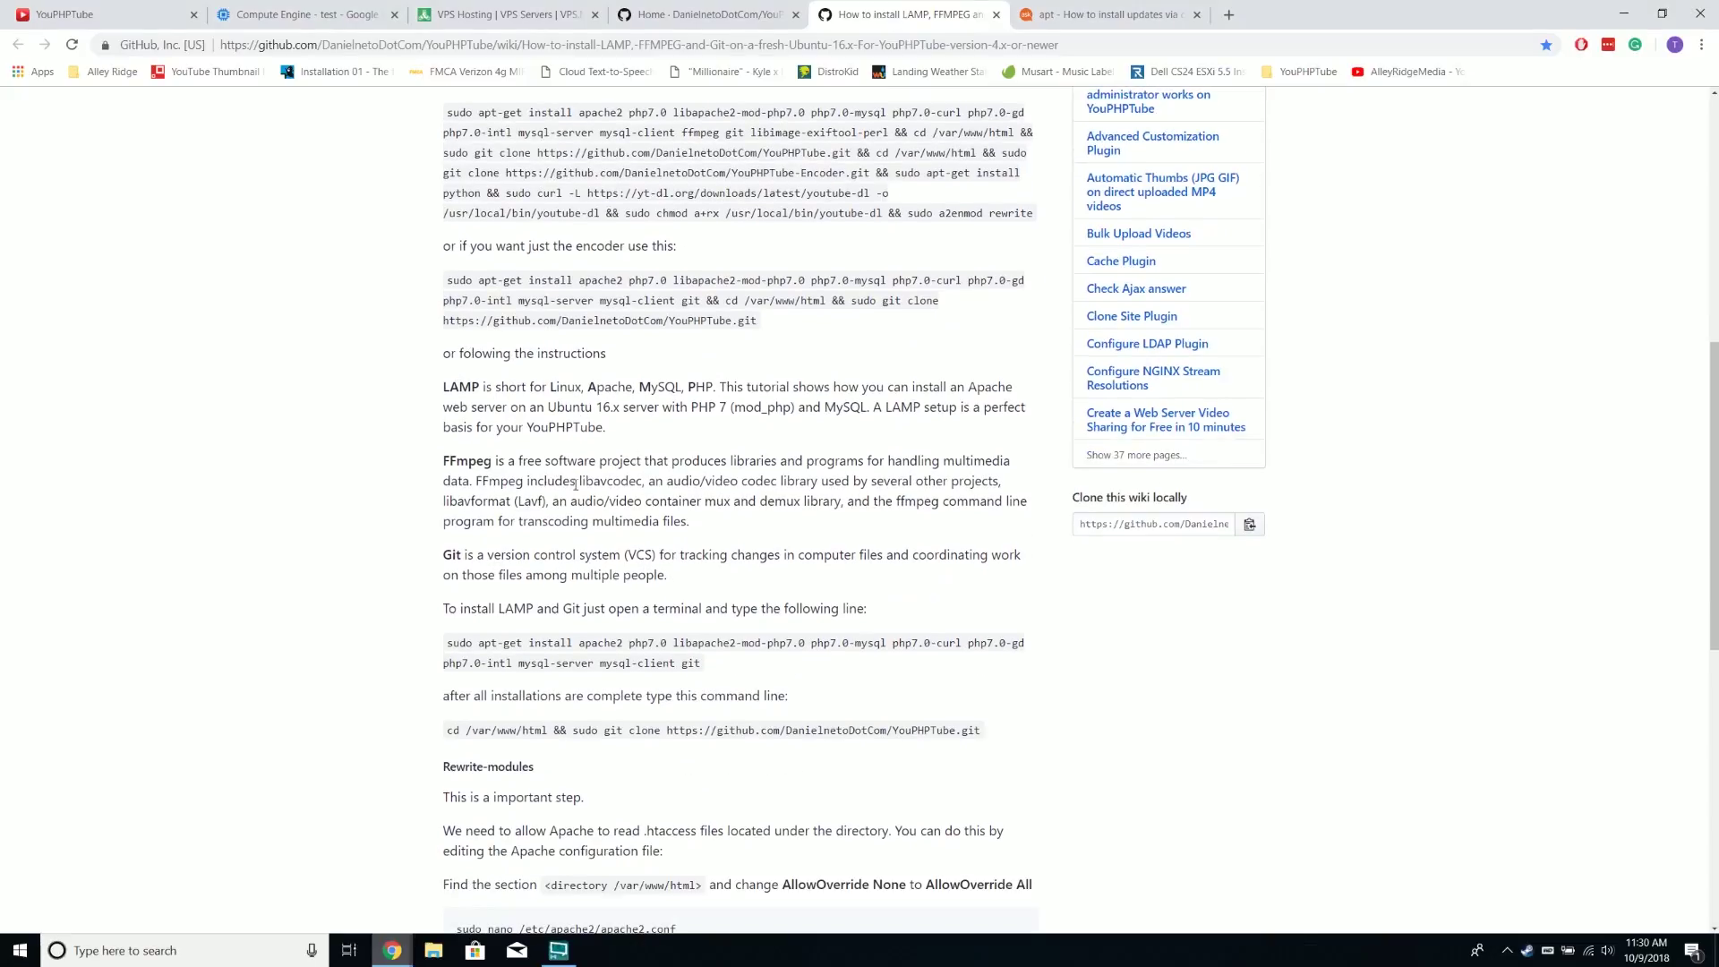
scroll(537, 458, "down", 1)
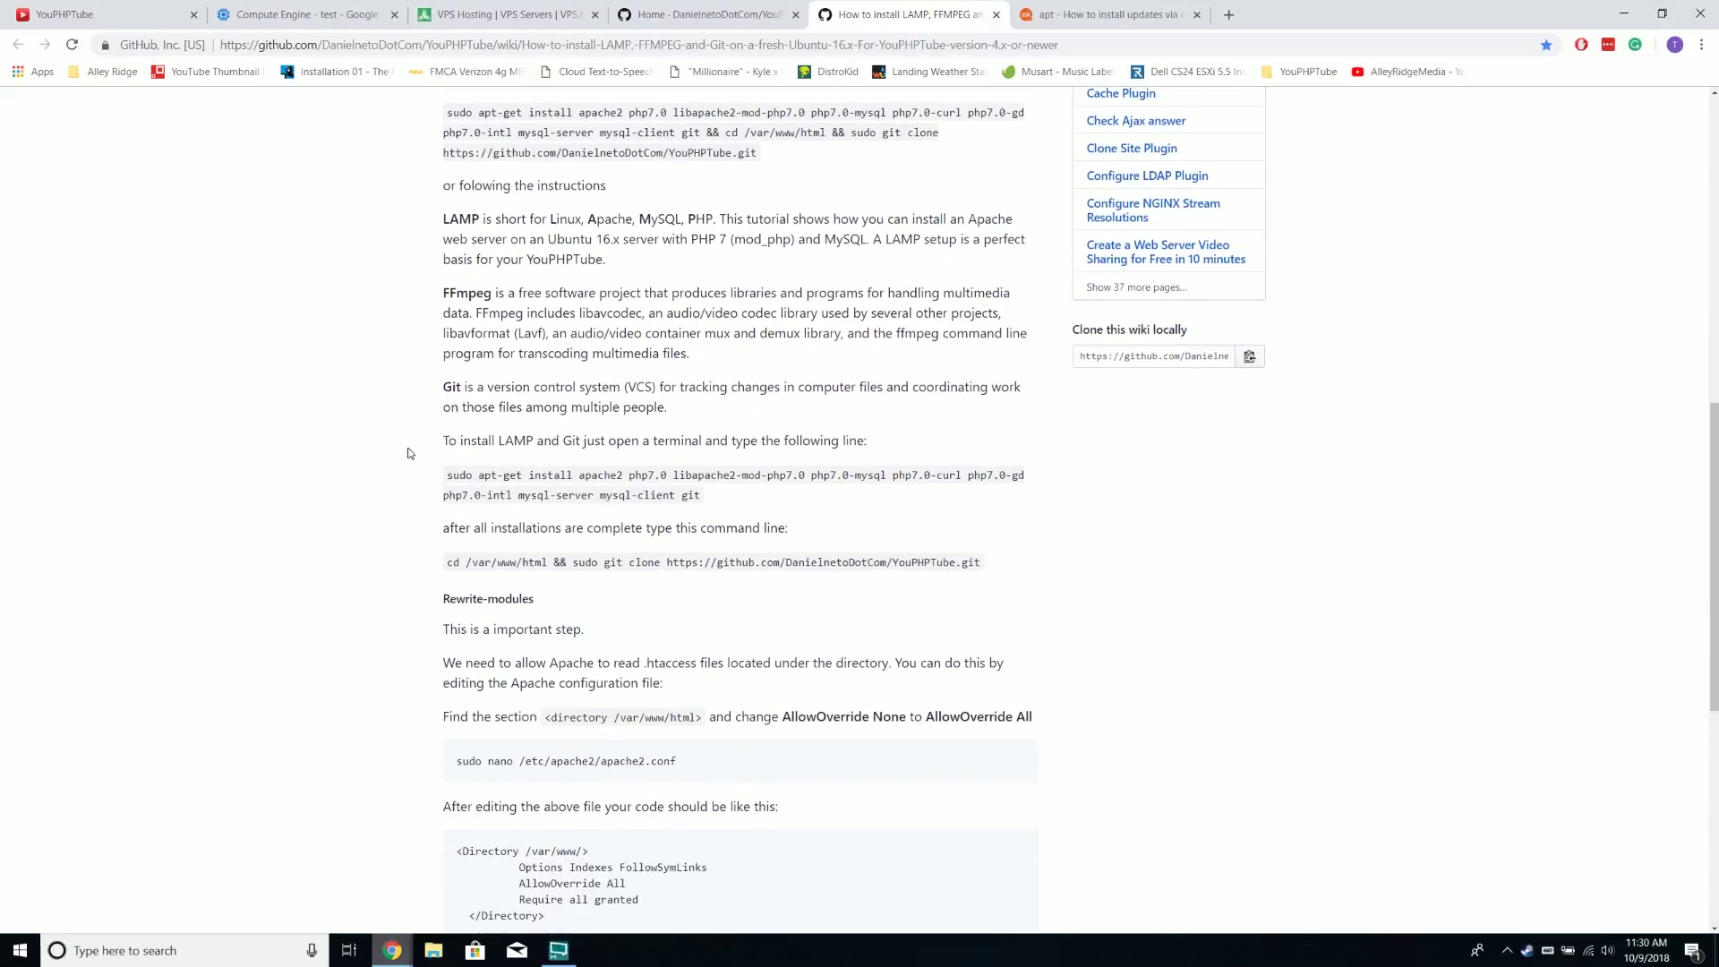
scroll(382, 732, "up", 3)
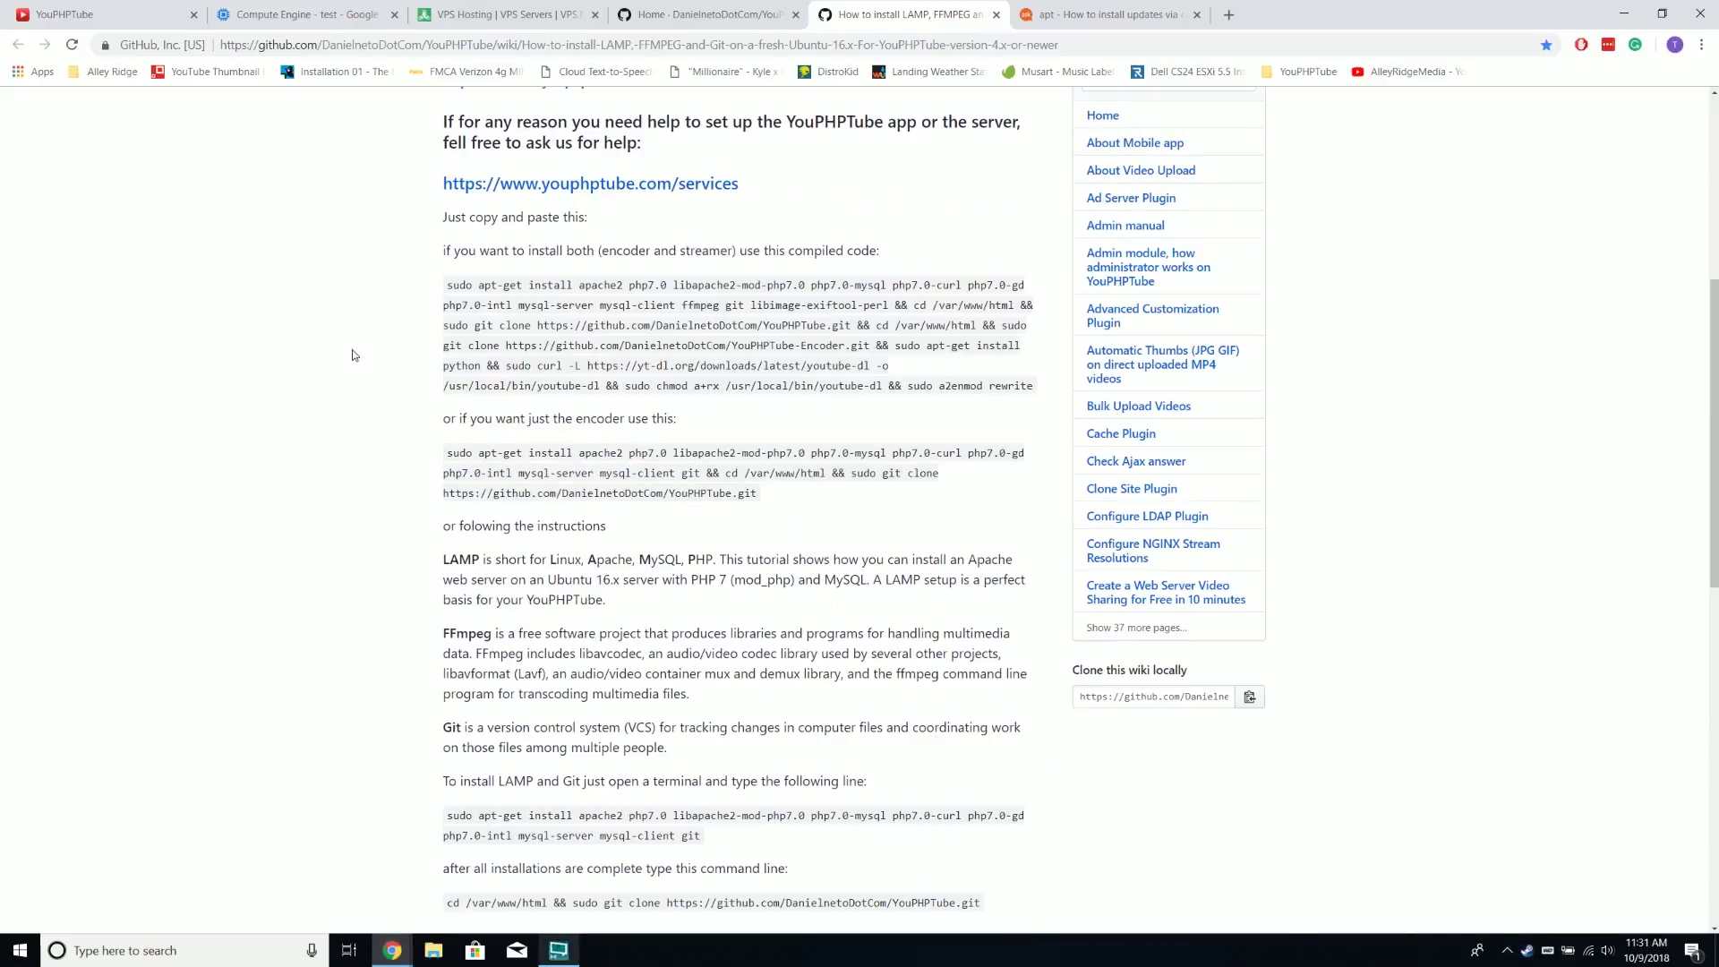
scroll(379, 514, "down", 2)
scroll(434, 600, "up", 3)
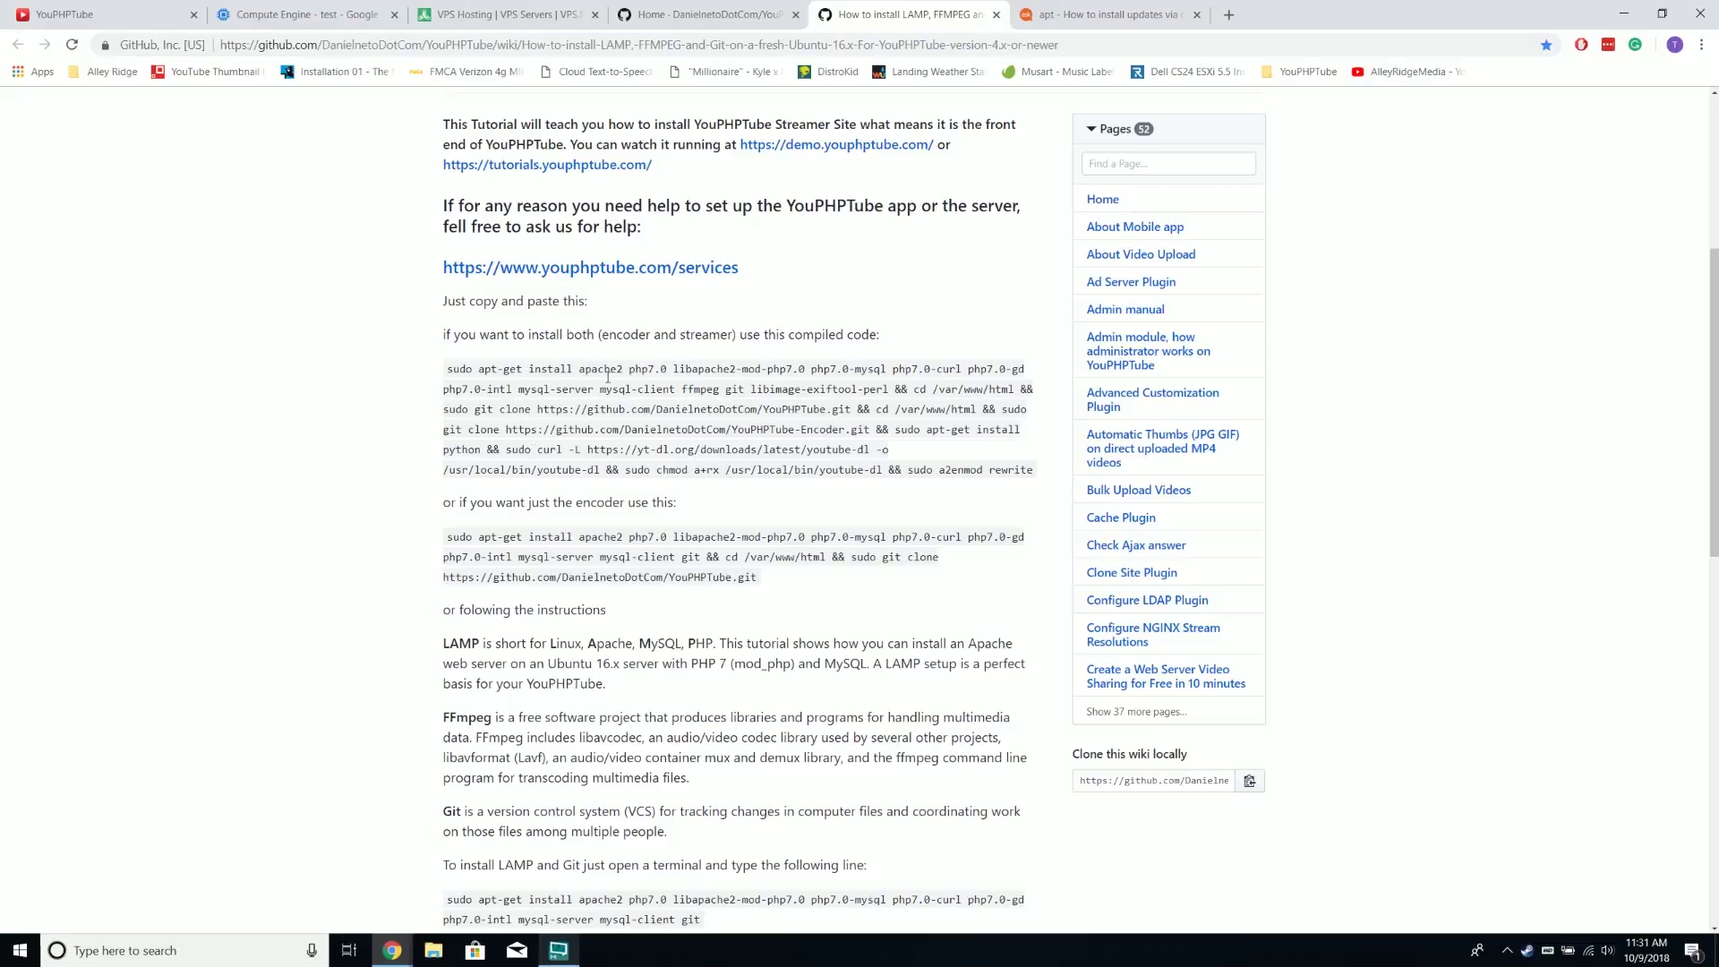
scroll(608, 377, "down", 8)
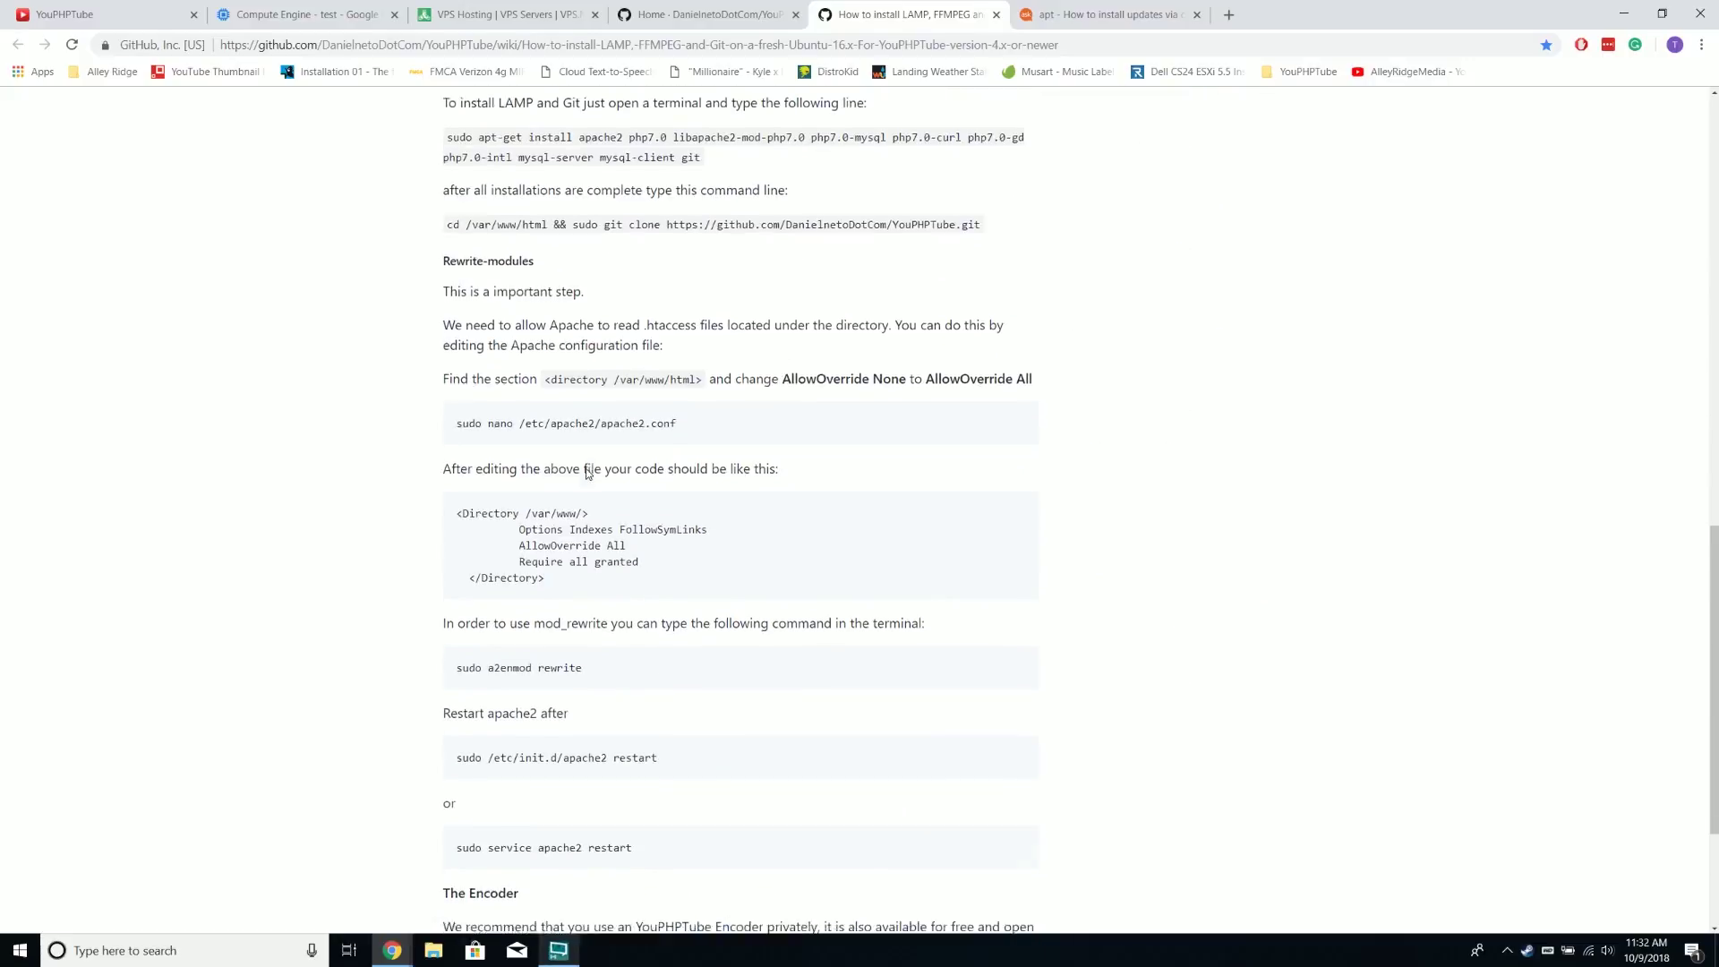
scroll(535, 554, "down", 3)
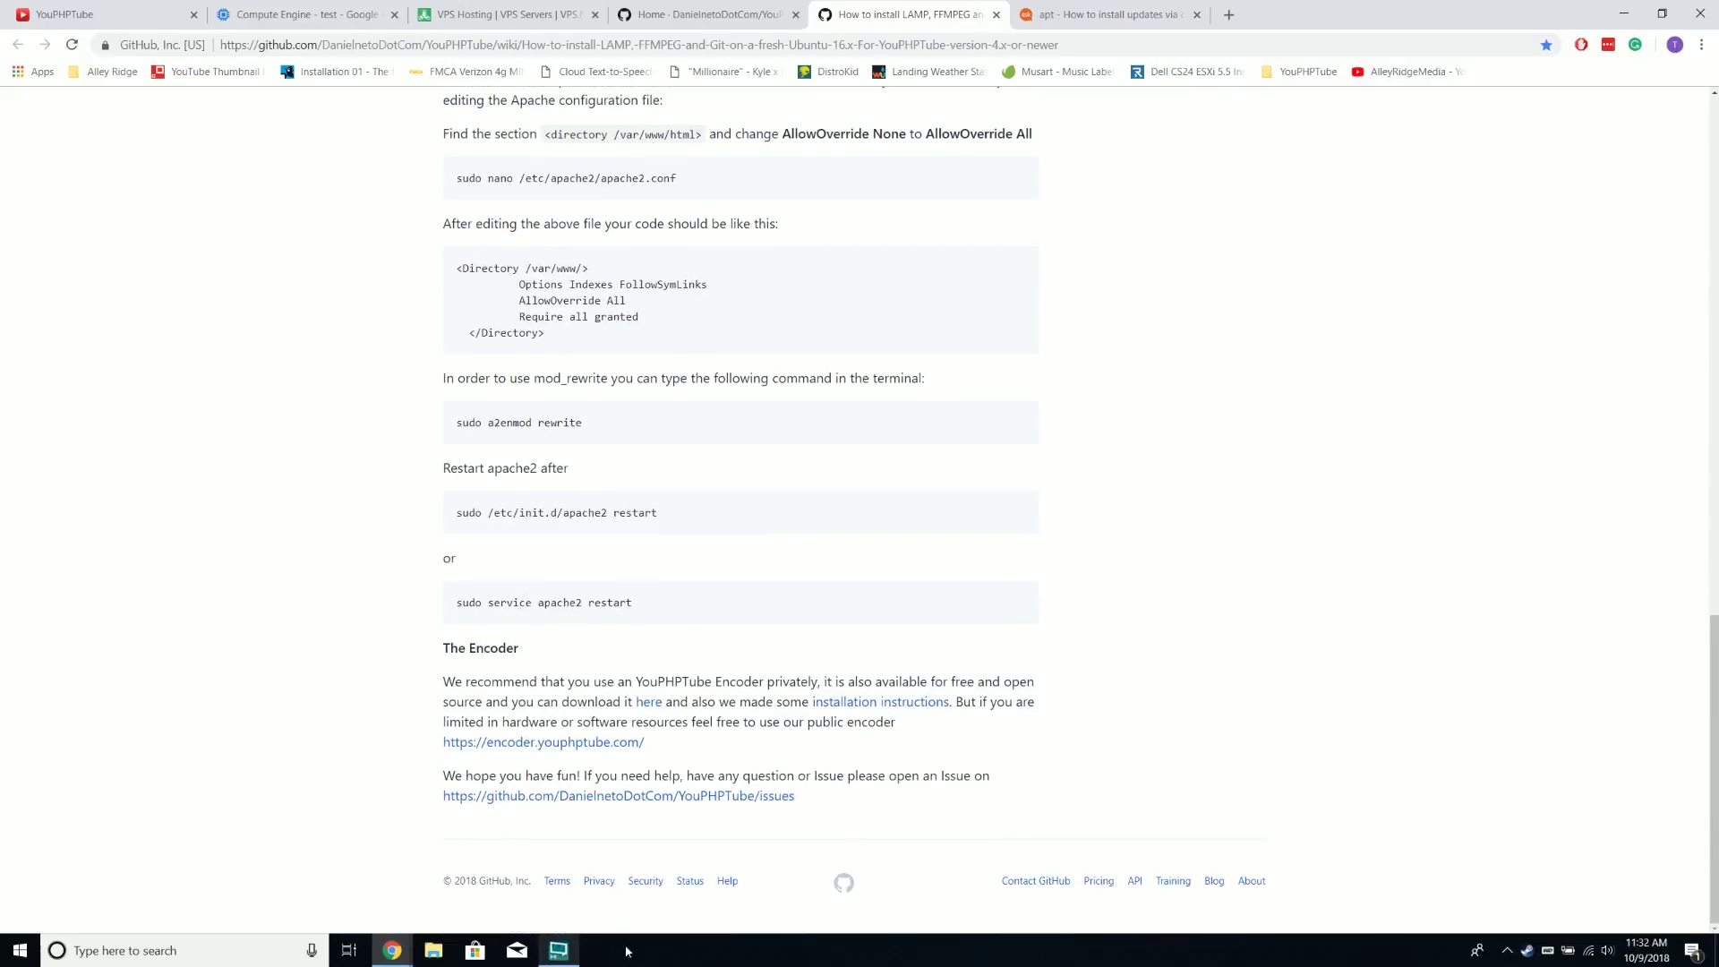
Run sudo service apache2 restart on the VM and open its external IP from Compute Engine
mouse_move(392, 950)
left_click(484, 873)
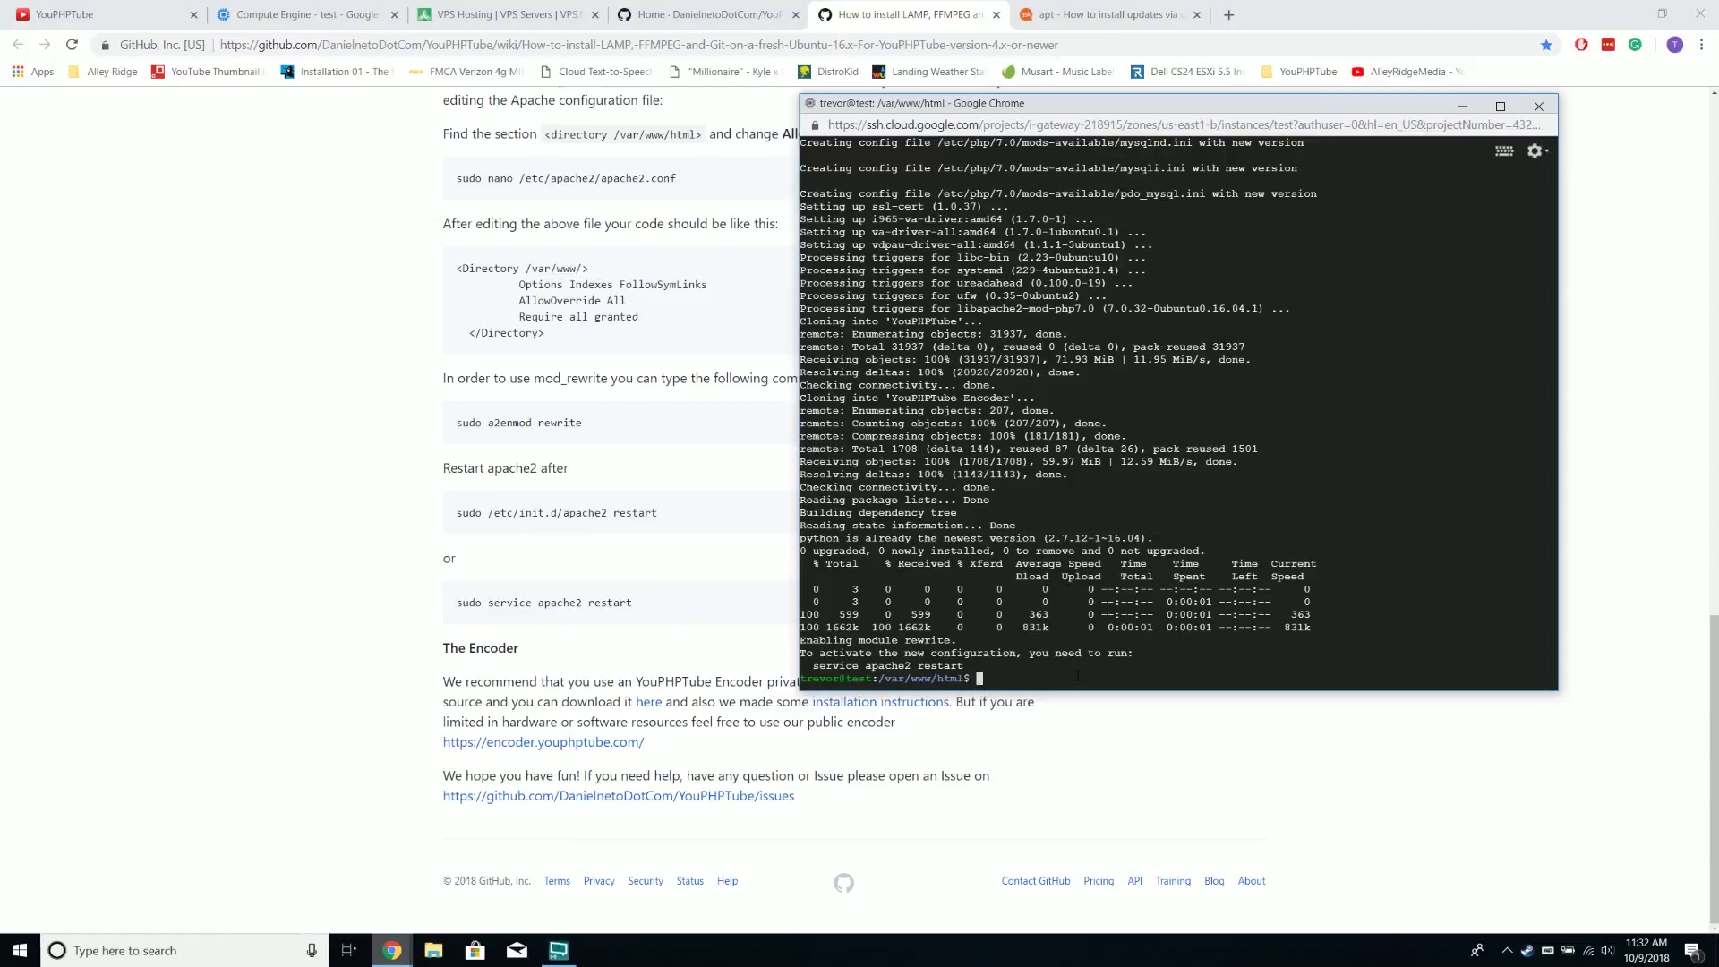
type("sudo service apache2 restart")
key("Return")
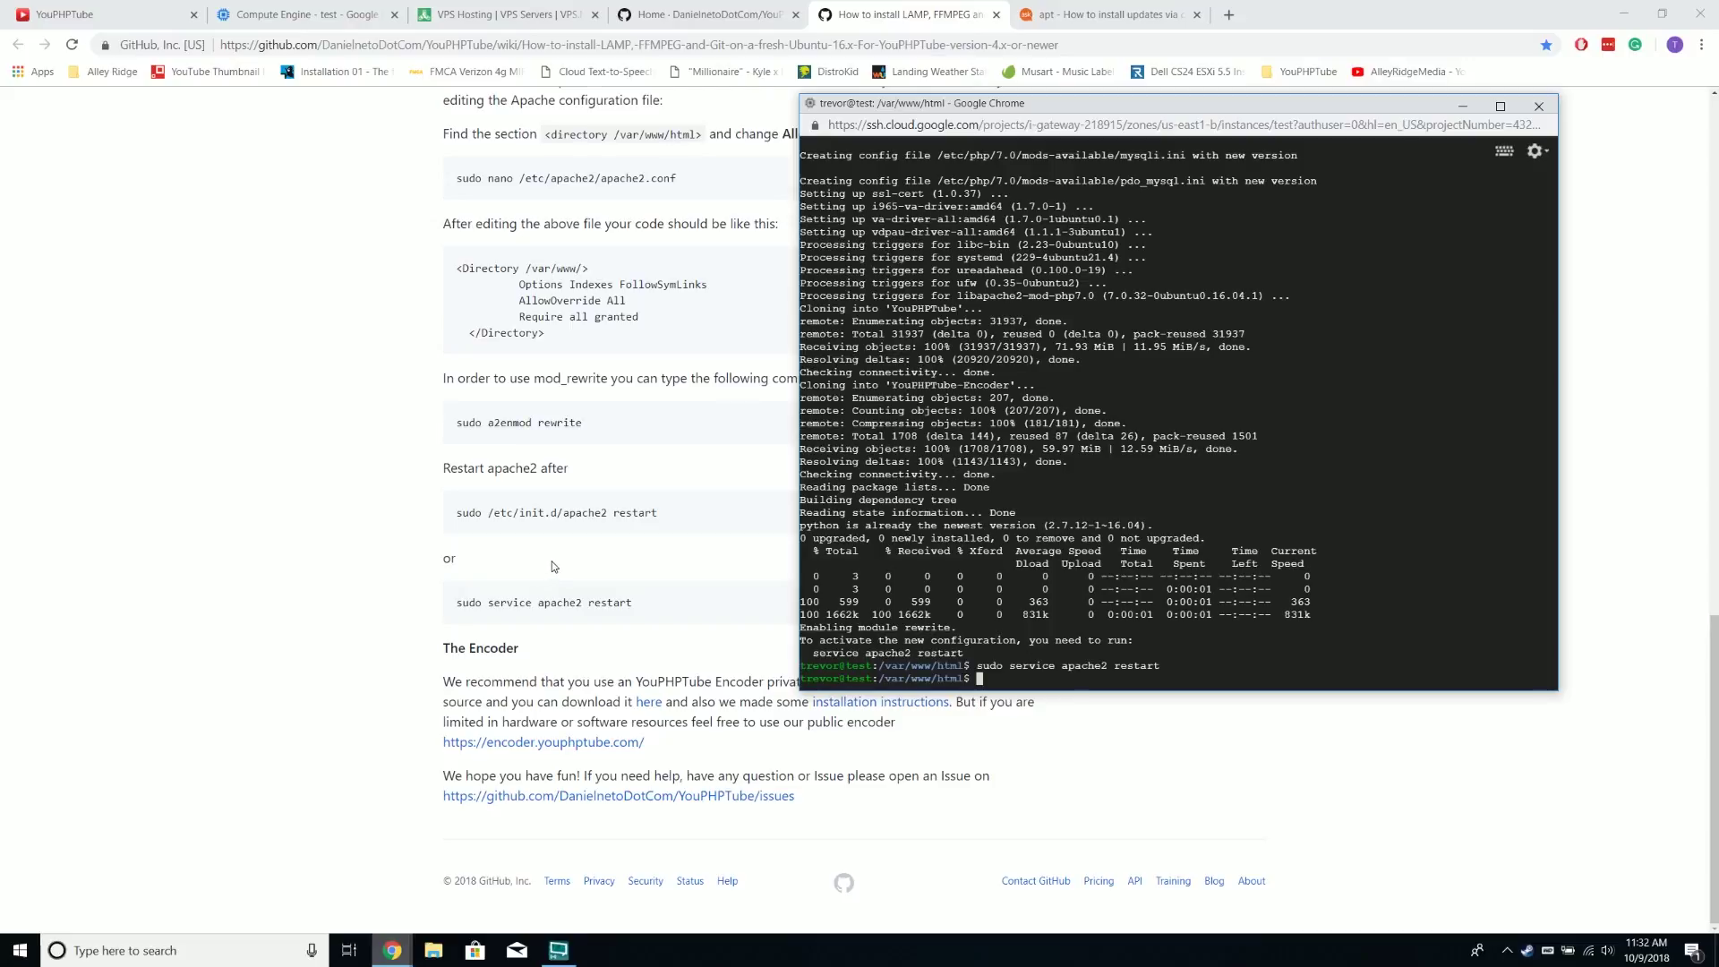
left_click(376, 7)
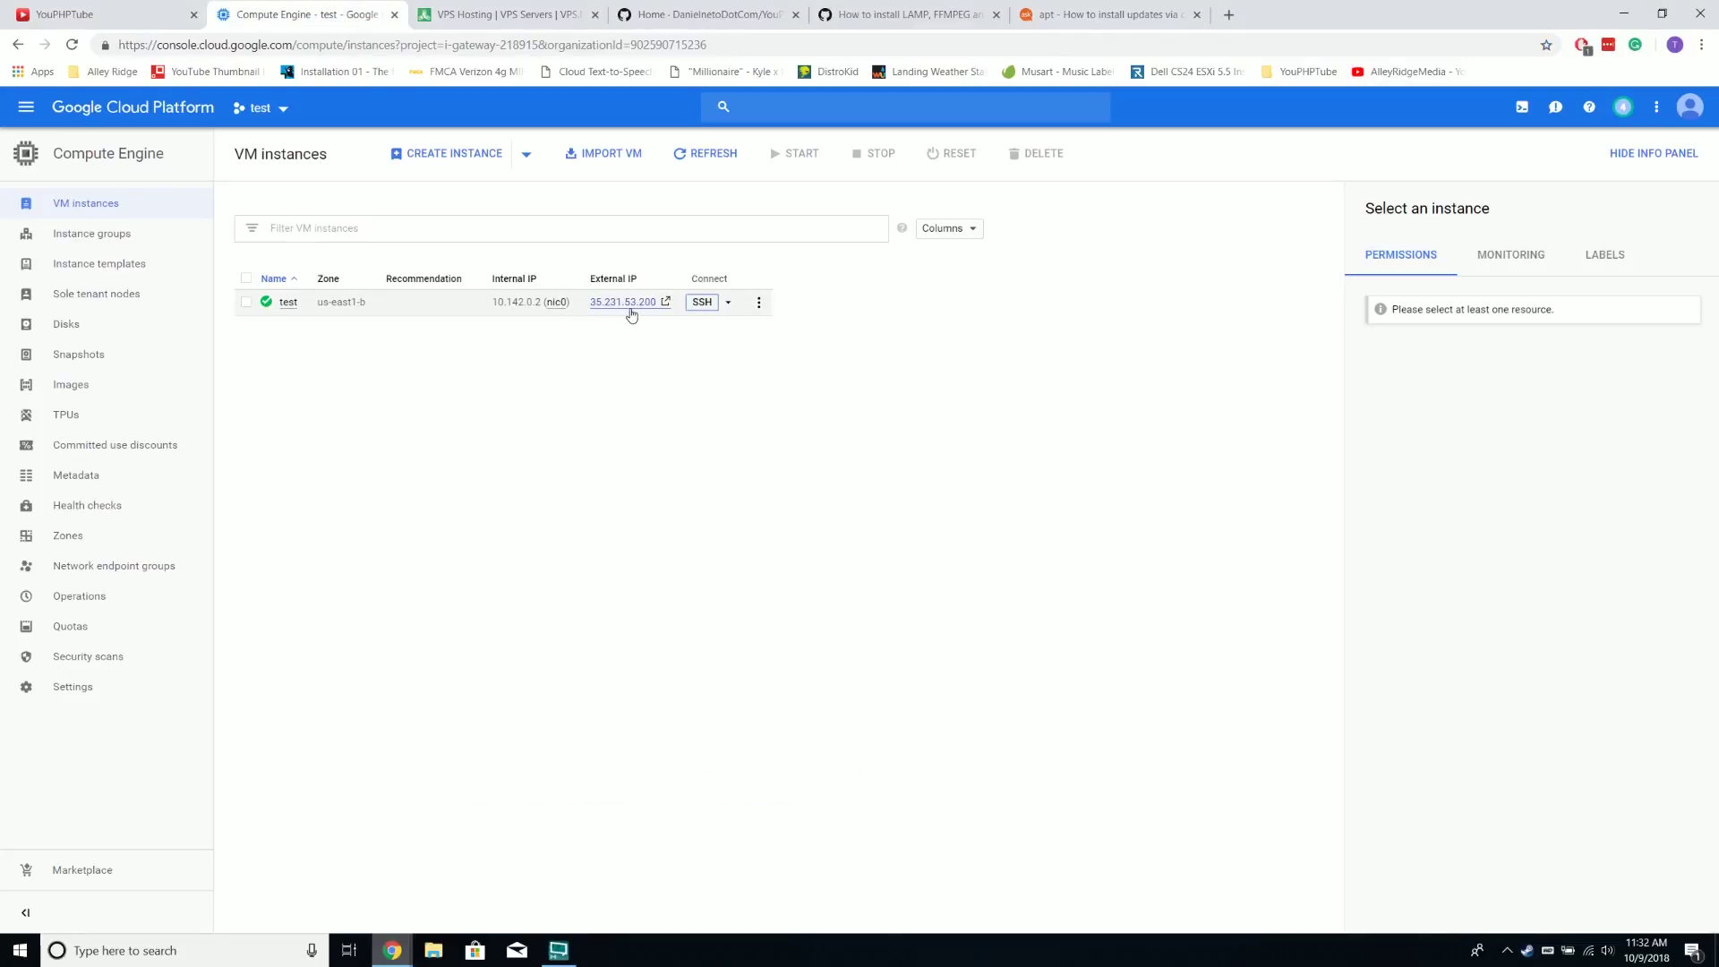
left_click(641, 306)
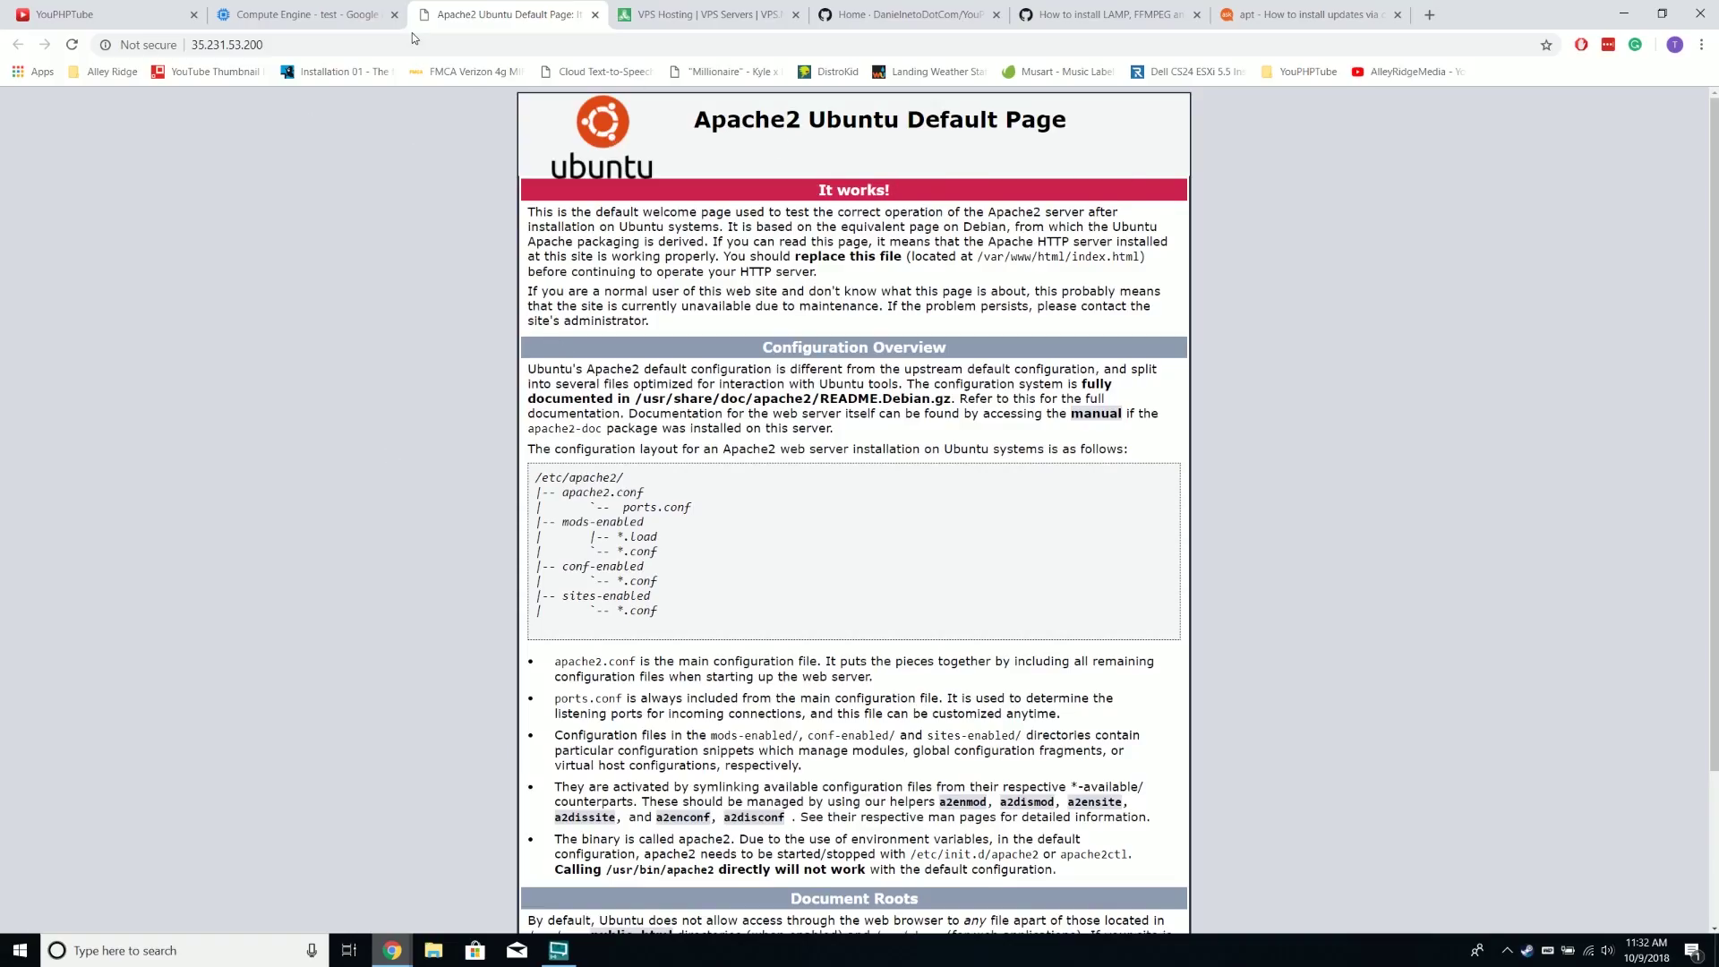
Load YouPHPTube/install/index.php and expand the fixes for videos directory, post_max_size and upload_max_filesize
left_click(364, 44)
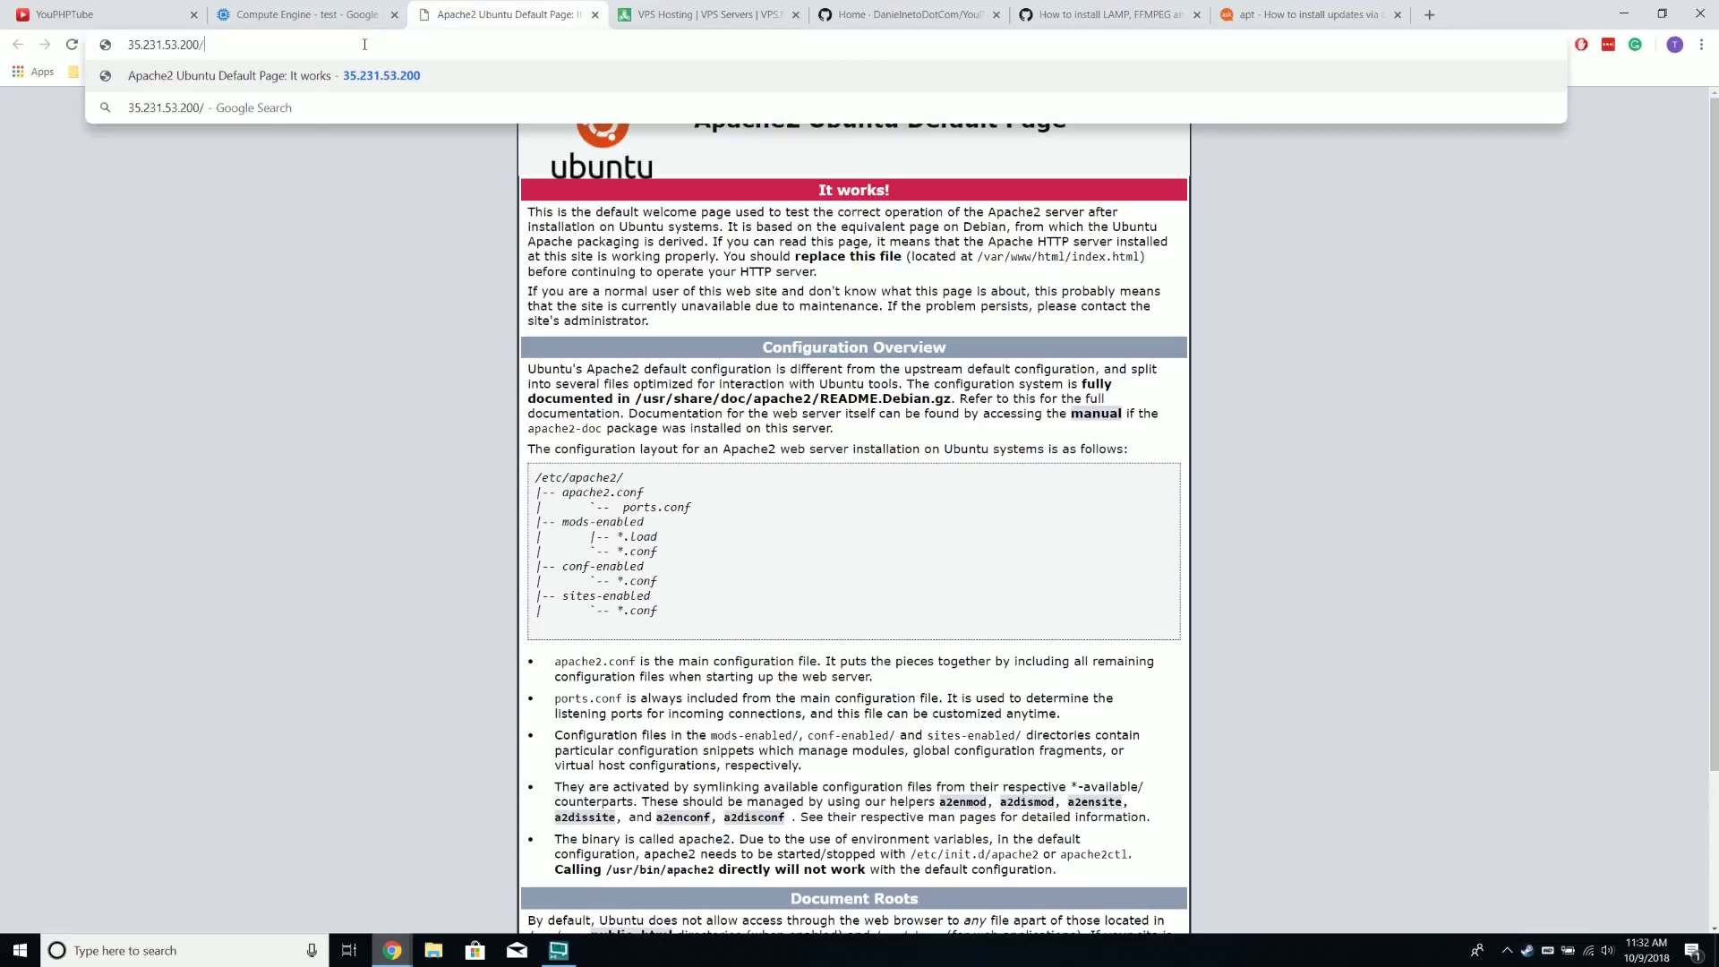
type("You")
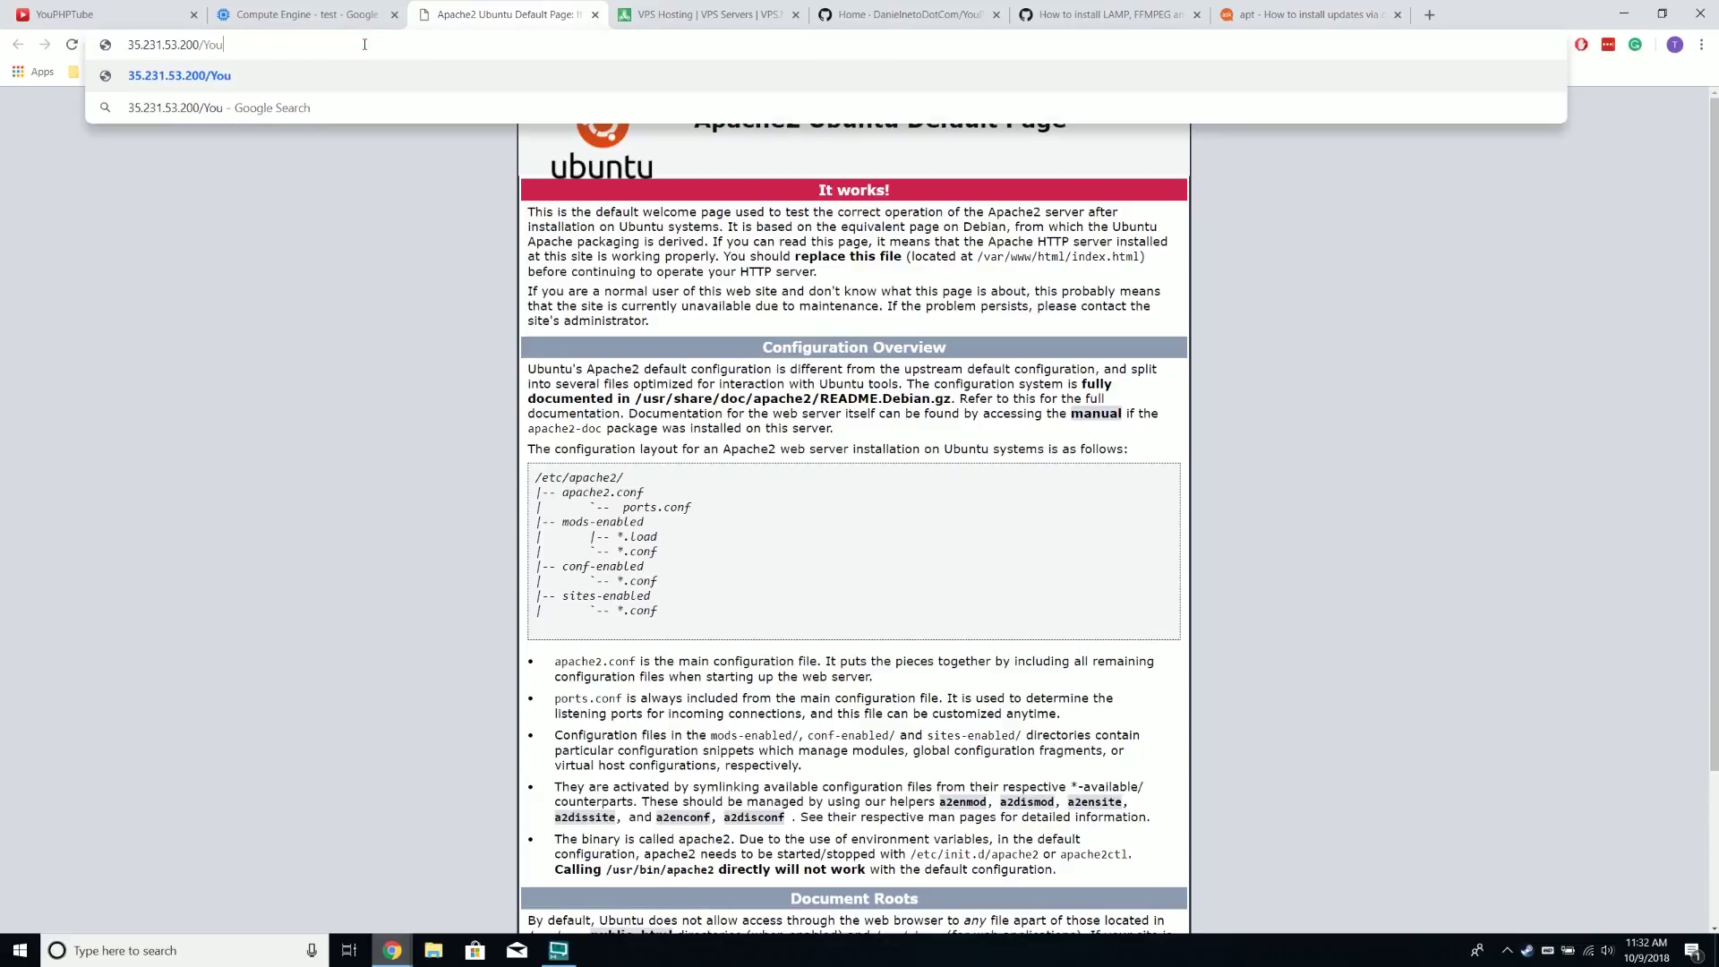
type("PHPTube/install/index.php")
key("Return")
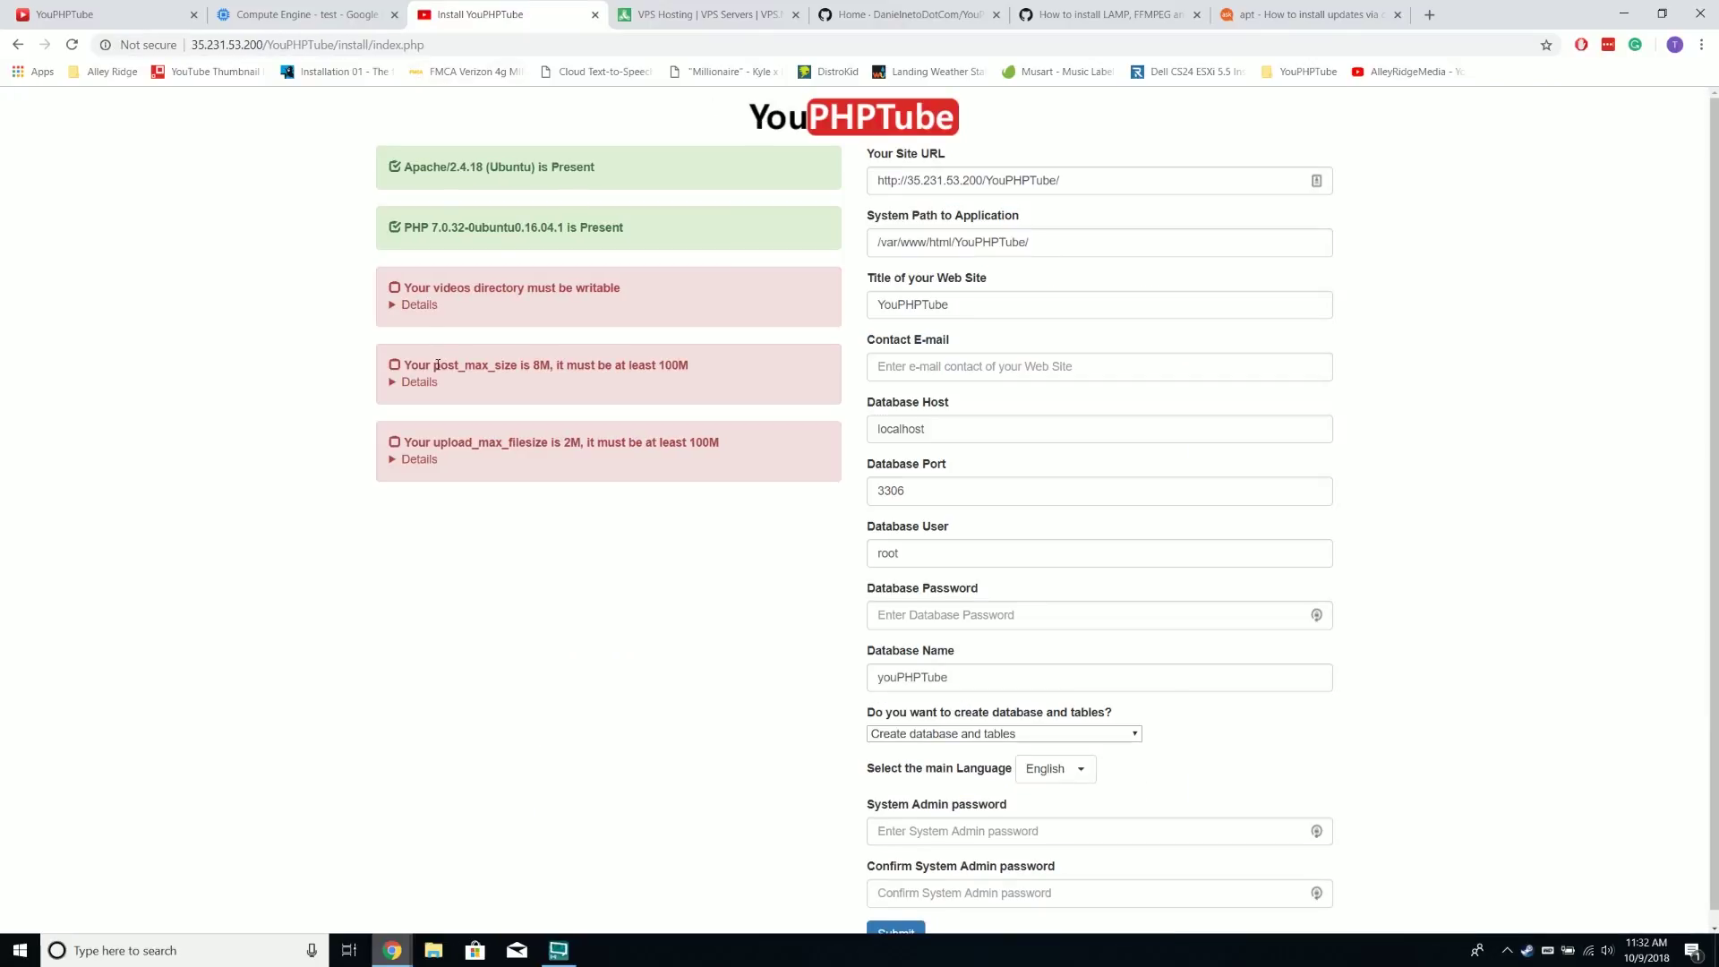
left_click(412, 305)
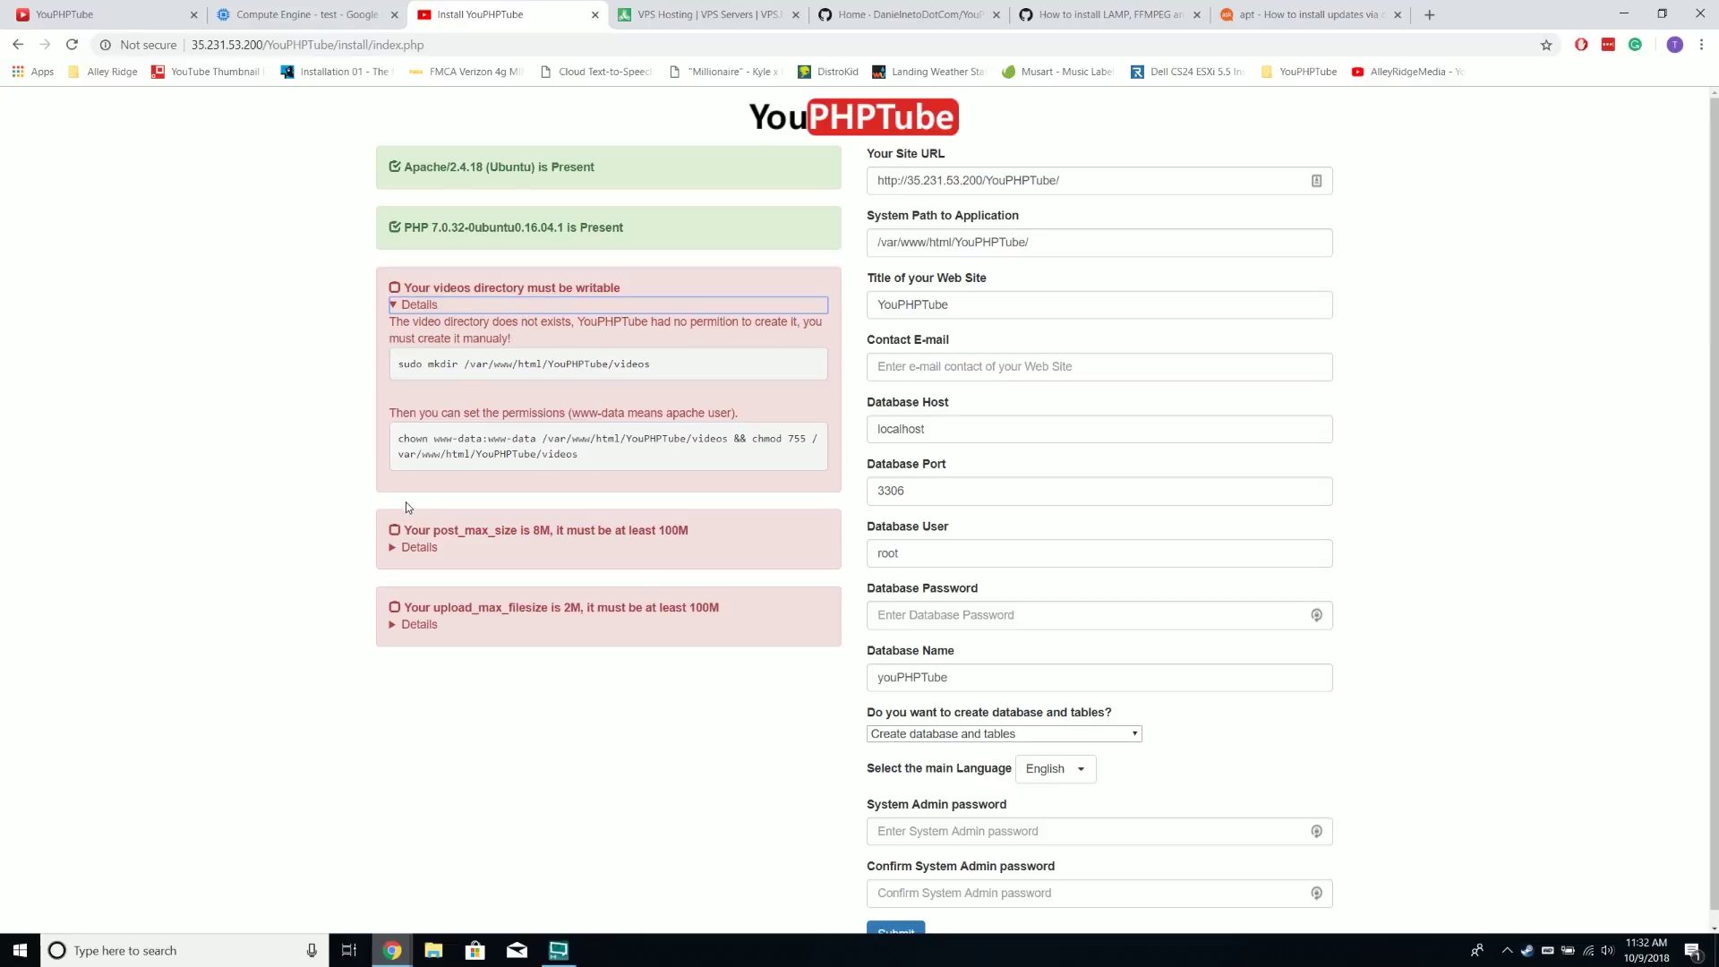
left_click(399, 547)
left_click(394, 683)
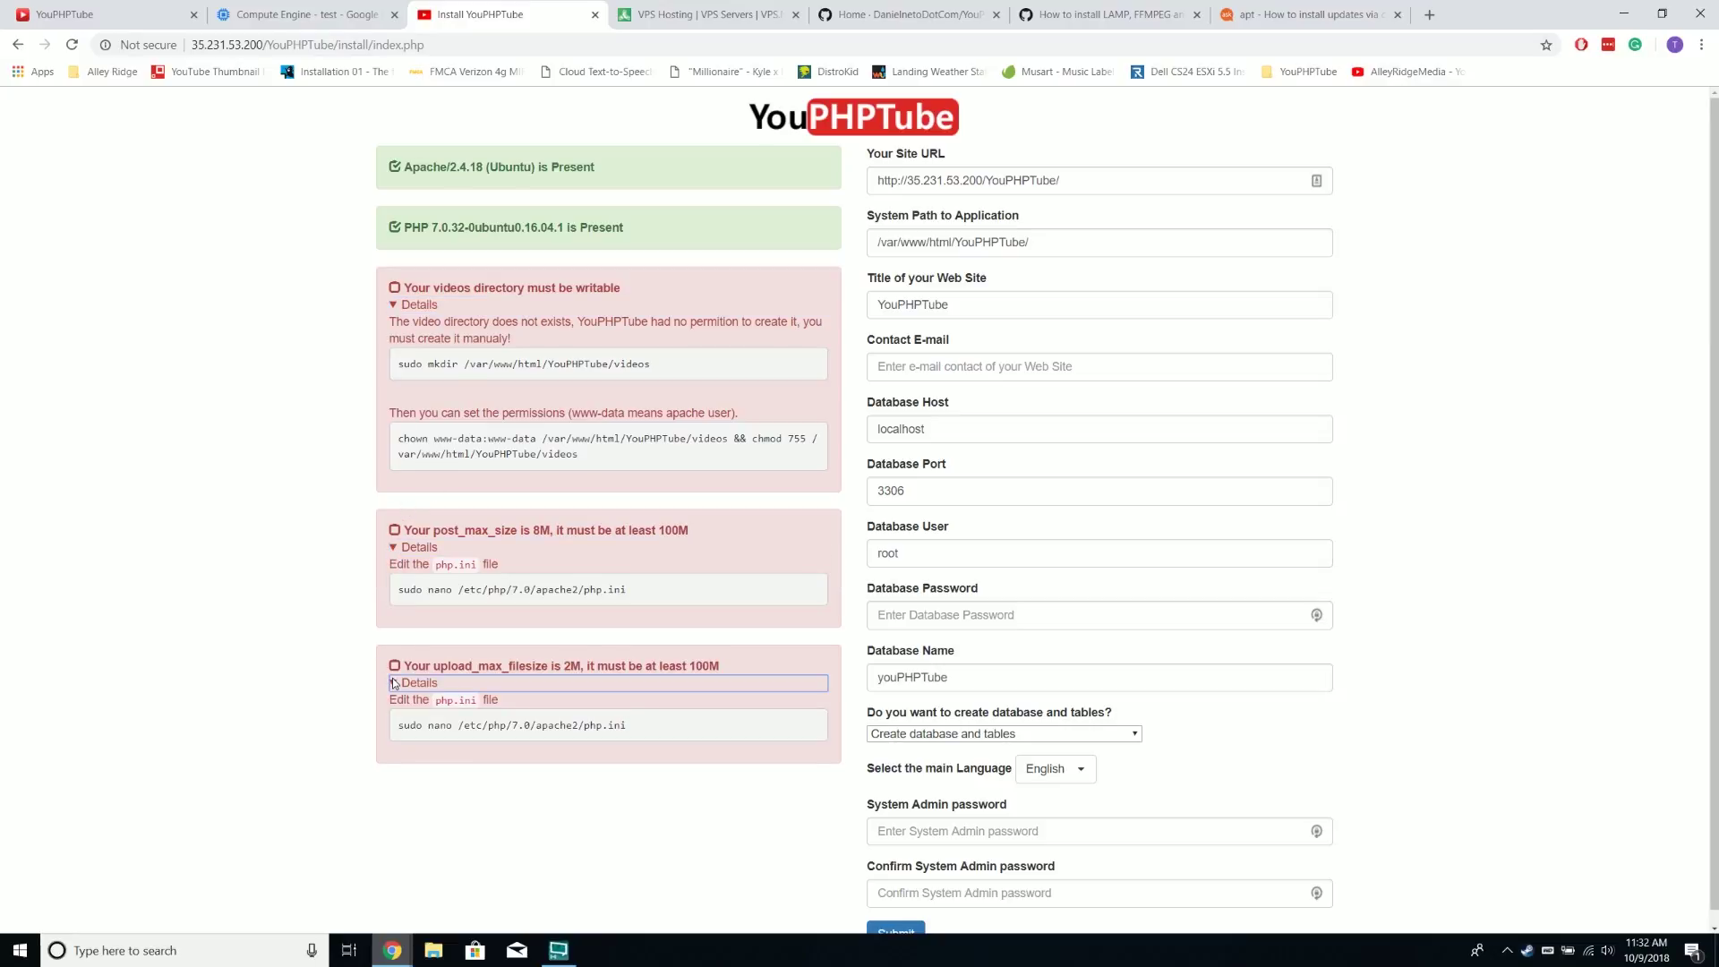
Copy the installer's mkdir command and run it in the SSH terminal to create the videos folder
triple_click(551, 363)
key("ctrl+c")
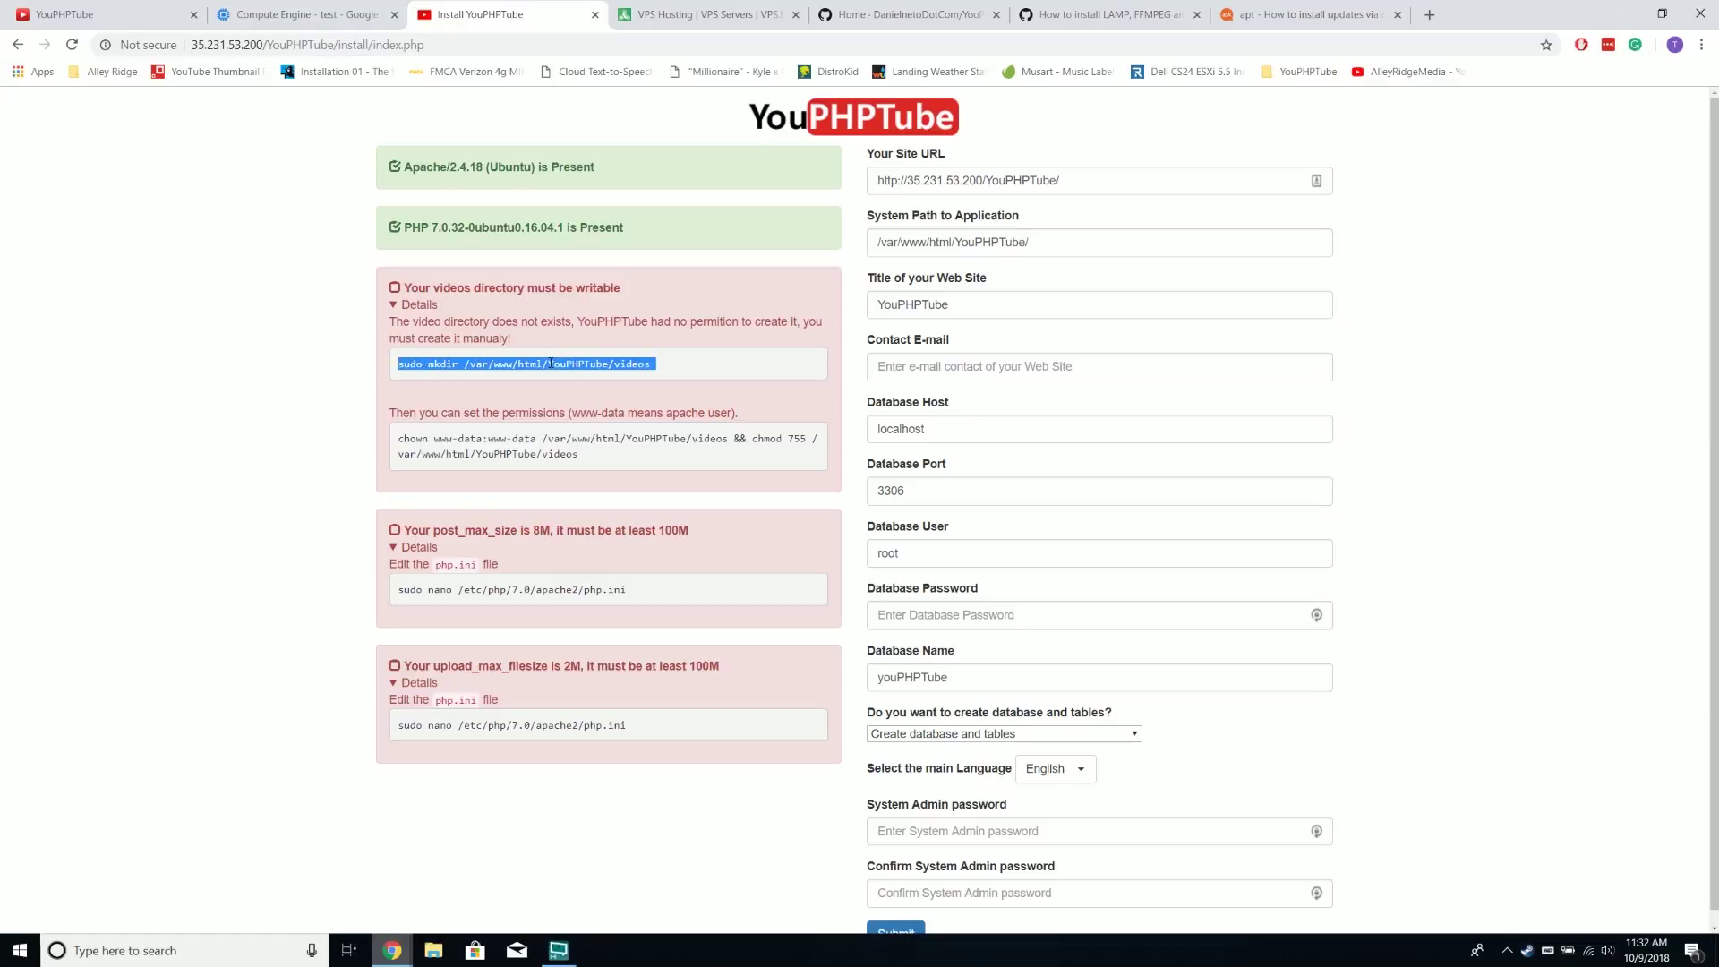
left_click(582, 375)
mouse_move(392, 950)
left_click(483, 915)
right_click(906, 104)
left_click(985, 288)
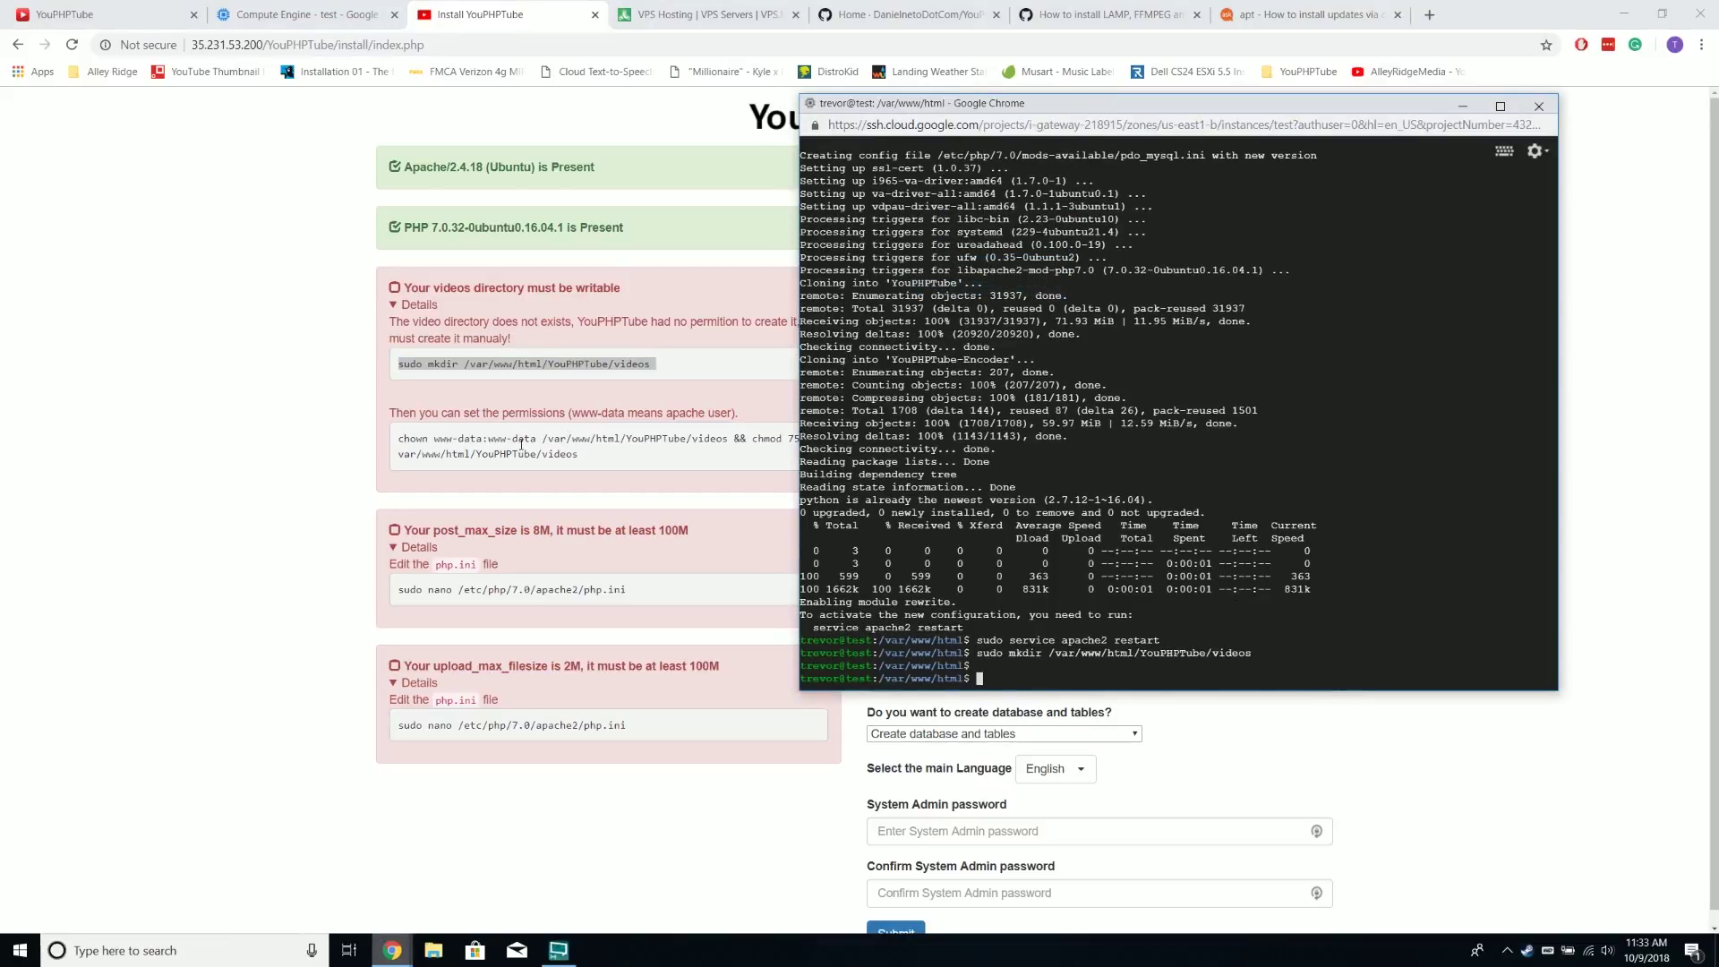
Copy the installer's chown command for the videos folder and run it in the SSH terminal
left_click(623, 401)
triple_click(522, 448)
right_click(522, 448)
left_click(550, 457)
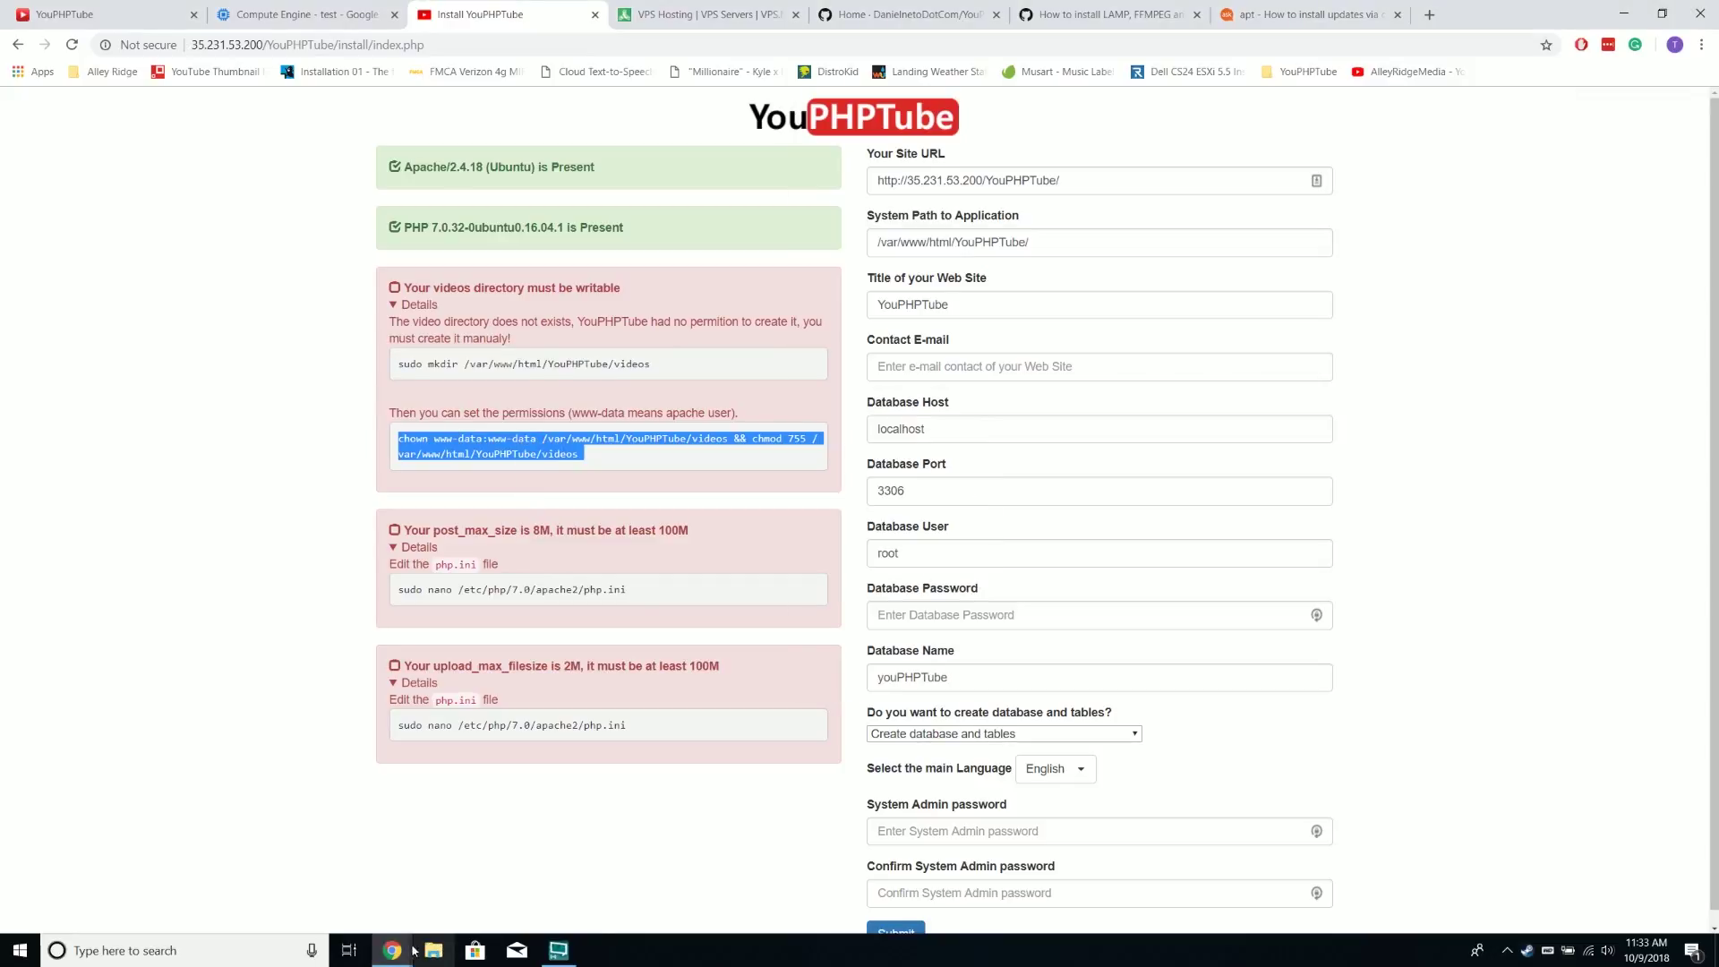
mouse_move(394, 951)
left_click(483, 864)
right_click(1119, 99)
left_click(1191, 288)
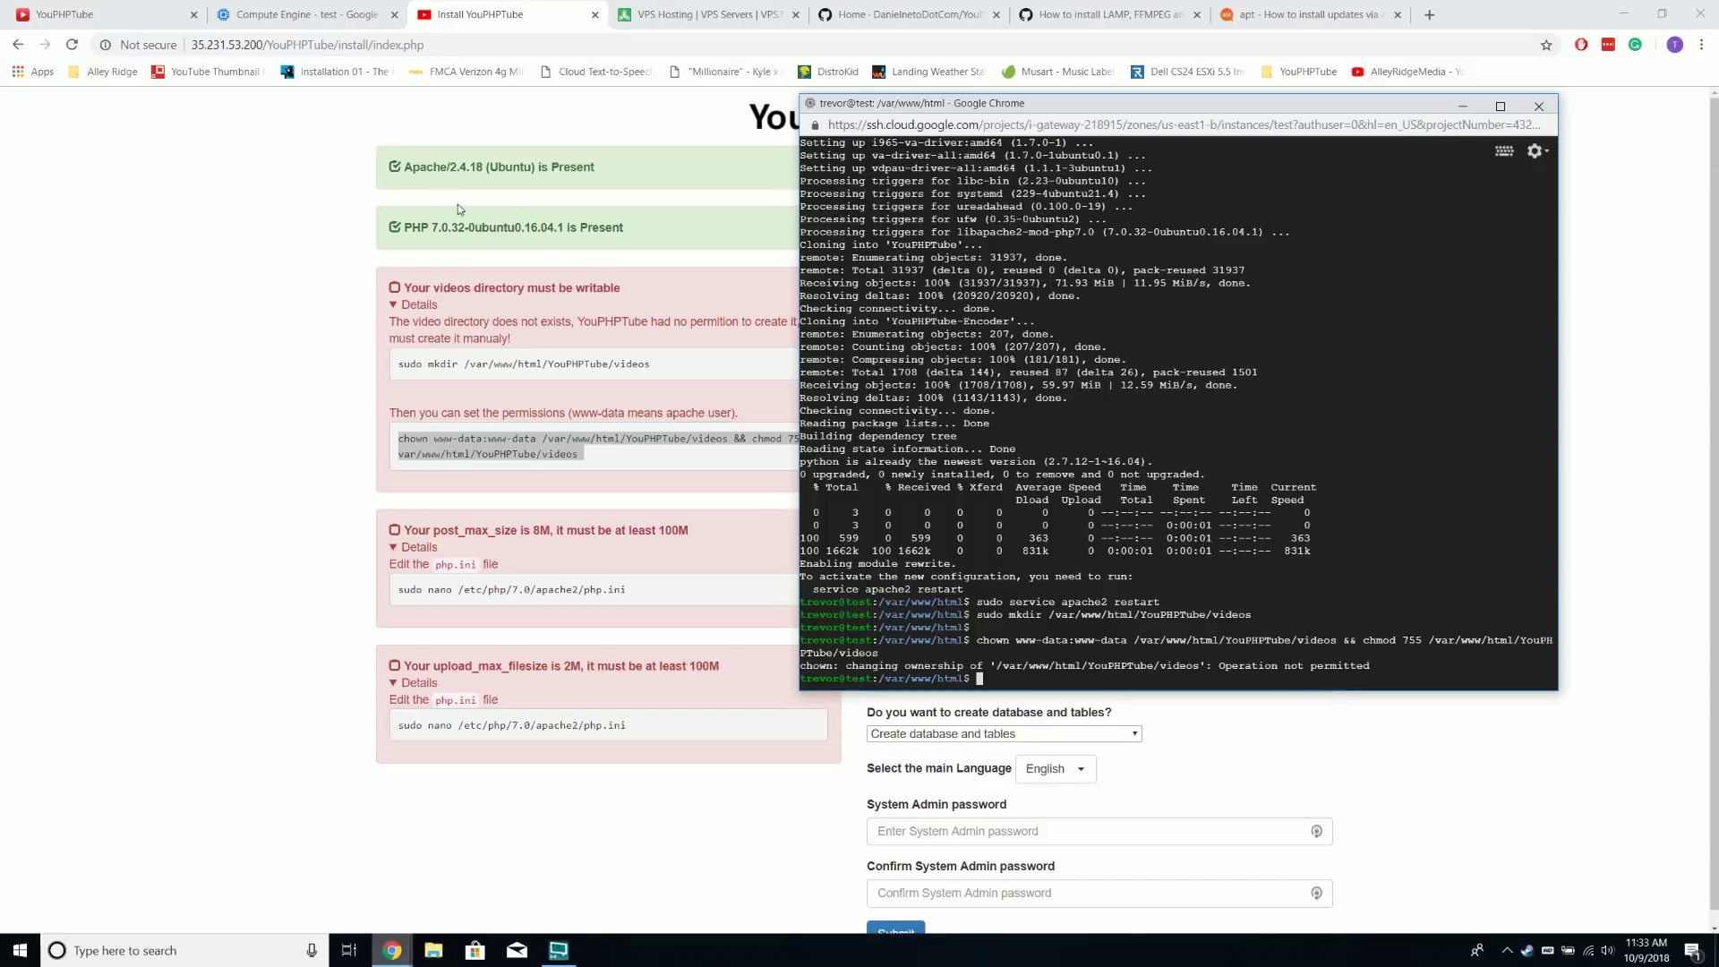
Reload the YouPHPTube install page to recheck the requirements
left_click(517, 412)
left_click_drag(397, 438, 733, 438)
left_click(686, 441)
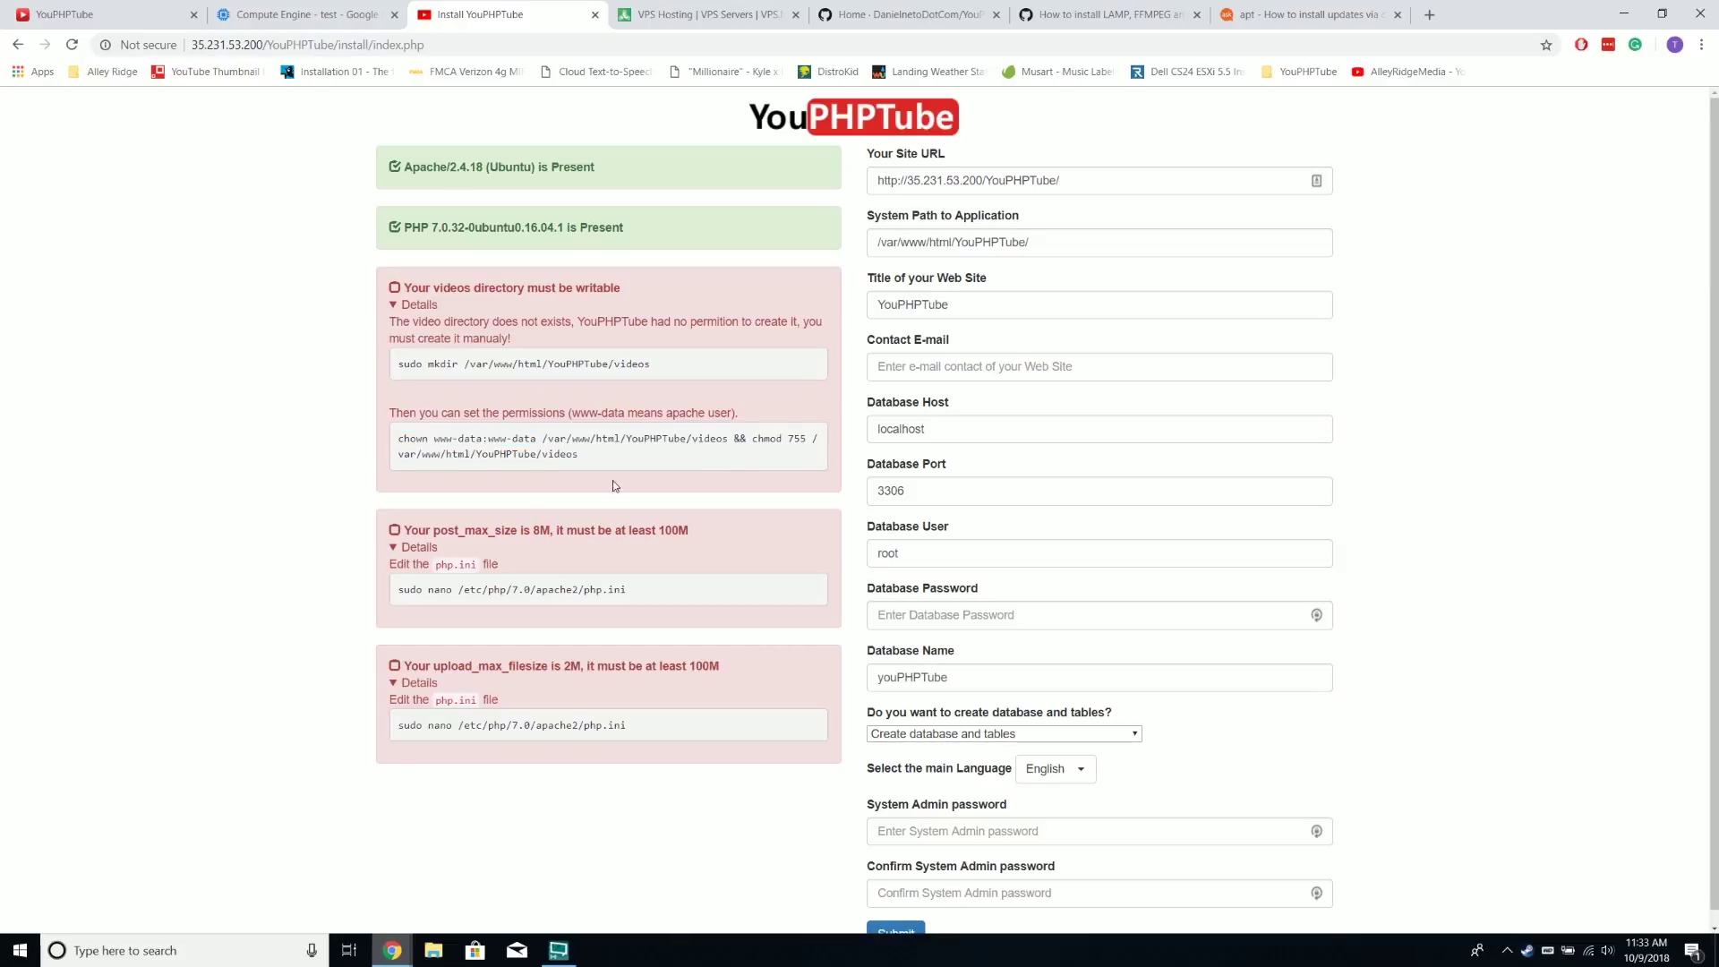
left_click(587, 52)
key("Return")
Reopen the videos directory fix and copy its chmod command, then only its chown part
left_click(437, 307)
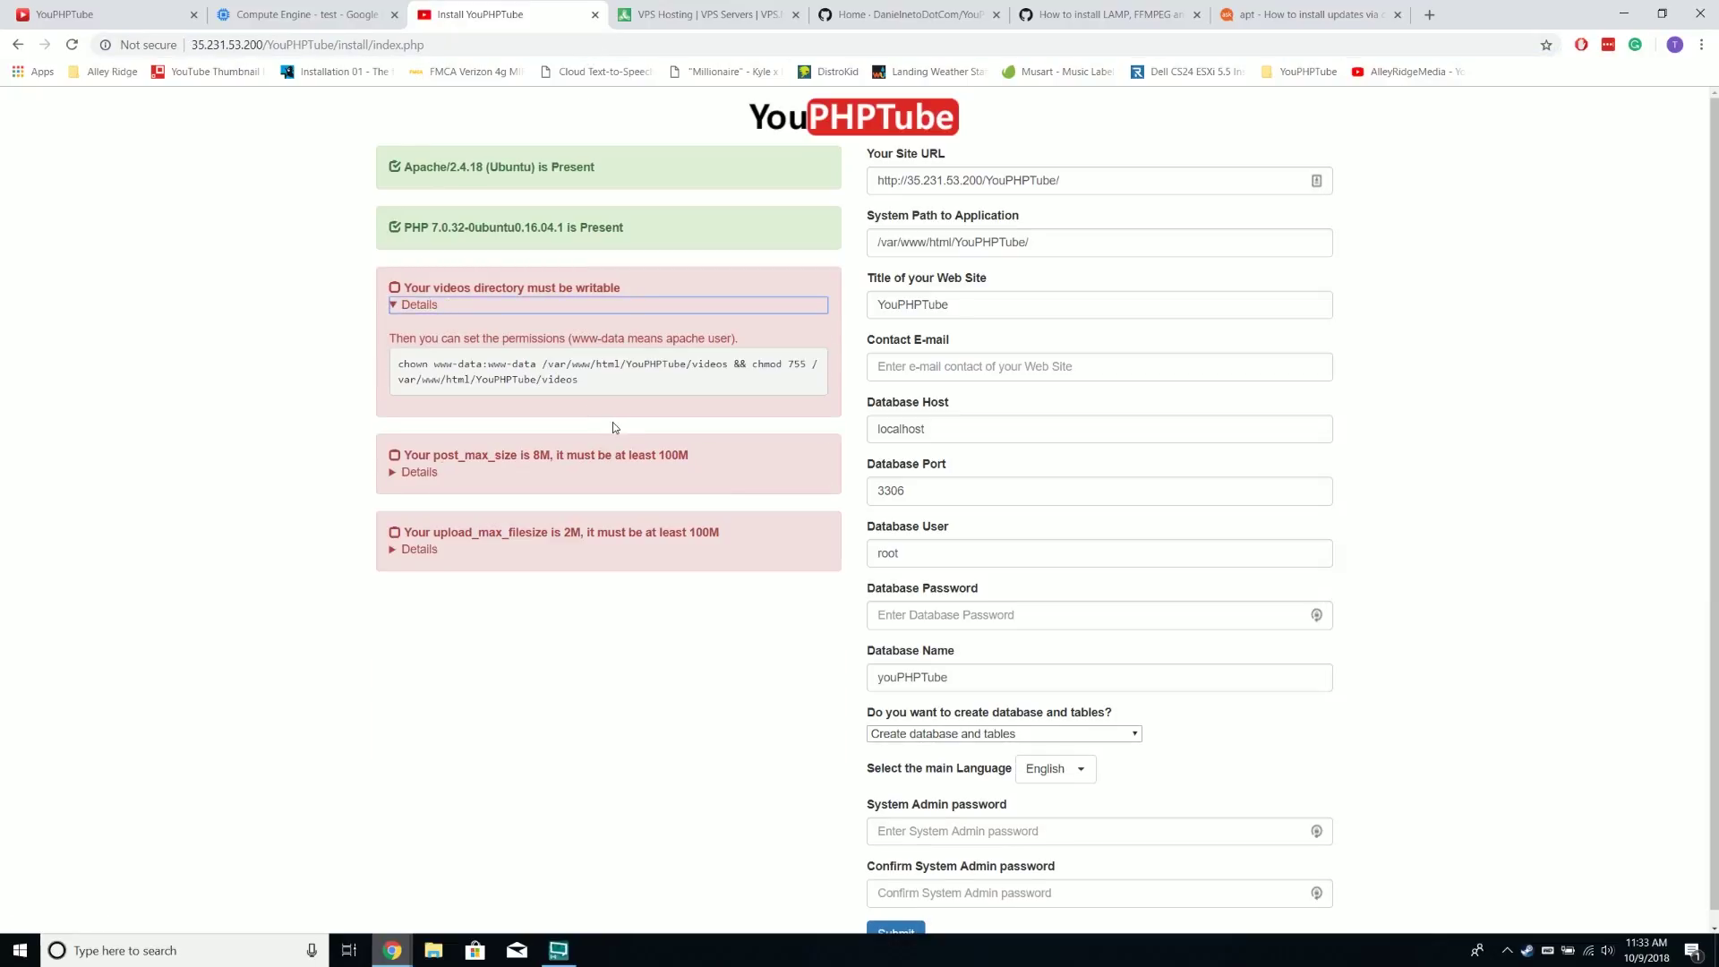
left_click_drag(396, 364, 664, 380)
left_click(799, 360)
double_click(766, 364)
left_click_drag(797, 374, 581, 377)
right_click(564, 379)
left_click(638, 394)
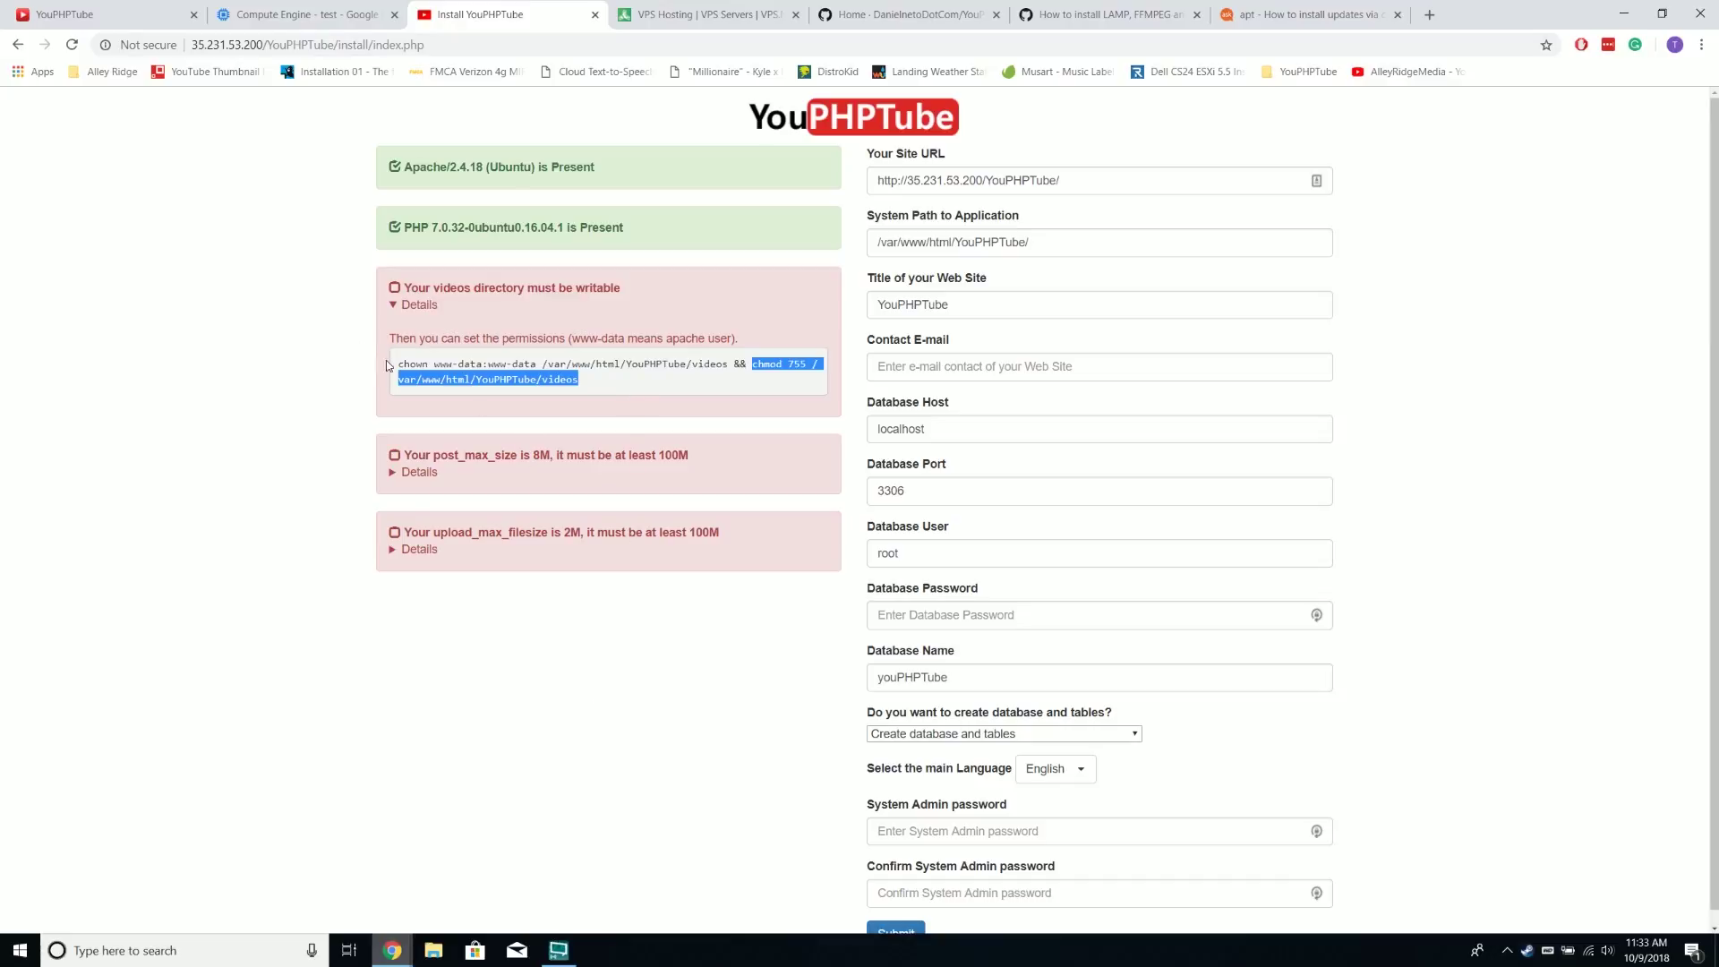
left_click_drag(391, 366, 727, 358)
right_click(727, 358)
left_click(752, 373)
mouse_move(555, 958)
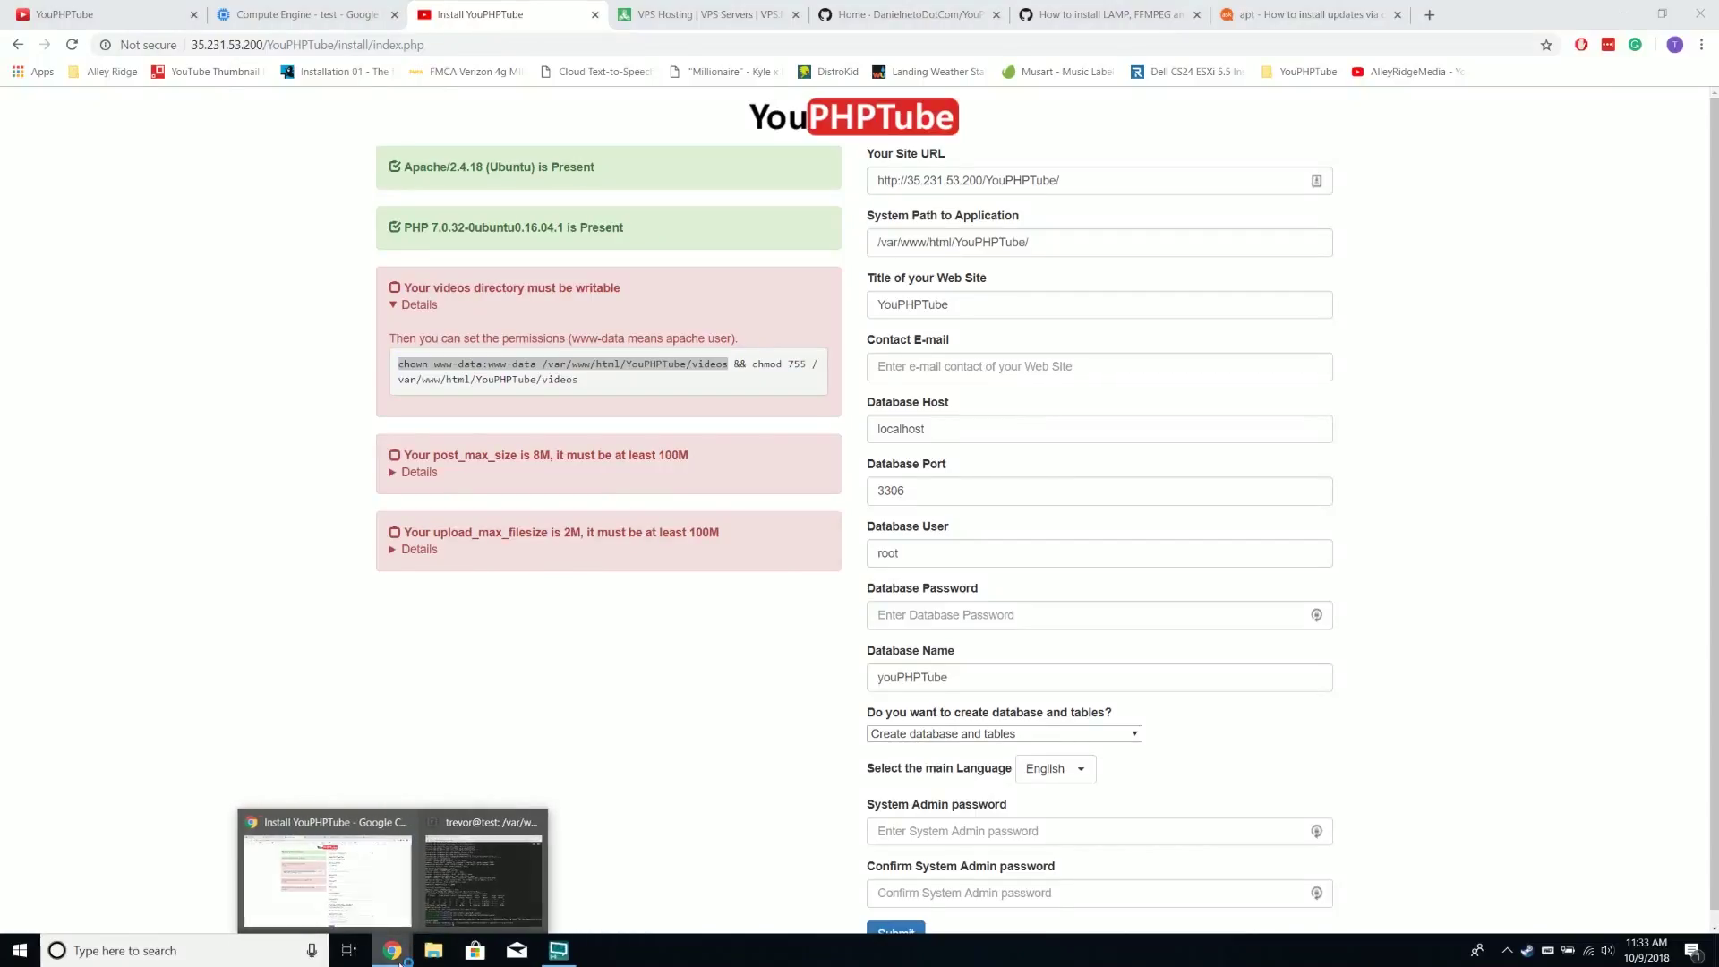
left_click(488, 864)
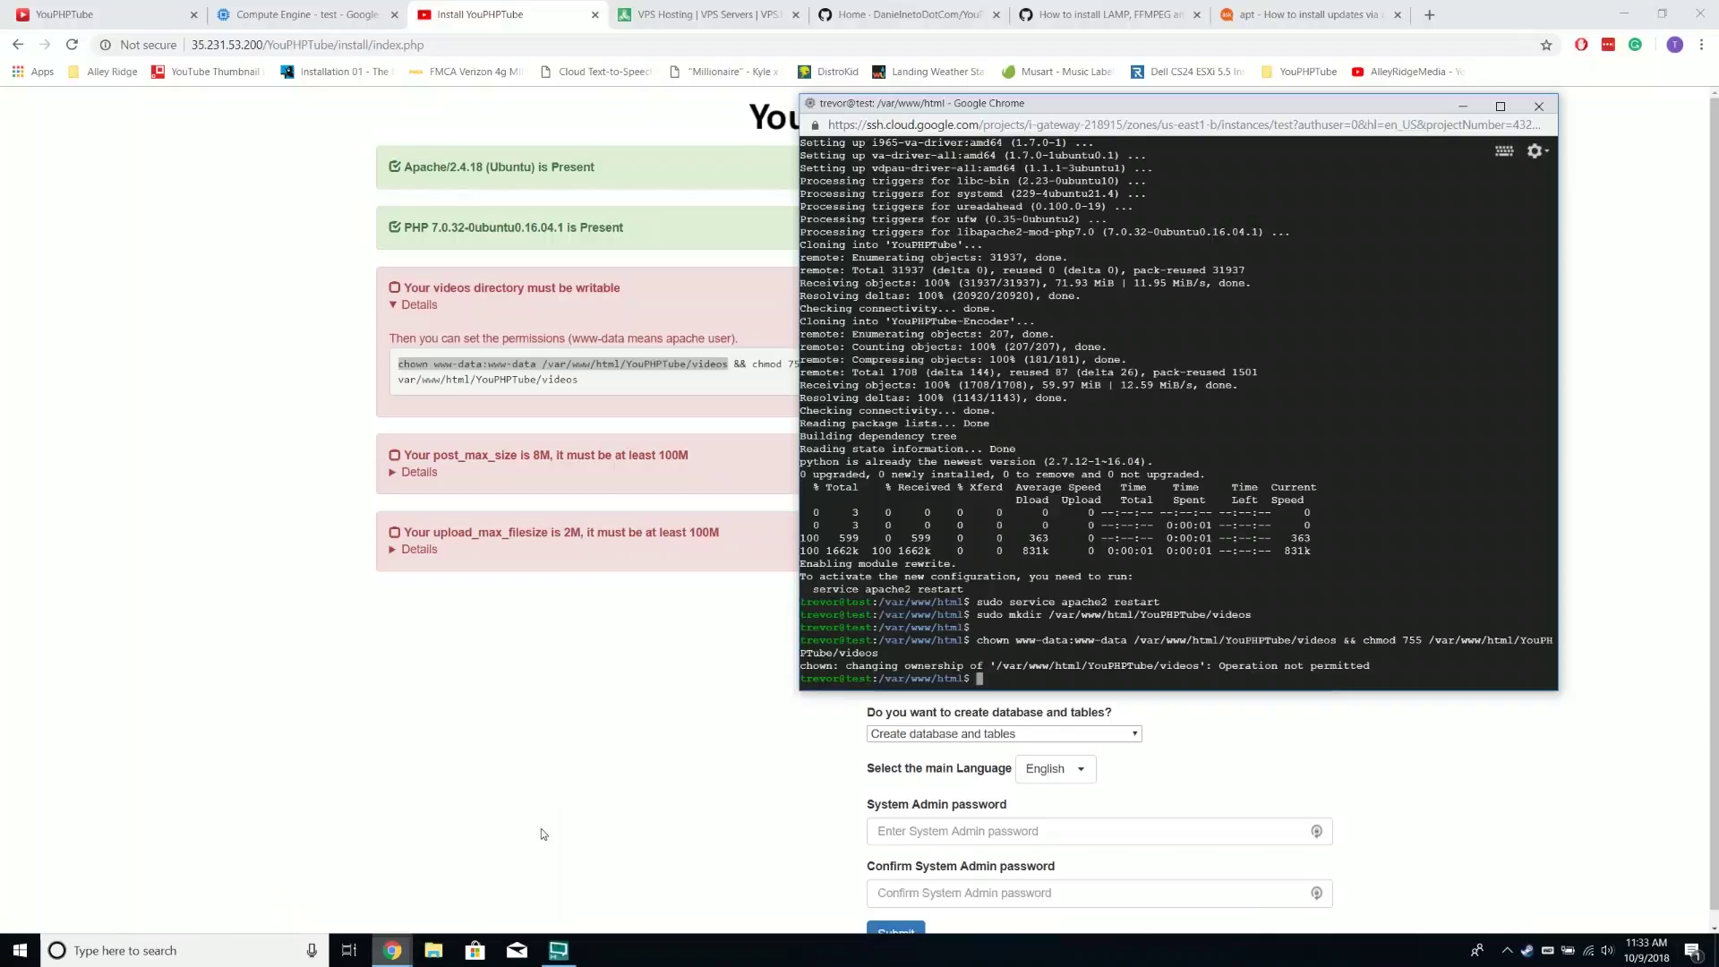
Paste the chown command into Notepad and replace the www-data owner with the login username
left_click(30, 947)
type("notepad")
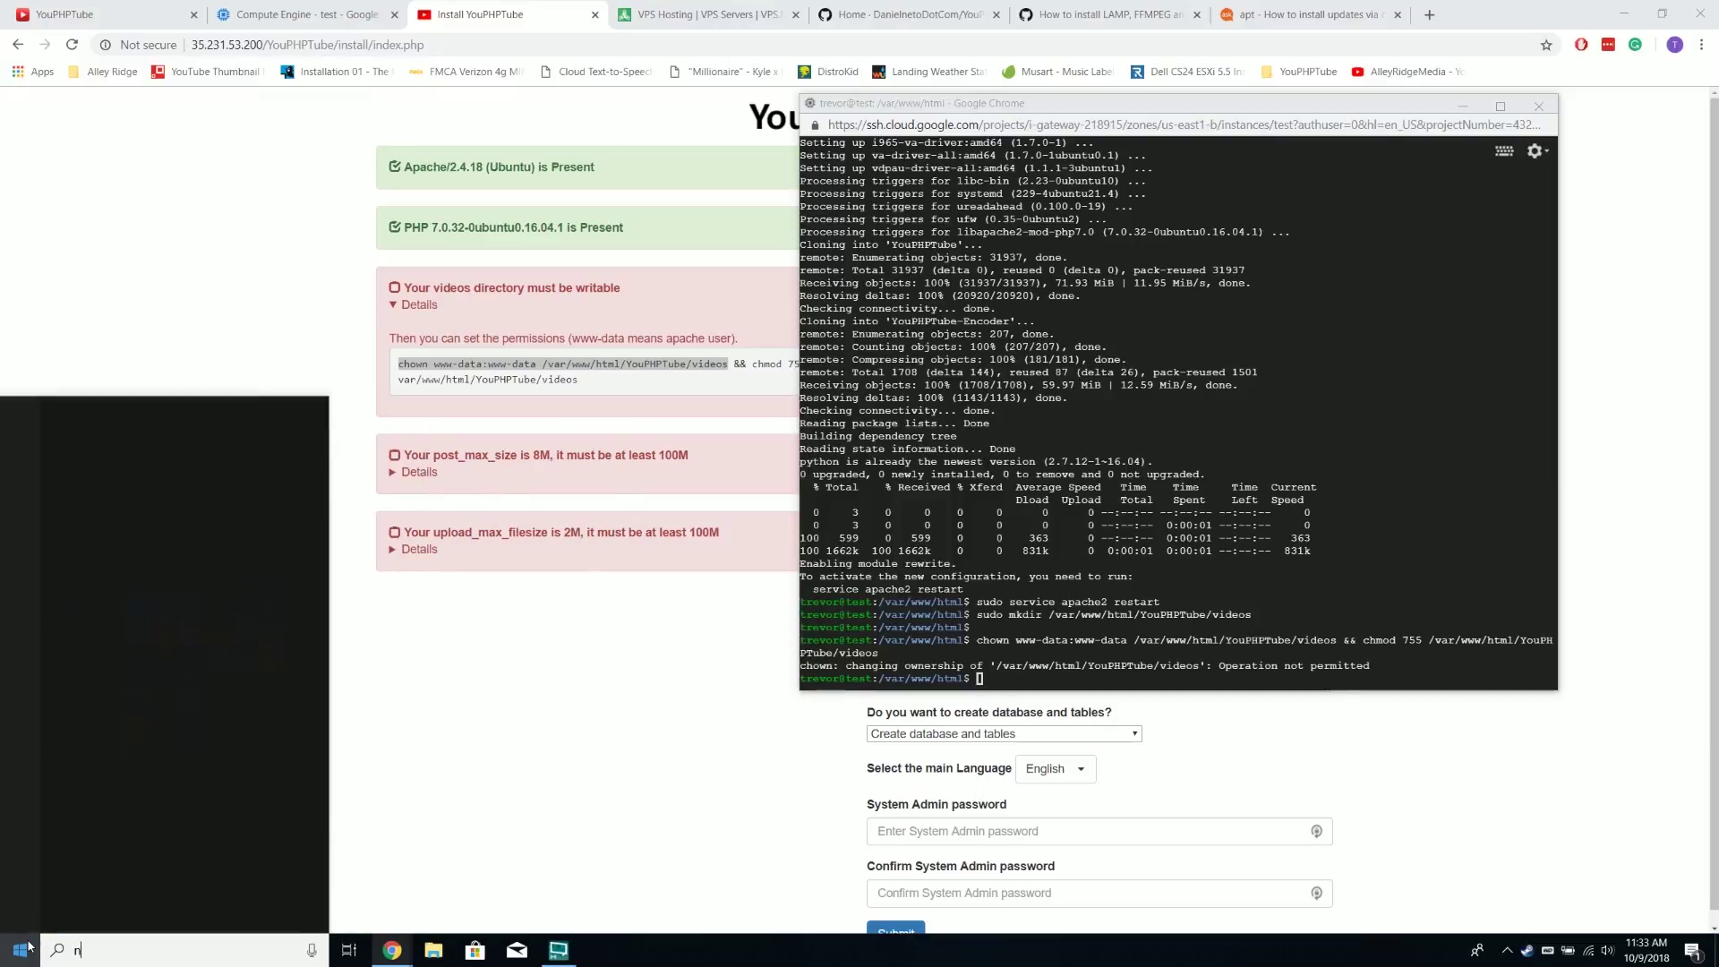
key("Return")
key("ctrl+v")
left_click(468, 140)
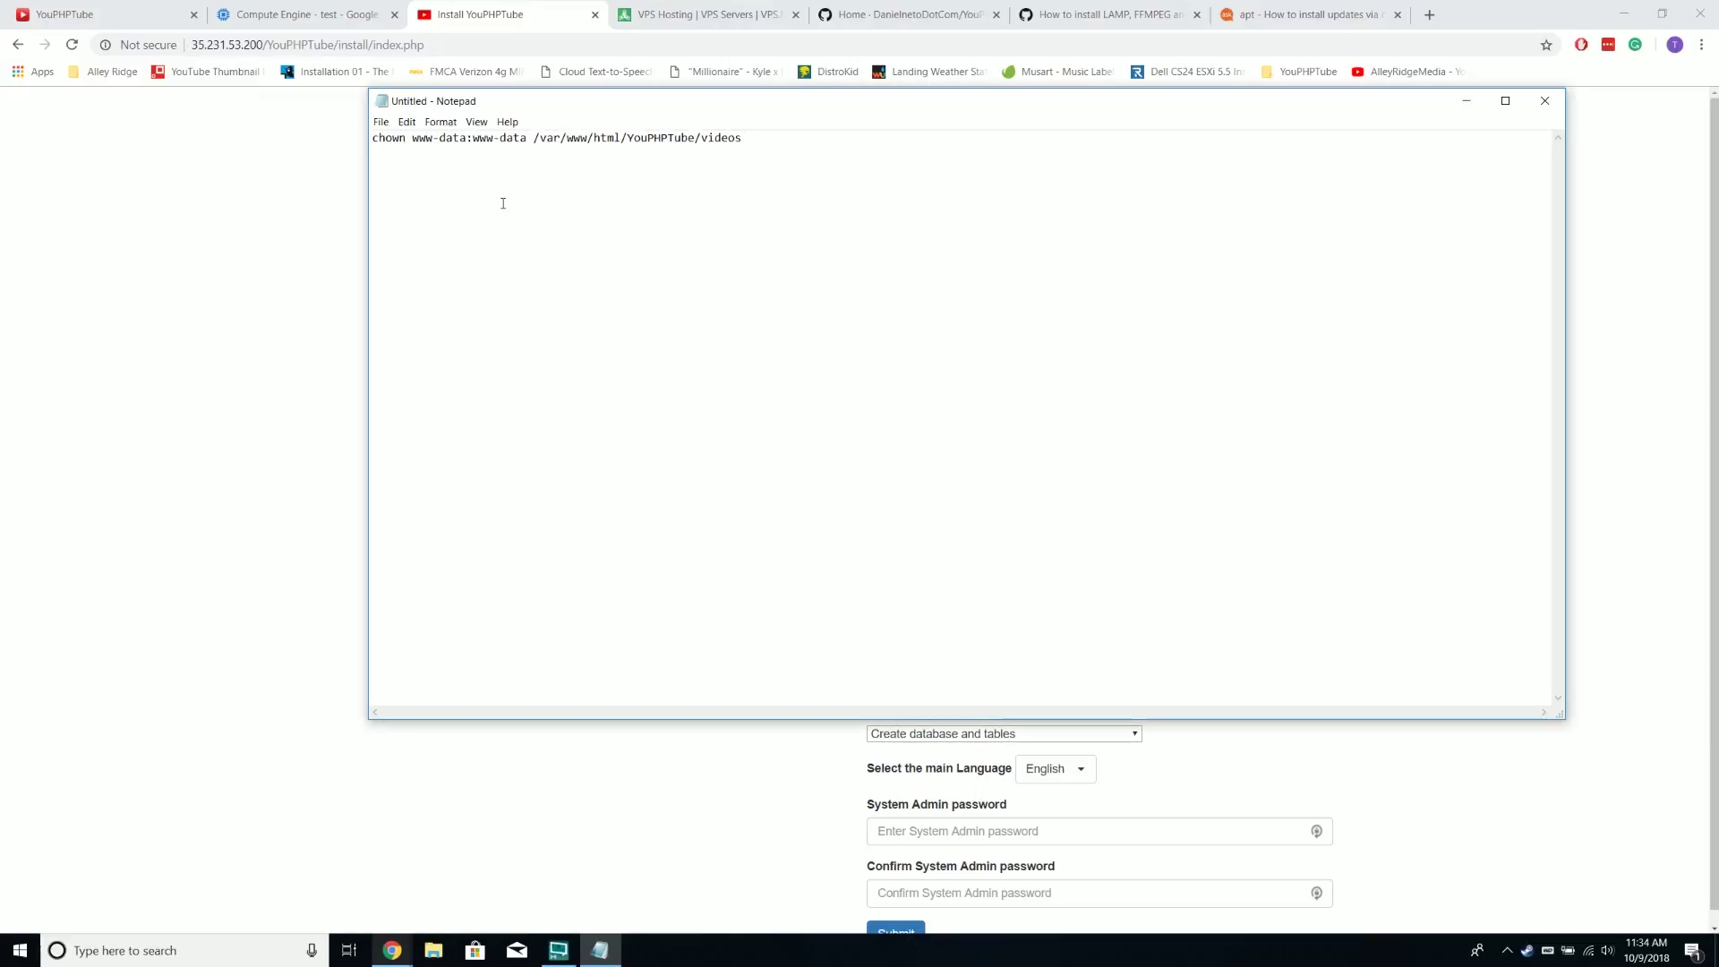
key("BackSpace")
key("BackSpace")
key("BackSpace")
key("BackSpace")
key("BackSpace")
key("BackSpace")
key("BackSpace")
key("BackSpace")
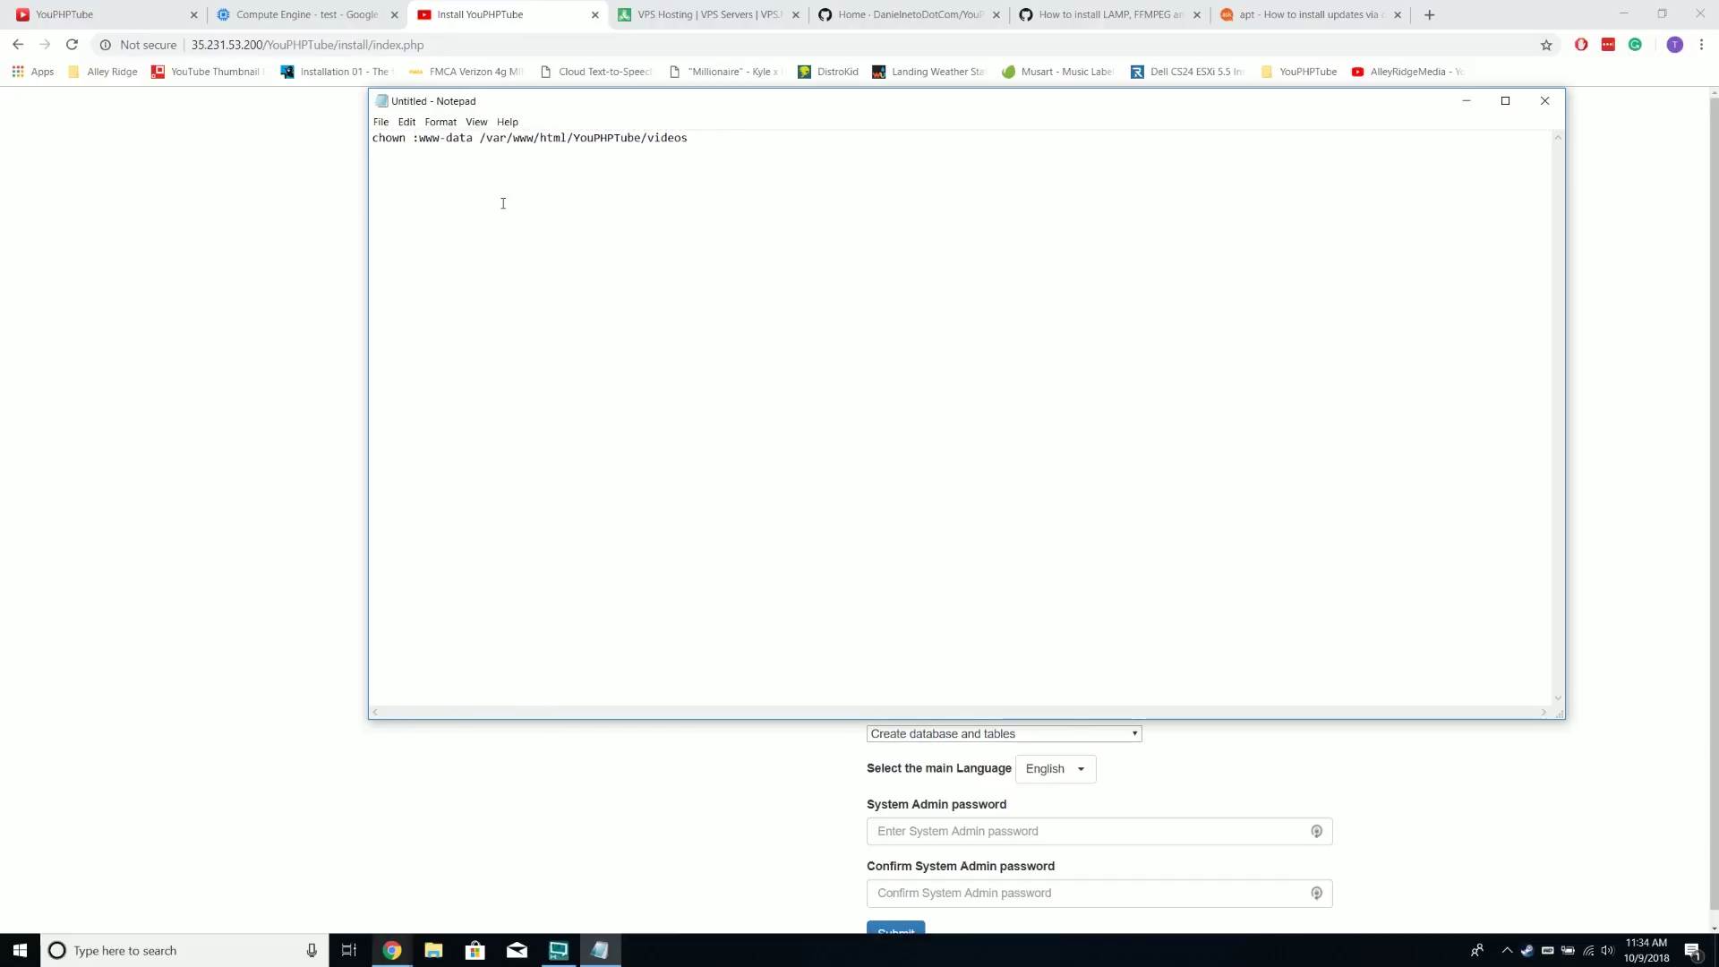
type("trevor")
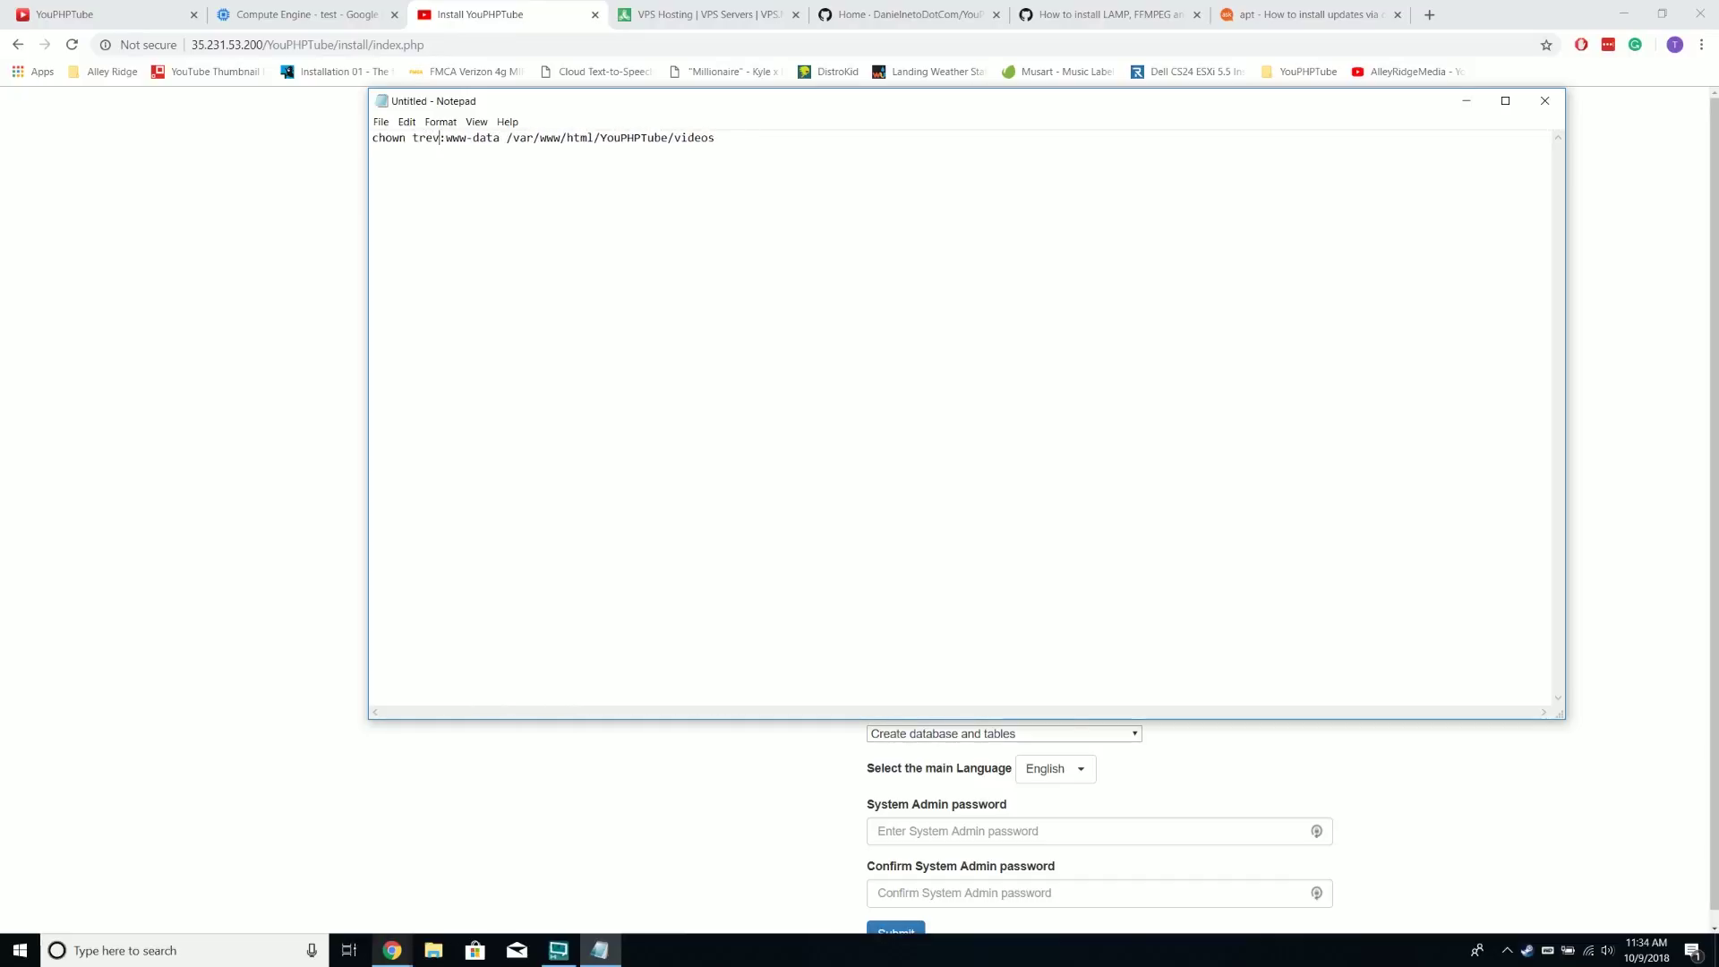
Replace the www-data group with the login username too and run the edited chown over SSH
left_click(562, 881)
left_click(611, 353)
left_click_drag(455, 139, 480, 139)
type("trevor")
left_click_drag(715, 139, 356, 145)
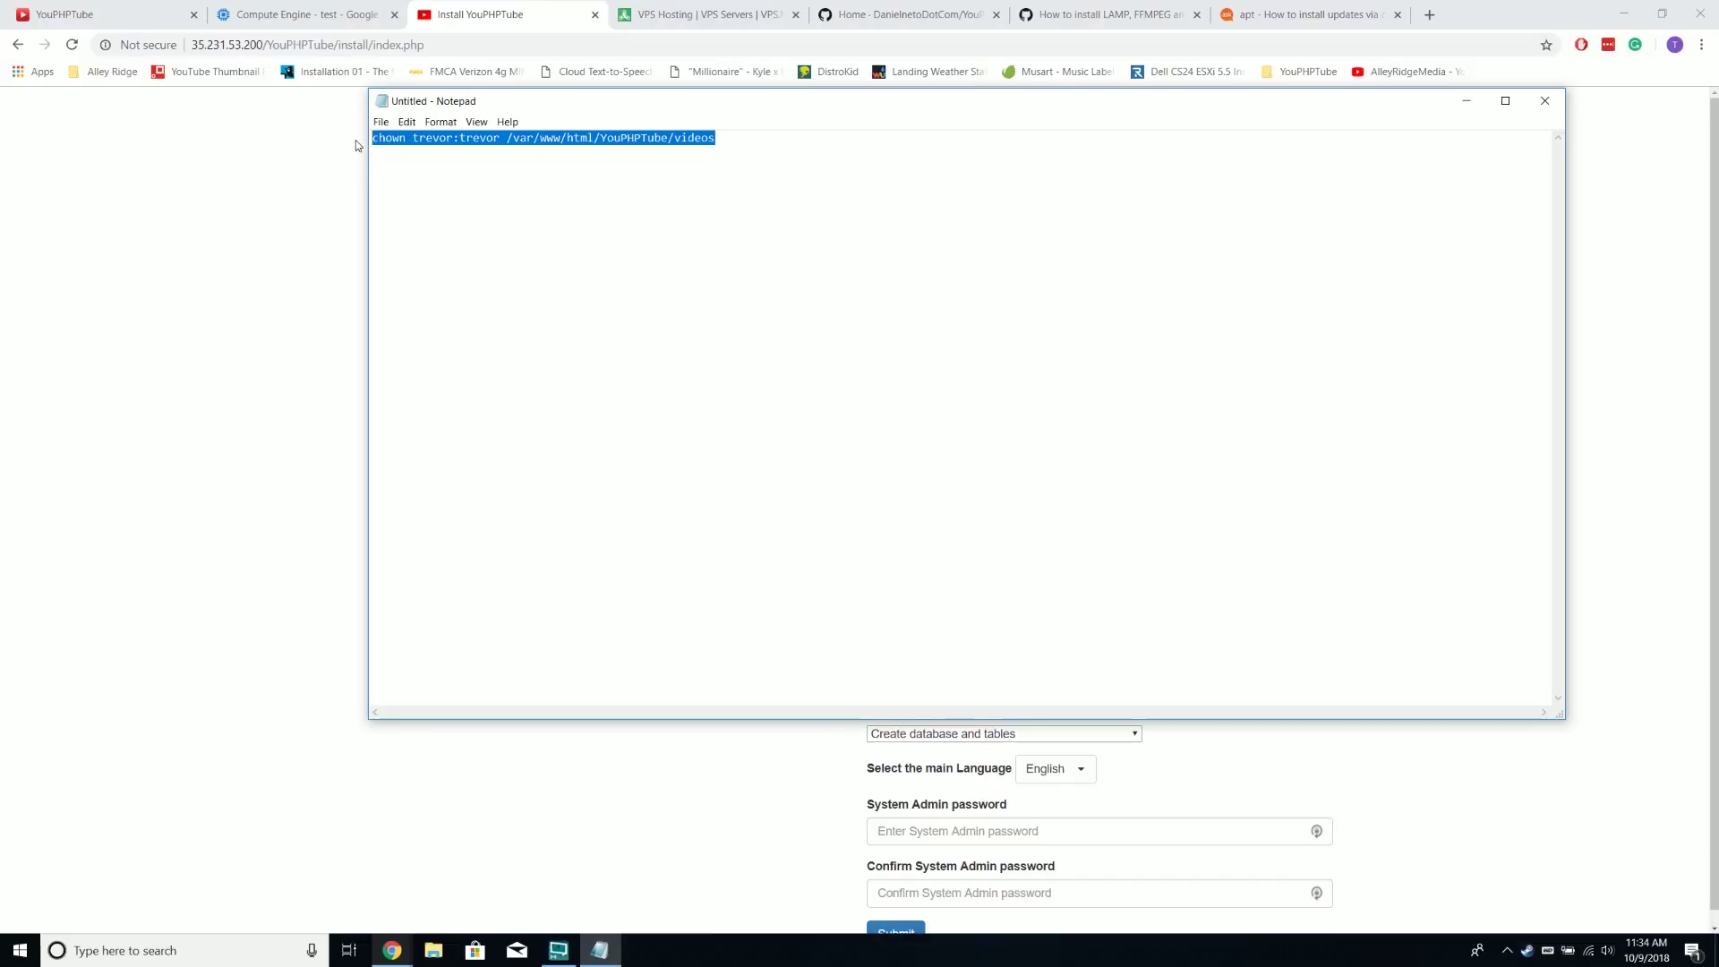
key("ctrl+c")
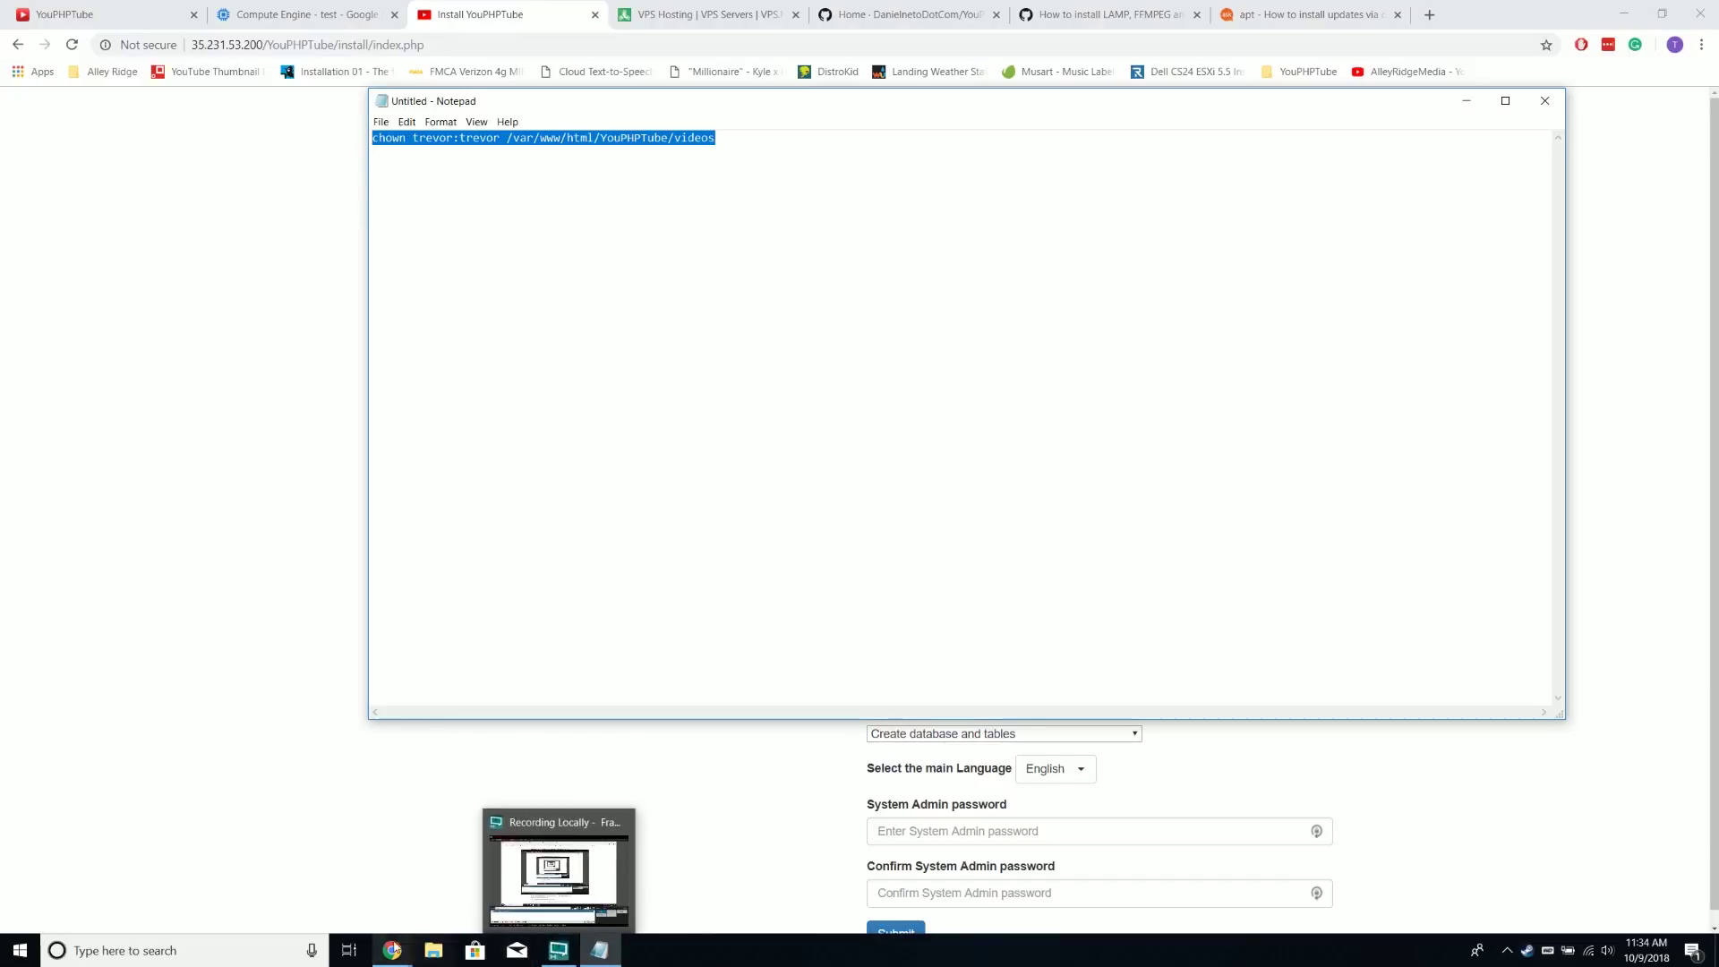
left_click(560, 877)
key("ctrl+v")
key("Return")
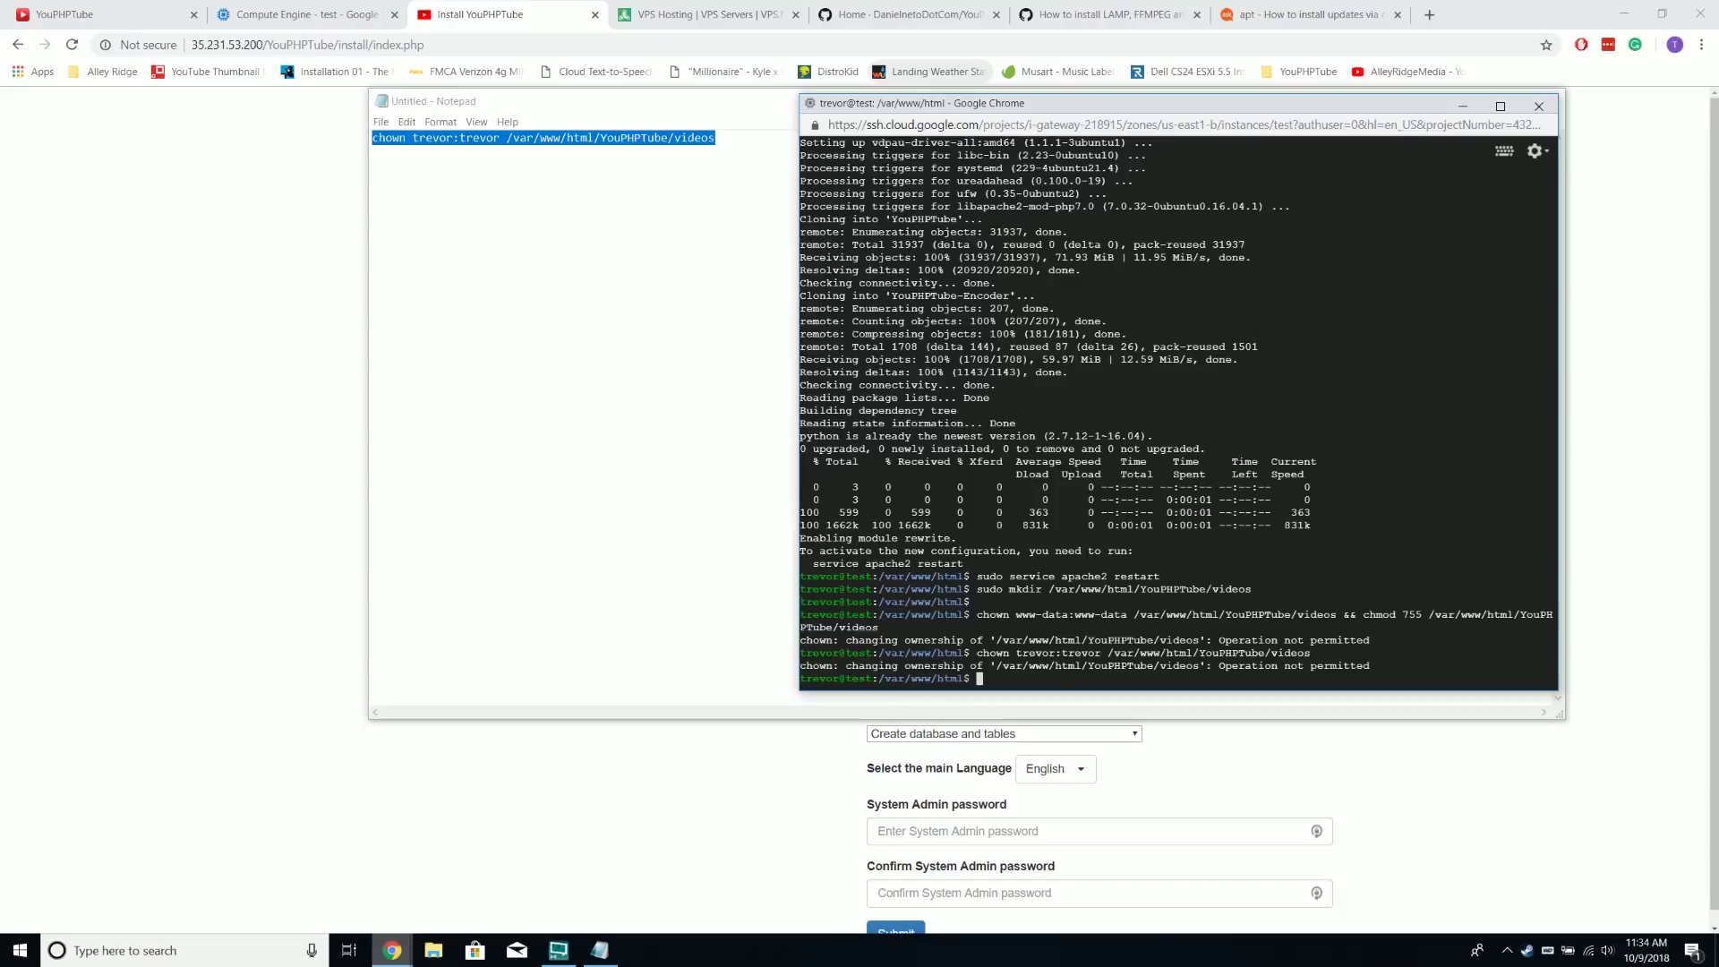
Rerun the previous chown command prefixed with sudo
key("Up")
key("Left")
key("Left")
key("Left")
key("Left")
key("Left")
key("Left")
key("Left")
key("Left")
key("Left")
key("Left")
key("Left")
key("Left")
key("Left")
key("Left")
key("Left")
key("Left")
key("Left")
key("Left")
key("Left")
key("Left")
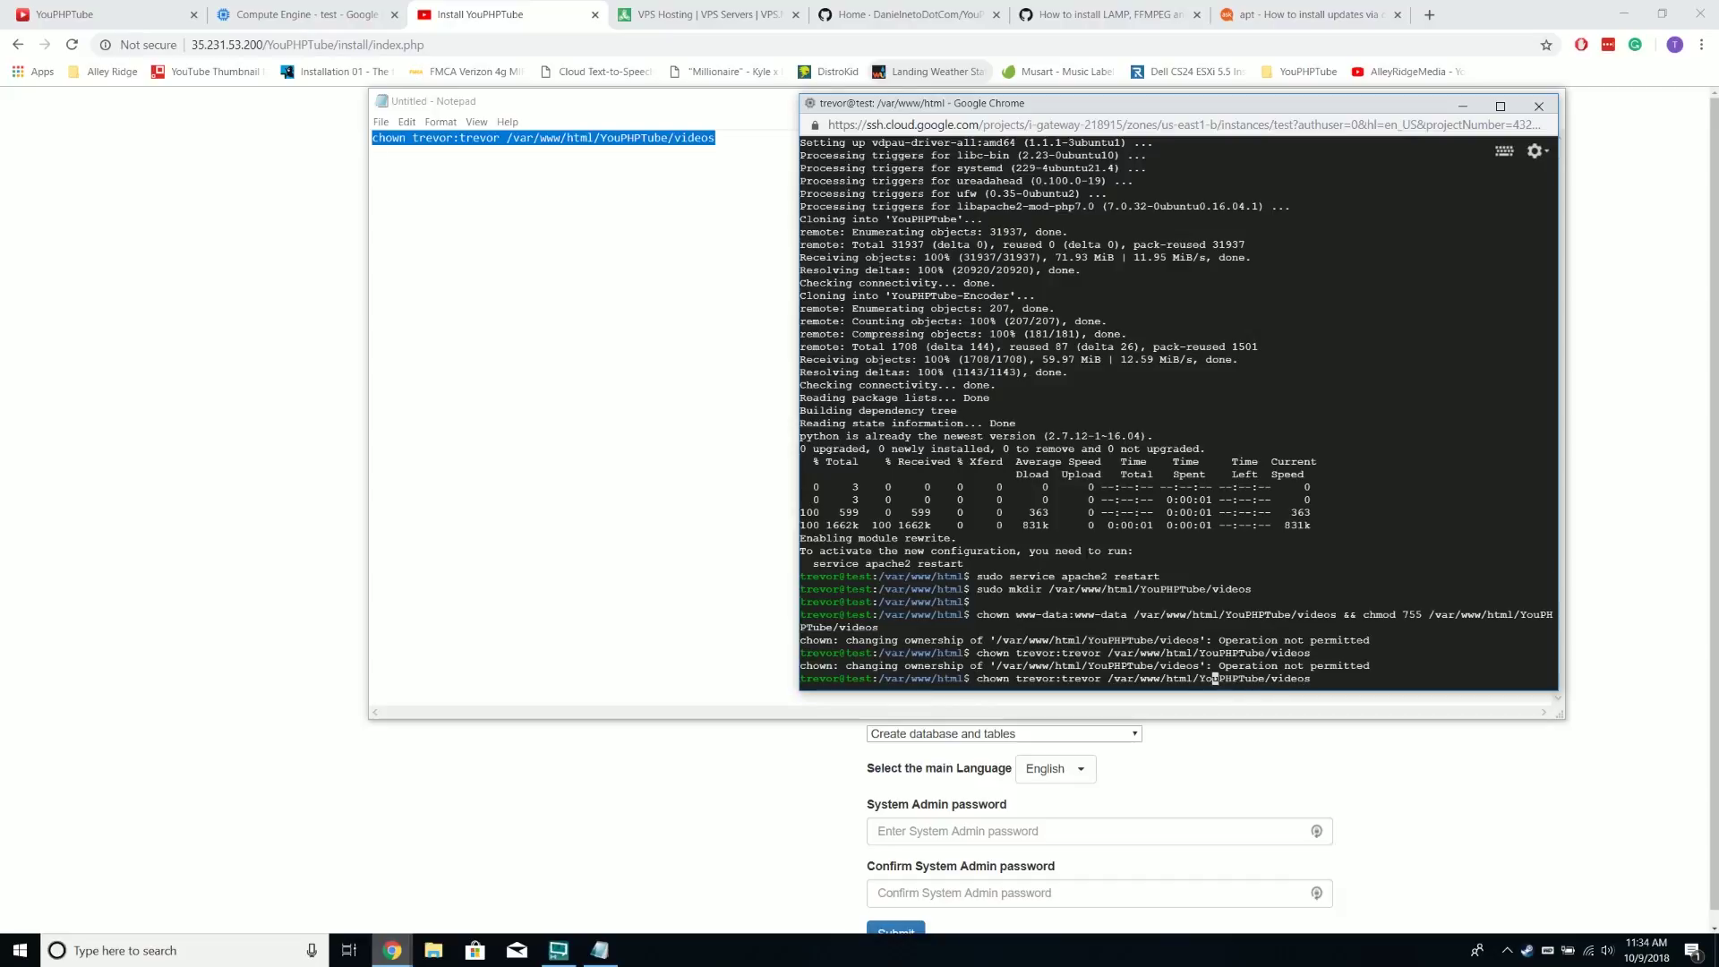
key("Left")
key("Left")
key("Left")
key("Left")
key("Left")
key("Left")
key("Left")
key("Left")
key("Left")
key("Left")
key("Left")
key("Left")
key("Left")
key("Left")
key("Left")
key("Left")
key("Left")
key("Left")
key("Left")
key("Left")
type("sudo")
key("Return")
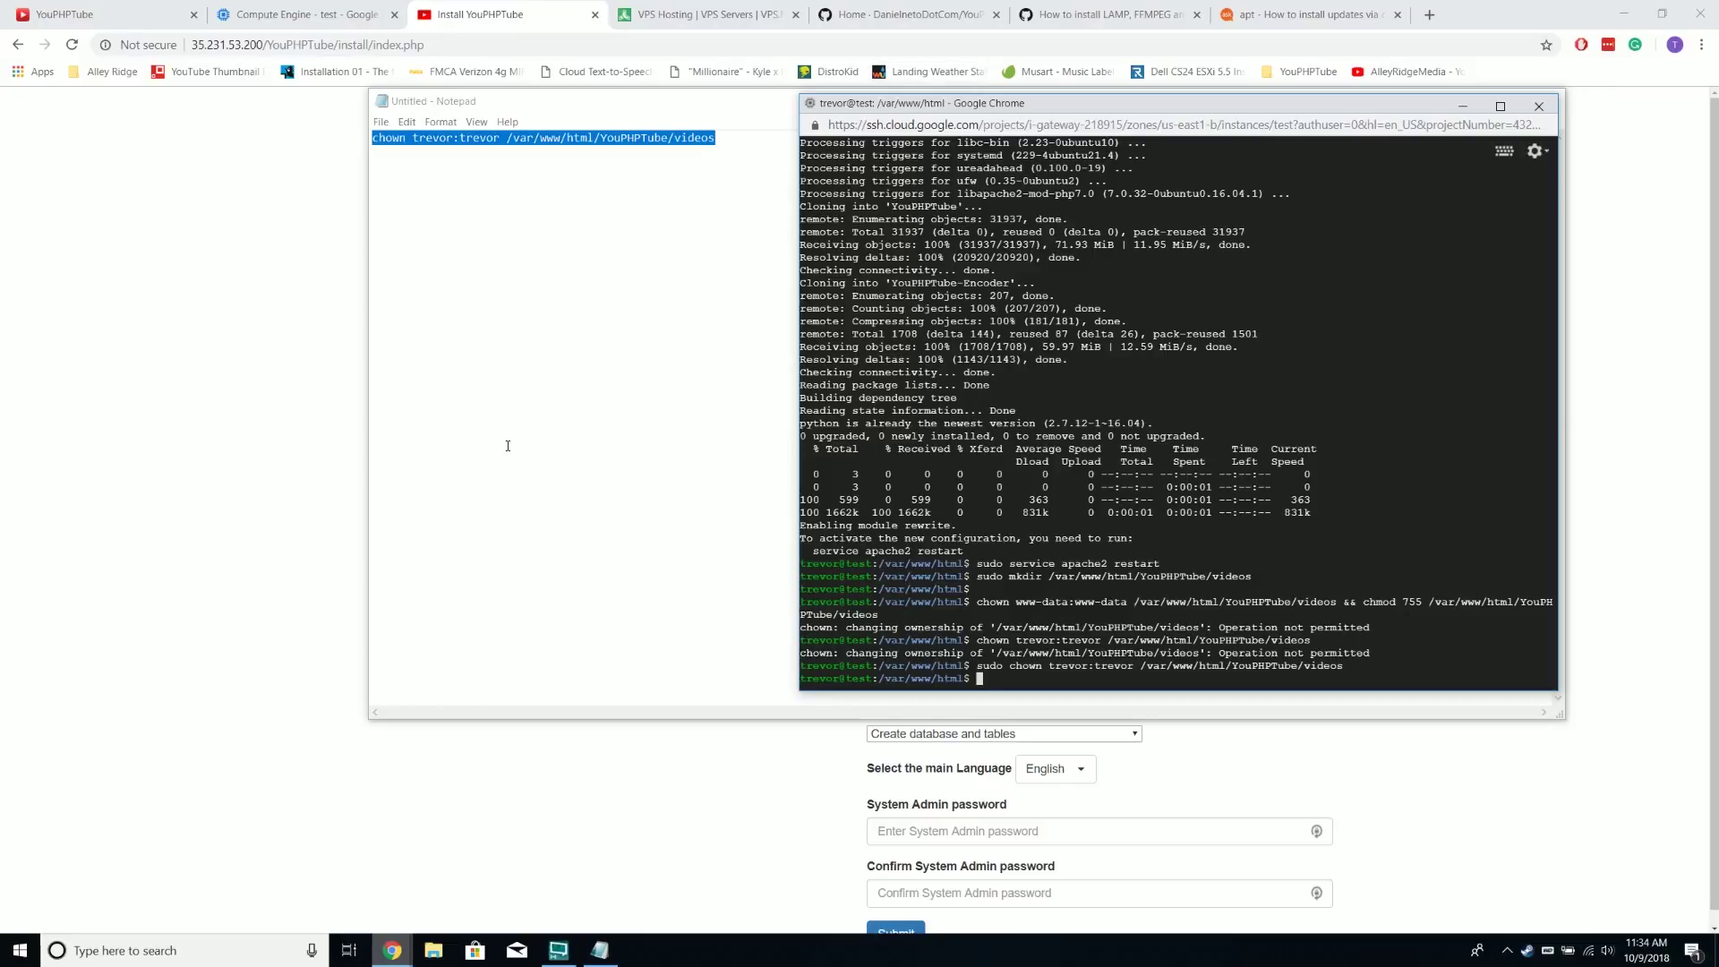
Copy the installer's chmod 755 command for the videos folder and run it over SSH
left_click(326, 501)
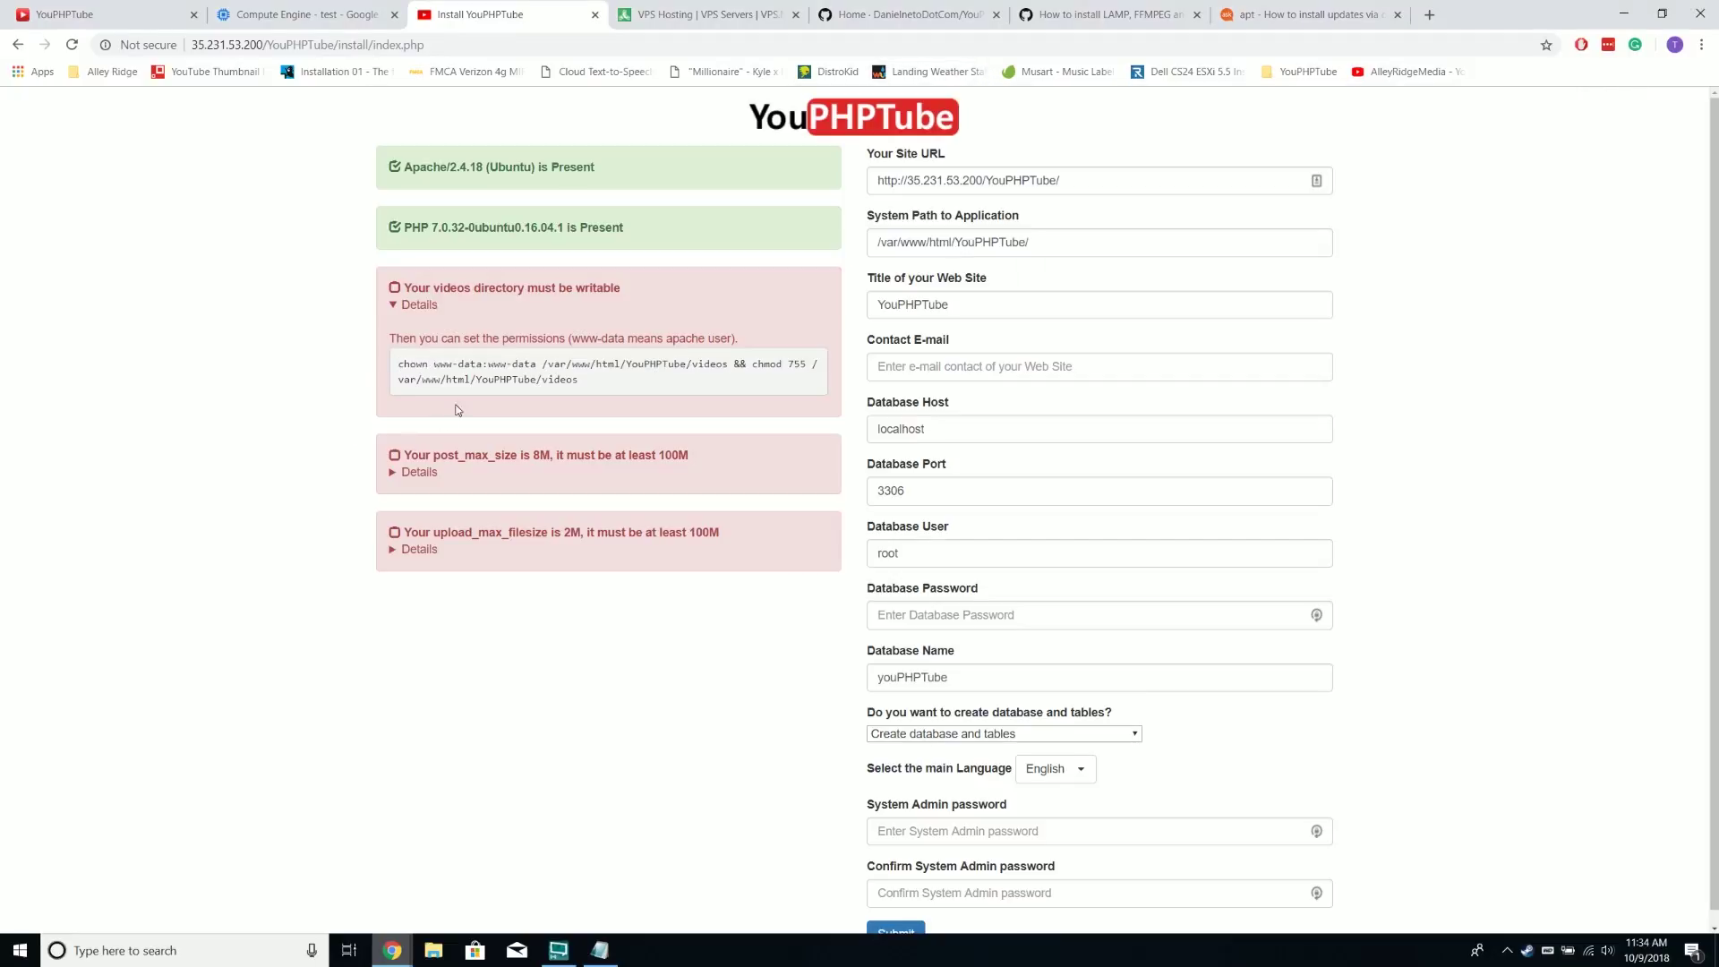
left_click_drag(752, 365, 788, 380)
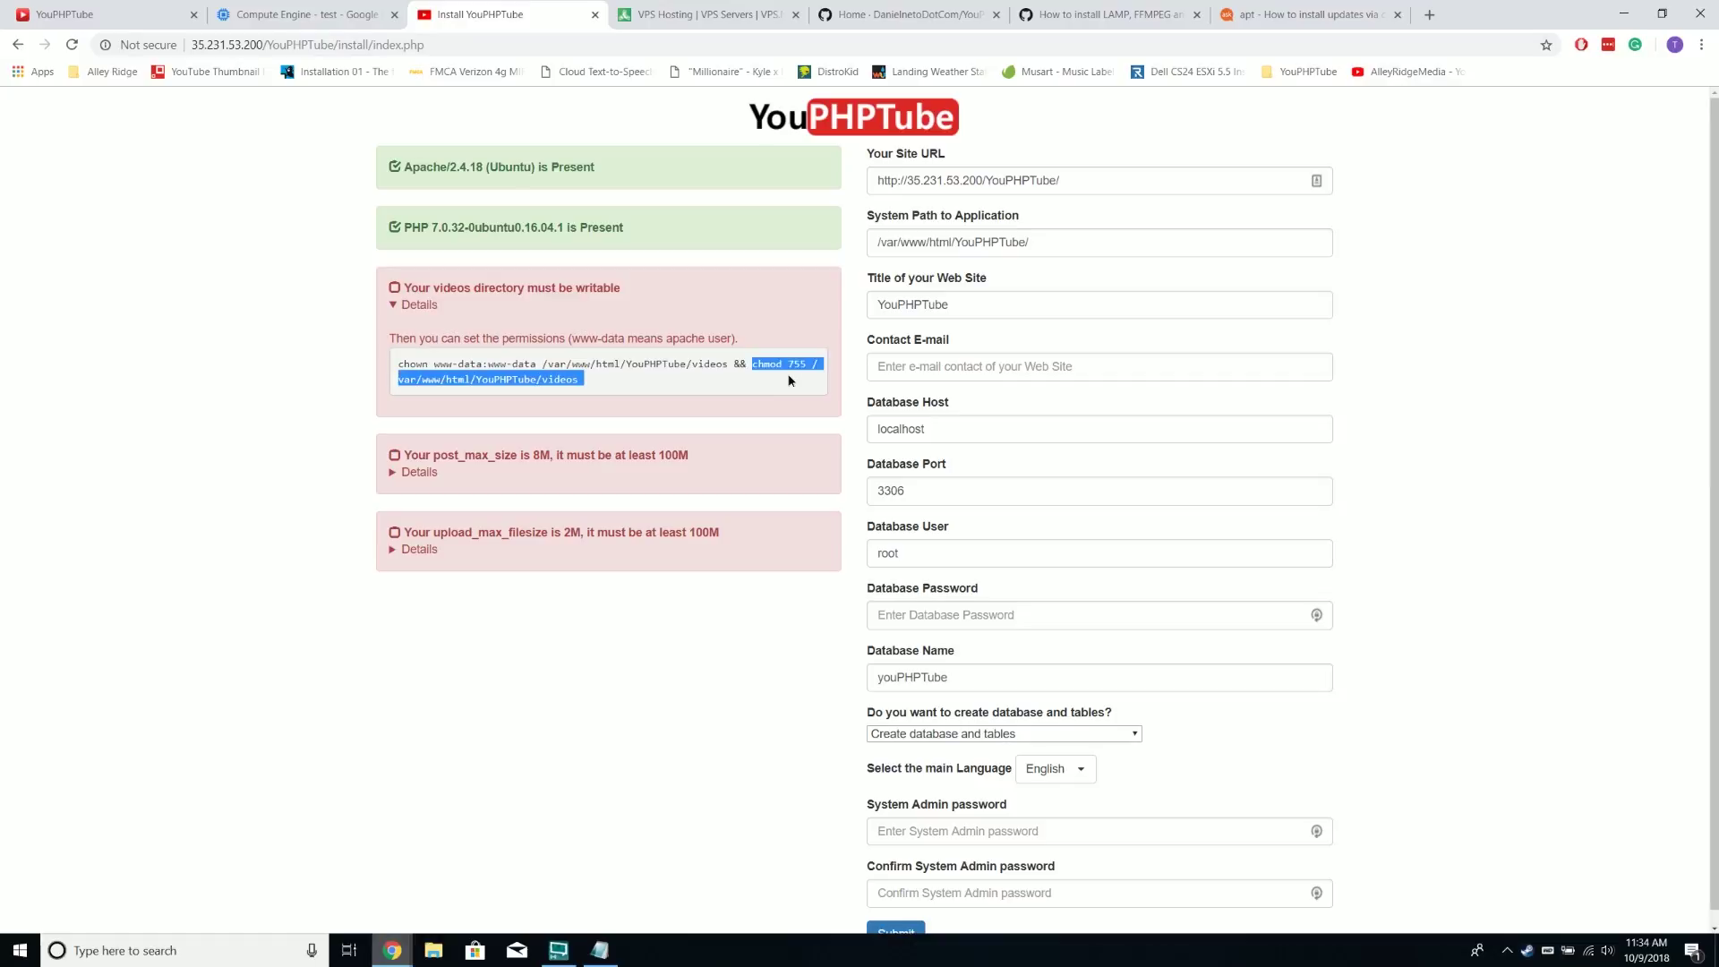
right_click(548, 388)
left_click(582, 399)
mouse_move(392, 950)
left_click(546, 885)
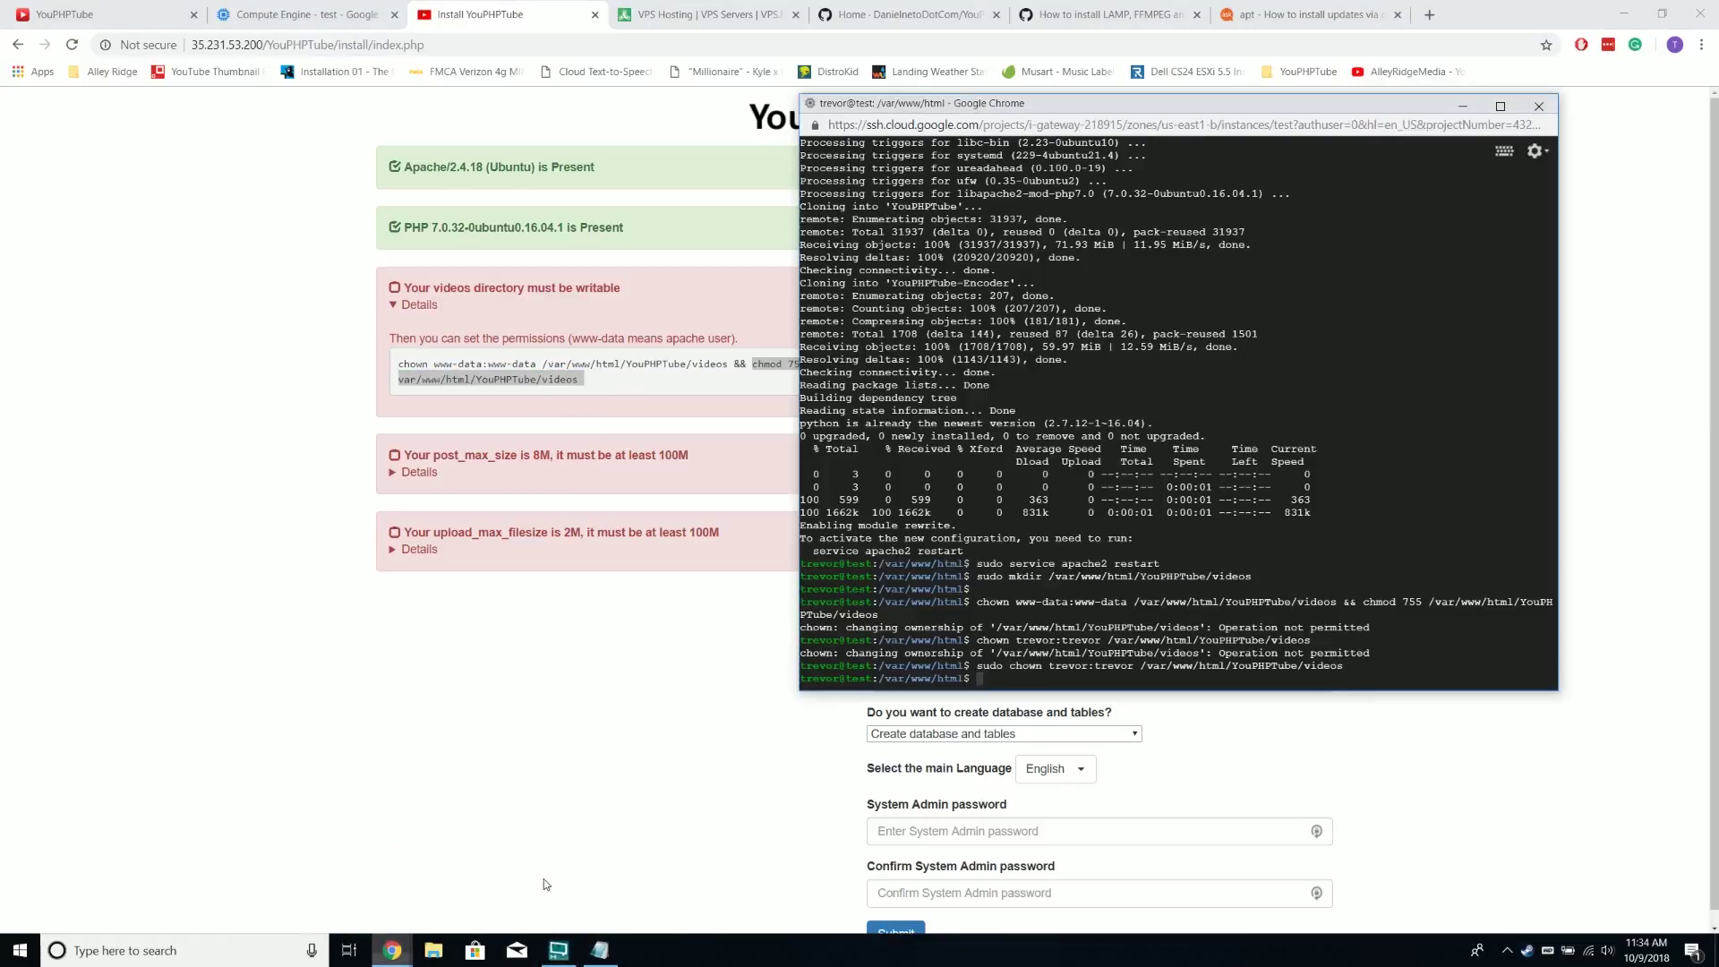
right_click(1108, 109)
left_click(1140, 290)
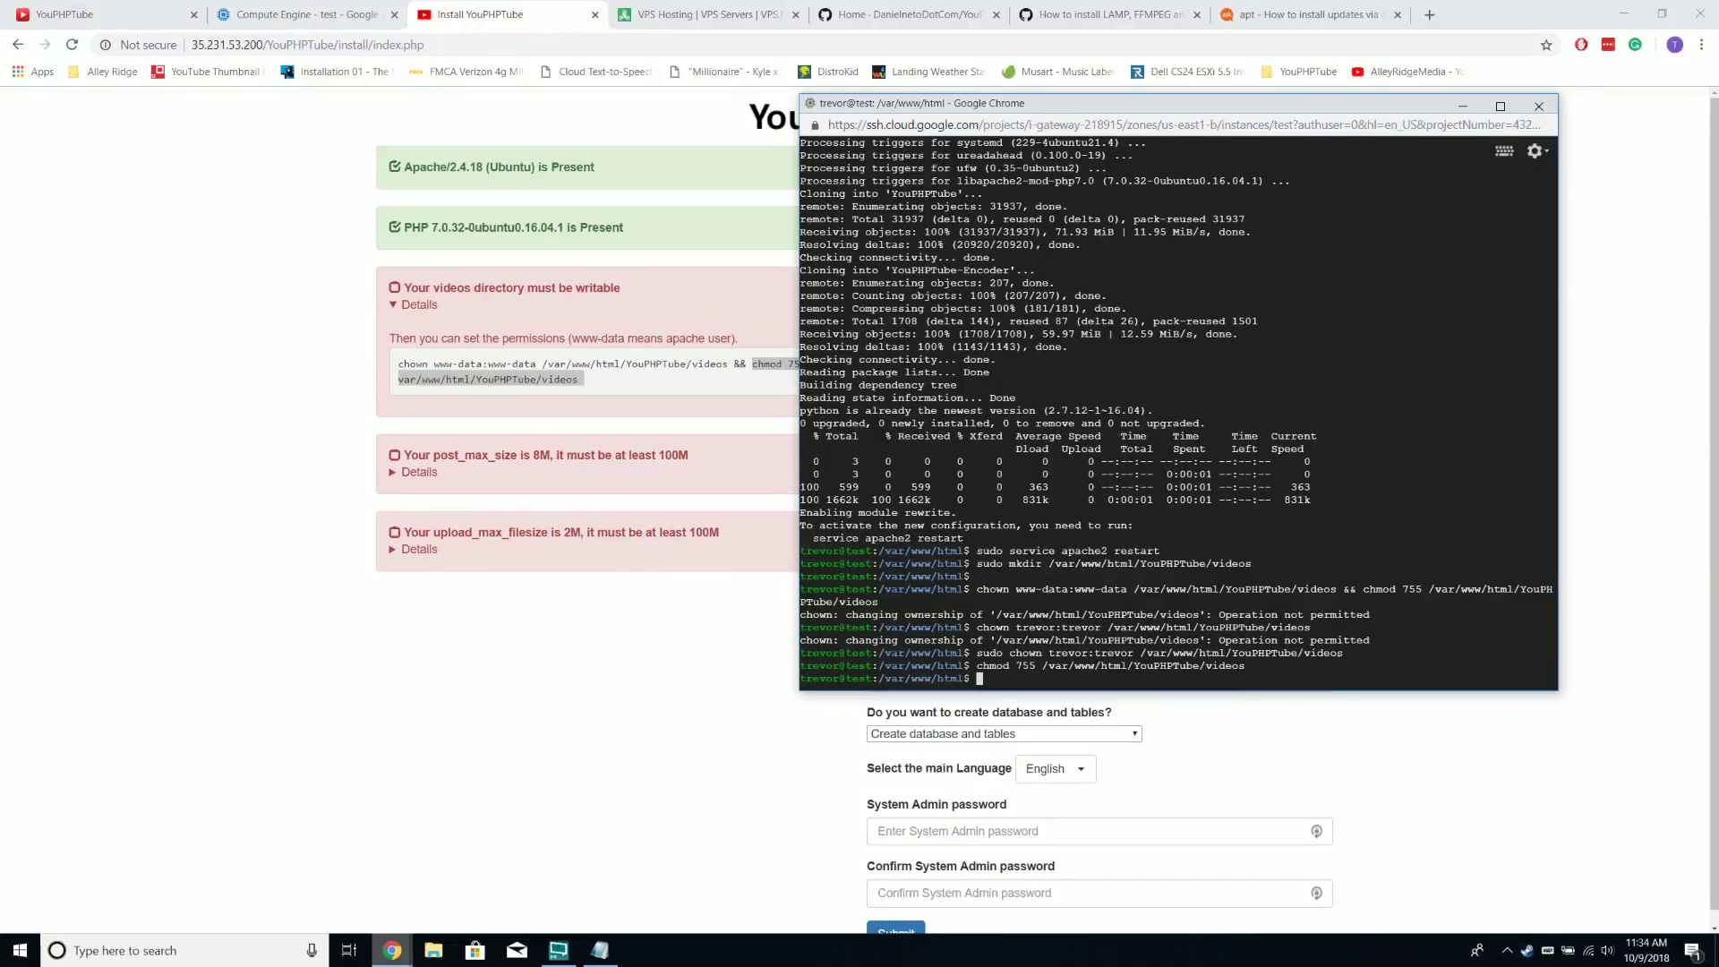
Run sudo chown www-data:www-data on the videos folder and reload the installer page
left_click_drag(385, 363, 728, 368)
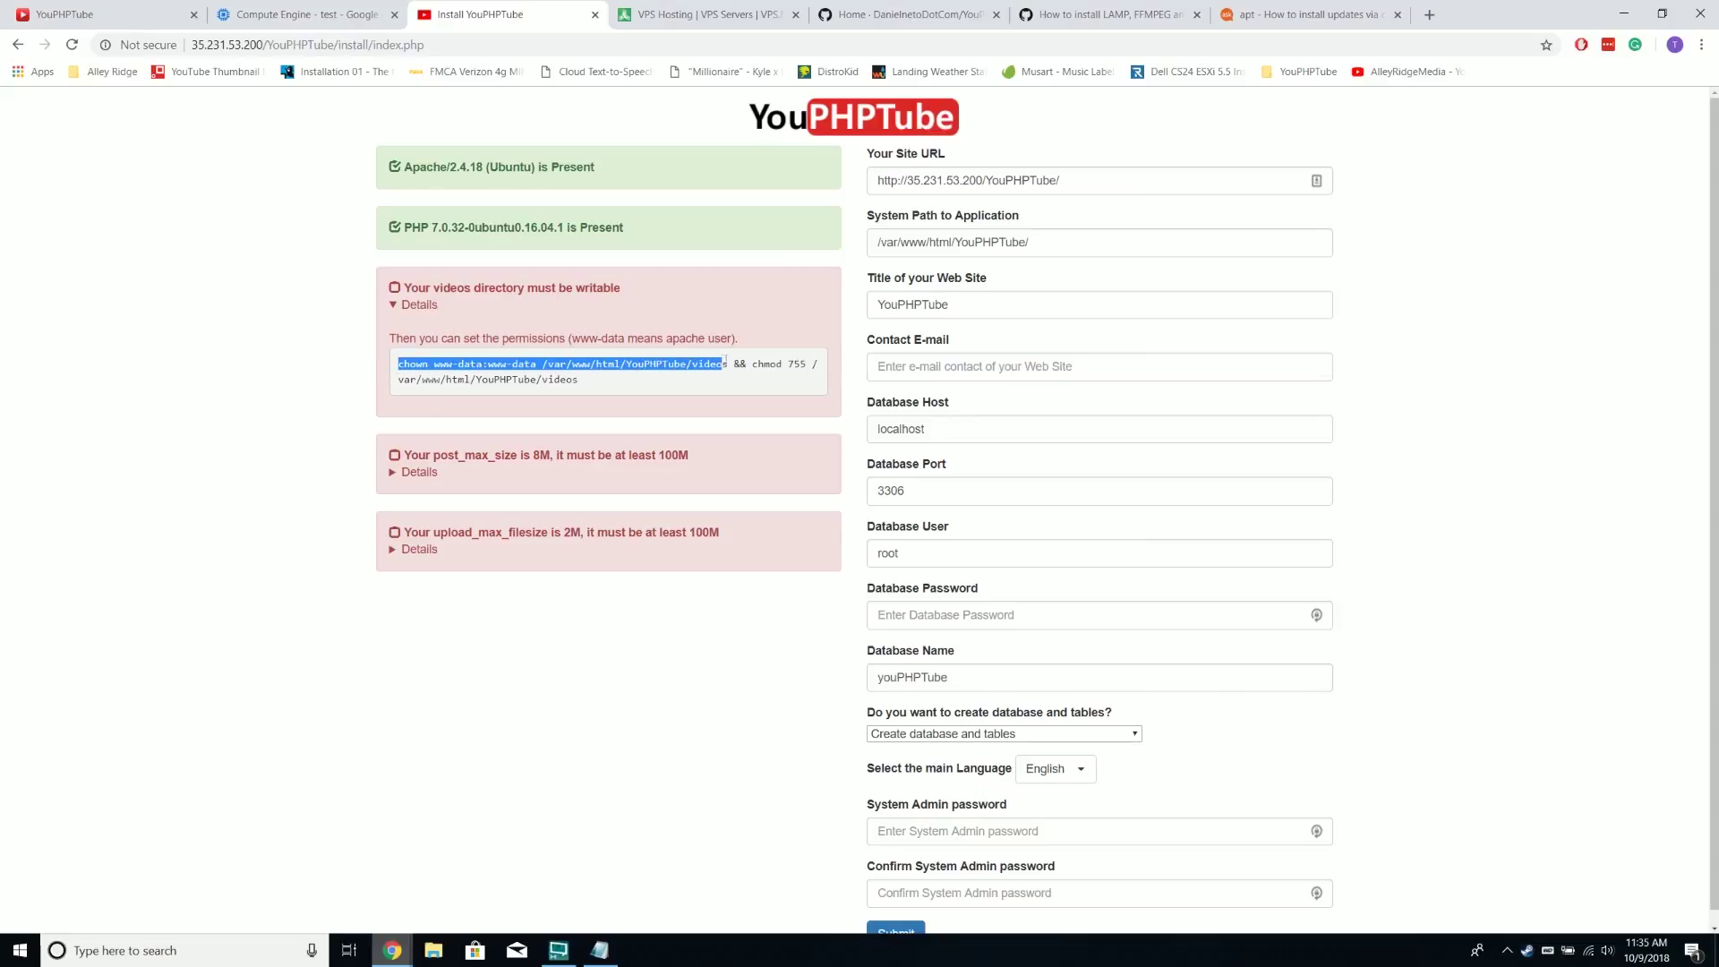
key("ctrl+c")
key("alt+Tab")
right_click(988, 107)
left_click(1065, 288)
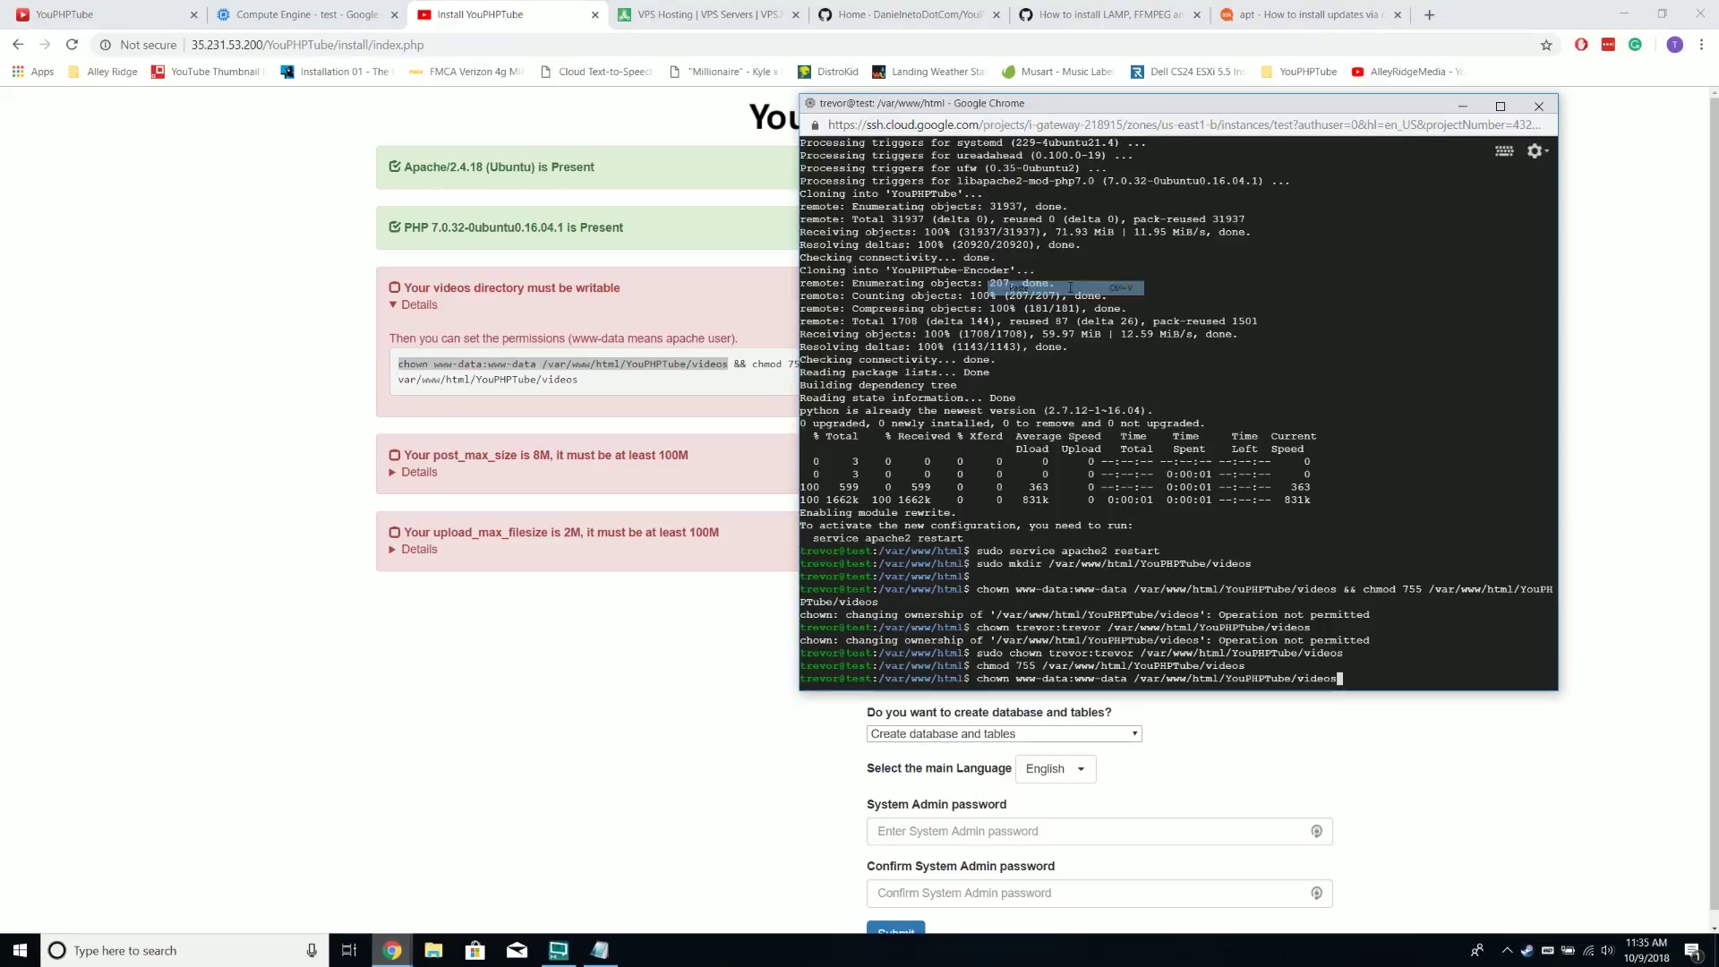
key("Return")
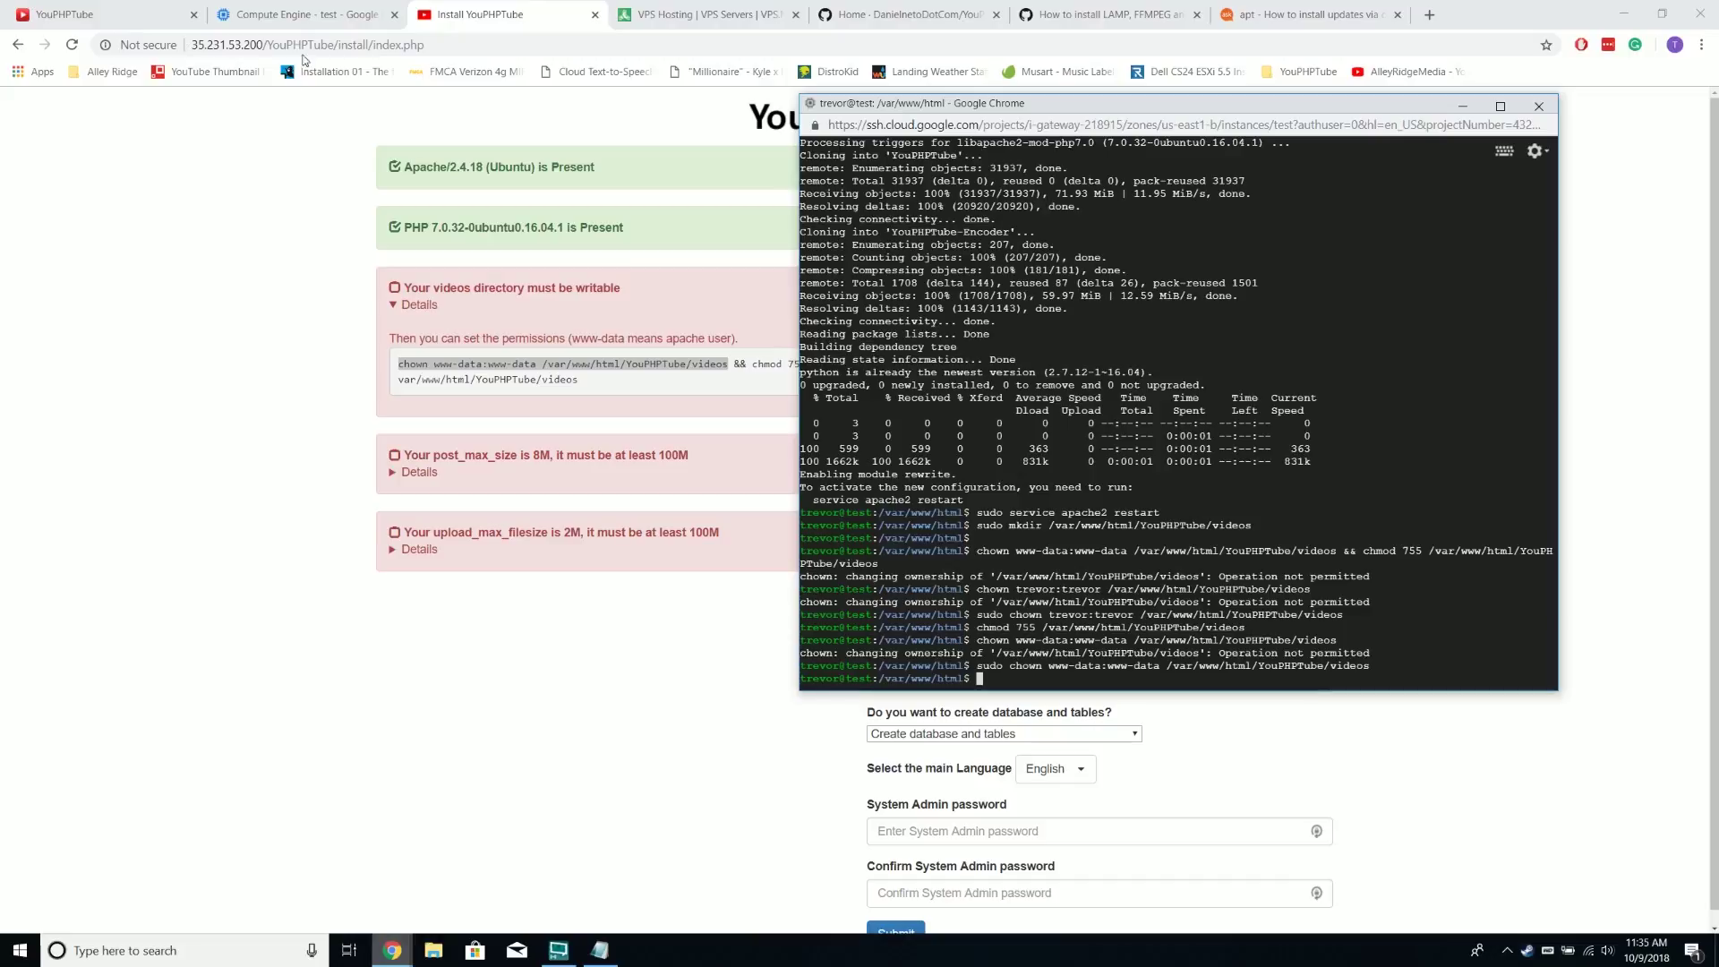
left_click(337, 50)
key("F5")
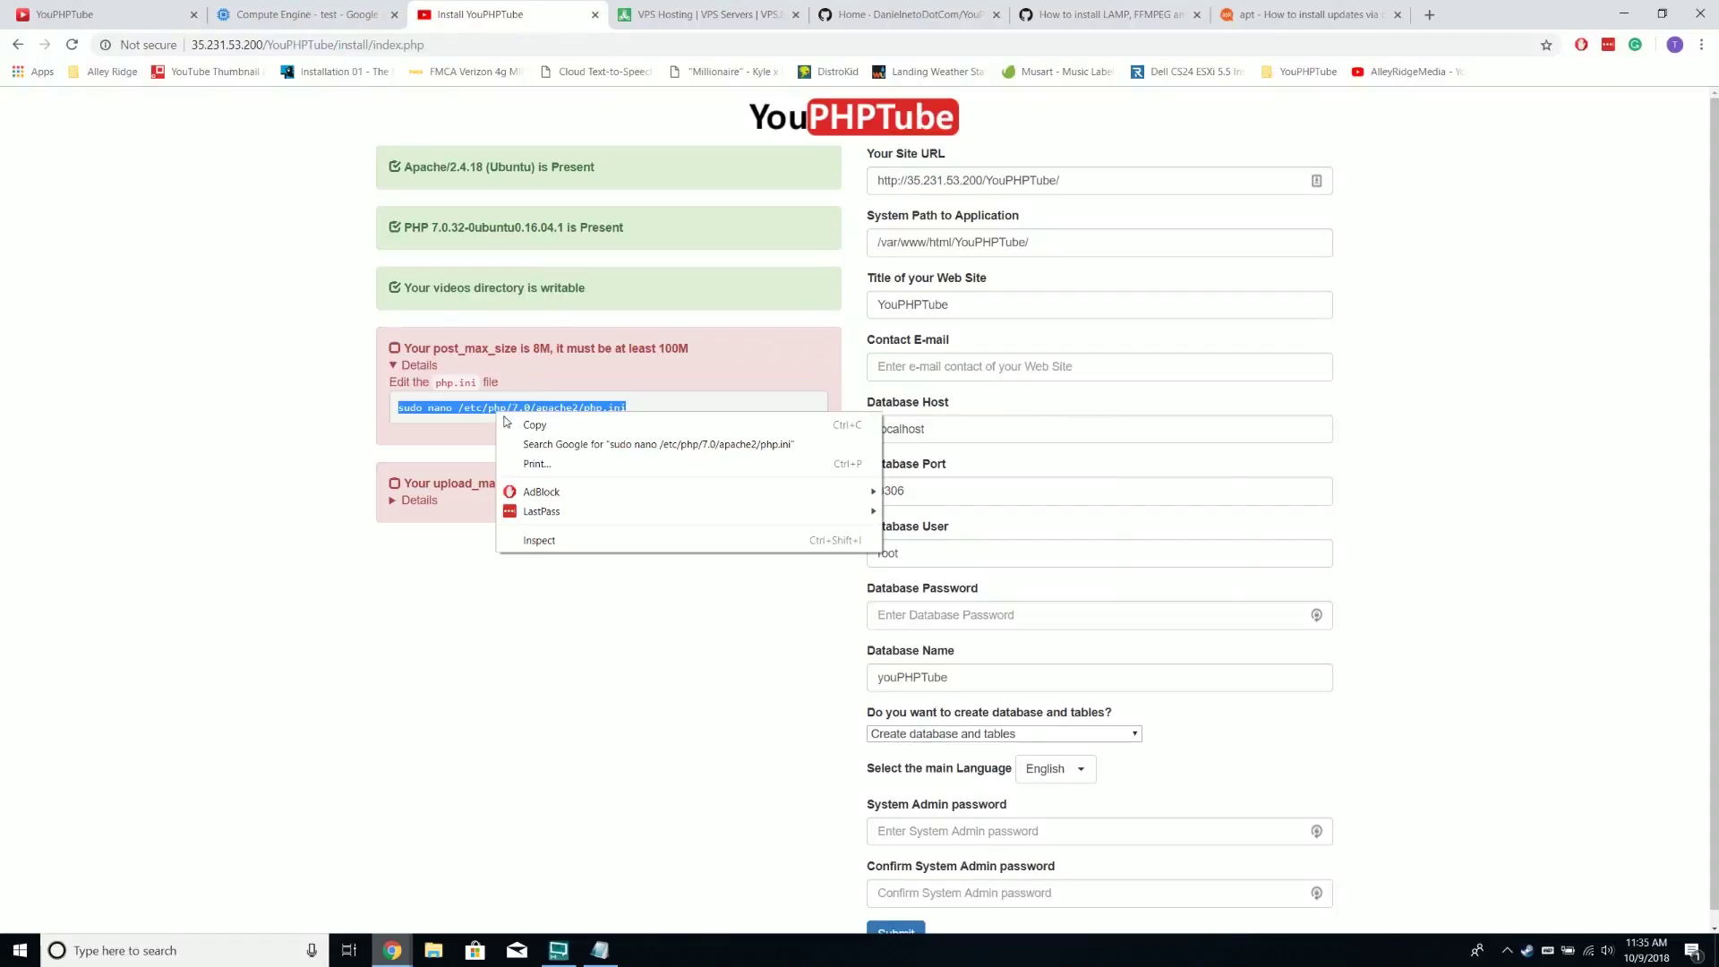
Copy the php.ini nano command from the install page and run it in the SSH terminal
left_click(521, 424)
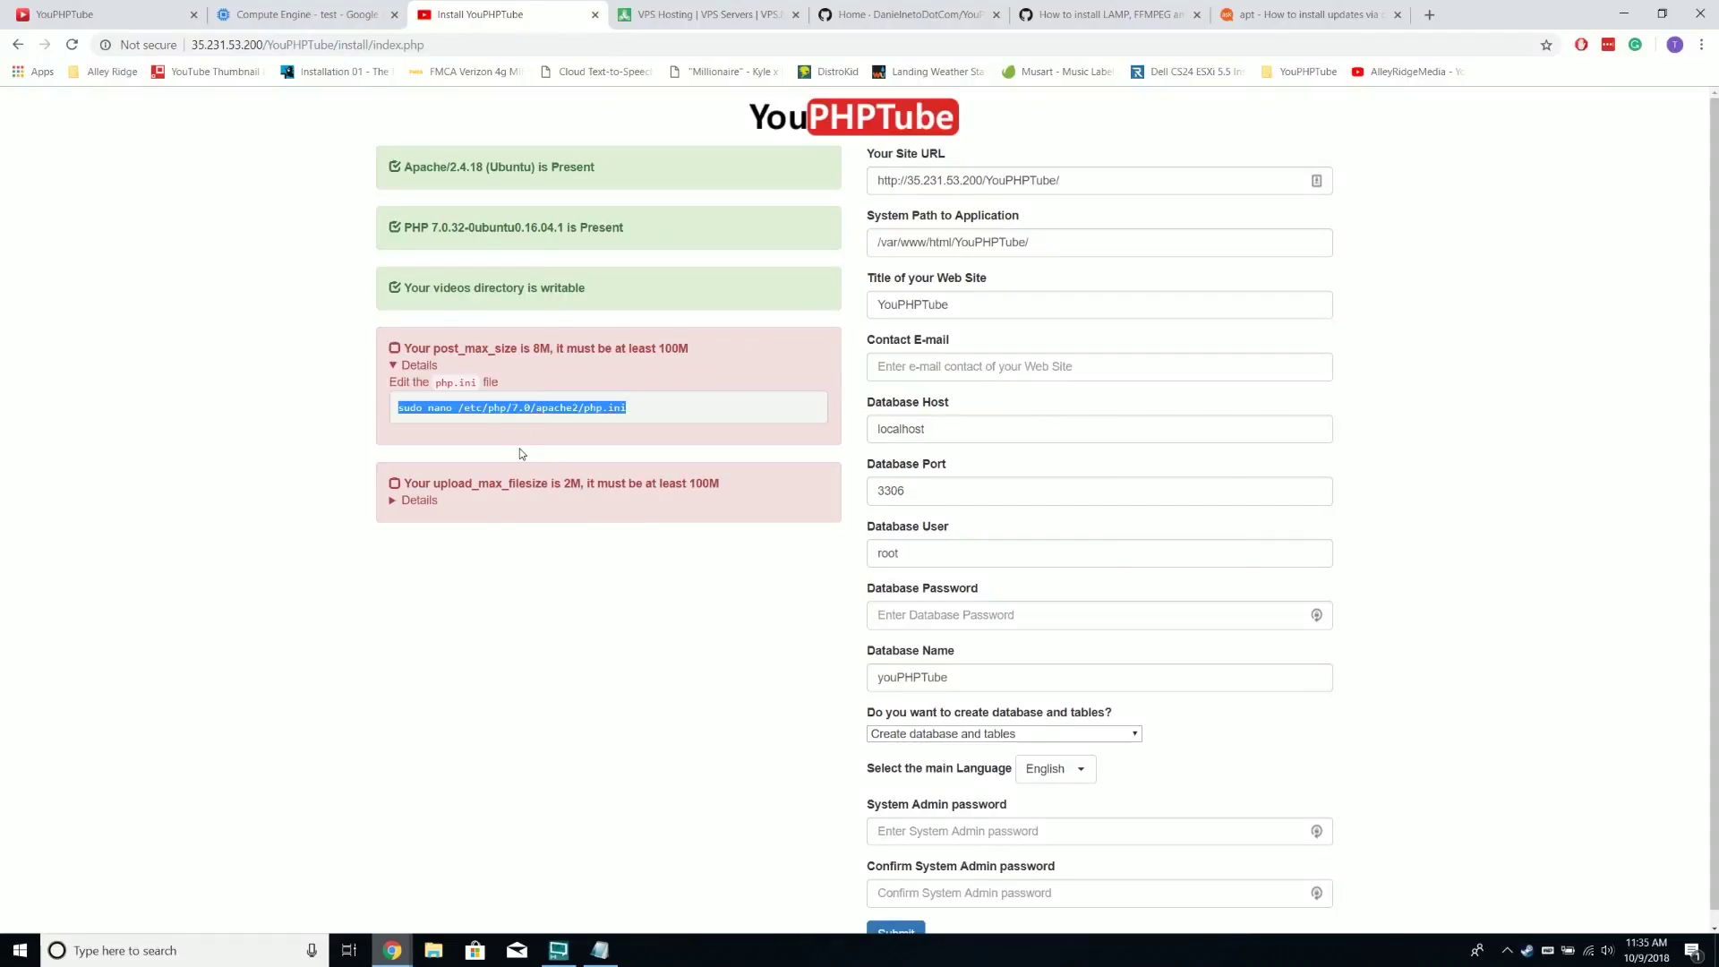
left_click(419, 505)
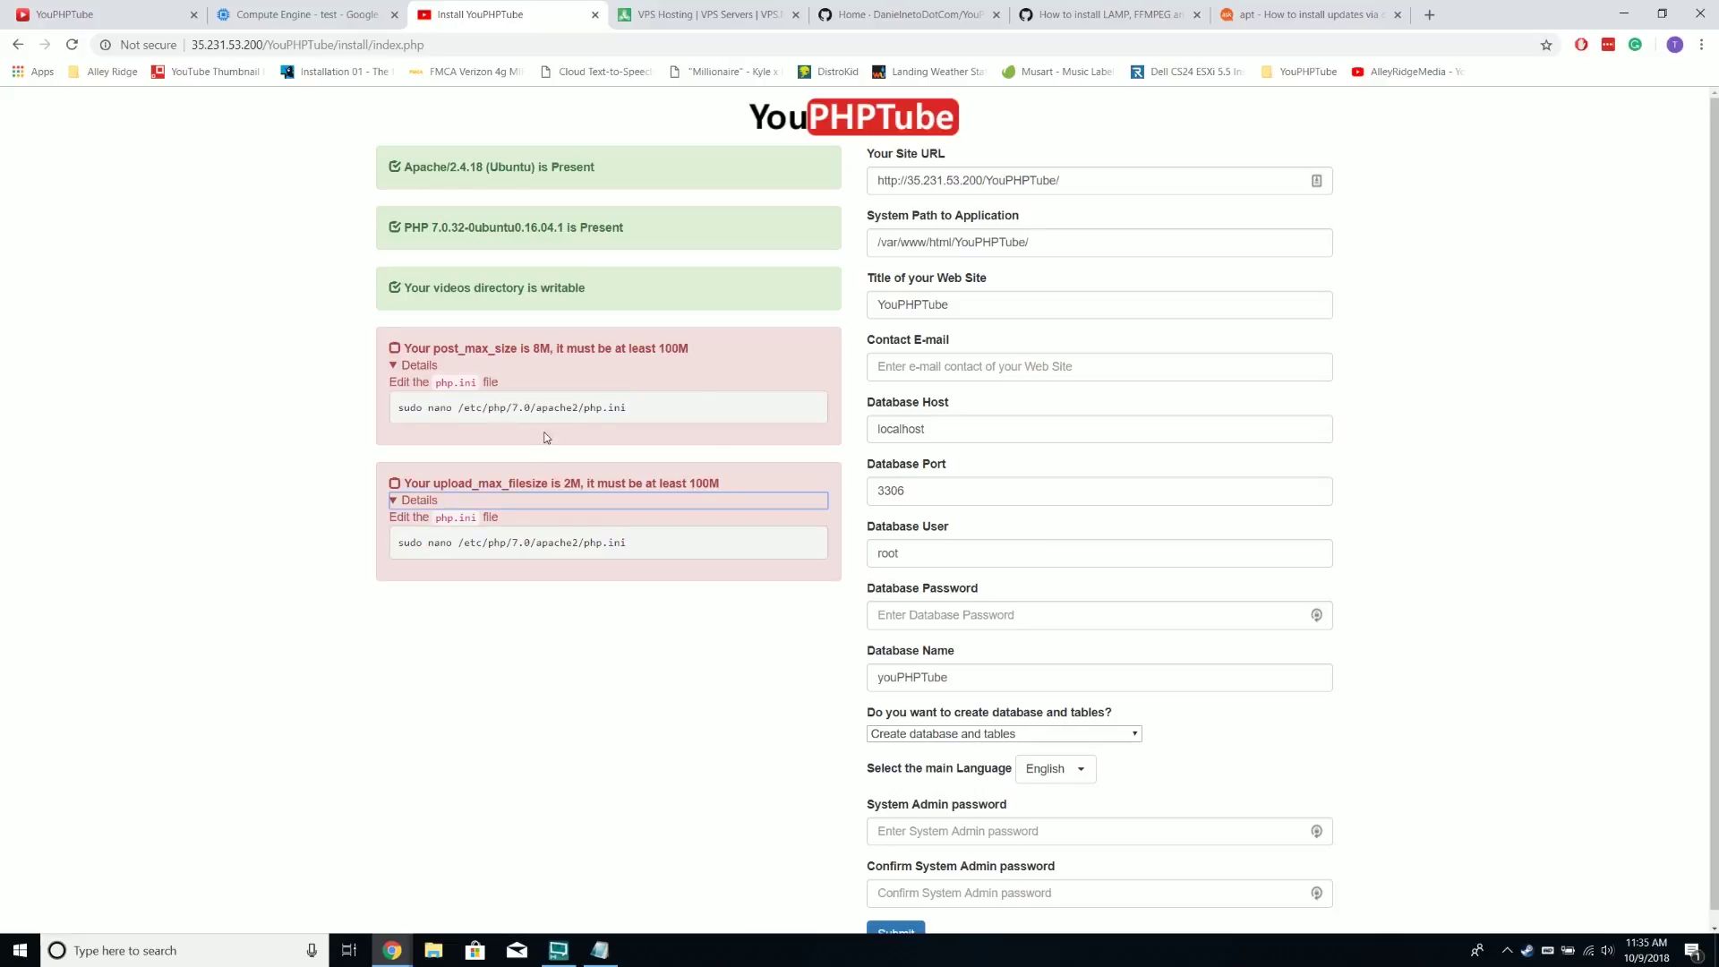
right_click(550, 413)
left_click(589, 424)
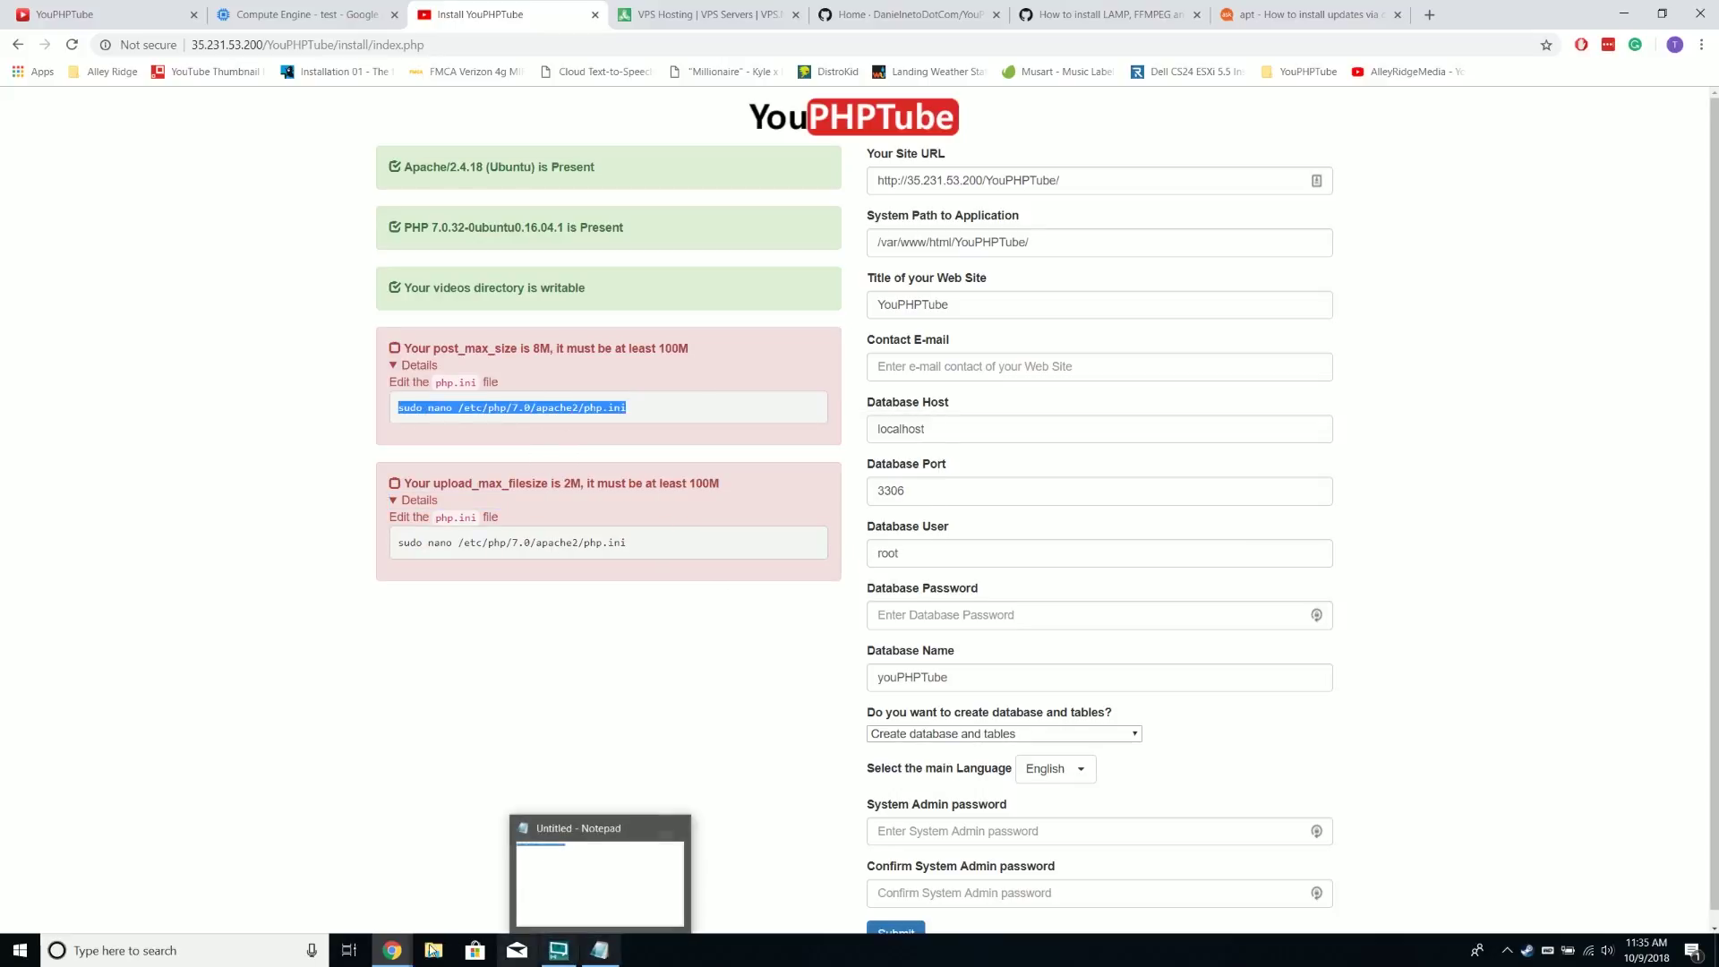
mouse_move(393, 951)
left_click(466, 869)
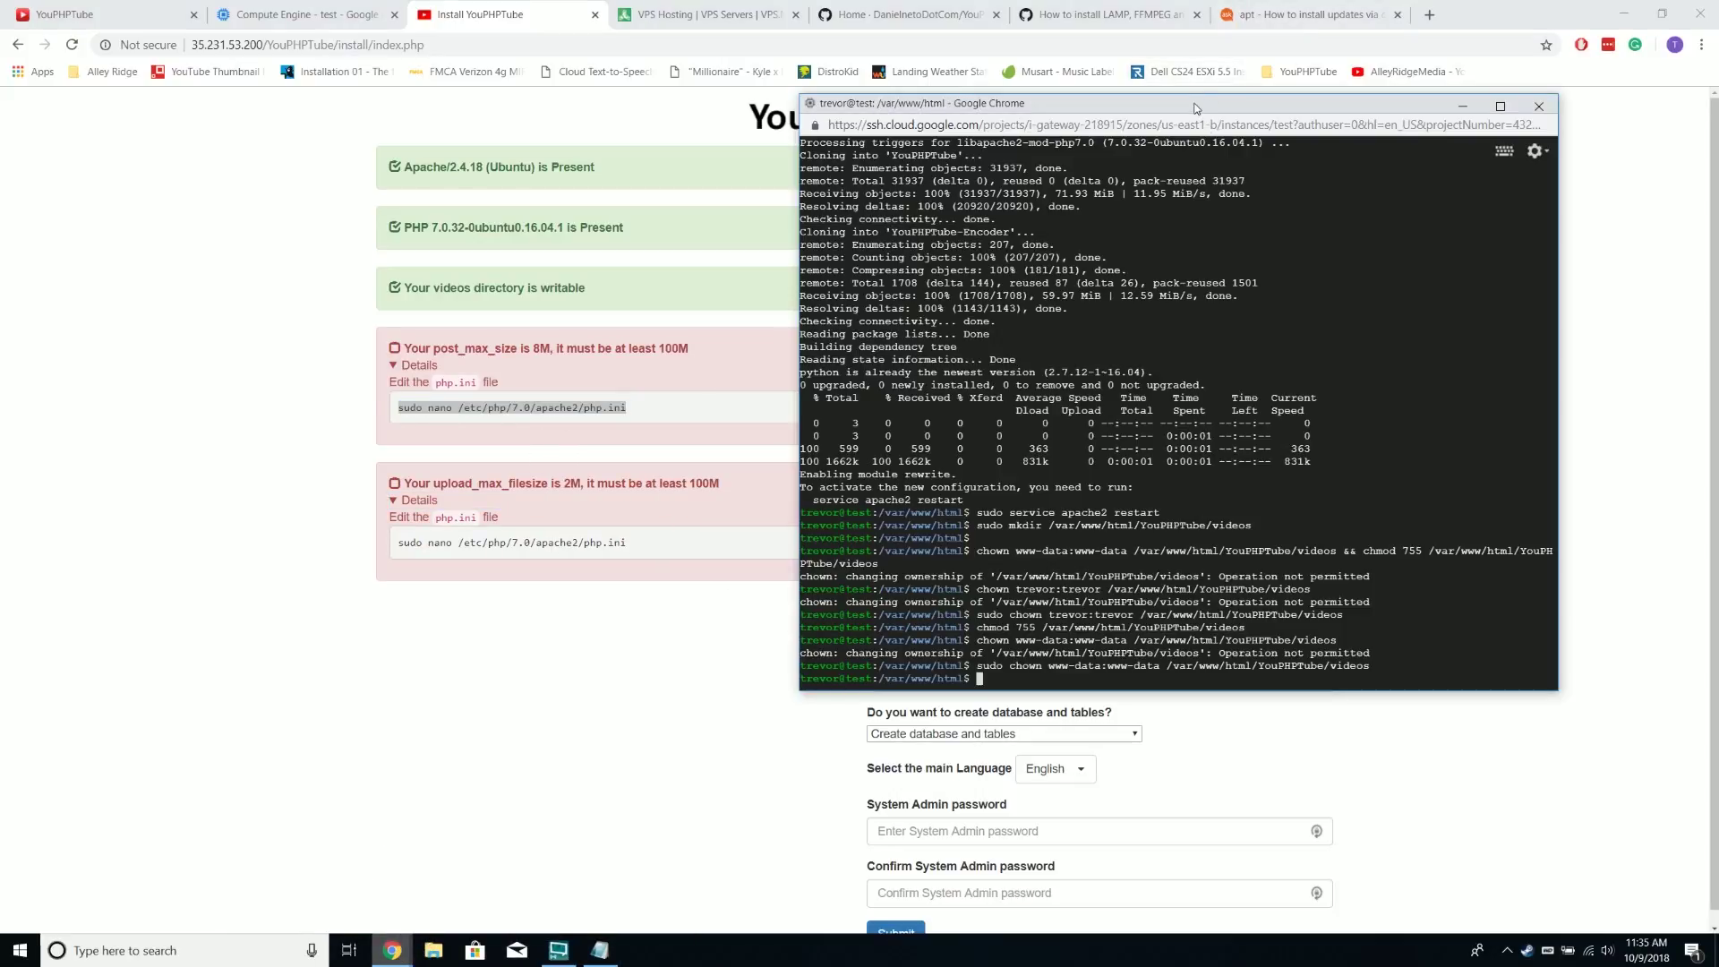
right_click(1197, 105)
left_click(1271, 288)
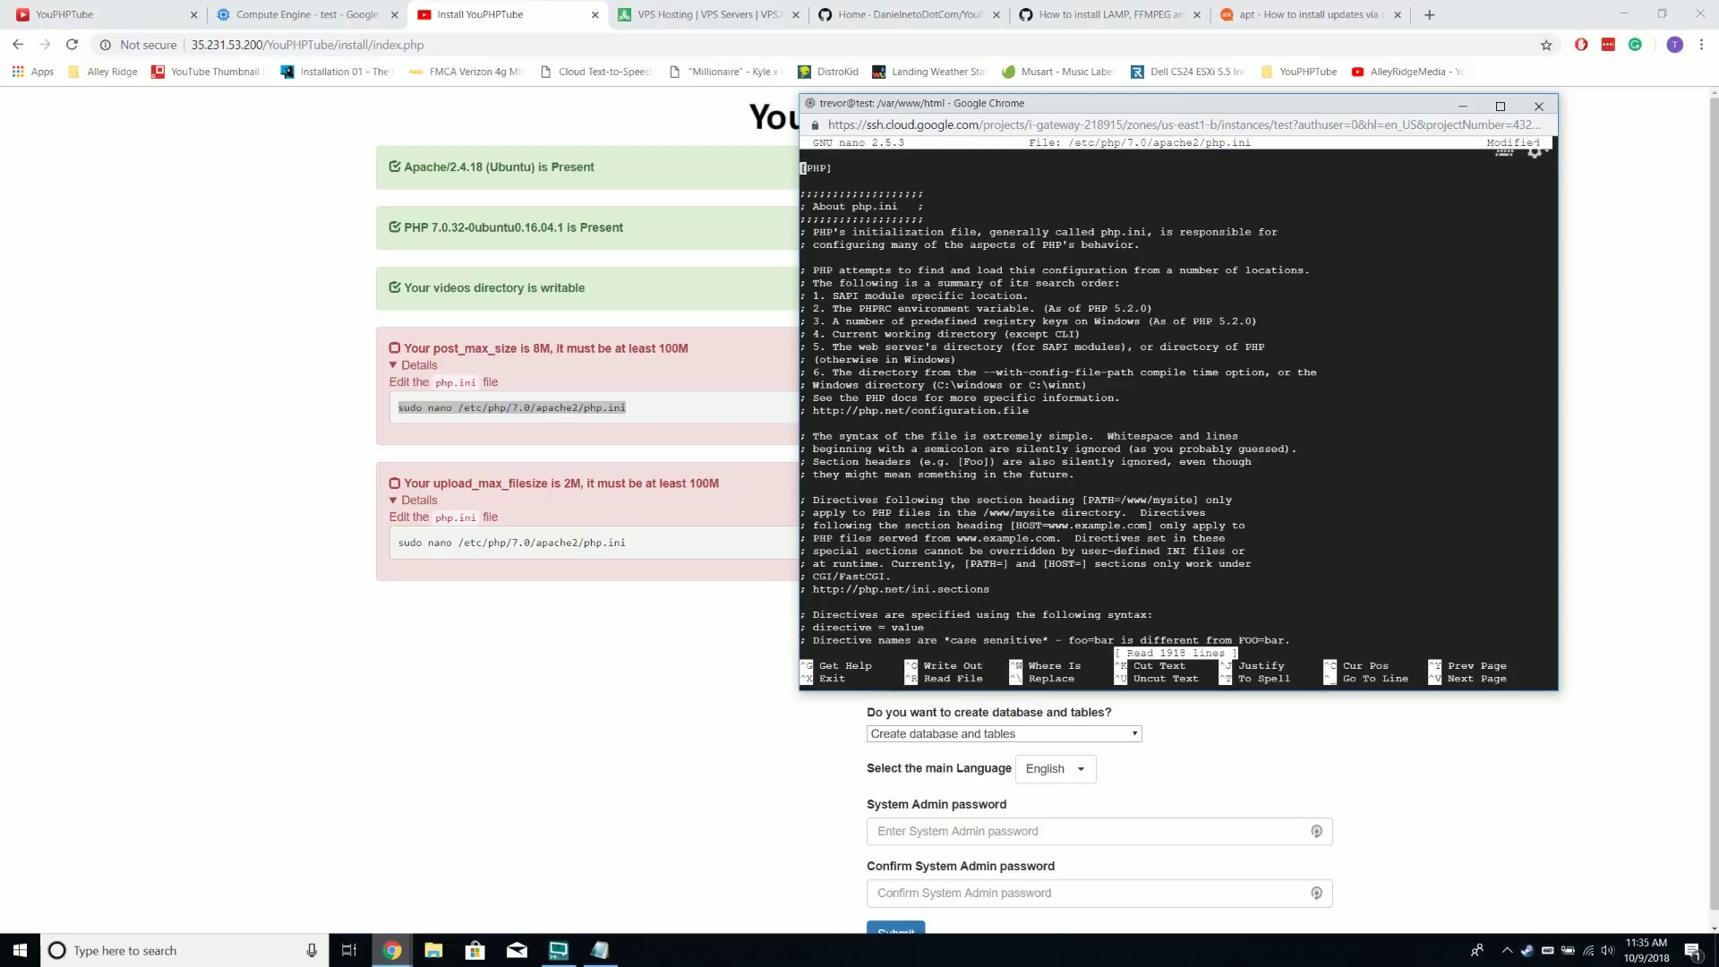
Change post_max_size from 8M to 1000M in php.ini
key("Down")
key("Down")
key("Down")
key("Down")
key("Down")
key("Down")
key("Down")
key("Down")
key("Down")
key("Down")
key("Down")
key("Down")
key("Down")
key("Down")
key("Down")
key("Down")
key("Down")
key("Down")
key("Down")
key("Down")
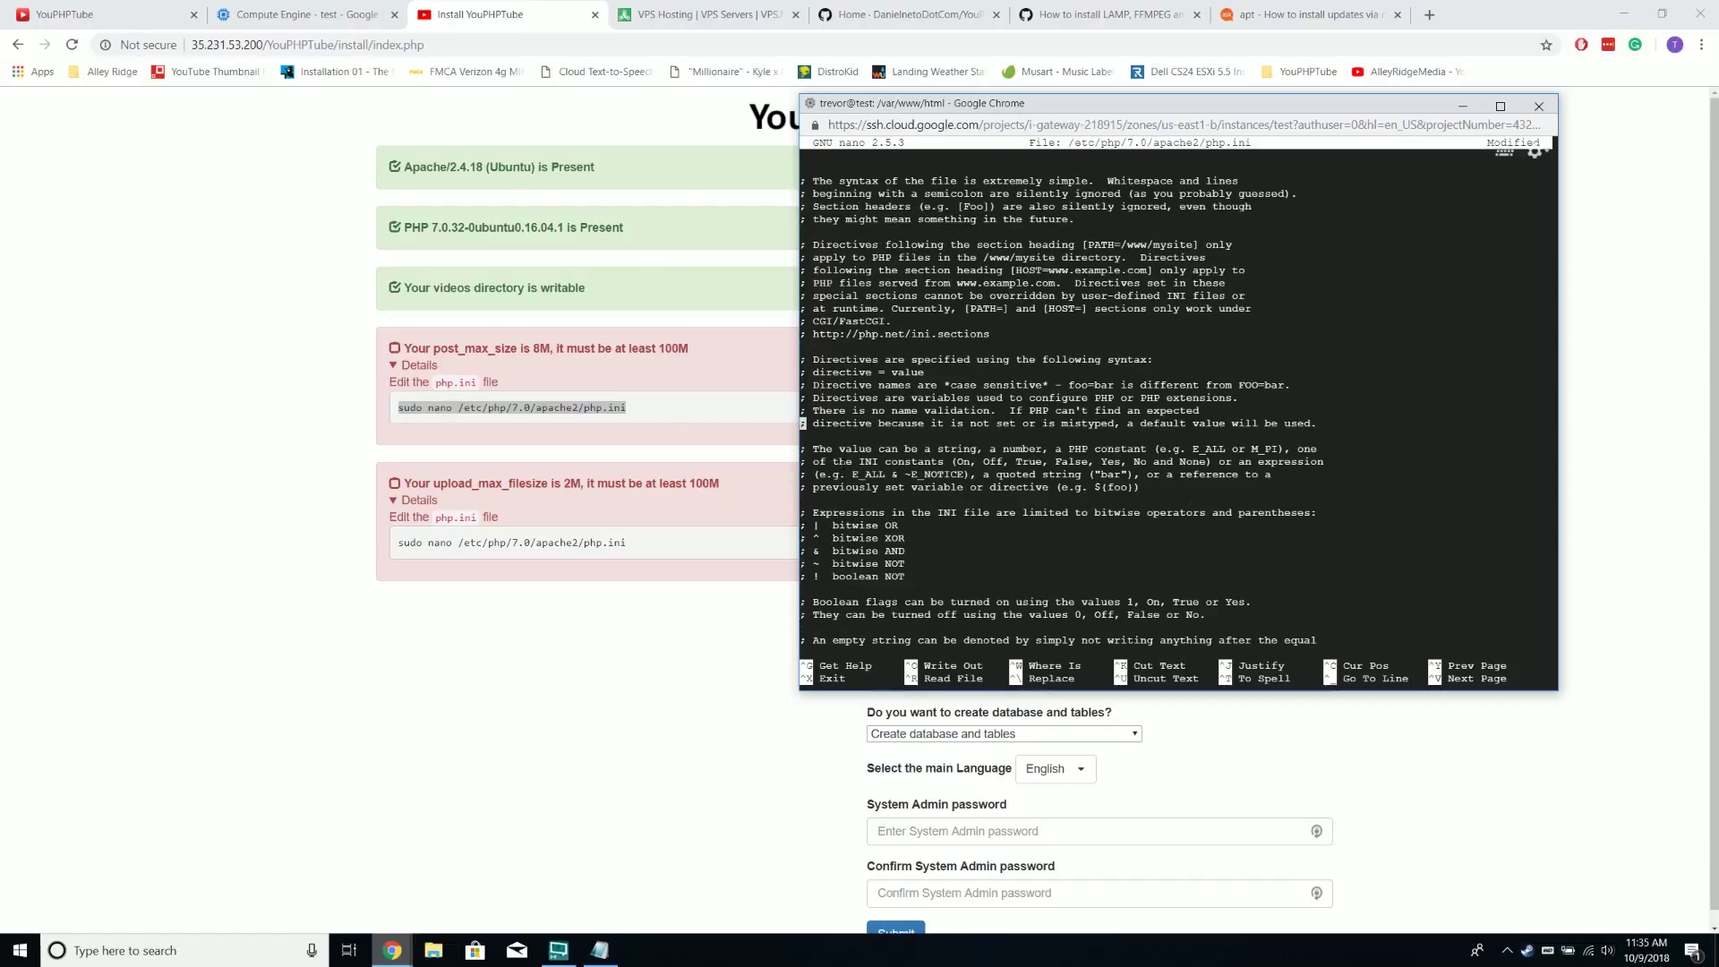
key("Down")
key("Down")
key("Down")
key("Down")
key("Down")
key("Down")
key("Down")
key("Down")
key("Down")
key("Down")
key("Down")
key("Down")
key("Down")
key("Down")
key("Down")
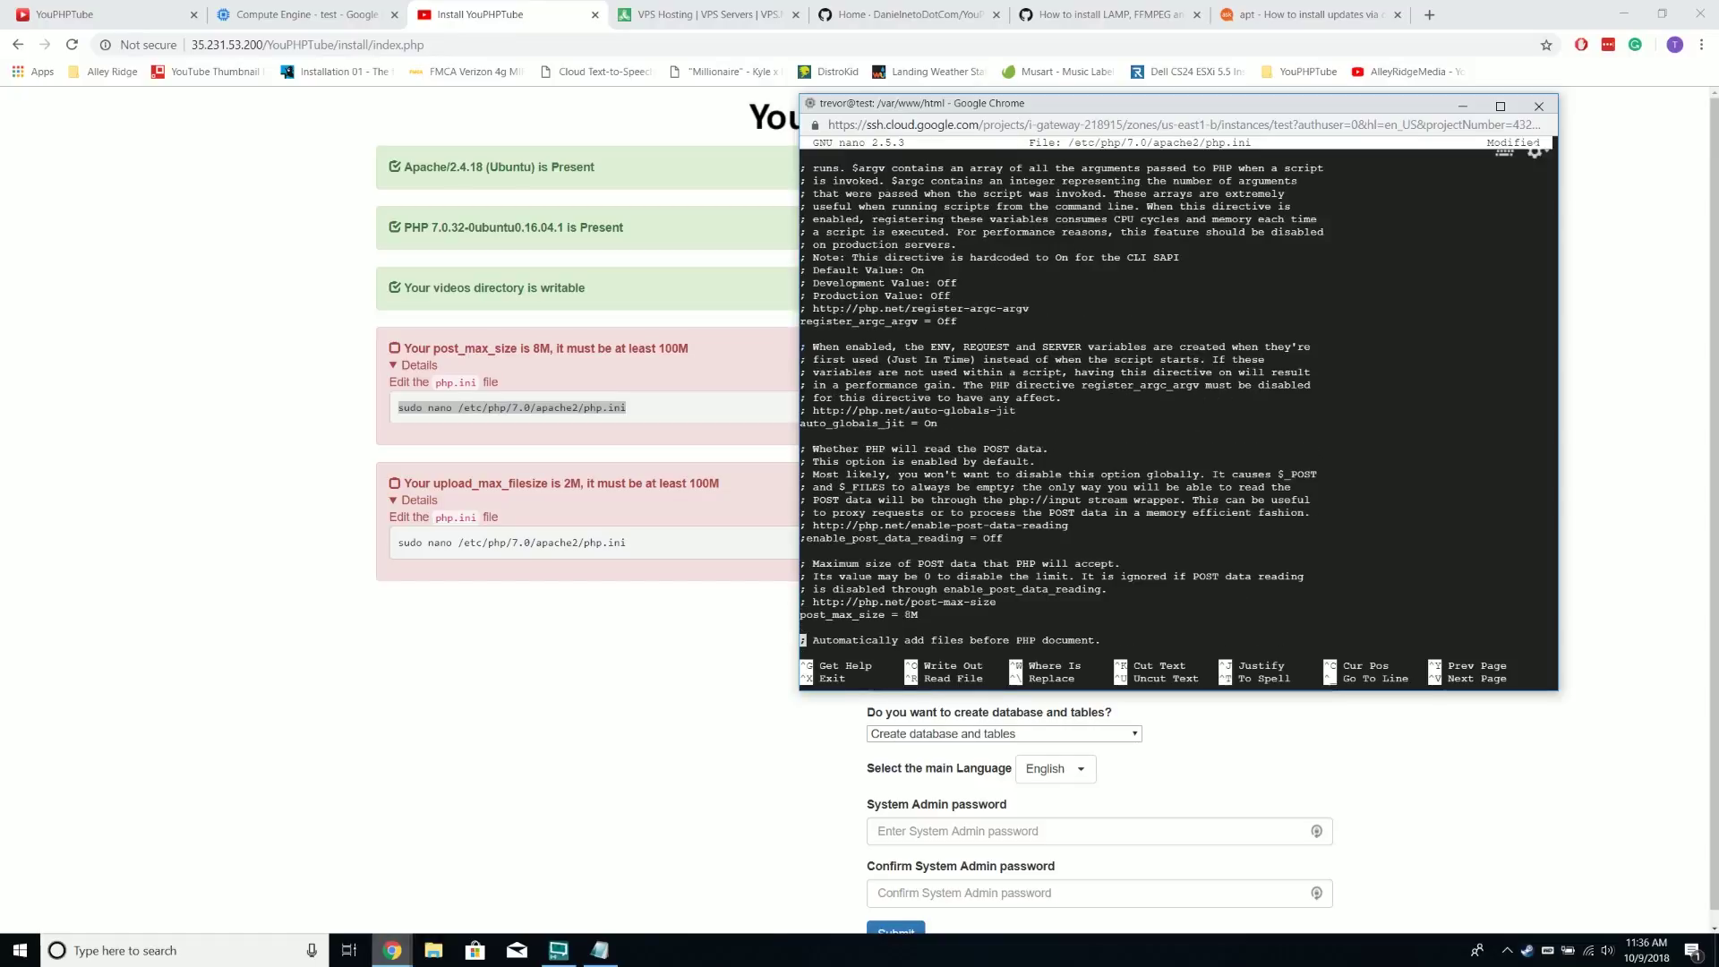
key("Right")
key("Right")
key("Right")
key("Right")
key("Right")
key("Right")
key("Right")
key("Right")
key("Right")
key("Right")
key("Right")
key("Right")
key("Right")
key("Right")
key("Right")
key("Right")
key("Right")
key("BackSpace")
type("1000")
Change upload_max_filesize from 2M to 1000M and save php.ini
key("Down")
key("Down")
key("Down")
key("Down")
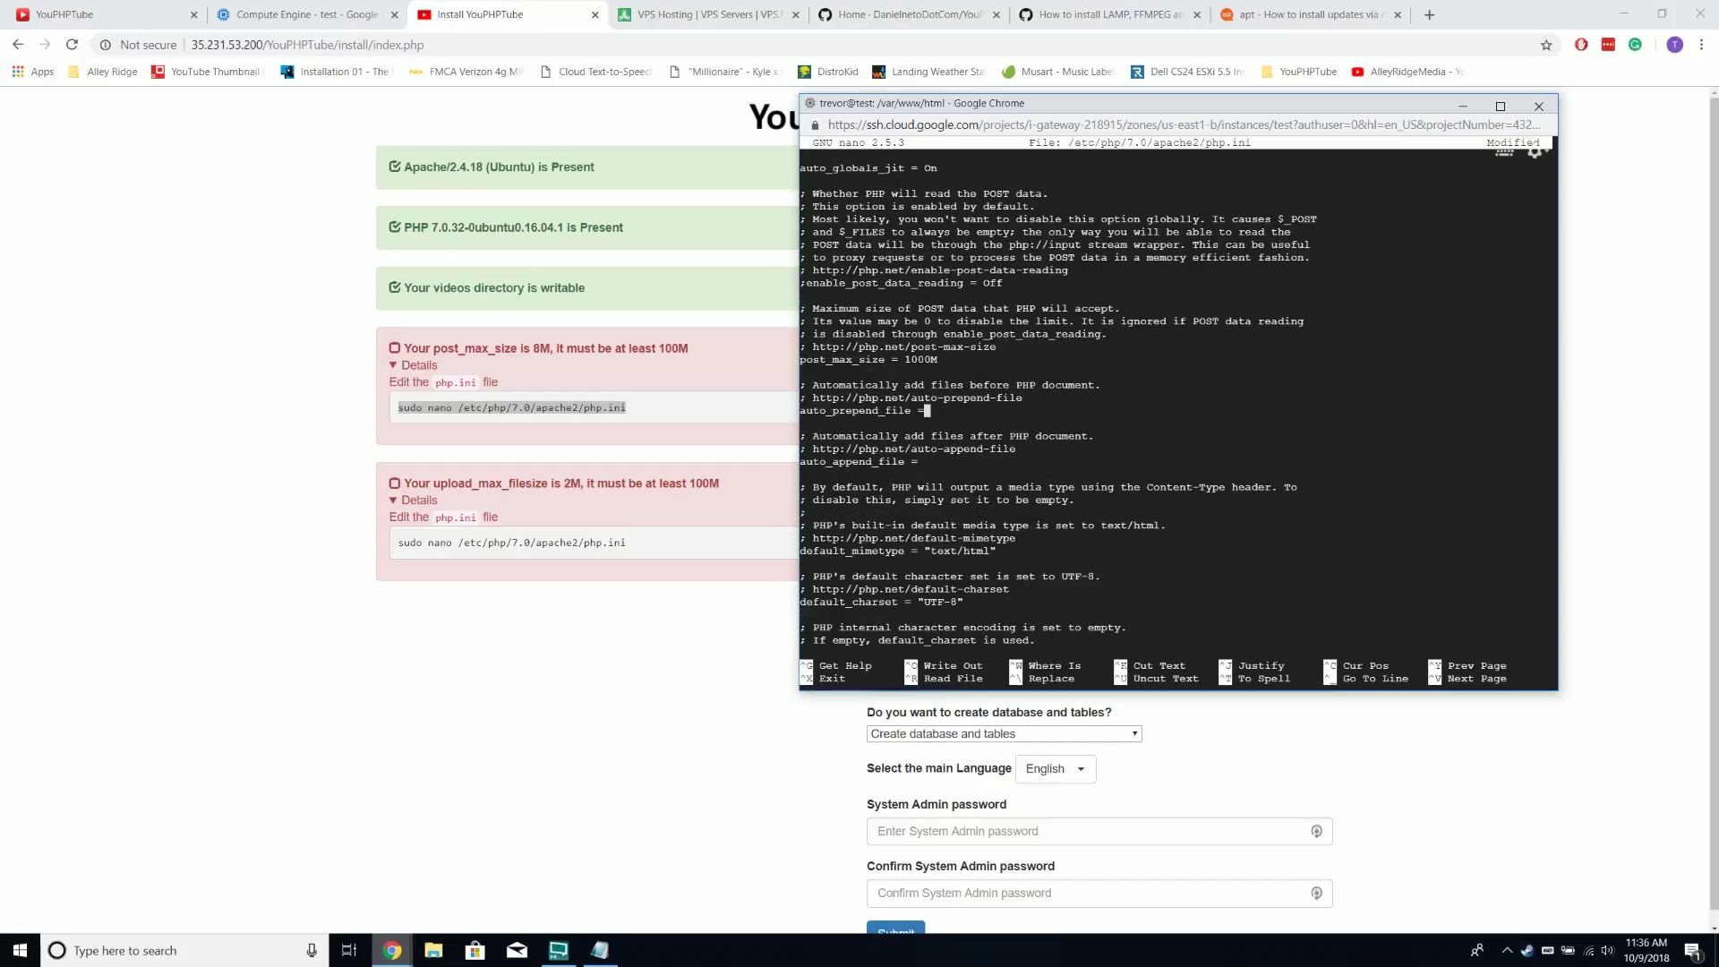
key("Down")
key("Down")
key("Down")
key("Down")
key("Down")
key("Down")
key("Down")
key("Down")
key("Down")
key("Down")
key("Down")
key("Down")
key("Down")
key("Down")
key("Down")
key("Down")
key("Down")
key("Down")
key("Down")
key("Down")
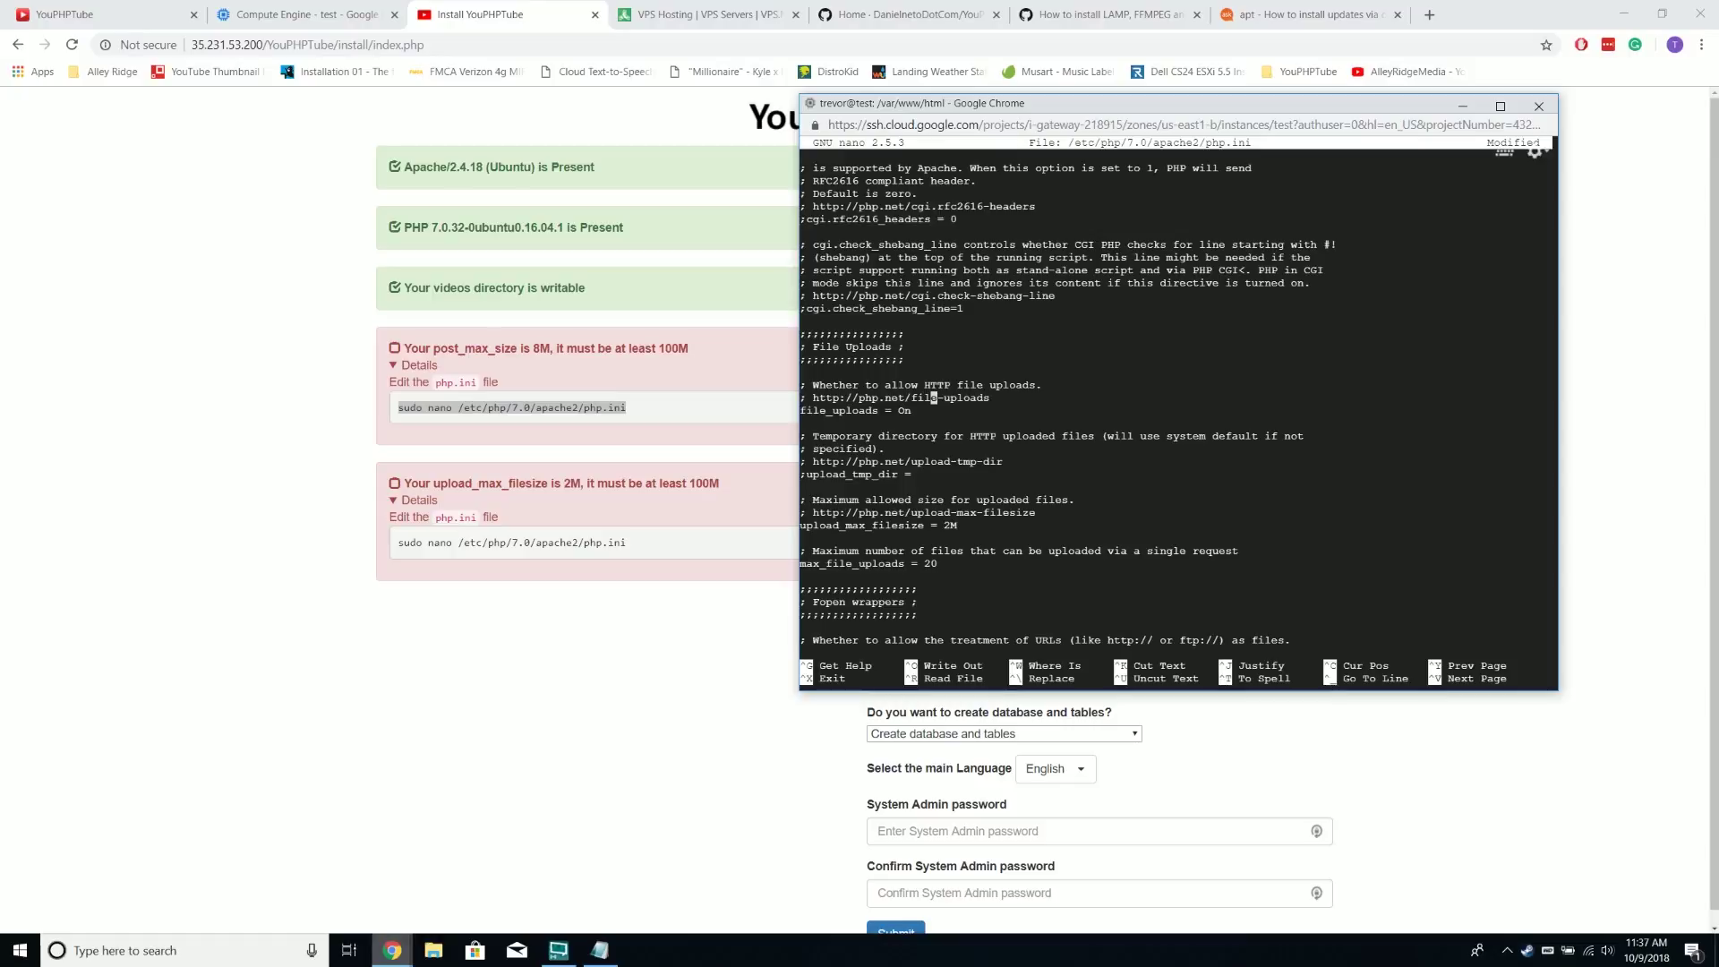
key("Down")
key("Down")
key("Down")
key("Down")
key("Down")
key("Down")
key("Down")
key("Down")
key("Right")
key("Right")
key("Right")
key("BackSpace")
type("1000")
key("ctrl+x")
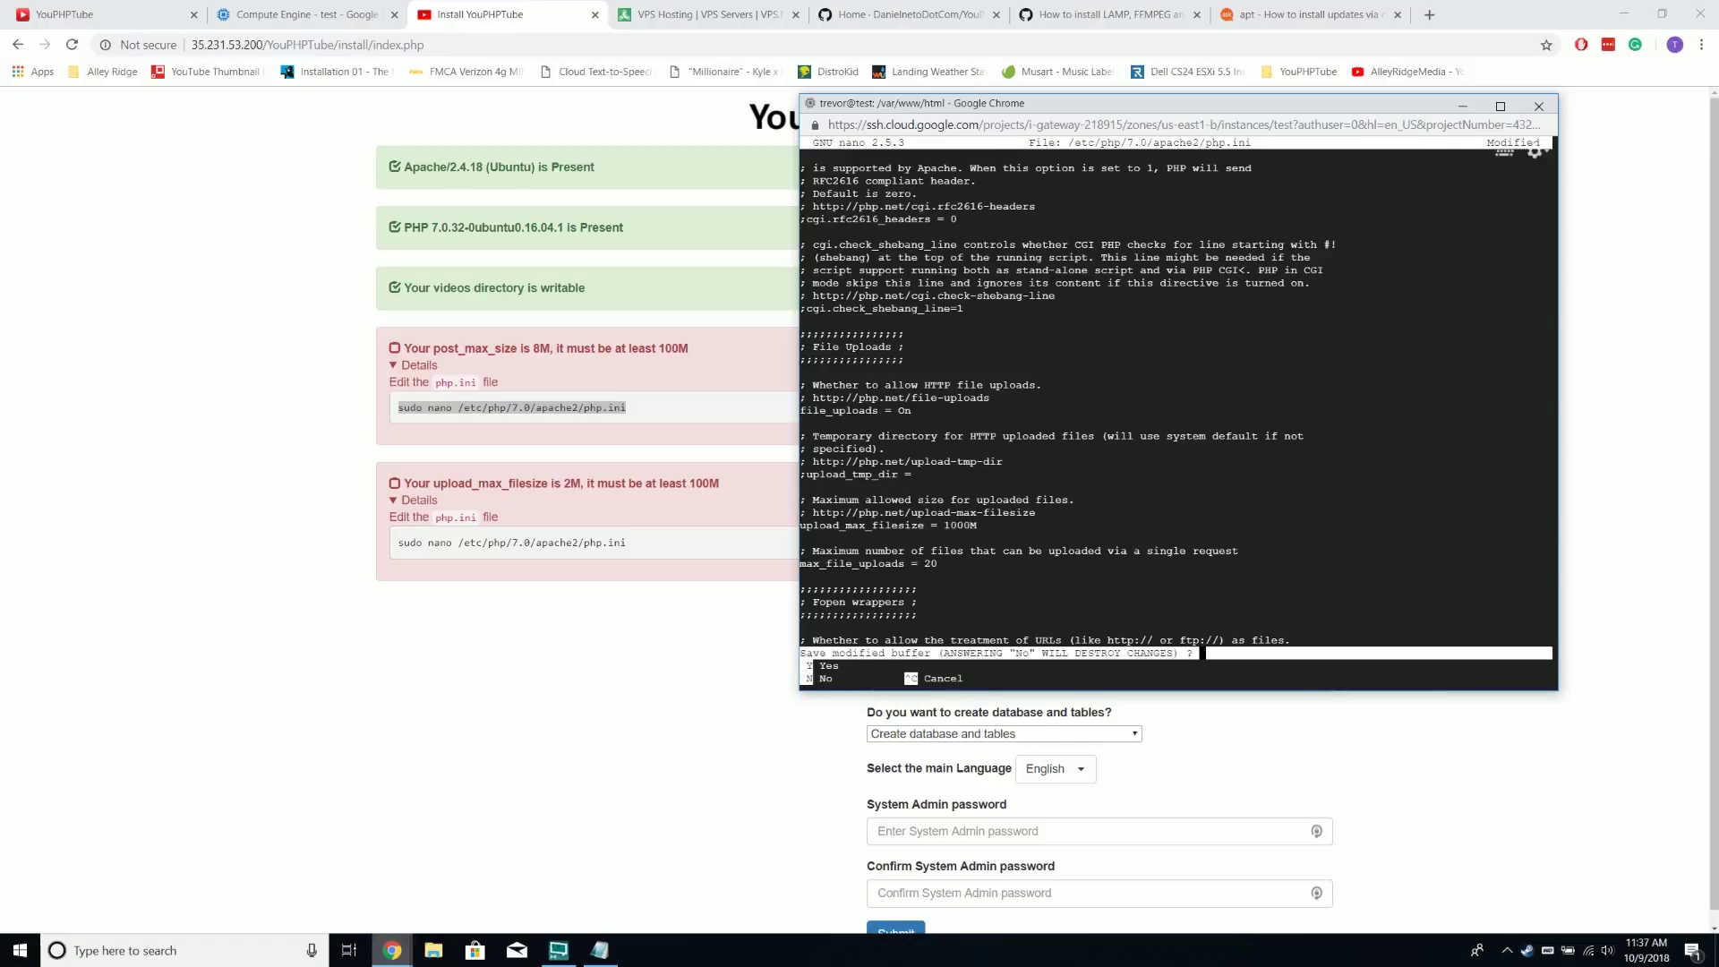
key("y")
key("Return")
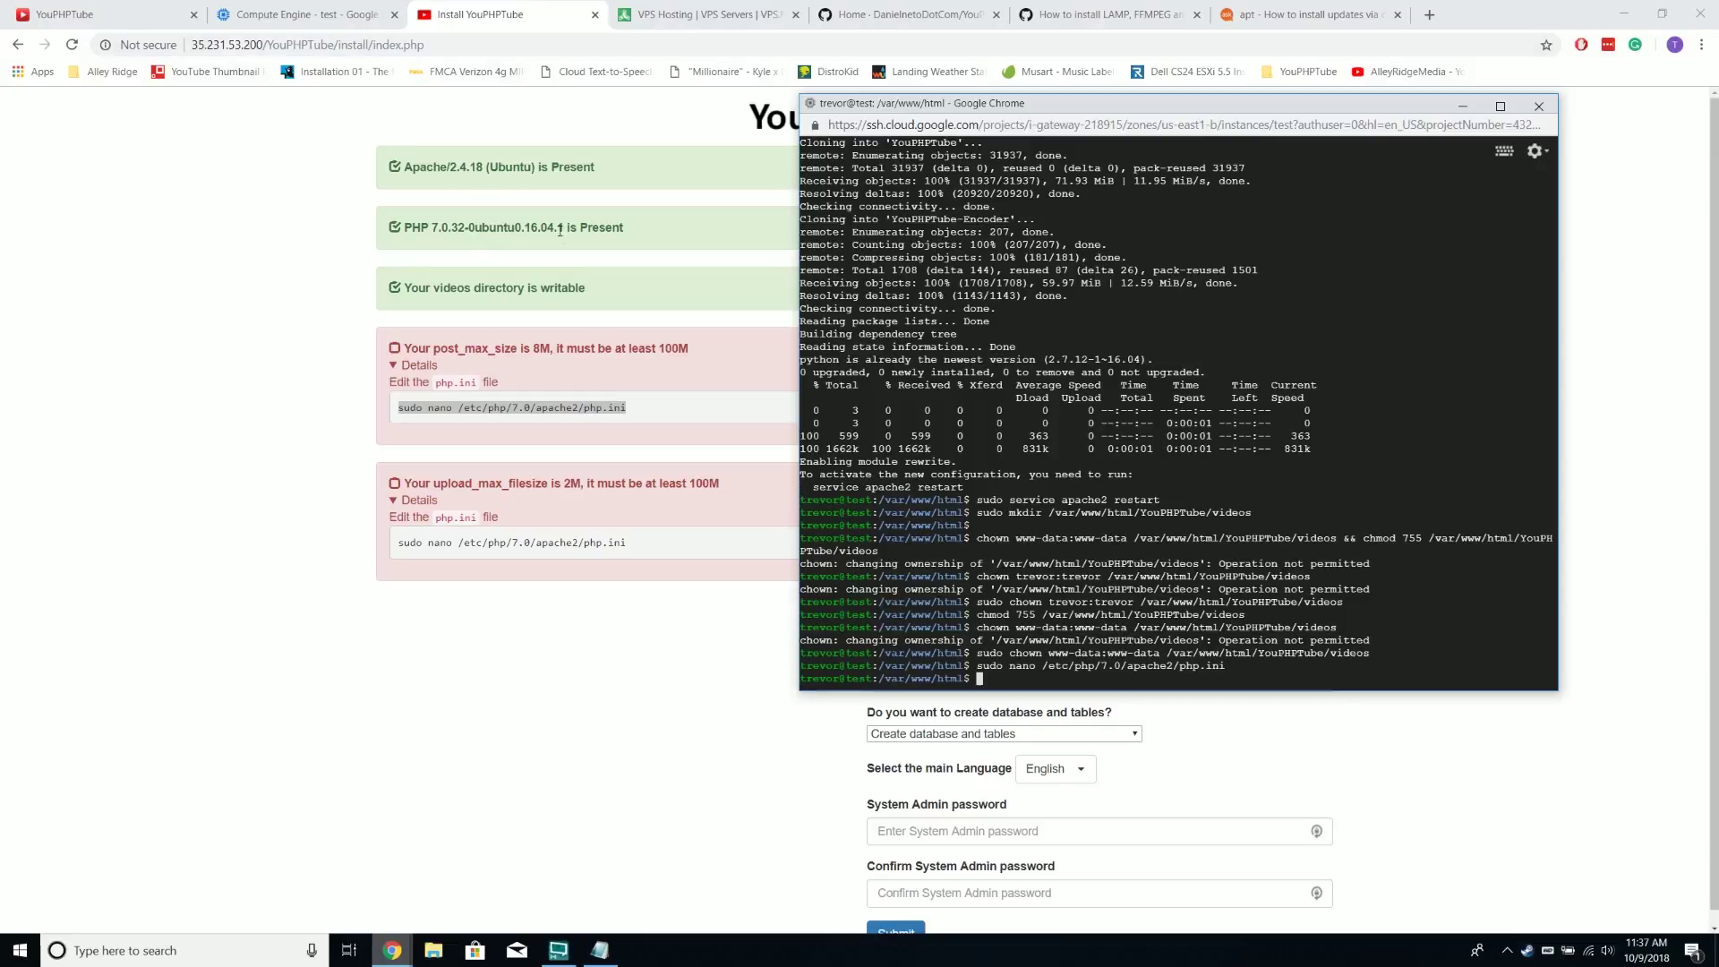
Reload the install page to recheck the post_max_size limit
left_click(562, 57)
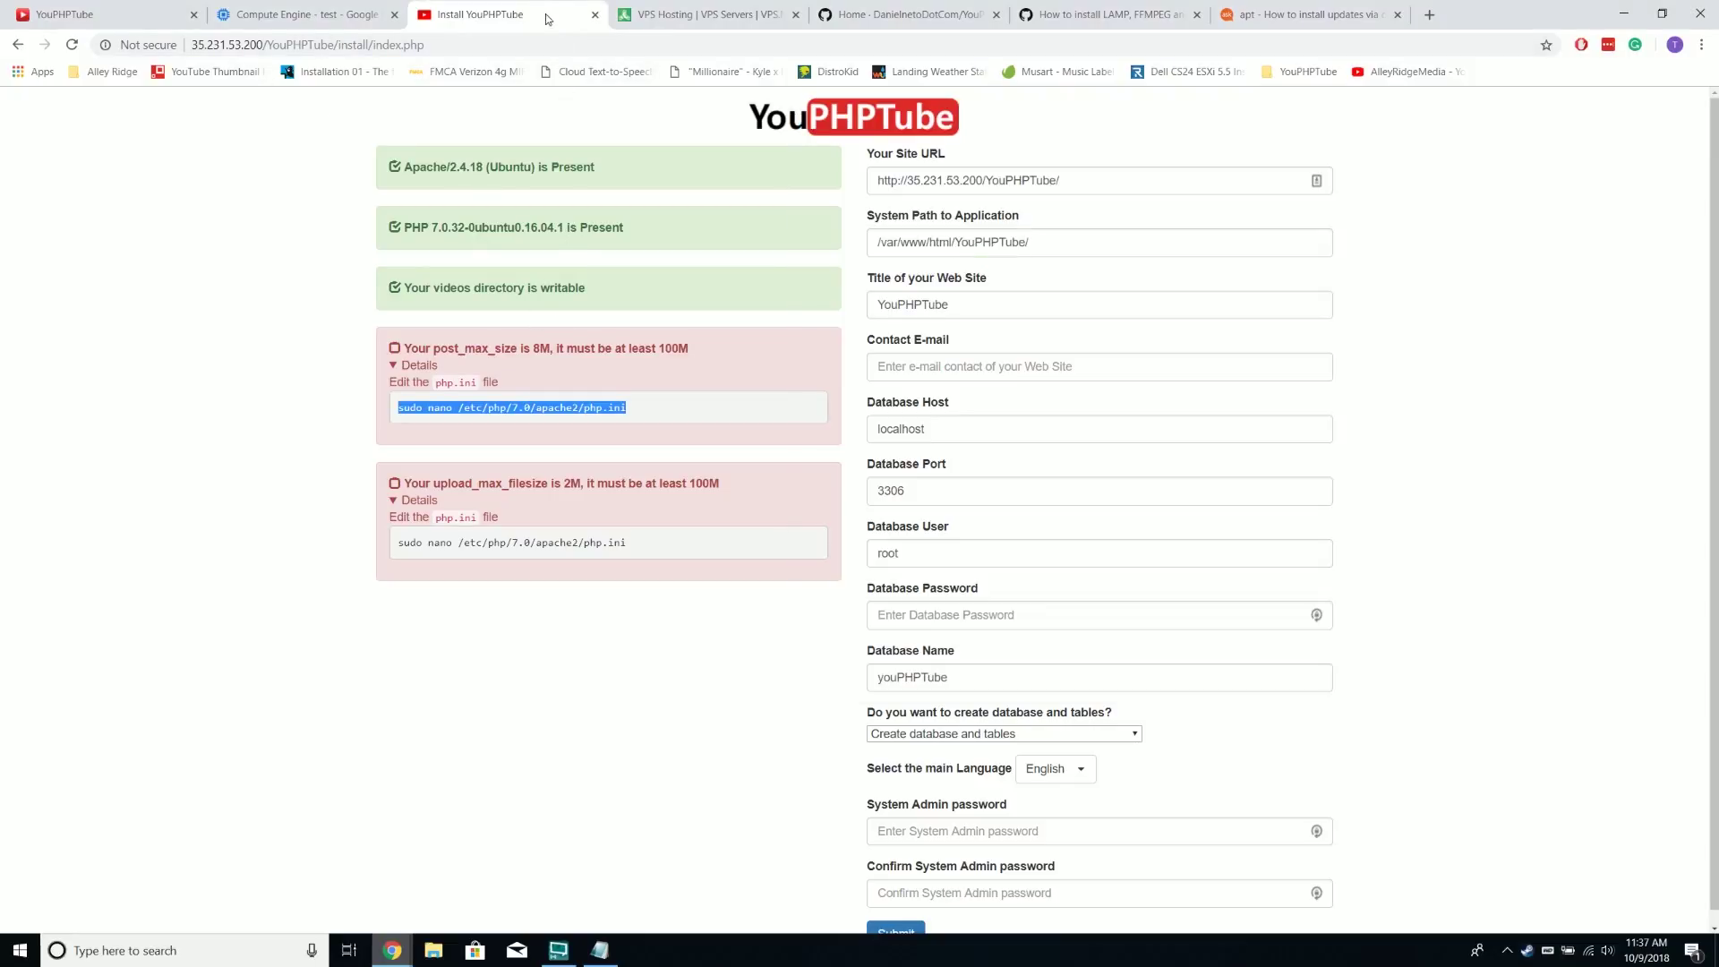
left_click(544, 41)
key("Return")
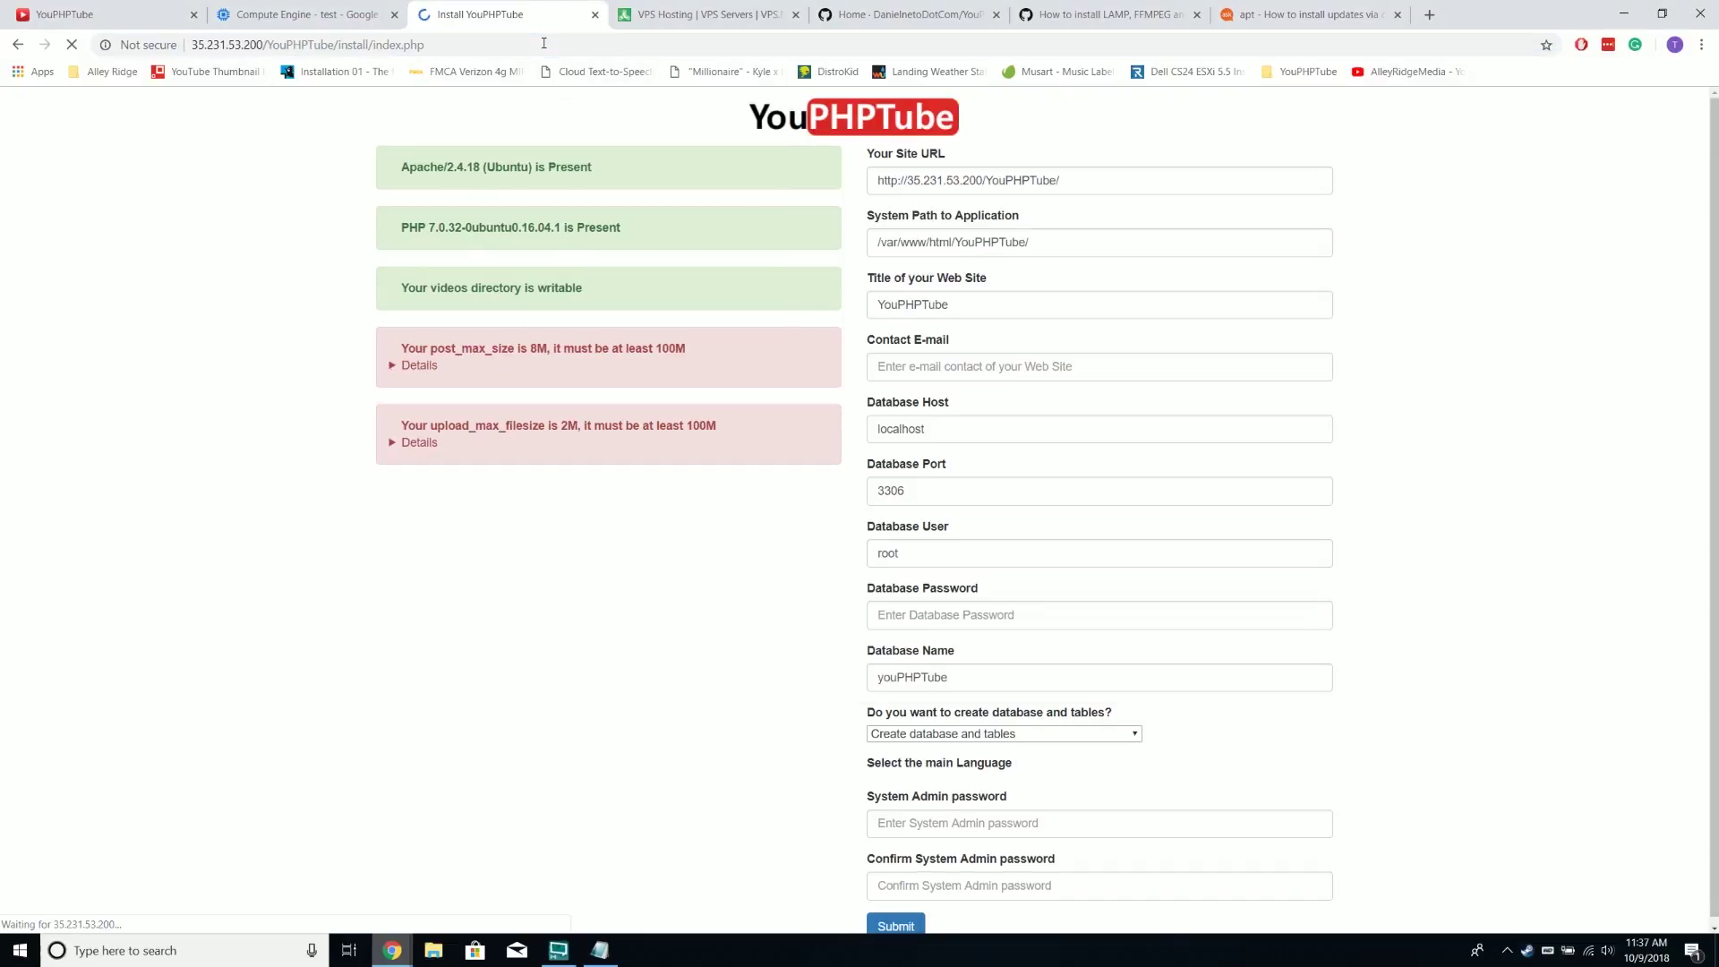
left_click(419, 365)
left_click(423, 364)
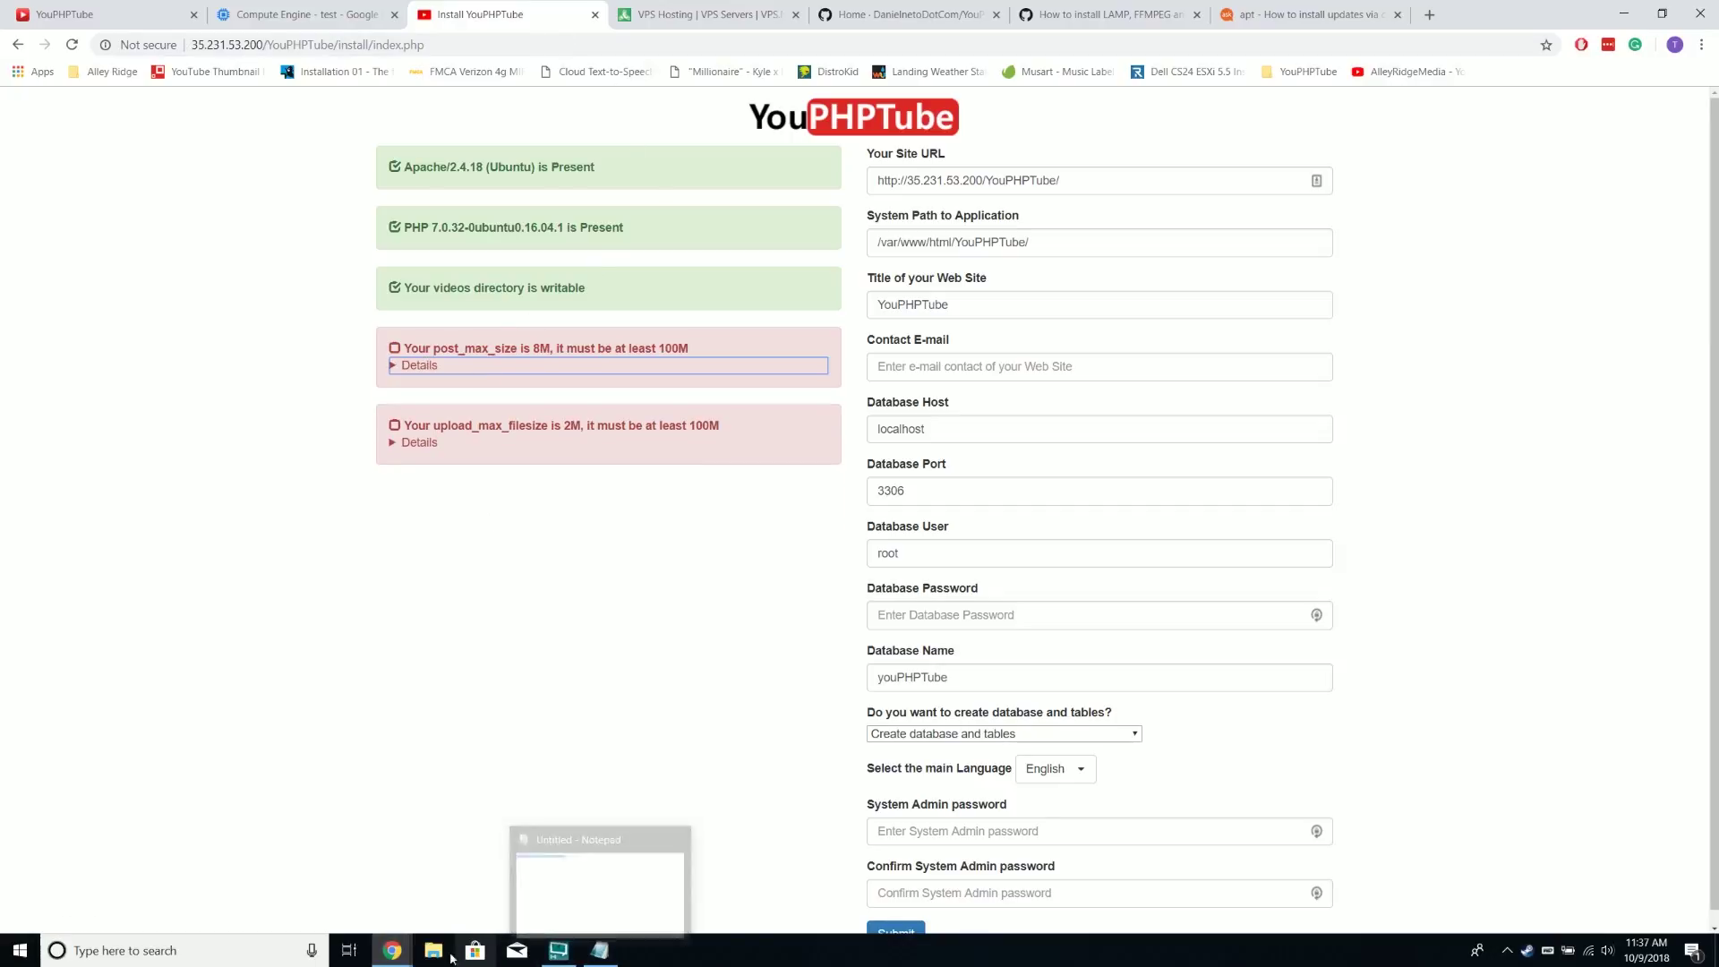
Restart apache2 in the SSH terminal by recalling and editing an earlier command
mouse_move(405, 958)
left_click(484, 873)
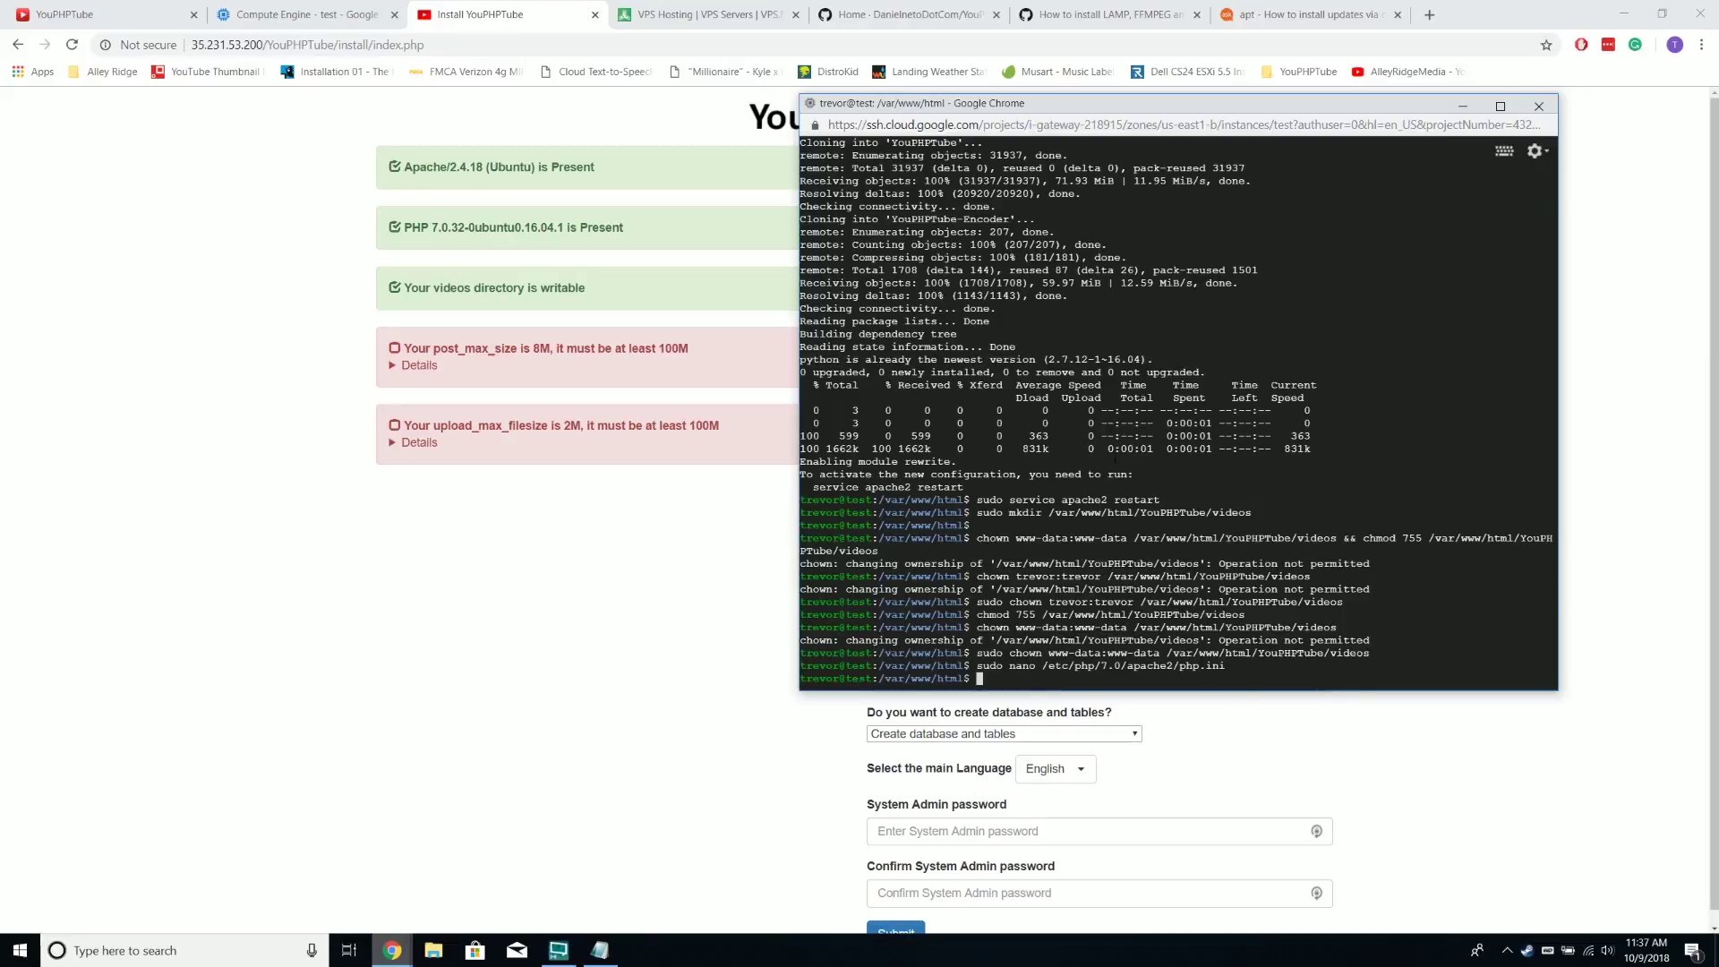
key("Up")
key("Up")
key("Up")
key("Up")
key("Up")
key("Up")
key("Up")
key("Up")
key("Up")
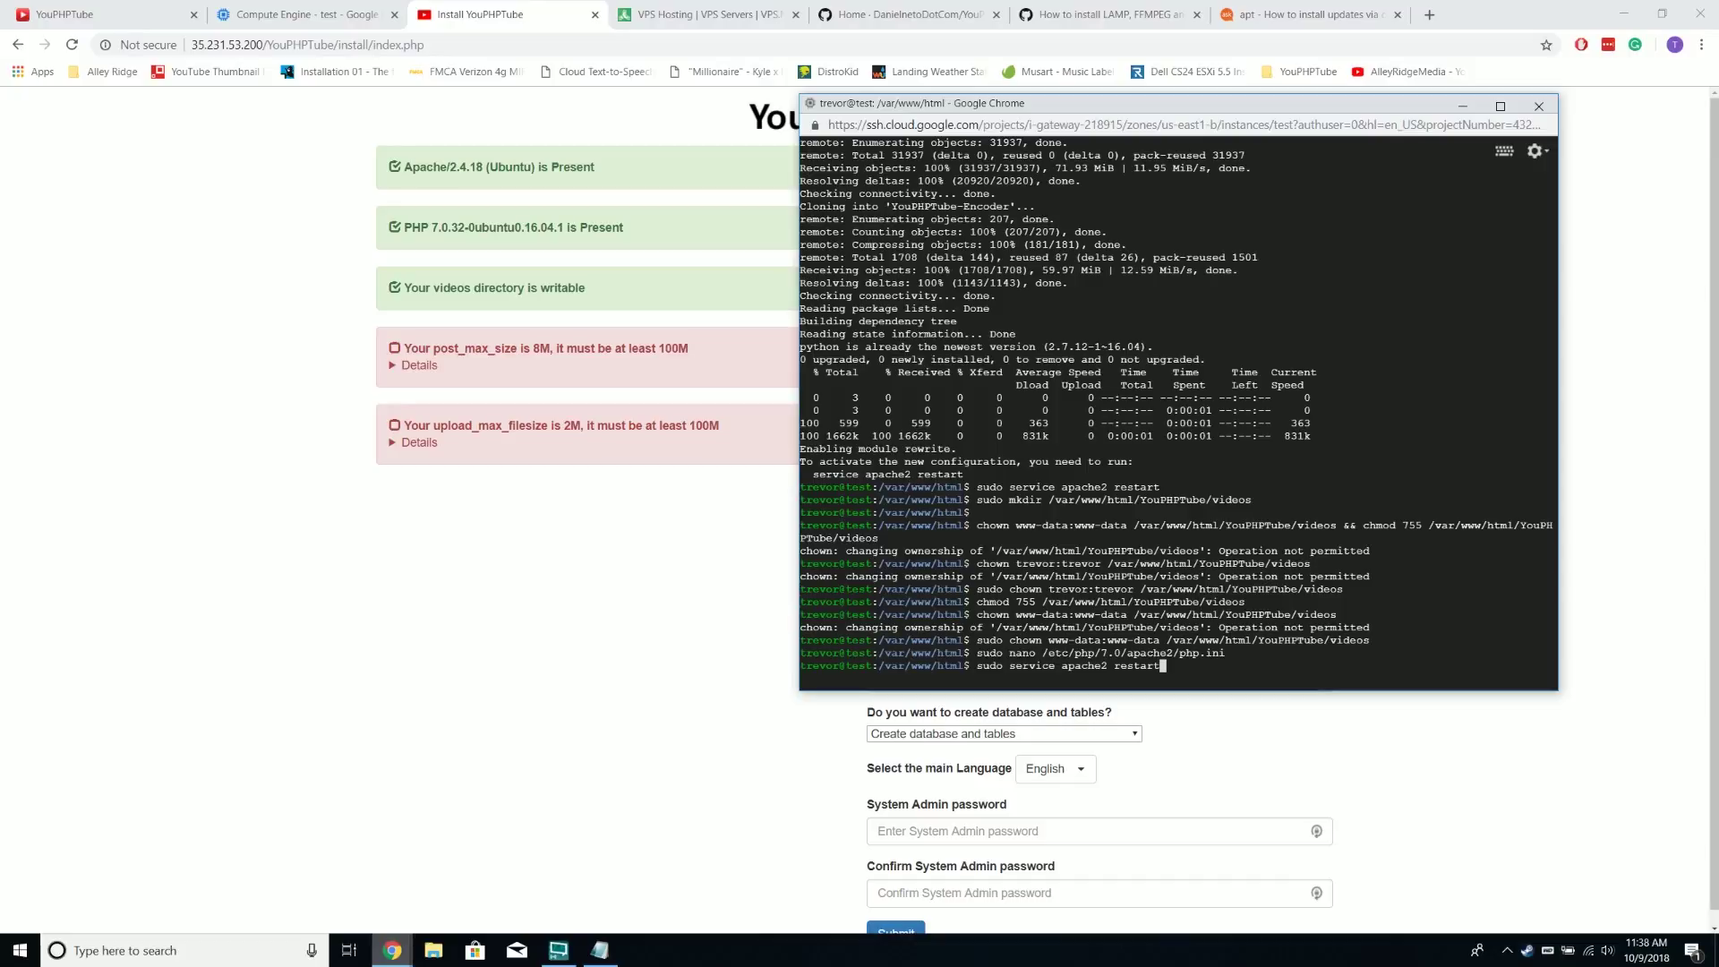
key("Return")
Reload the installer, then set the site title 'Test Video Awesome Streaming Website!' and the contact e-mail
left_click(616, 61)
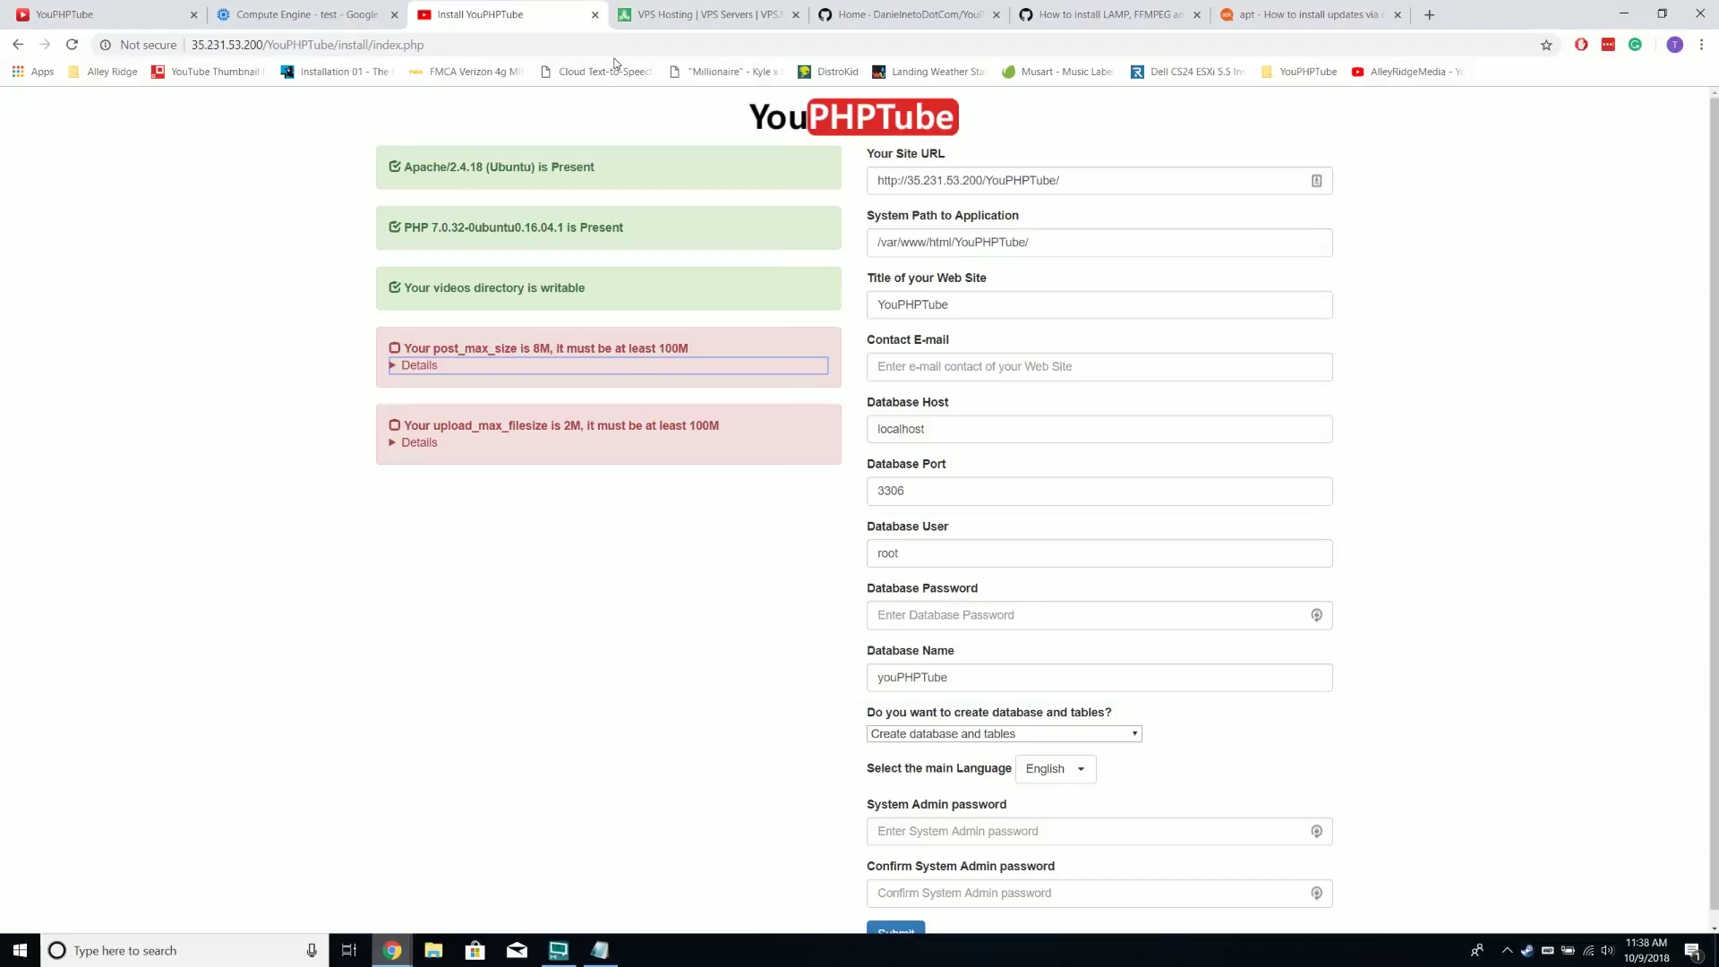
left_click(612, 49)
key("Return")
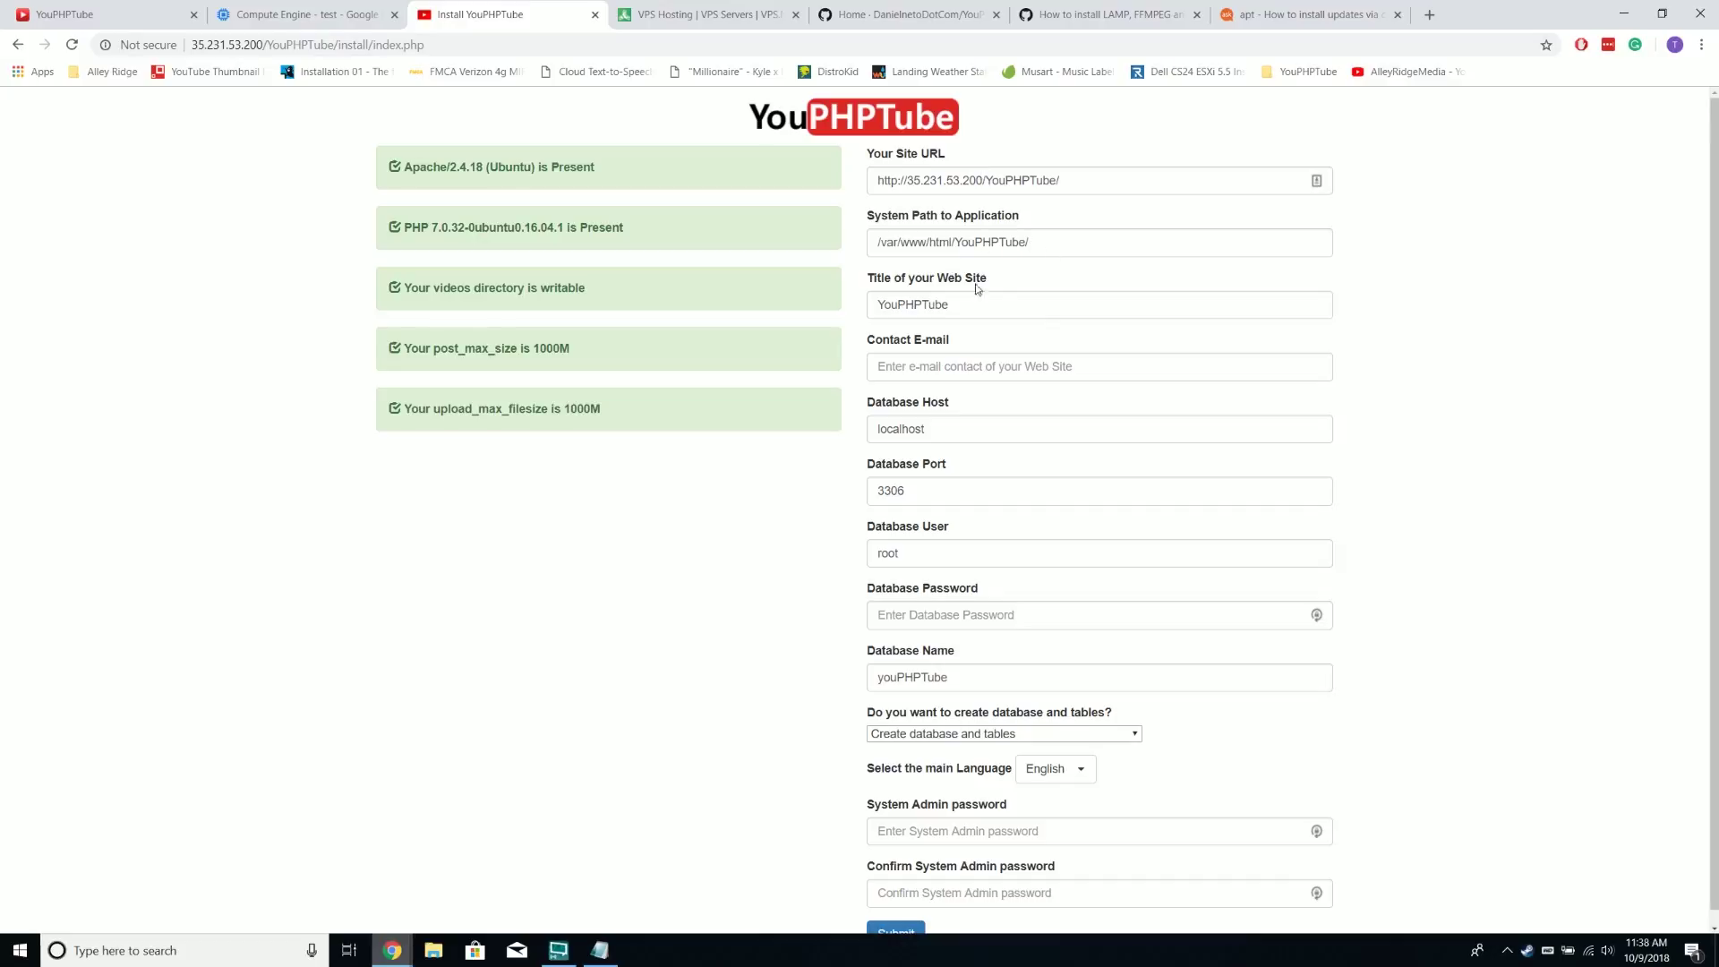
double_click(961, 305)
type("Test Vid")
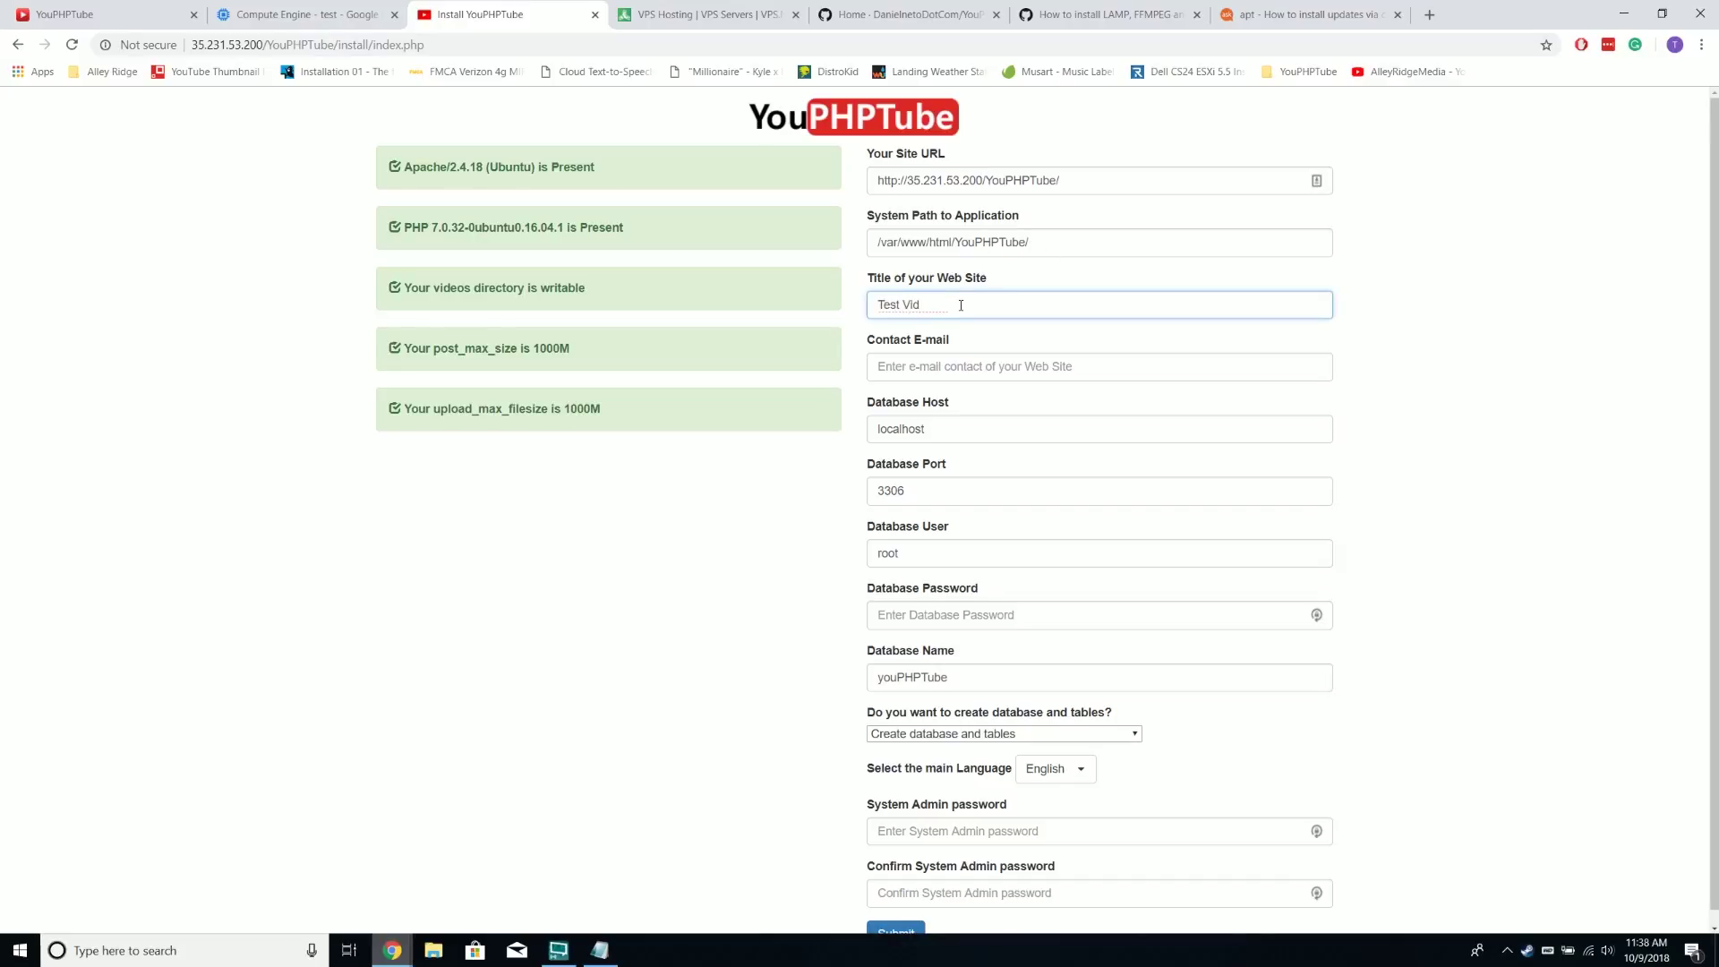
type("eo Awesome Streaming Website")
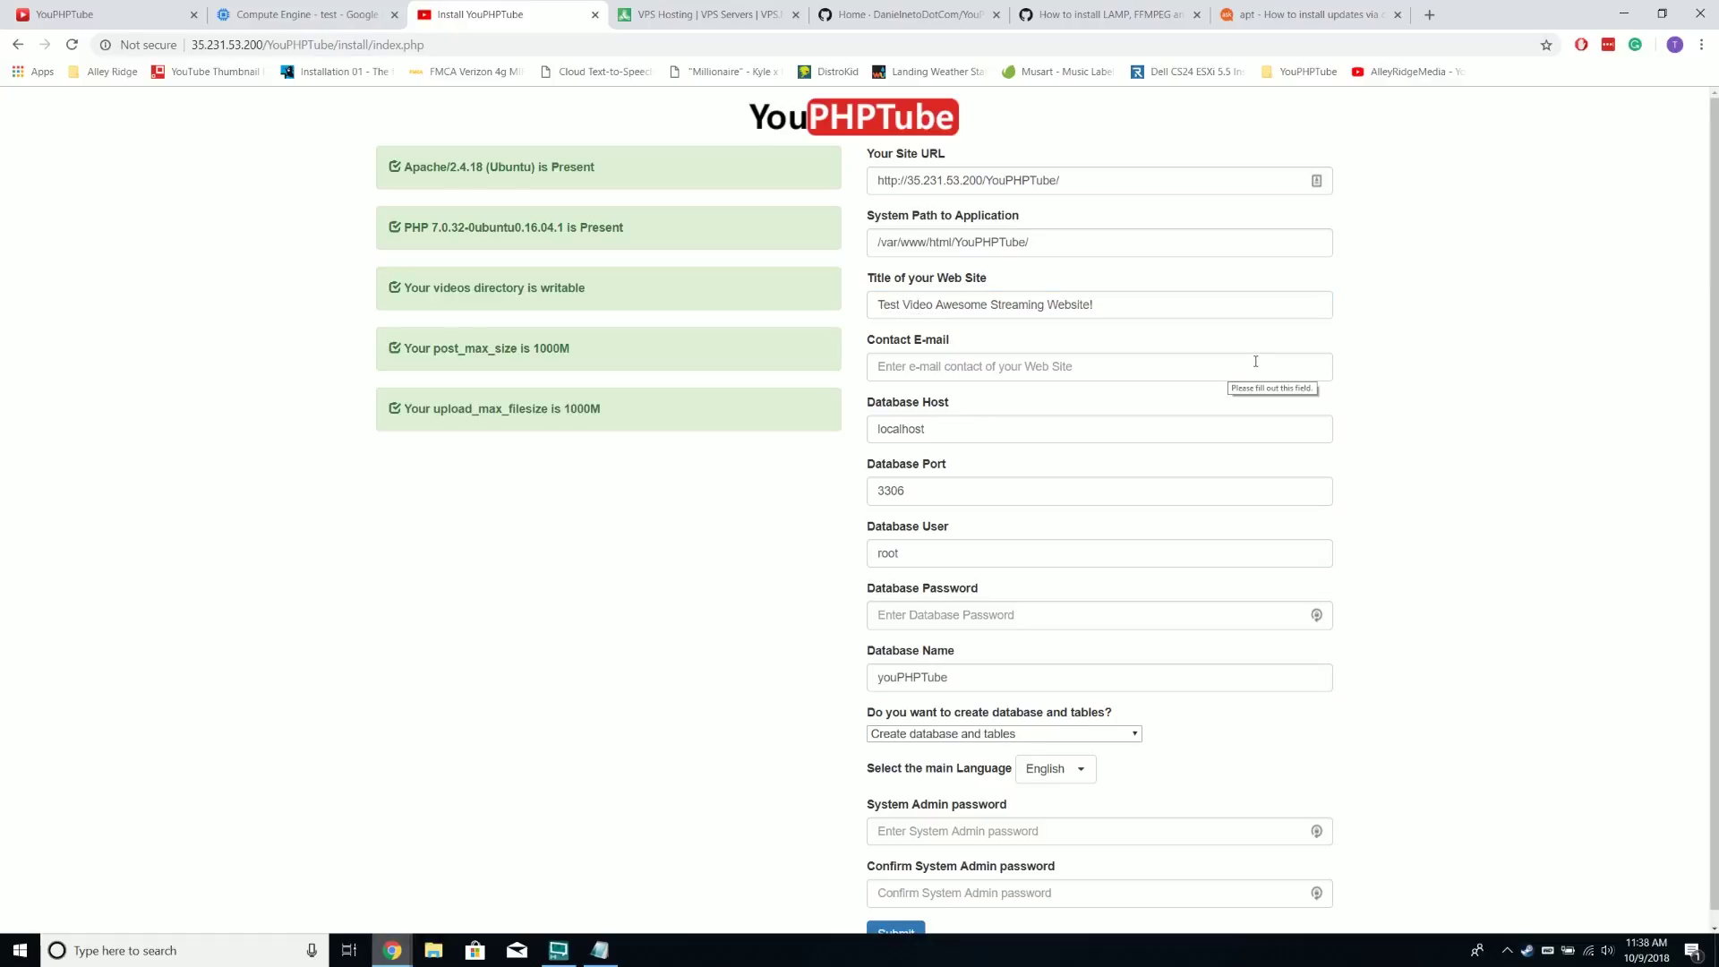
type("test@tester.tester.me")
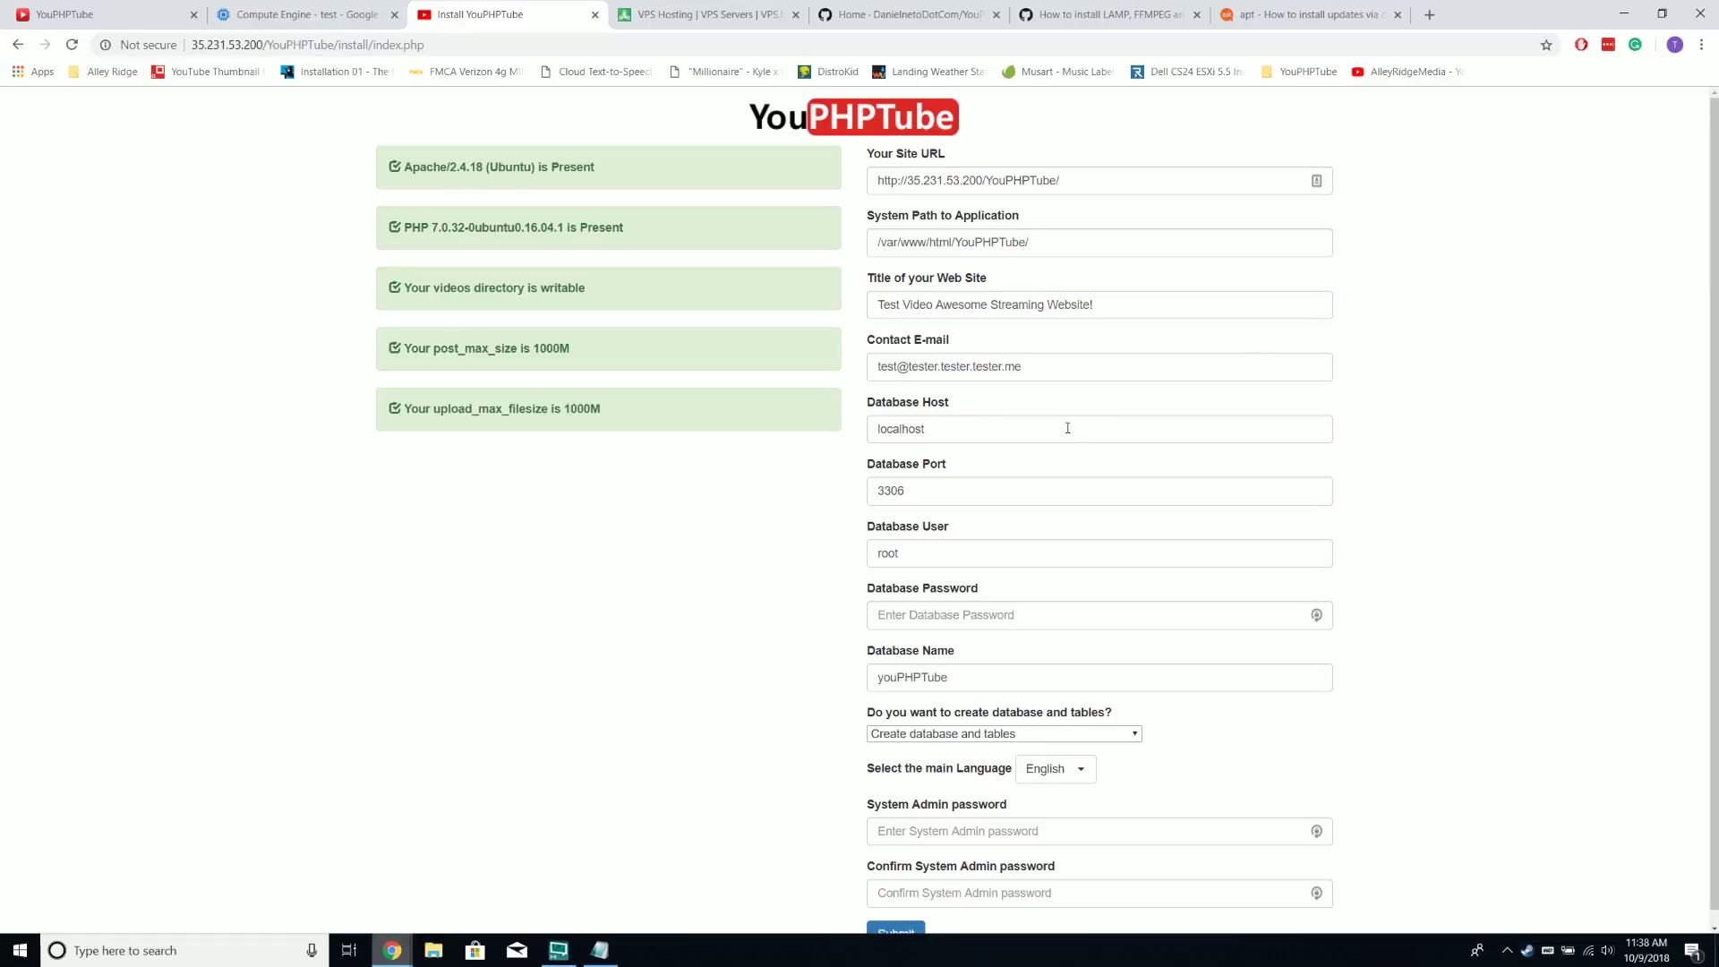
Enter the database password and the system admin password twice, then submit the installation
scroll(1011, 443, "down", 1)
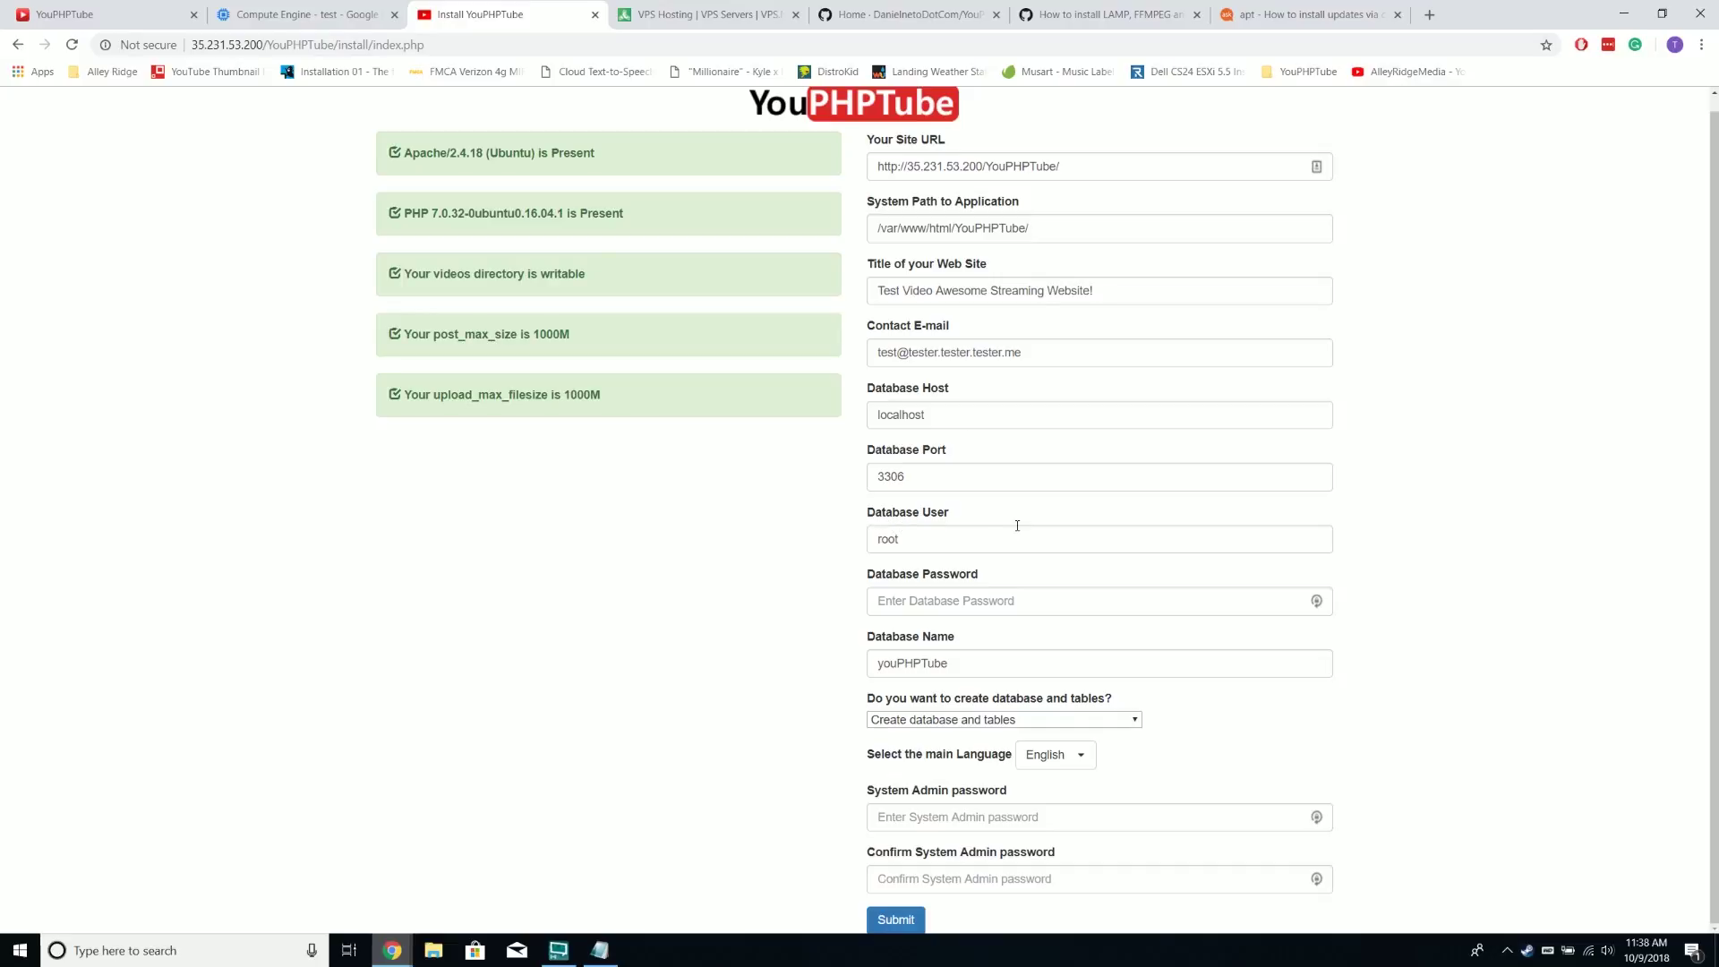
left_click(982, 605)
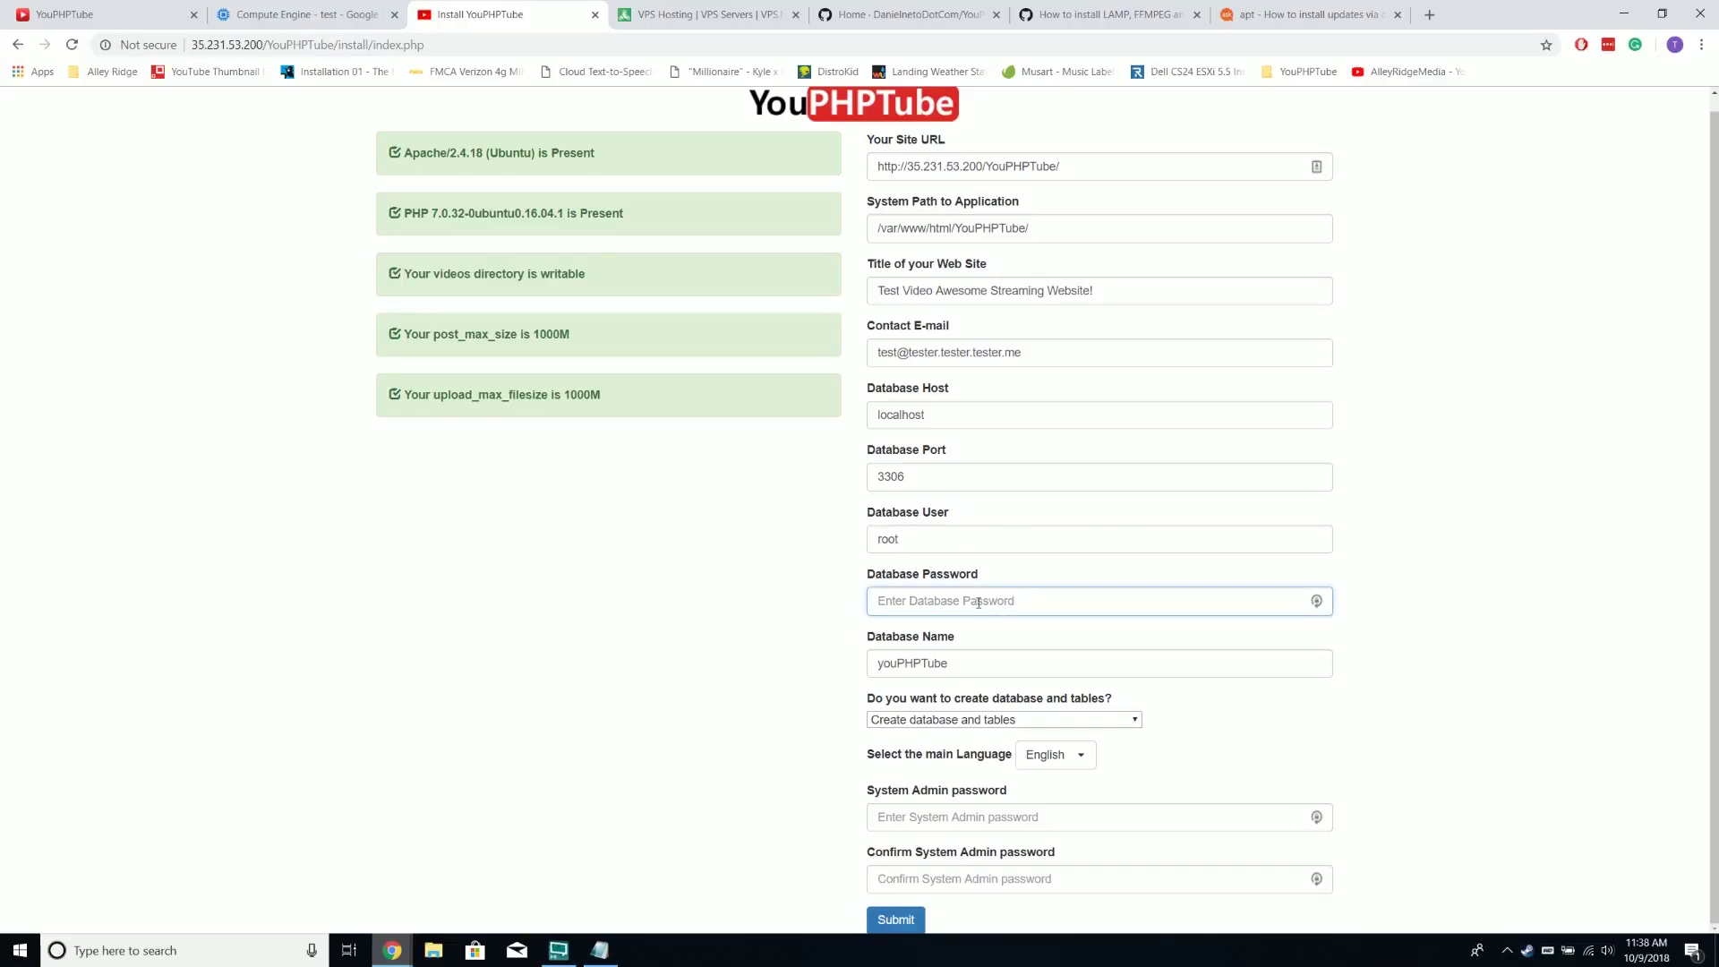
type("••")
left_click(1316, 578)
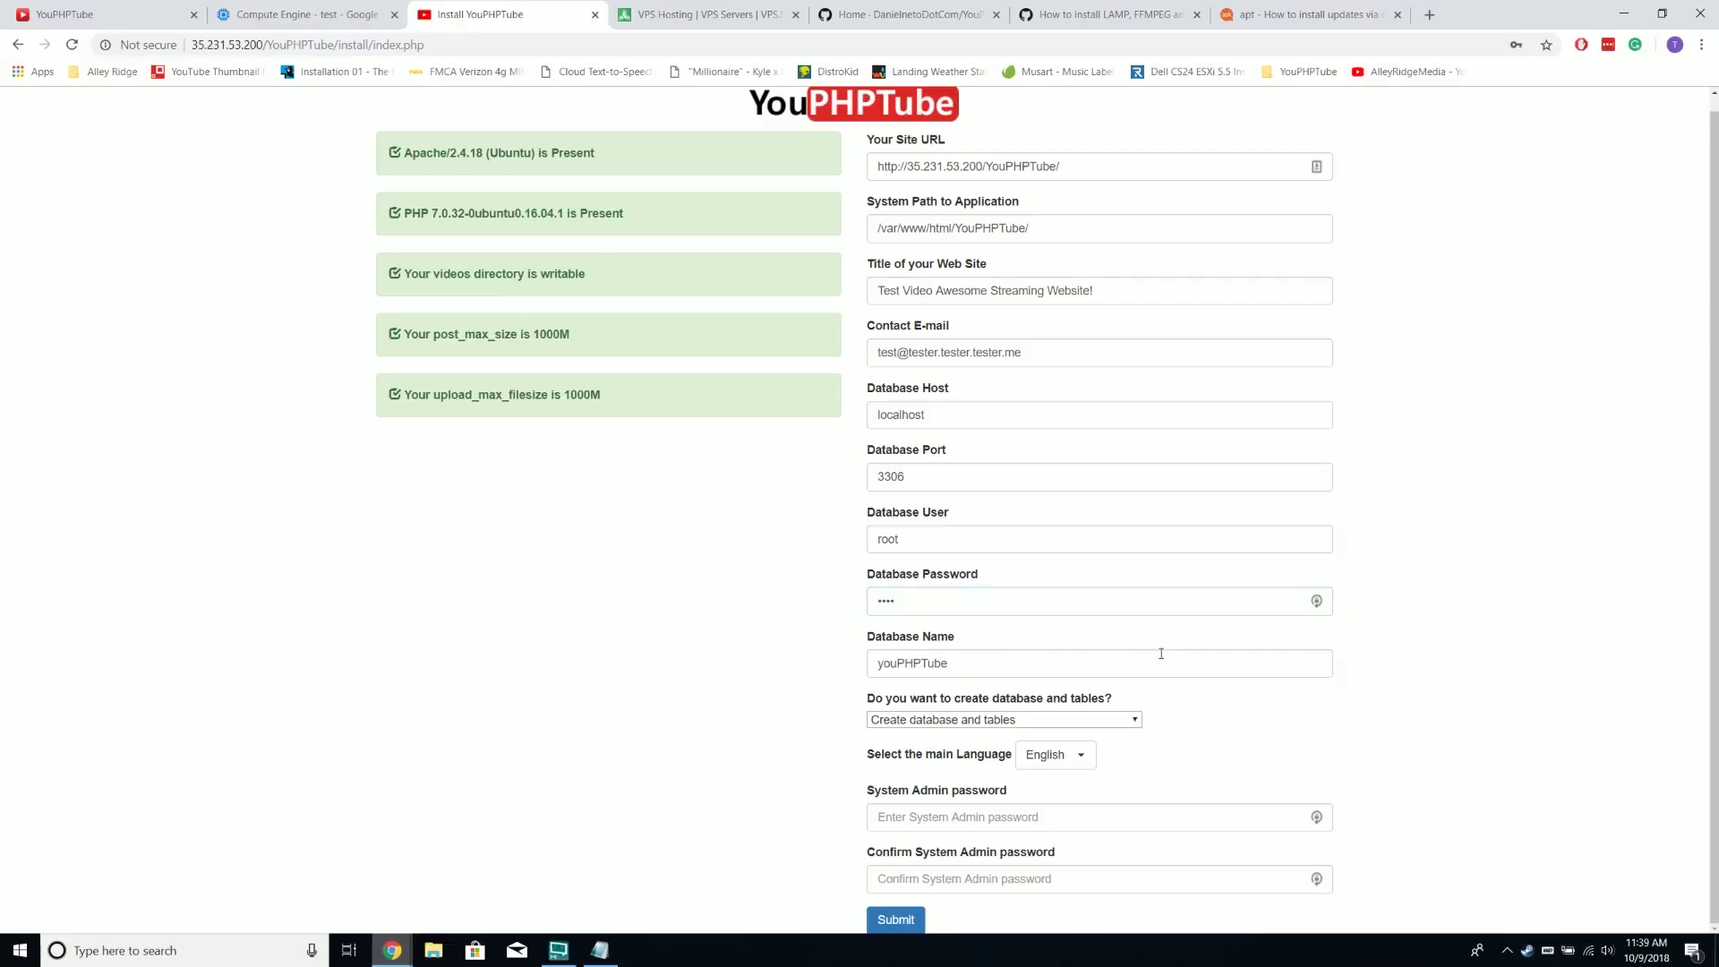
left_click(976, 819)
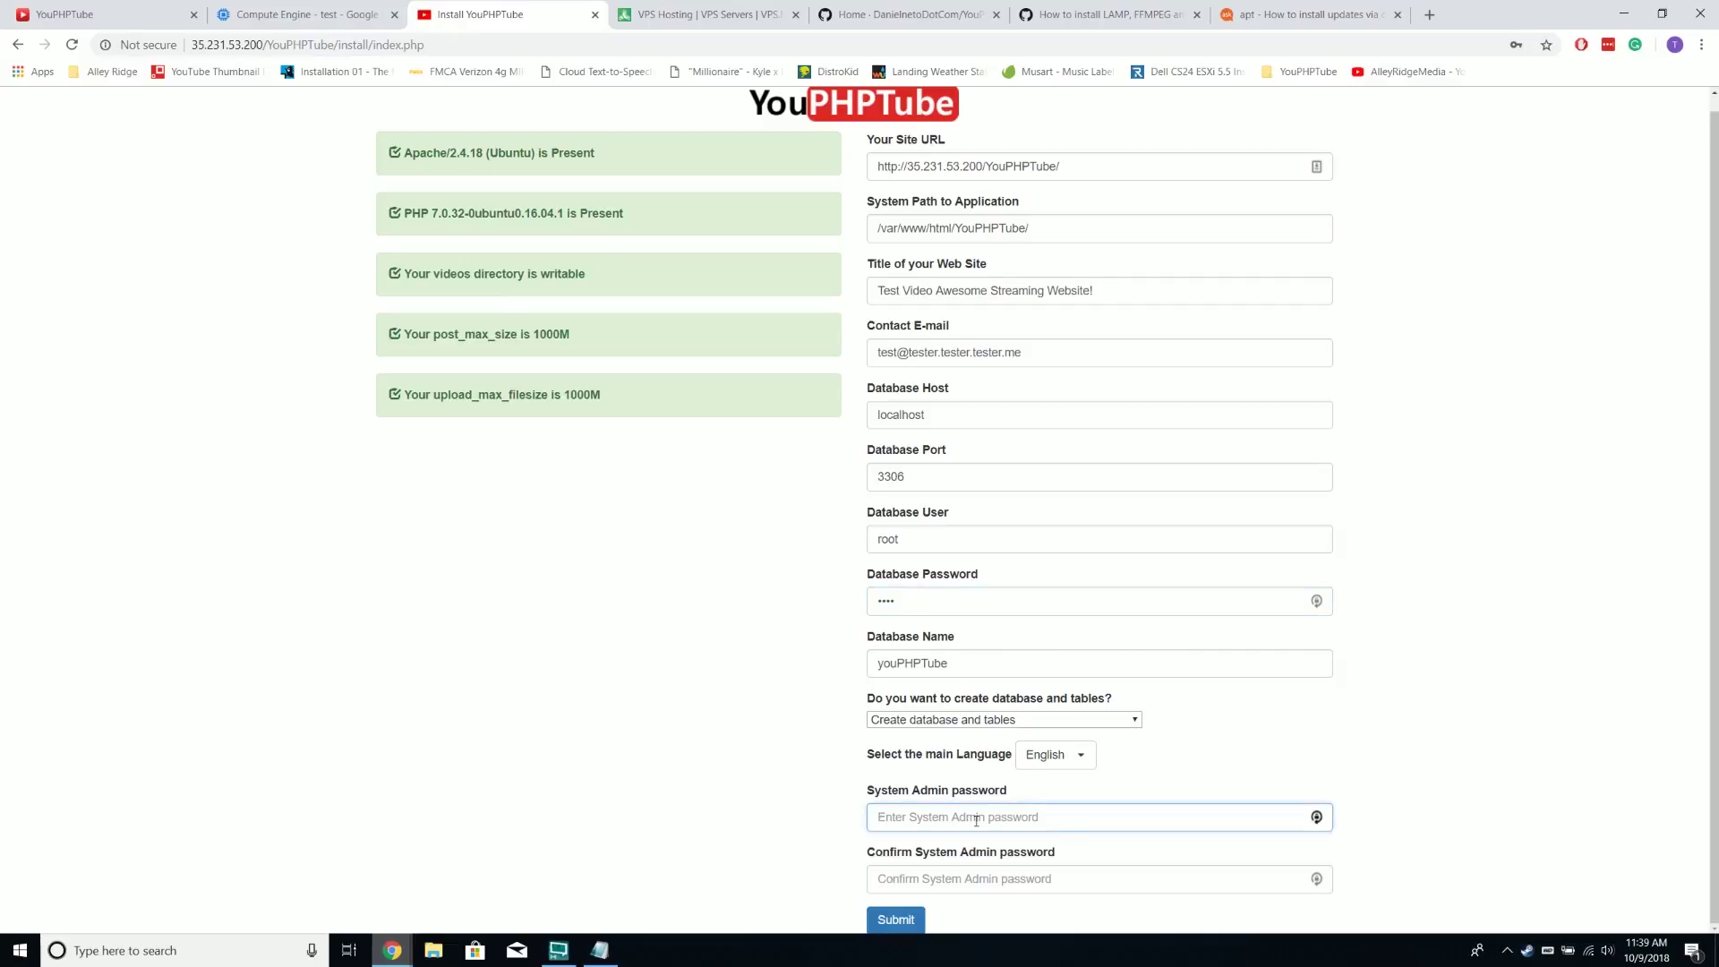
type("•••••••")
key("Tab")
type("••••")
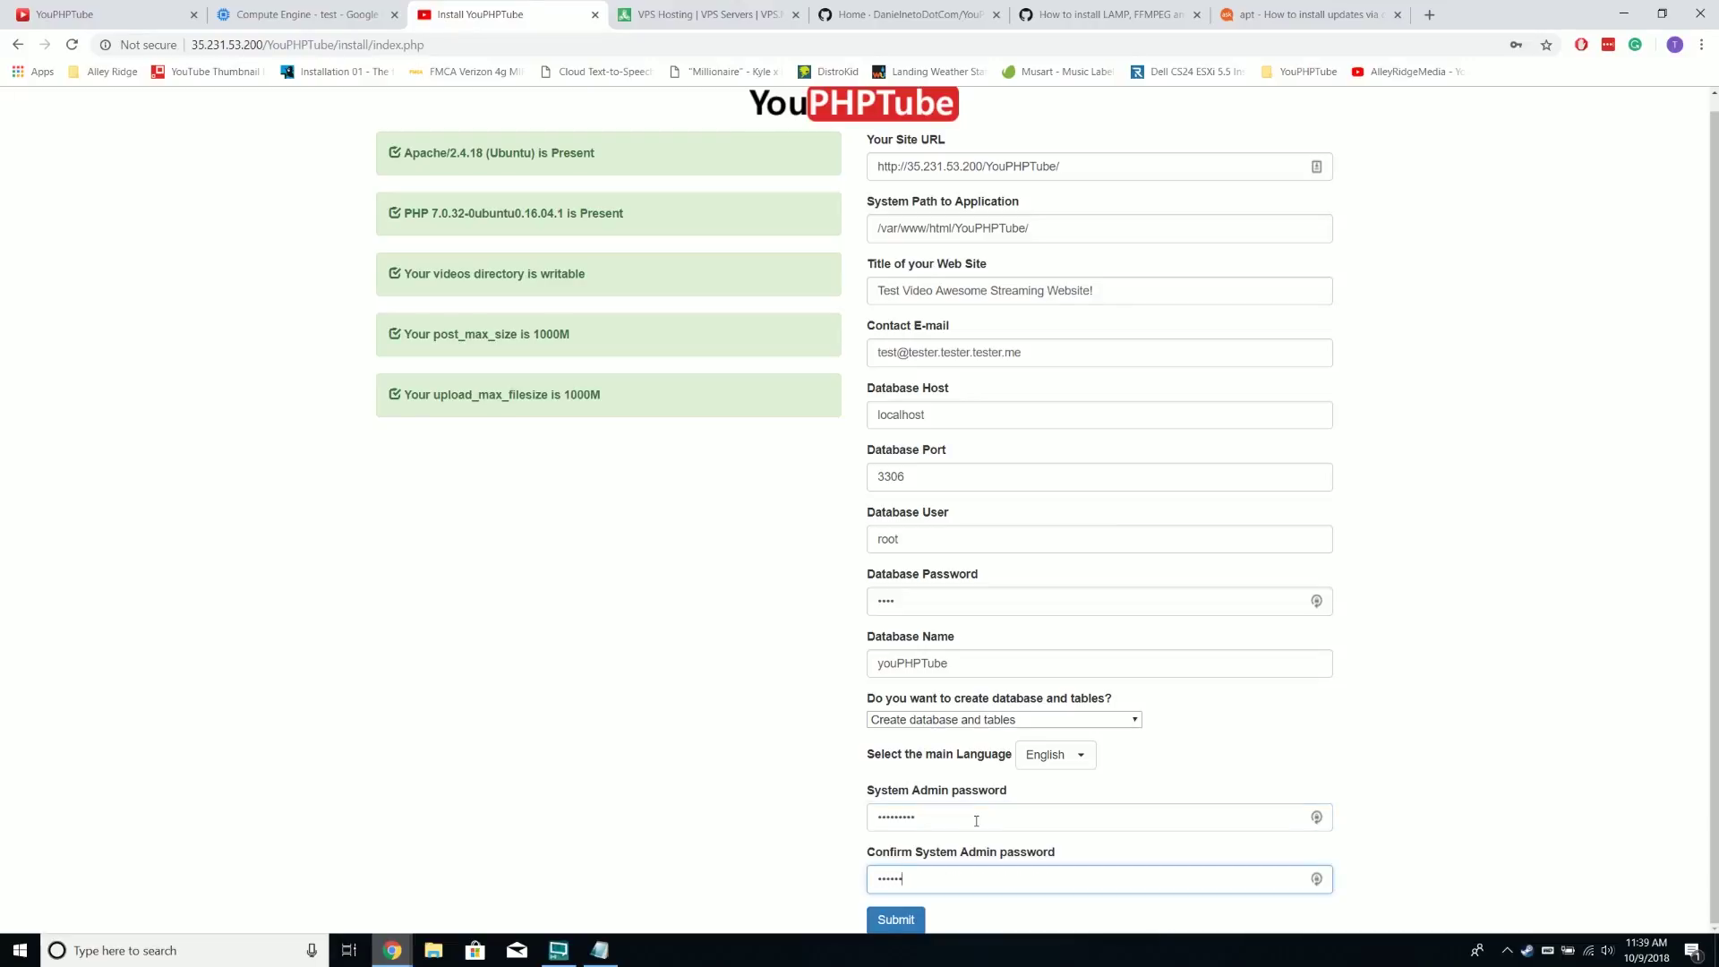
type("•")
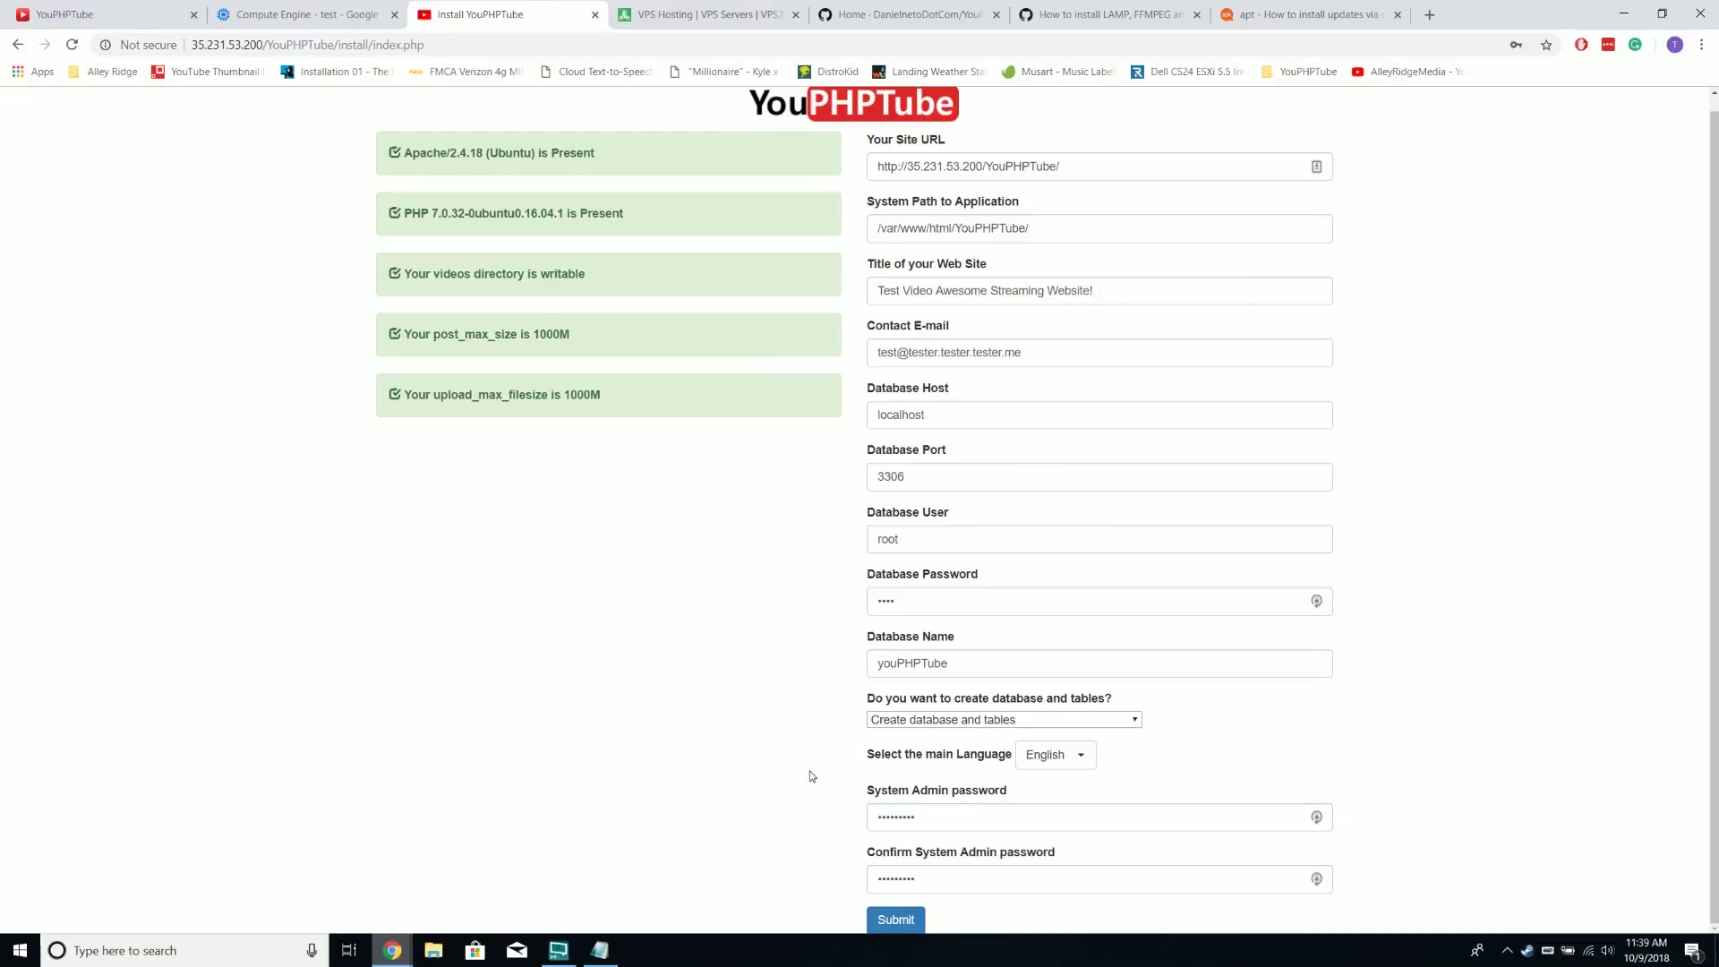
left_click(899, 919)
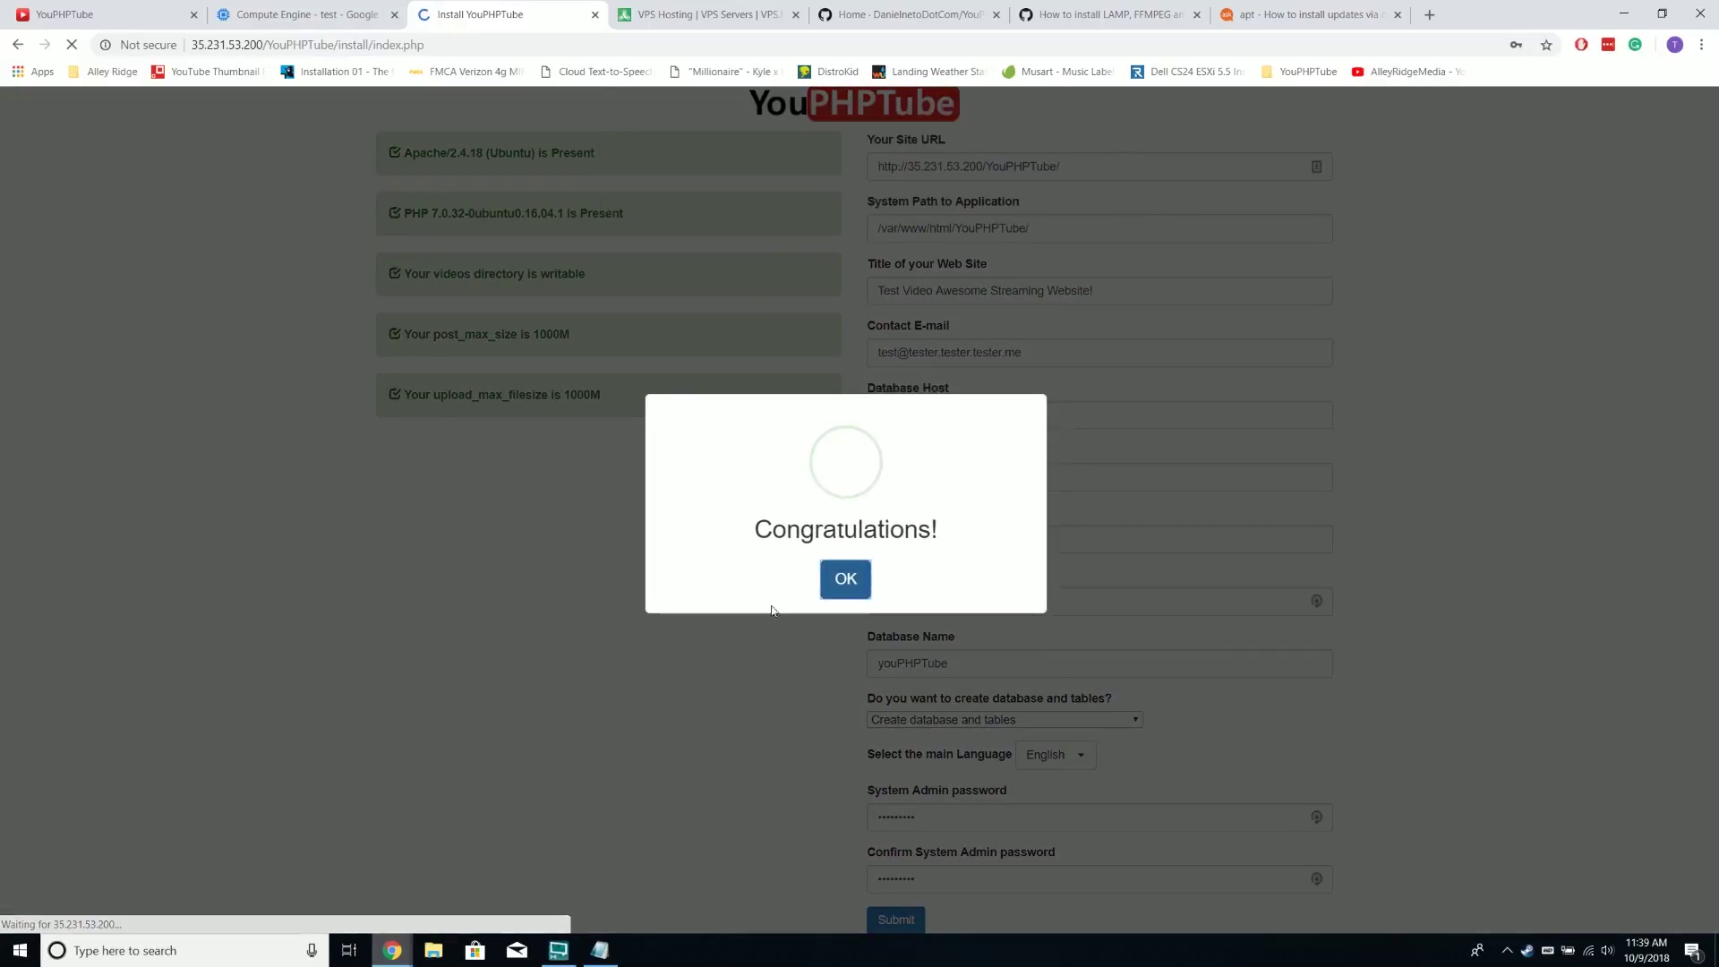
Acknowledge the Congratulations message, dismiss the save-password offer, and select the install directory path
left_click(835, 579)
left_click(436, 145)
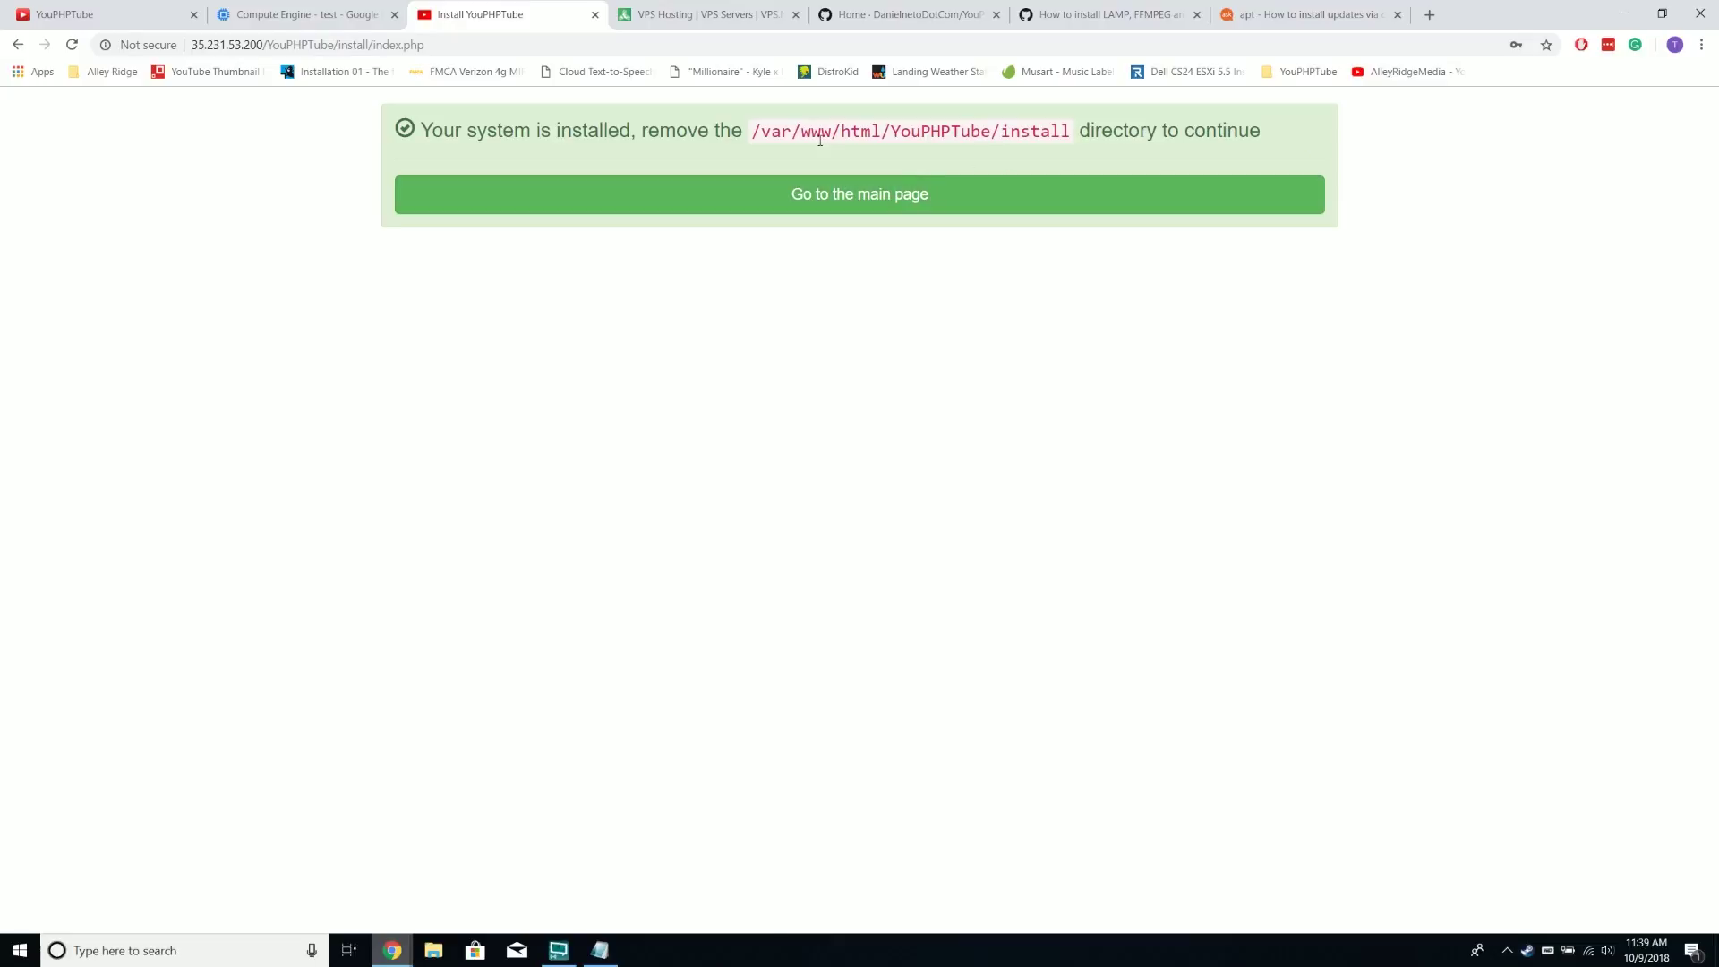
left_click_drag(755, 132, 952, 113)
left_click(1104, 130)
left_click(795, 125)
Switch to the GitHub guide on installing LAMP, FFMPEG and Git
left_click(1091, 7)
scroll(1086, 448, "up", 15)
scroll(1122, 447, "down", 3)
scroll(1121, 448, "down", 1)
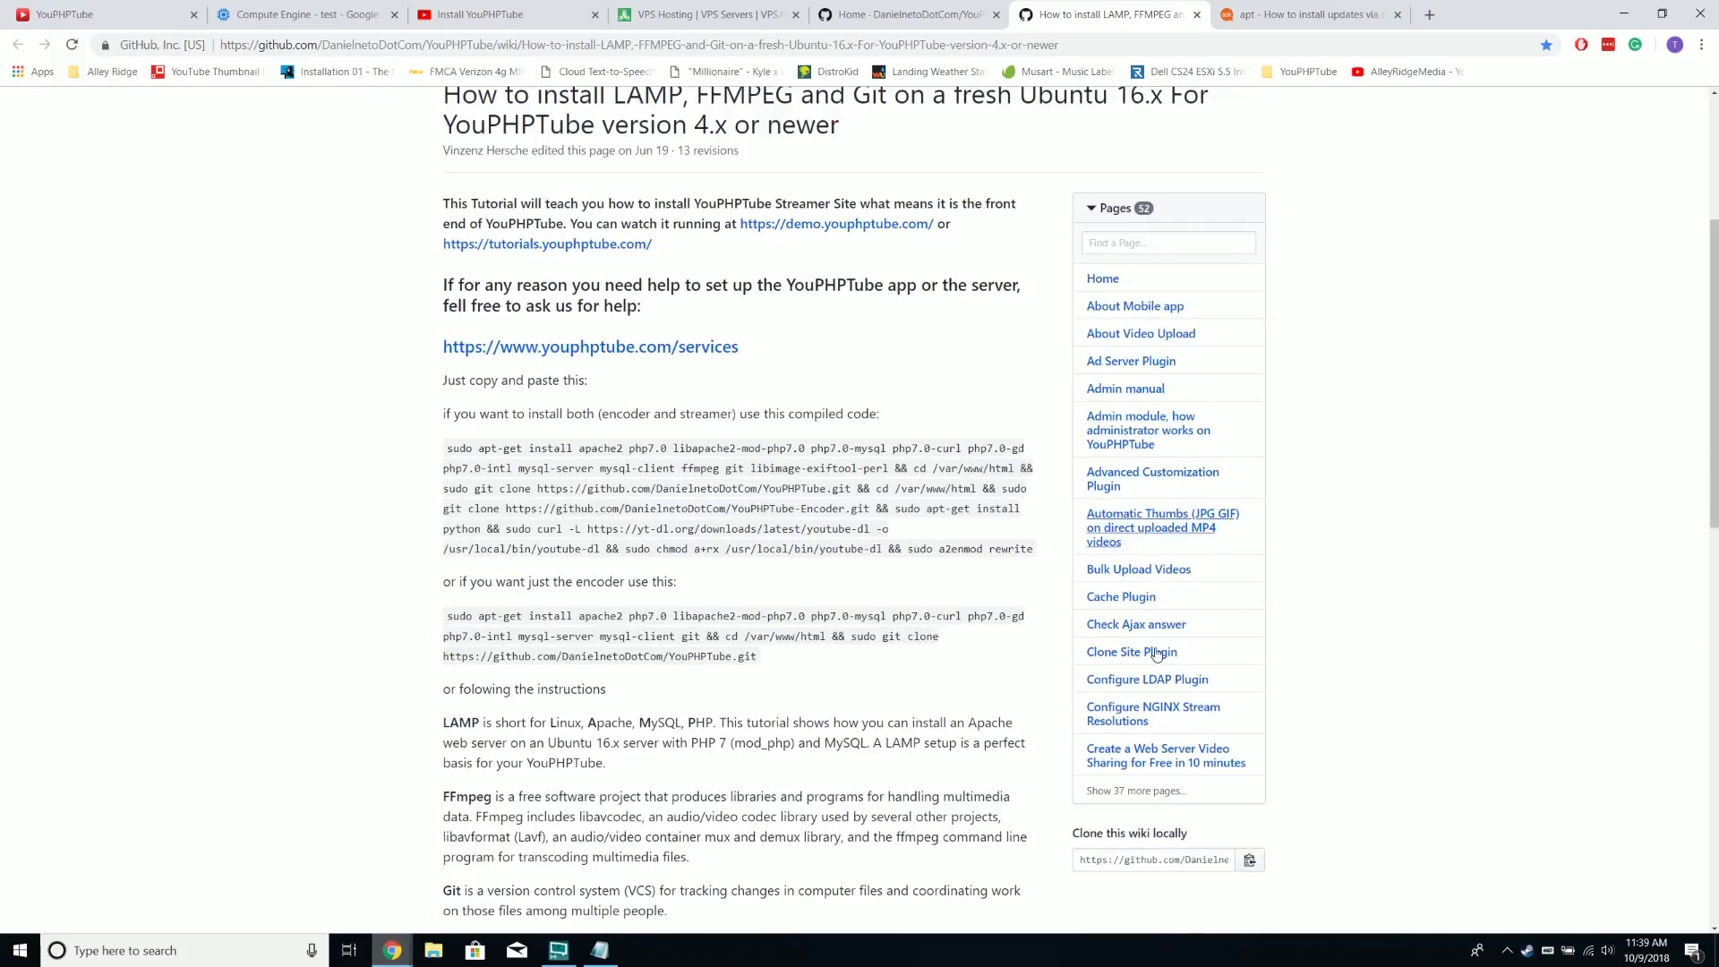
Go to the new site's main page and choose Browse Channels from the menu, which gives a 404
left_click(502, 15)
left_click(922, 204)
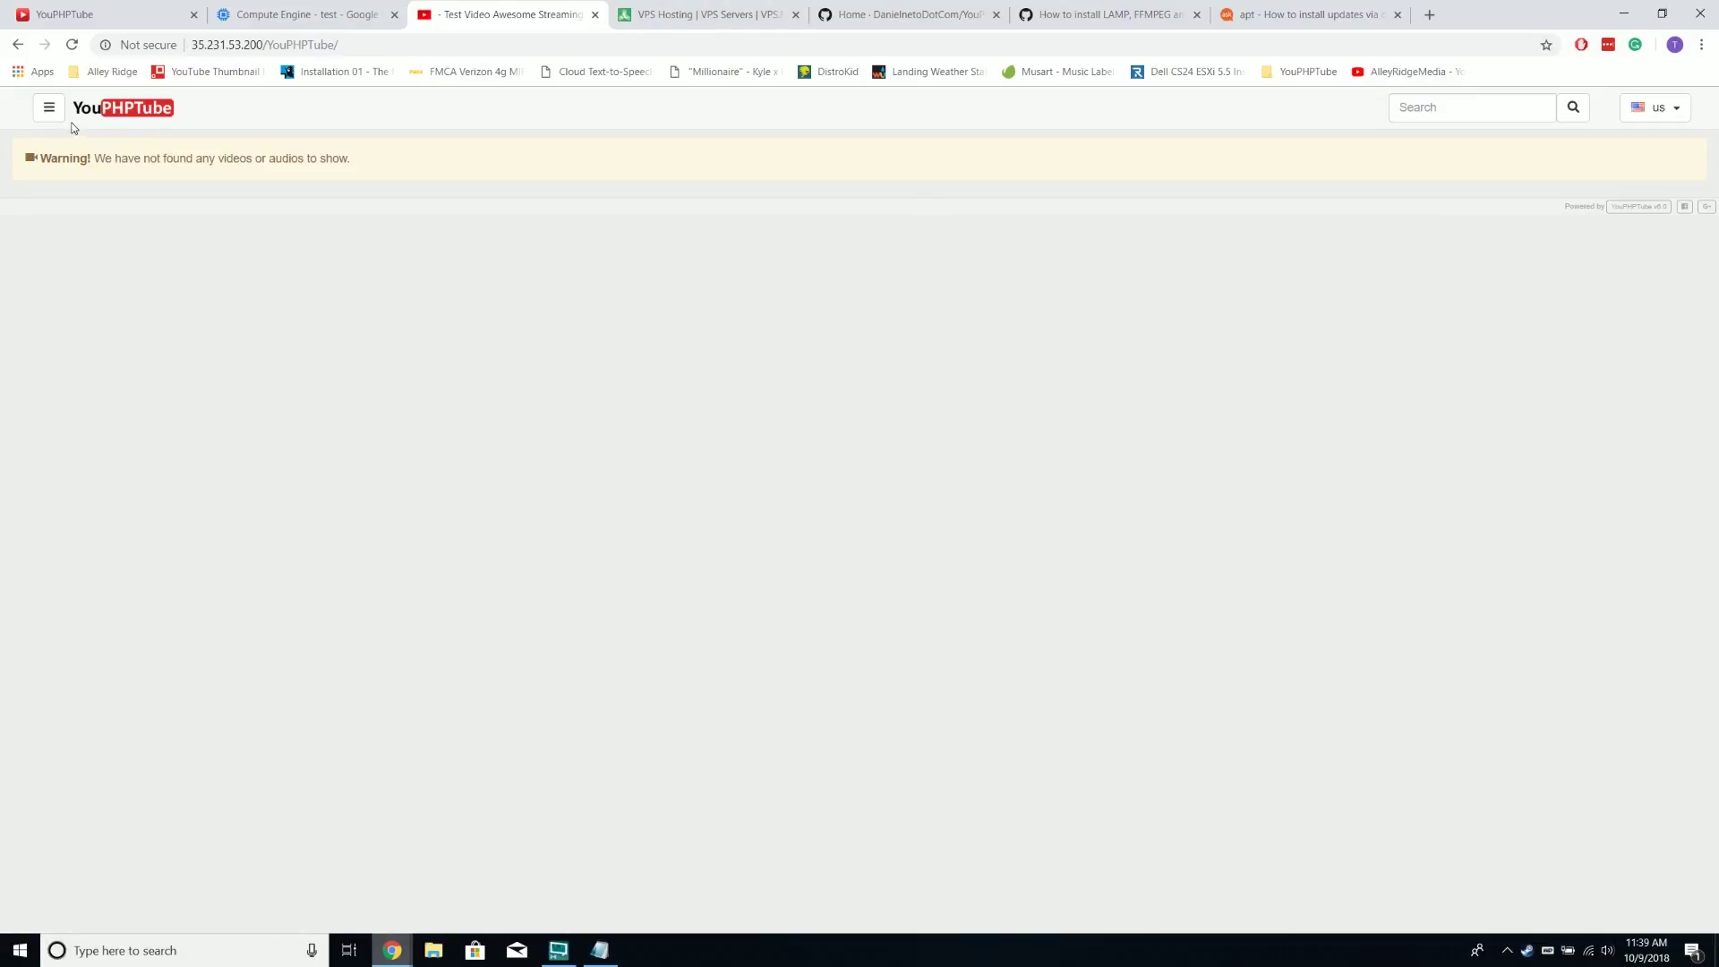
left_click(50, 107)
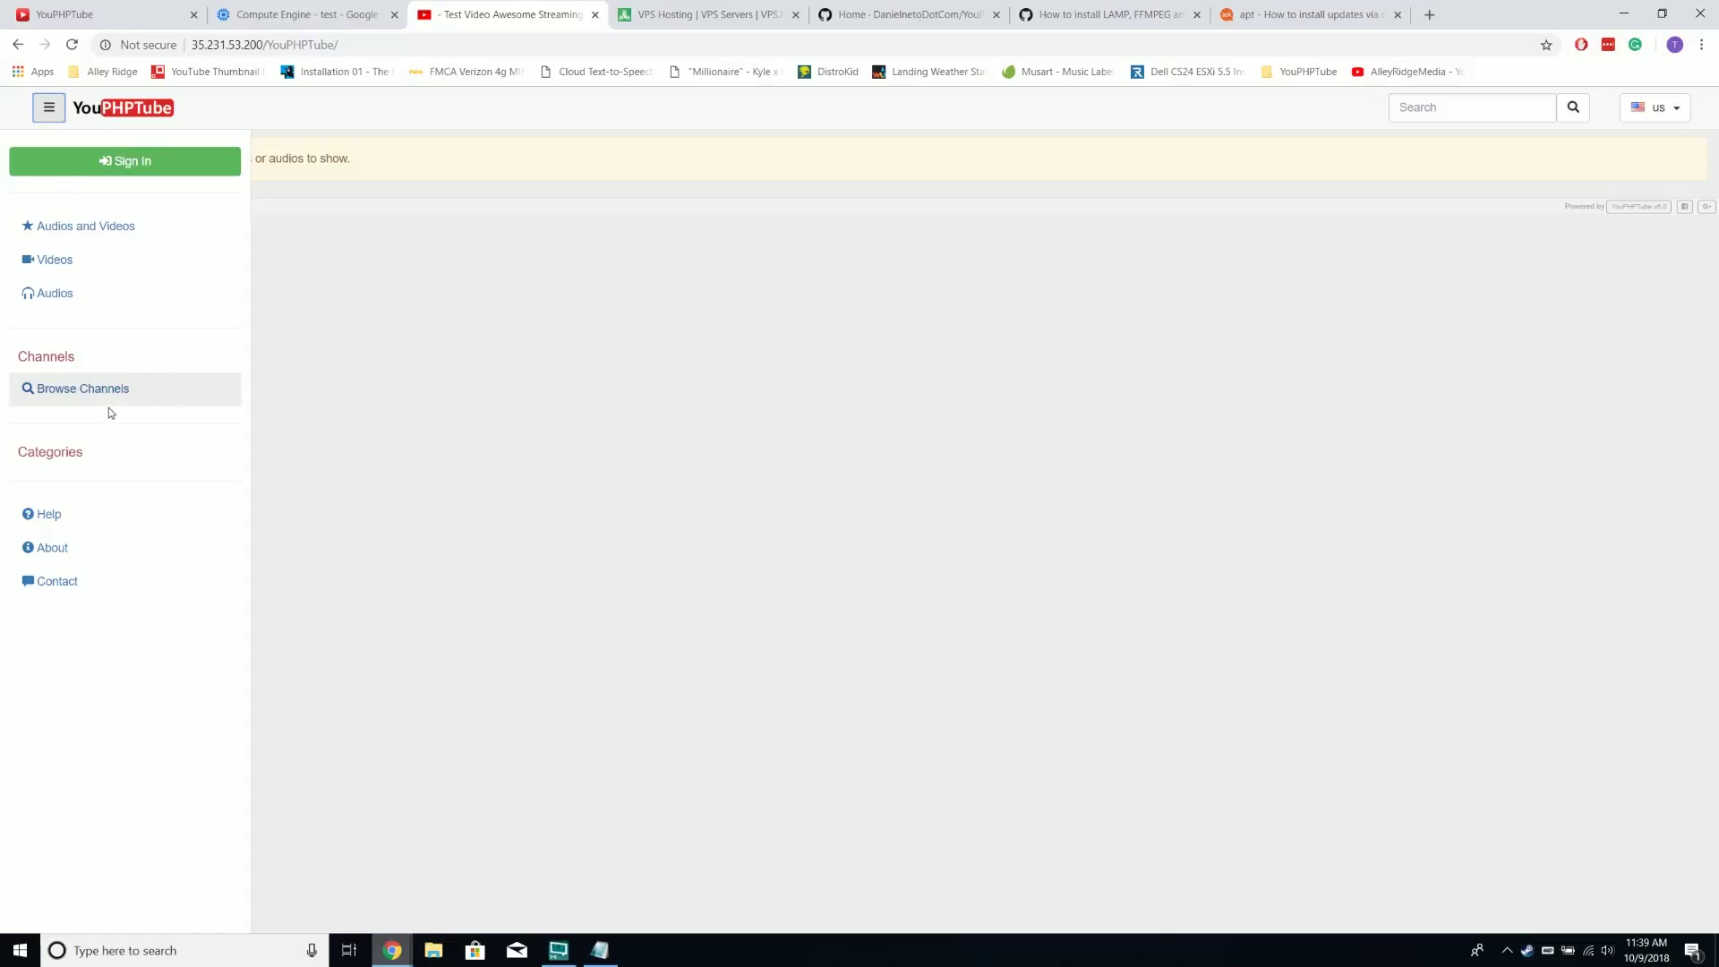
left_click(144, 165)
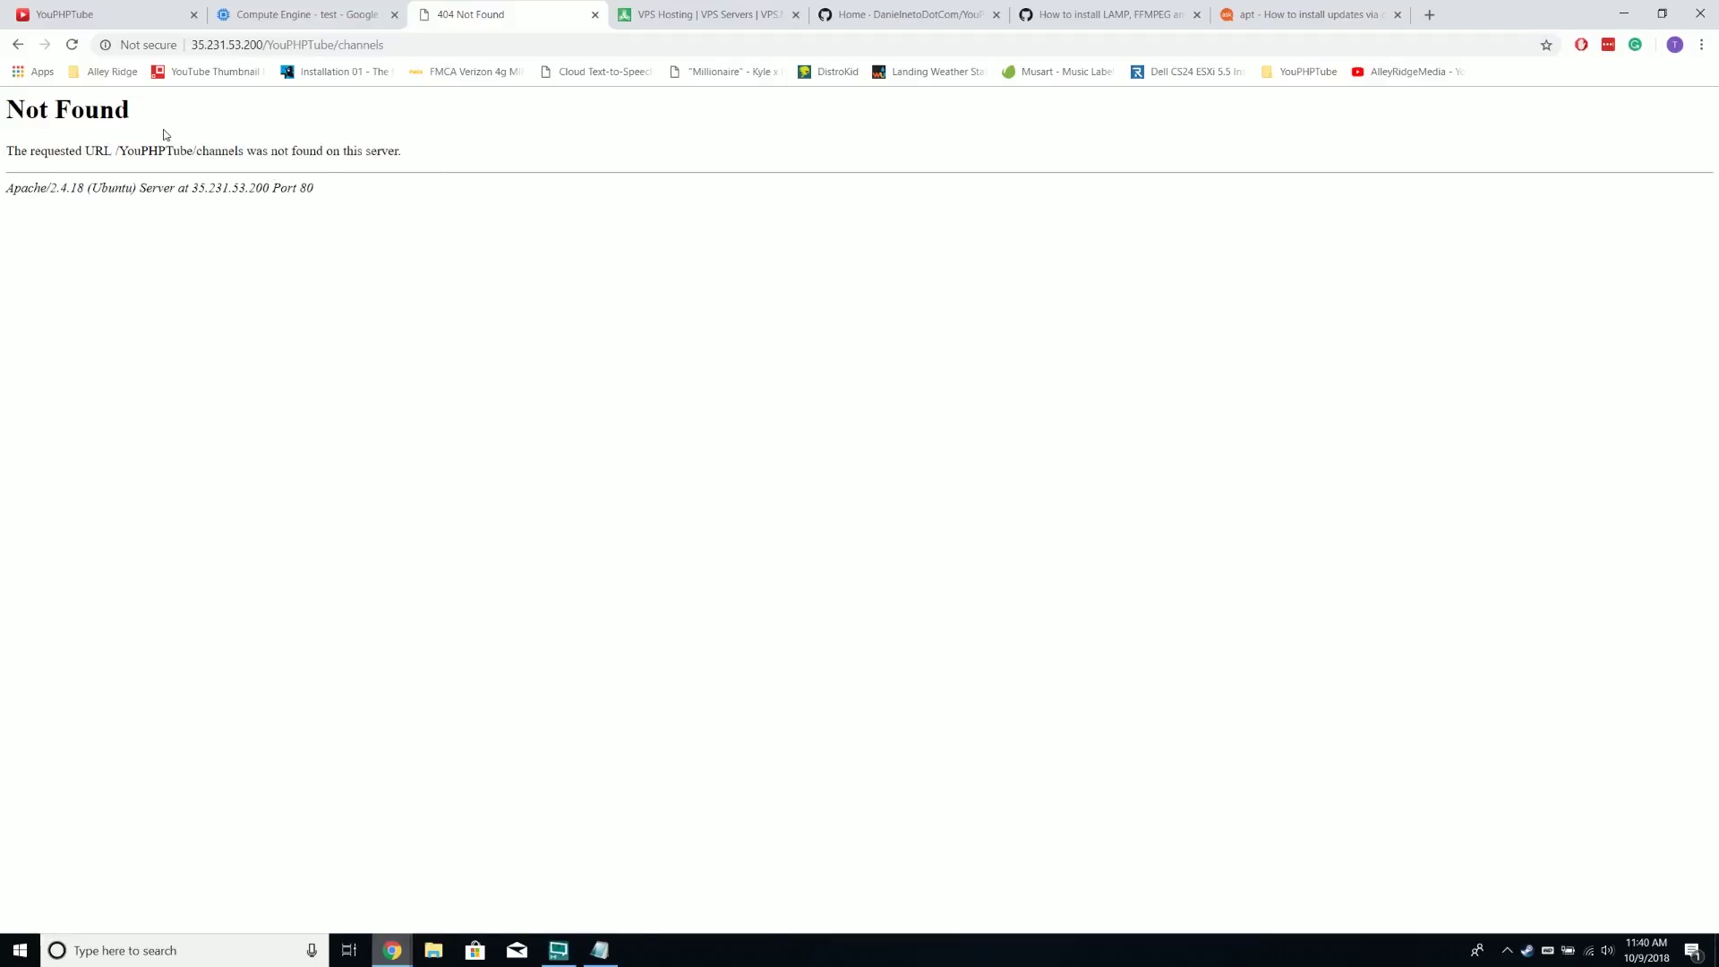
Search Google for the Not Found error and follow GitHub issue #763 to its wiki fix
triple_click(83, 151)
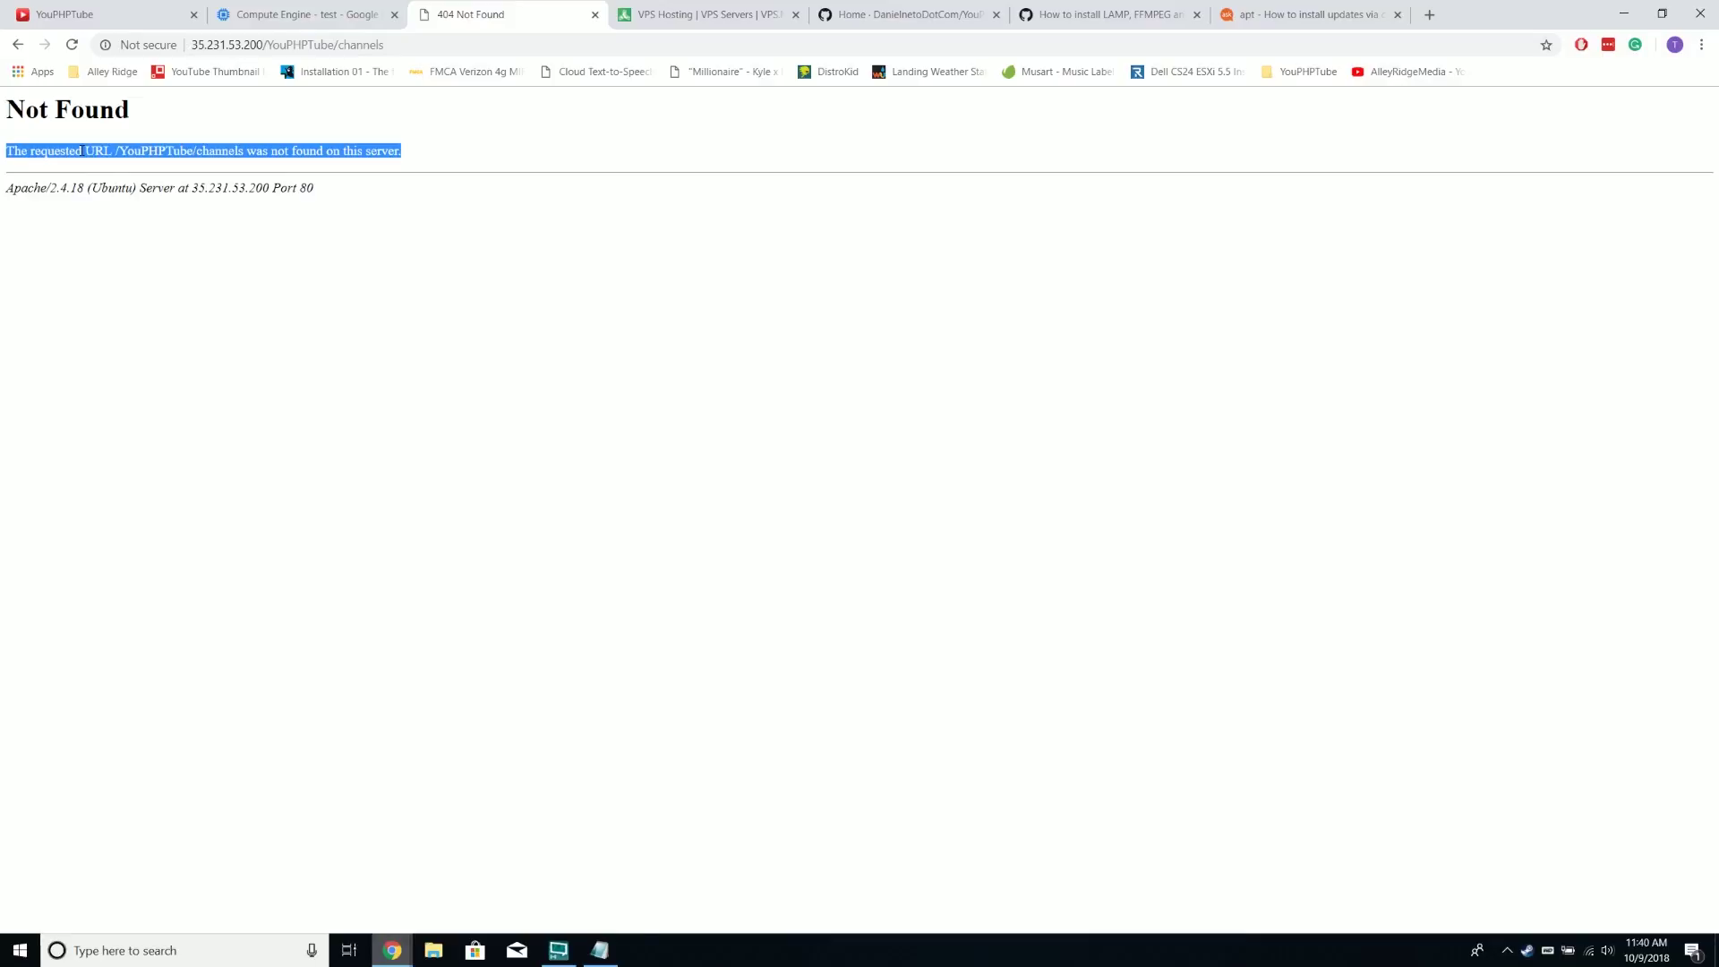
right_click(178, 159)
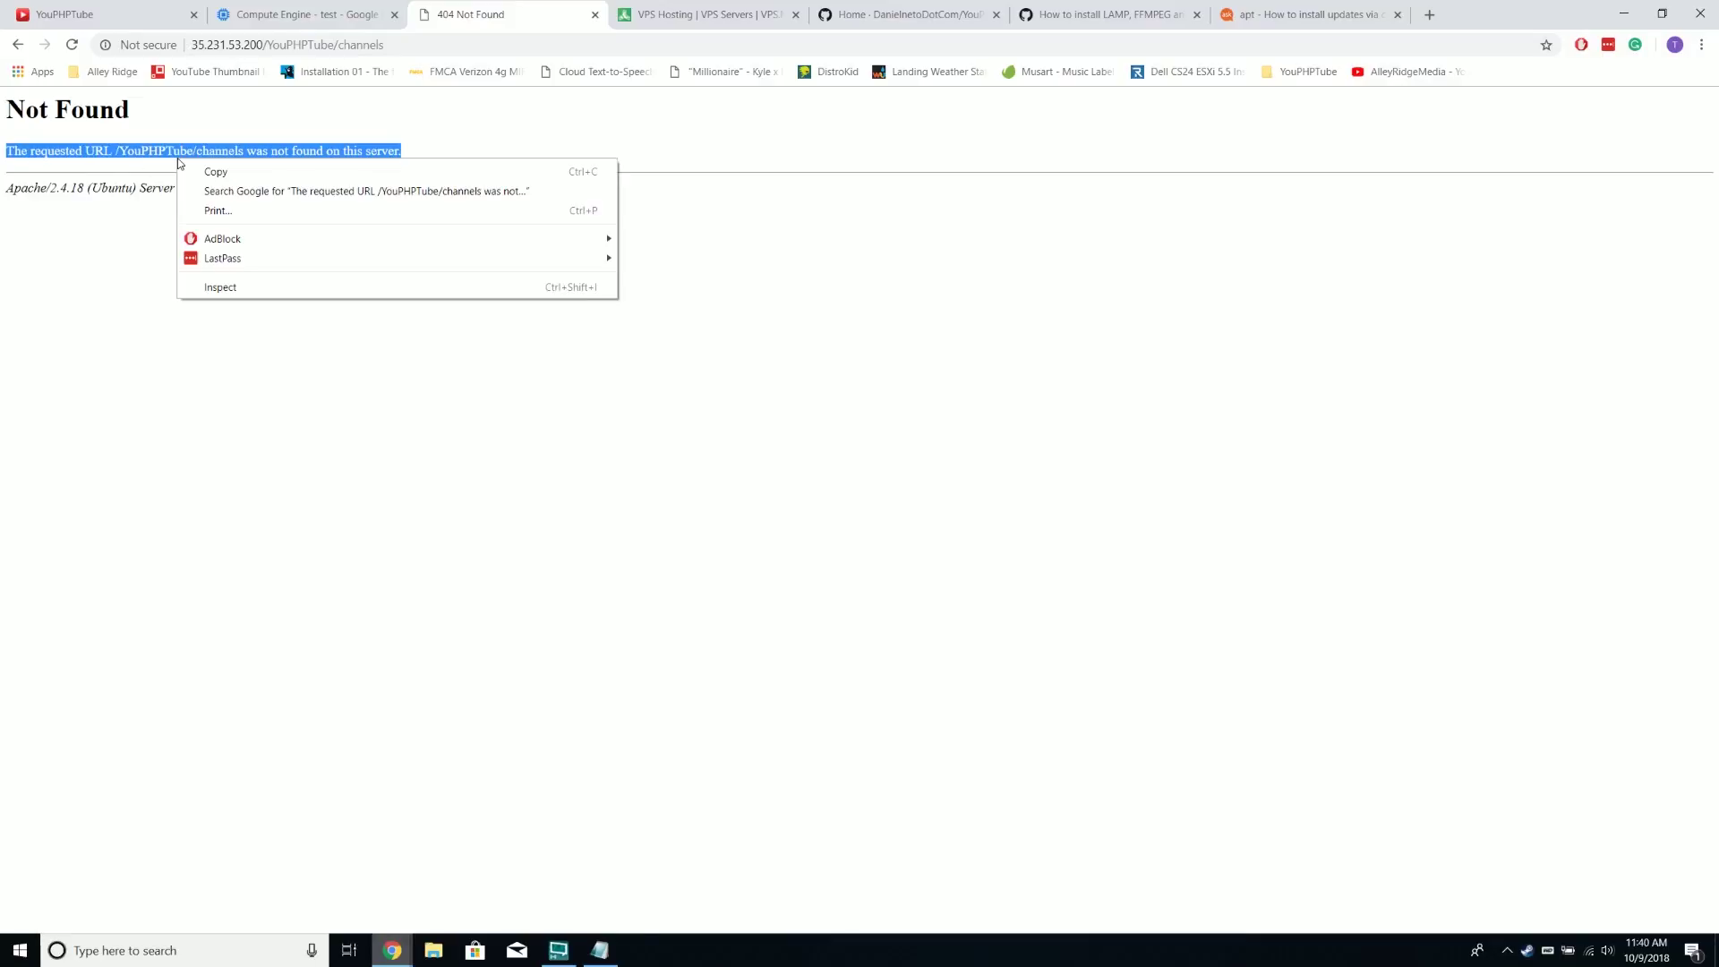
left_click(215, 189)
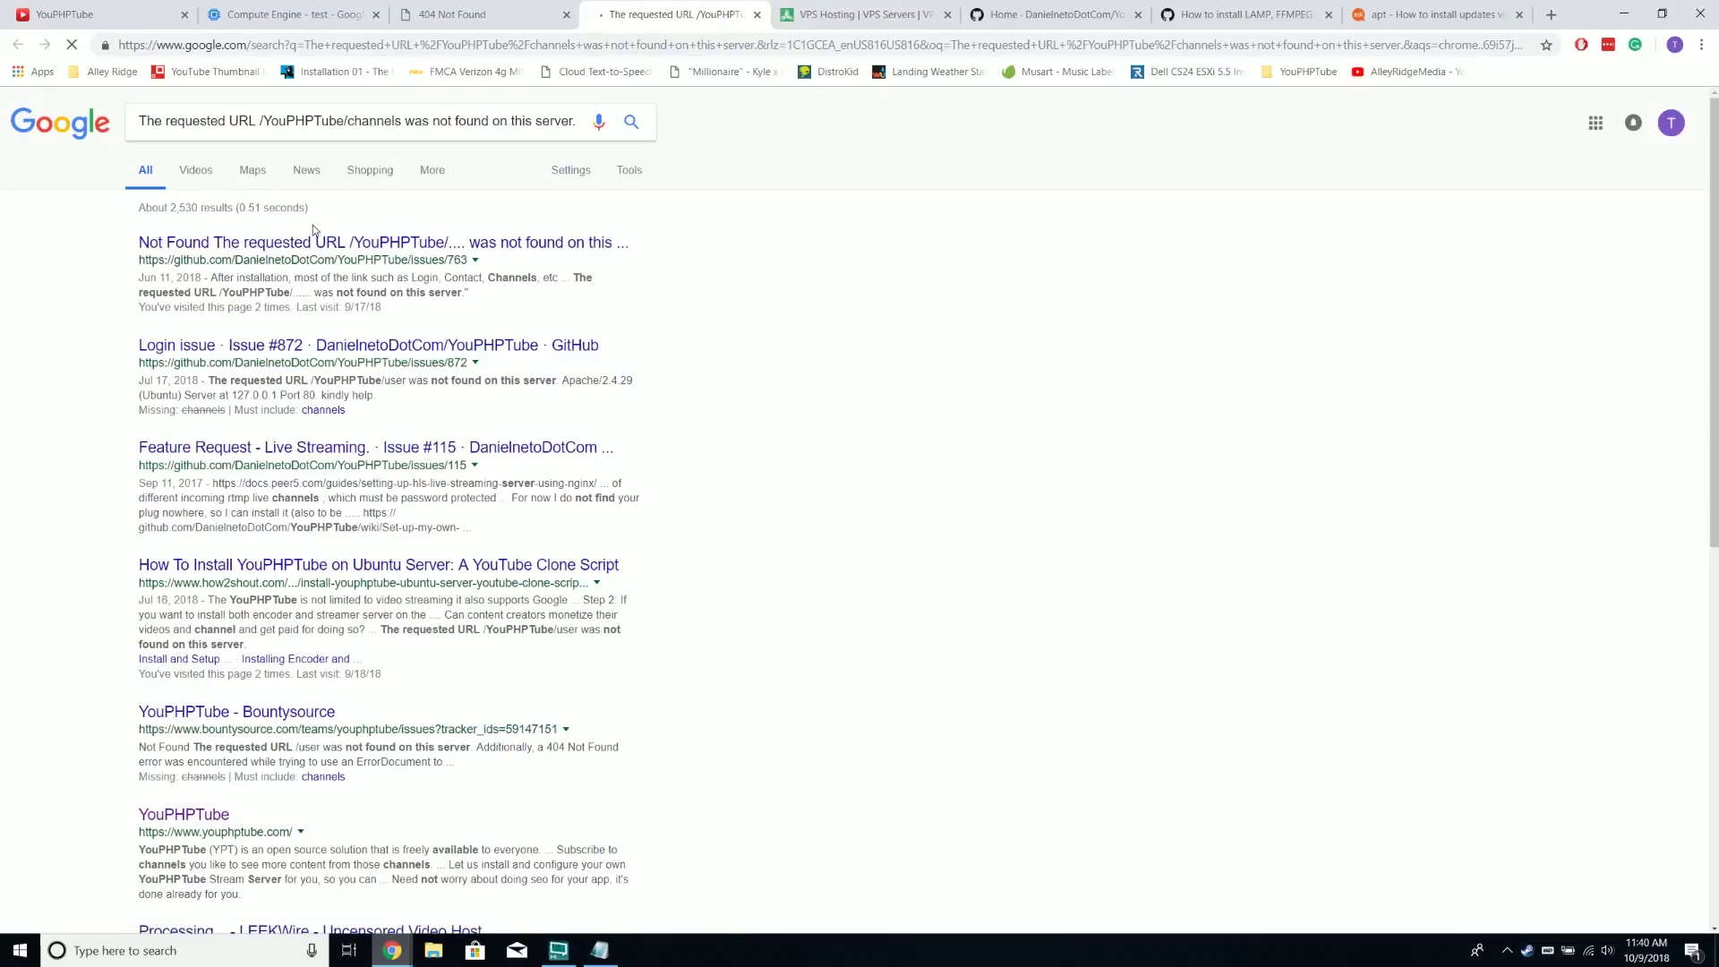
left_click(316, 243)
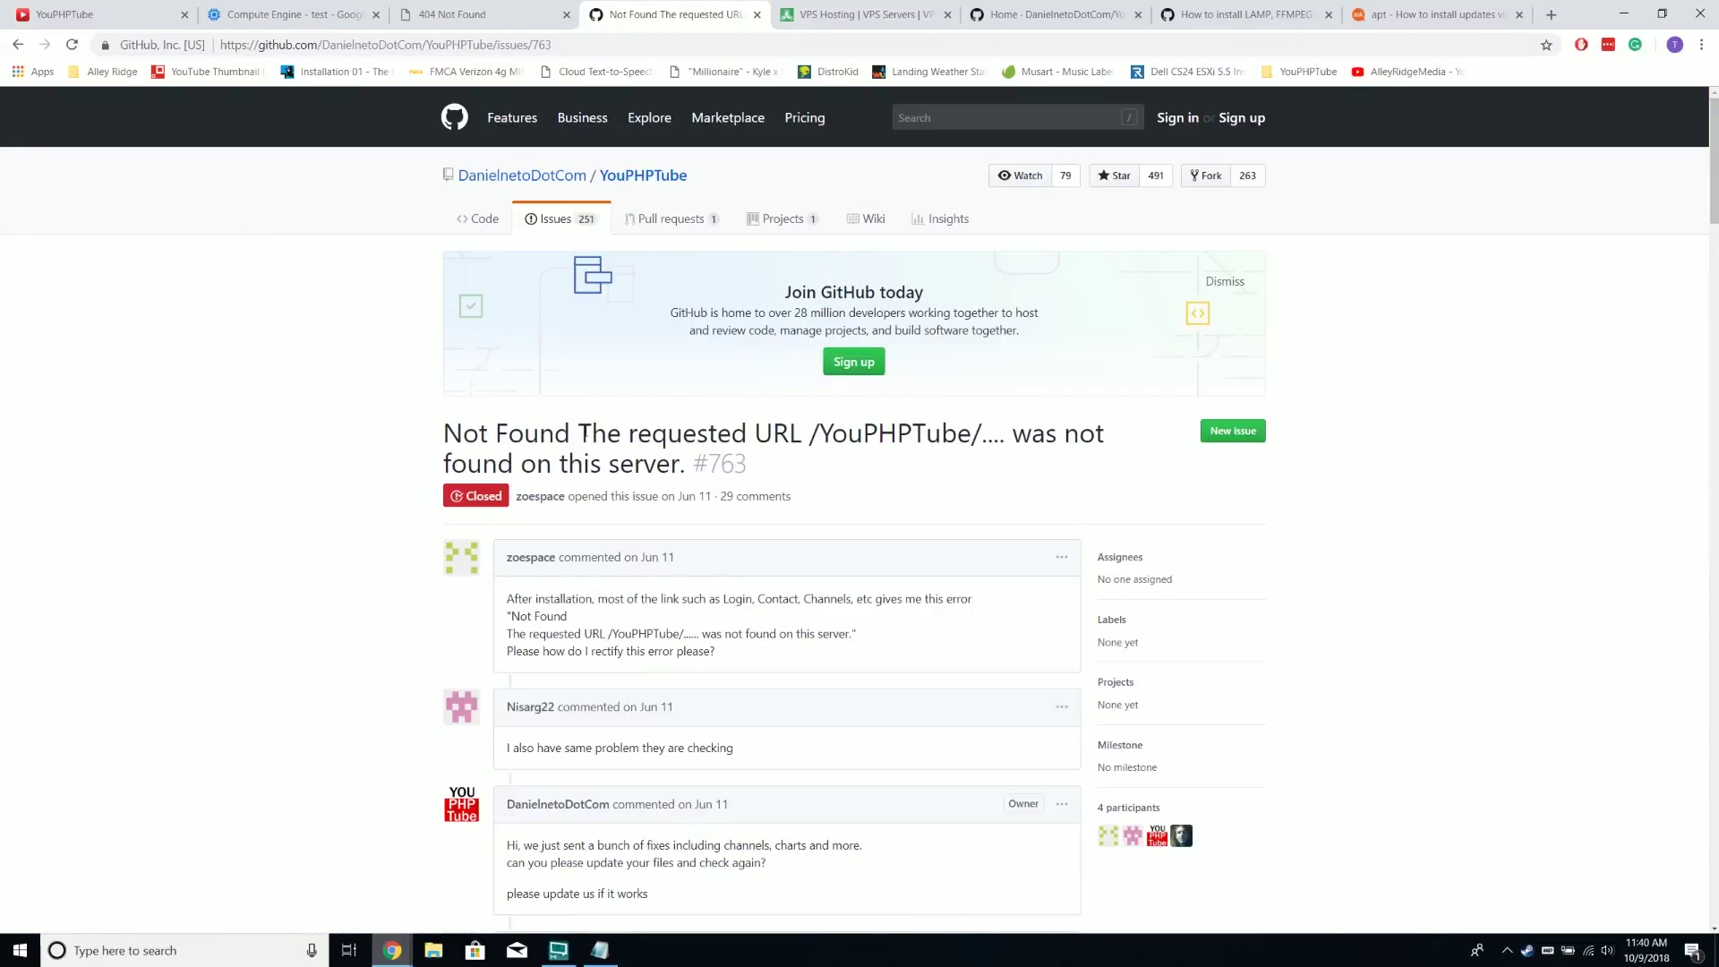
scroll(508, 485, "down", 3)
scroll(748, 512, "down", 2)
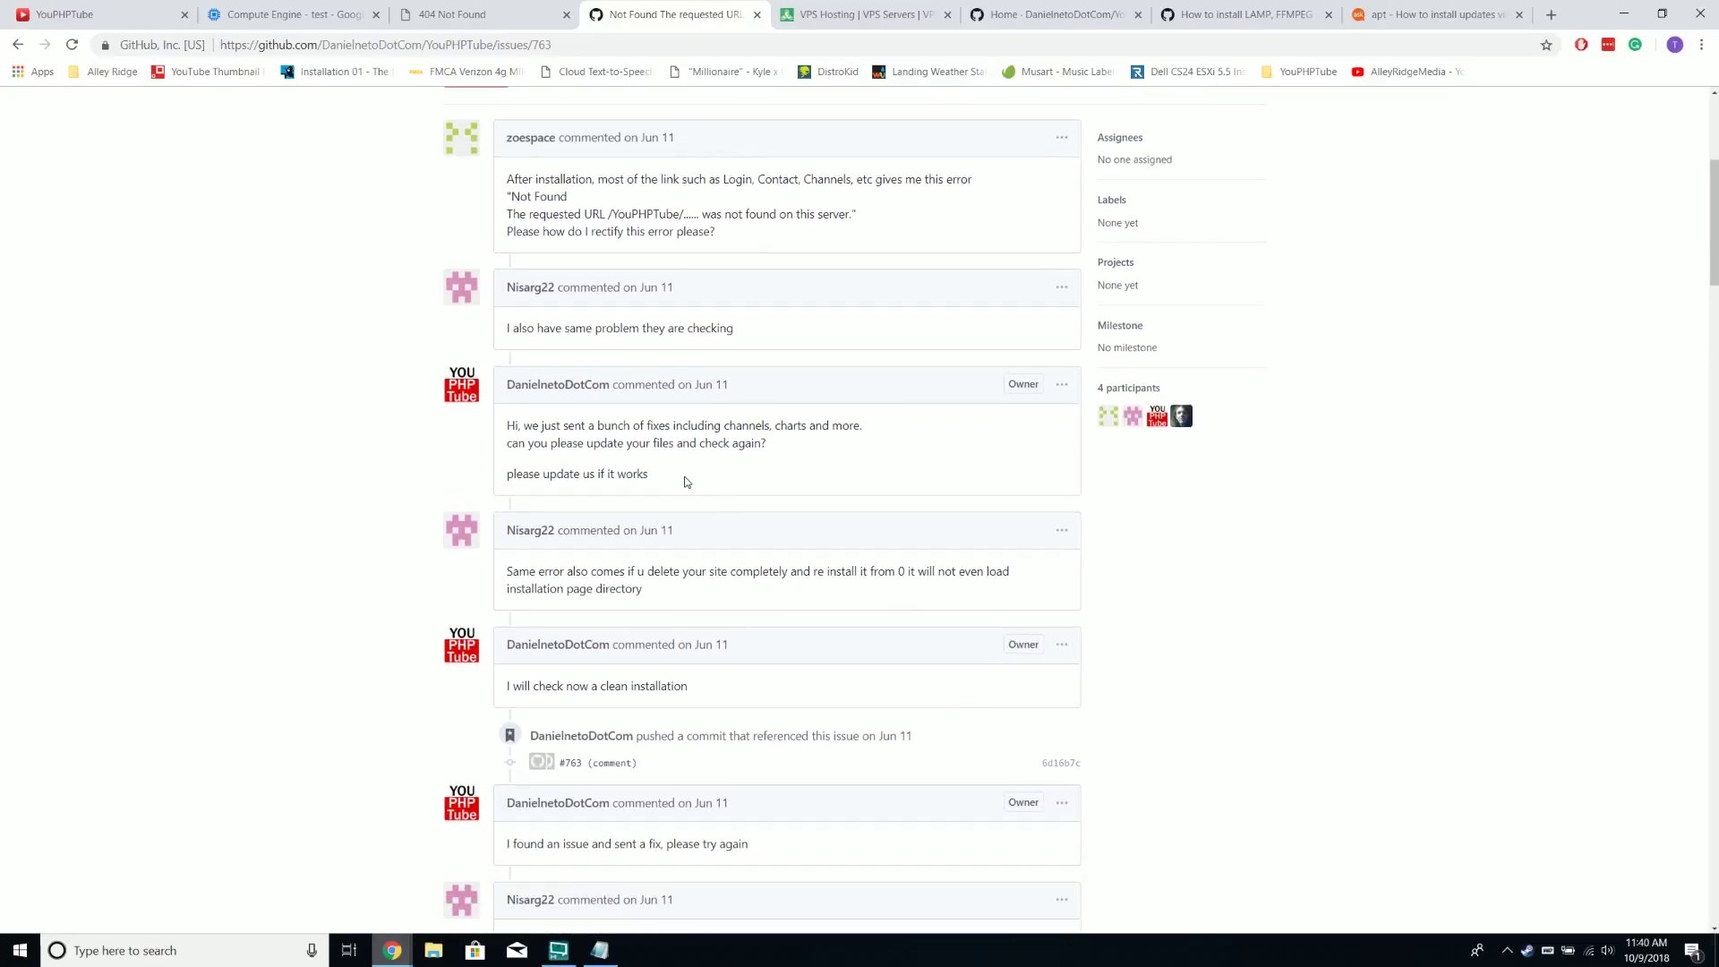
scroll(689, 475, "down", 15)
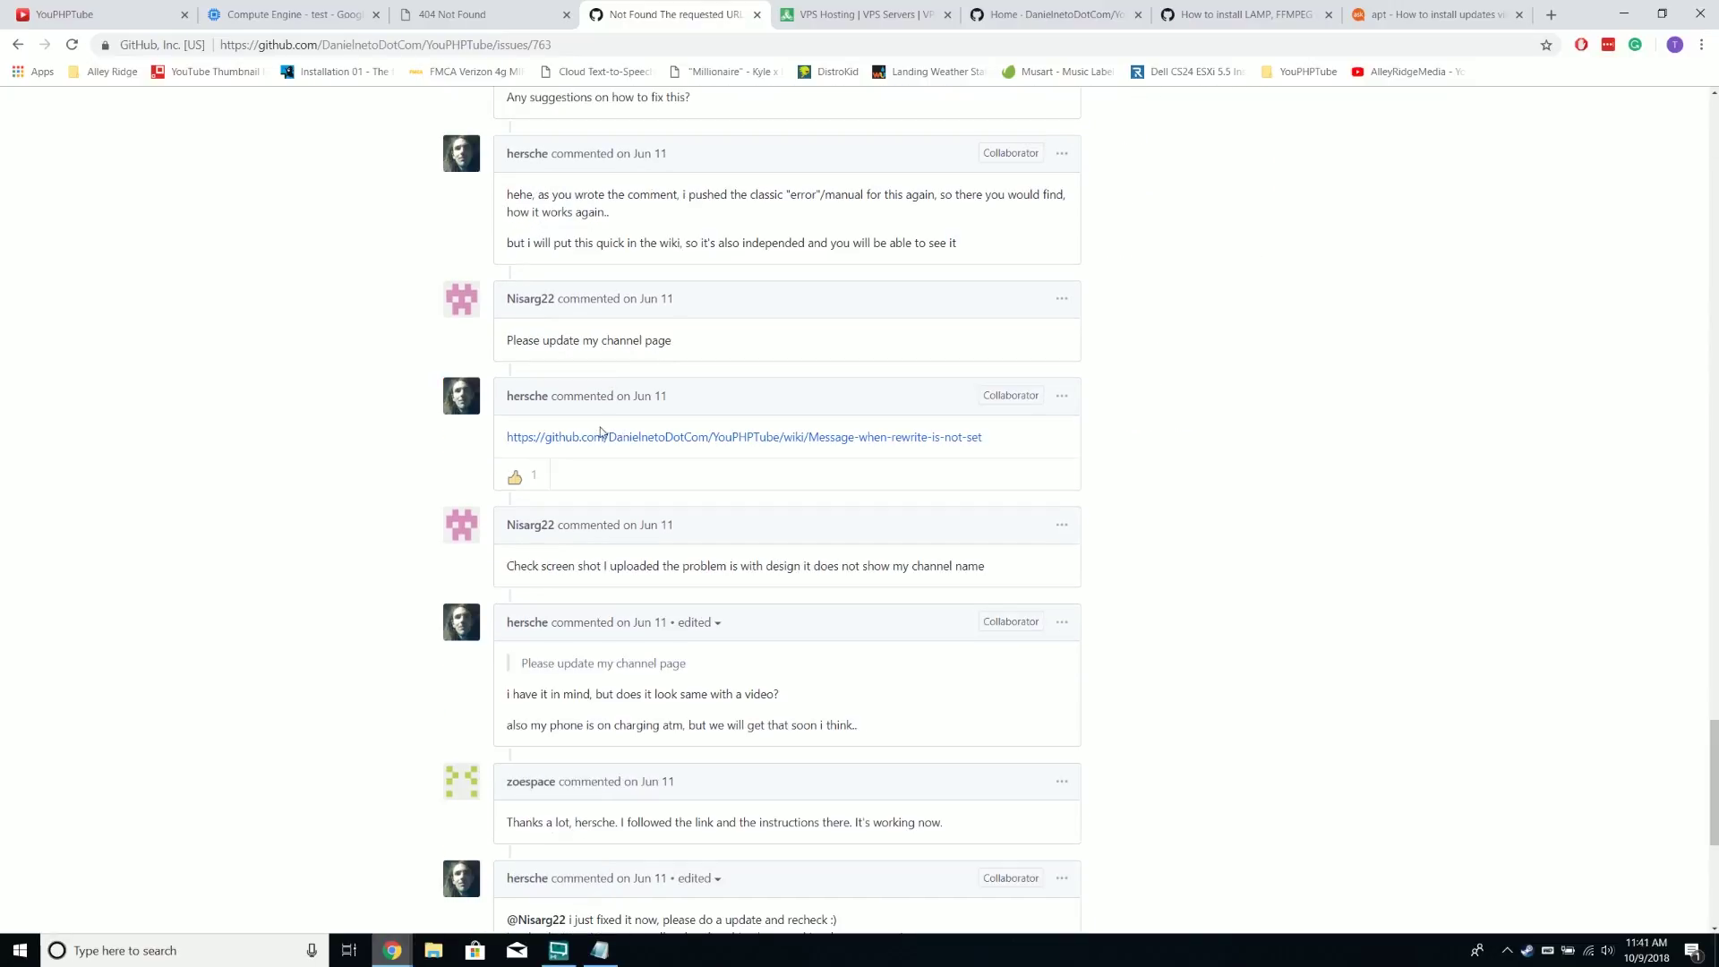
left_click(702, 439)
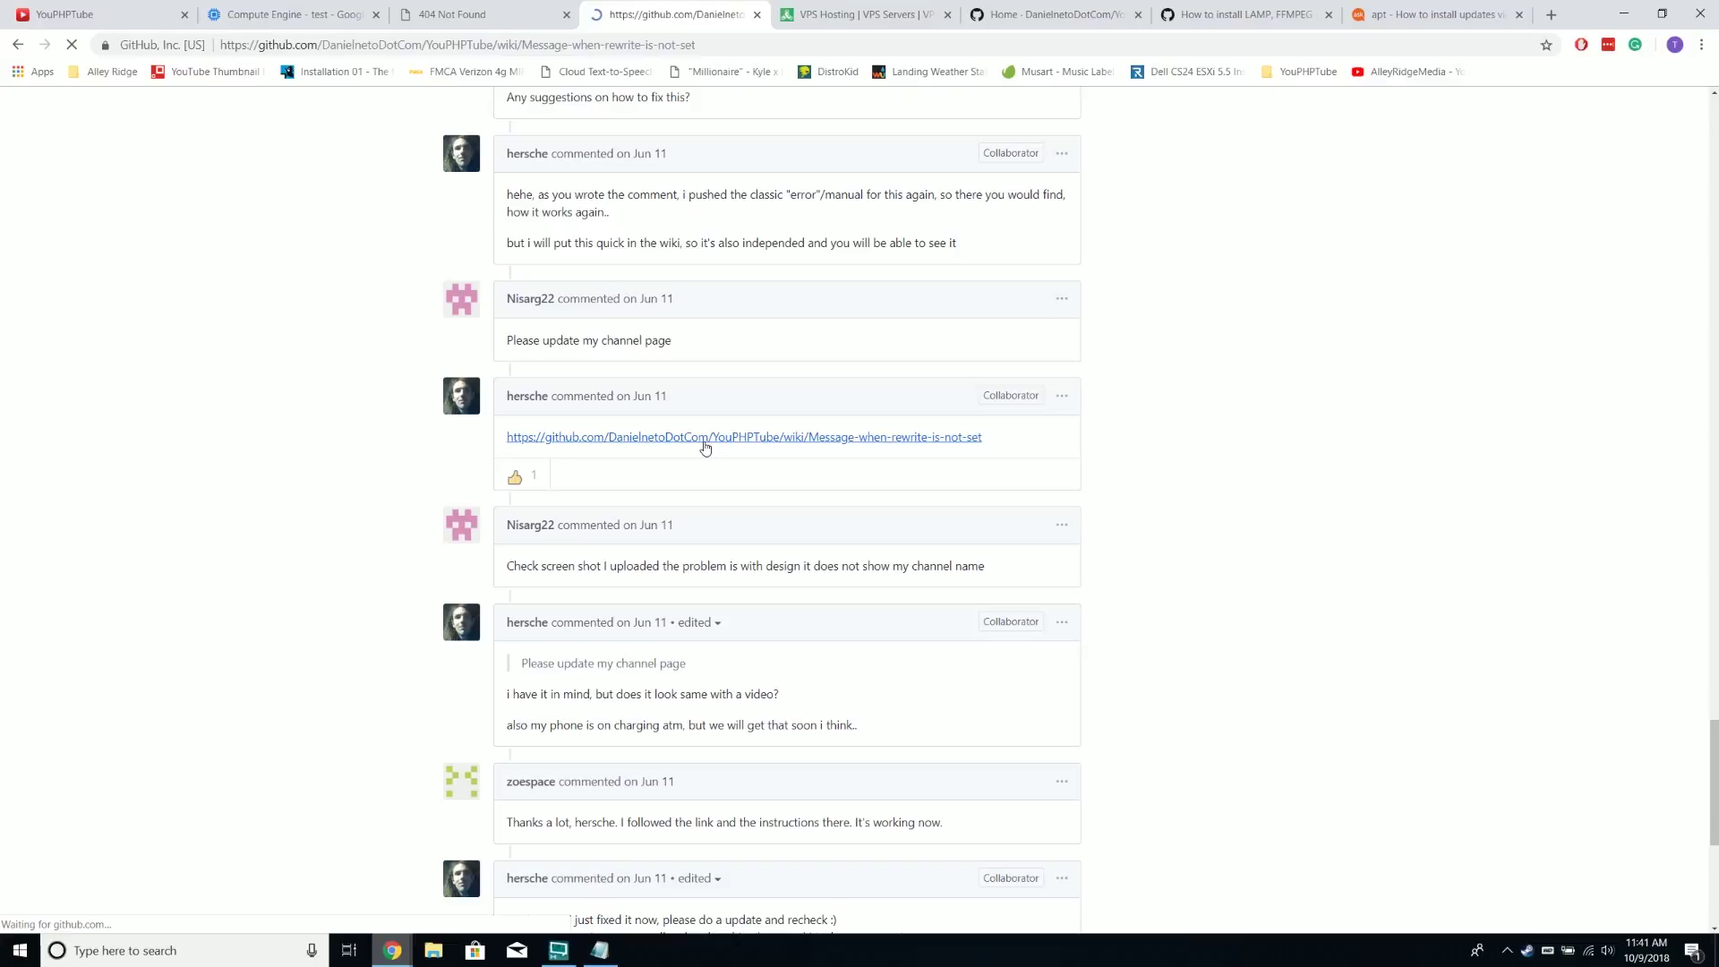
scroll(410, 430, "down", 3)
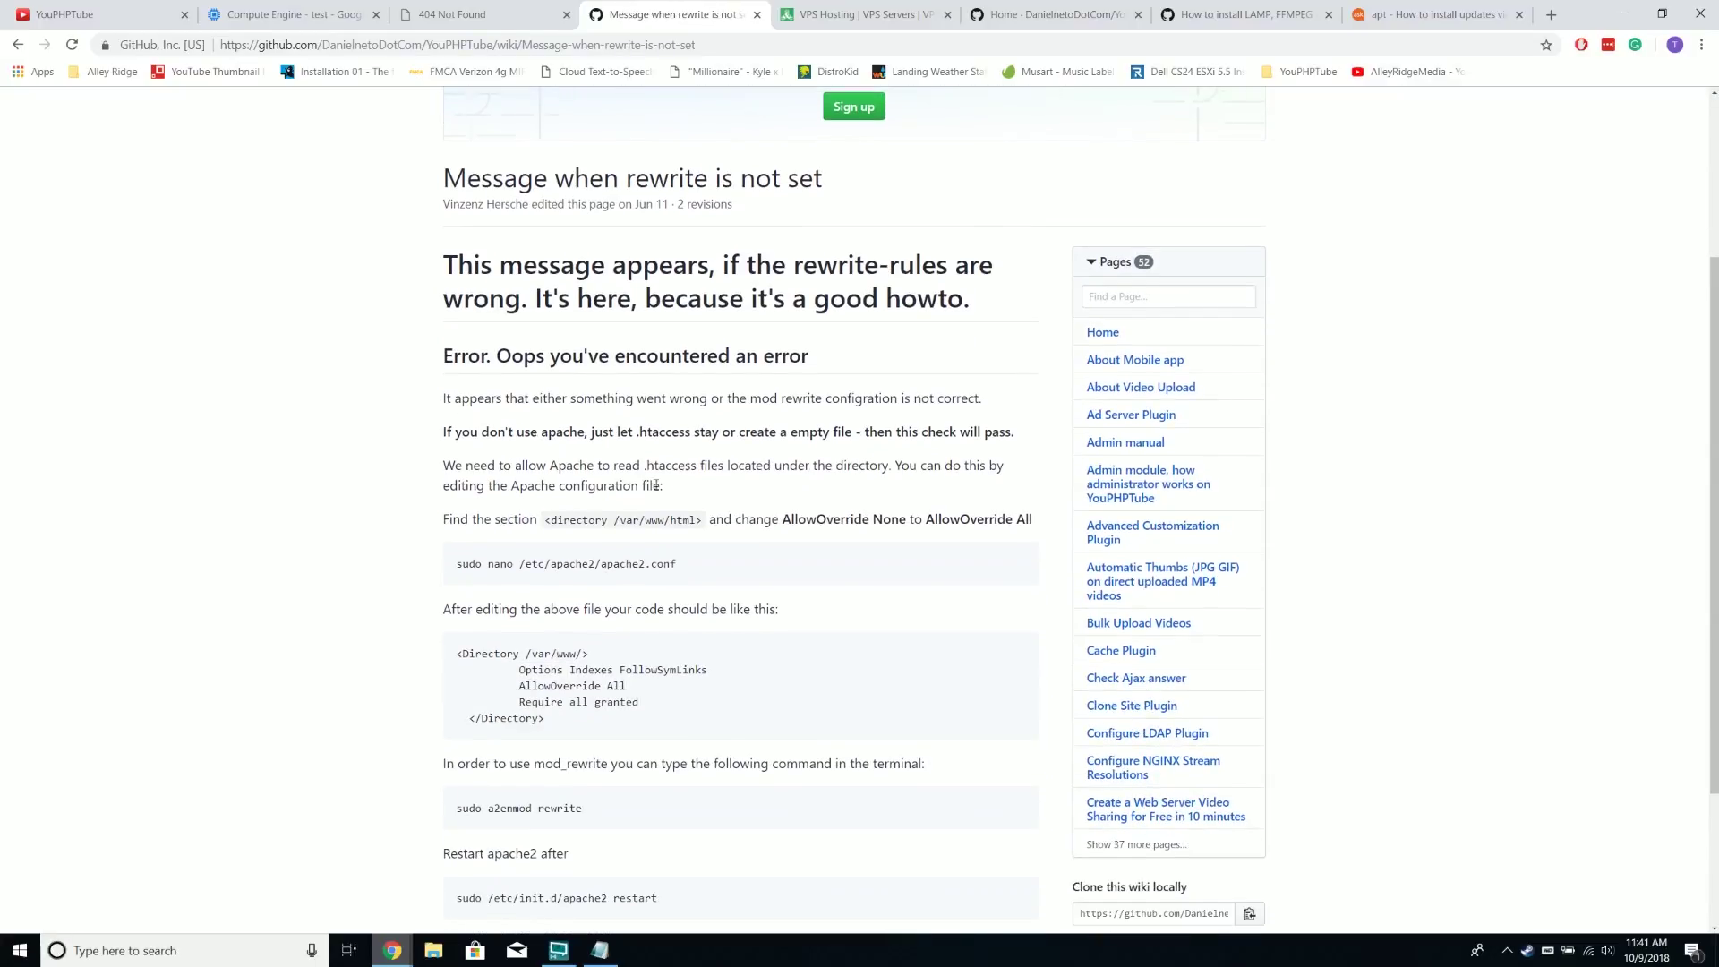
scroll(645, 478, "down", 3)
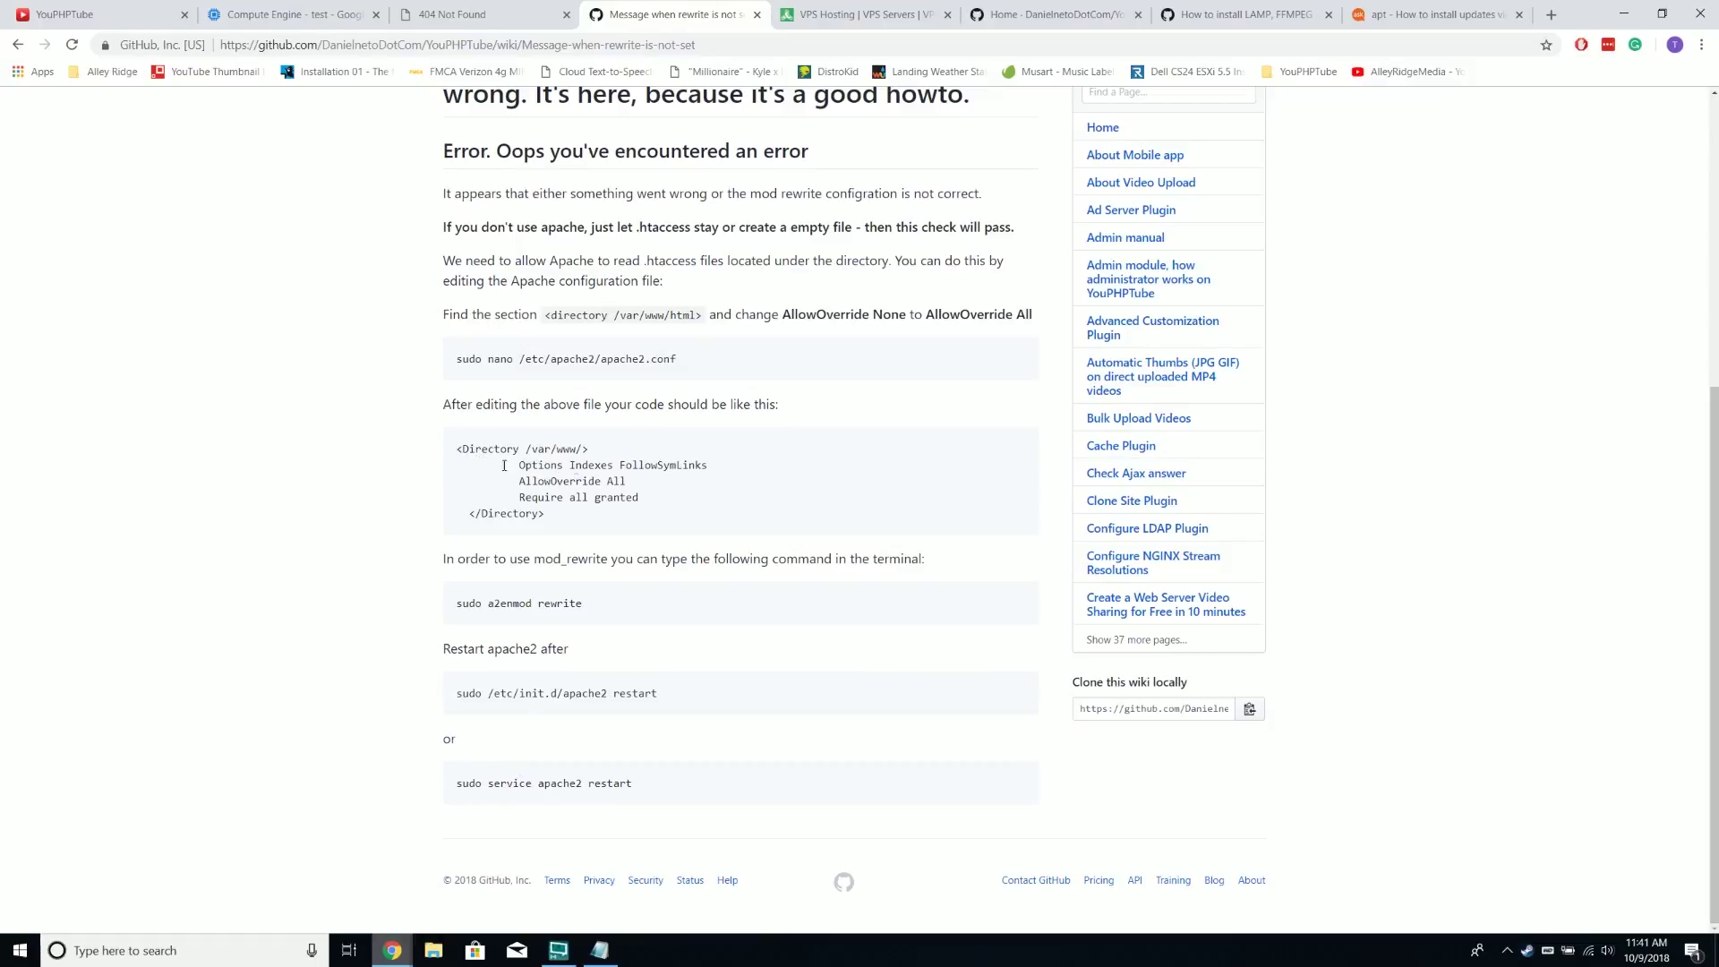
Copy 'sudo nano /etc/apache2/apache2.conf' from the wiki and paste it into the SSH terminal
triple_click(658, 360)
right_click(658, 371)
left_click(694, 380)
key("alt+Tab")
right_click(1110, 288)
left_click(1113, 294)
Change AllowOverride None to All in the <Directory /var/www/> block and save apache2.conf
key("Down")
key("Down")
key("Down")
key("Down")
key("Down")
key("Down")
key("Down")
key("Down")
key("Down")
key("Down")
key("Down")
key("Down")
key("Down")
key("Down")
key("Down")
key("Down")
key("Down")
key("Down")
key("Down")
key("Down")
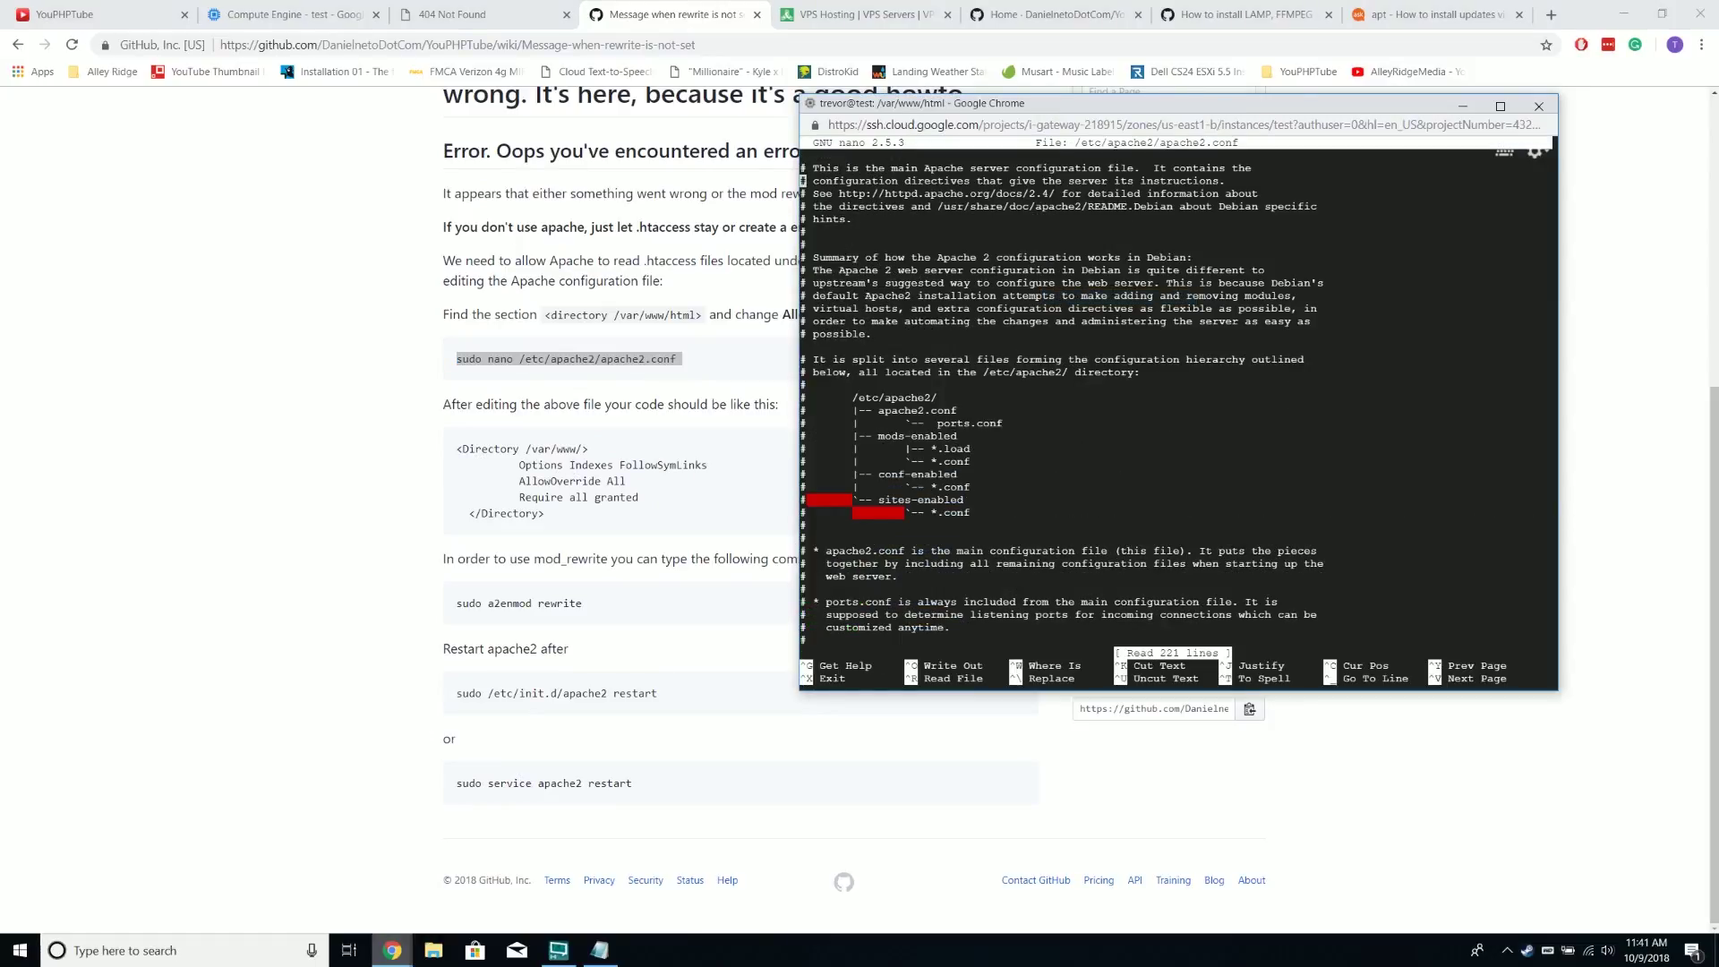
key("Down")
key("Down")
key("Down")
key("Down")
key("Down")
key("Down")
key("Down")
key("Down")
key("Down")
key("Down")
key("Down")
key("Down")
key("Down")
key("Down")
key("Down")
key("Down")
key("Down")
key("Down")
key("Down")
key("Down")
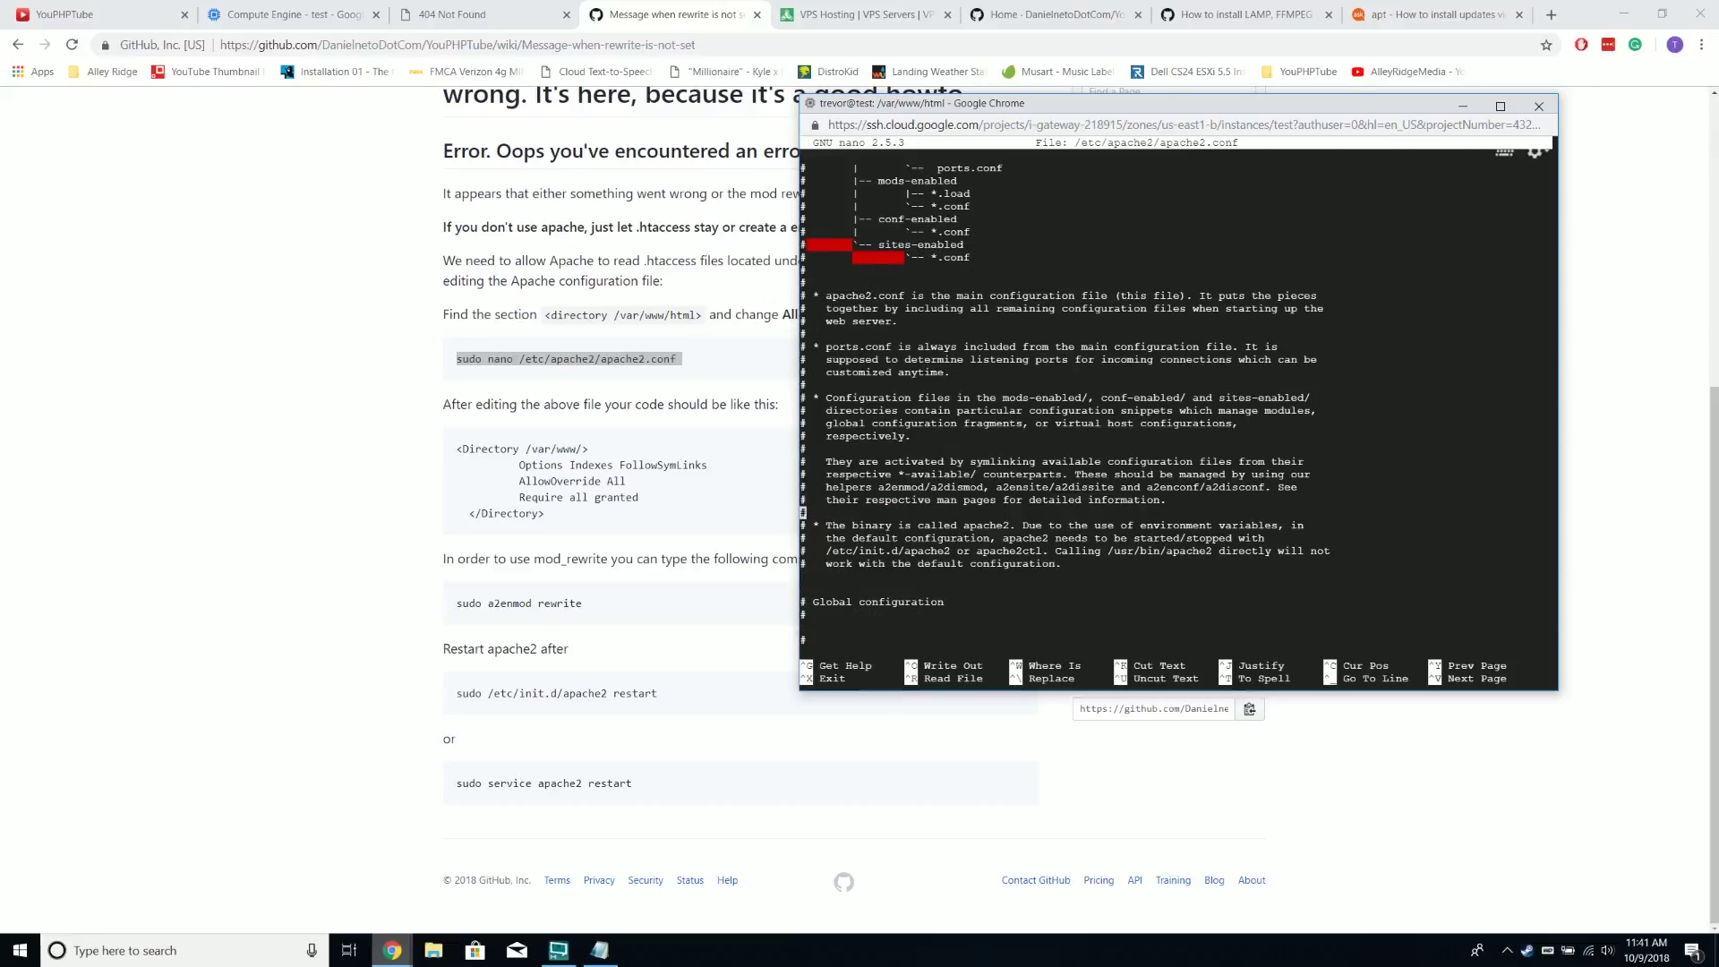
key("Down")
key("Down")
key("Down")
key("Down")
key("Down")
key("Down")
key("Down")
key("Down")
key("Down")
key("Down")
key("Down")
key("Down")
key("Down")
key("Down")
key("Down")
key("Down")
key("Down")
key("Down")
key("Down")
key("Down")
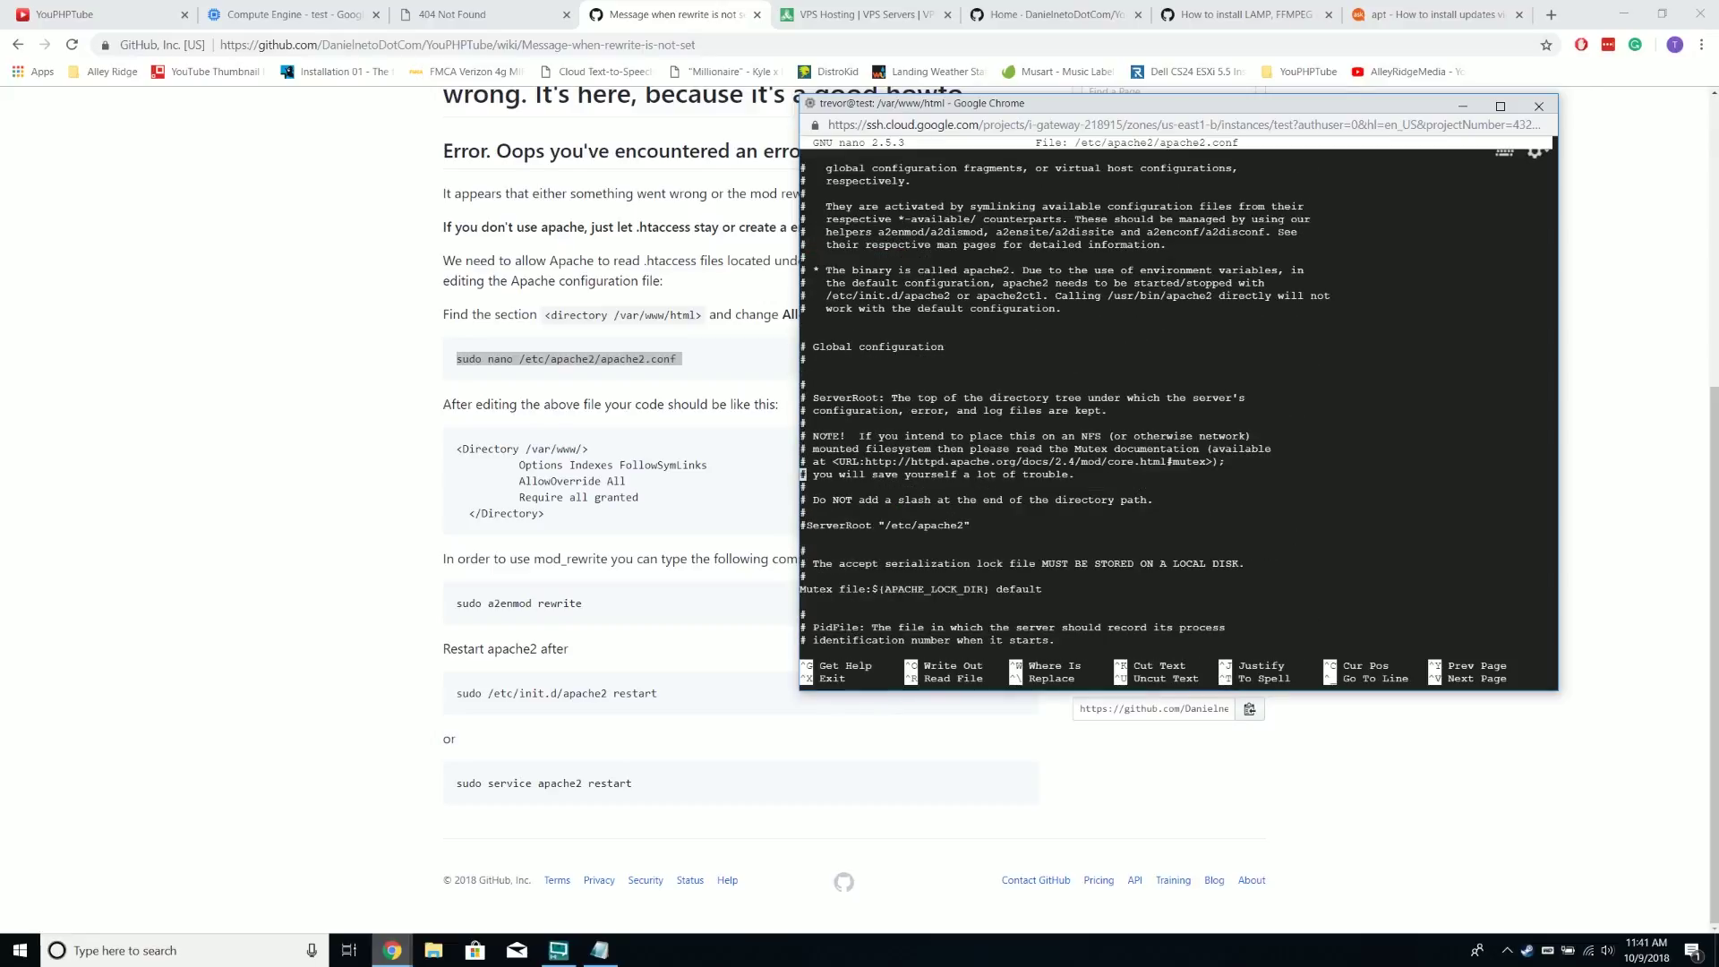
key("Down")
key("Down")
key("Down")
key("Down")
key("Down")
key("Down")
key("Down")
key("Down")
key("Down")
key("Down")
key("Down")
key("Down")
key("Down")
key("Down")
key("Down")
key("Down")
key("Down")
key("Down")
key("Down")
key("Down")
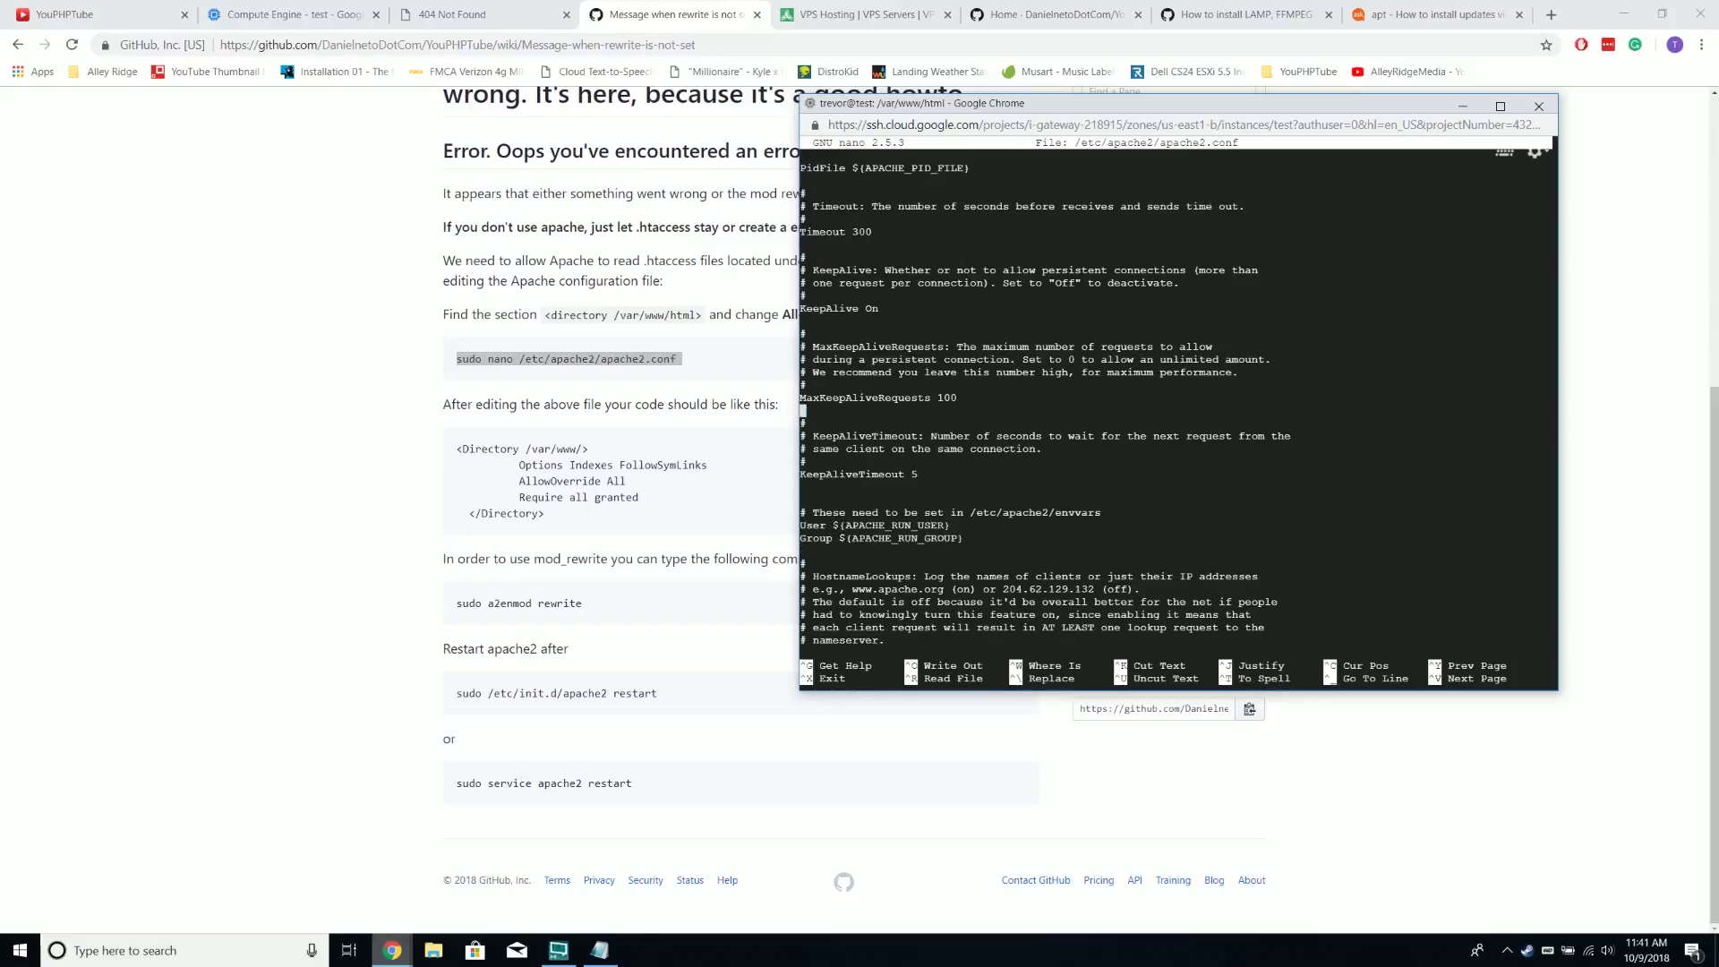
key("Down")
key("Down")
key("Down")
key("Down")
key("Down")
key("Down")
key("Down")
key("Down")
key("Down")
key("Down")
key("Down")
key("Down")
key("Down")
key("Down")
key("Down")
key("Down")
key("Down")
key("Down")
key("Down")
key("Down")
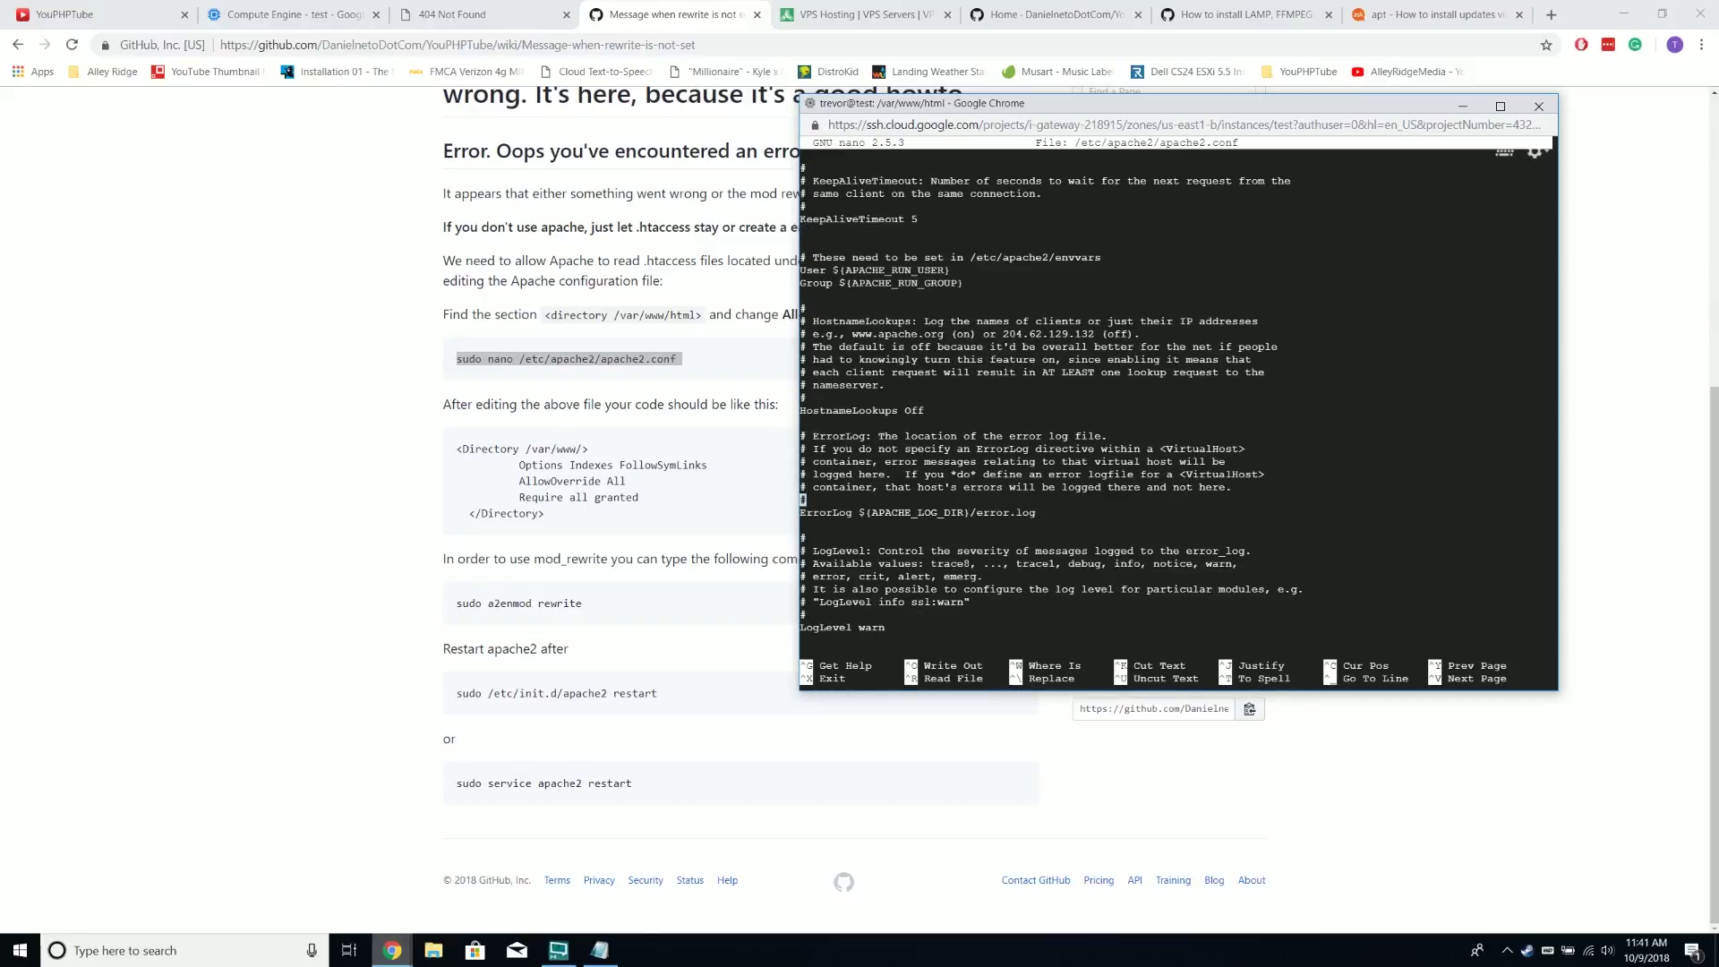
key("Right")
key("Right")
key("Right")
key("Right")
key("Right")
key("Right")
key("Right")
key("Right")
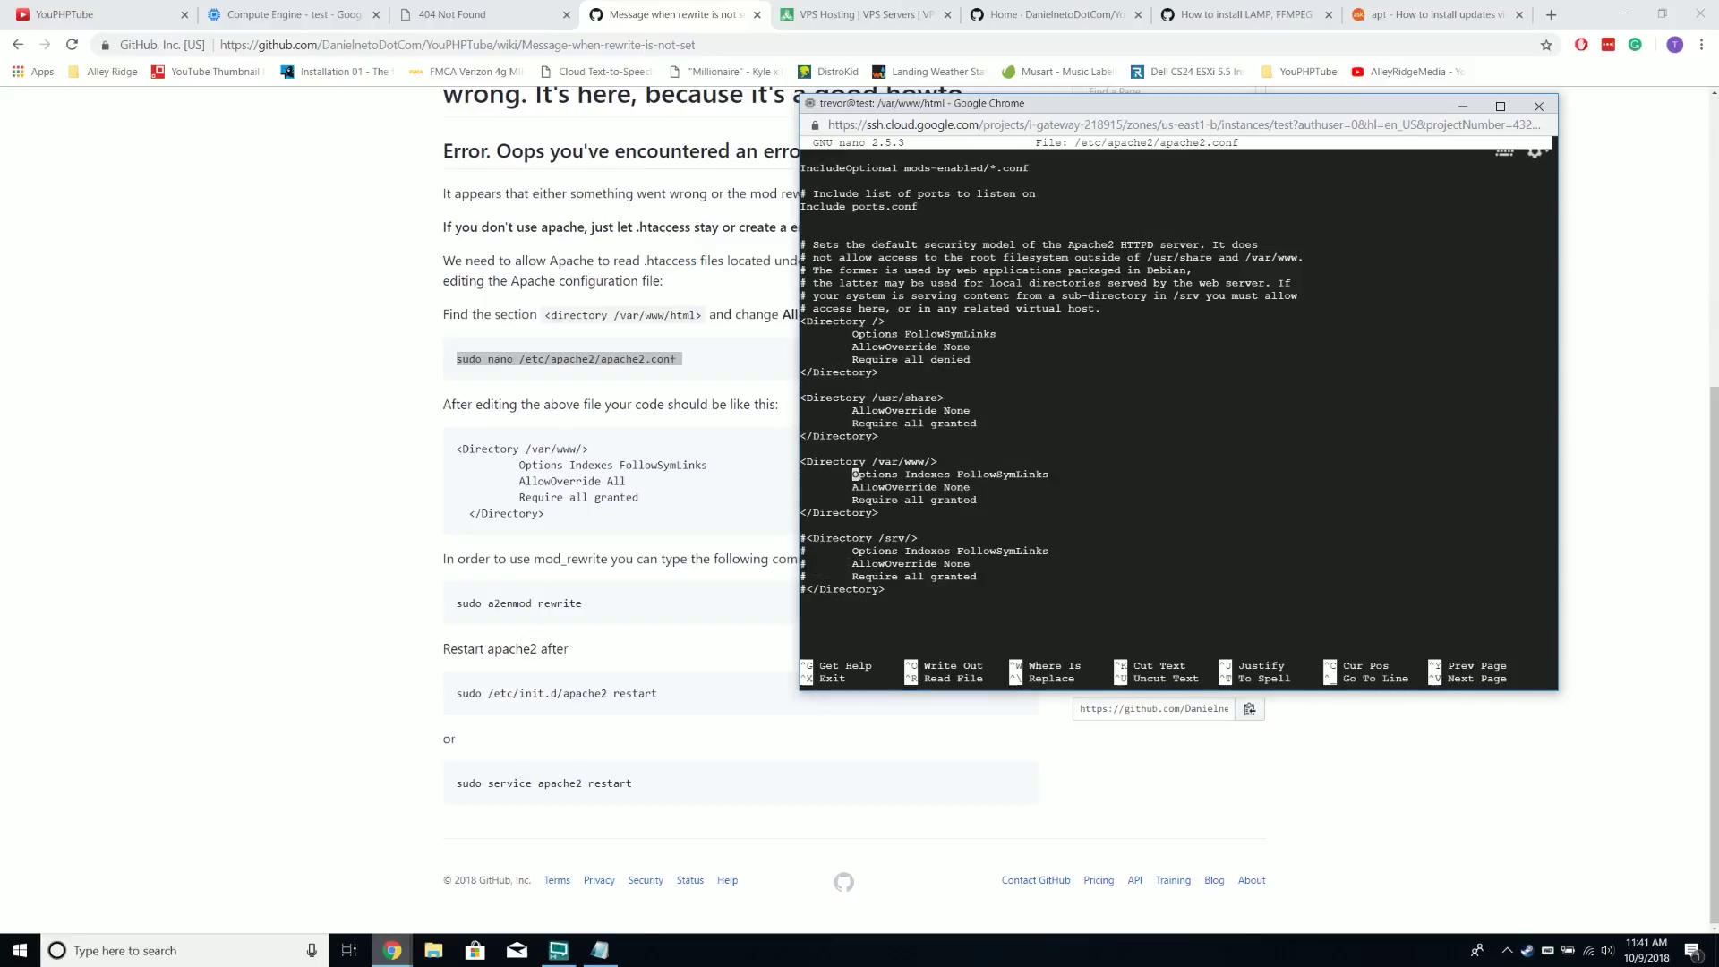
key("Down")
key("End")
key("BackSpace")
key("BackSpace")
key("BackSpace")
key("BackSpace")
type("All")
key("Down")
key("Down")
key("ctrl+x")
key("y")
key("Return")
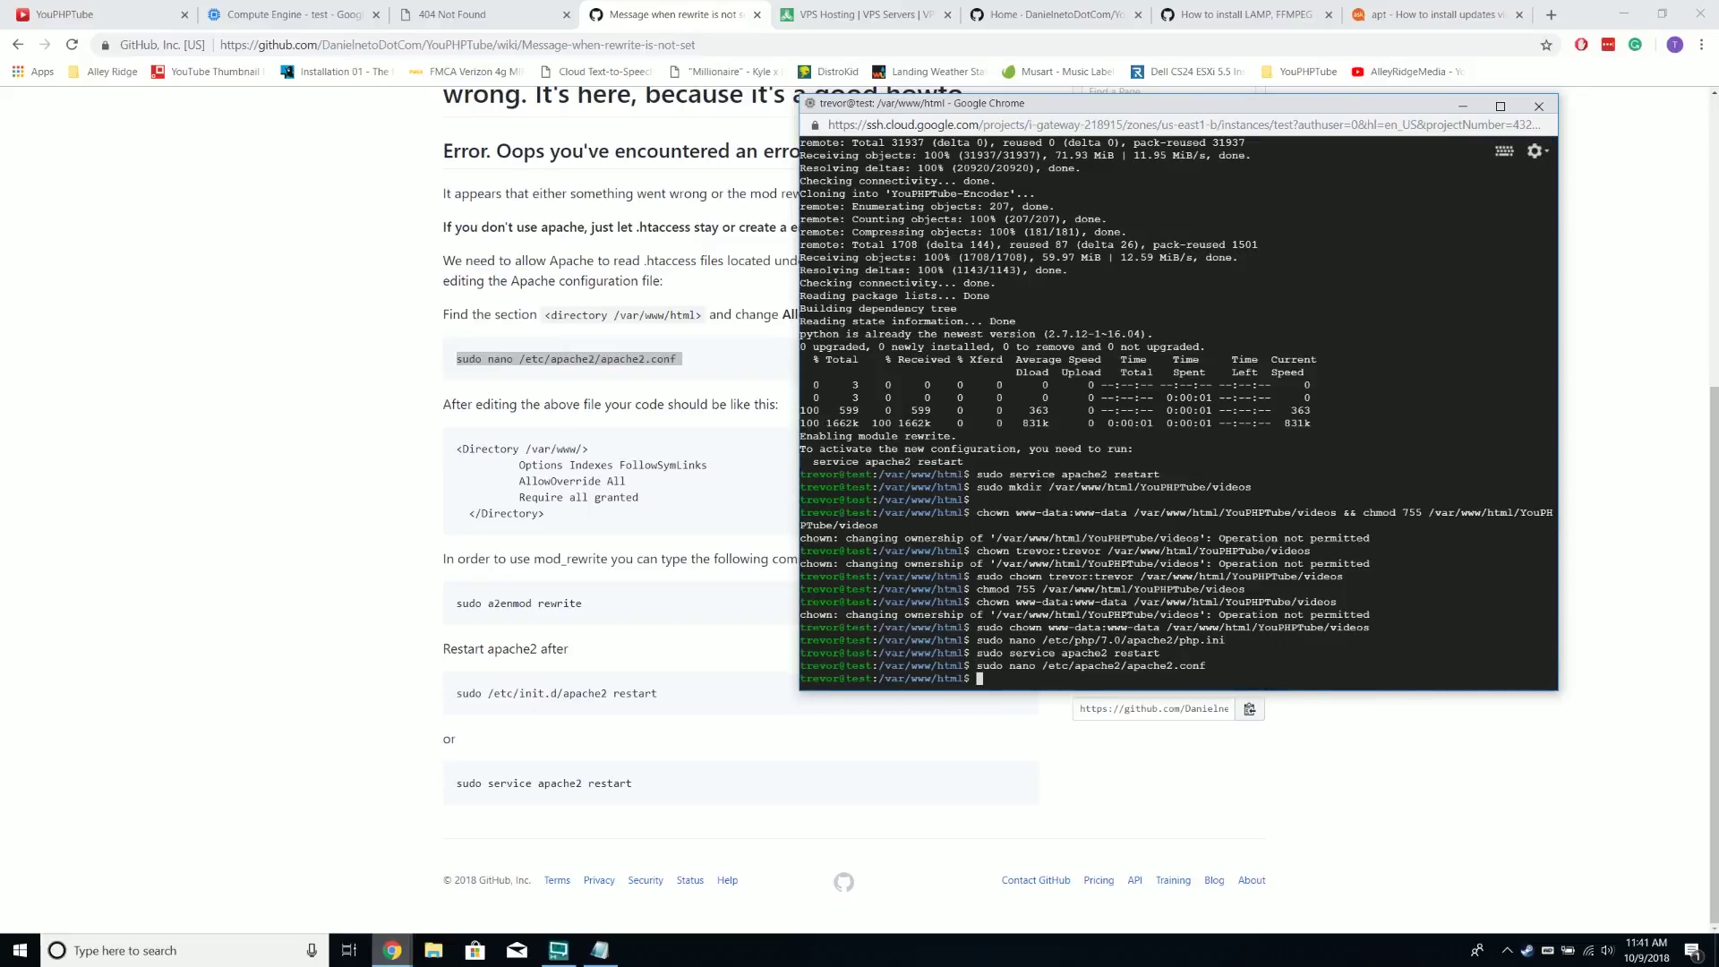
Copy 'sudo a2enmod rewrite' from the wiki and run it in the SSH terminal
left_click_drag(613, 613, 610, 612)
triple_click(610, 611)
right_click(571, 606)
left_click(609, 620)
left_click(484, 873)
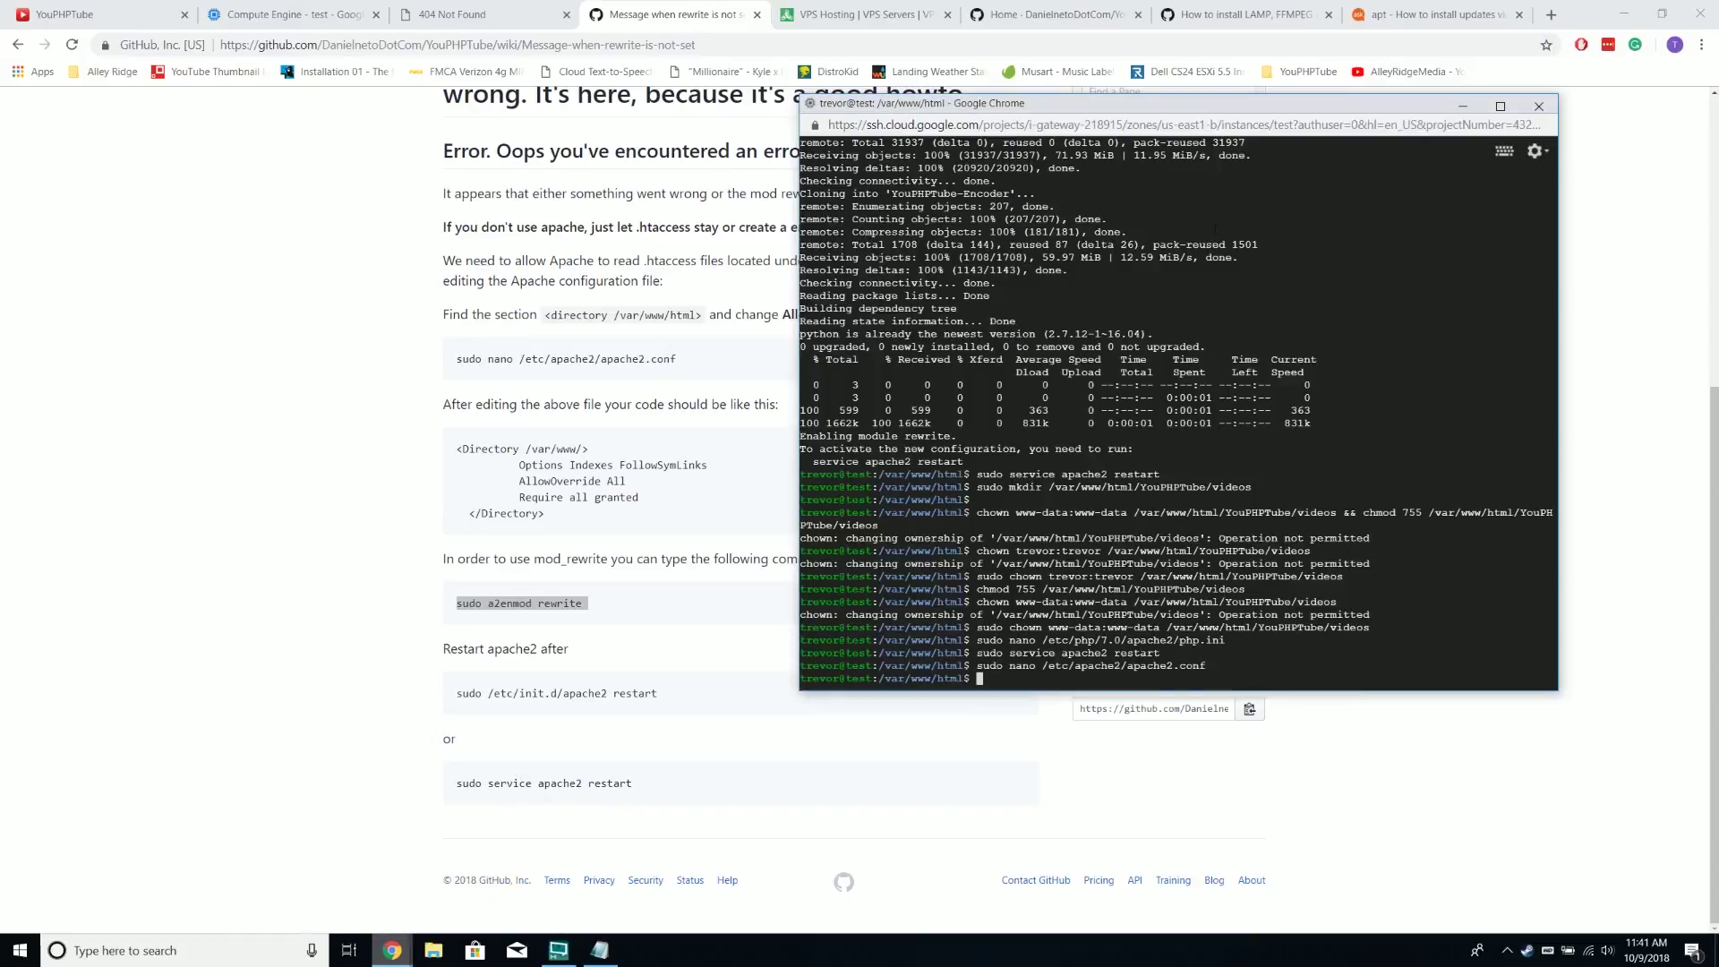
right_click(1163, 109)
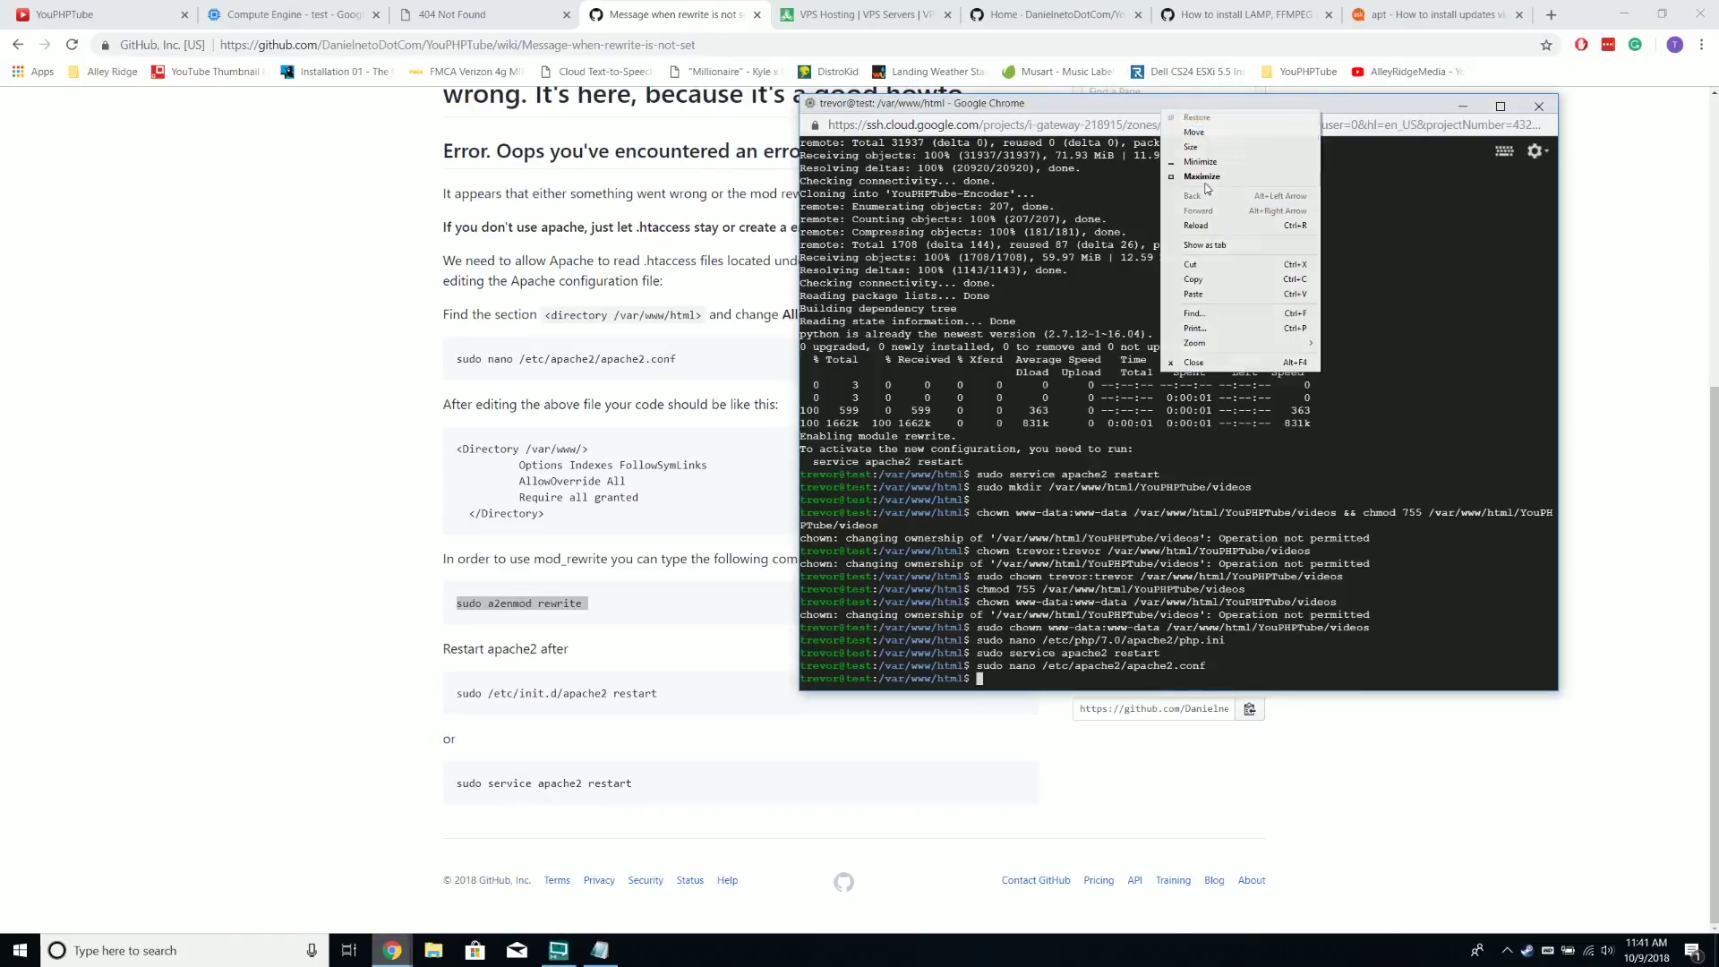
left_click(1211, 291)
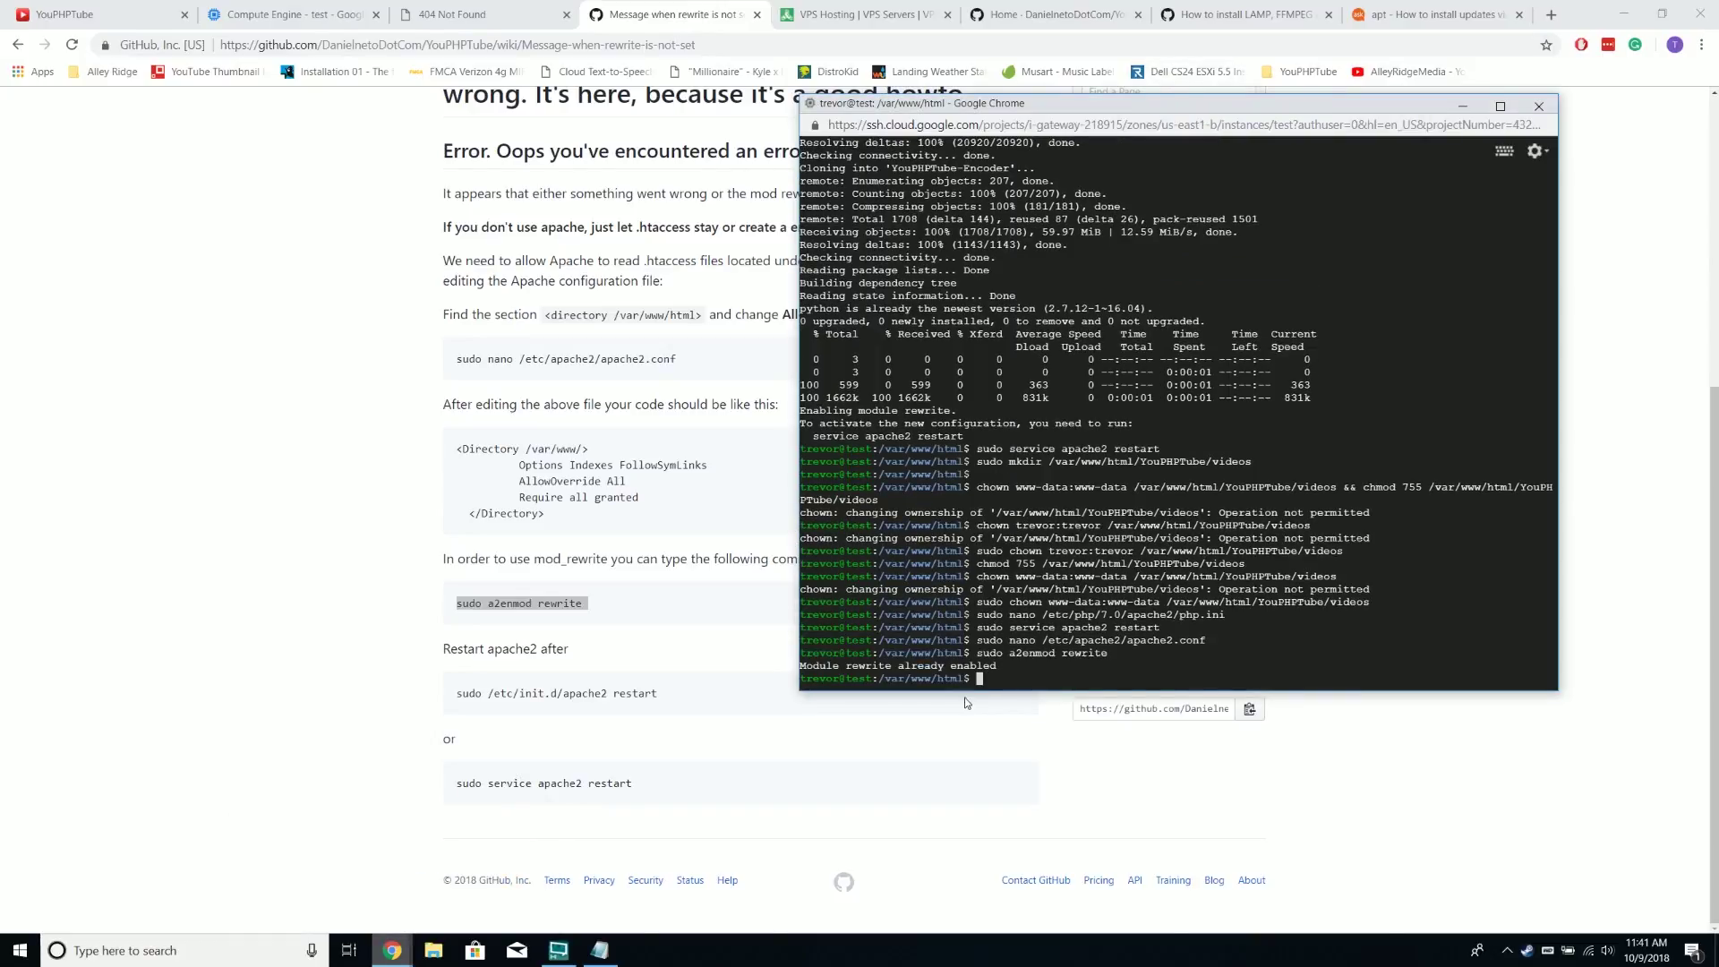
Run the apache2 restart command and reload the channels page to test the fix
triple_click(589, 695)
right_click(591, 697)
left_click(605, 707)
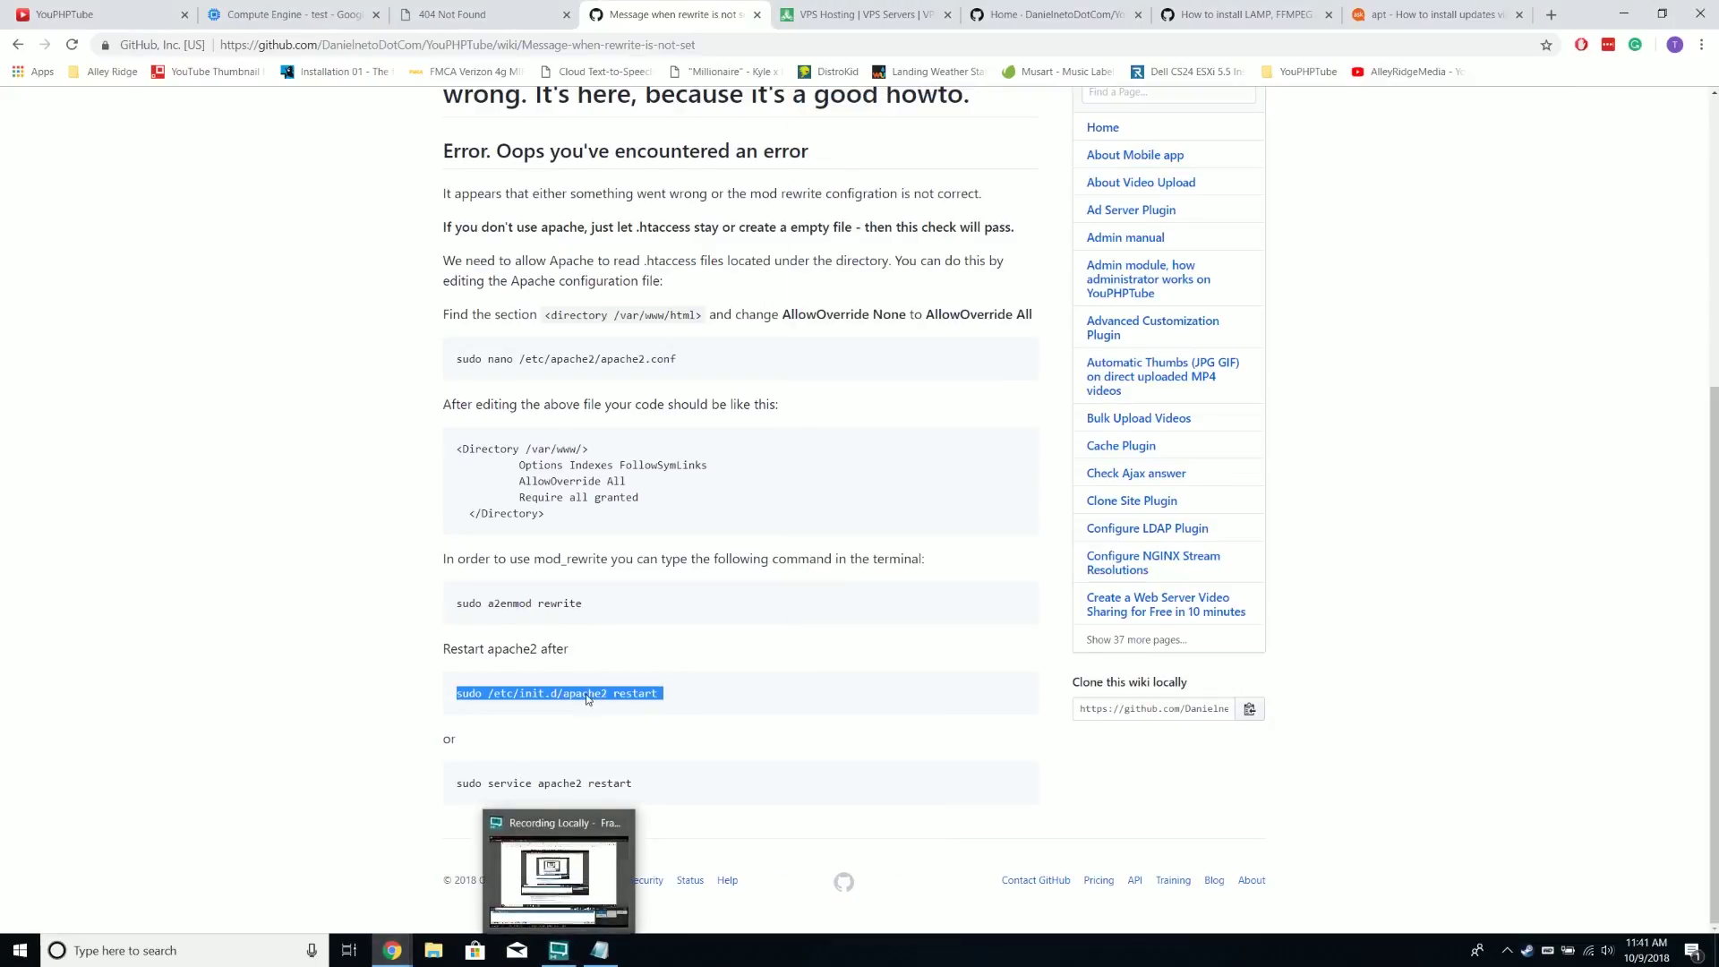
mouse_move(392, 951)
left_click(532, 858)
right_click(1010, 119)
left_click(430, 16)
left_click(427, 16)
left_click(428, 36)
key("Return")
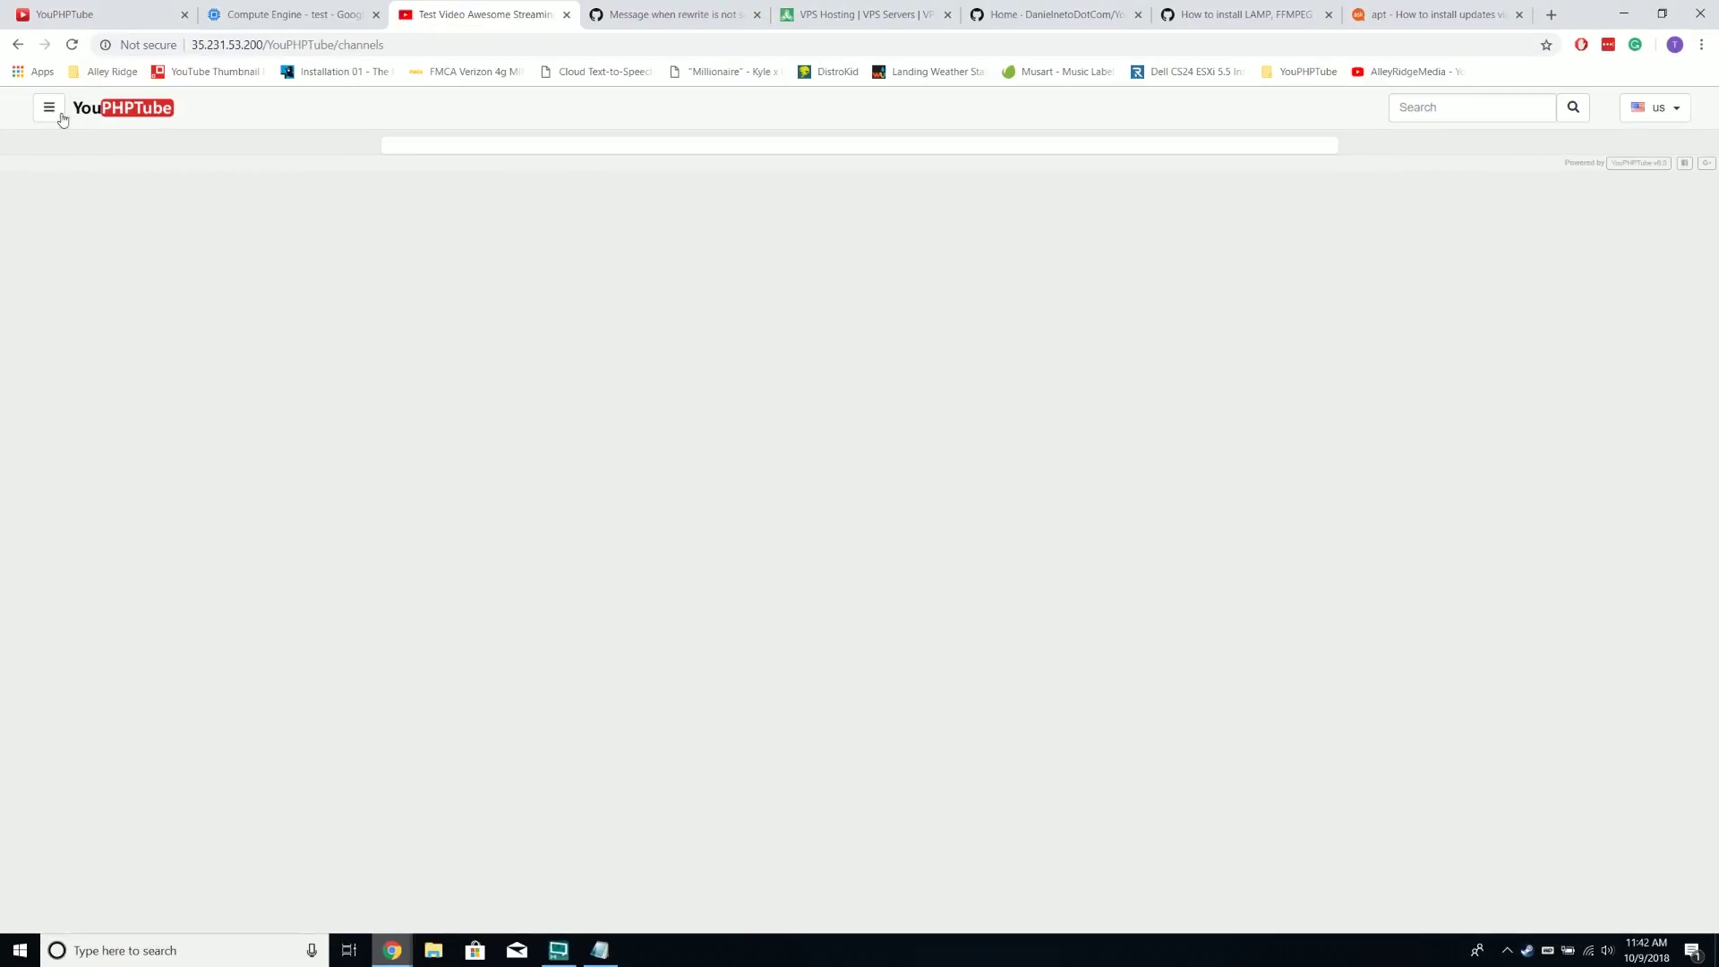
Sign in as admin through the side menu and dismiss Chrome's save-password bubble
left_click(50, 108)
left_click(100, 168)
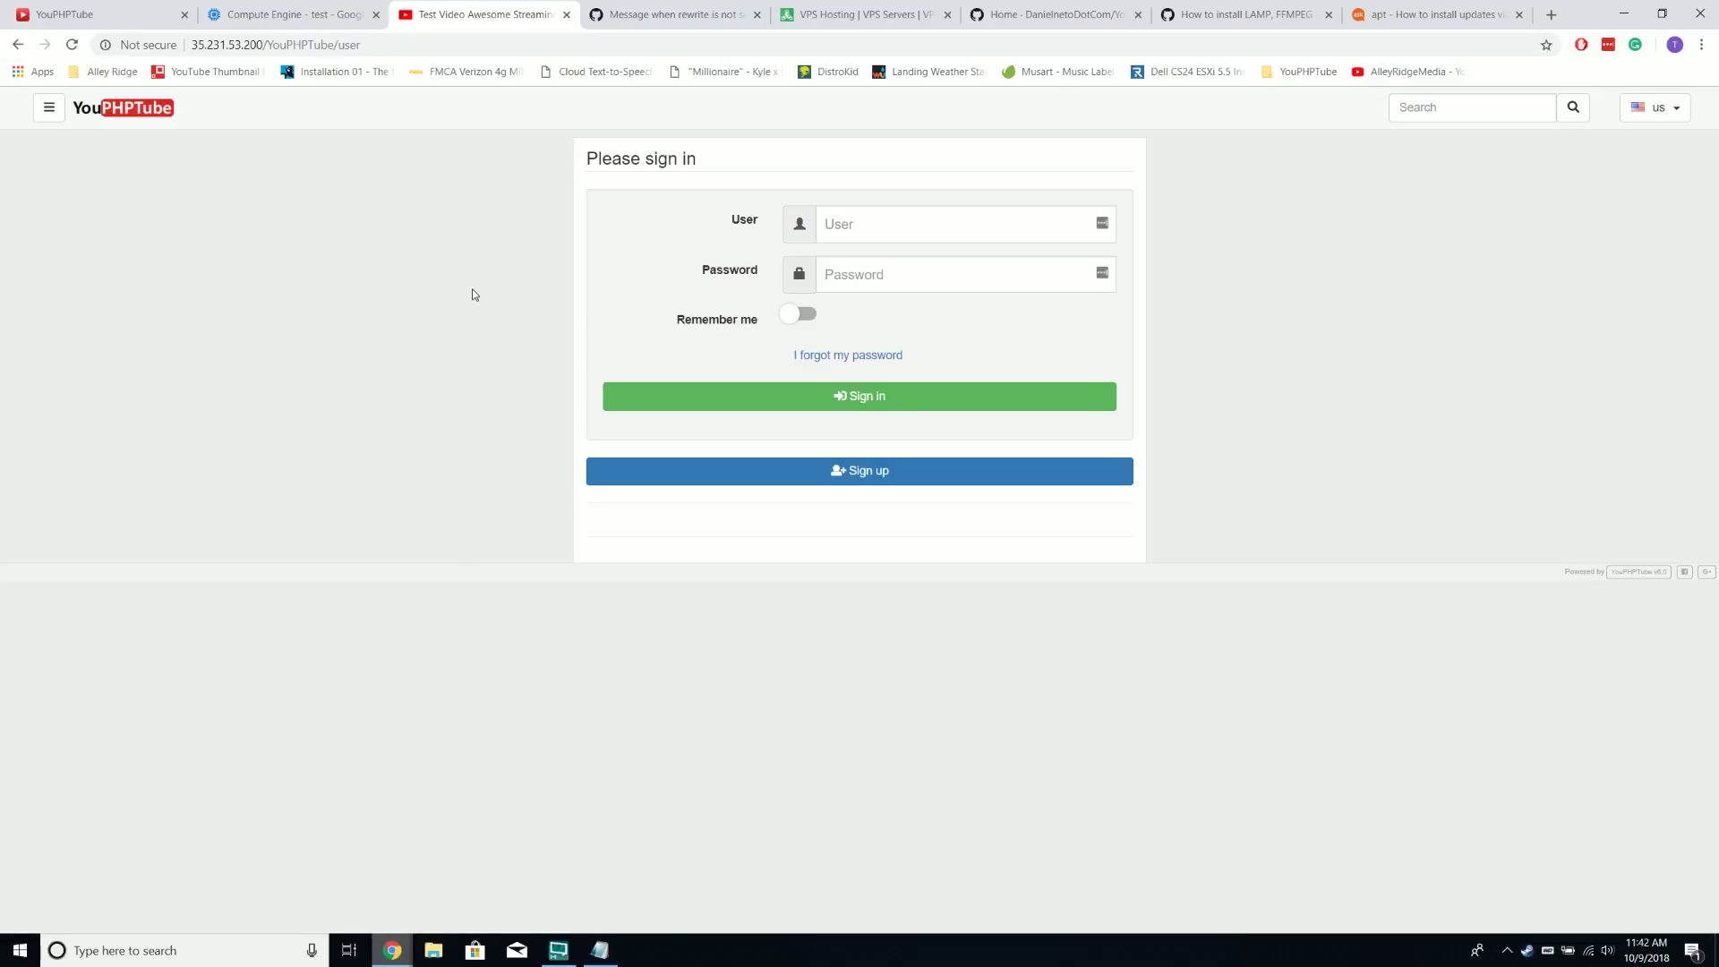
left_click(887, 213)
type("adm")
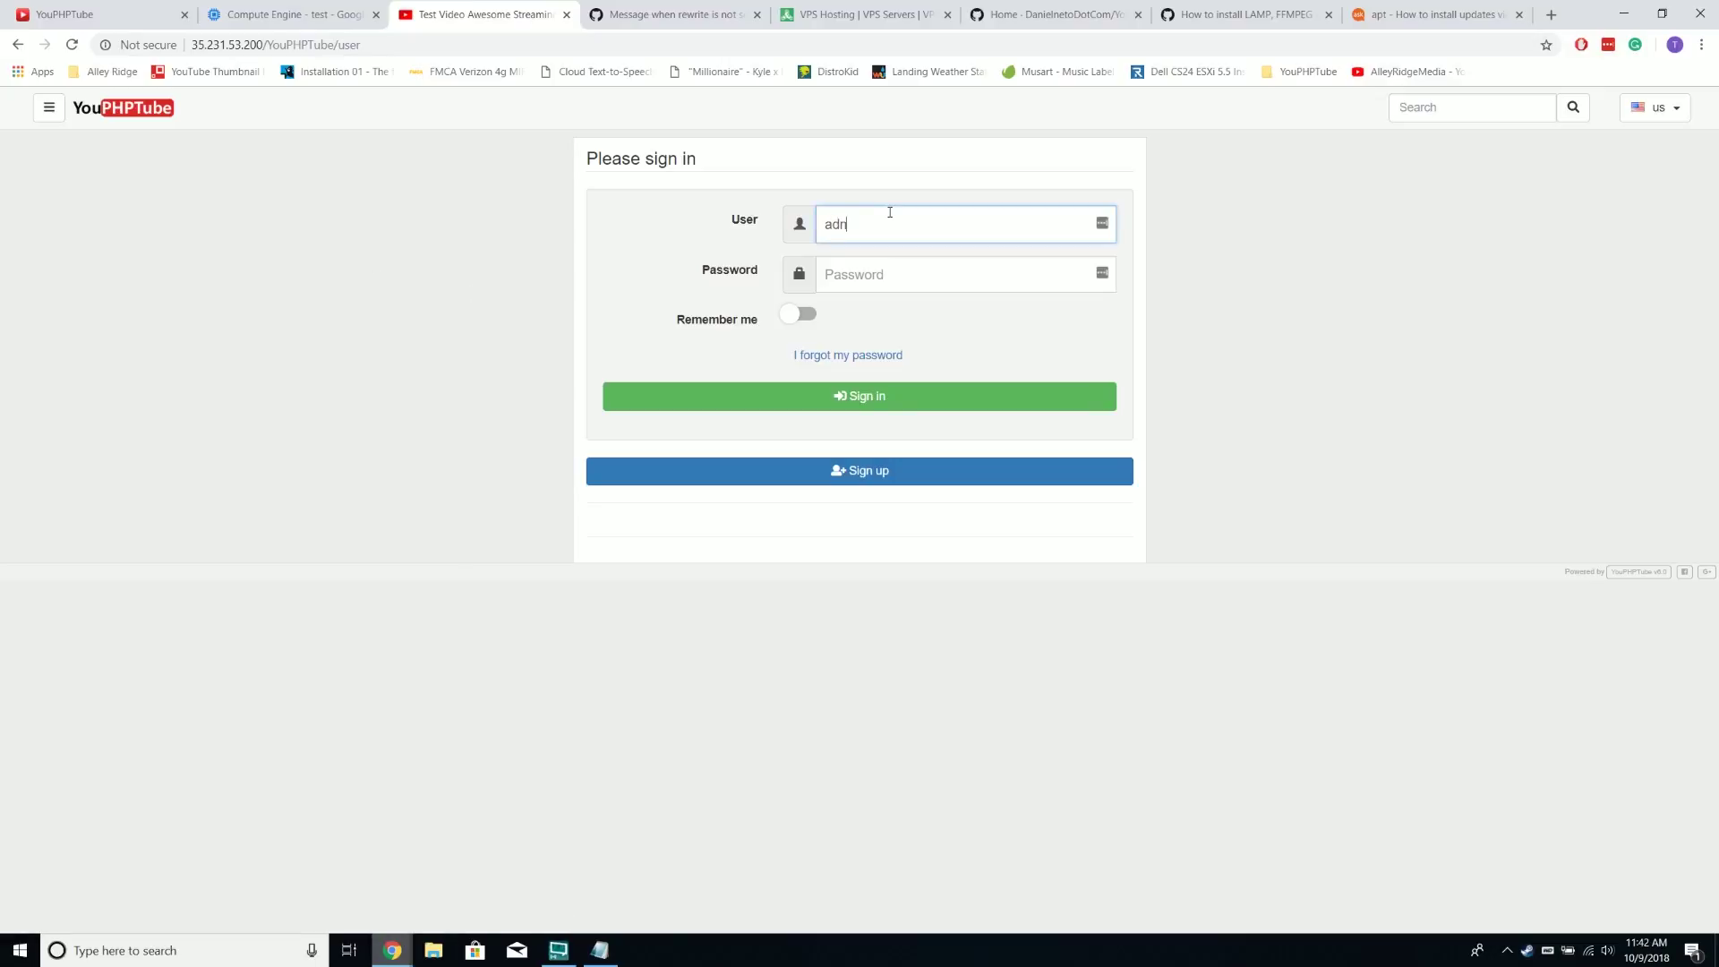
type("in")
key("Tab")
type("*")
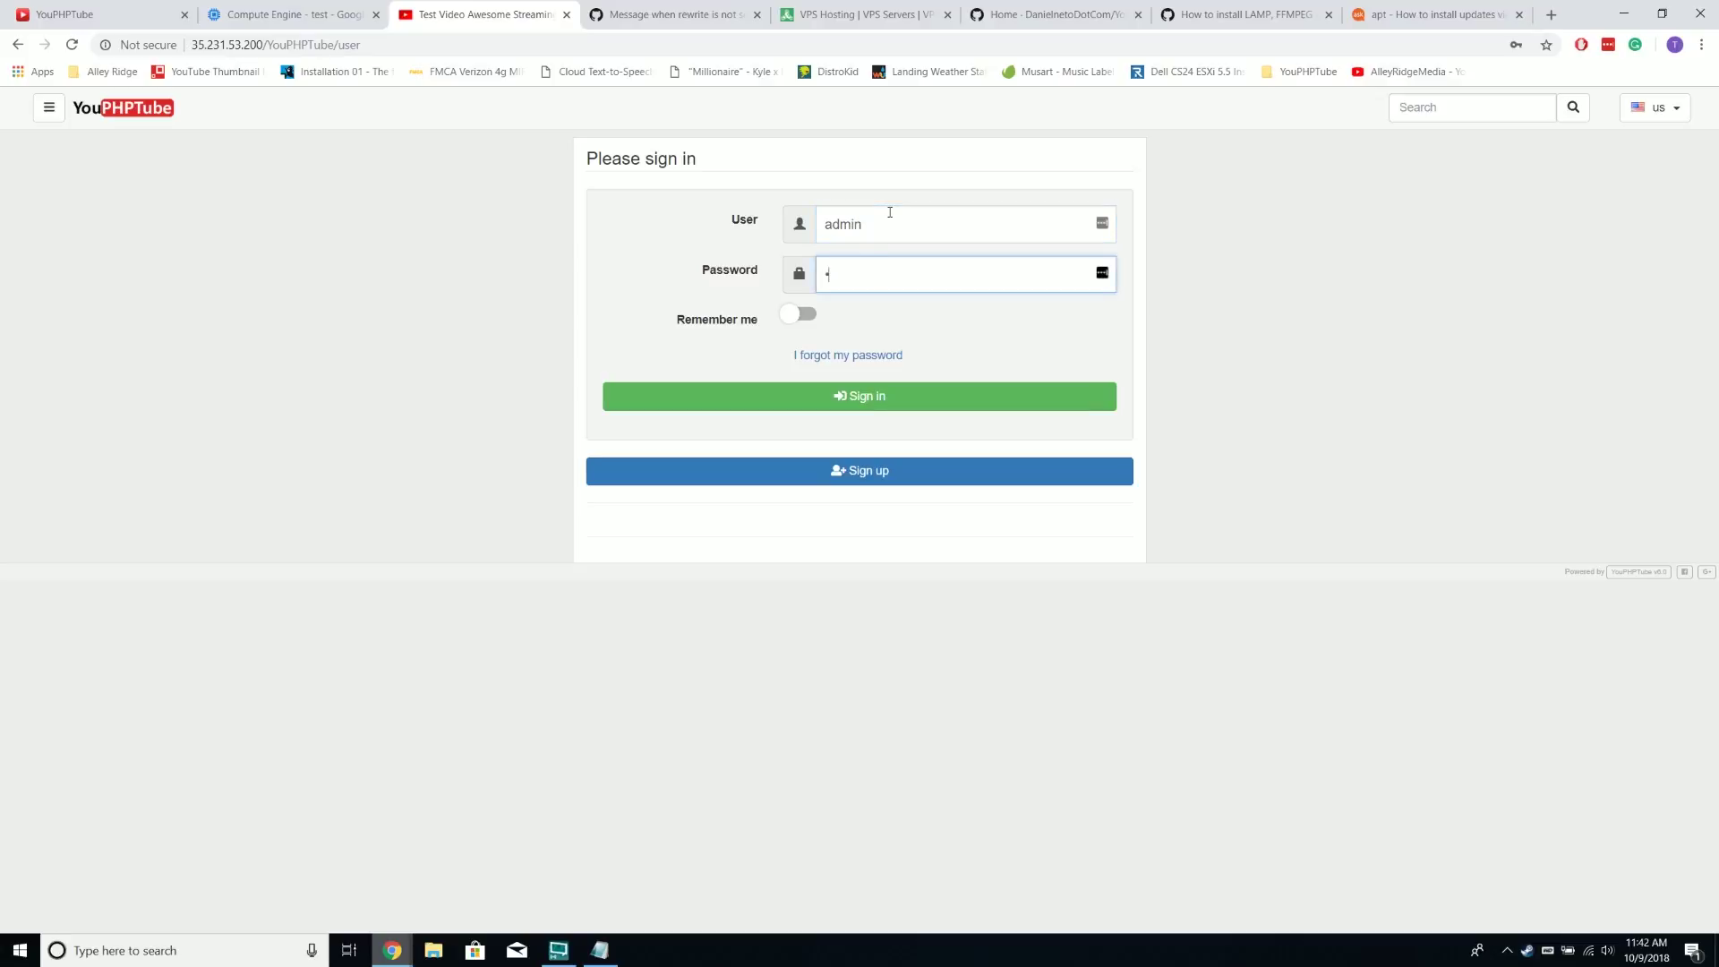
key("Return")
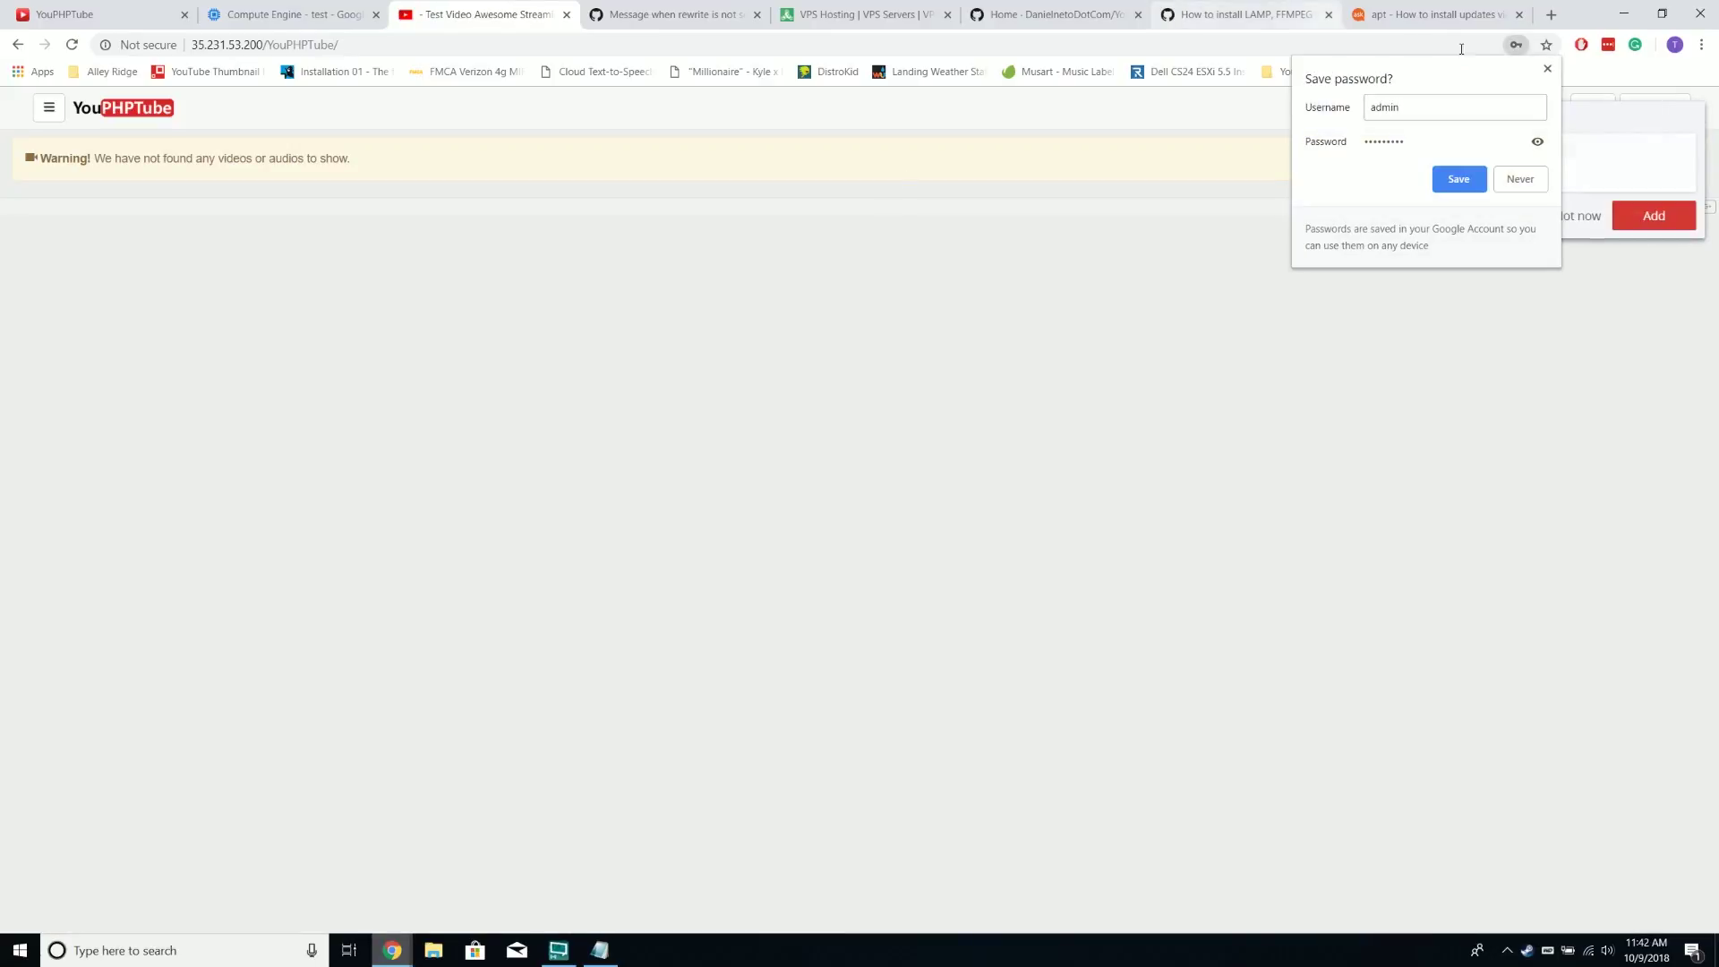
left_click(326, 293)
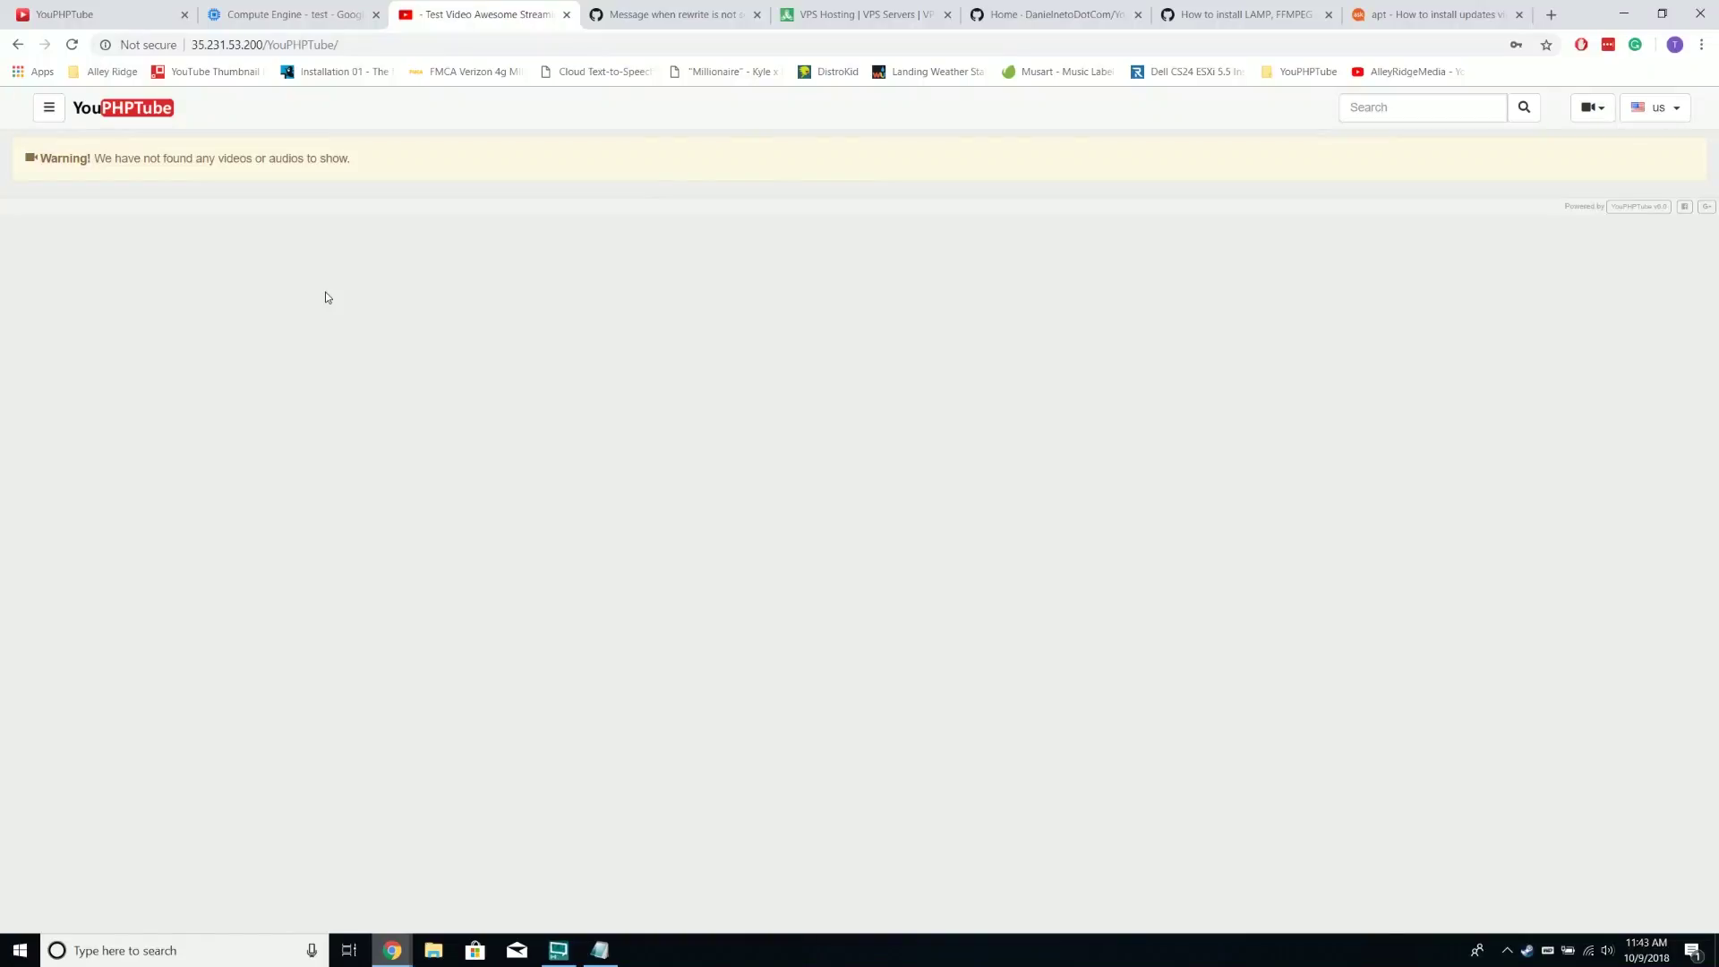
left_click(1597, 111)
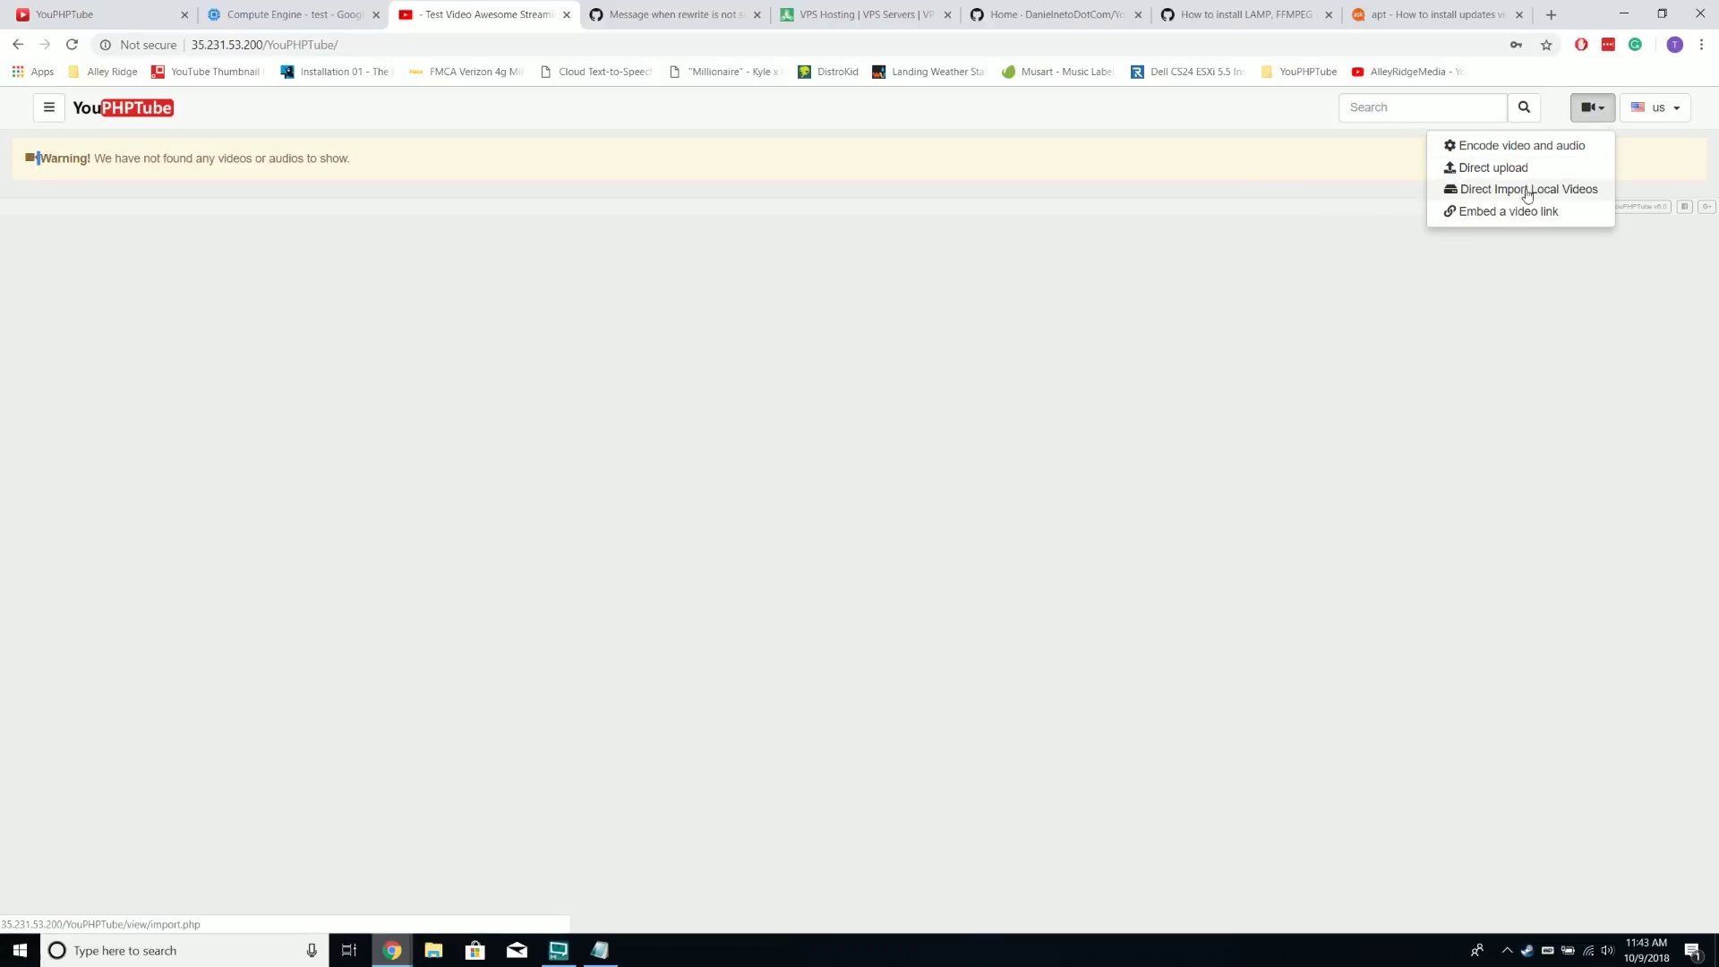
Close the stray encoder tab and direct-upload How To Live Stream.mp4 (555.87 MB)
left_click(1560, 147)
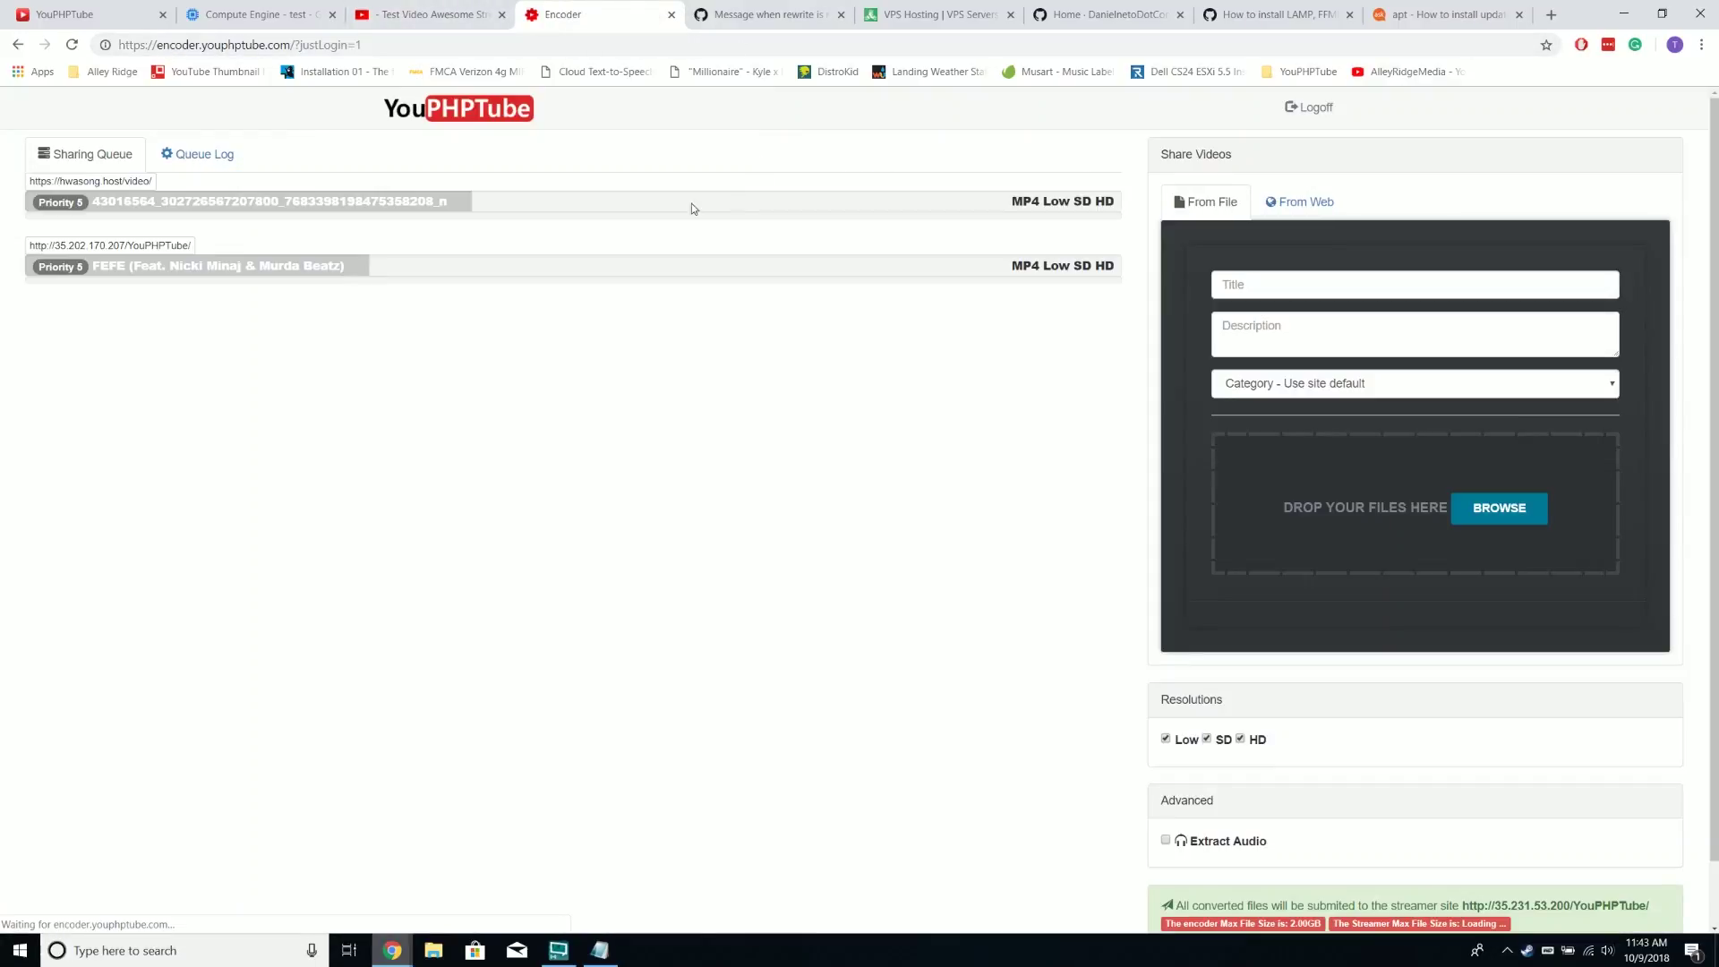
left_click(671, 15)
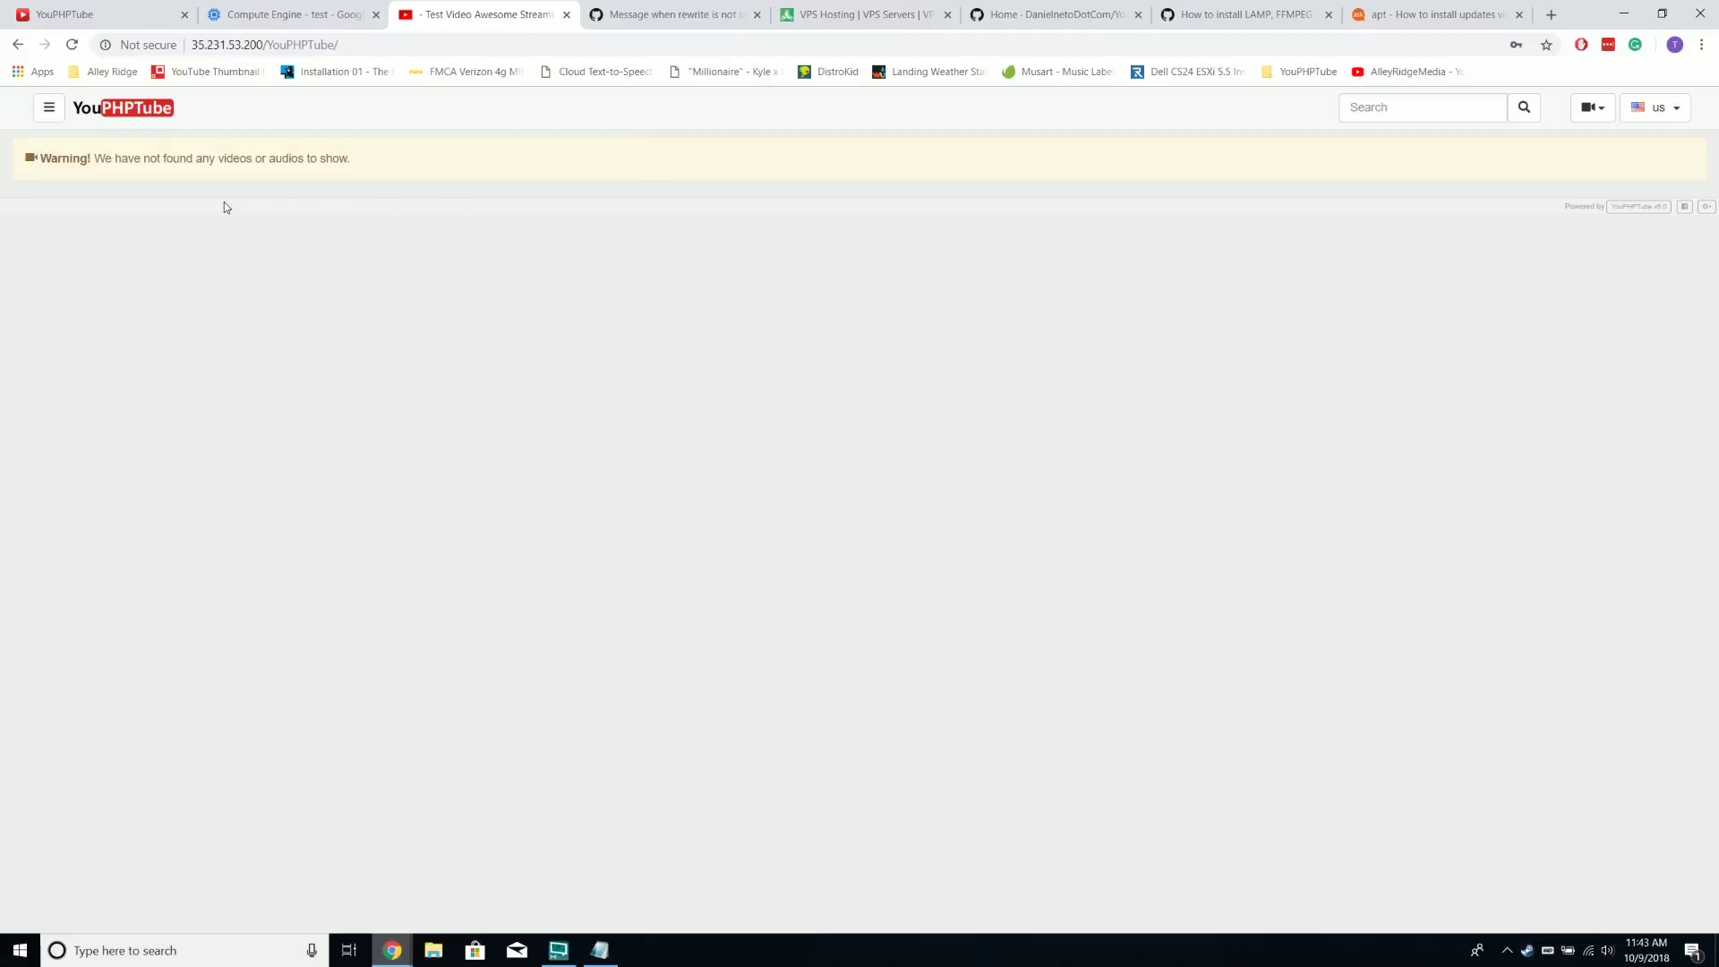
left_click(1592, 107)
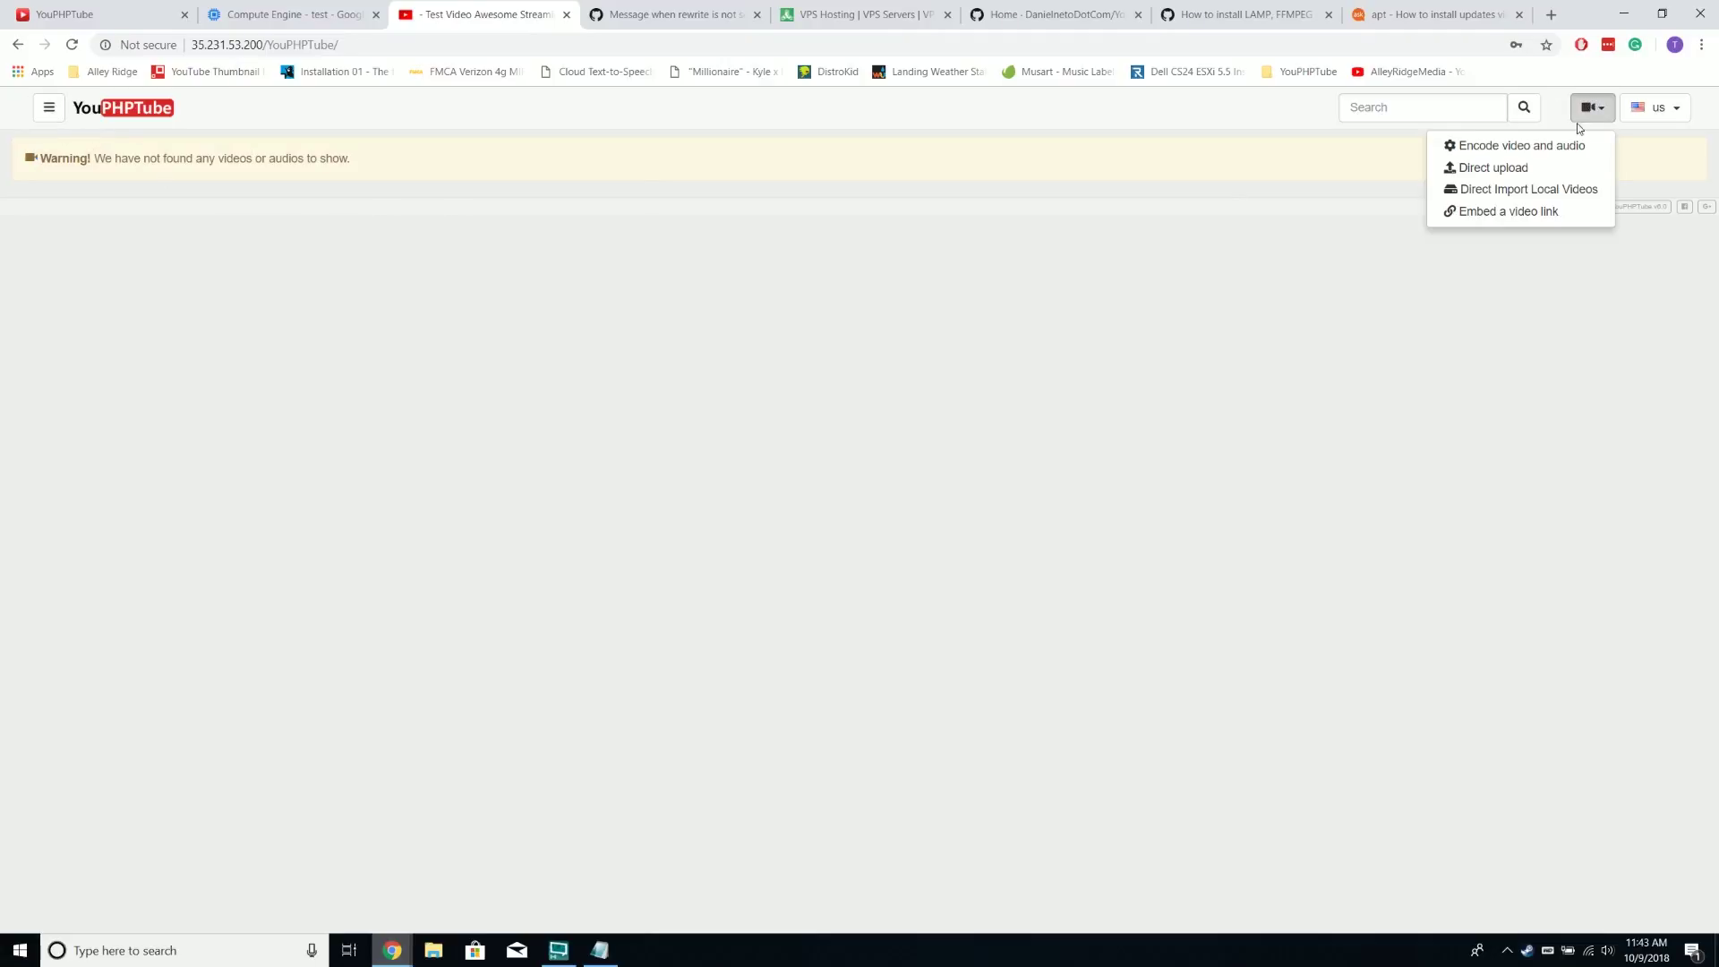
left_click(1529, 170)
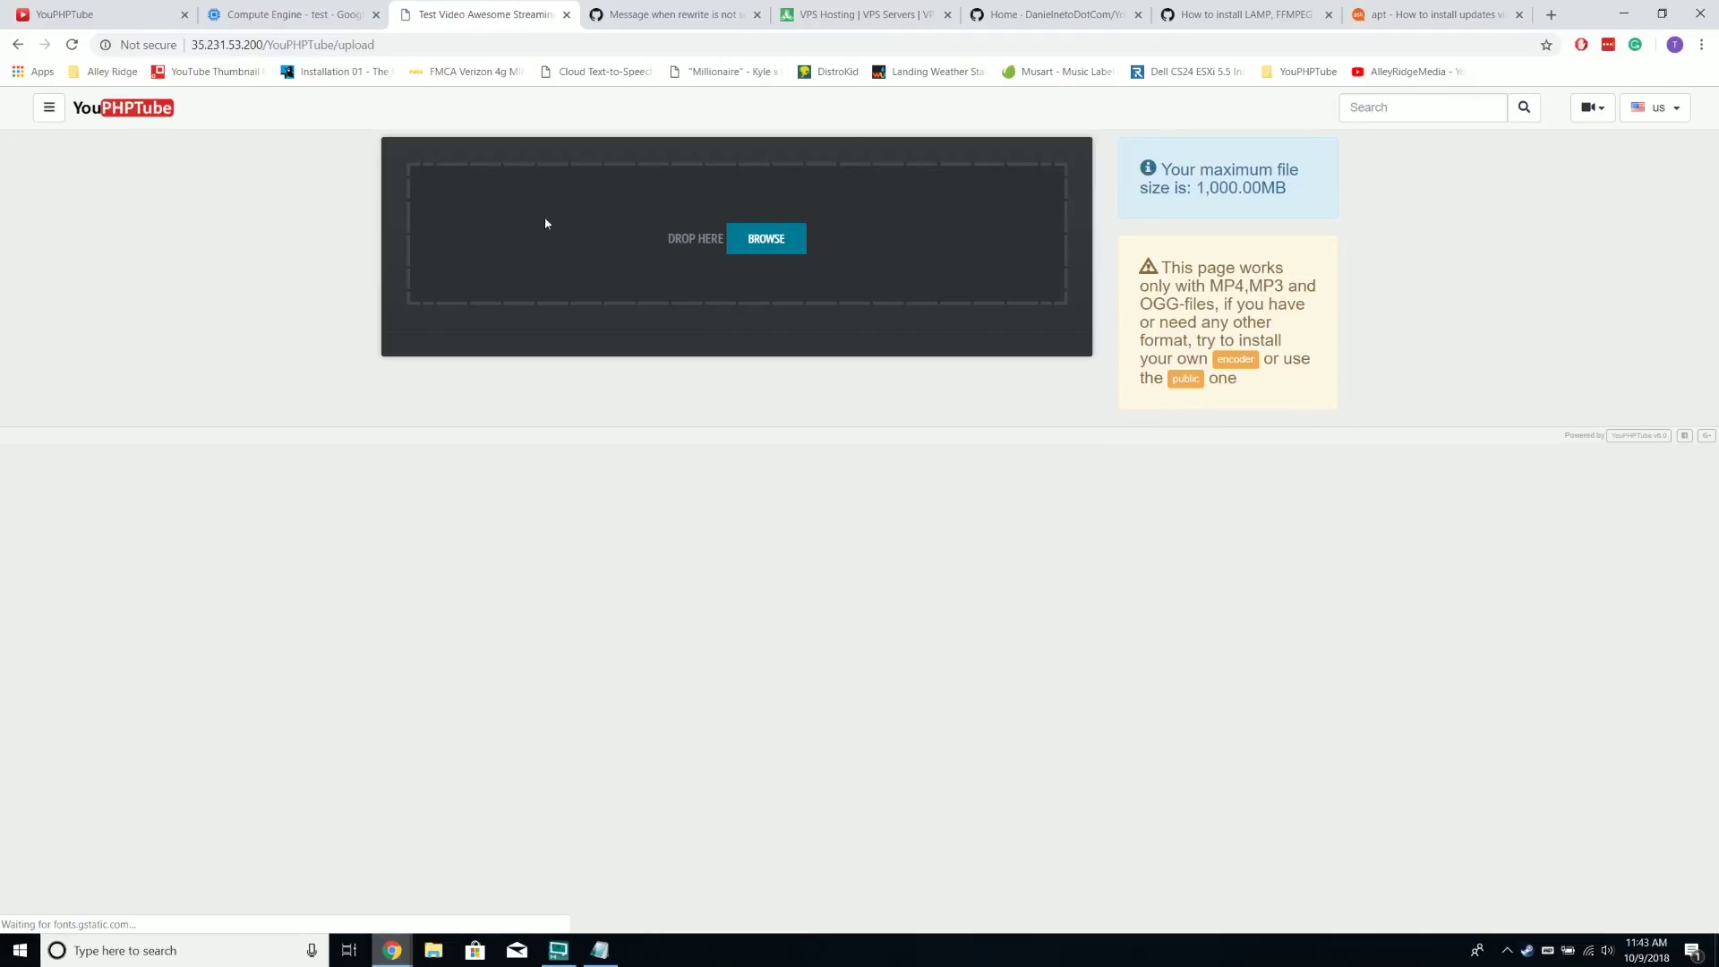
left_click(795, 256)
left_click(770, 467)
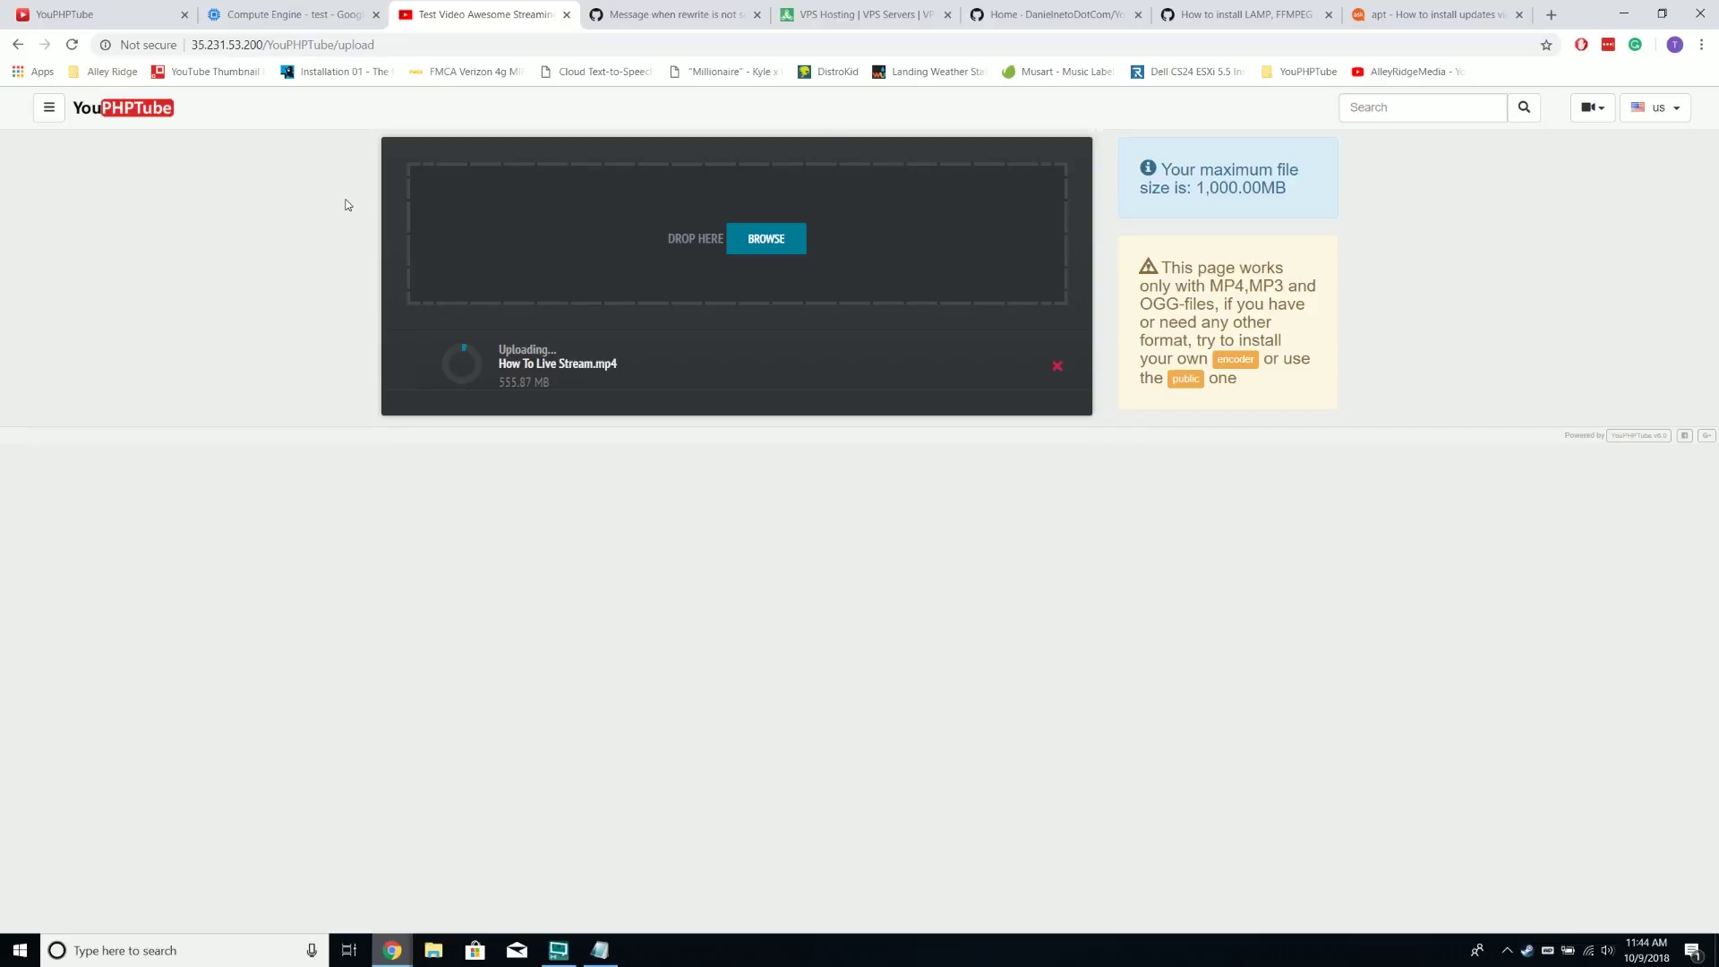
Switch to the GitHub wiki's Ubuntu 16.x LAMP, FFMPEG and Git install guide and scroll through it
left_click(1236, 15)
scroll(1191, 463, "down", 1)
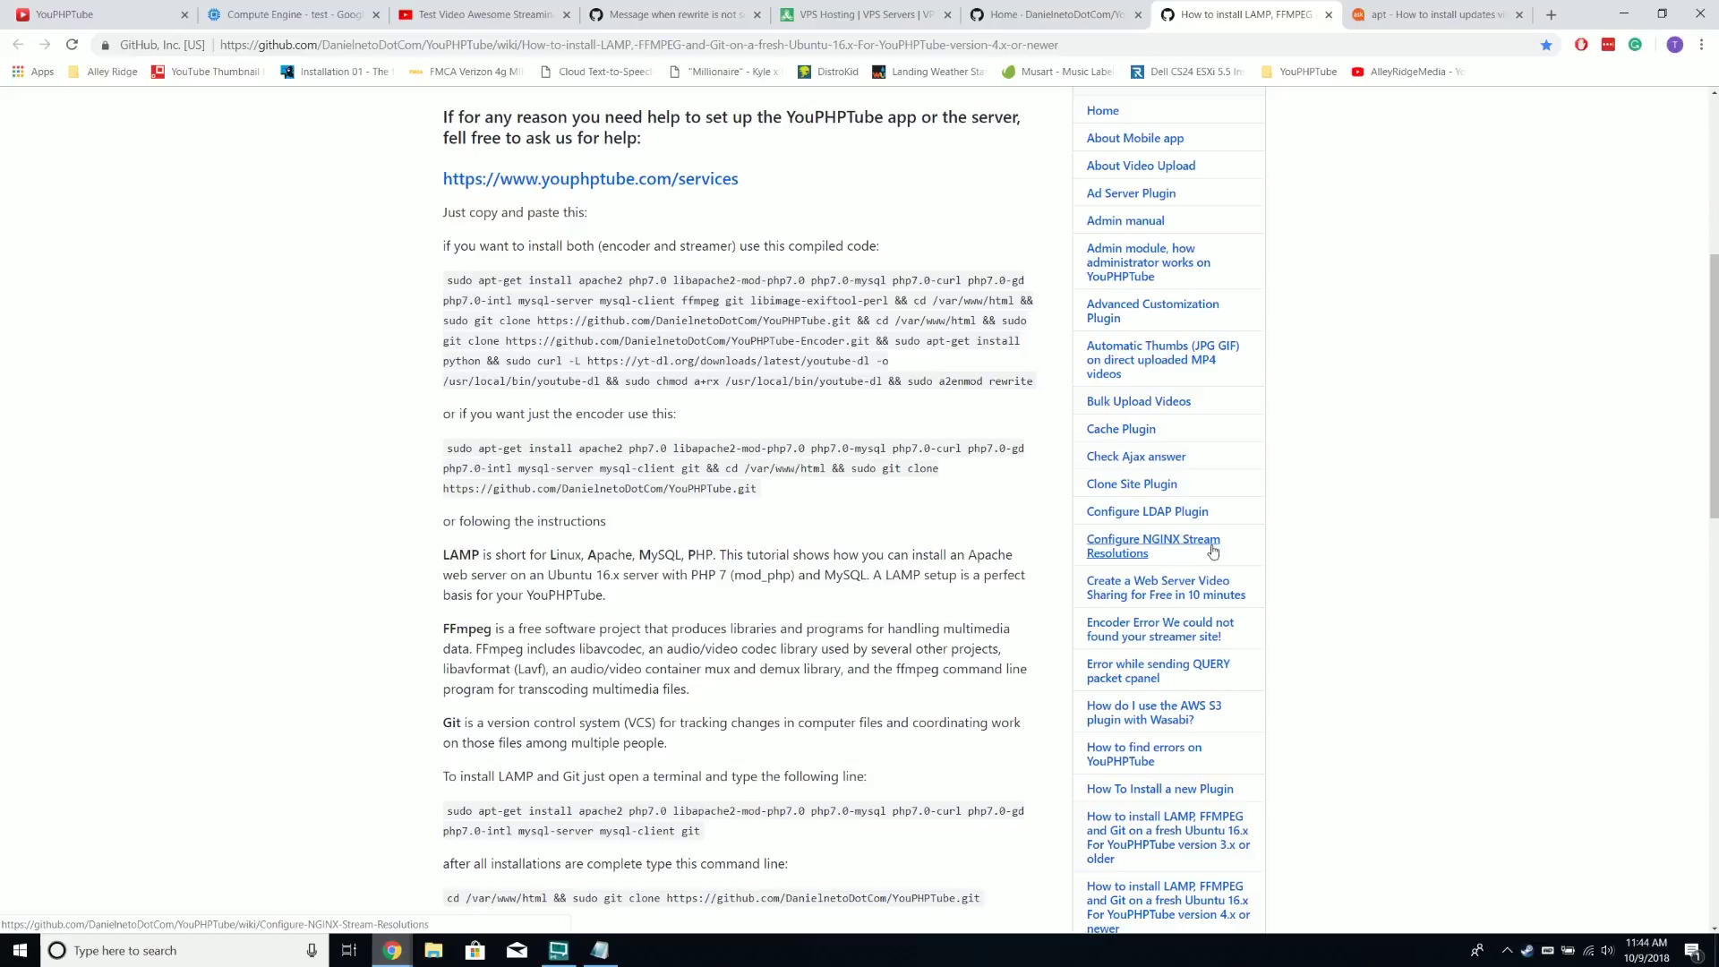
Scroll the wiki sidebar and open the Set up my own Stream Server page
scroll(1218, 555, "down", 3)
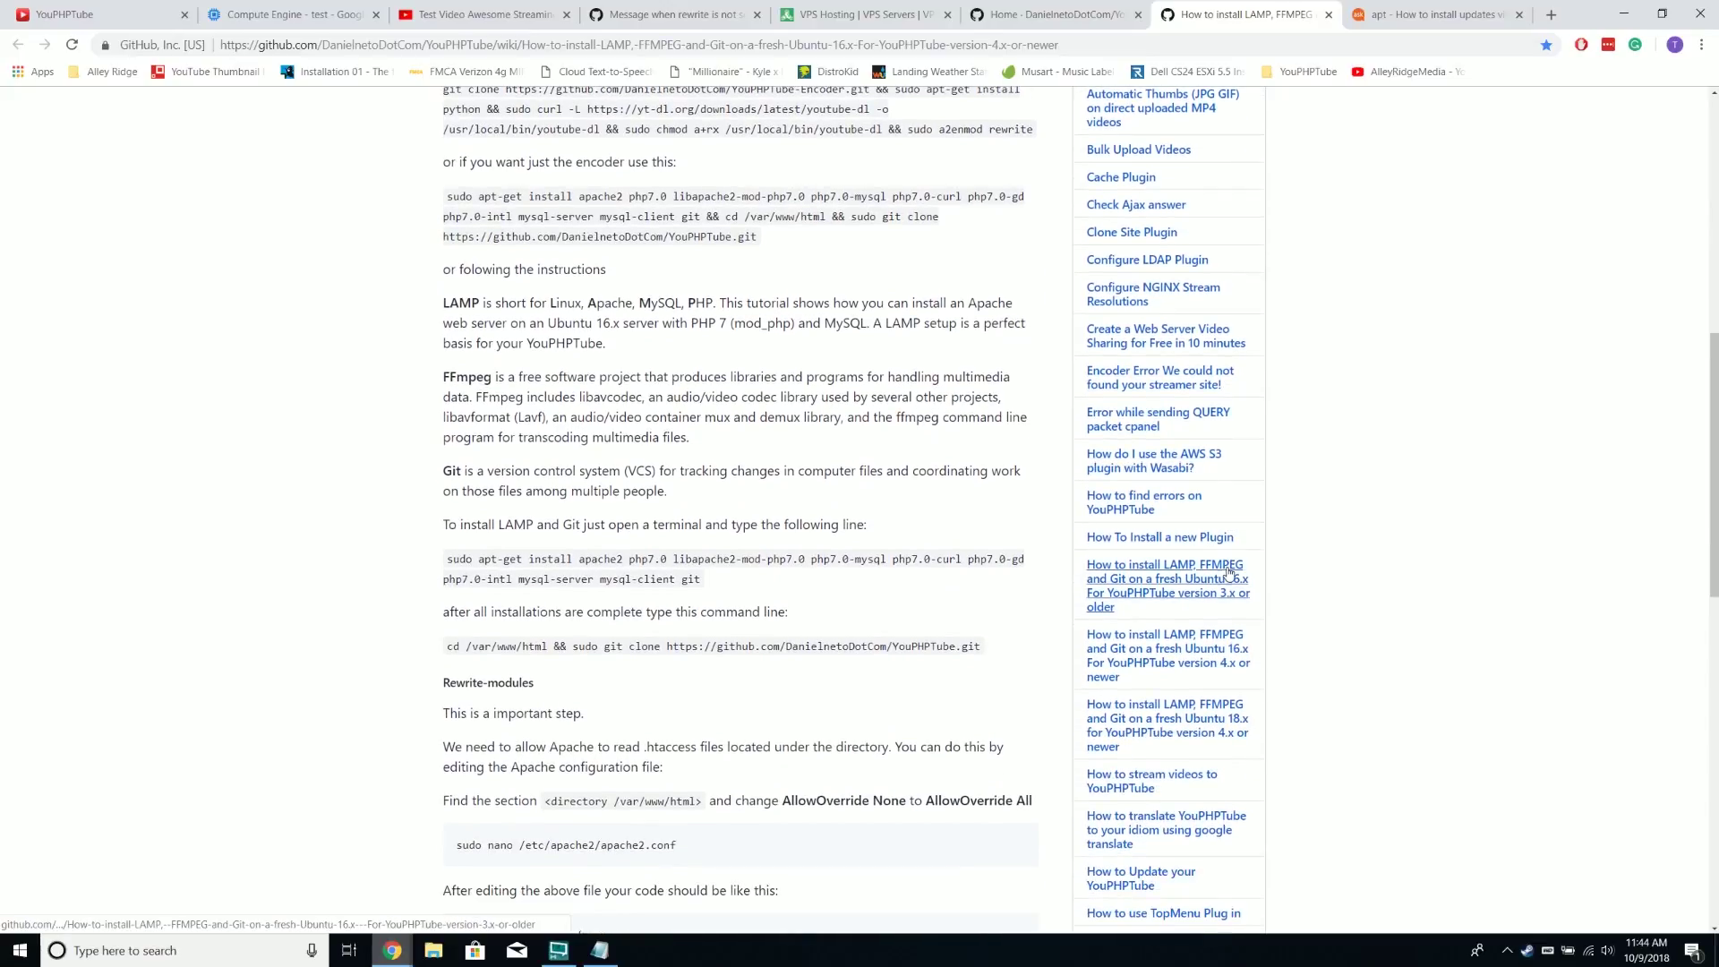
scroll(1229, 573, "down", 8)
left_click(1214, 338)
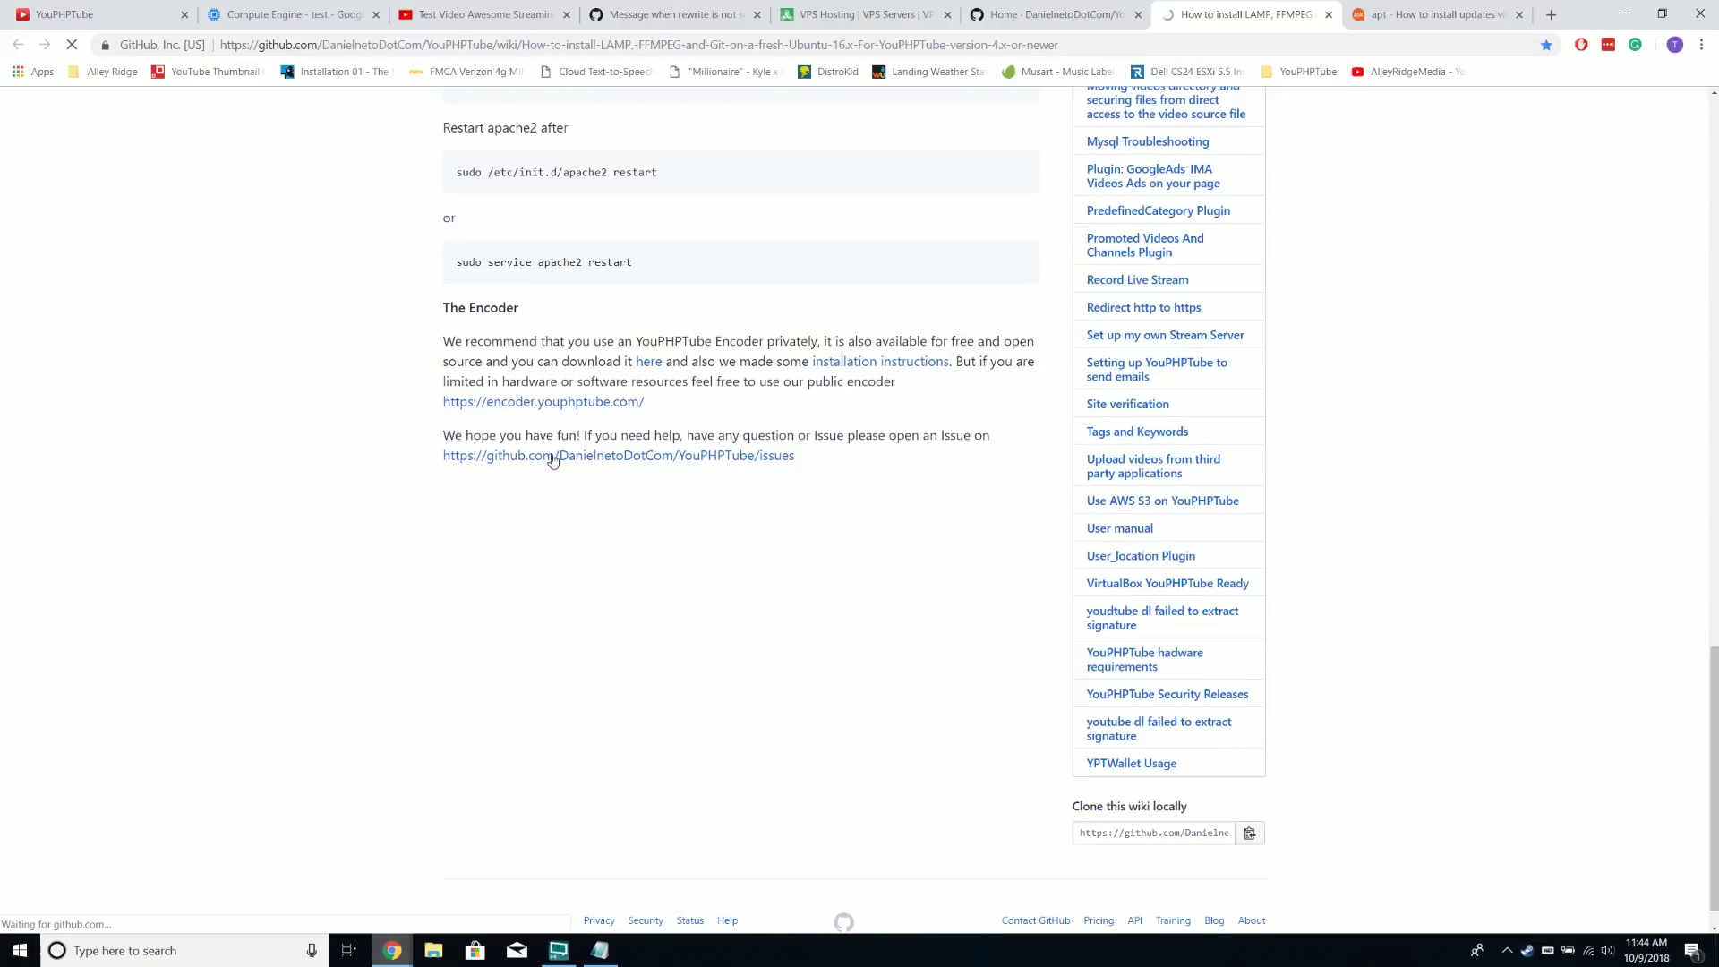
Select the step 2 Nginx-RTMP install command, then view the Compute Engine VM list
scroll(427, 394, "down", 4)
scroll(426, 358, "down", 1)
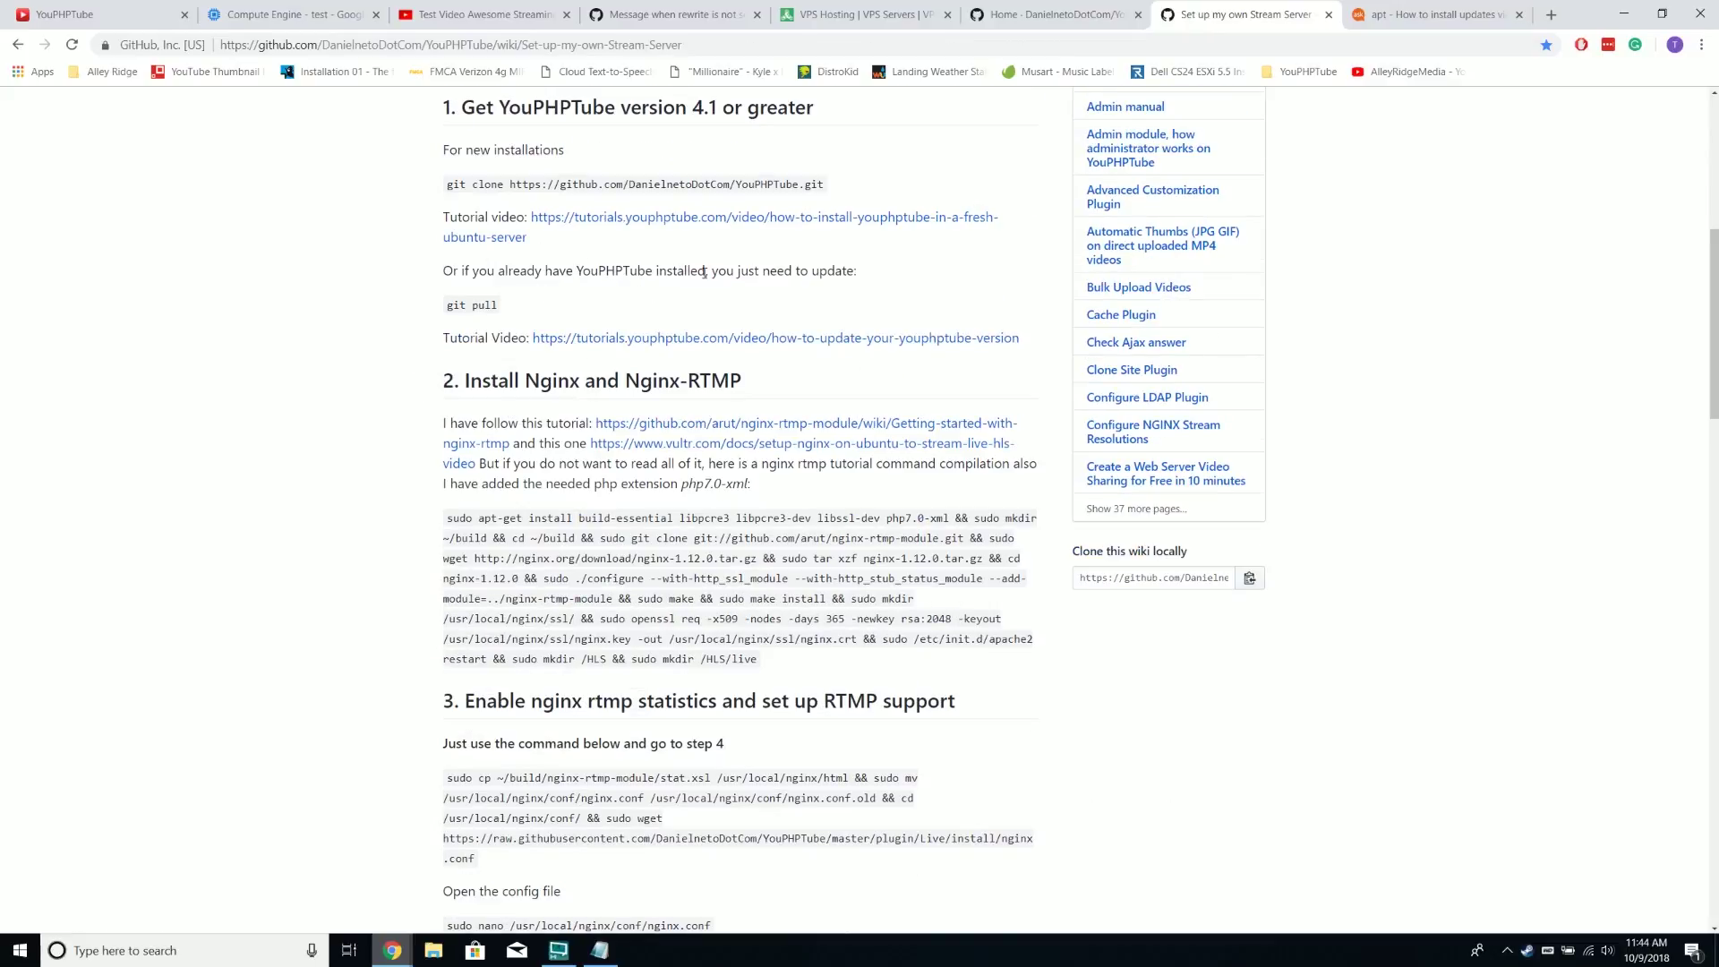
scroll(491, 331, "down", 2)
left_click_drag(452, 350, 760, 493)
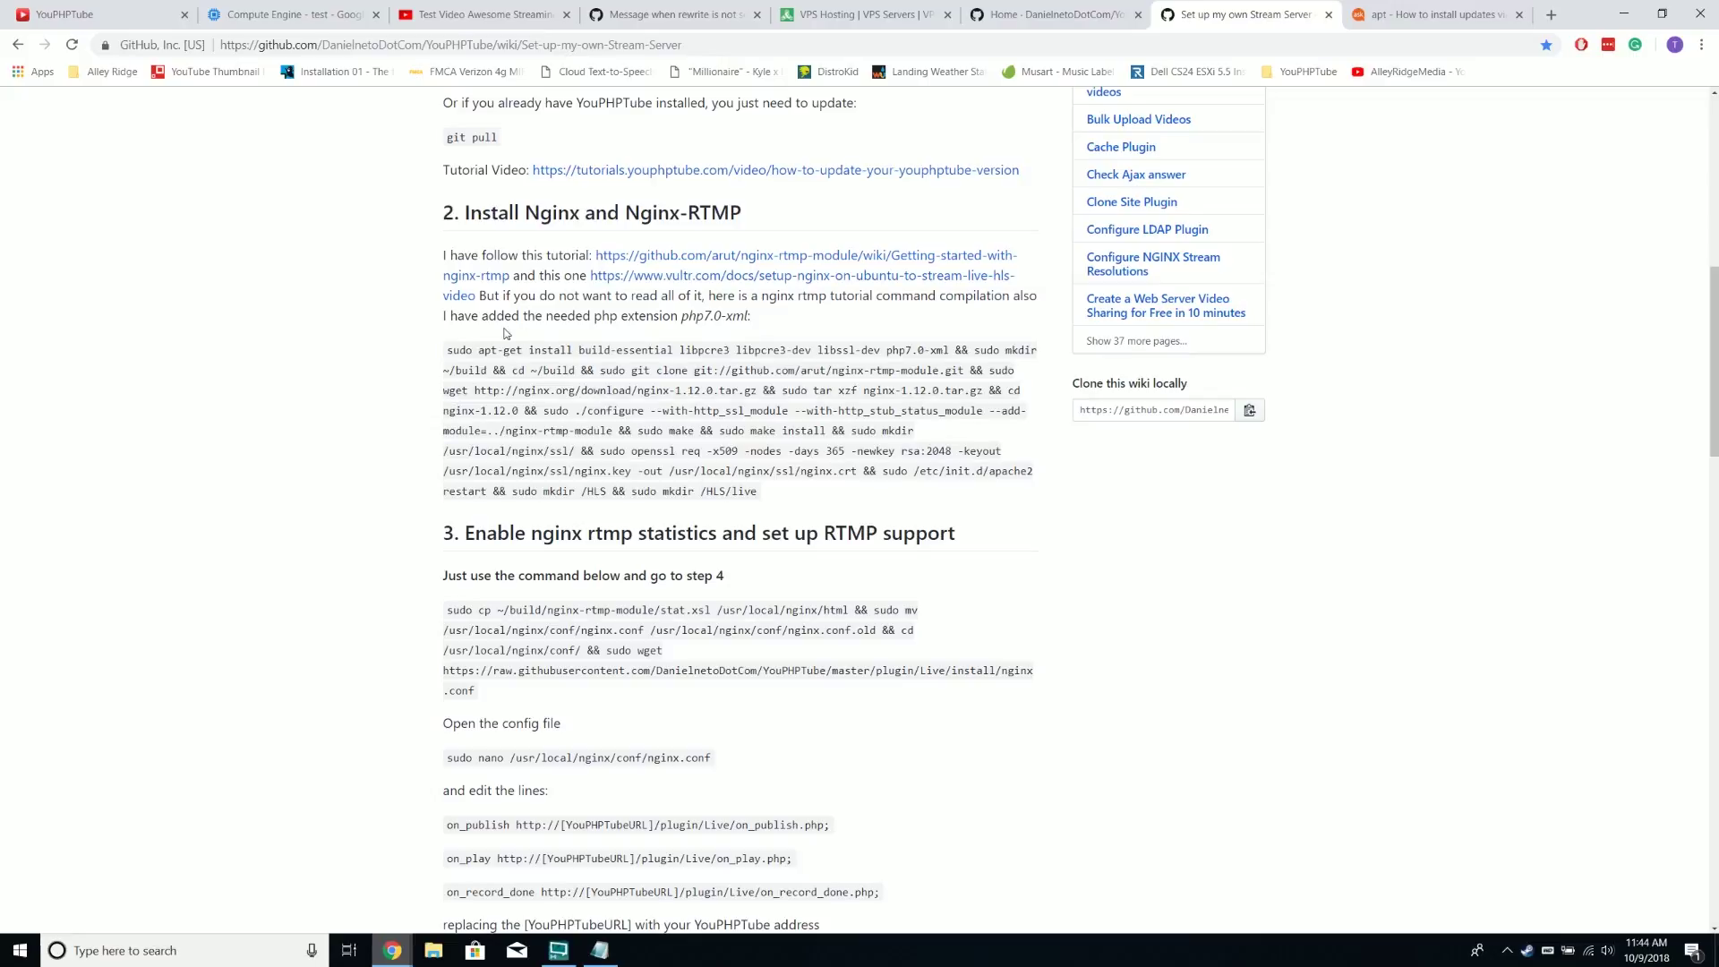
left_click(383, 25)
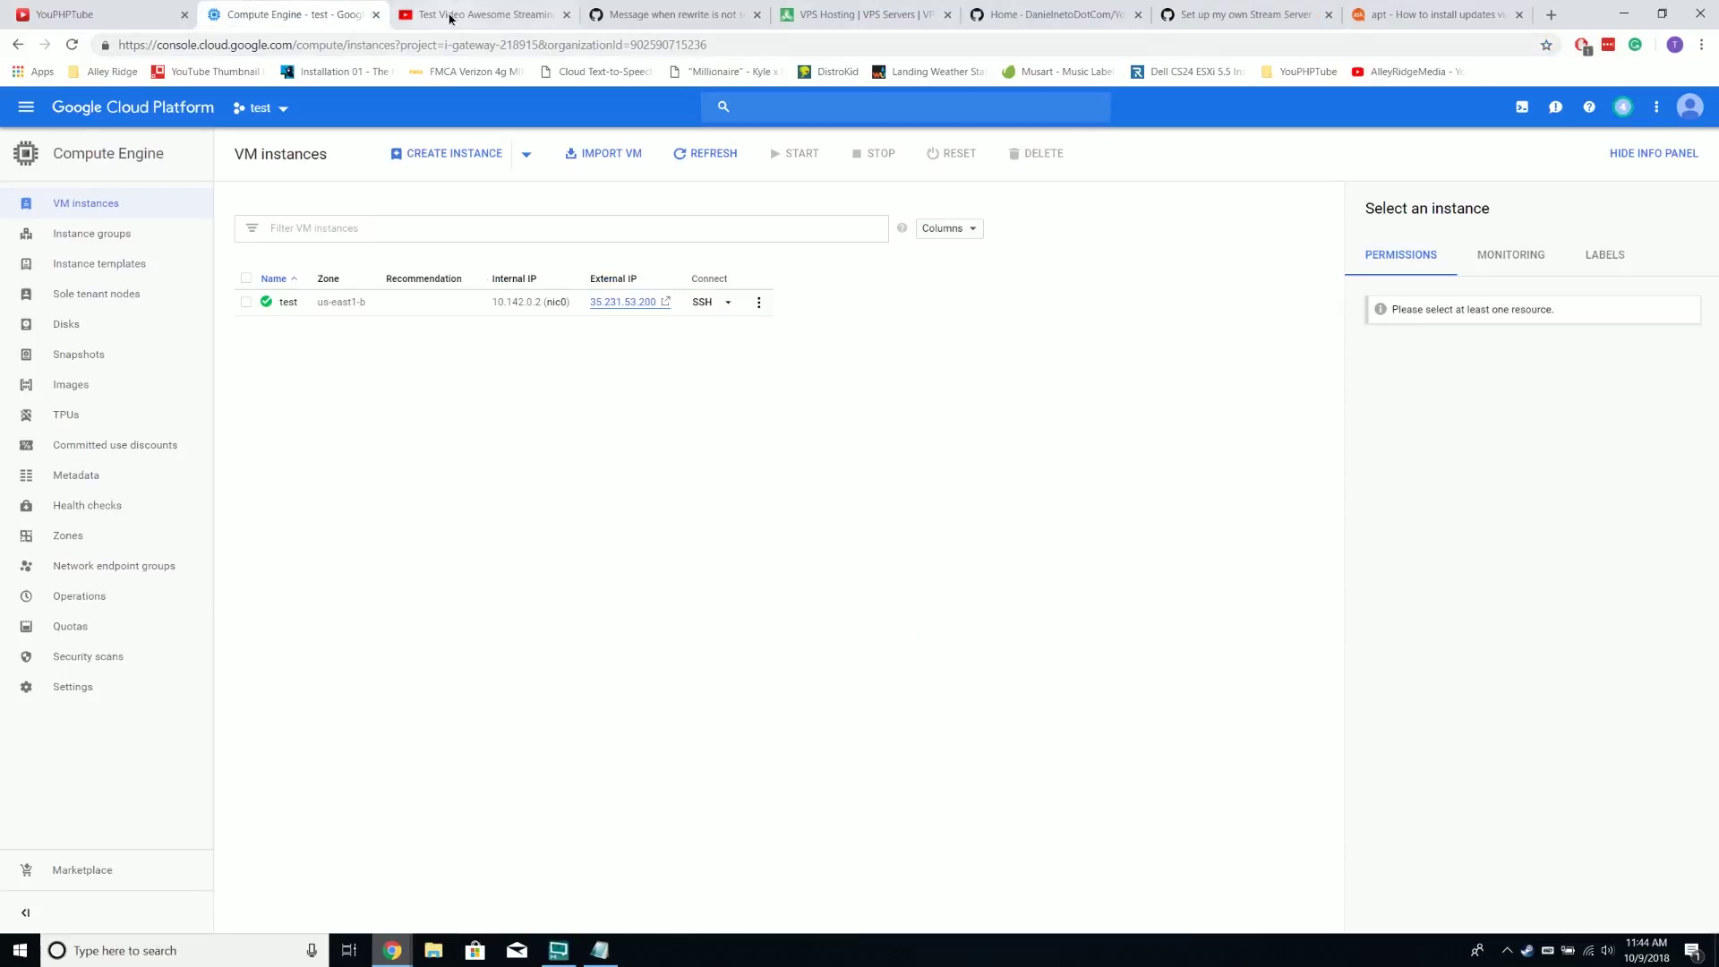
Play the uploaded How To Live Stream video from the home page and reload to confirm 1 view
left_click(452, 19)
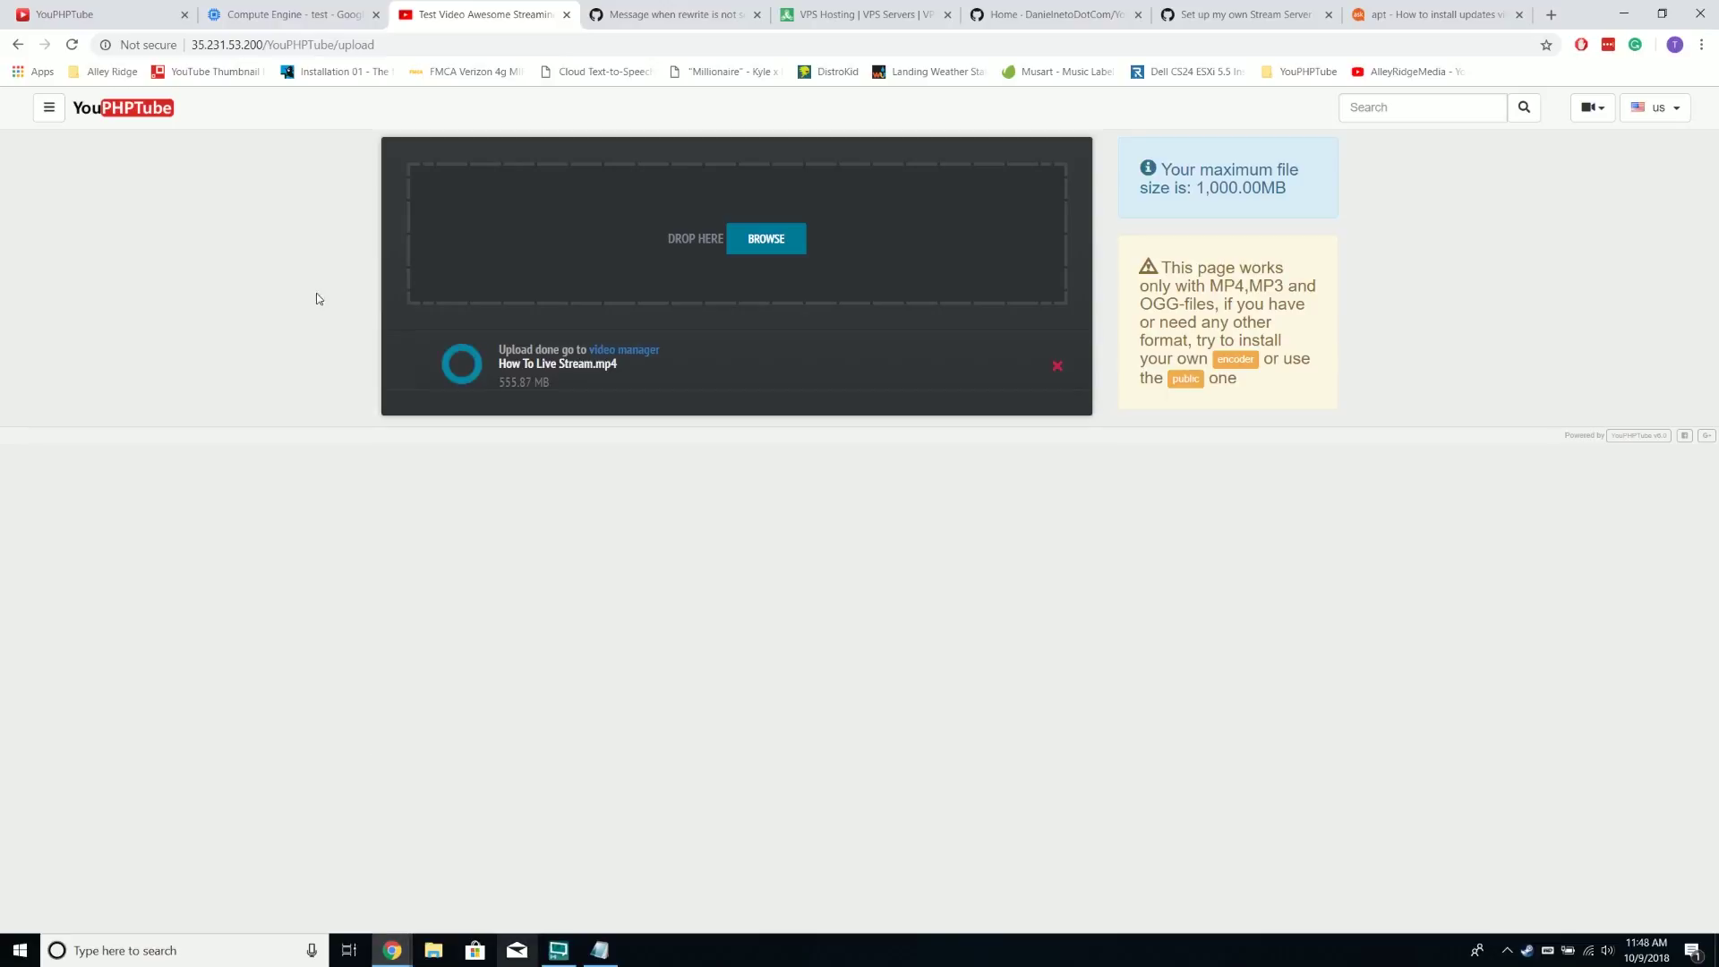
left_click(163, 117)
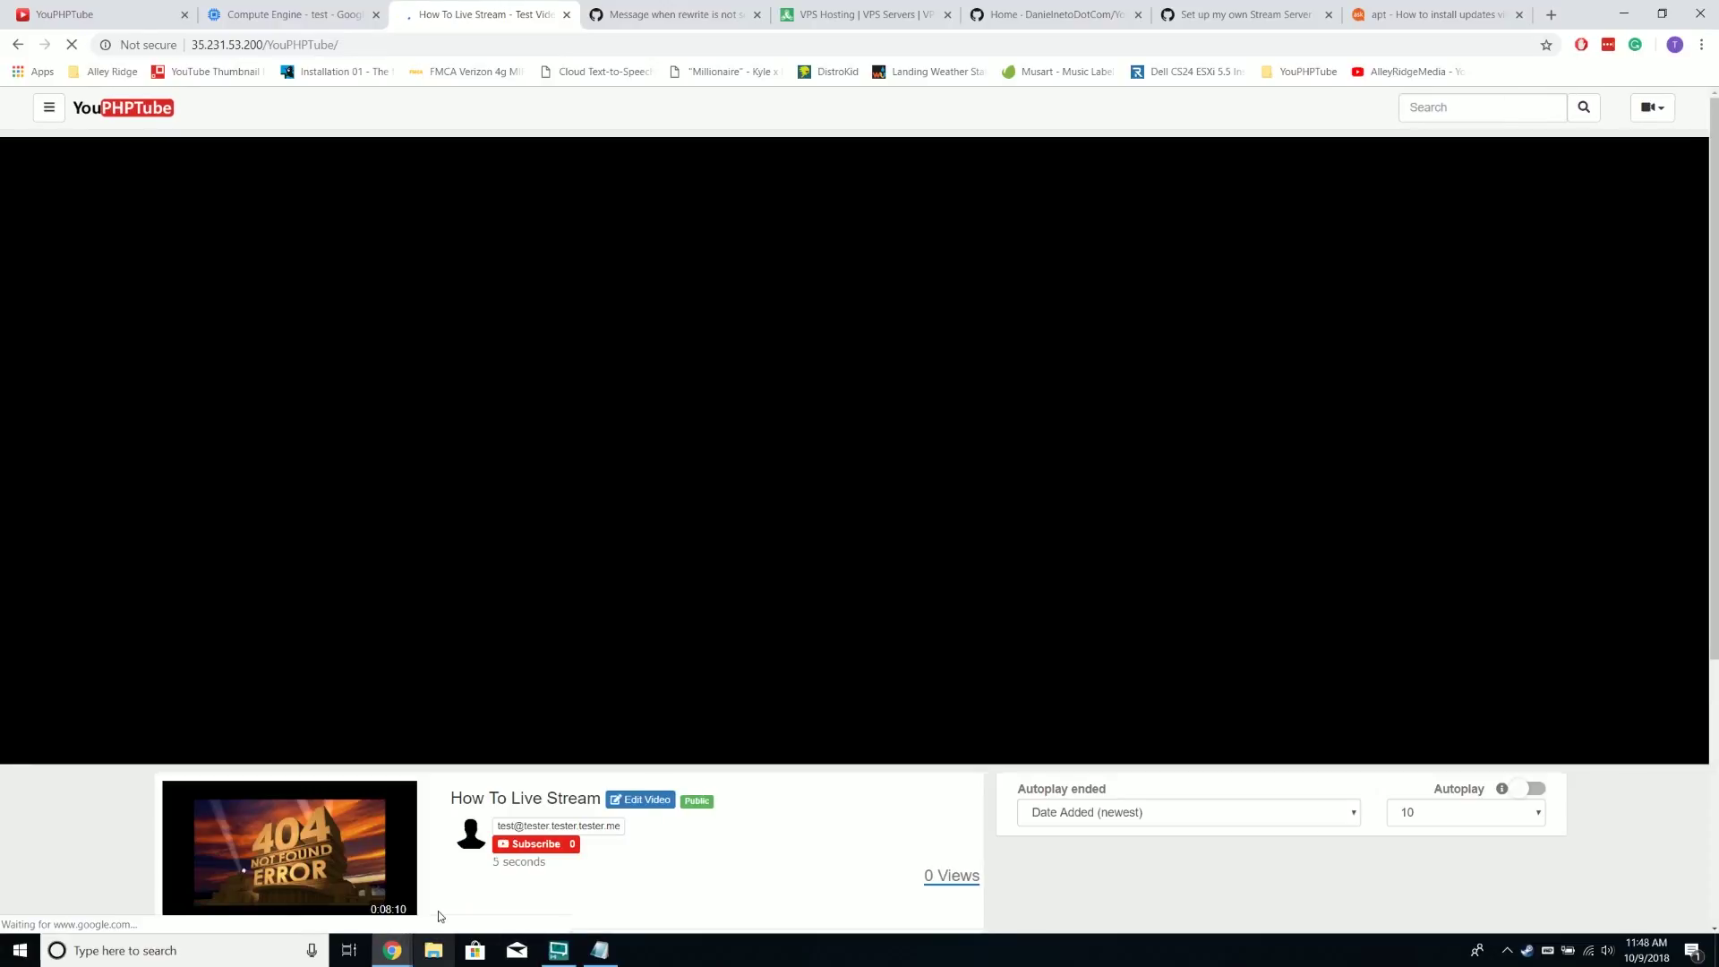
left_click(843, 450)
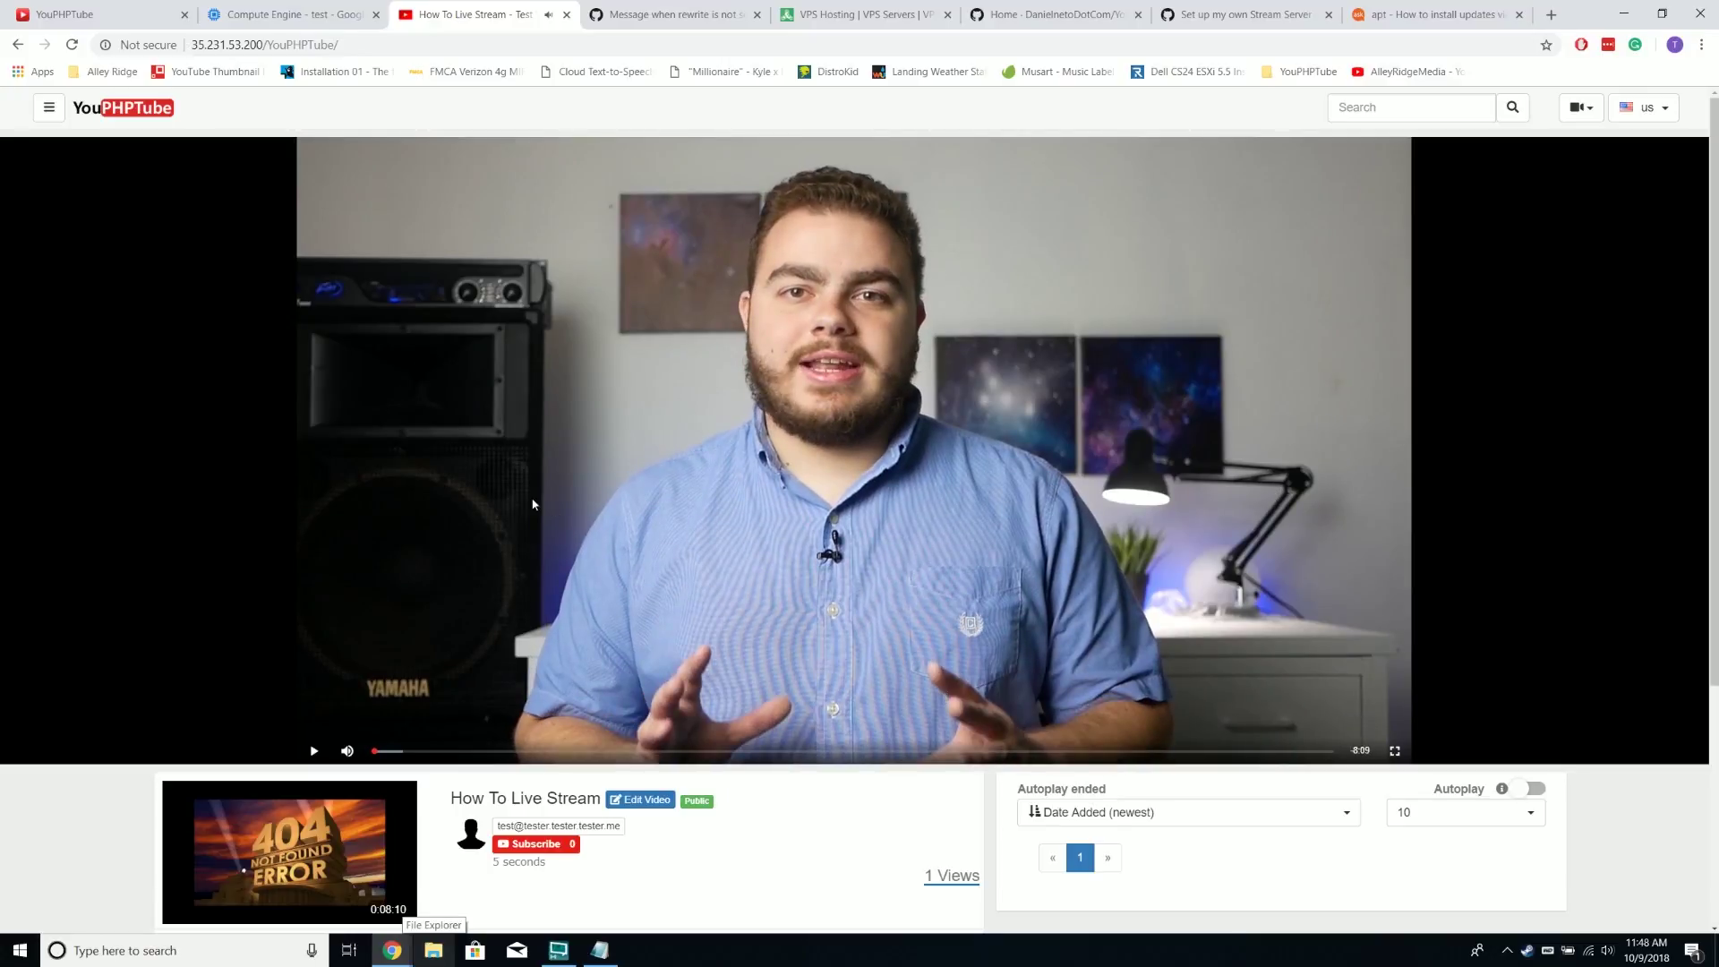
left_click(80, 108)
left_click(79, 108)
left_click(50, 119)
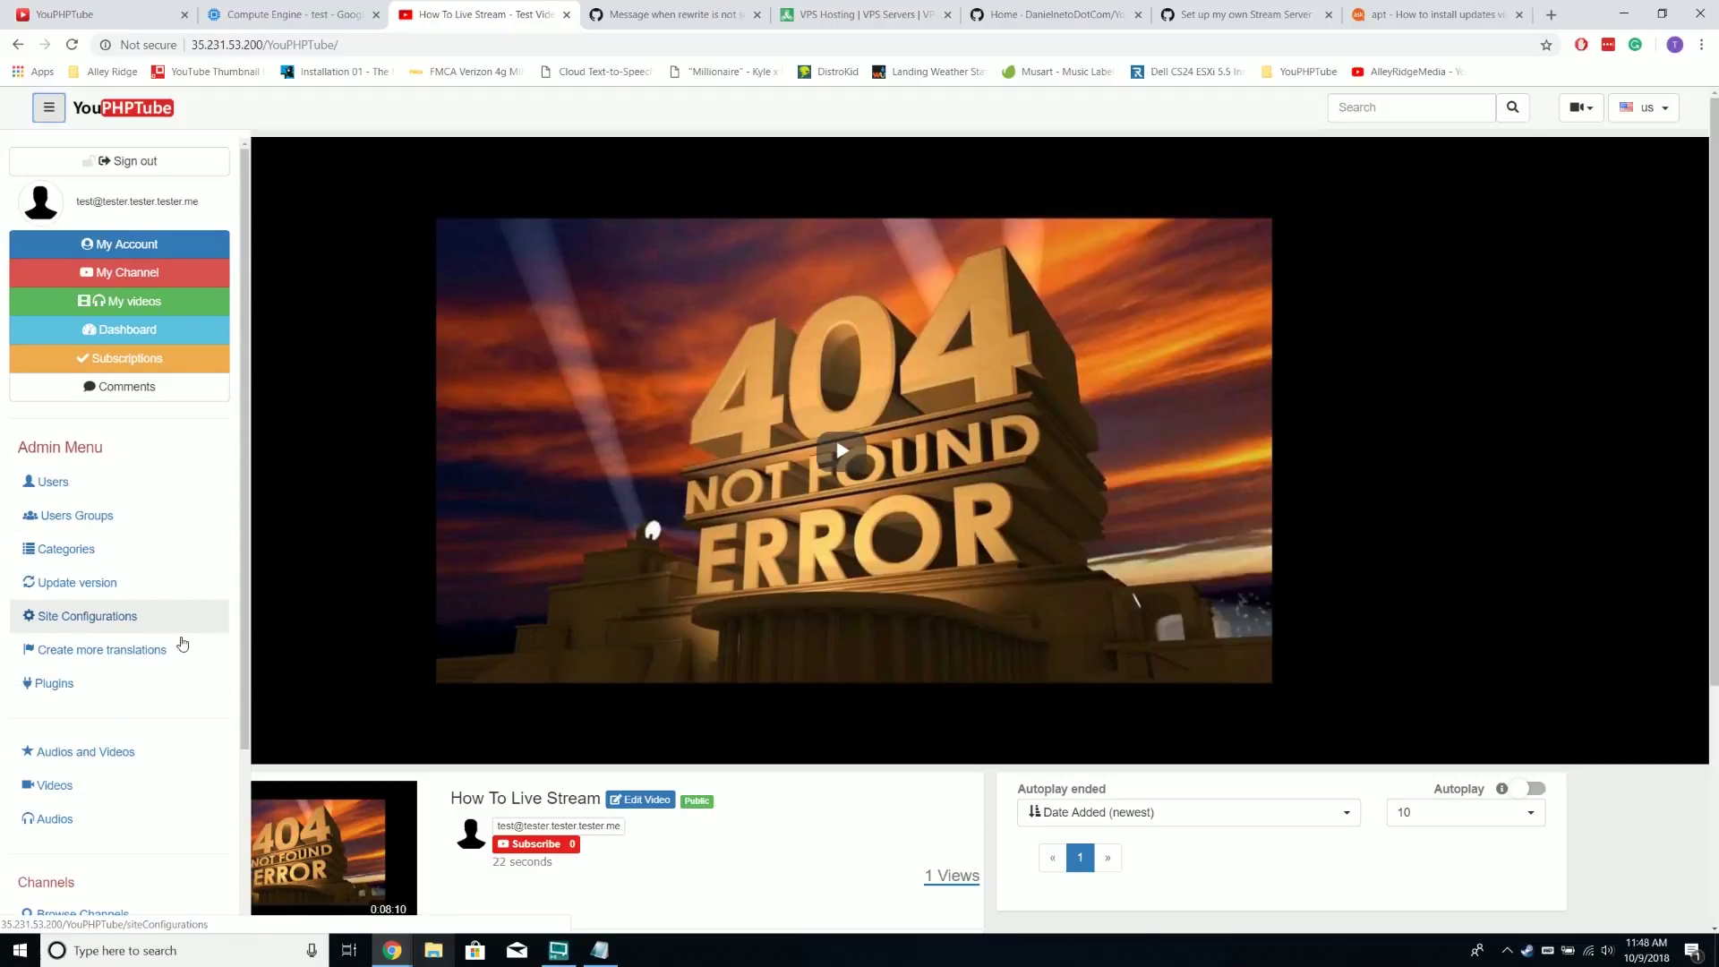
left_click(775, 119)
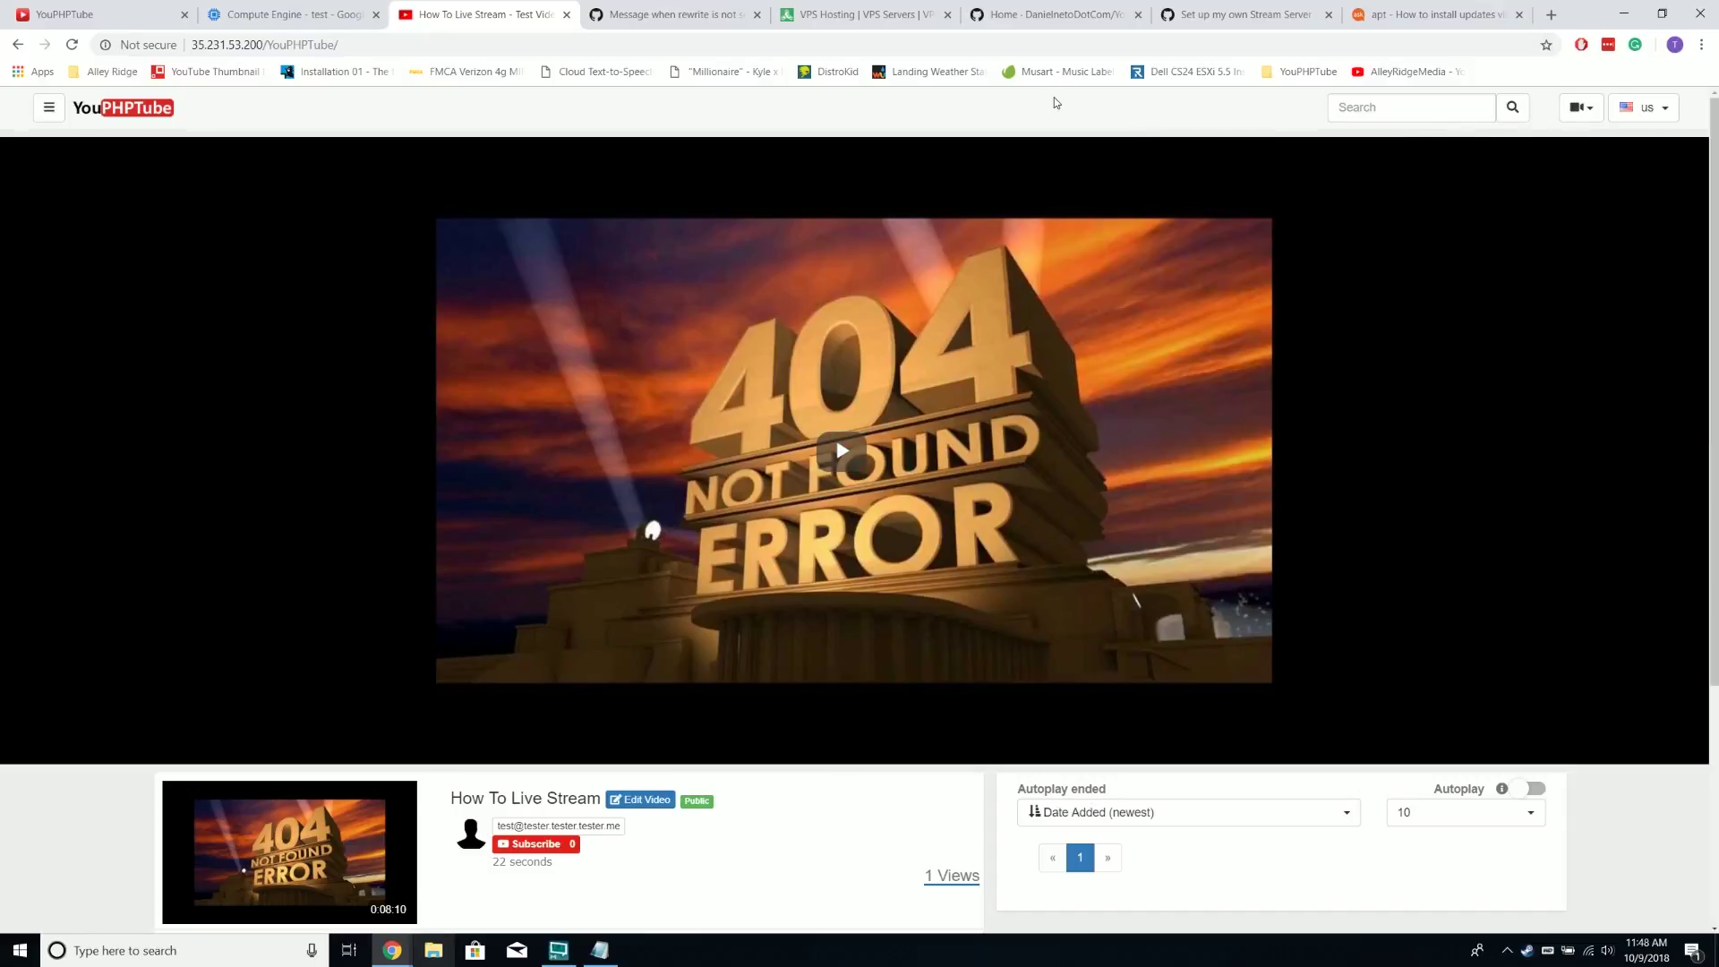
Select and copy the Nginx and Nginx-RTMP install command on the Stream Server wiki page
key("ctrl+7")
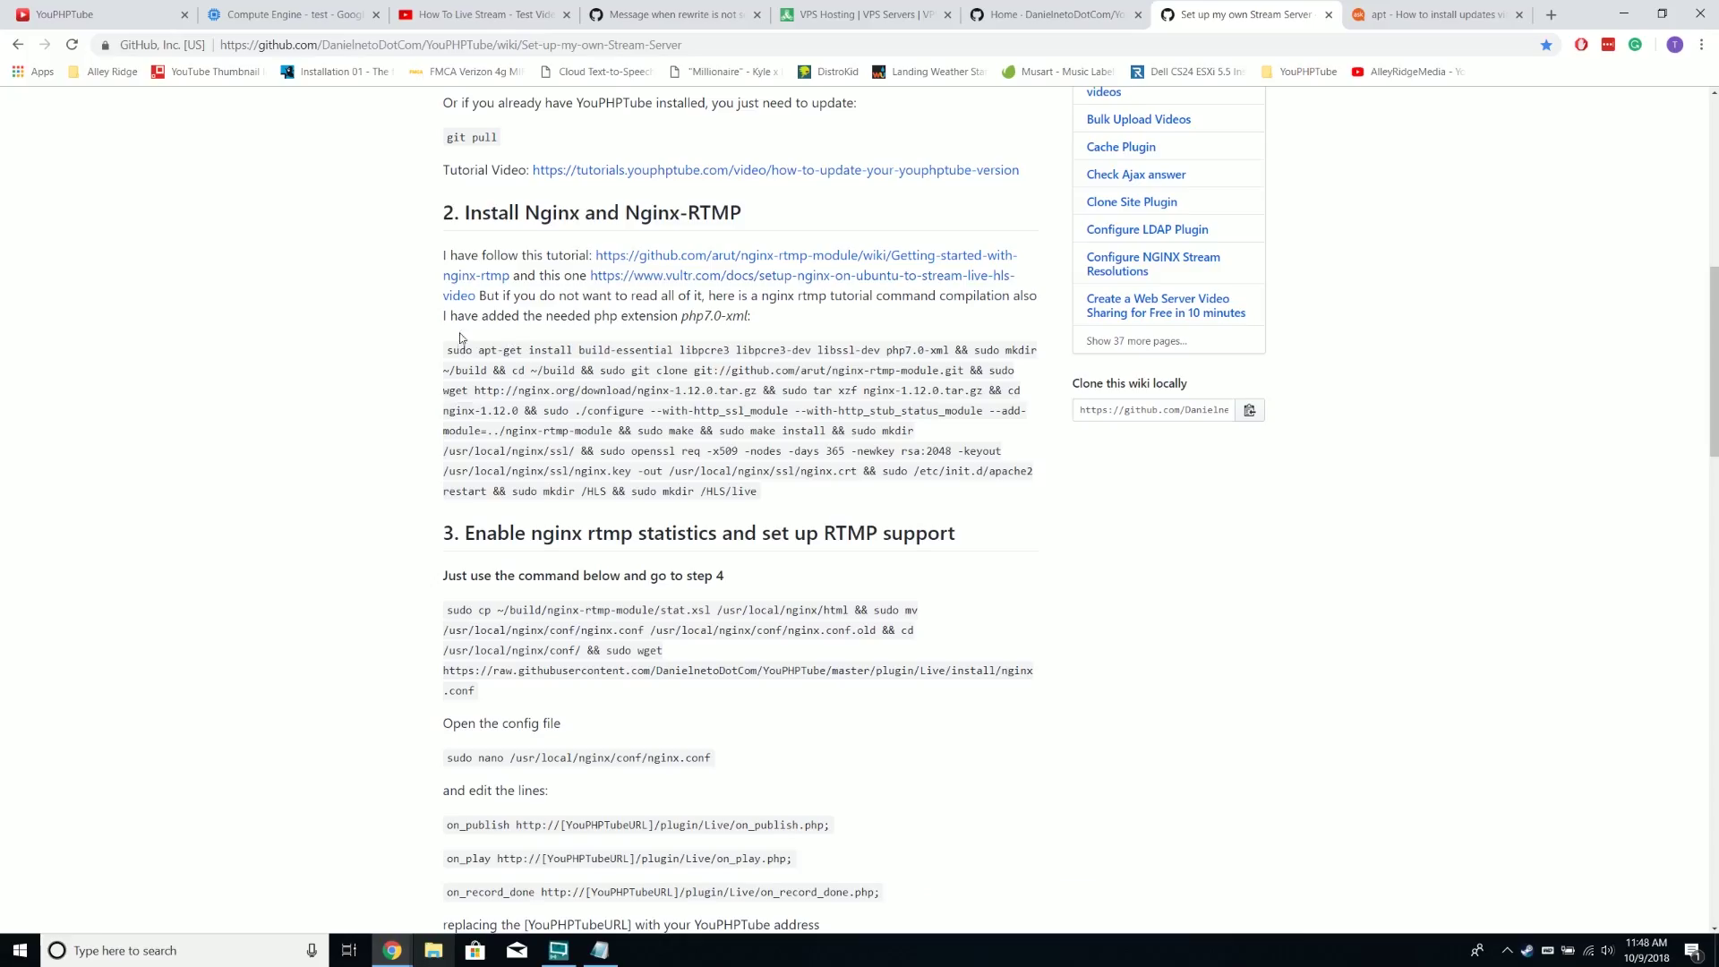
left_click_drag(448, 352, 772, 485)
right_click(772, 484)
left_click(786, 498)
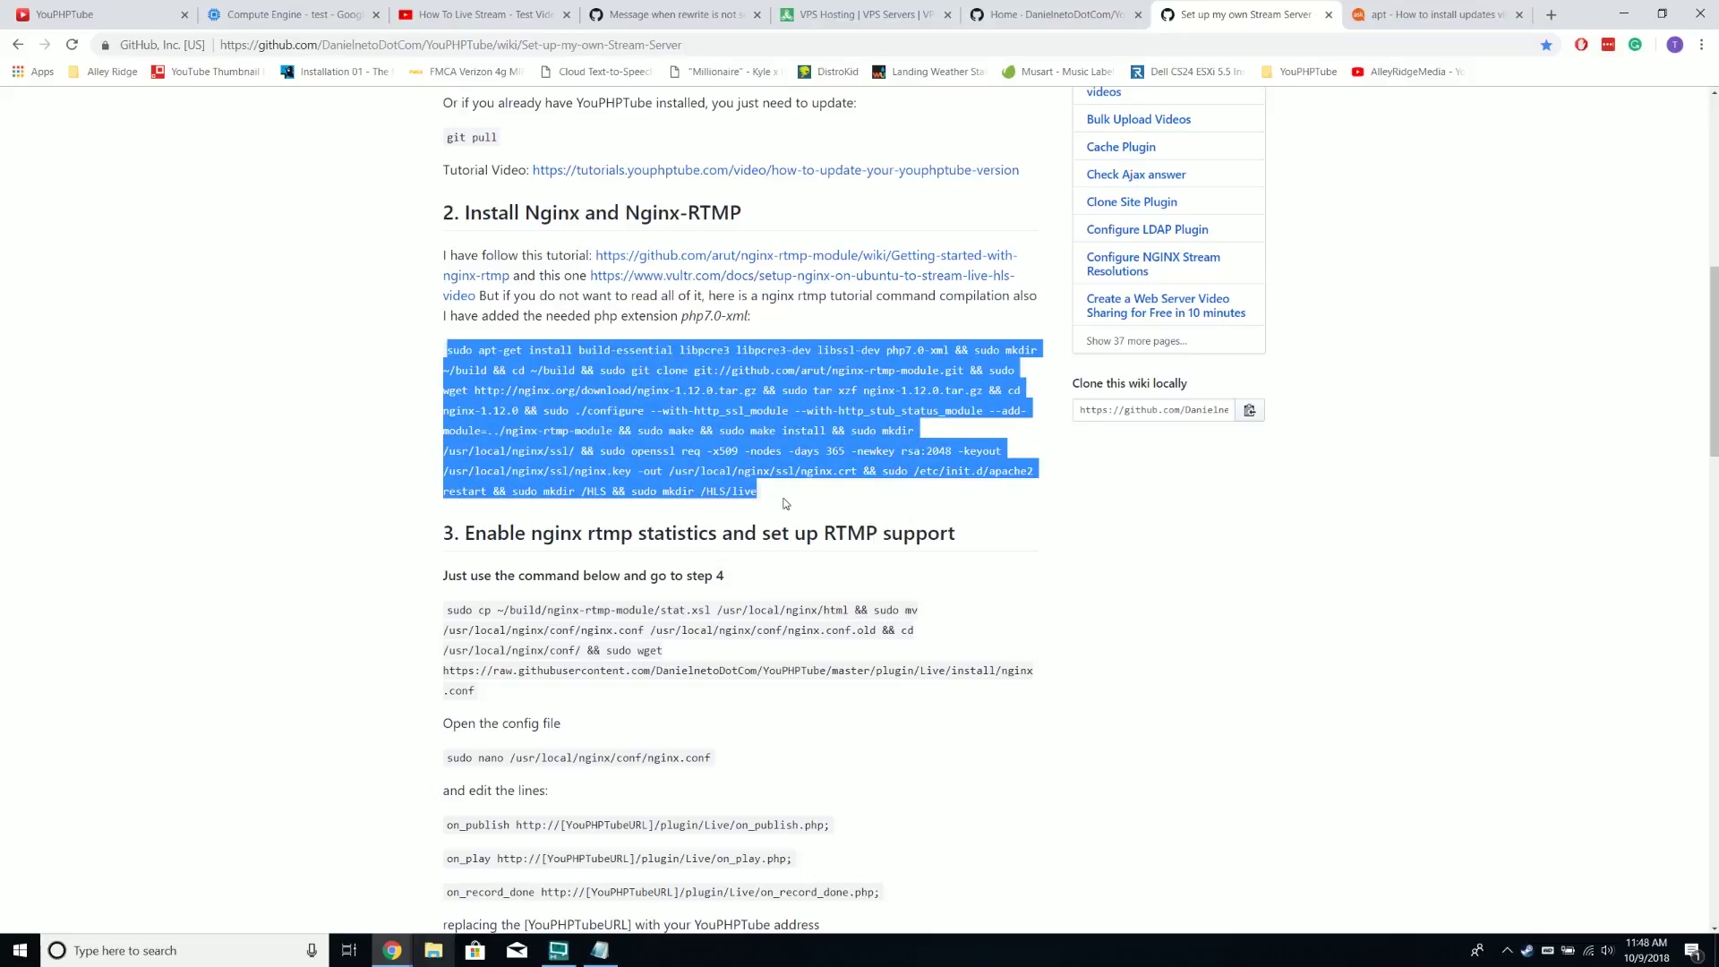
Clear Notepad and the broadcaster window from view, then reselect and copy the sudo apt-get install command
left_click(599, 950)
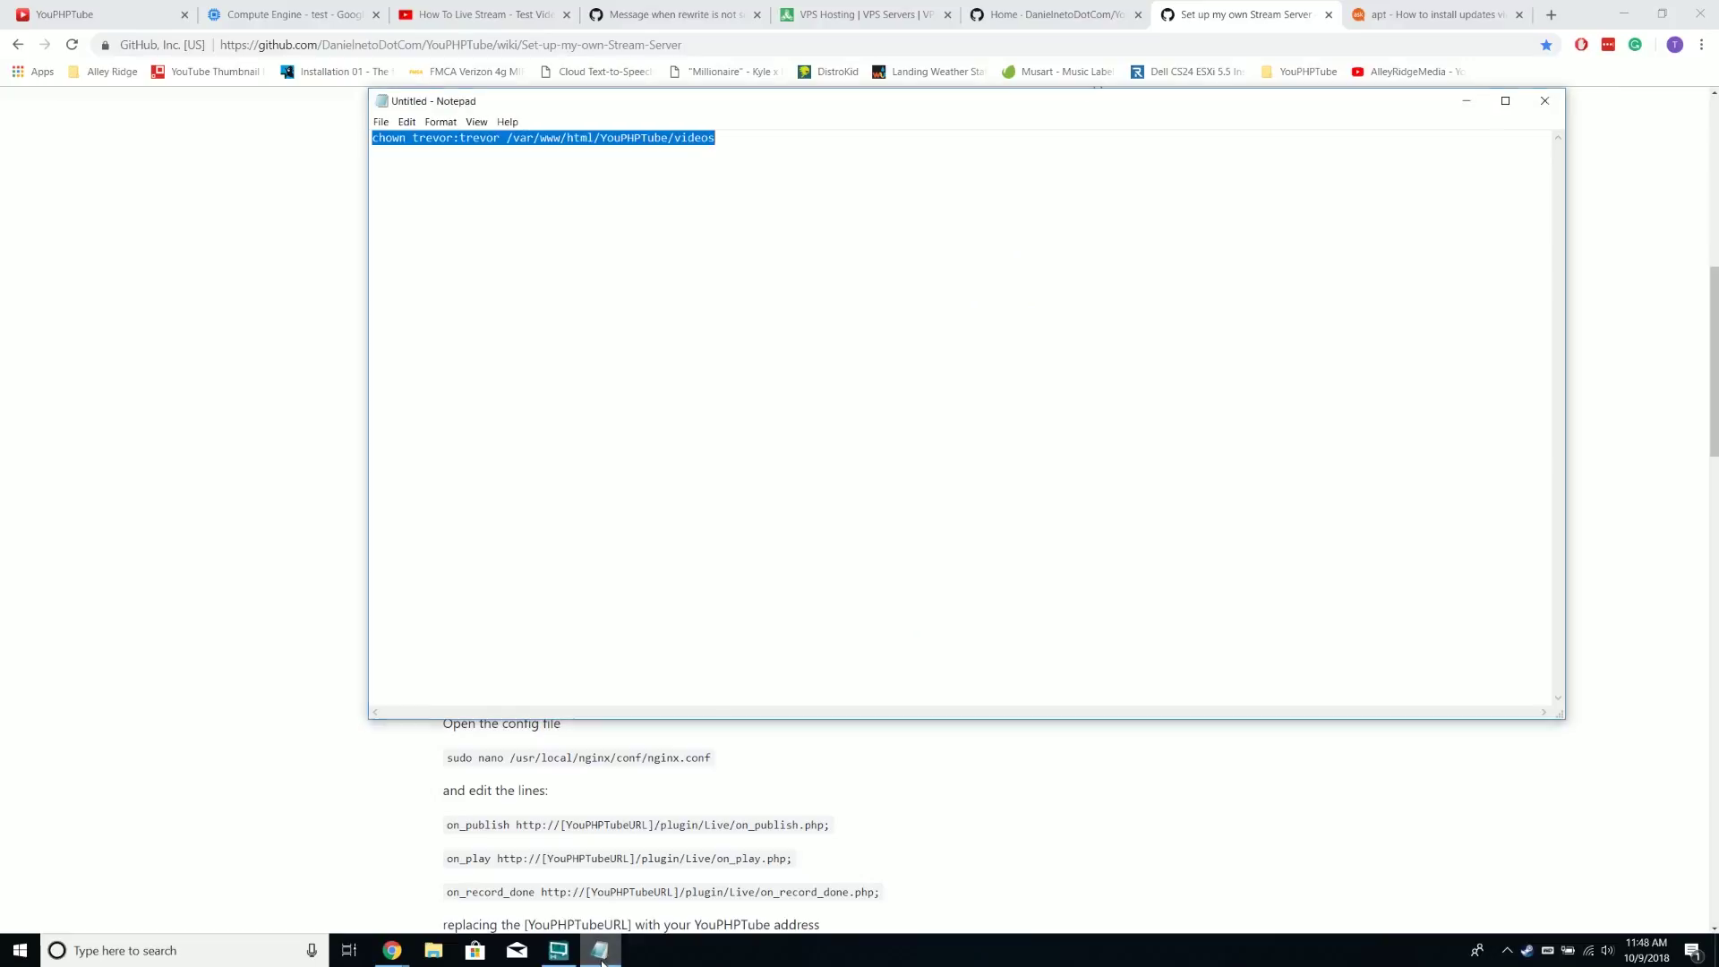
left_click(558, 950)
left_click(599, 950)
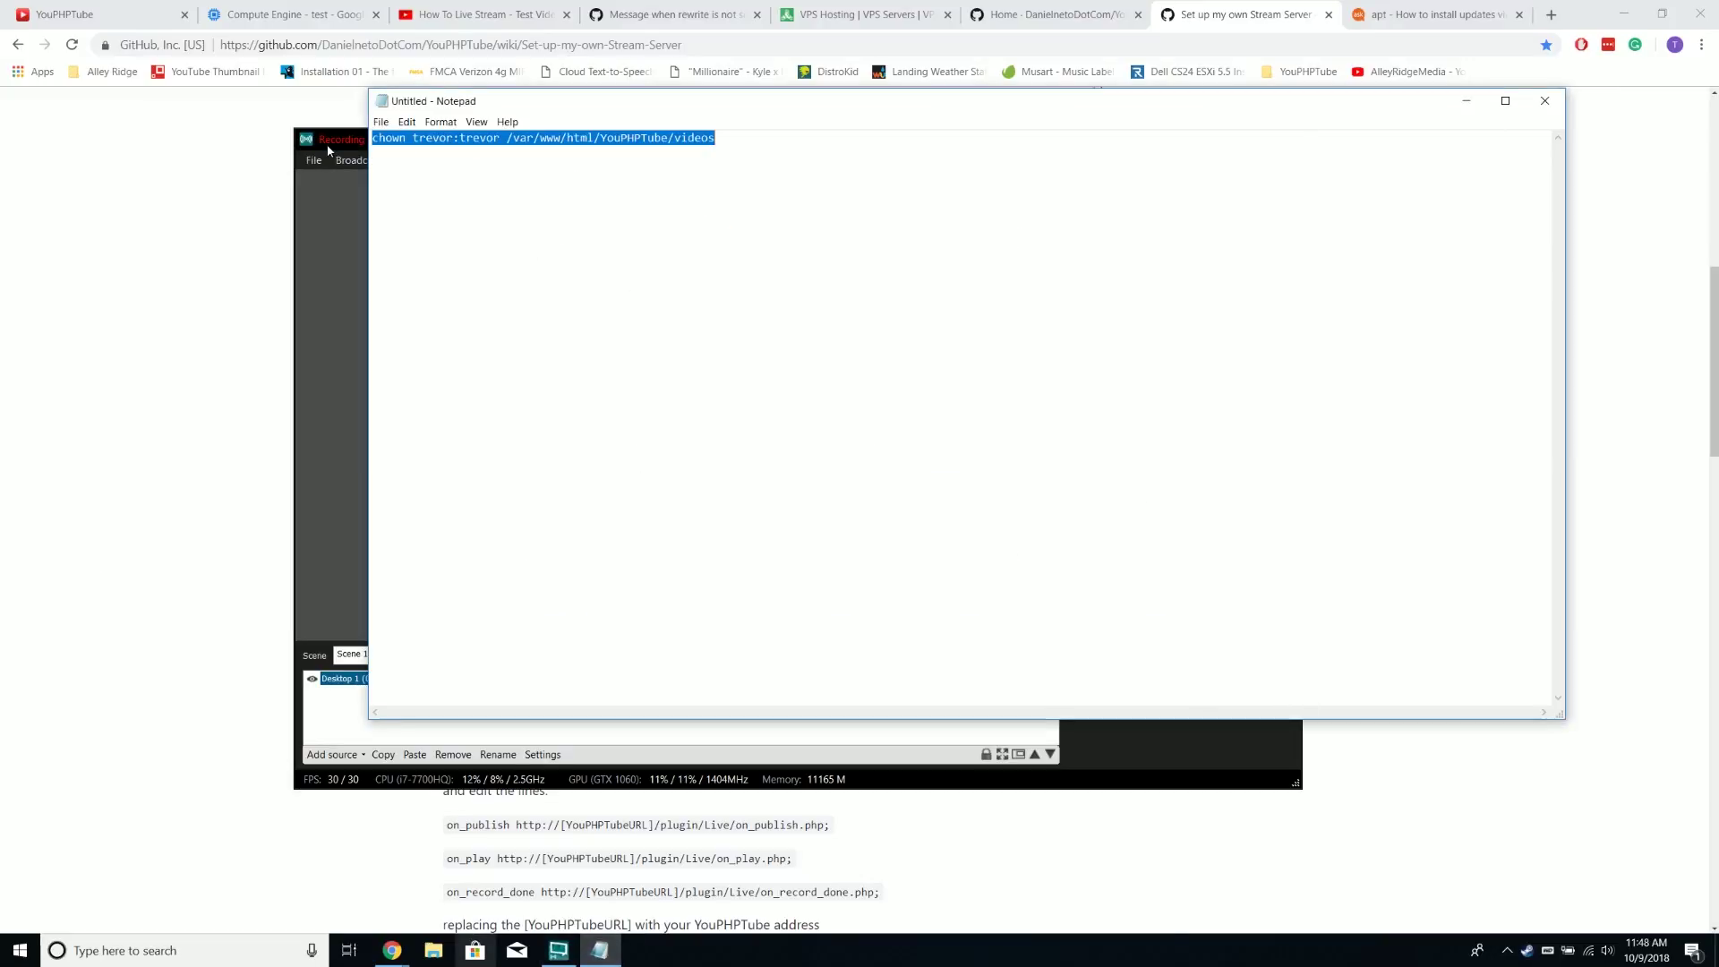
left_click(328, 145)
left_click(1240, 139)
left_click(1466, 101)
left_click(452, 348)
left_click_drag(452, 348, 788, 493)
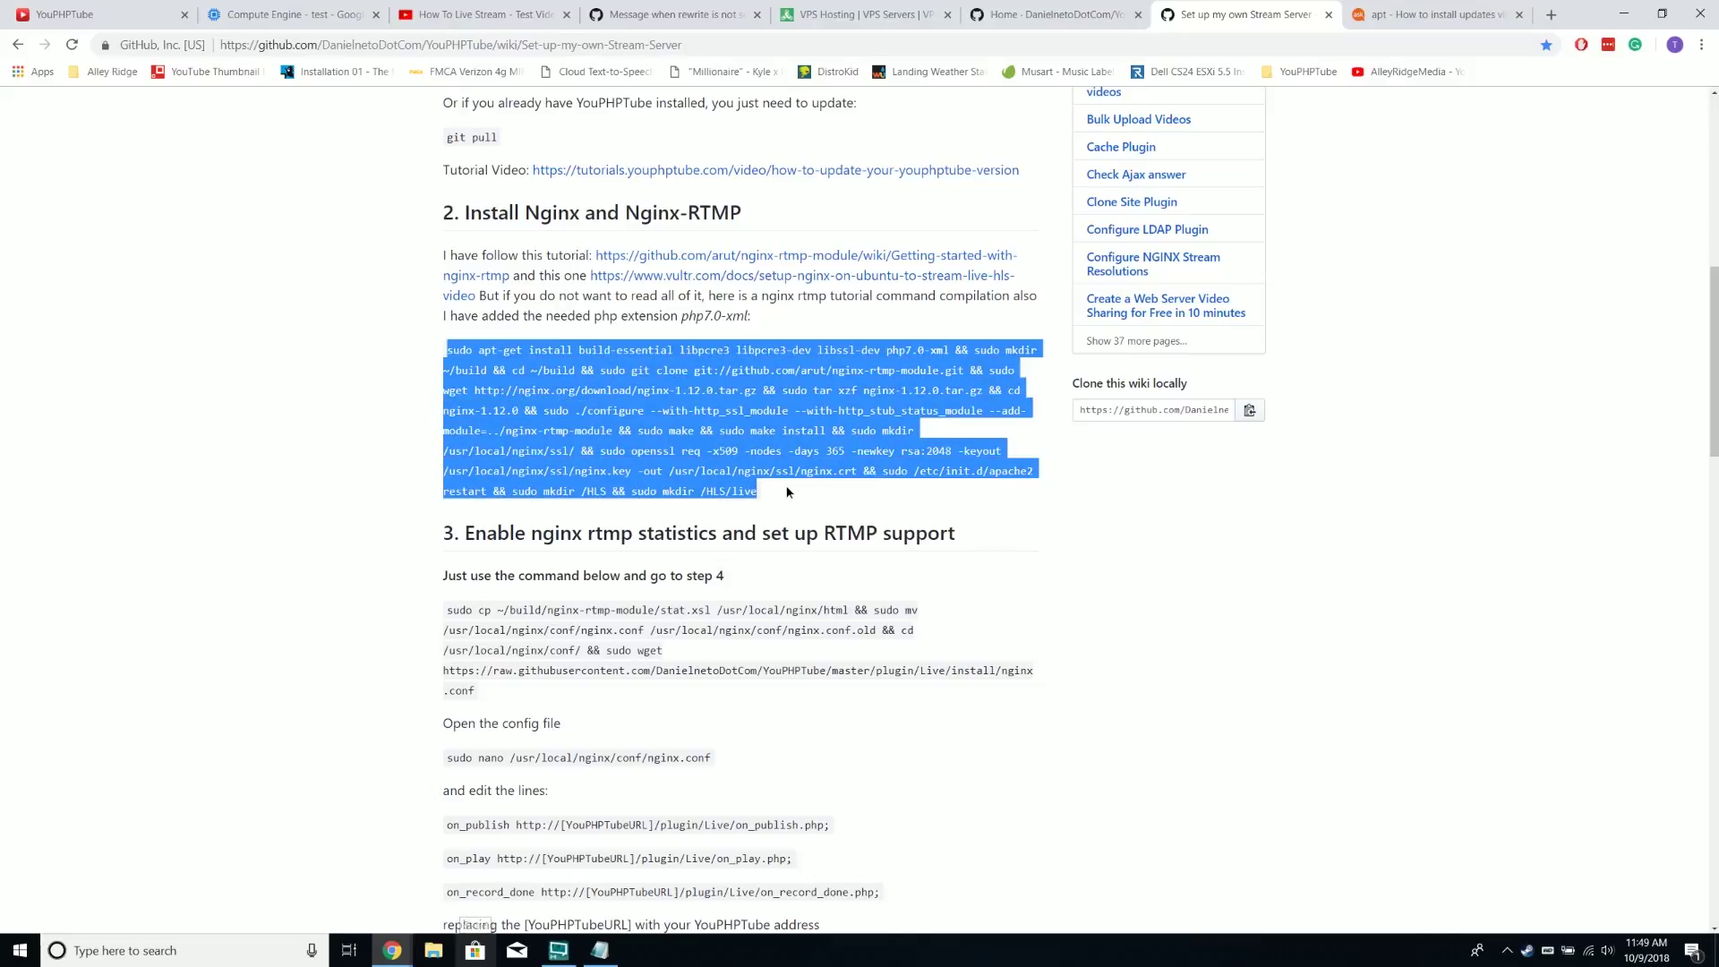
key("ctrl+c")
Paste the install command at the SSH prompt and centre the terminal window
key("alt+Tab")
key("ctrl+v")
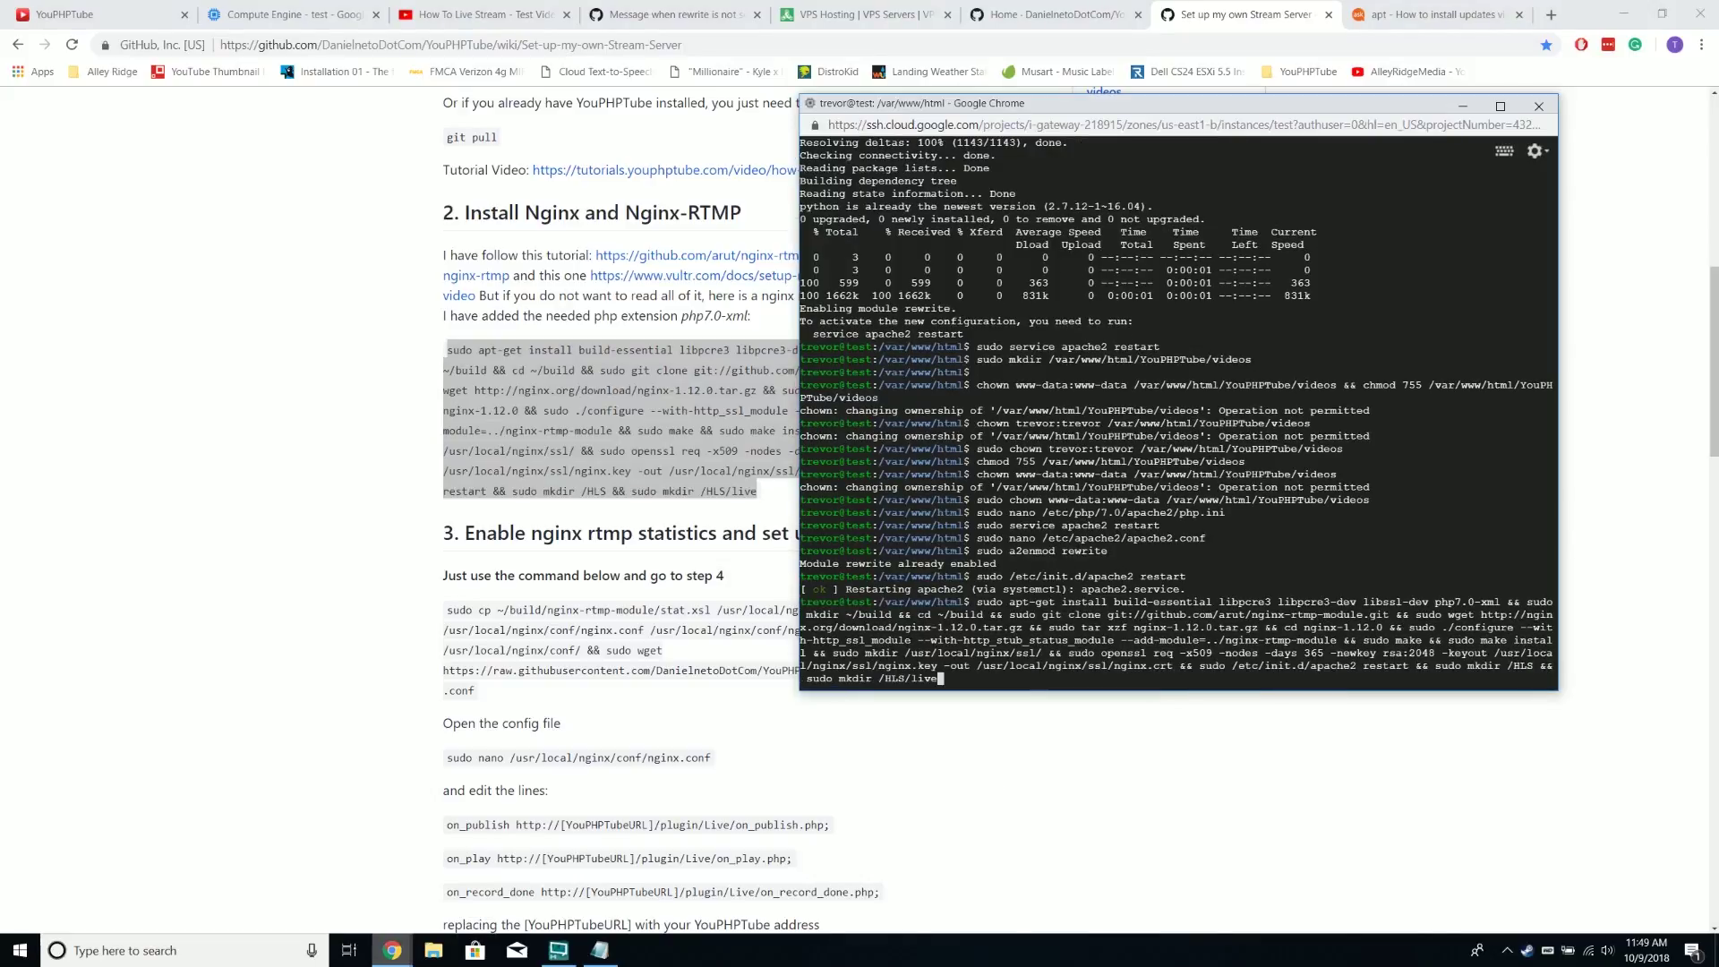
left_click_drag(1086, 104, 1283, 262)
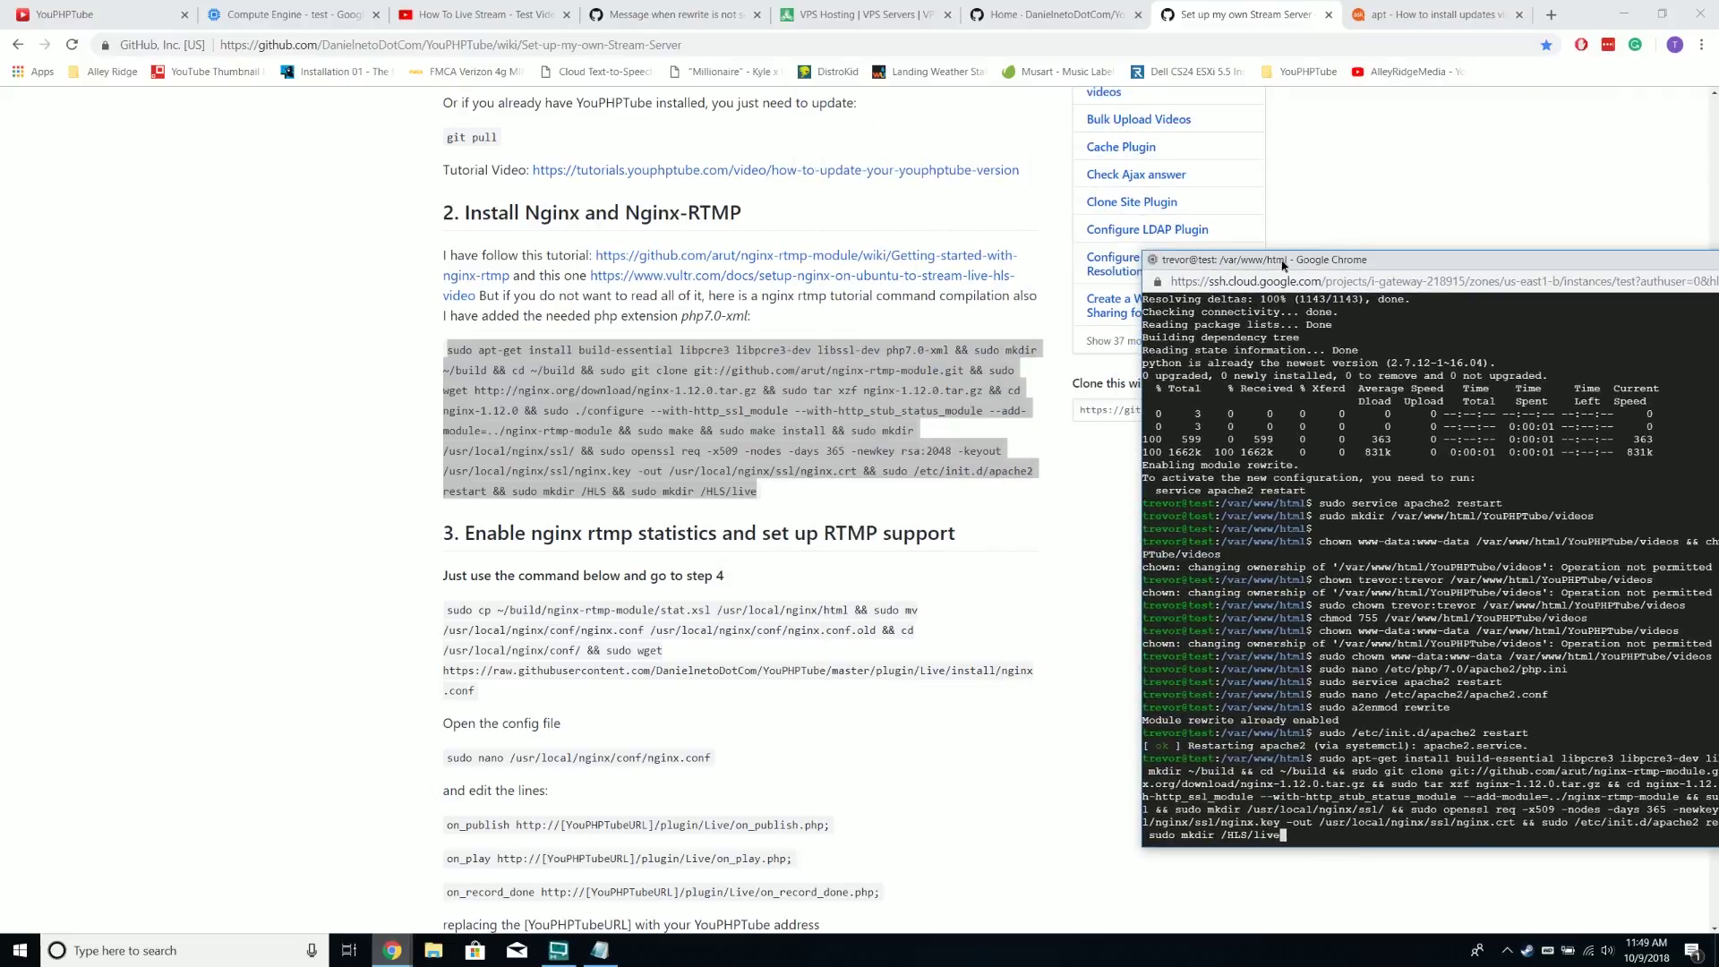
left_click_drag(1283, 265, 894, 135)
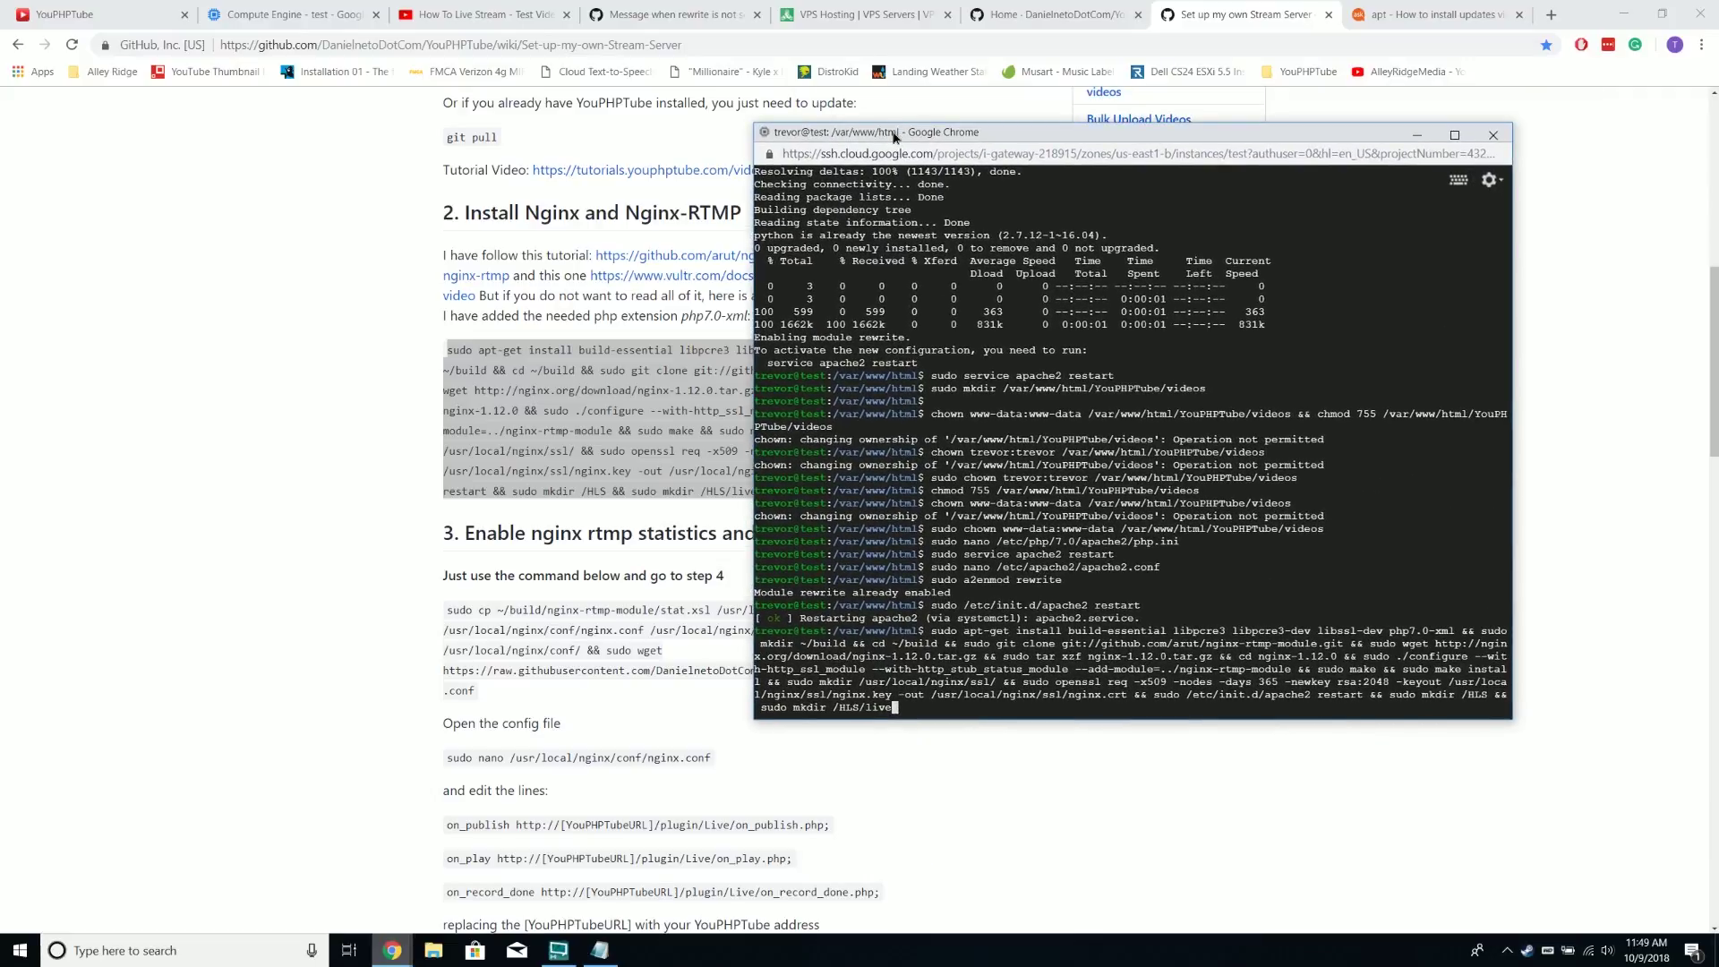
Run the Nginx-RTMP build and give the certificate country US, state New Jersey, locality CluelessVill
key("Return")
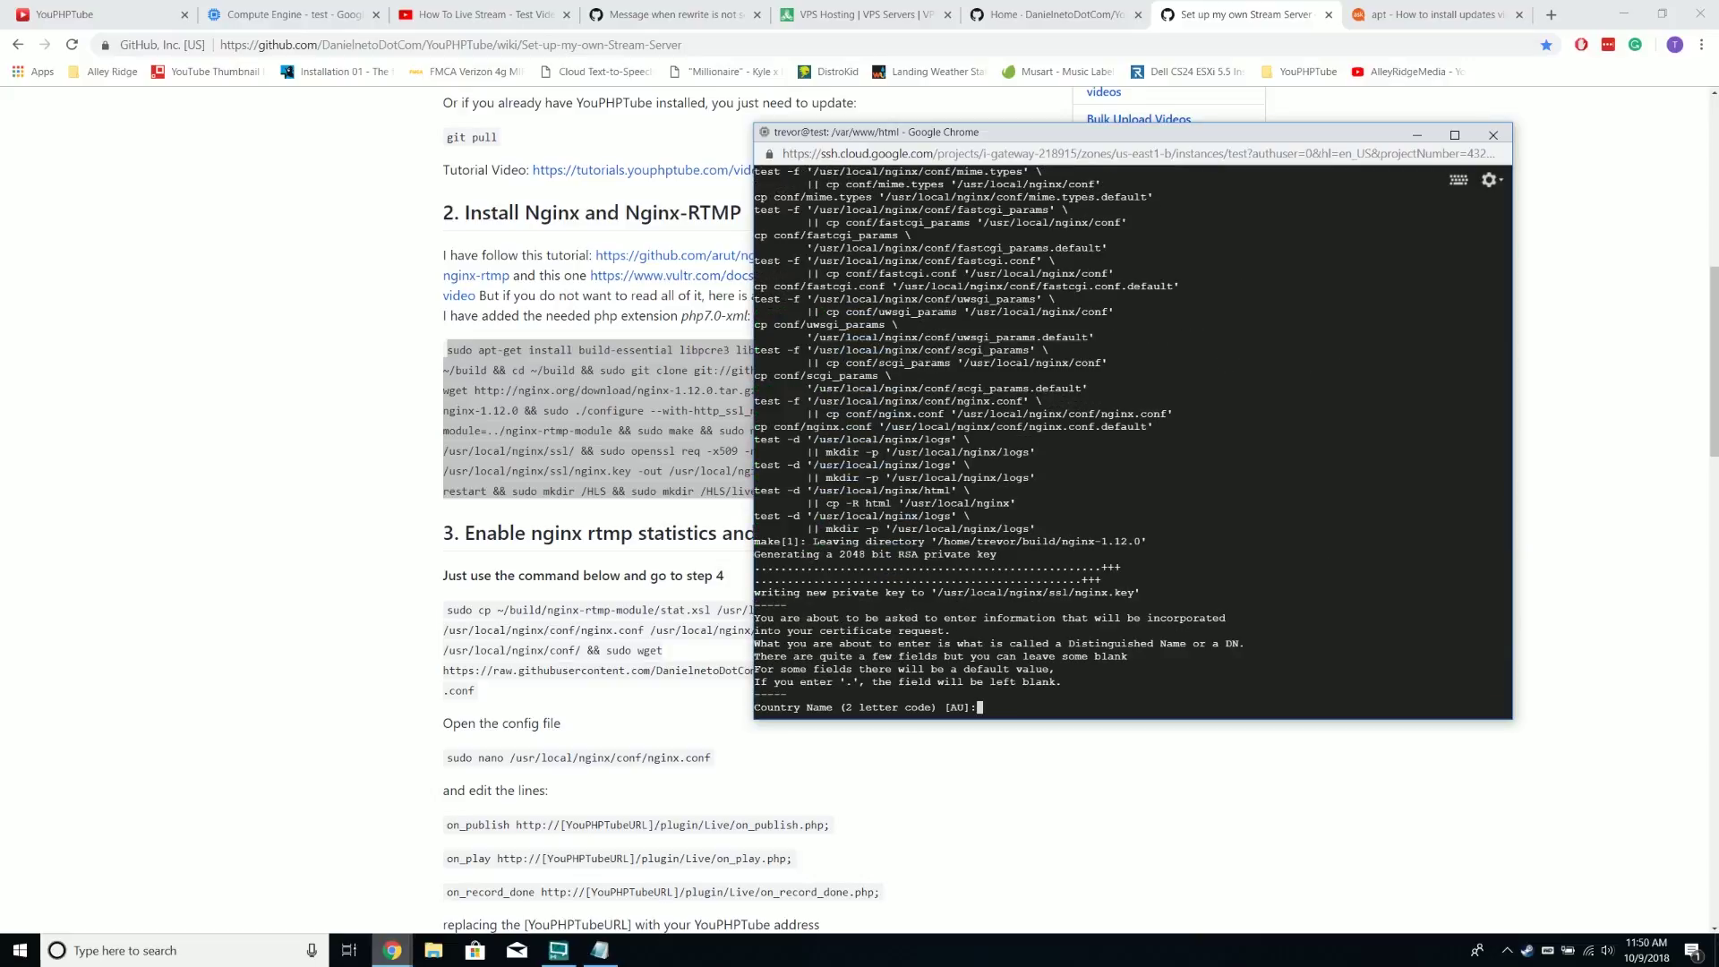
type("UA")
key("Return")
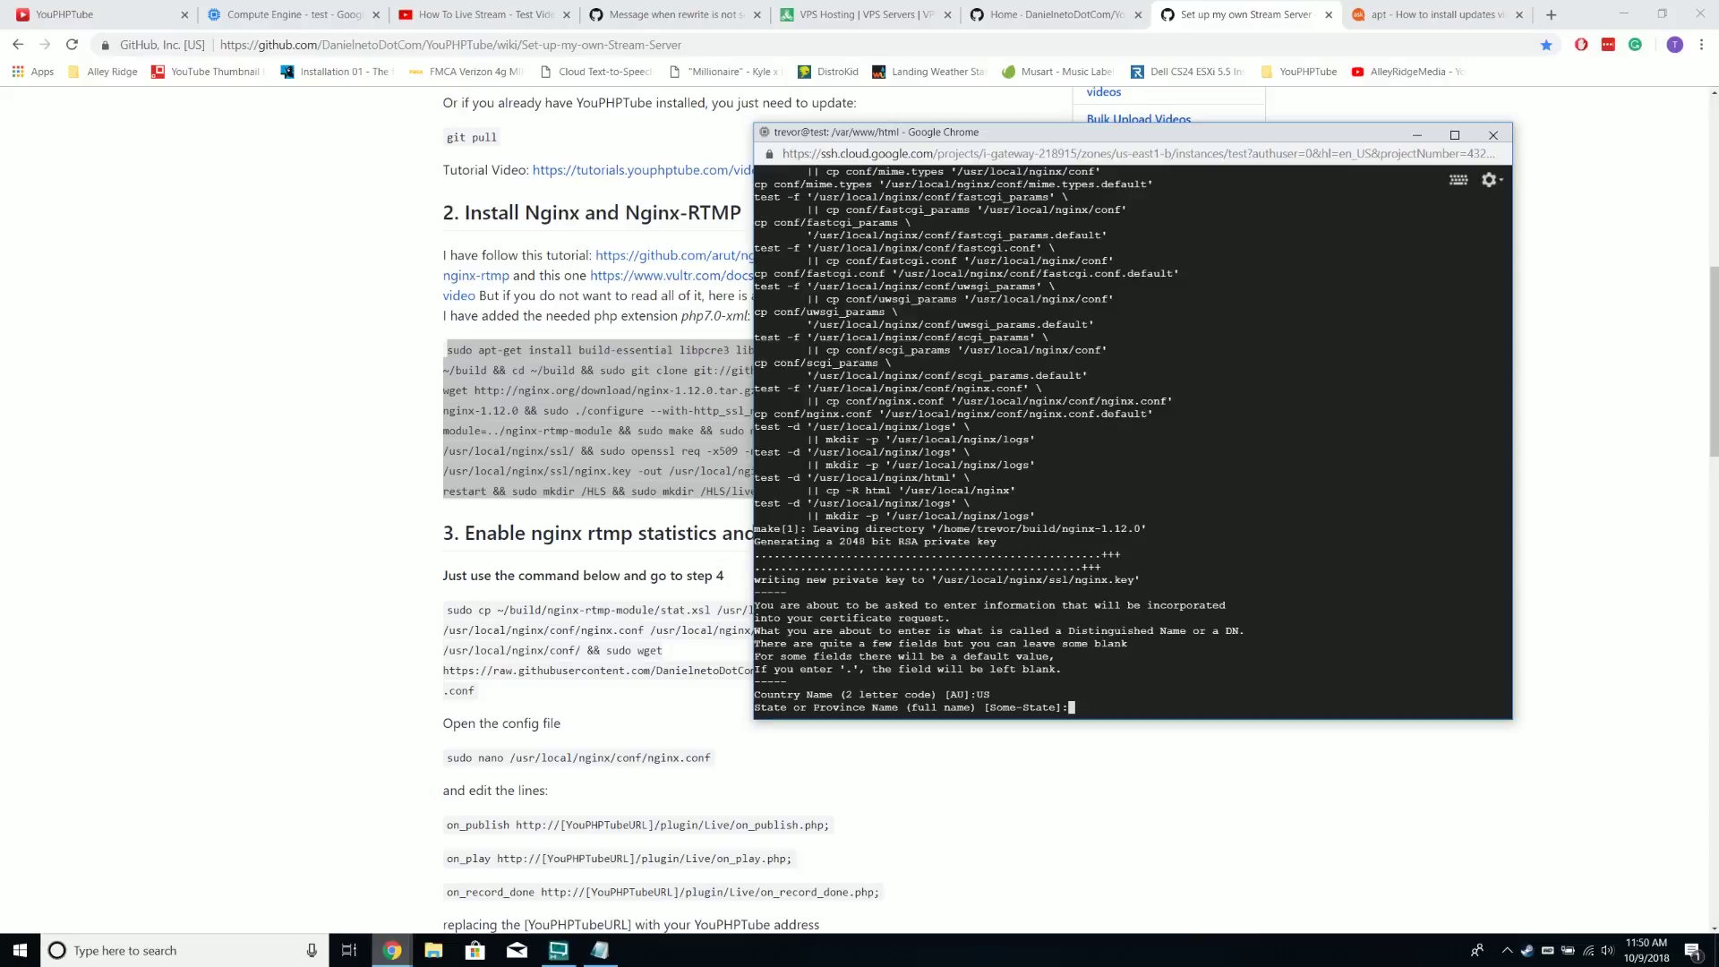
type("NJ")
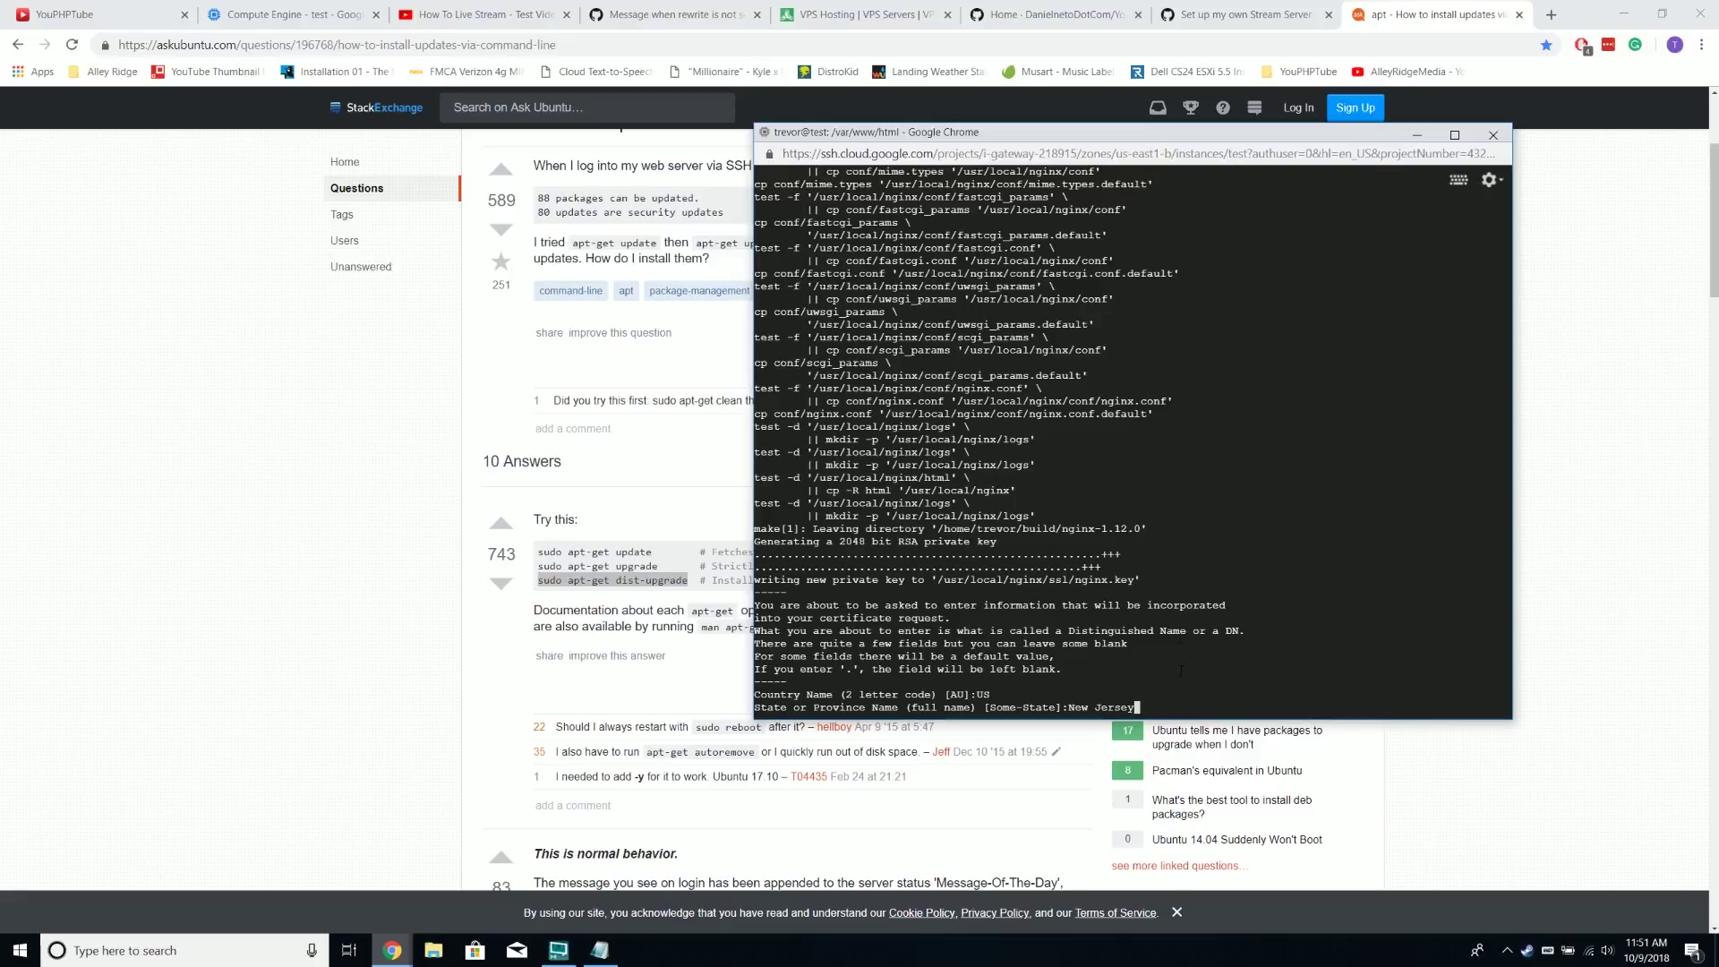
key("Return")
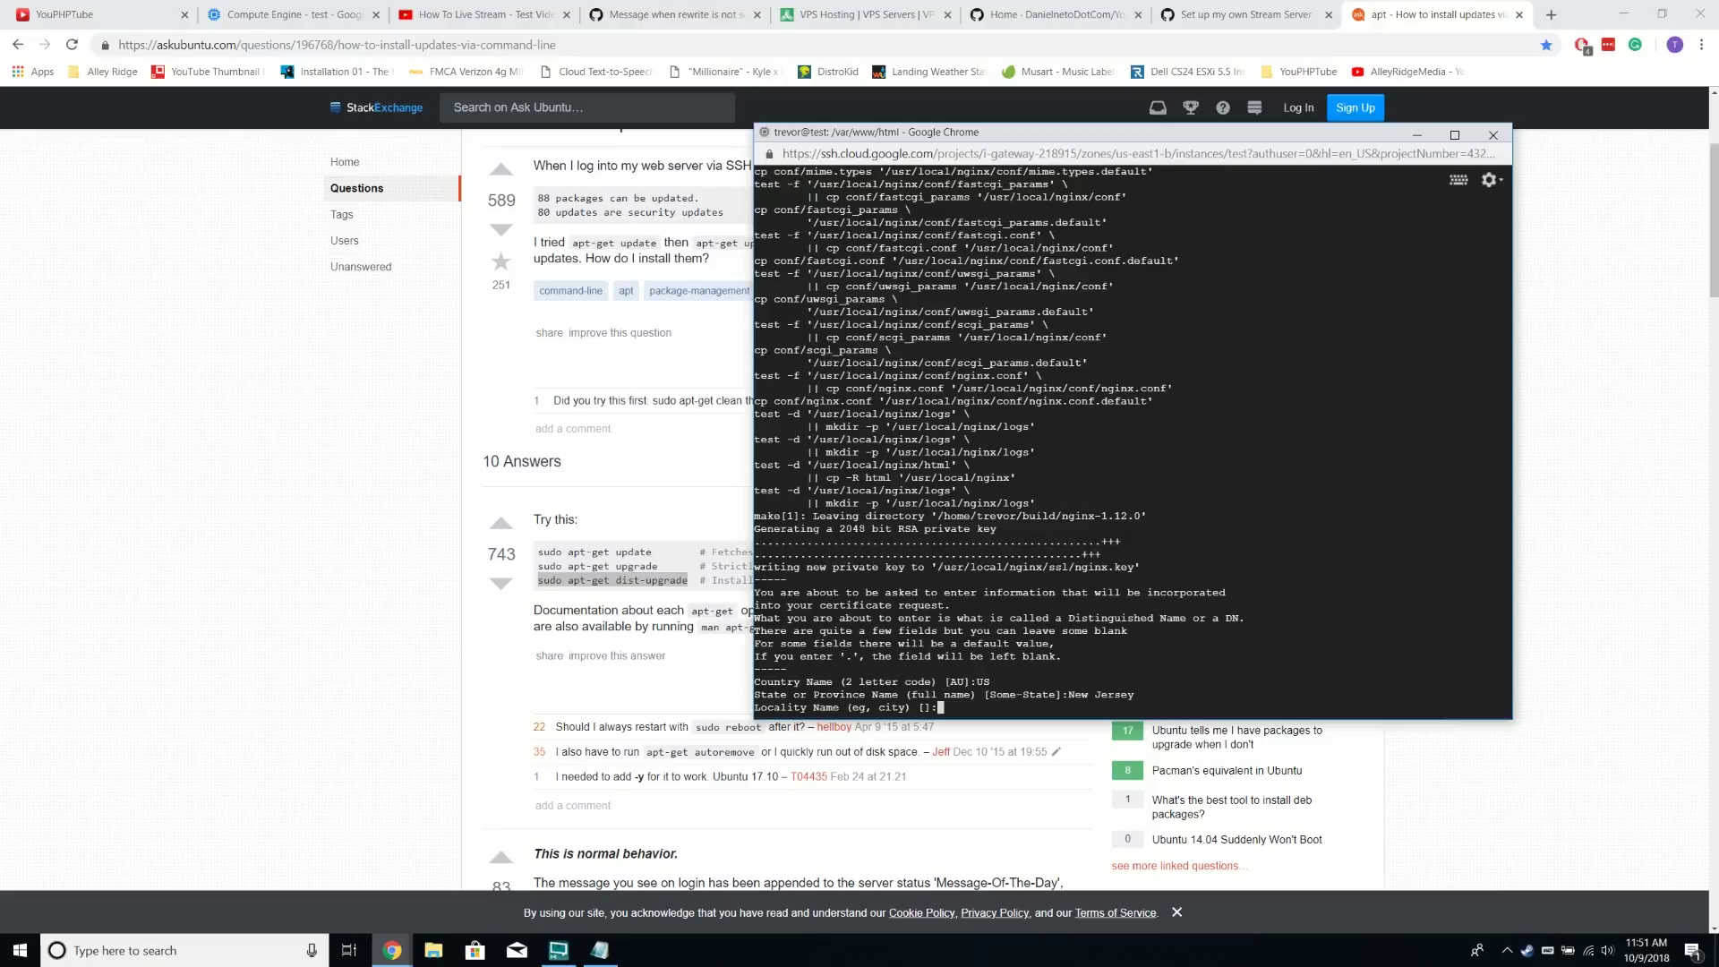
type("CluelessVill")
key("Return")
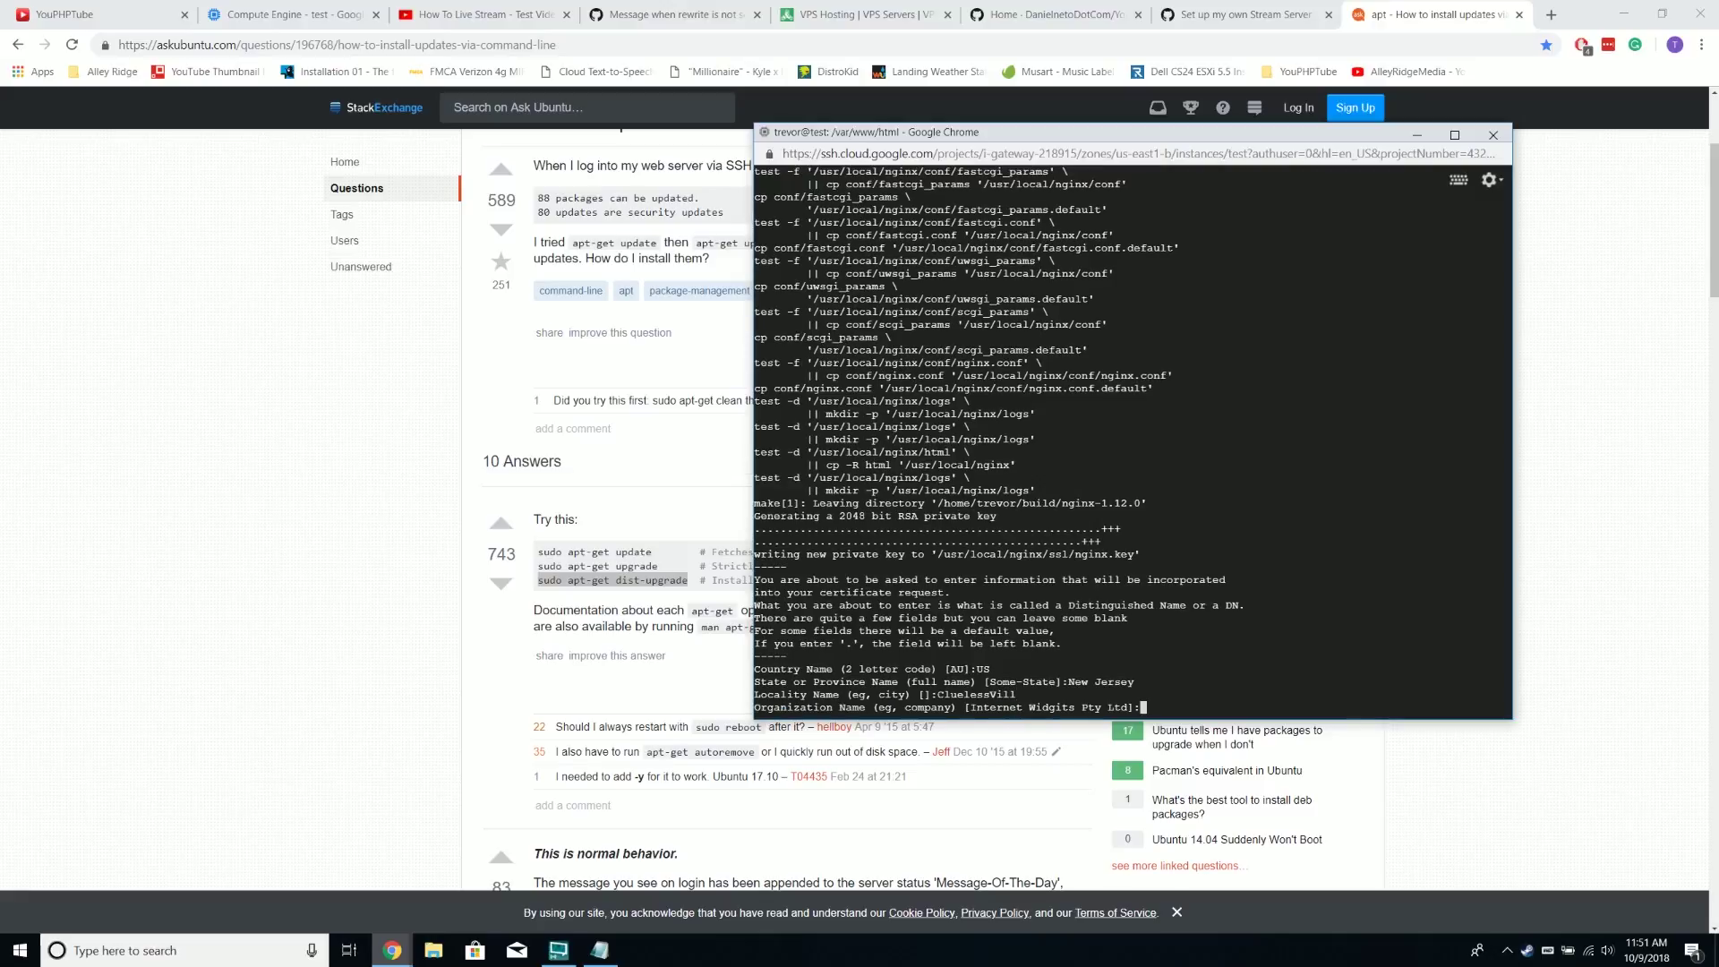
Set organization 'Test My Testing of Test INC', leave unit and common name blank, and enter an e-mail
type("Test M")
type("y Testing o")
type("f Test IN")
type("C")
key("Return")
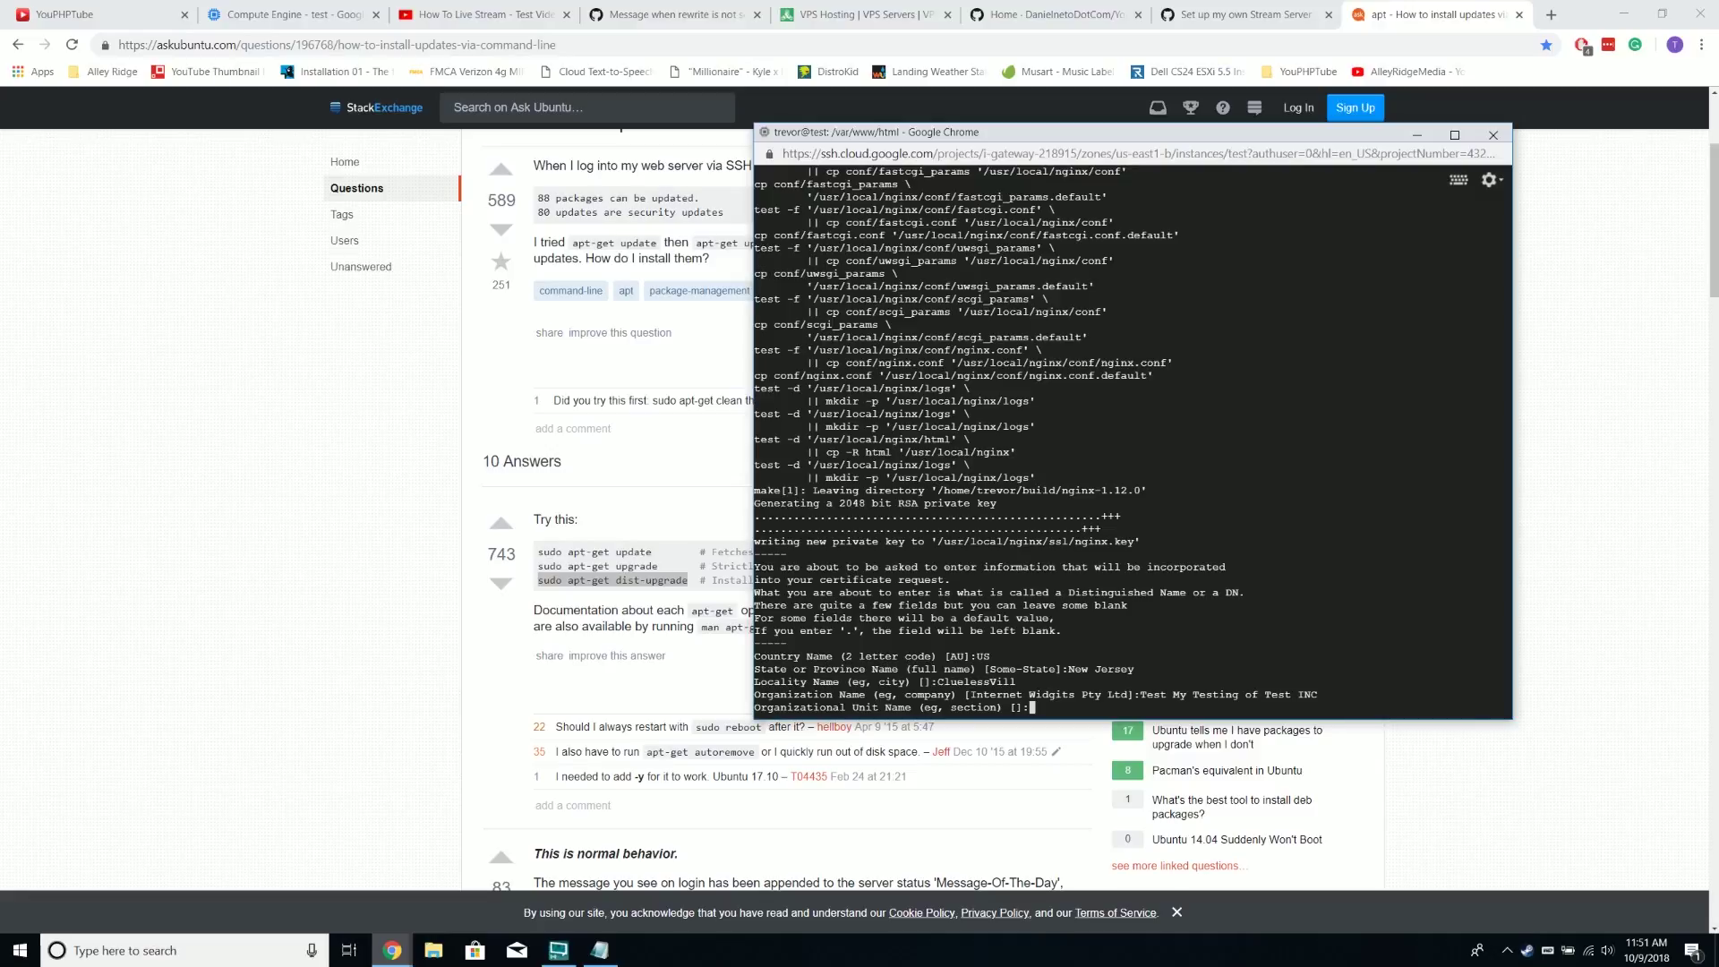
key("Return")
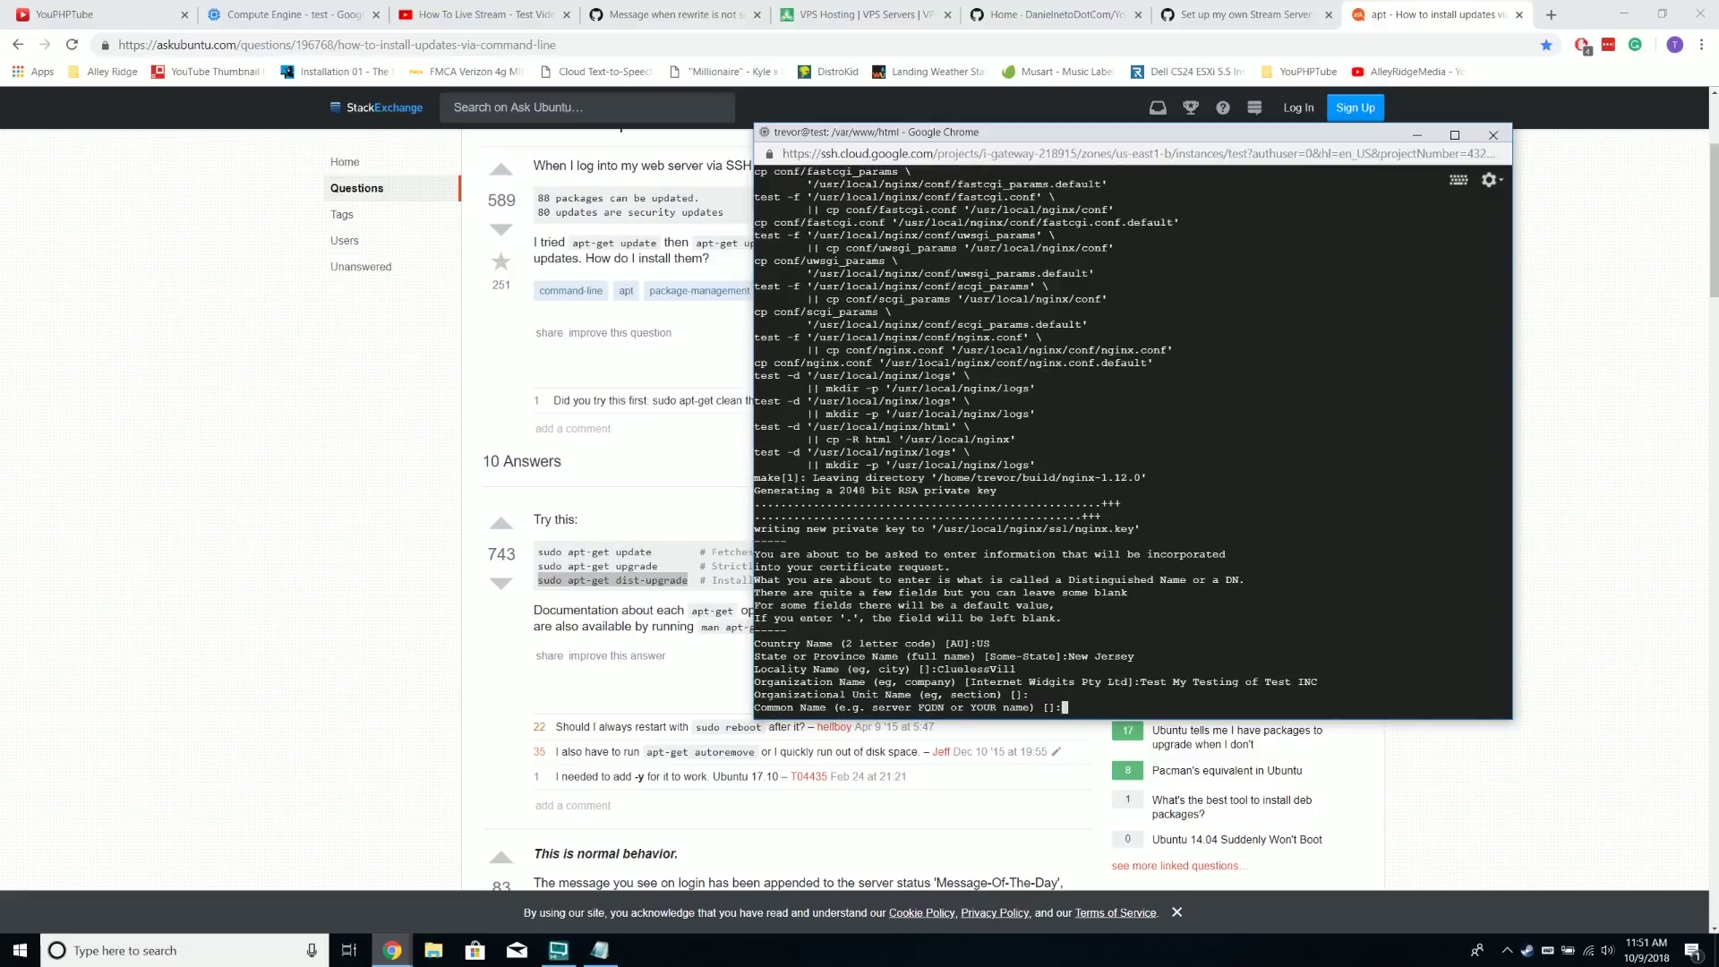
key("Return")
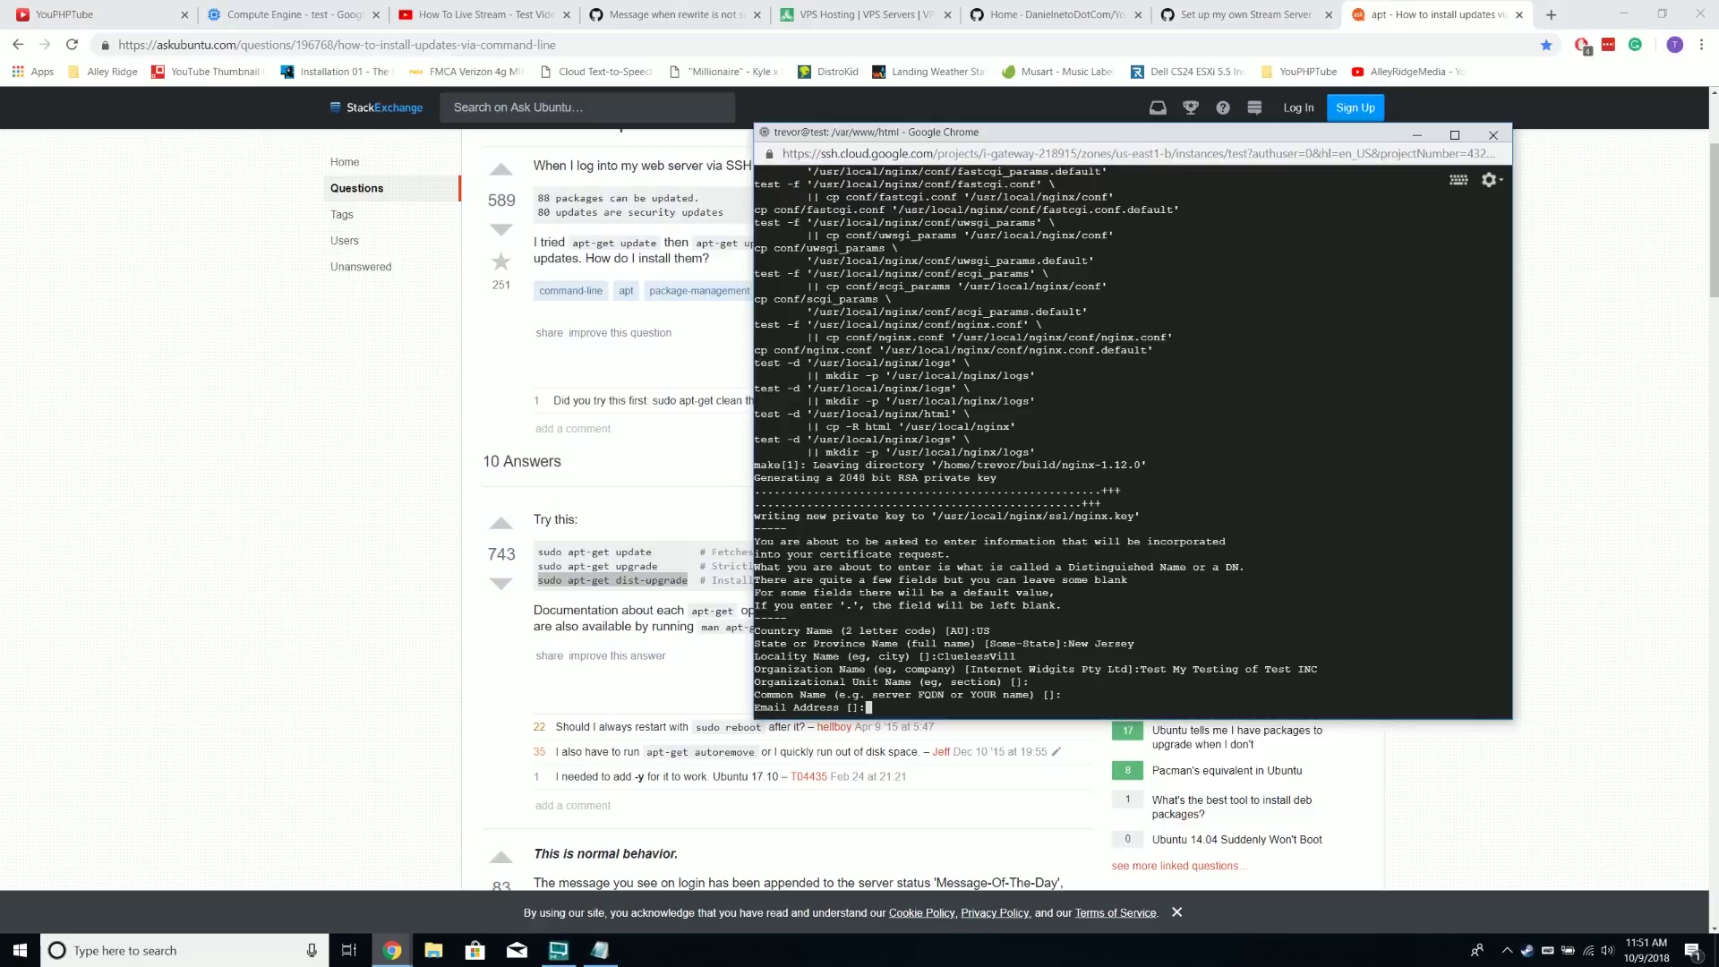
type("test@test.test.test.me")
key("Return")
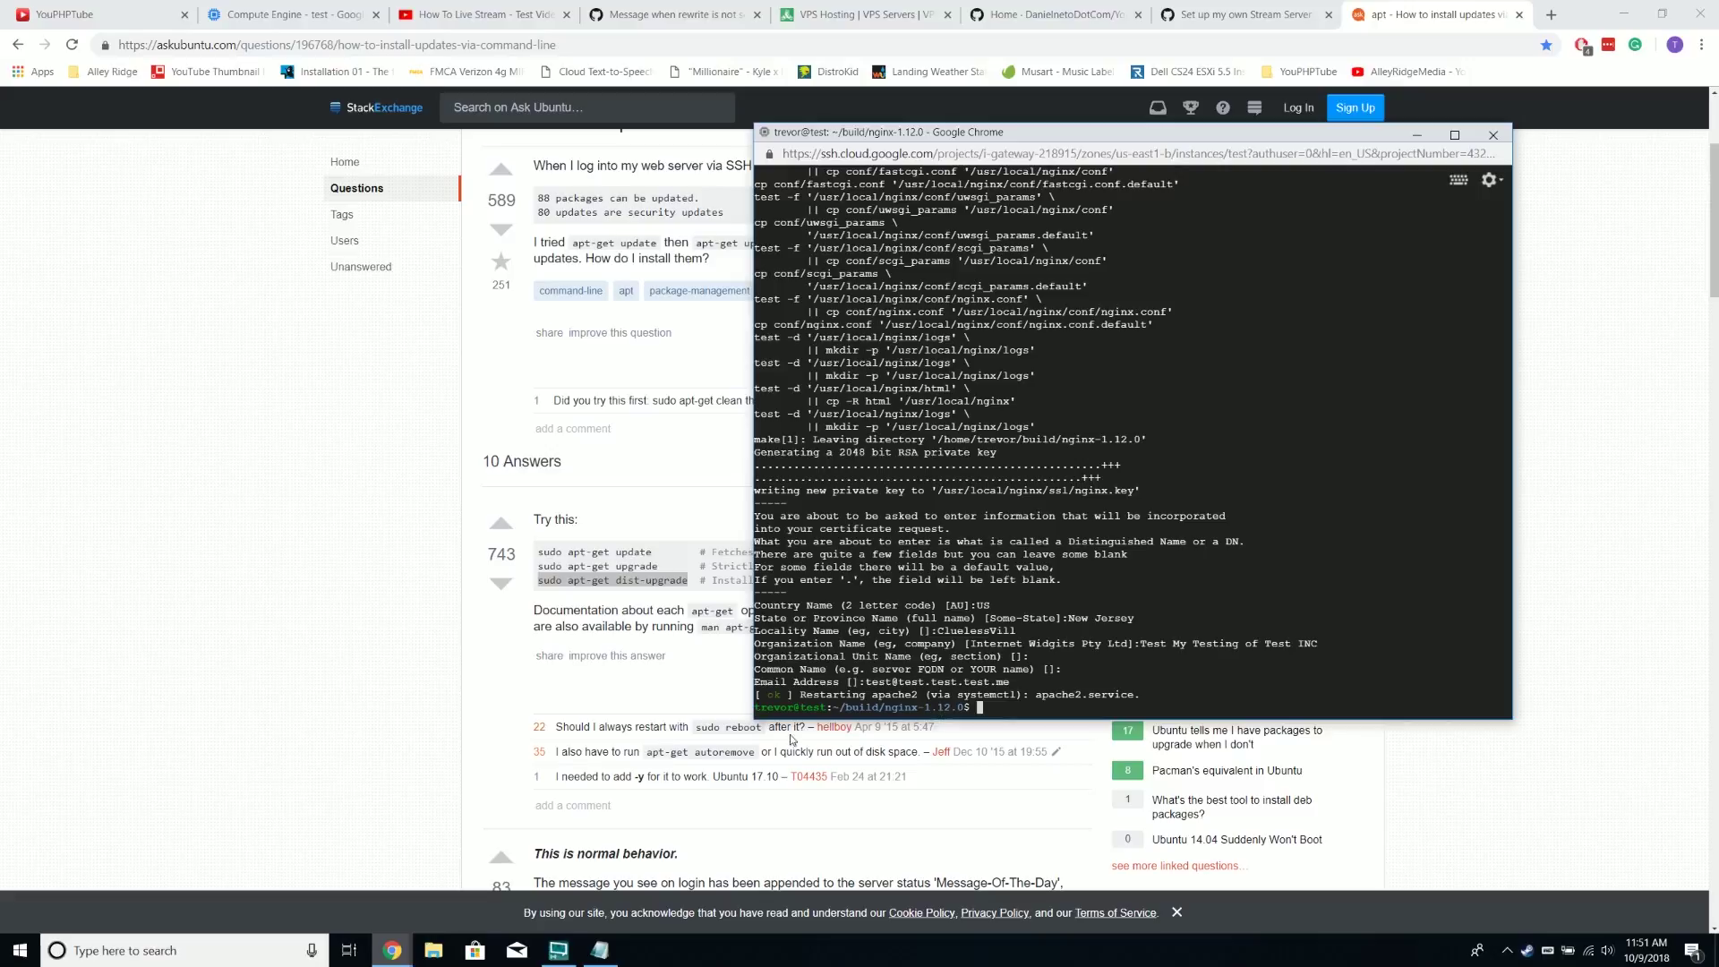
Copy the section 3 cp/mv/wget nginx.conf setup command from the Stream Server wiki
left_click(708, 14)
left_click(859, 14)
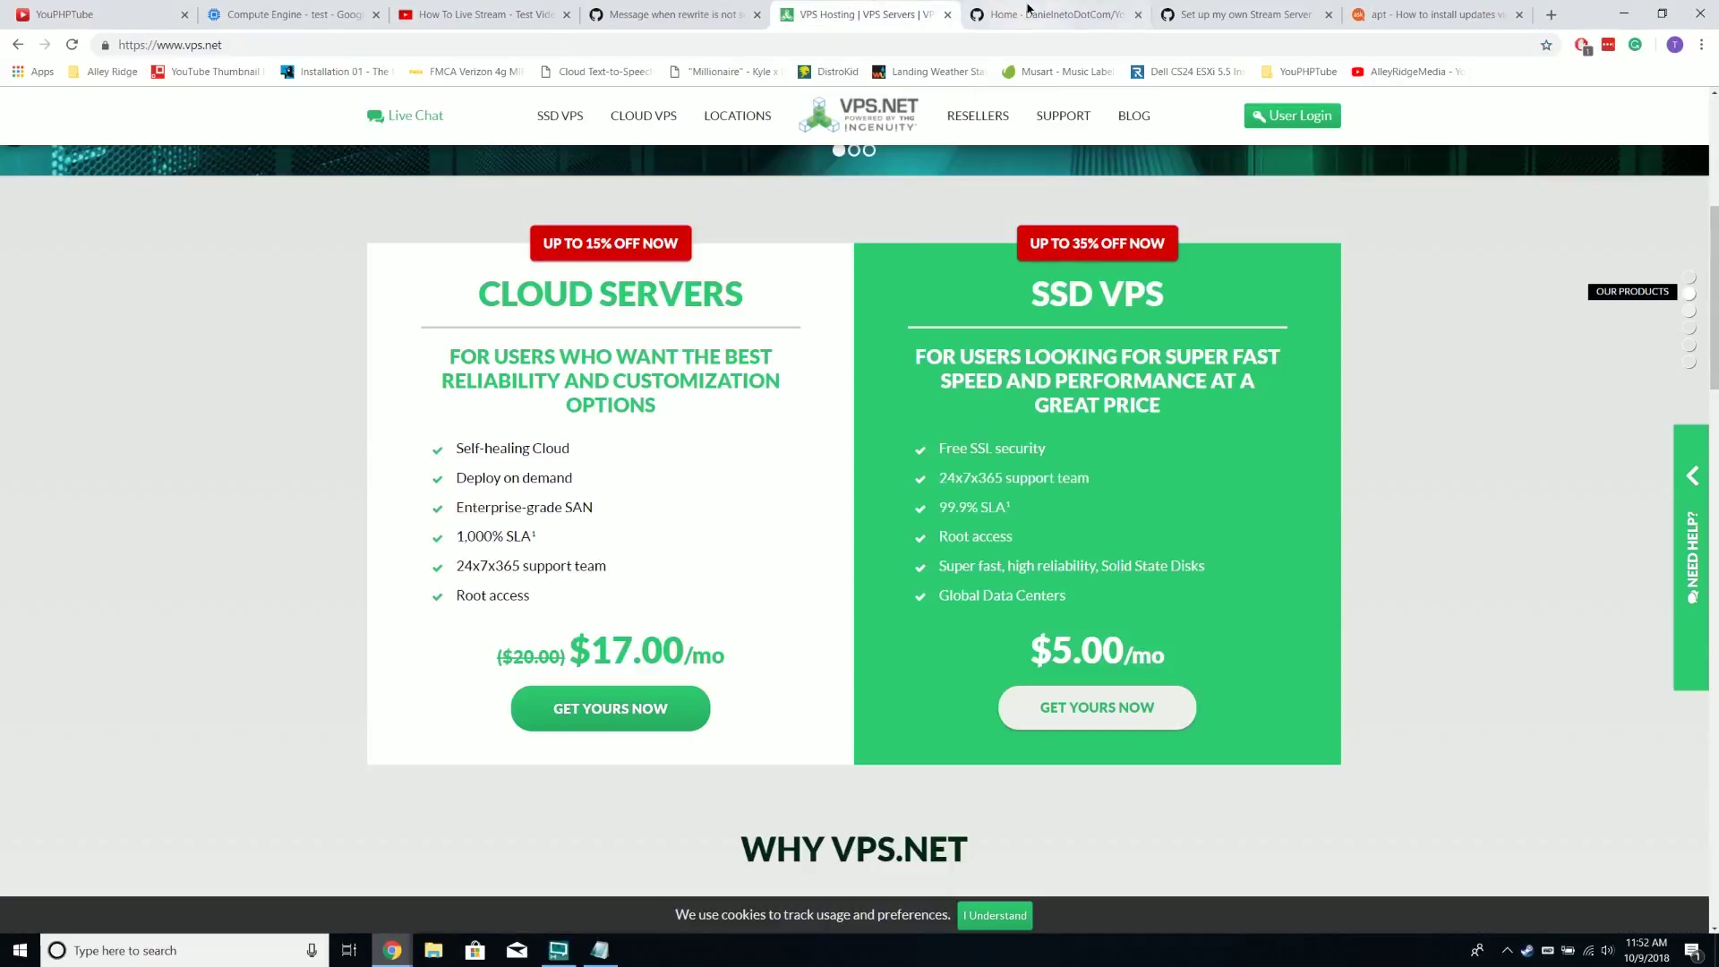
left_click(1029, 12)
left_click(1244, 14)
left_click(372, 433)
scroll(465, 394, "down", 3)
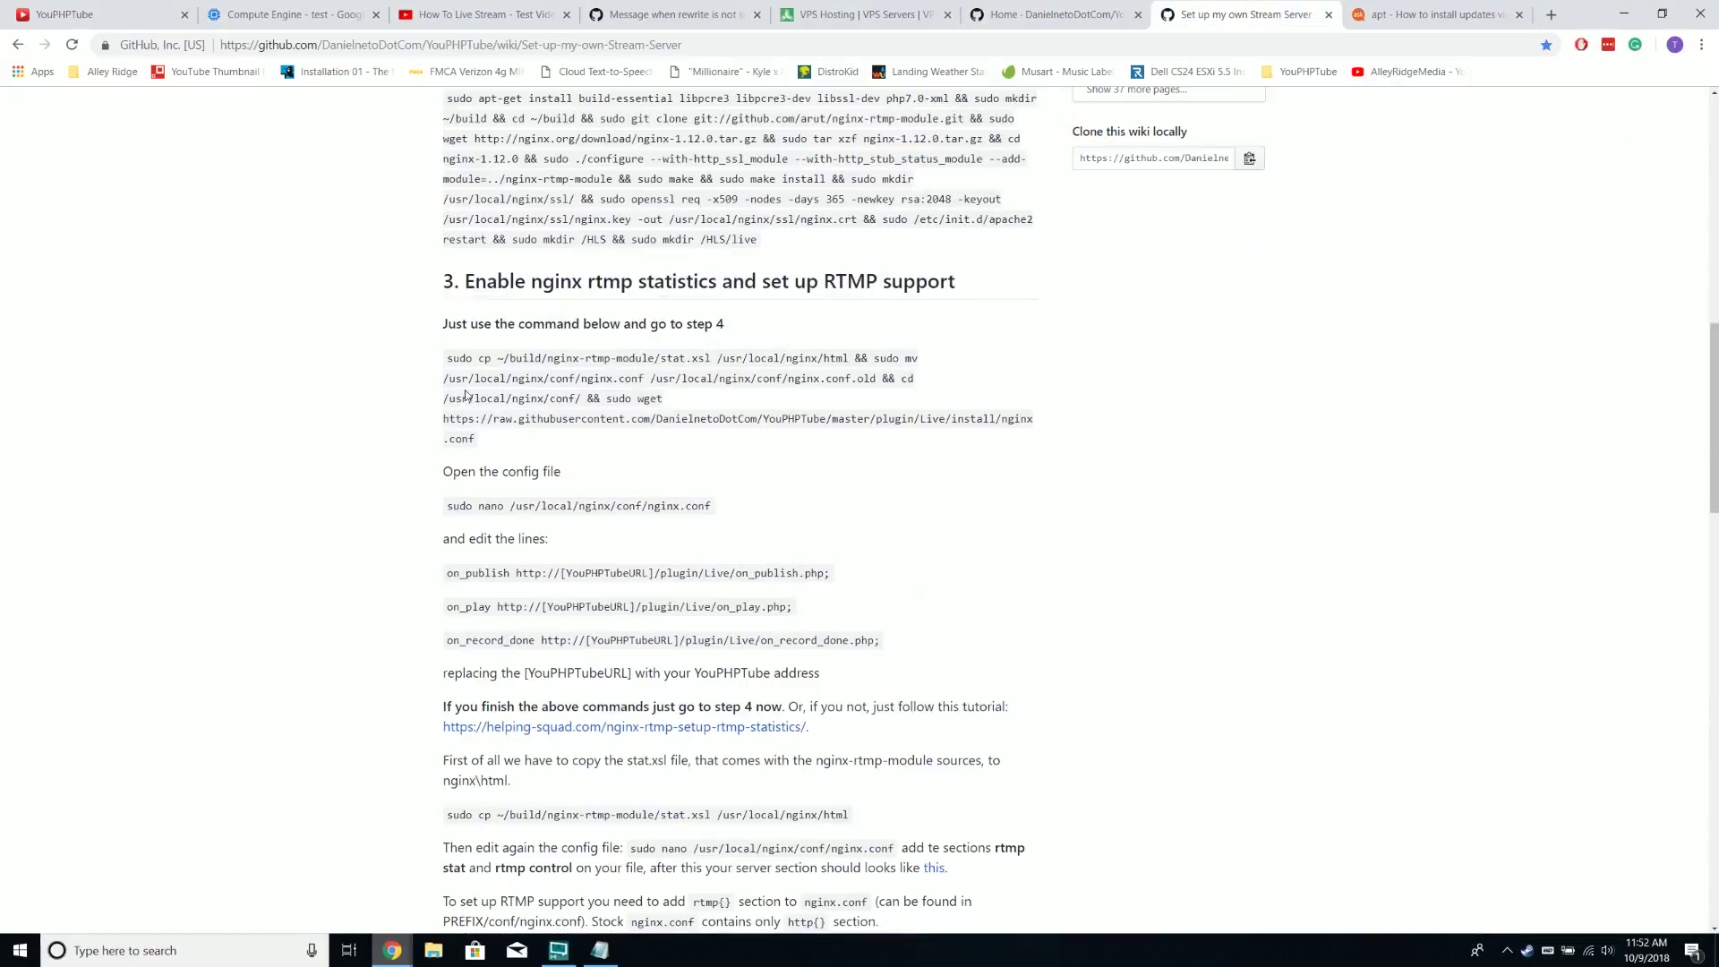
left_click_drag(509, 281, 981, 285)
left_click(864, 284)
left_click_drag(448, 359, 573, 439)
right_click(582, 421)
left_click(593, 424)
Paste that command into the SSH terminal and run it to download nginx.conf
mouse_move(580, 946)
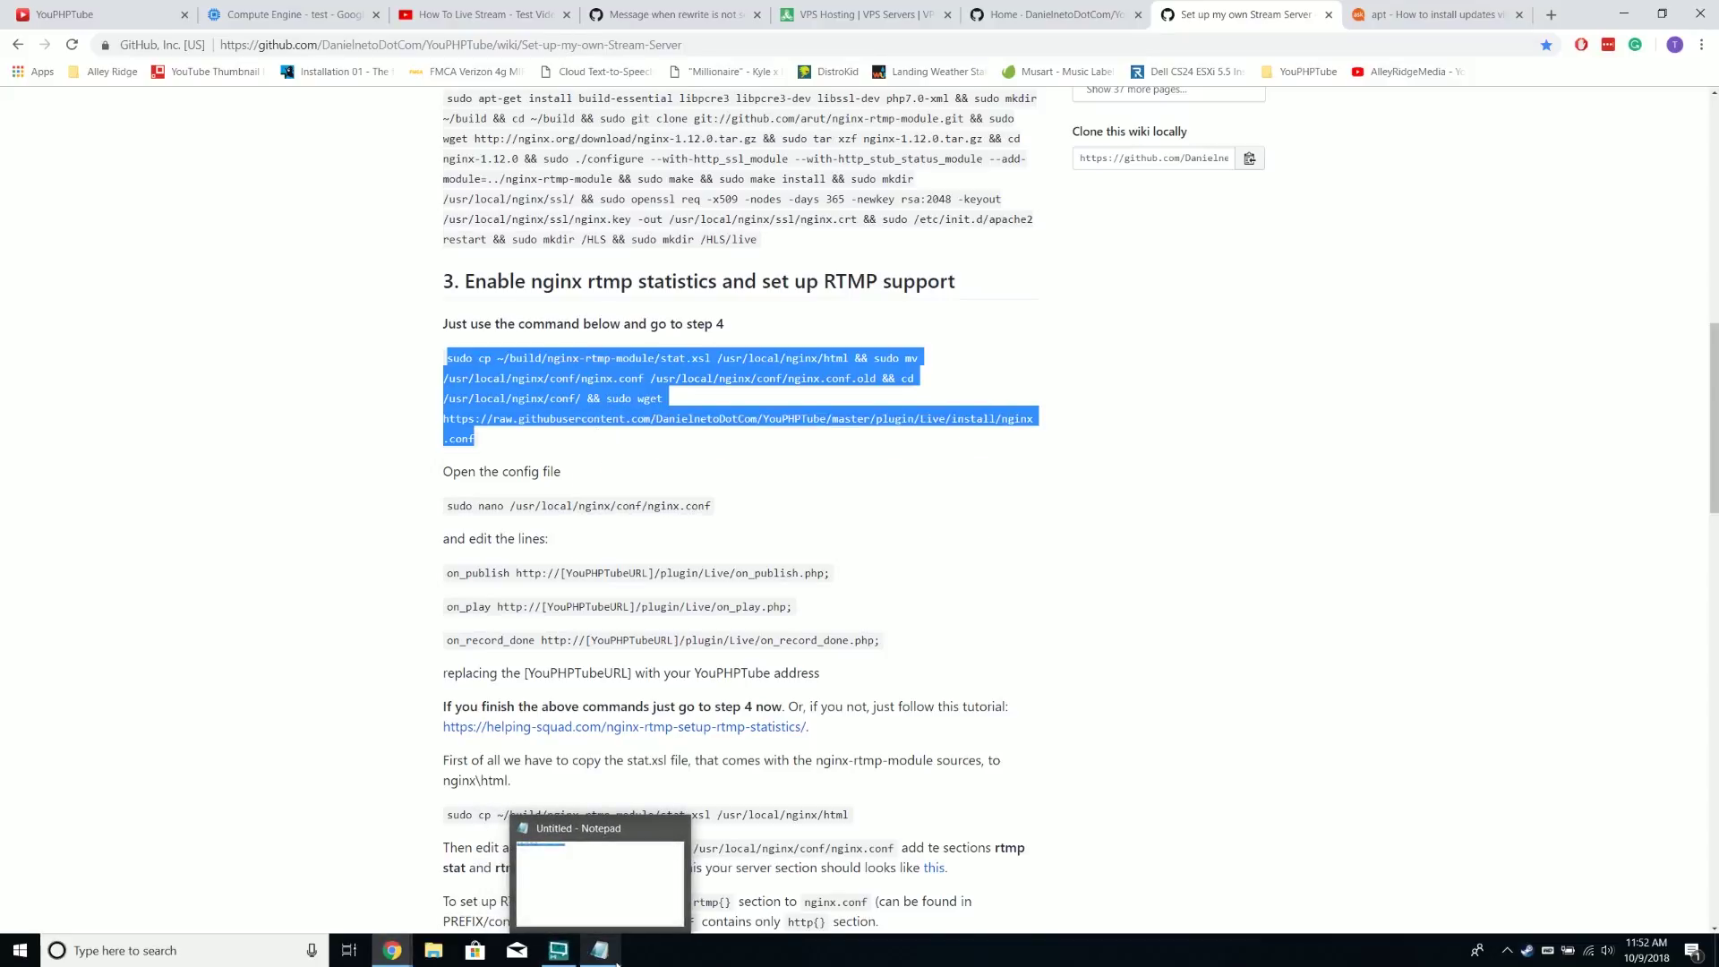
mouse_move(392, 949)
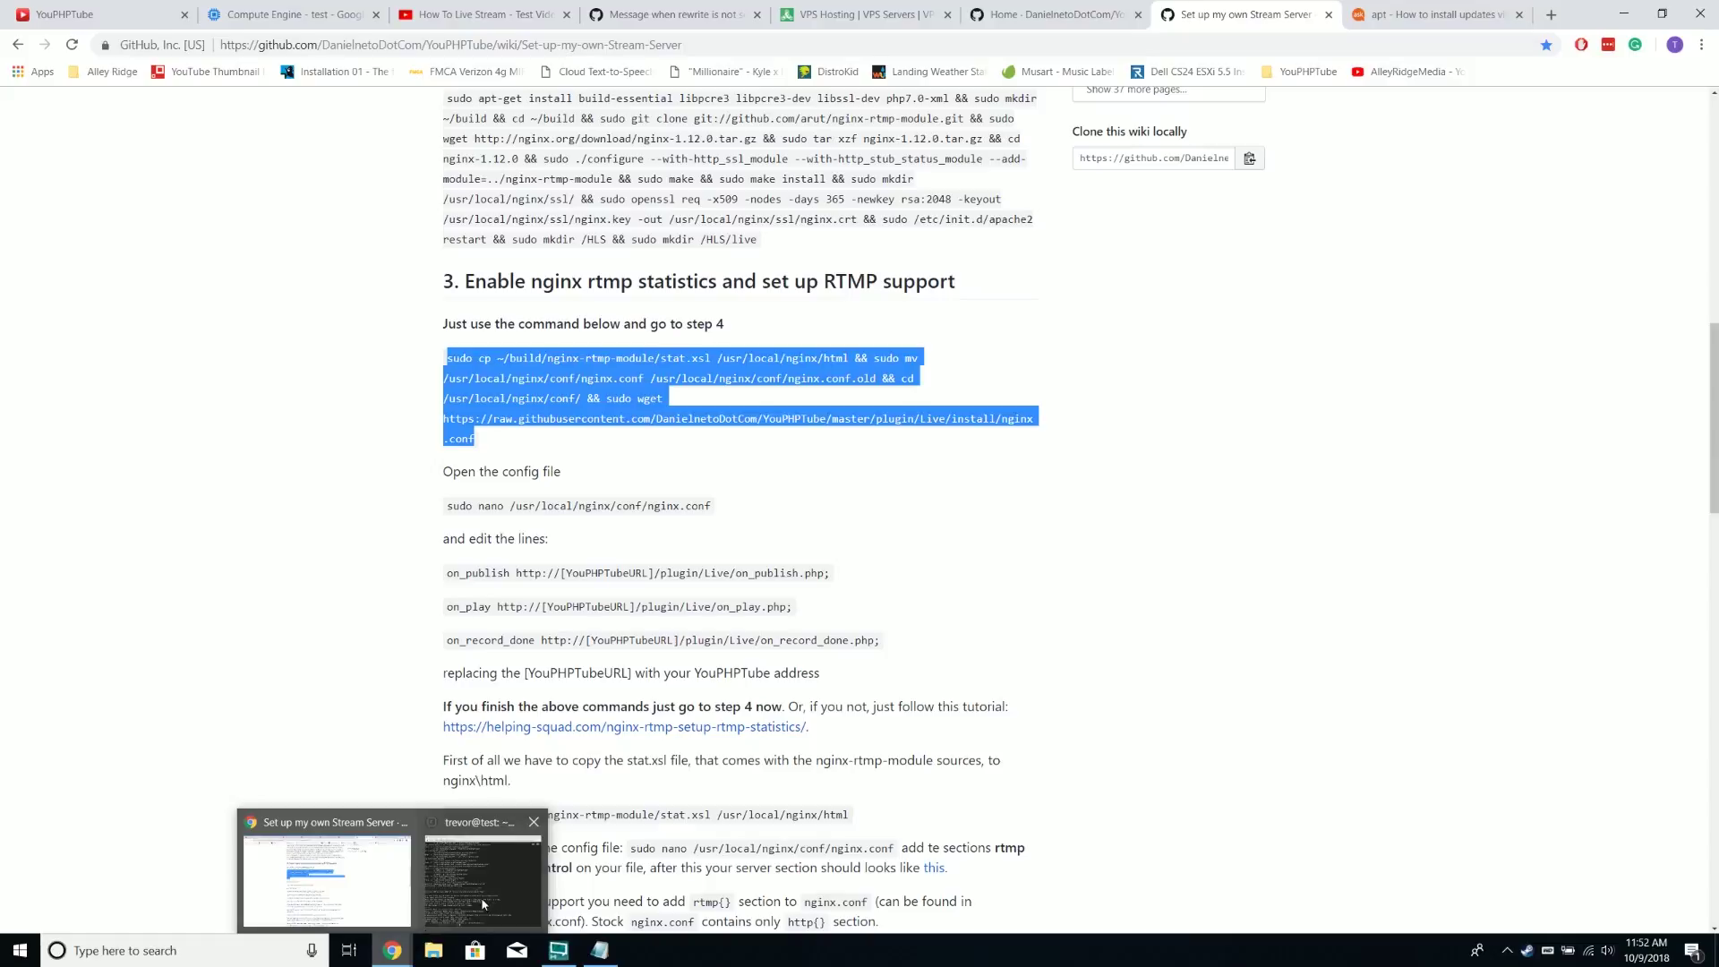
left_click(465, 915)
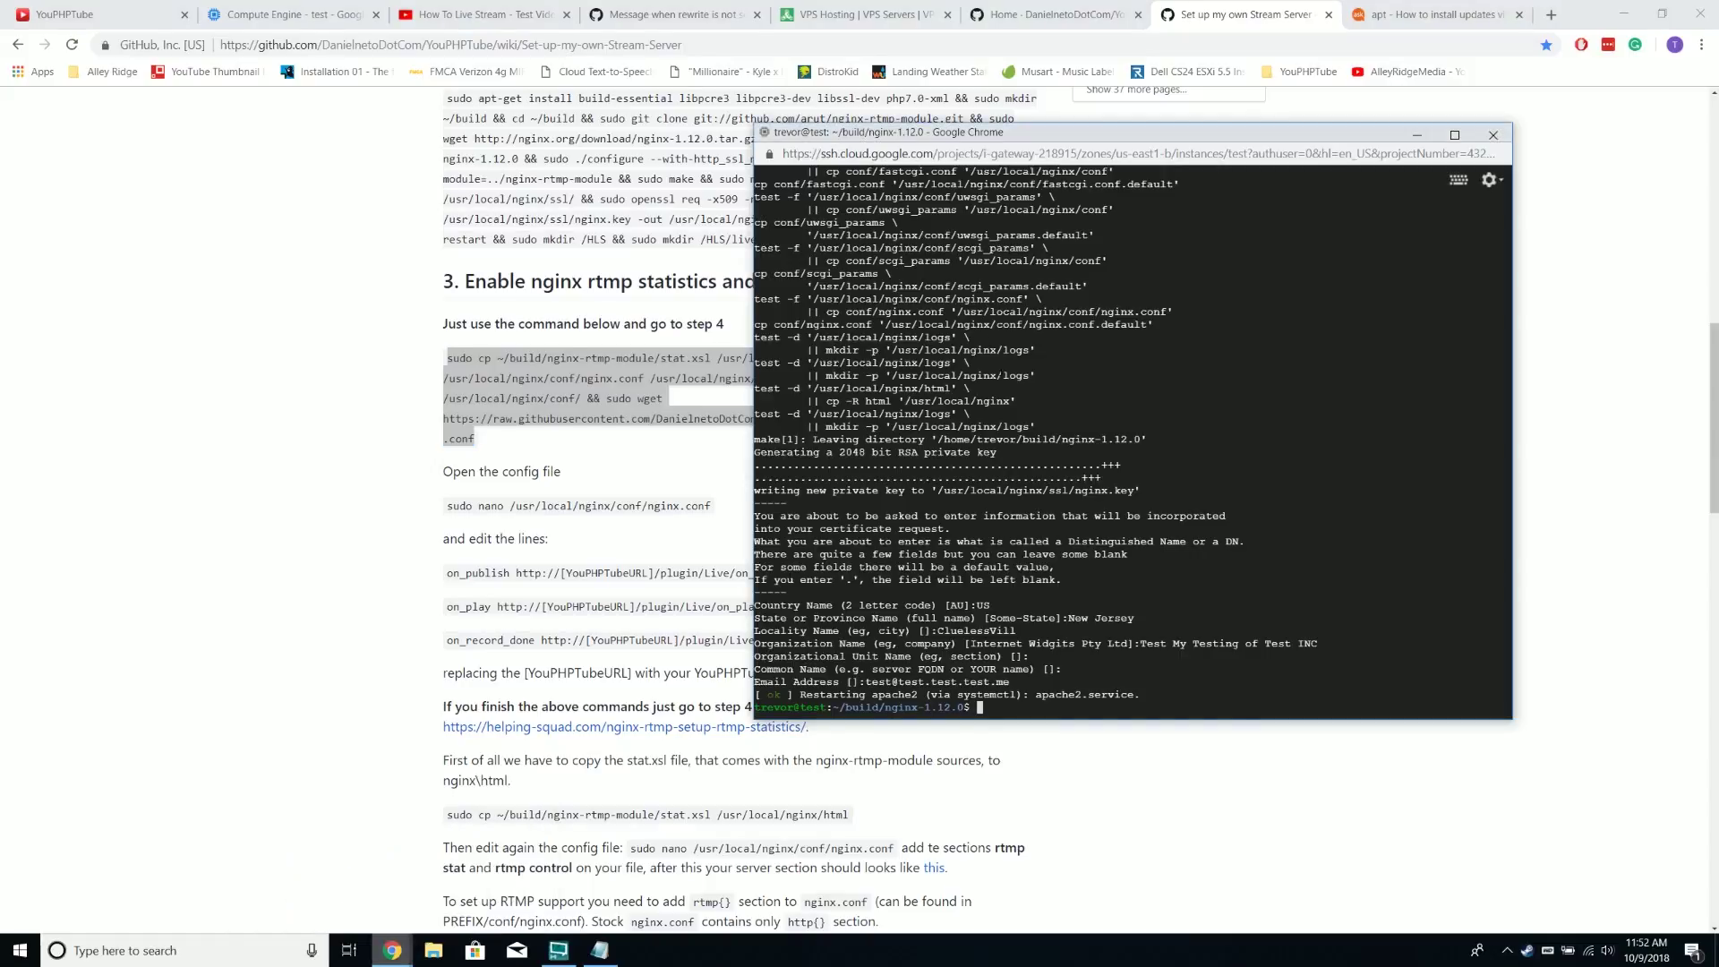
right_click(1012, 132)
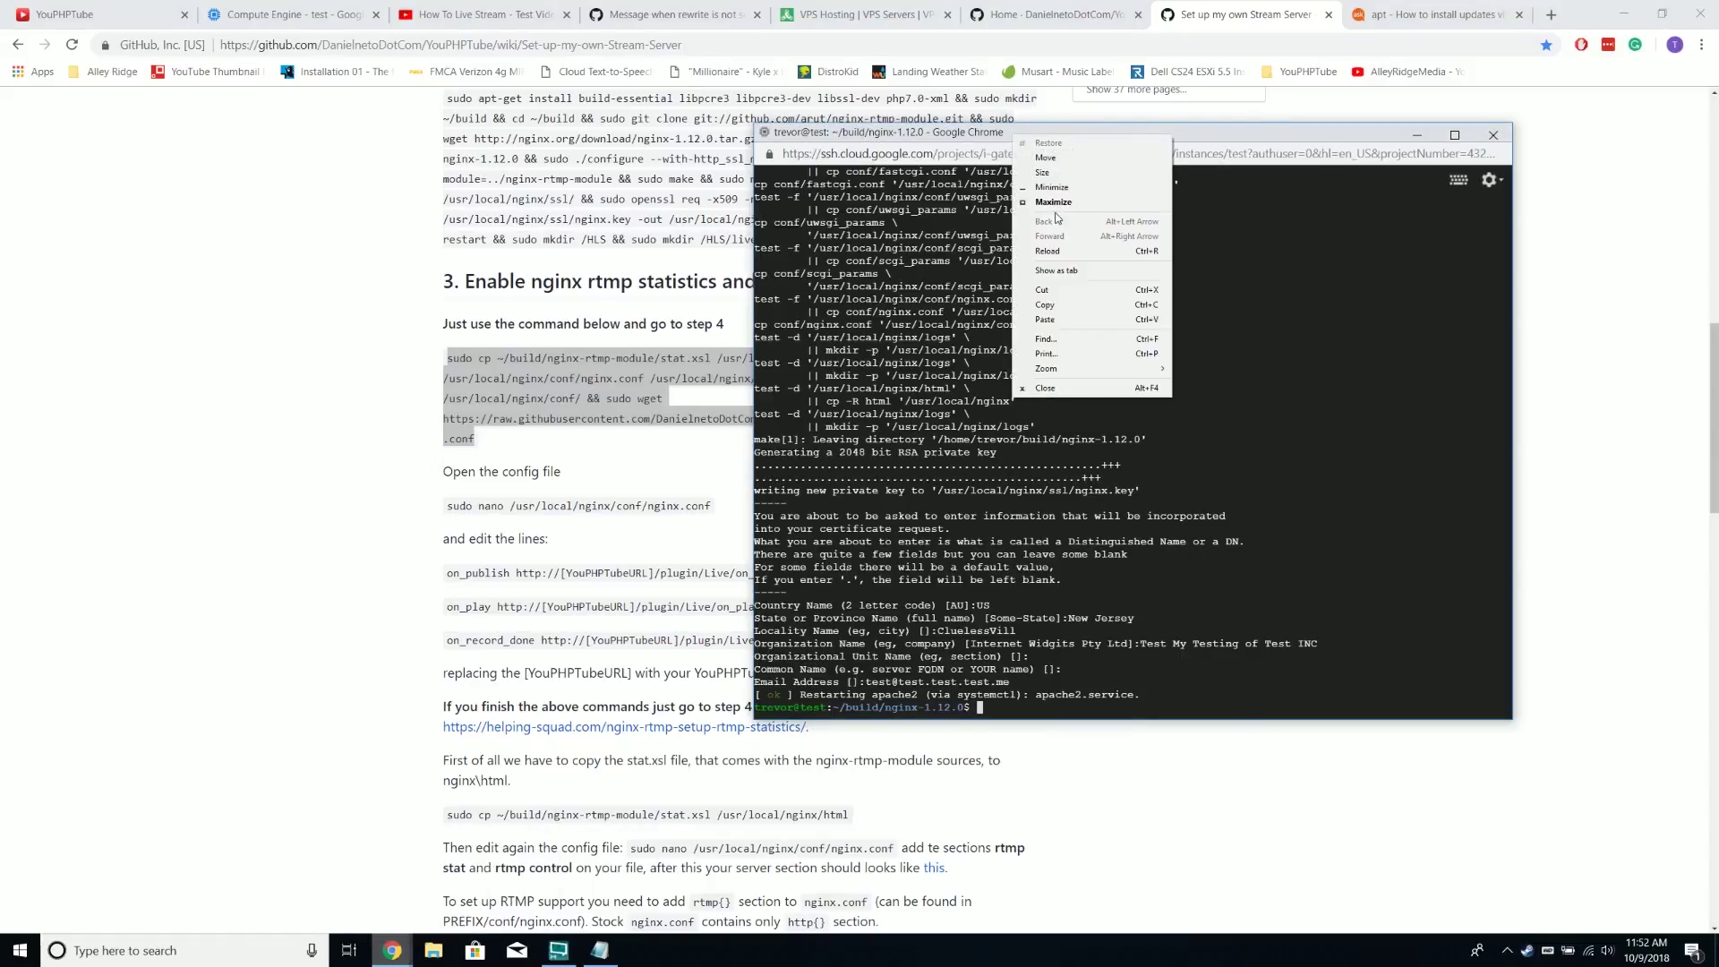
left_click(1086, 320)
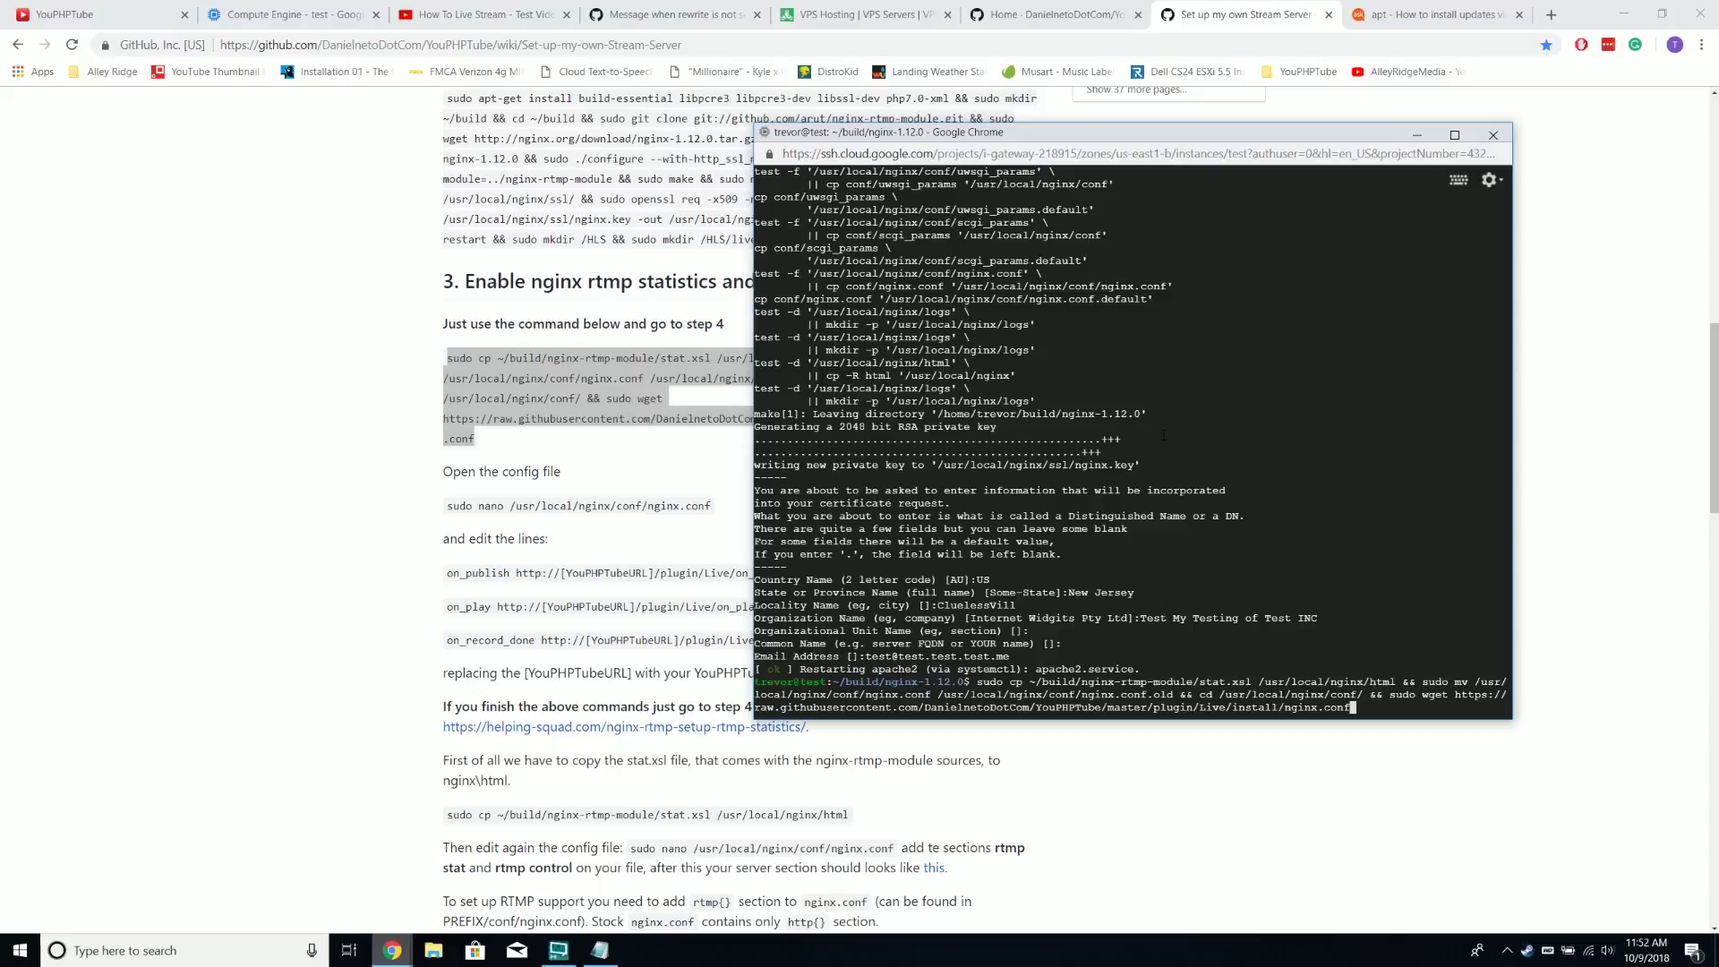
left_click_drag(997, 136, 922, 153)
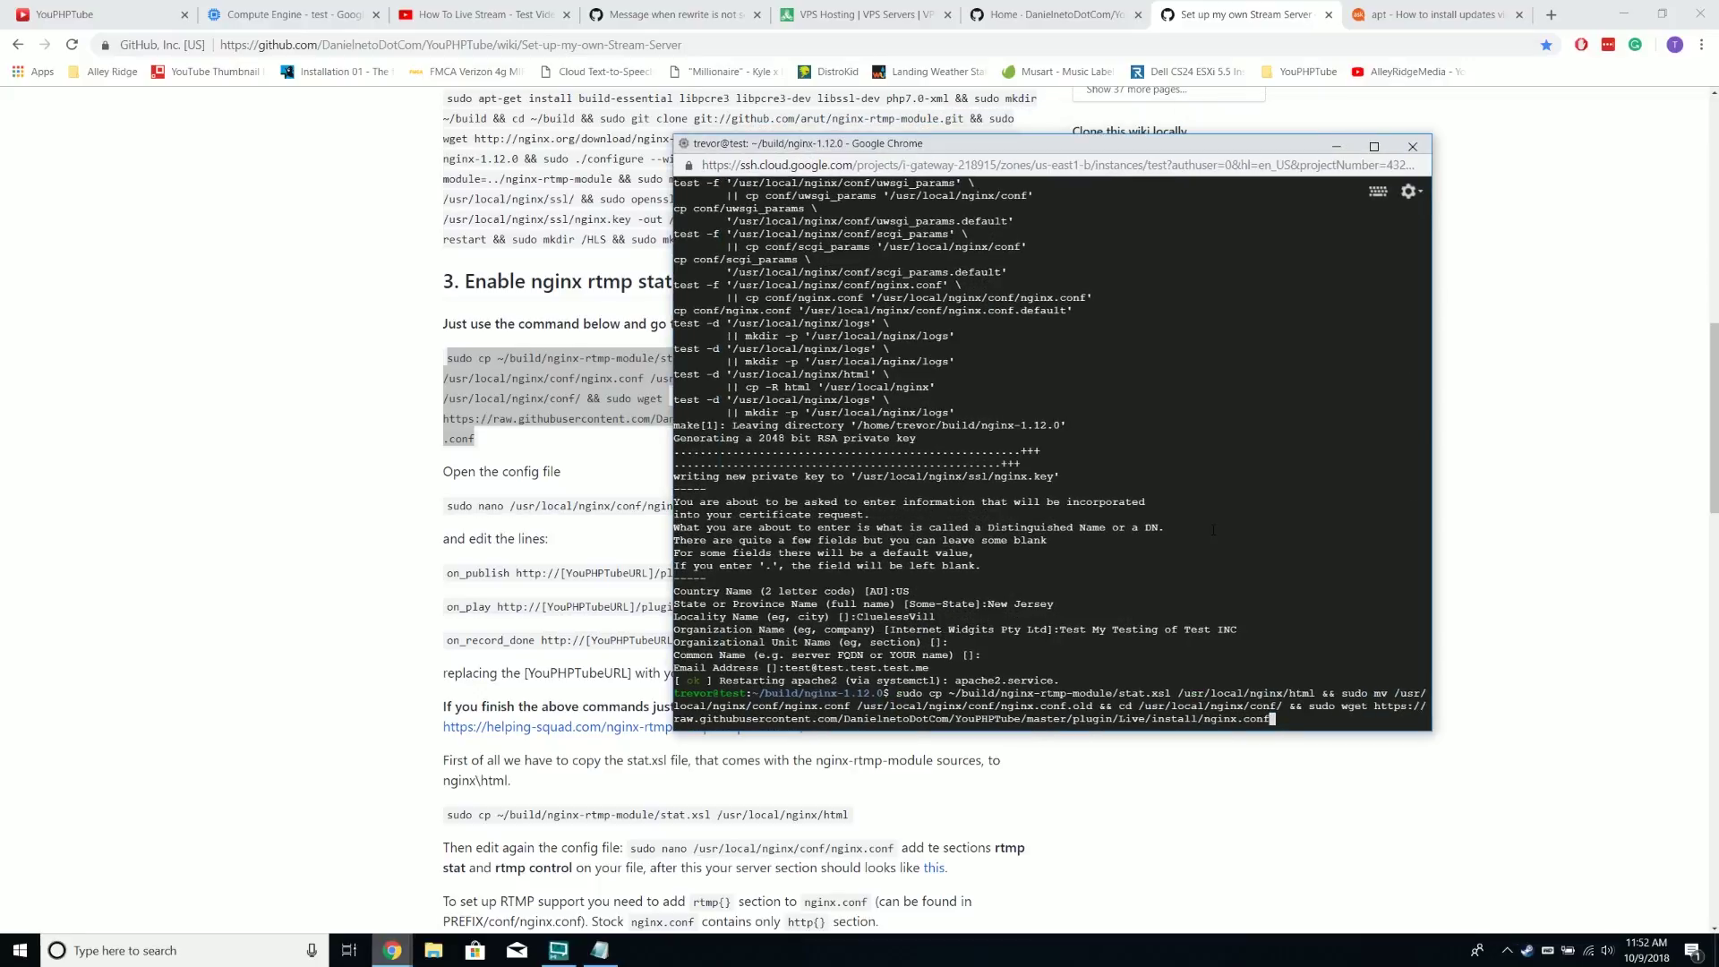
key("Return")
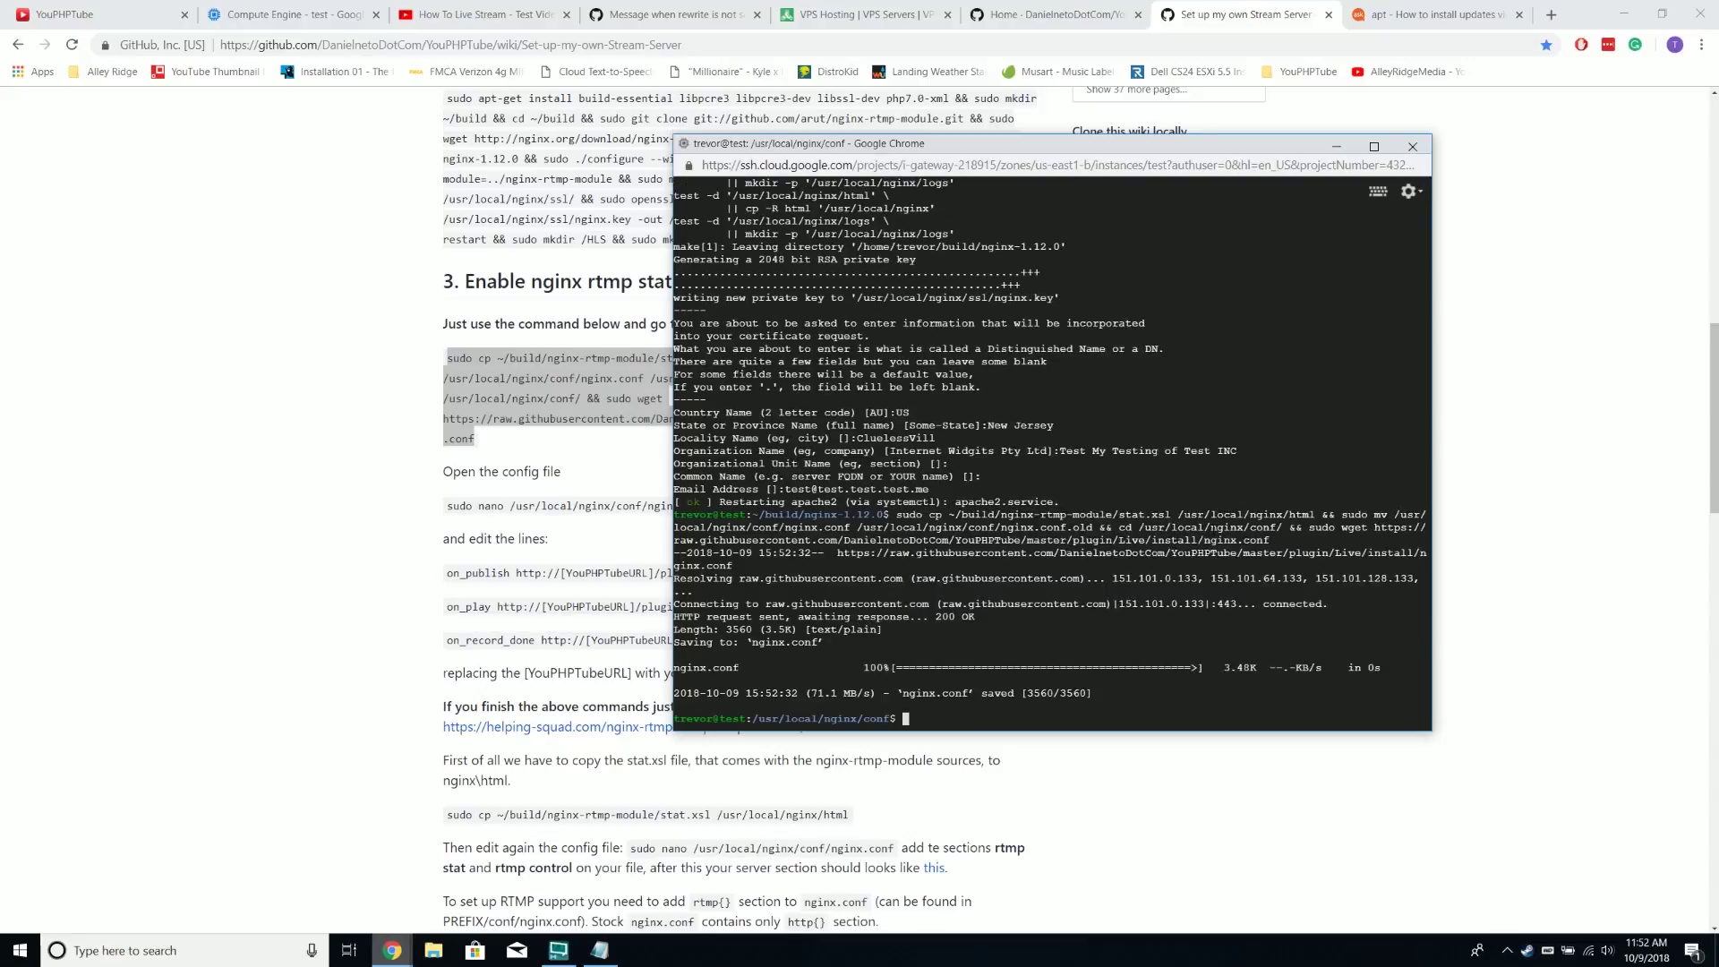
Copy and run sudo nano /usr/local/nginx/conf/nginx.conf in the SSH terminal
left_click(439, 526)
left_click_drag(446, 505, 712, 507)
right_click(496, 522)
left_click(495, 521)
mouse_move(392, 950)
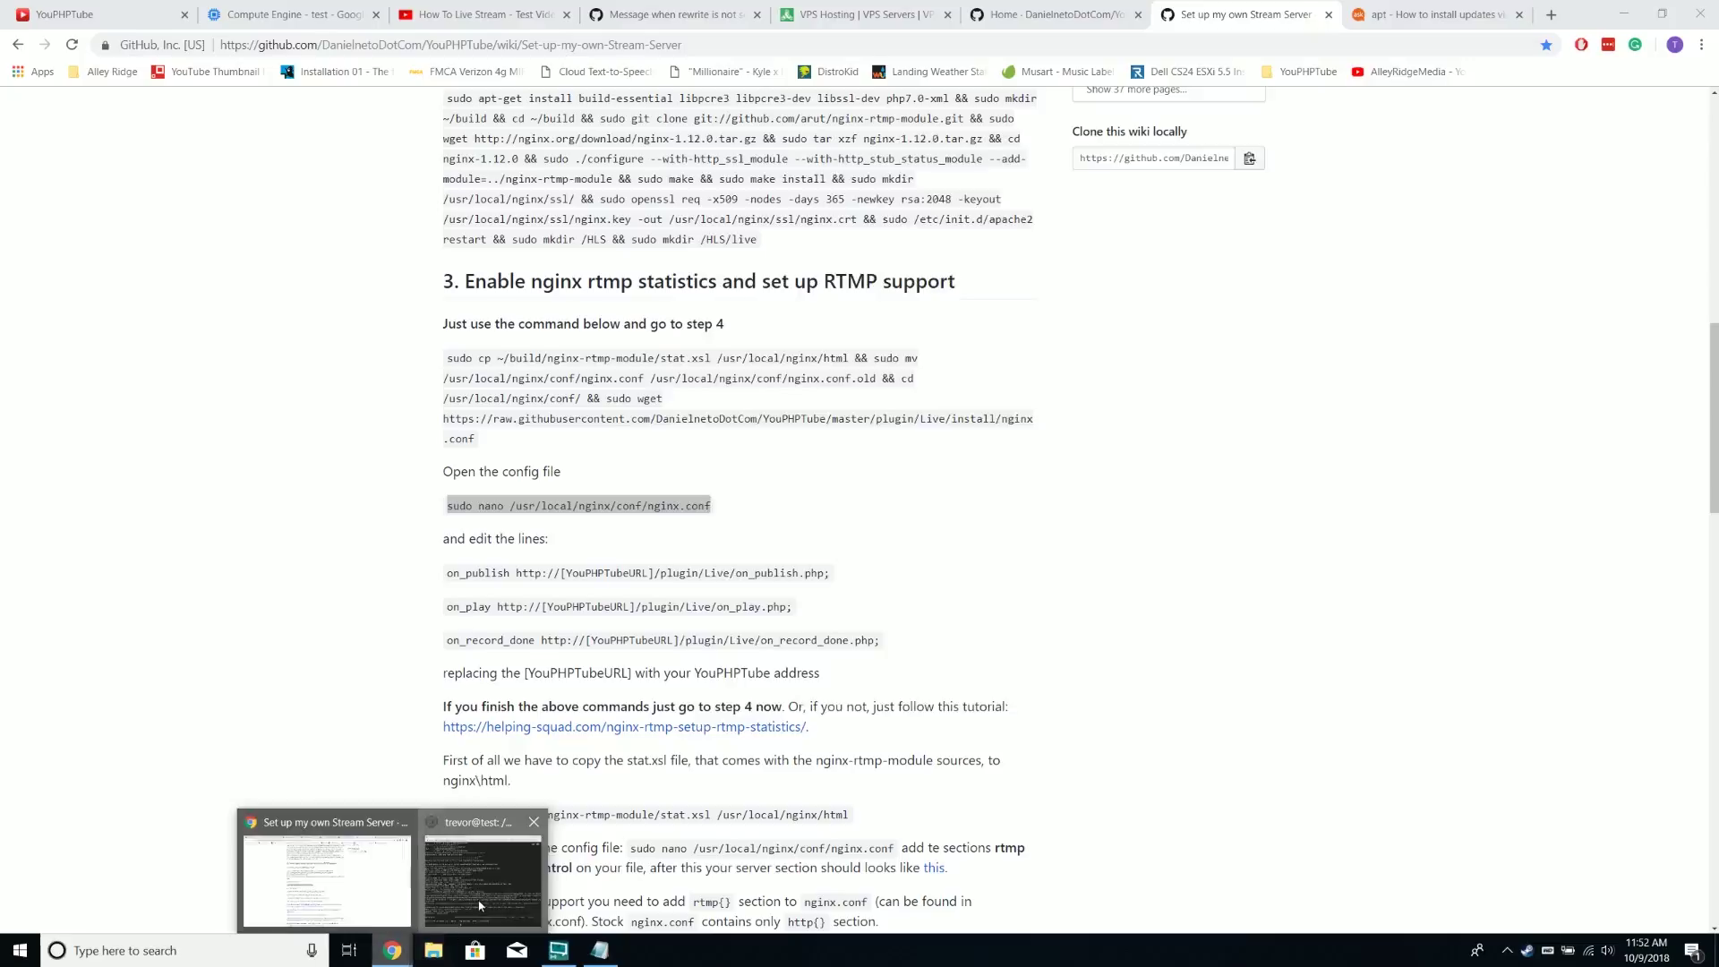
left_click(506, 856)
right_click(1018, 150)
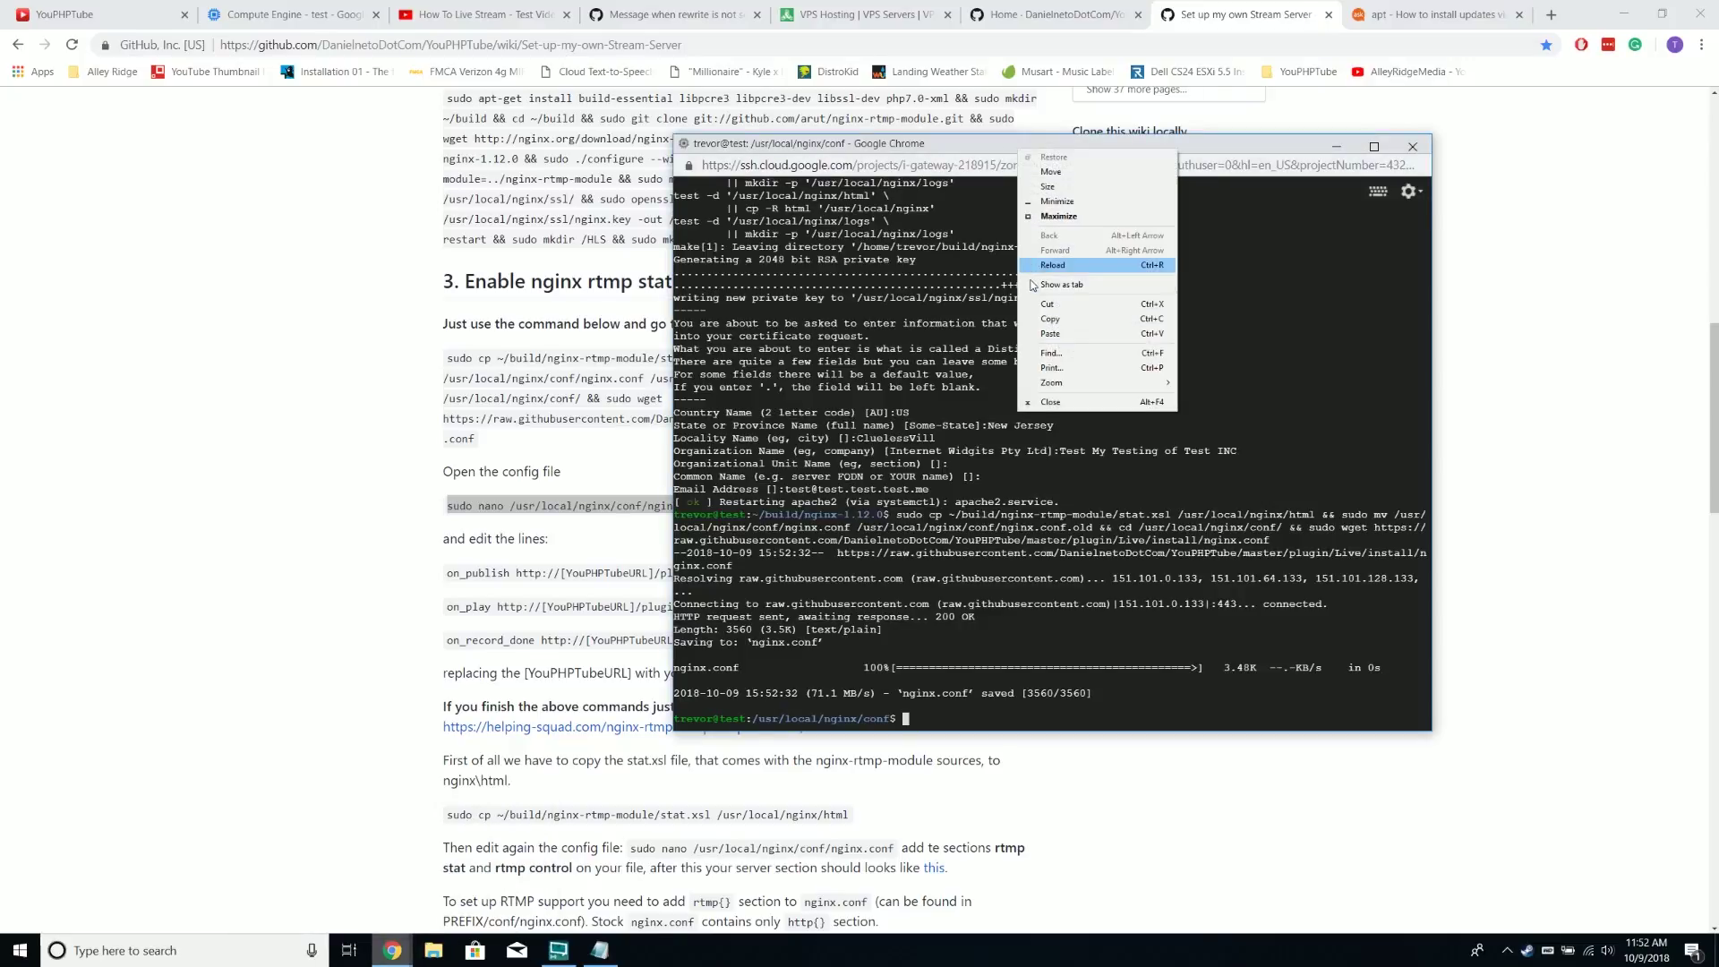
left_click(1049, 333)
left_click_drag(746, 142, 979, 105)
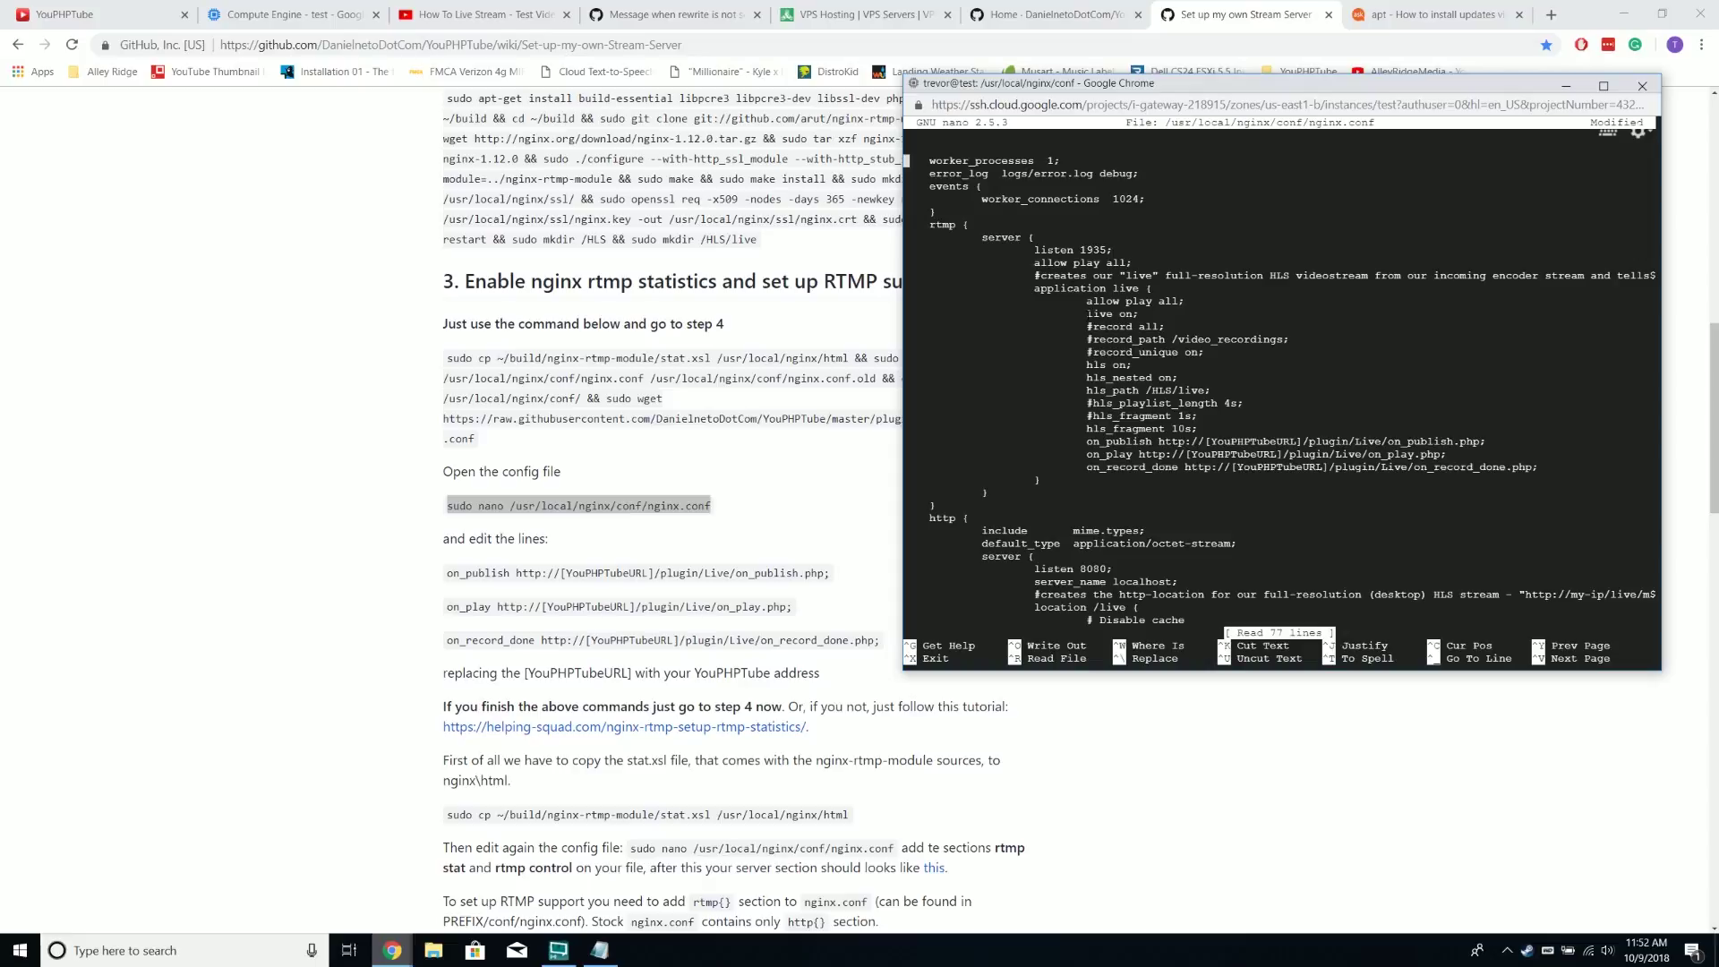
Move to the on_publish line in nano and delete its [YouPHPTubeURL] placeholder
key("Down")
key("Down")
key("Down")
key("Down")
key("Down")
key("Down")
key("Down")
key("Down")
key("Down")
key("Down")
key("Down")
key("Down")
key("Down")
key("Down")
key("Down")
key("Down")
key("Down")
key("Down")
key("Down")
key("Down")
key("Right")
key("Right")
key("Right")
key("Right")
key("Right")
key("Right")
key("Right")
key("Right")
key("Right")
key("Right")
key("Right")
key("Down")
key("Right")
key("Right")
key("Right")
key("Right")
key("Right")
key("Right")
key("Down")
key("Right")
key("Right")
key("Right")
key("Right")
key("Right")
key("Right")
key("Right")
key("Right")
key("Right")
key("Right")
key("Right")
key("Right")
key("Right")
key("Right")
key("Right")
key("Right")
key("Right")
key("Right")
key("Right")
key("Right")
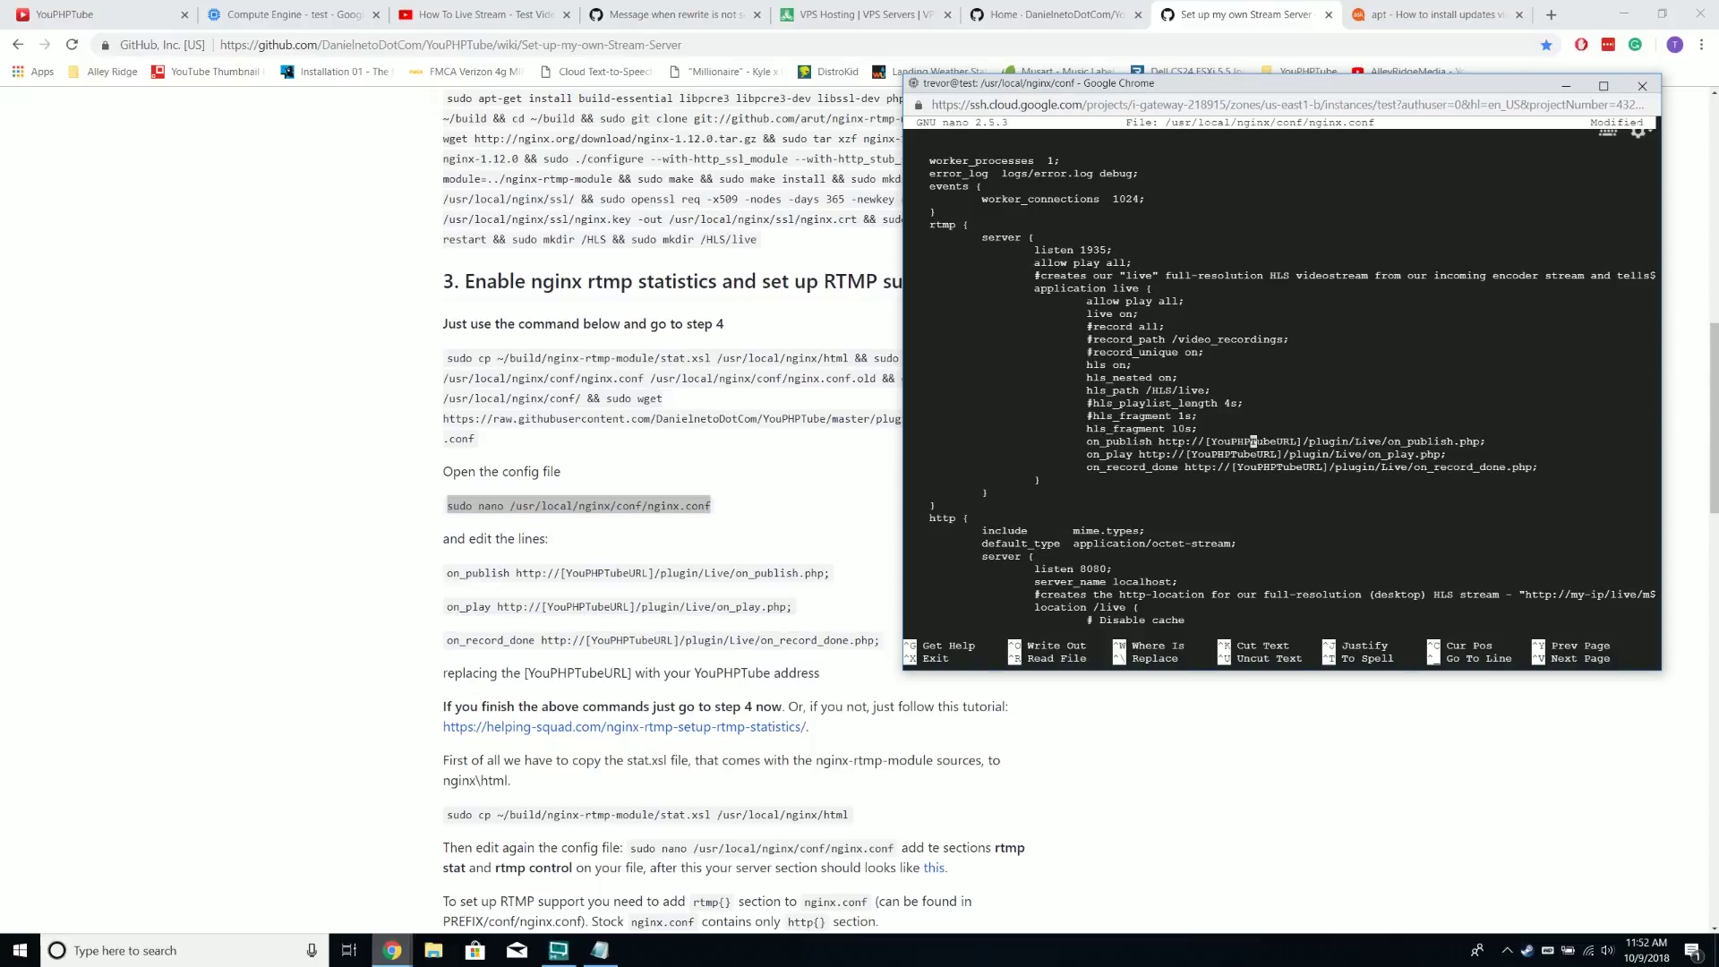
key("Right")
key("Right")
key("BackSpace")
key("BackSpace")
key("BackSpace")
key("BackSpace")
key("BackSpace")
key("BackSpace")
key("BackSpace")
key("BackSpace")
key("BackSpace")
key("Delete")
key("Delete")
key("Delete")
key("Delete")
key("Delete")
key("Delete")
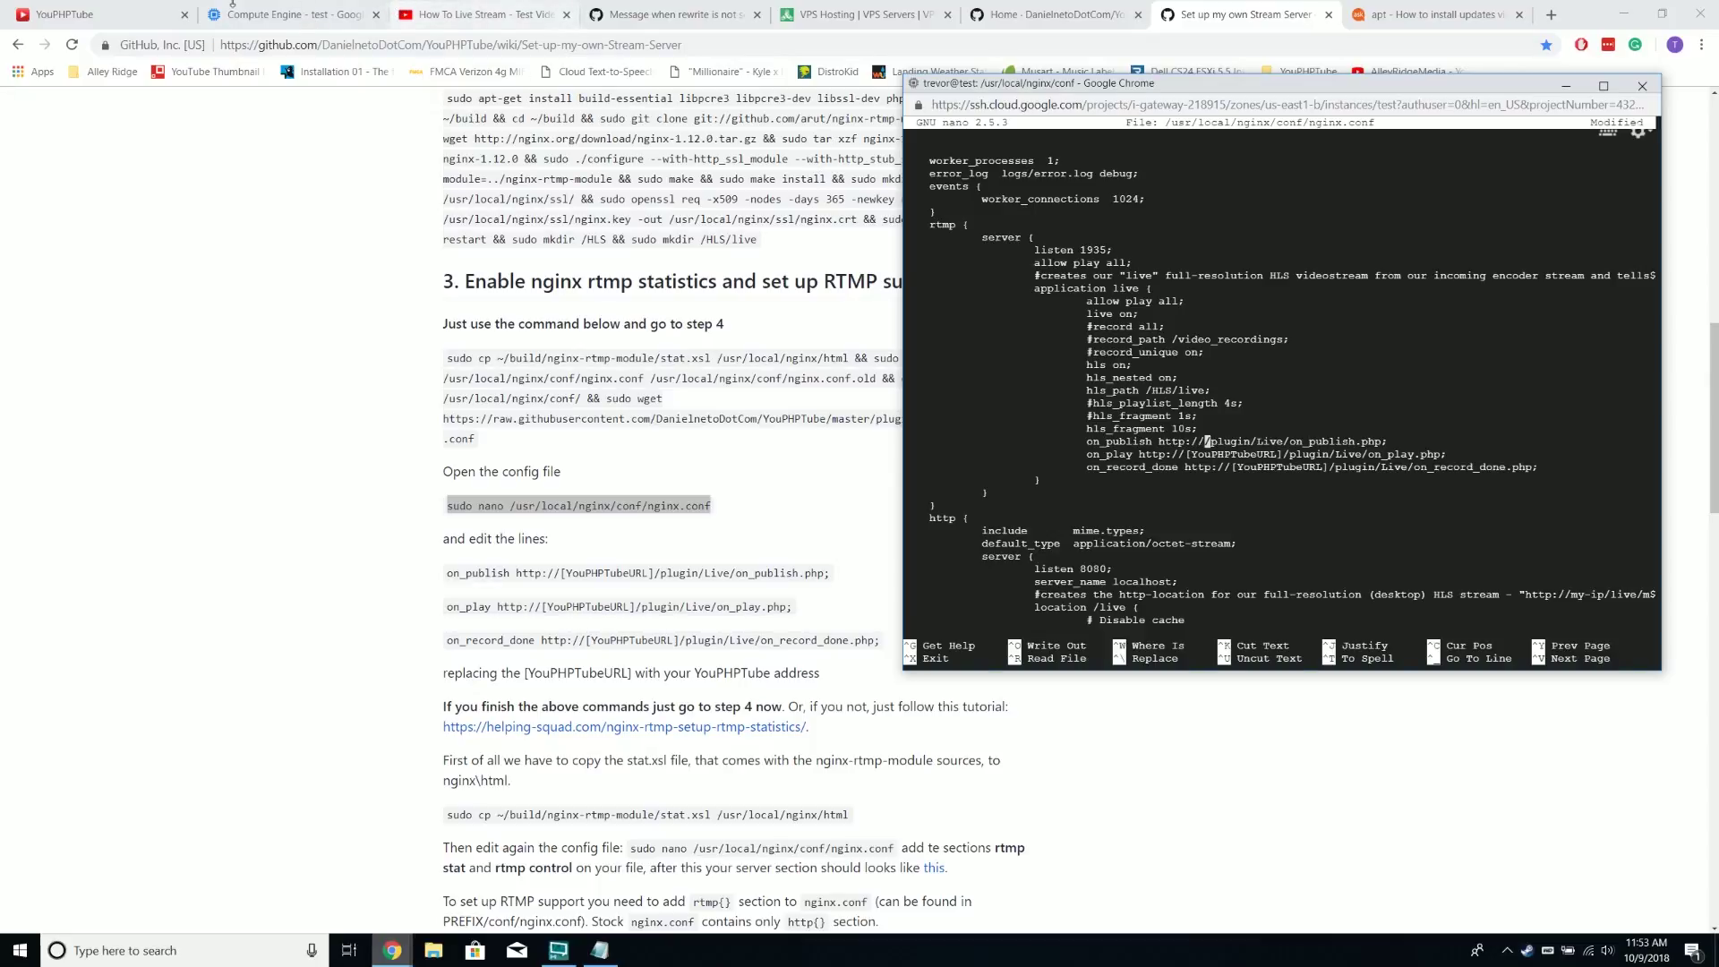
Copy the site address from the How To Live Stream tab and paste it into on_publish
left_click(108, 14)
left_click(488, 15)
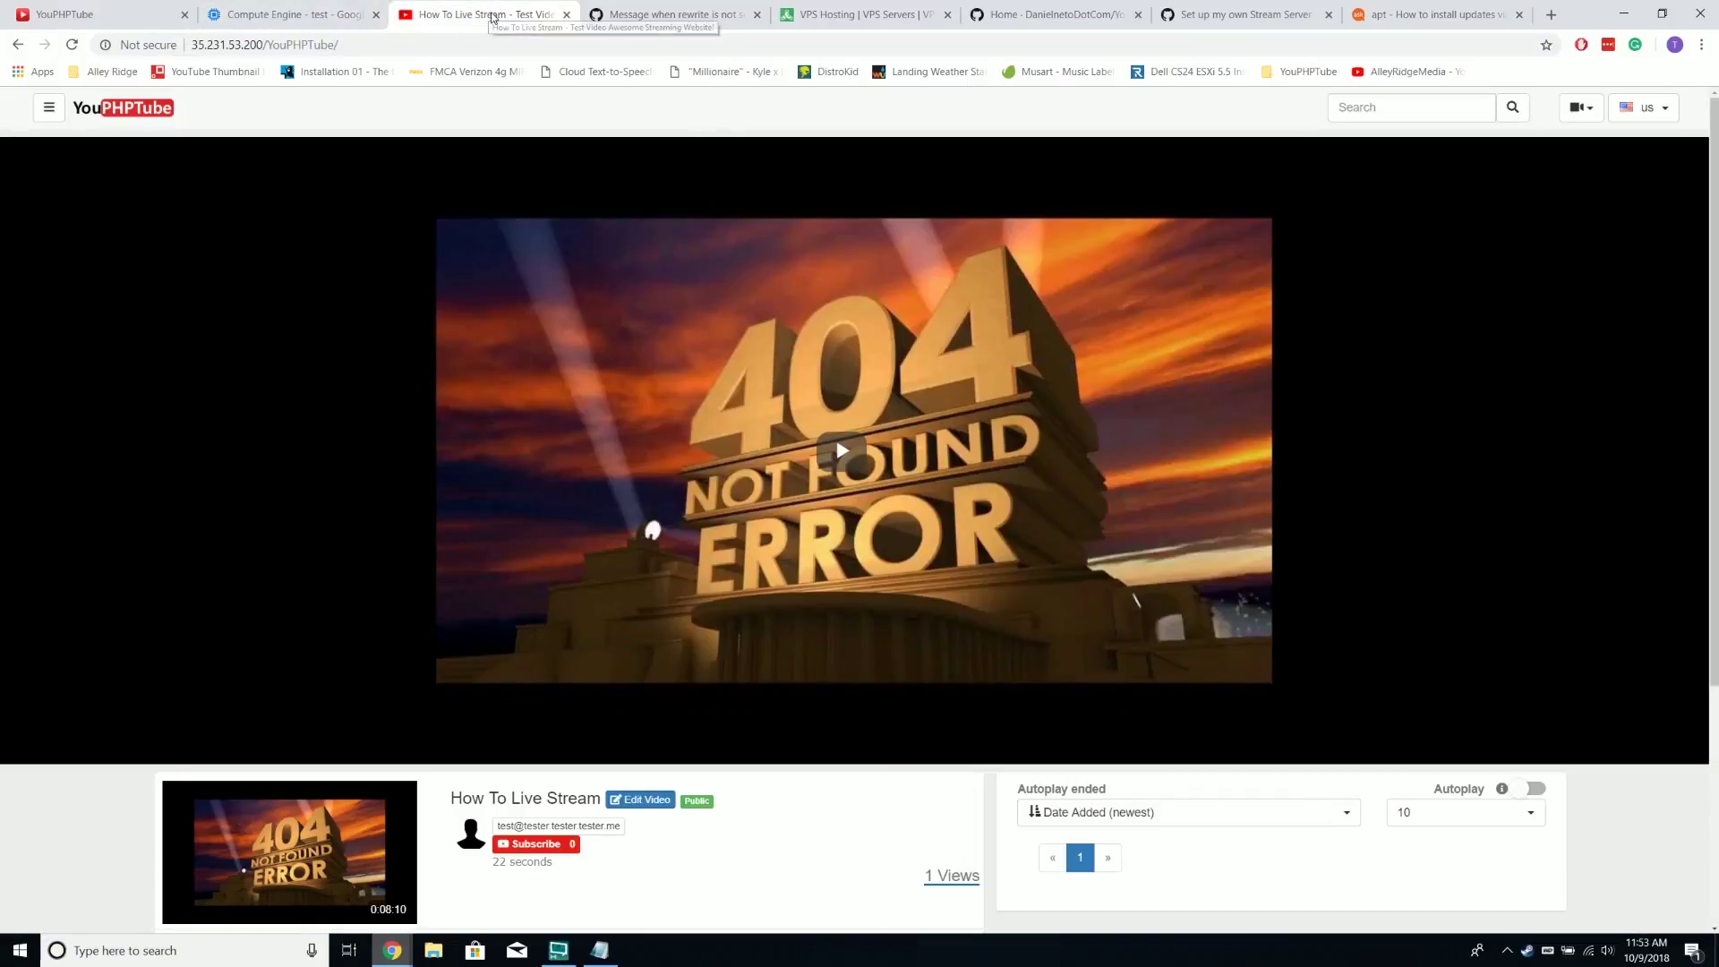
left_click(352, 46)
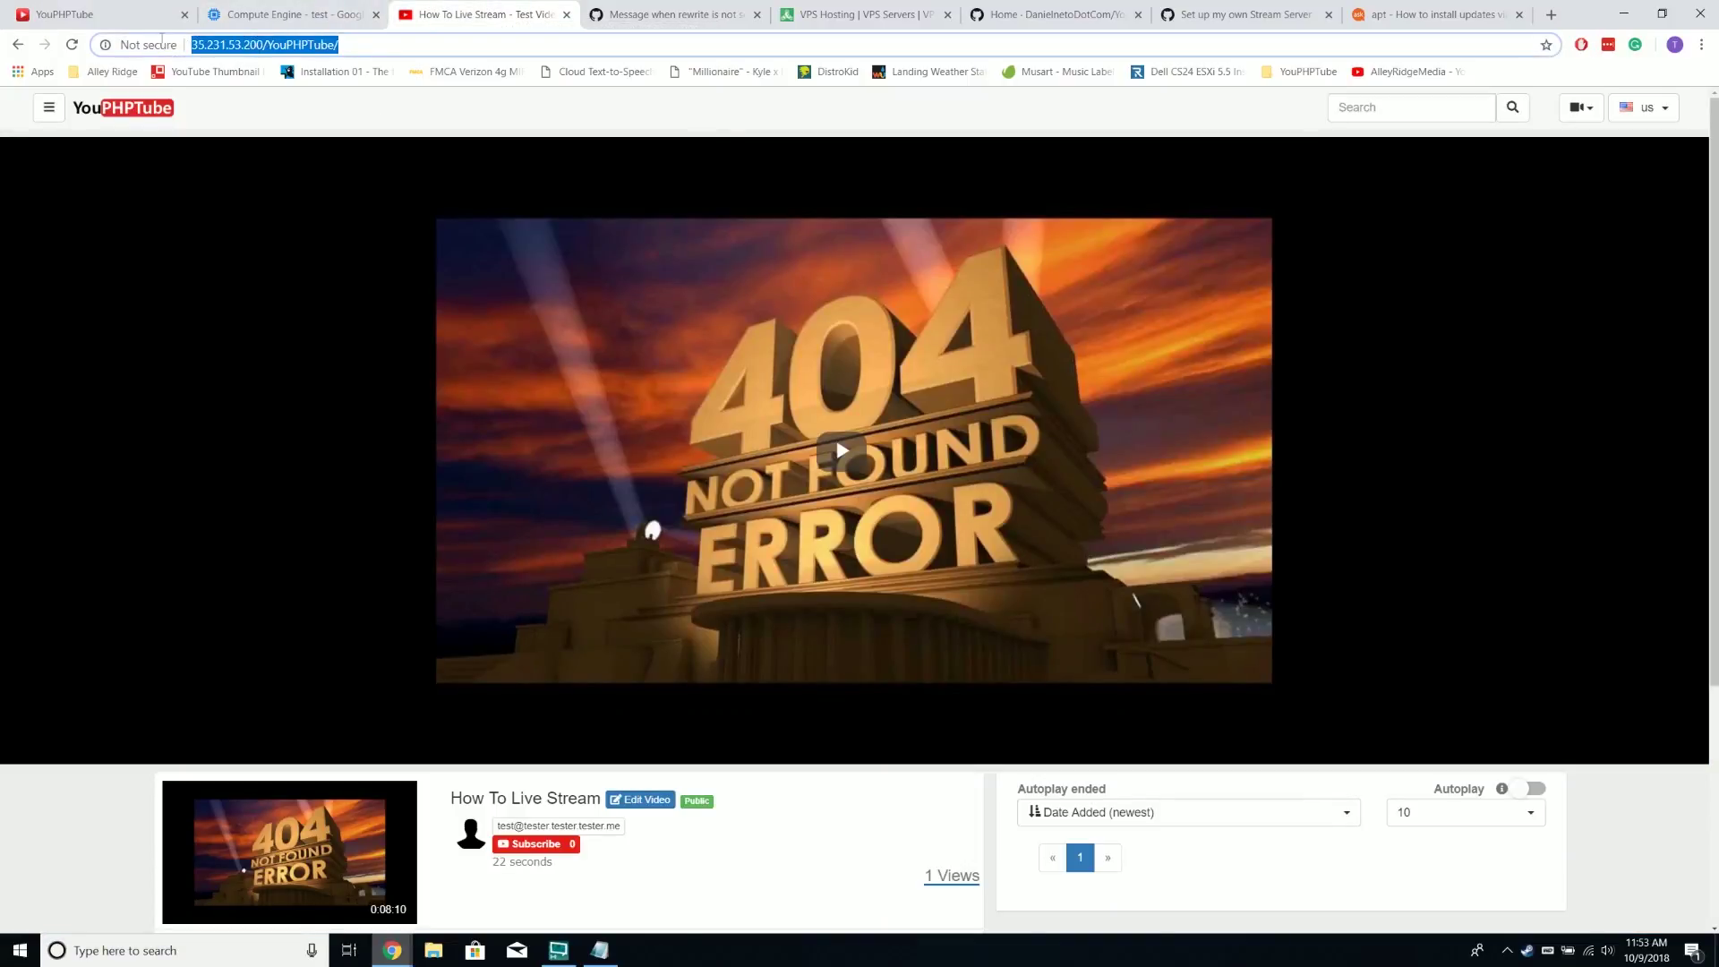
right_click(190, 41)
left_click(265, 123)
mouse_move(598, 947)
left_click(483, 863)
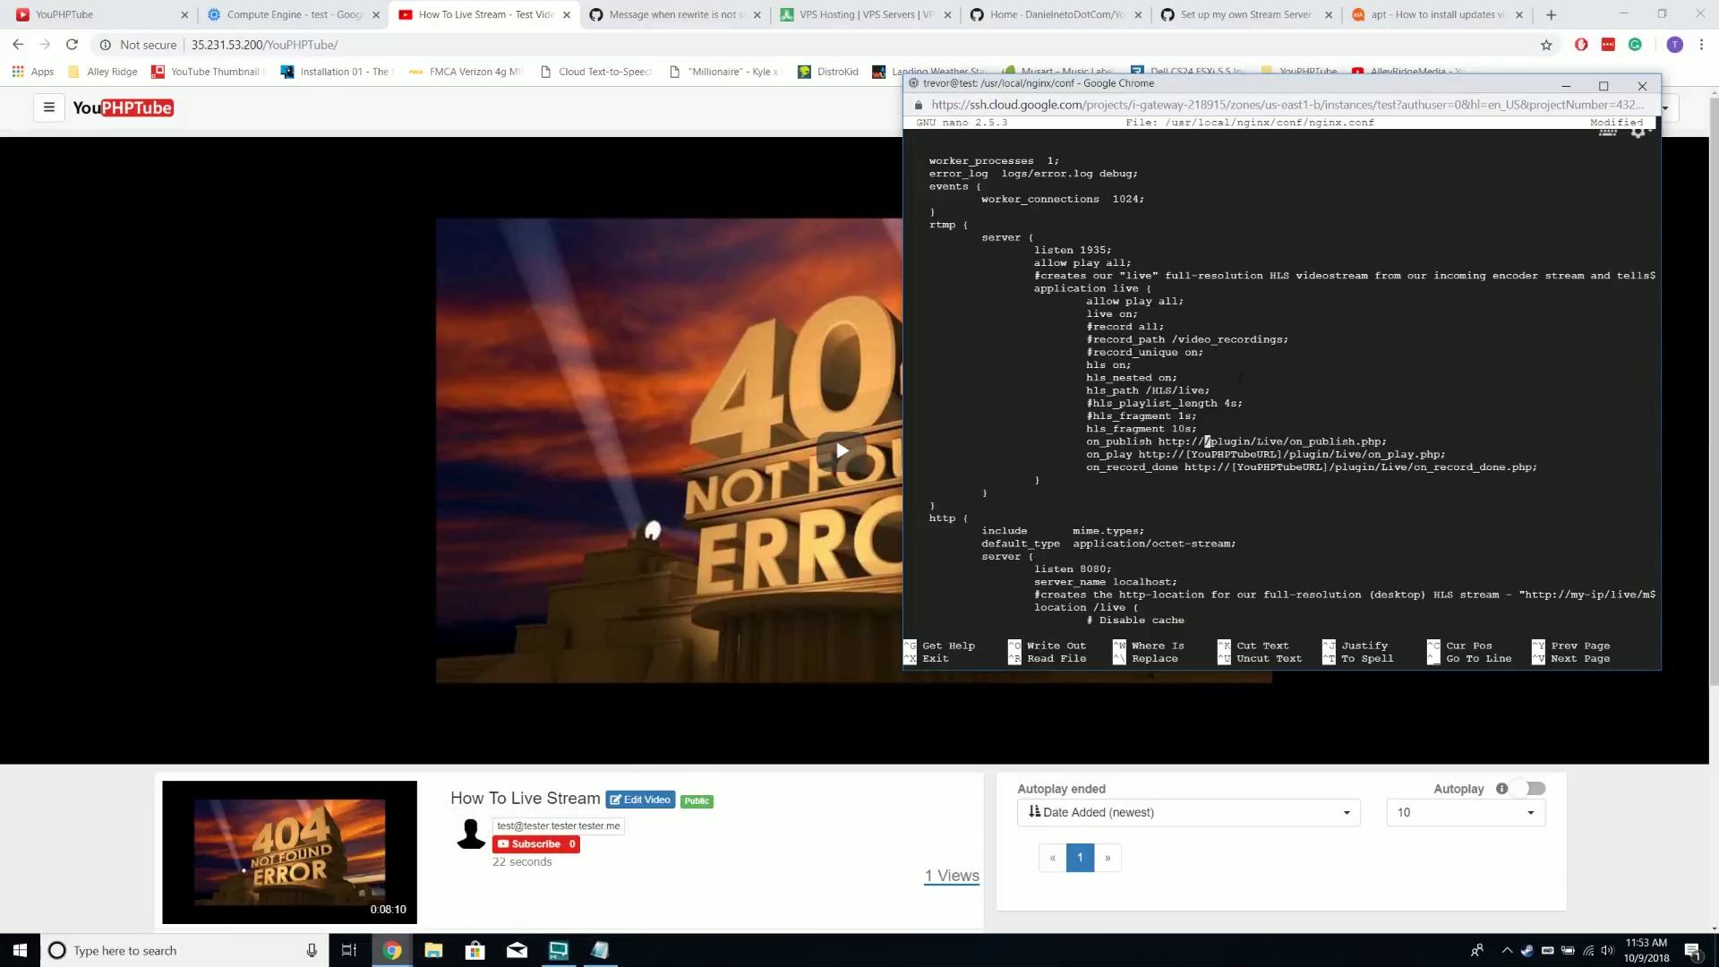
right_click(1178, 88)
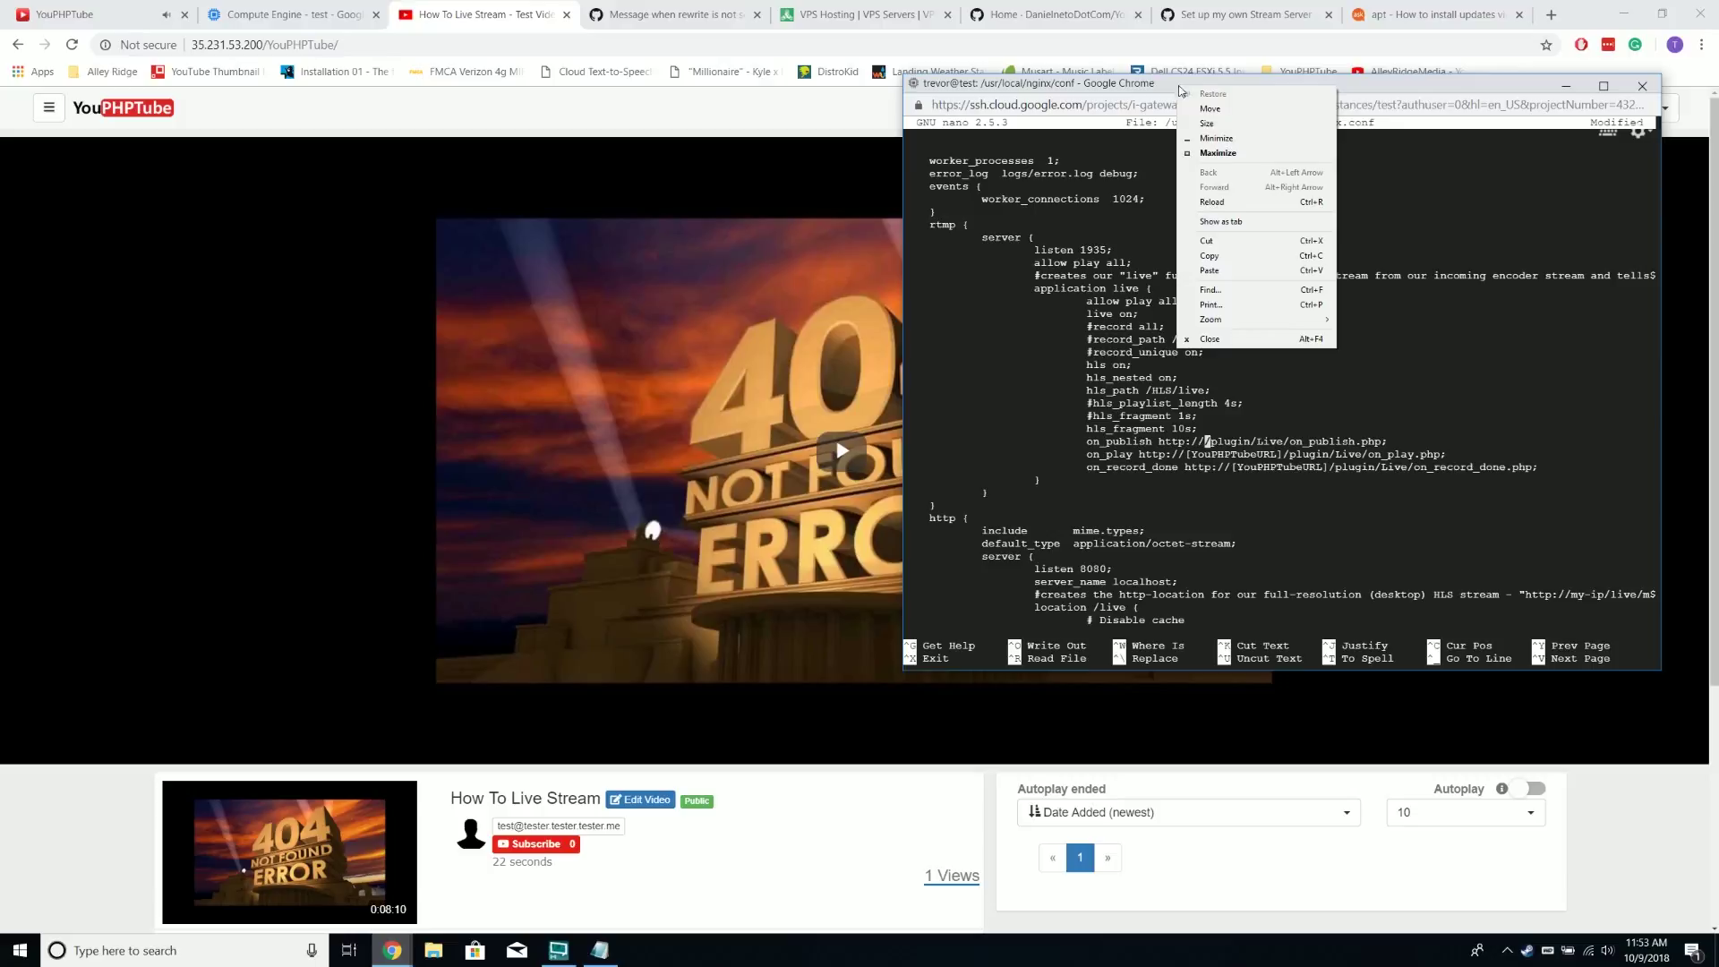
left_click(1280, 269)
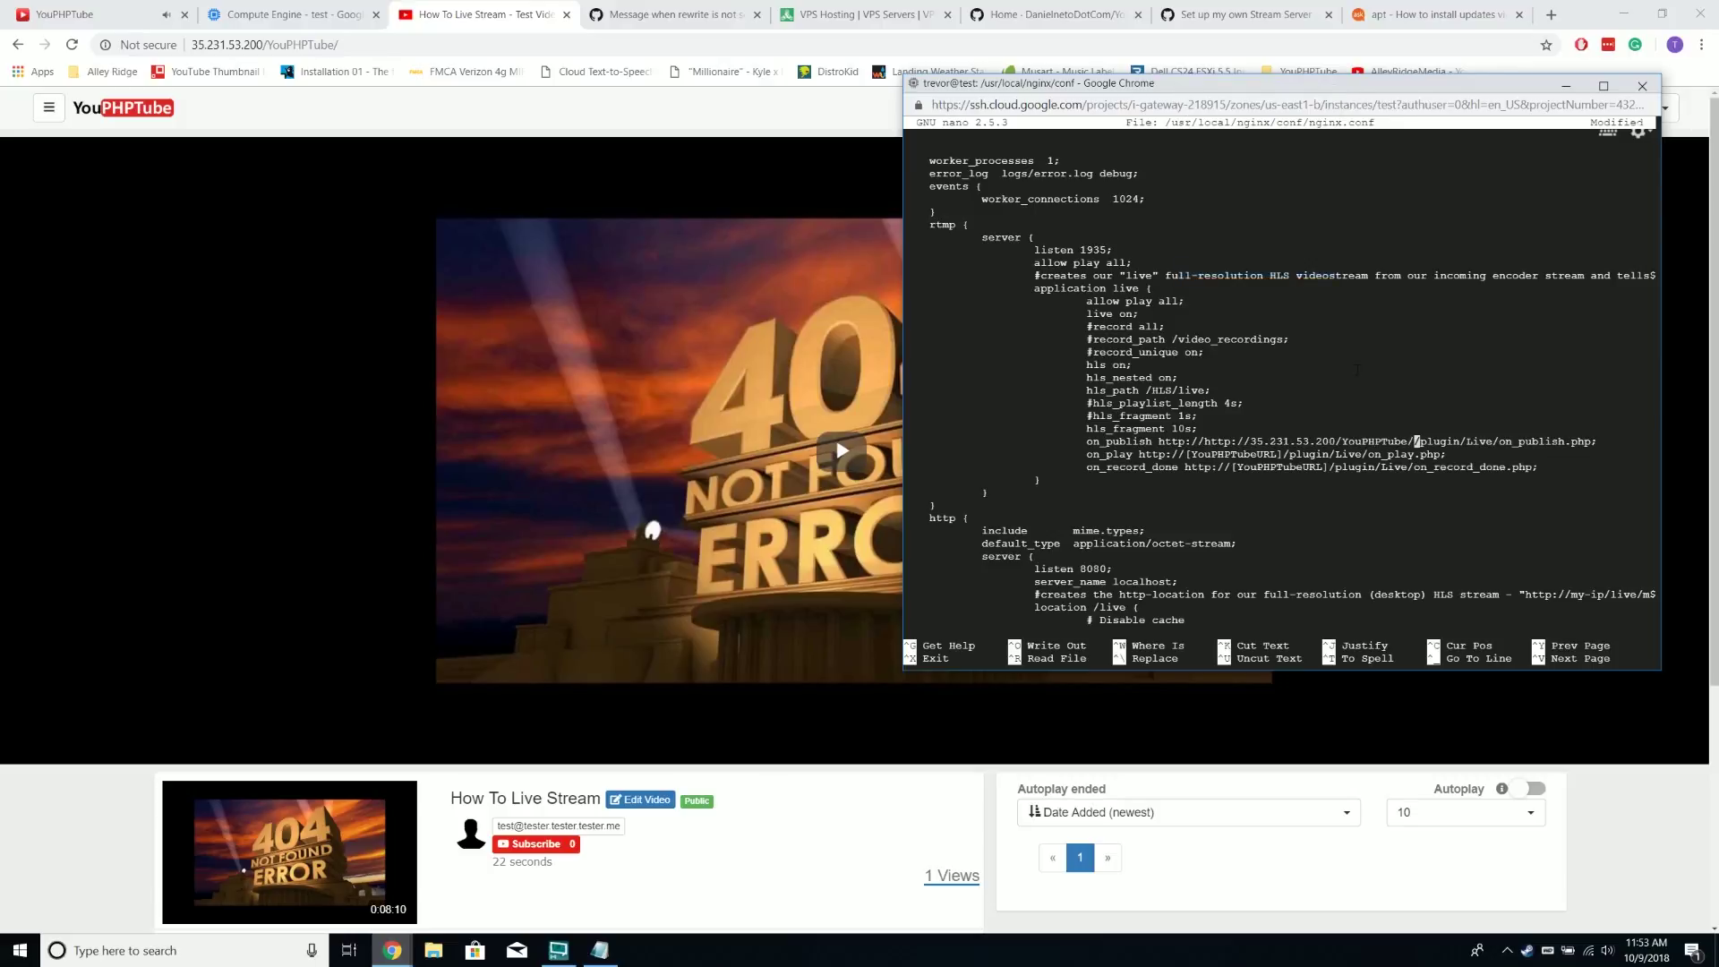
key("Left")
key("Left")
key("Left")
key("Left")
key("Left")
key("Left")
key("Left")
key("Left")
key("Left")
key("Left")
key("Left")
key("Left")
key("Left")
key("Left")
key("Left")
key("Left")
key("Left")
key("Left")
key("Right")
key("Right")
key("Right")
key("Right")
key("Right")
key("Right")
key("Right")
key("Right")
key("Right")
key("Right")
key("Right")
key("Right")
key("Right")
key("Right")
key("Right")
key("Right")
key("Right")
key("Right")
key("Delete")
key("Left")
key("Left")
key("Left")
key("Left")
key("Left")
key("Left")
key("Left")
key("Left")
key("Left")
key("Left")
key("Left")
key("Left")
key("Left")
key("Left")
key("Left")
key("Left")
key("Left")
key("Left")
key("Left")
key("Left")
key("Right")
key("BackSpace")
key("BackSpace")
key("BackSpace")
key("BackSpace")
key("BackSpace")
key("BackSpace")
key("BackSpace")
key("BackSpace")
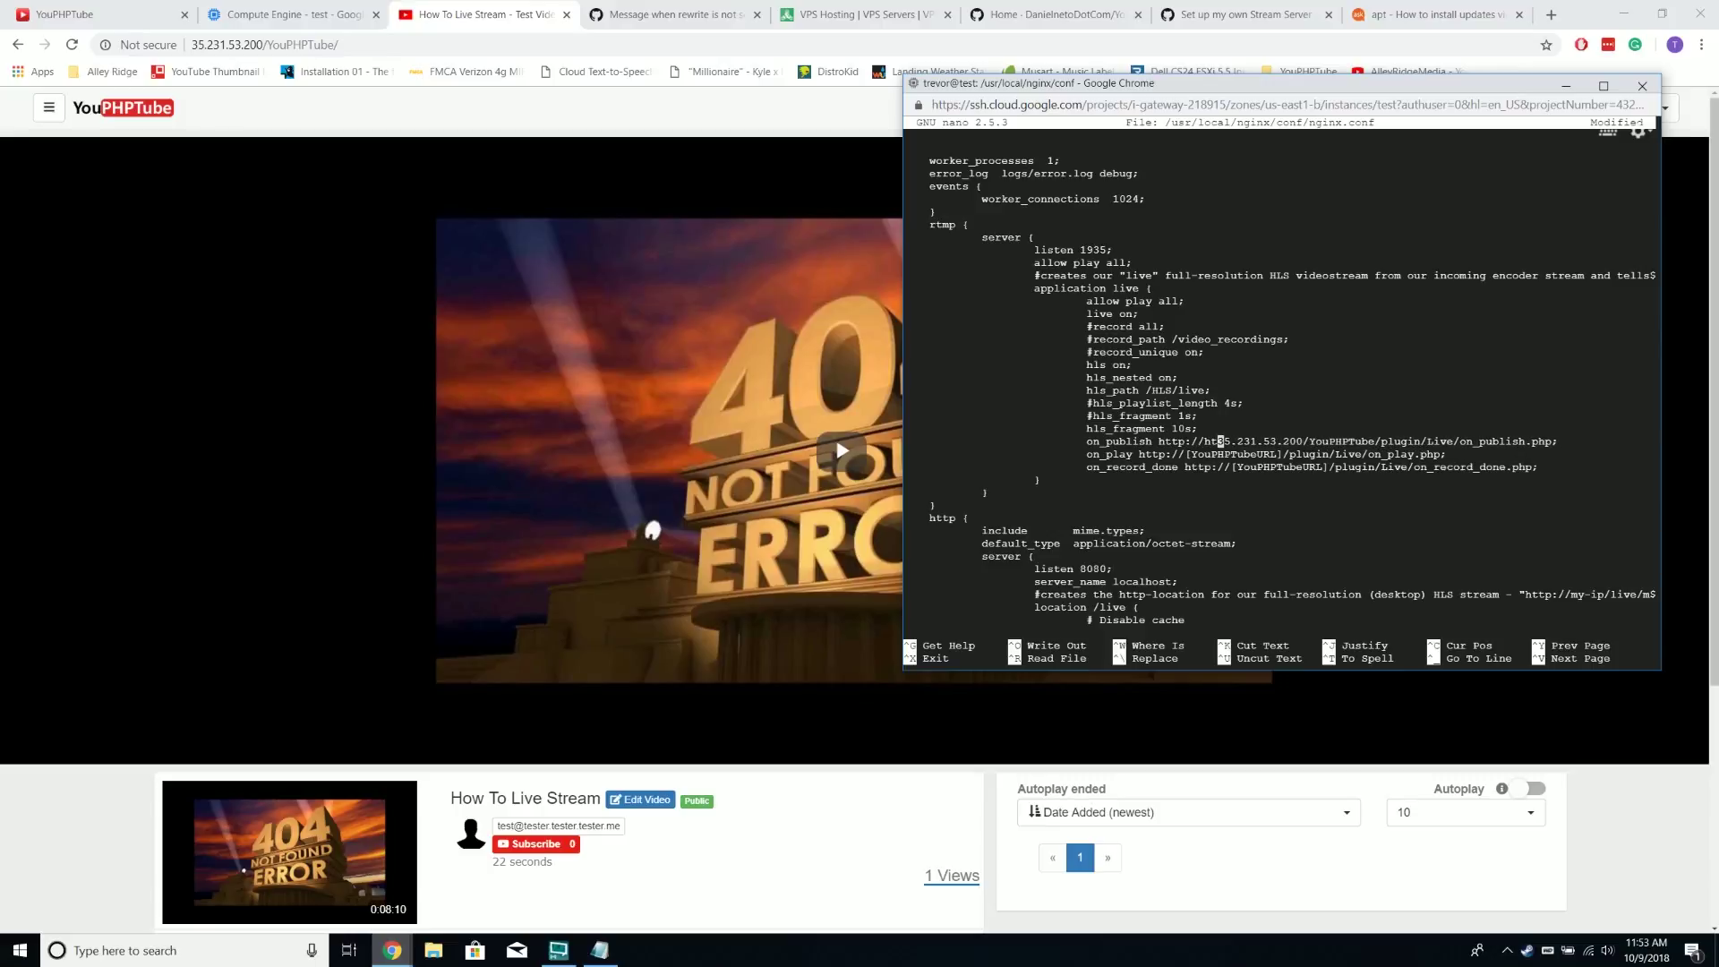
type("/")
key("Right")
key("Right")
key("Right")
key("Right")
key("Right")
key("Right")
key("Right")
key("Right")
key("Right")
key("Right")
key("Right")
key("Right")
key("Right")
key("Right")
key("Right")
key("Right")
key("Right")
key("Right")
key("Right")
key("Right")
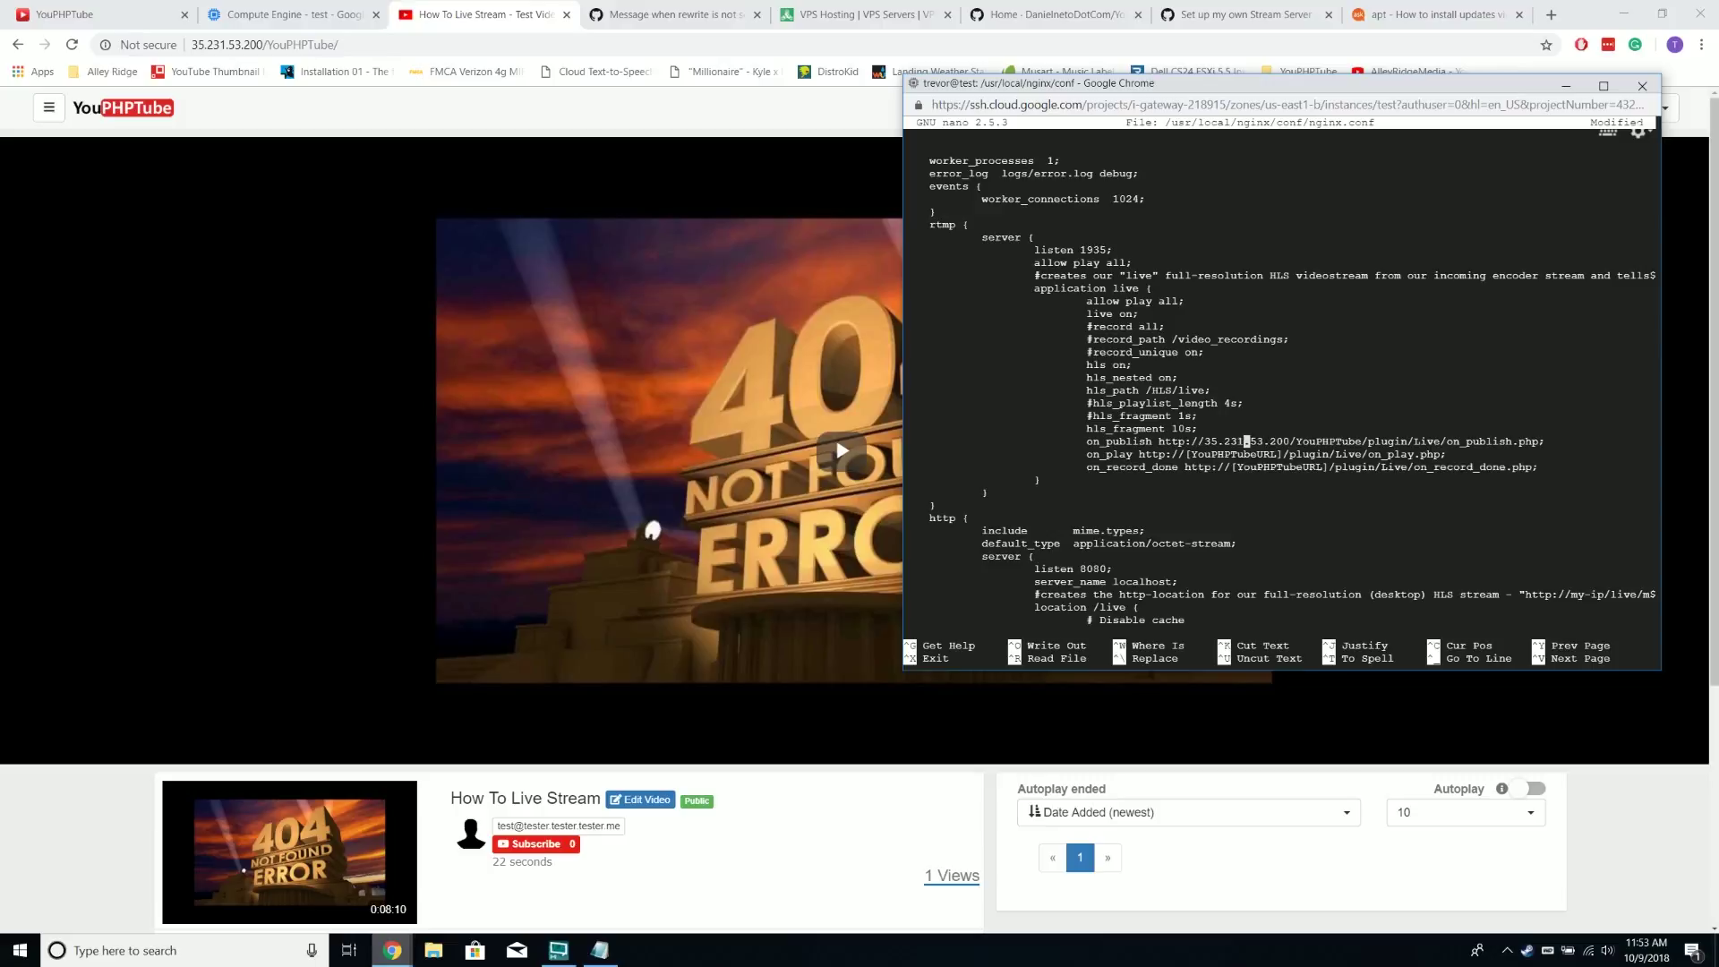
key("Left")
key("Left")
key("Left")
key("Left")
key("Left")
key("Left")
key("Left")
key("Left")
key("Left")
key("Left")
key("Left")
key("Left")
key("Left")
key("Left")
key("Left")
key("Left")
key("Left")
key("Left")
key("Left")
key("Left")
key("Right")
key("Right")
key("Right")
key("Right")
key("Right")
key("Right")
key("Right")
key("Right")
key("Right")
key("Right")
key("Right")
key("Right")
key("Right")
key("Right")
key("Right")
key("Right")
key("Right")
key("Right")
key("Right")
key("Right")
key("Left")
key("Left")
key("Left")
key("Left")
key("Left")
key("Left")
Replace the placeholder on the on_play and on_record_done lines with 35.231.53.200/YouPHPTube
key("Right")
key("Right")
key("Right")
key("Right")
key("Right")
key("Right")
key("Right")
key("Right")
key("Right")
key("Right")
key("Right")
key("Right")
key("Right")
key("Right")
key("Down")
key("Left")
key("Left")
key("Left")
key("Left")
key("Left")
key("Left")
key("Left")
key("Left")
key("Left")
key("Left")
key("Left")
key("Left")
key("Left")
key("Left")
key("BackSpace")
key("BackSpace")
key("BackSpace")
key("BackSpace")
key("BackSpace")
key("BackSpace")
key("BackSpace")
key("BackSpace")
key("BackSpace")
key("BackSpace")
key("BackSpace")
key("BackSpace")
key("BackSpace")
key("BackSpace")
key("BackSpace")
type("3")
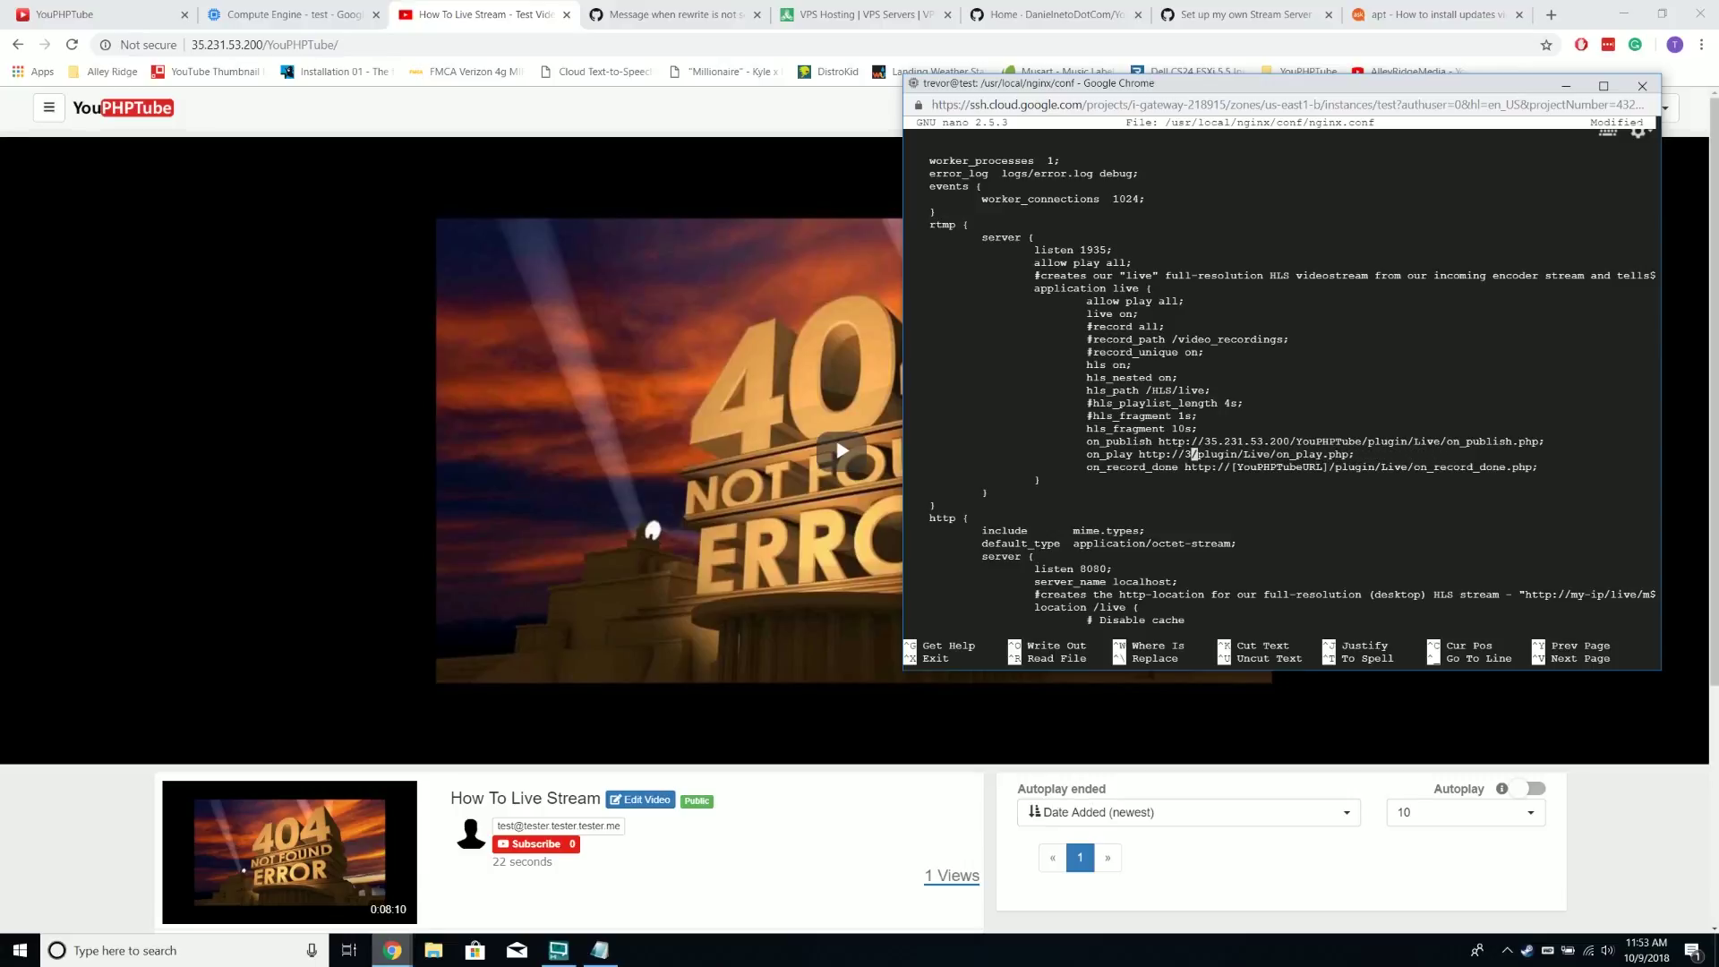
type("5.")
type("23")
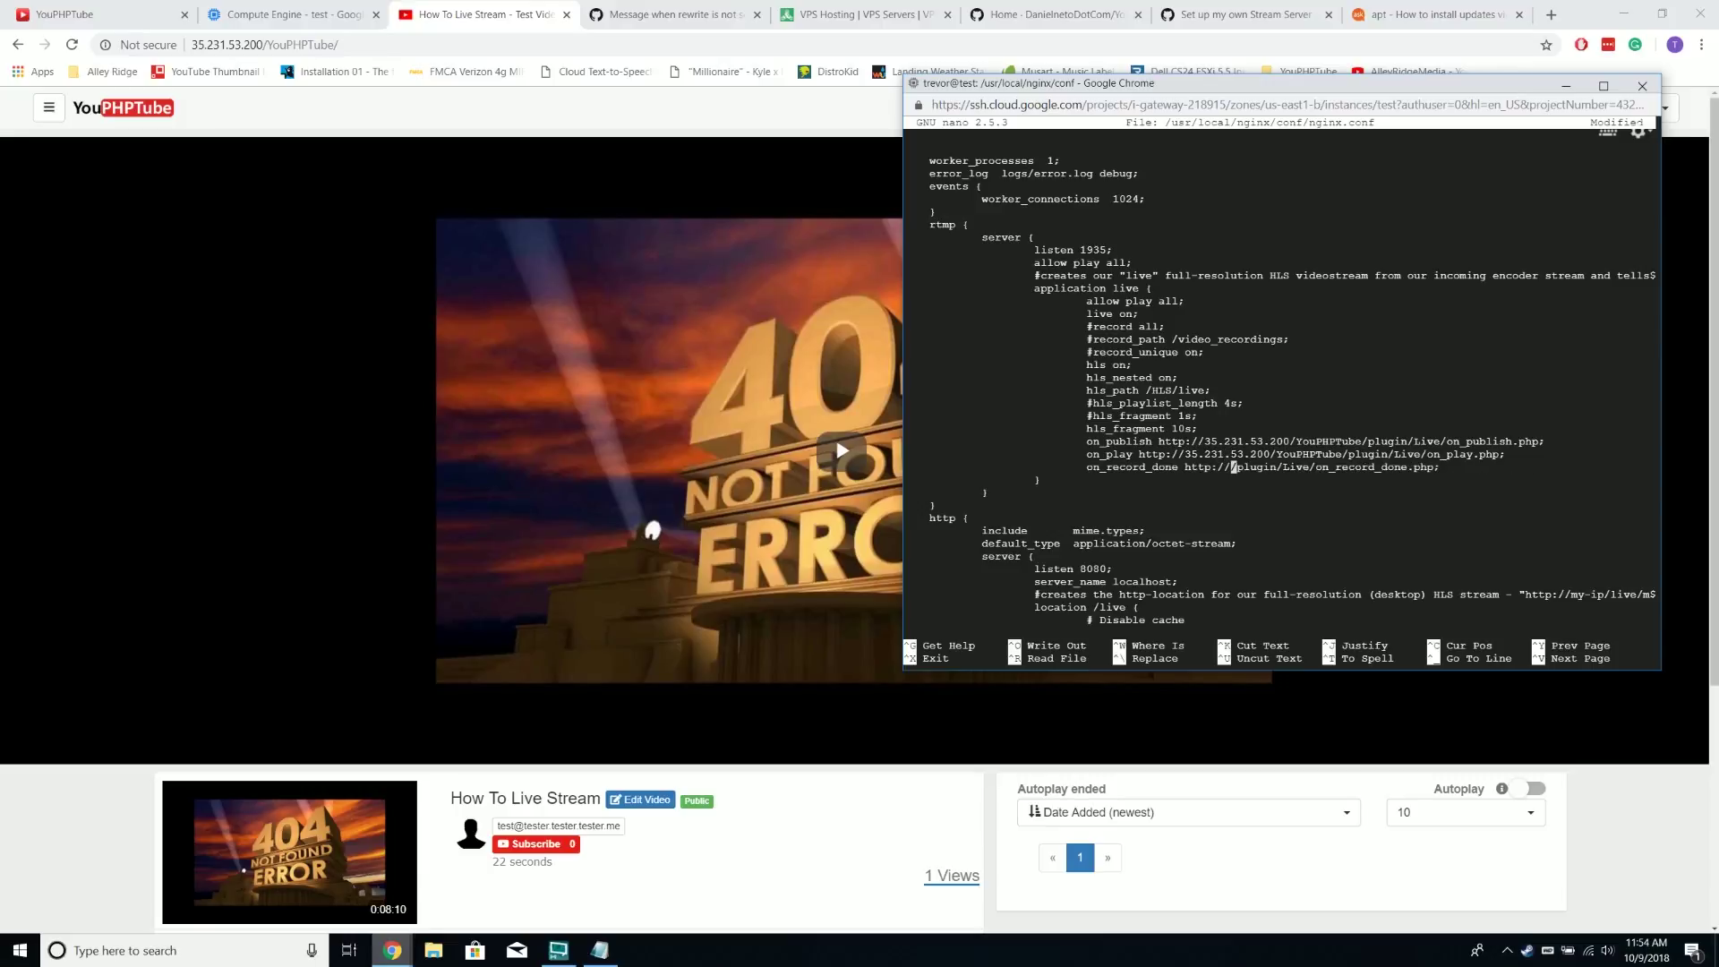
type("2")
type("5")
type(".")
key("ctrl+v")
key("Right")
key("Right")
key("Right")
key("Right")
key("Right")
key("Right")
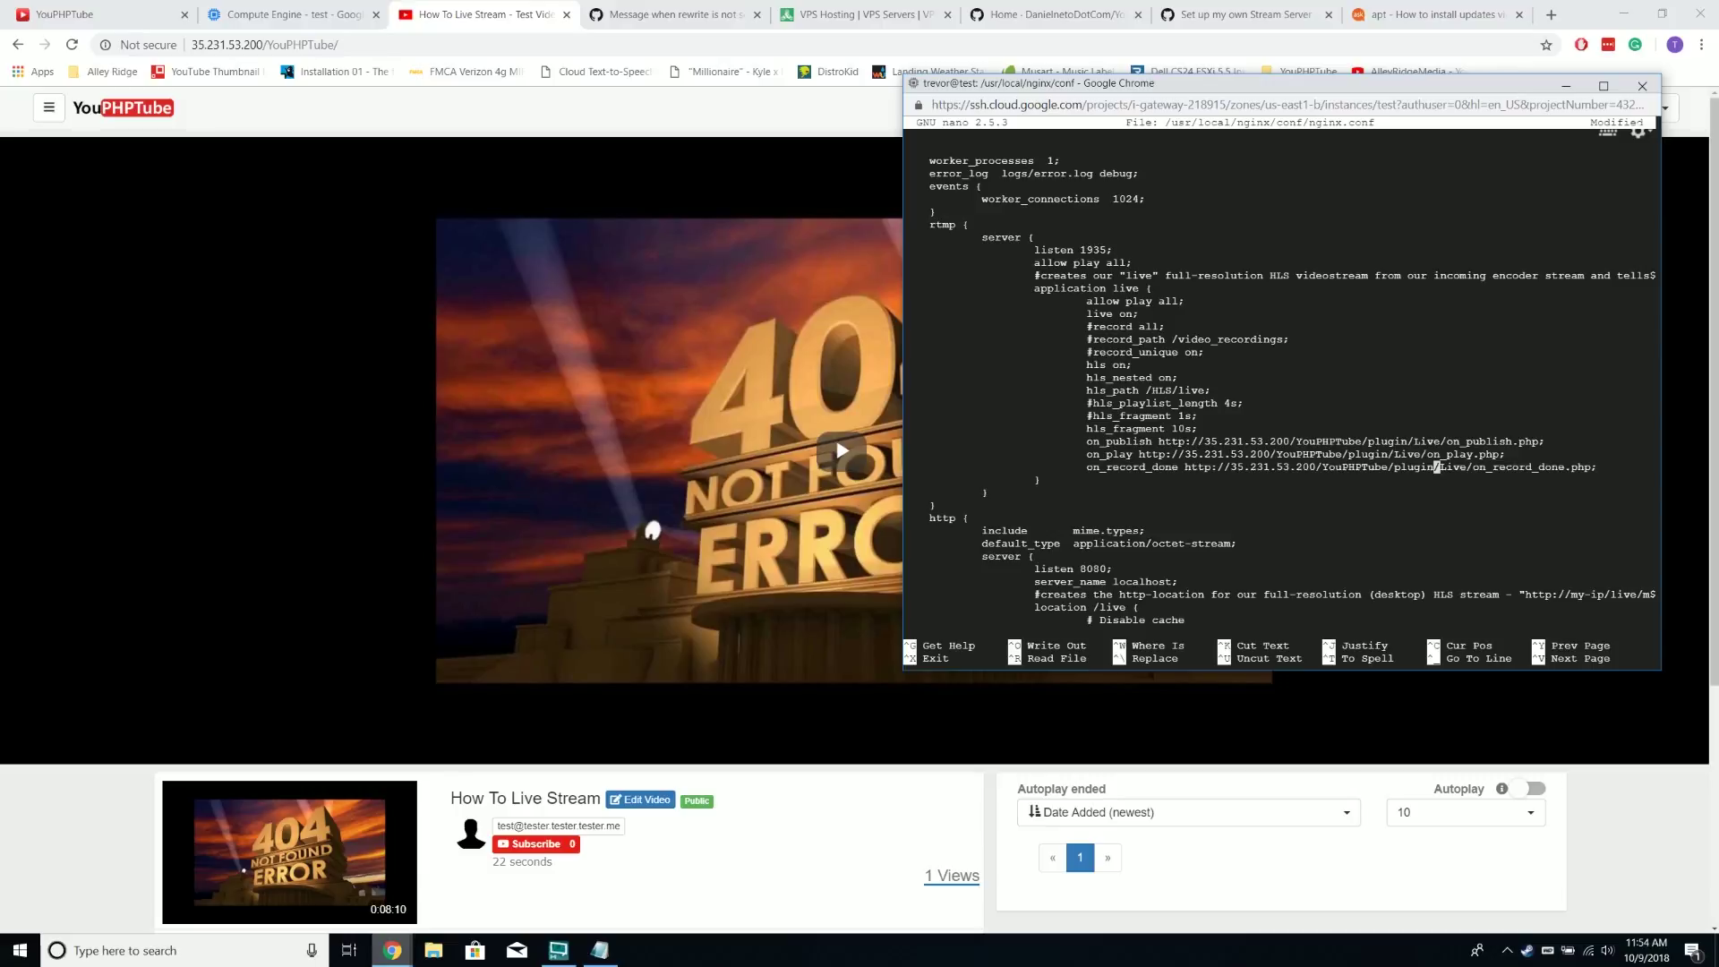
Save nginx.conf with Ctrl+O and exit nano
left_click(1080, 13)
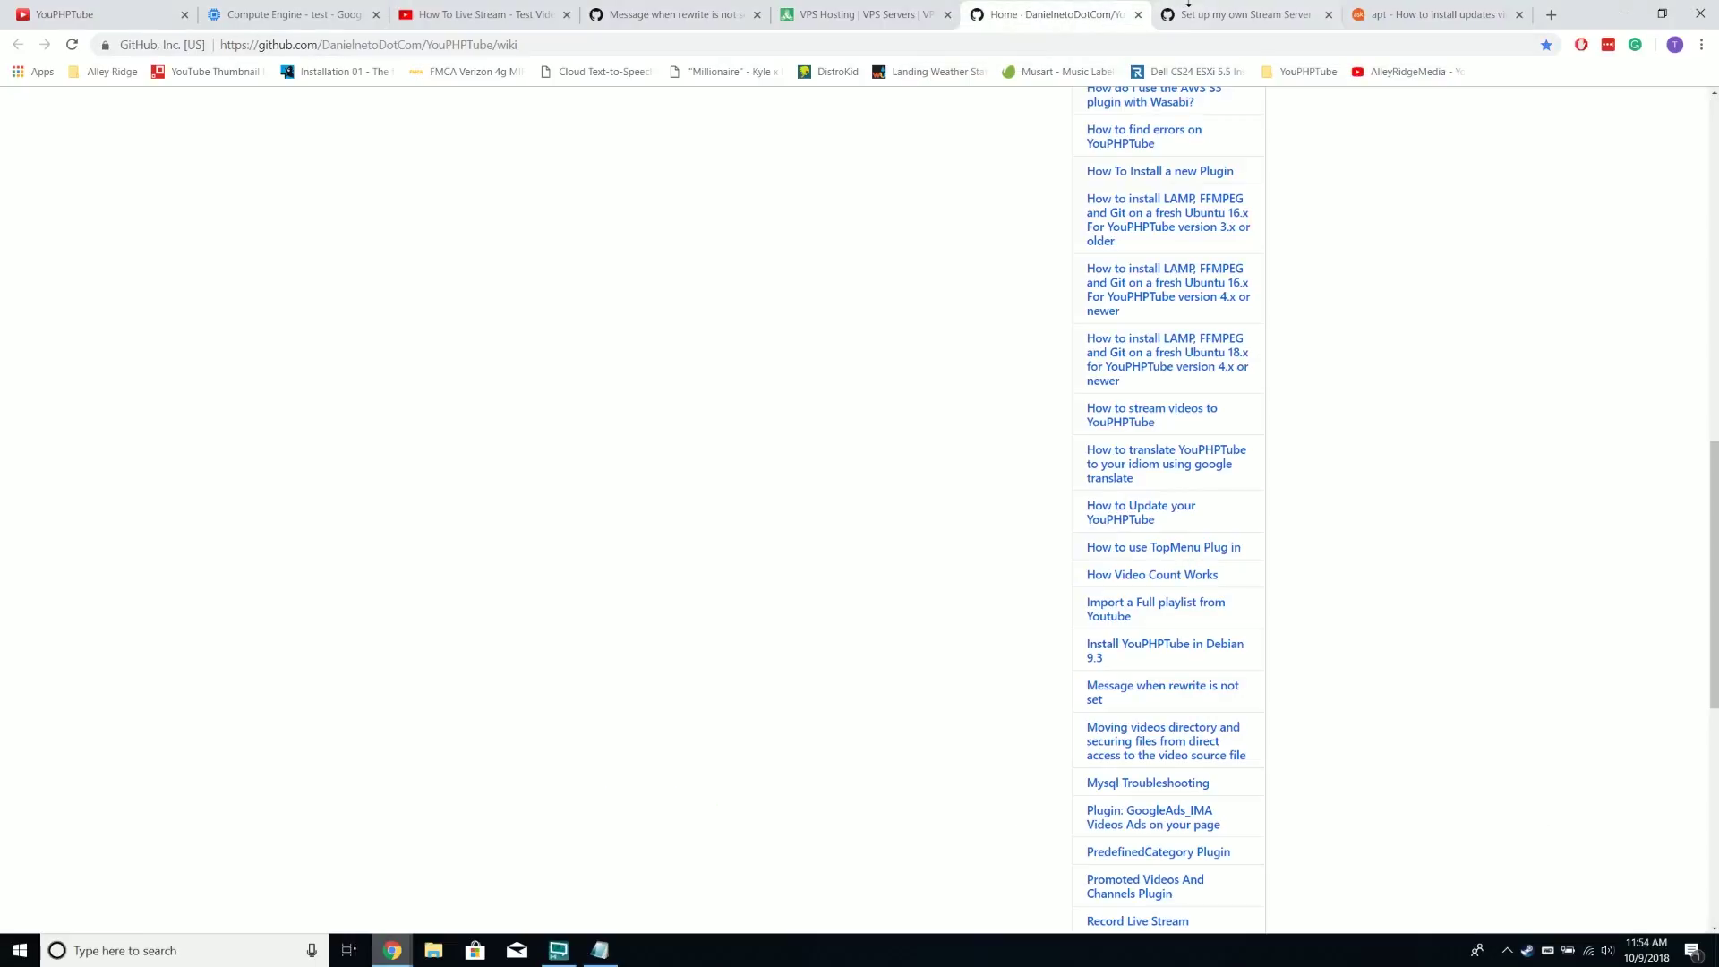
left_click(1245, 14)
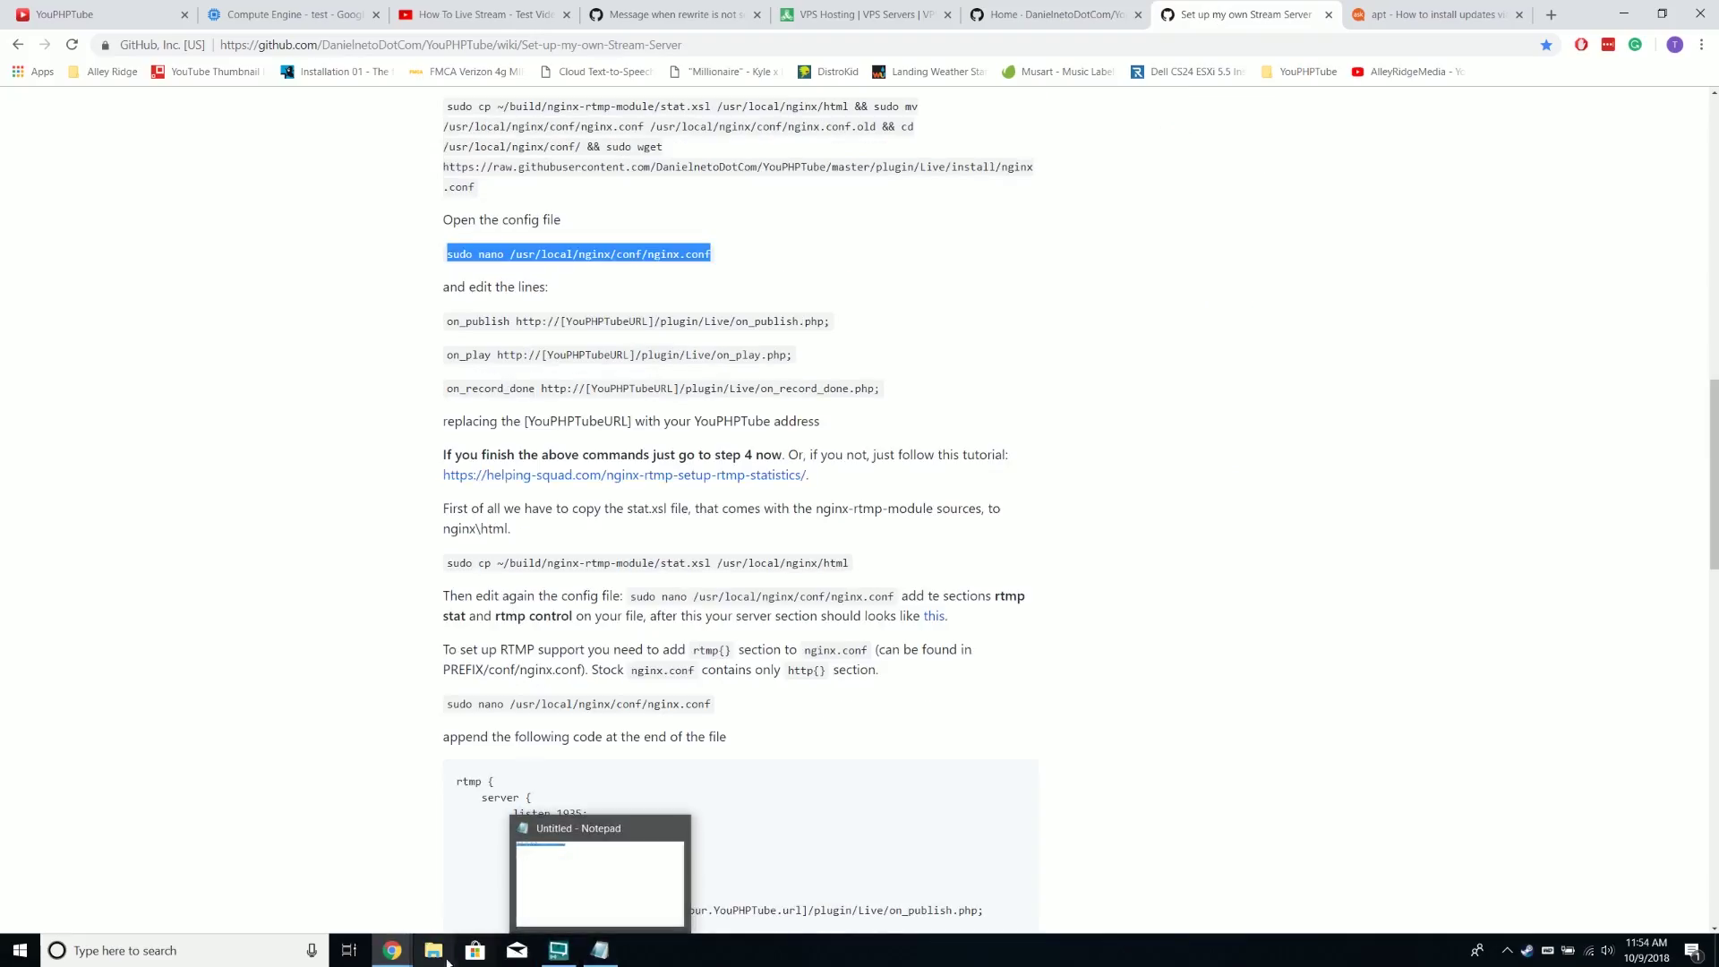
left_click(475, 882)
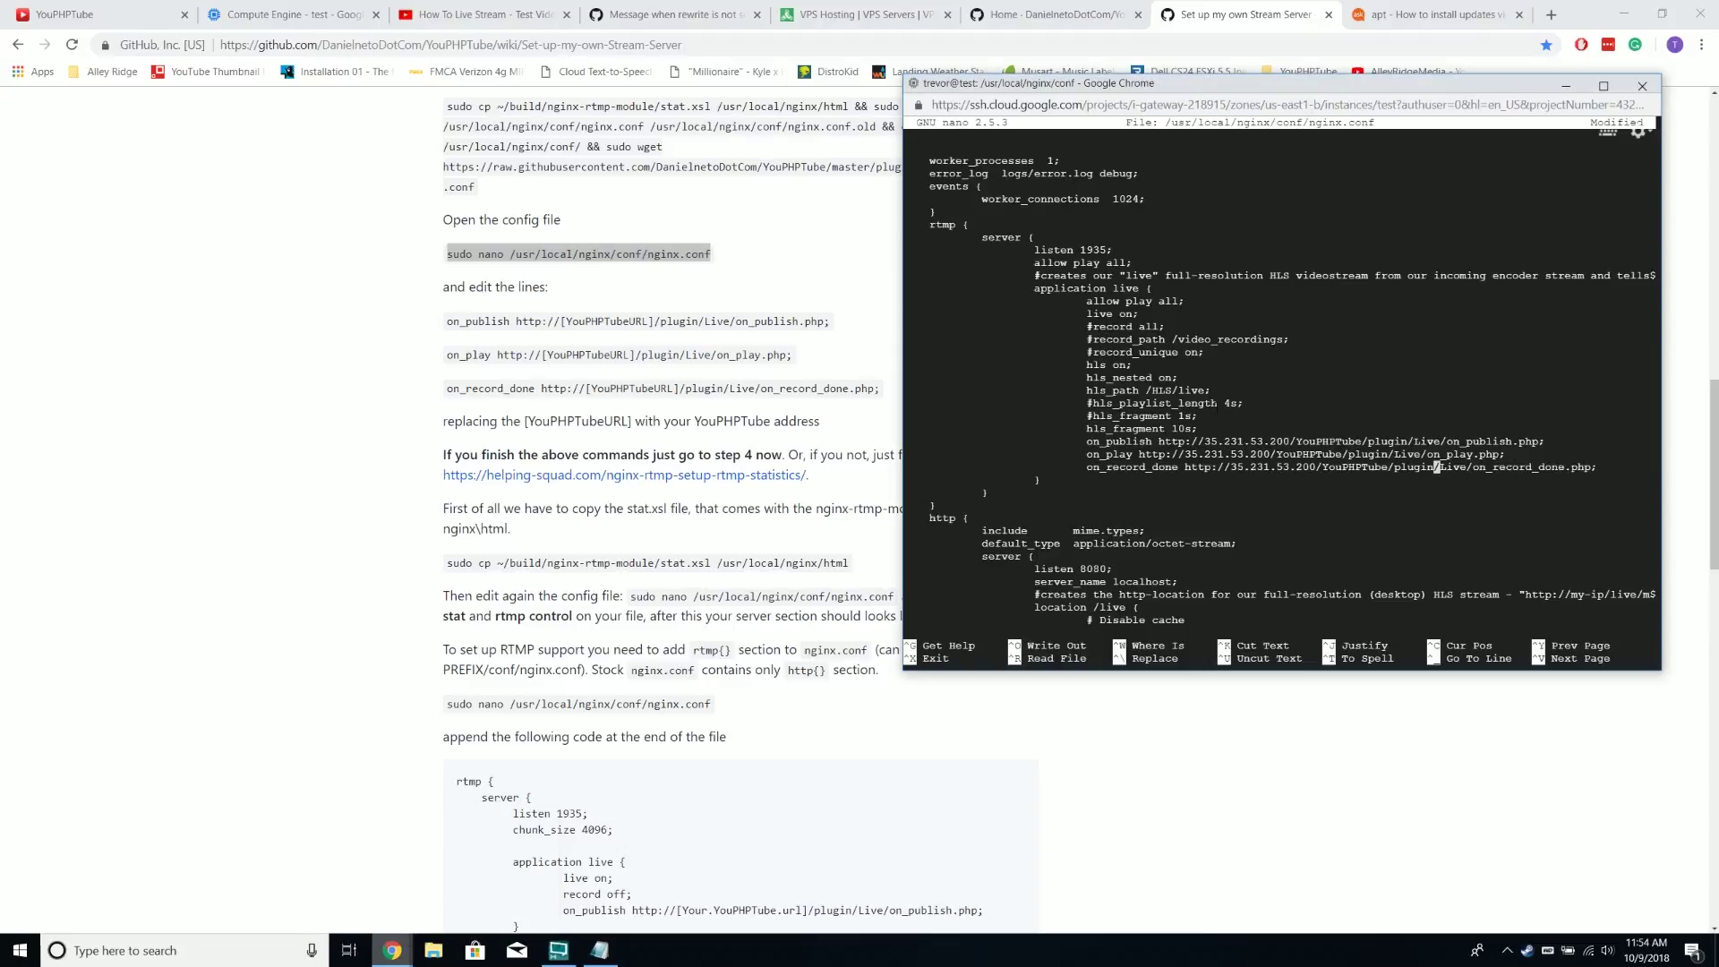
key("ctrl+o")
key("Return")
key("ctrl+x")
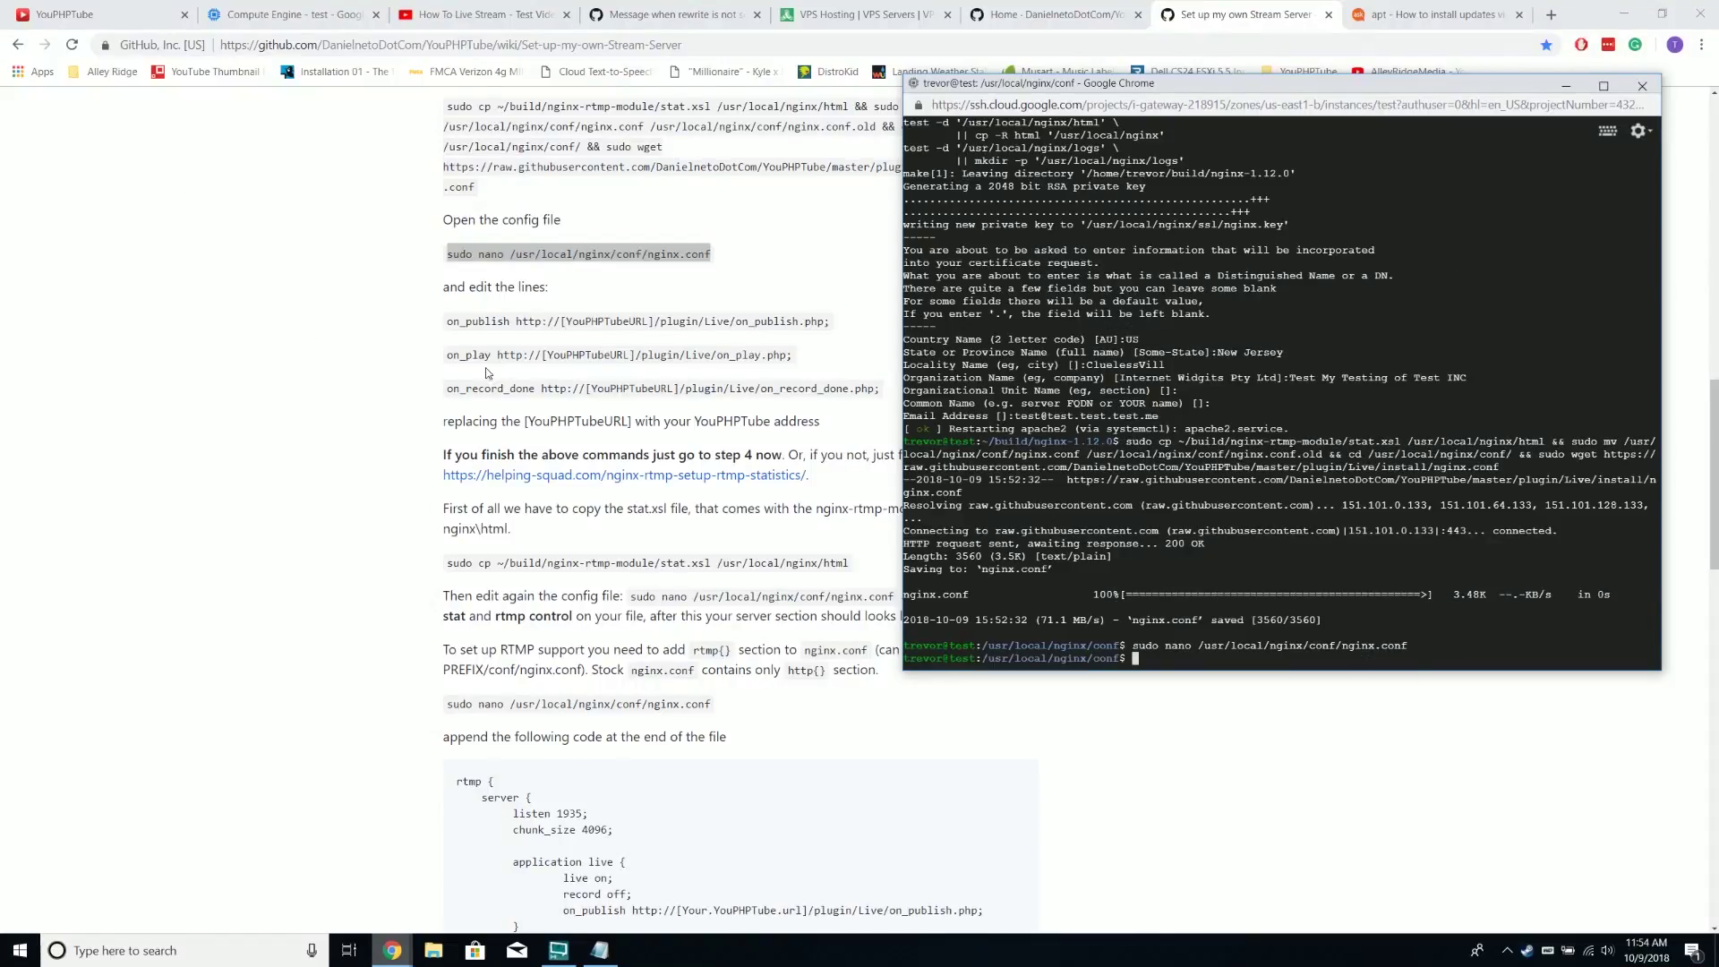
scroll(518, 369, "down", 1)
Highlight the wiki sentence about skipping to step 4 and scroll down the guide
left_click(446, 372)
left_click_drag(446, 372, 960, 371)
scroll(778, 429, "down", 4)
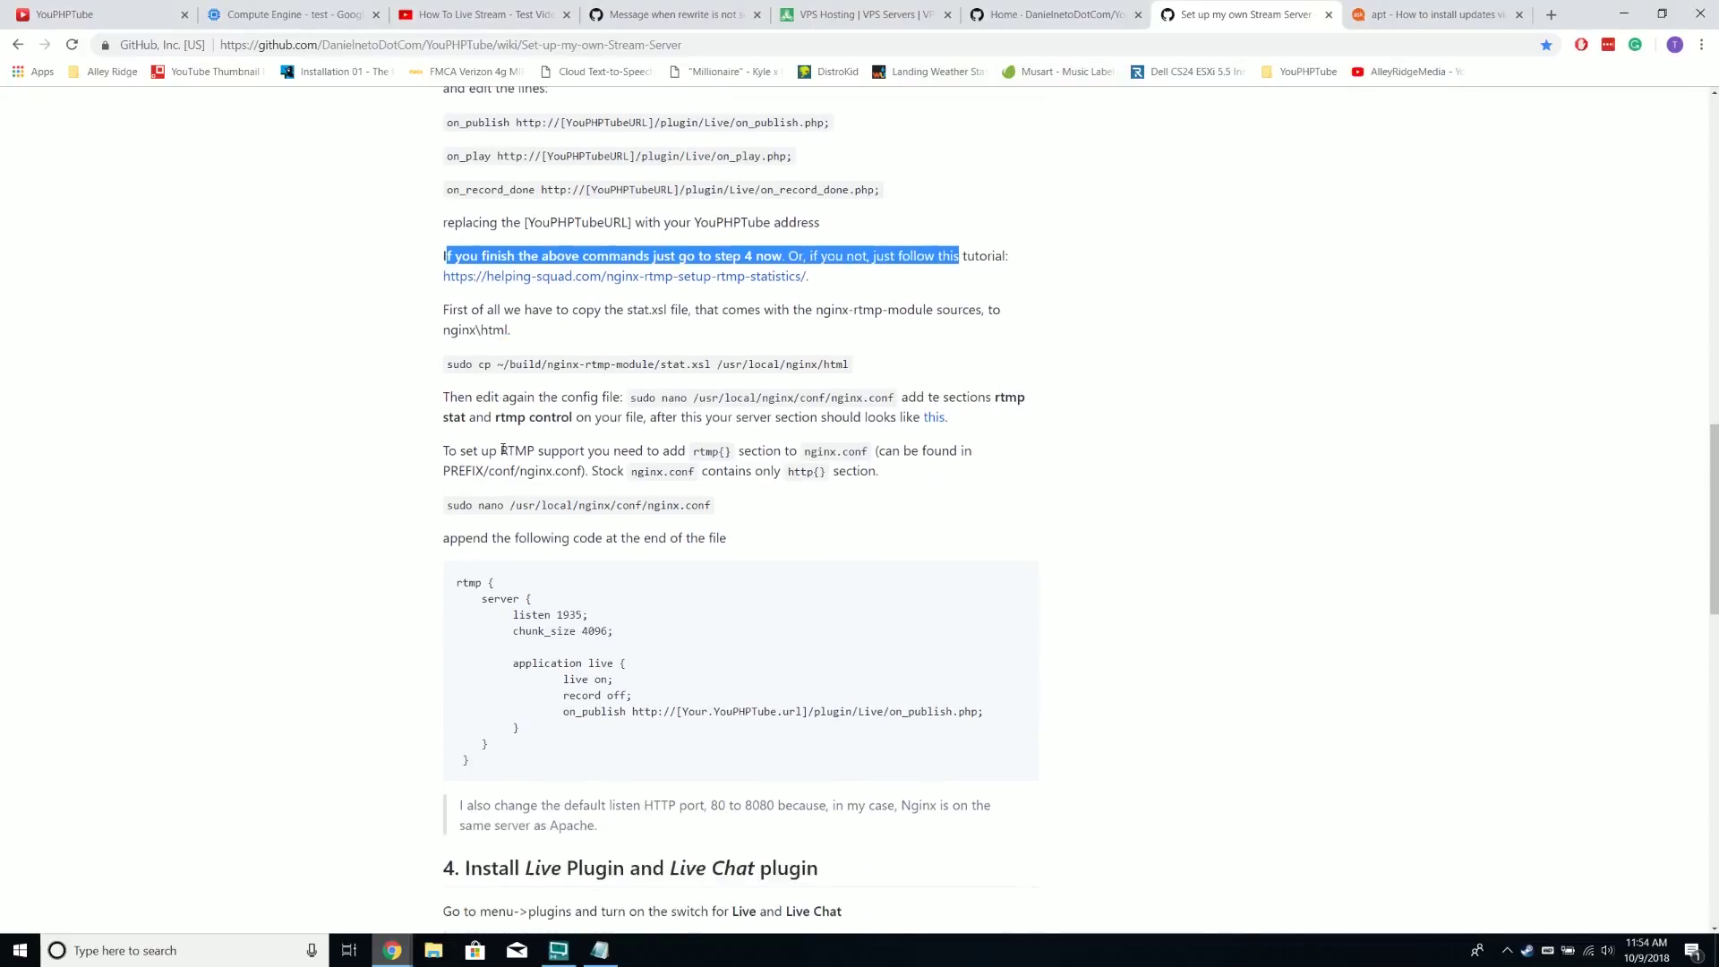
scroll(504, 447, "down", 5)
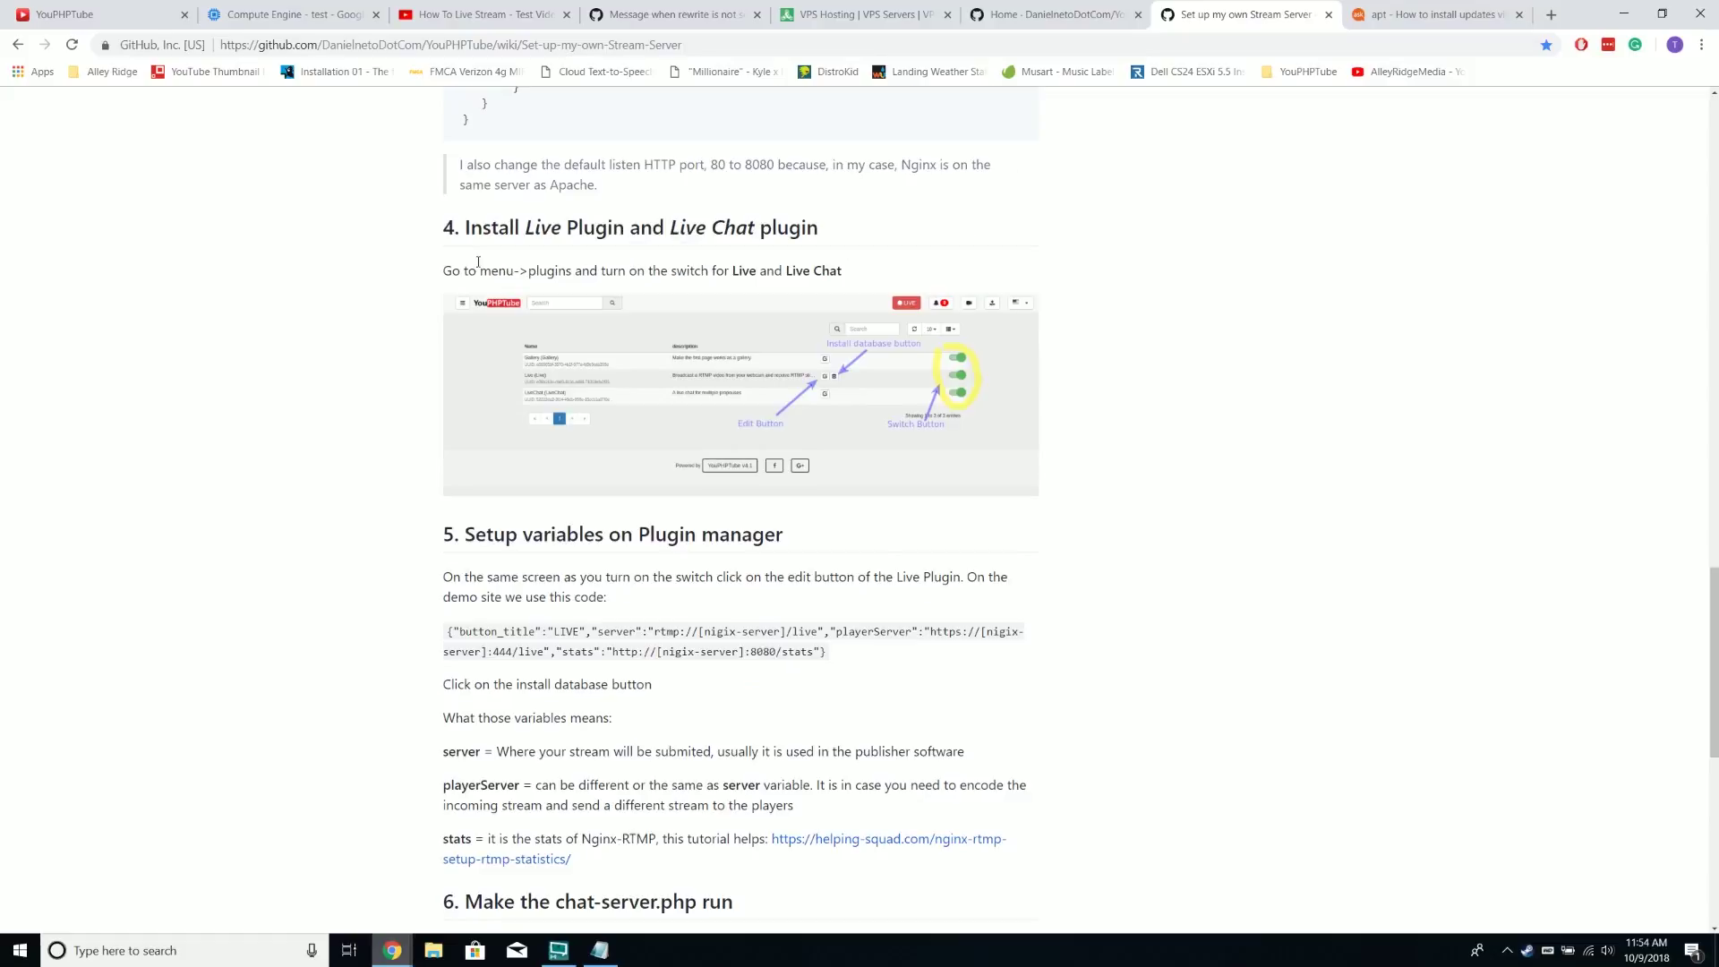
On the Plugins admin page, install the Live and LiveChat tables and switch both plugins on
left_click(484, 18)
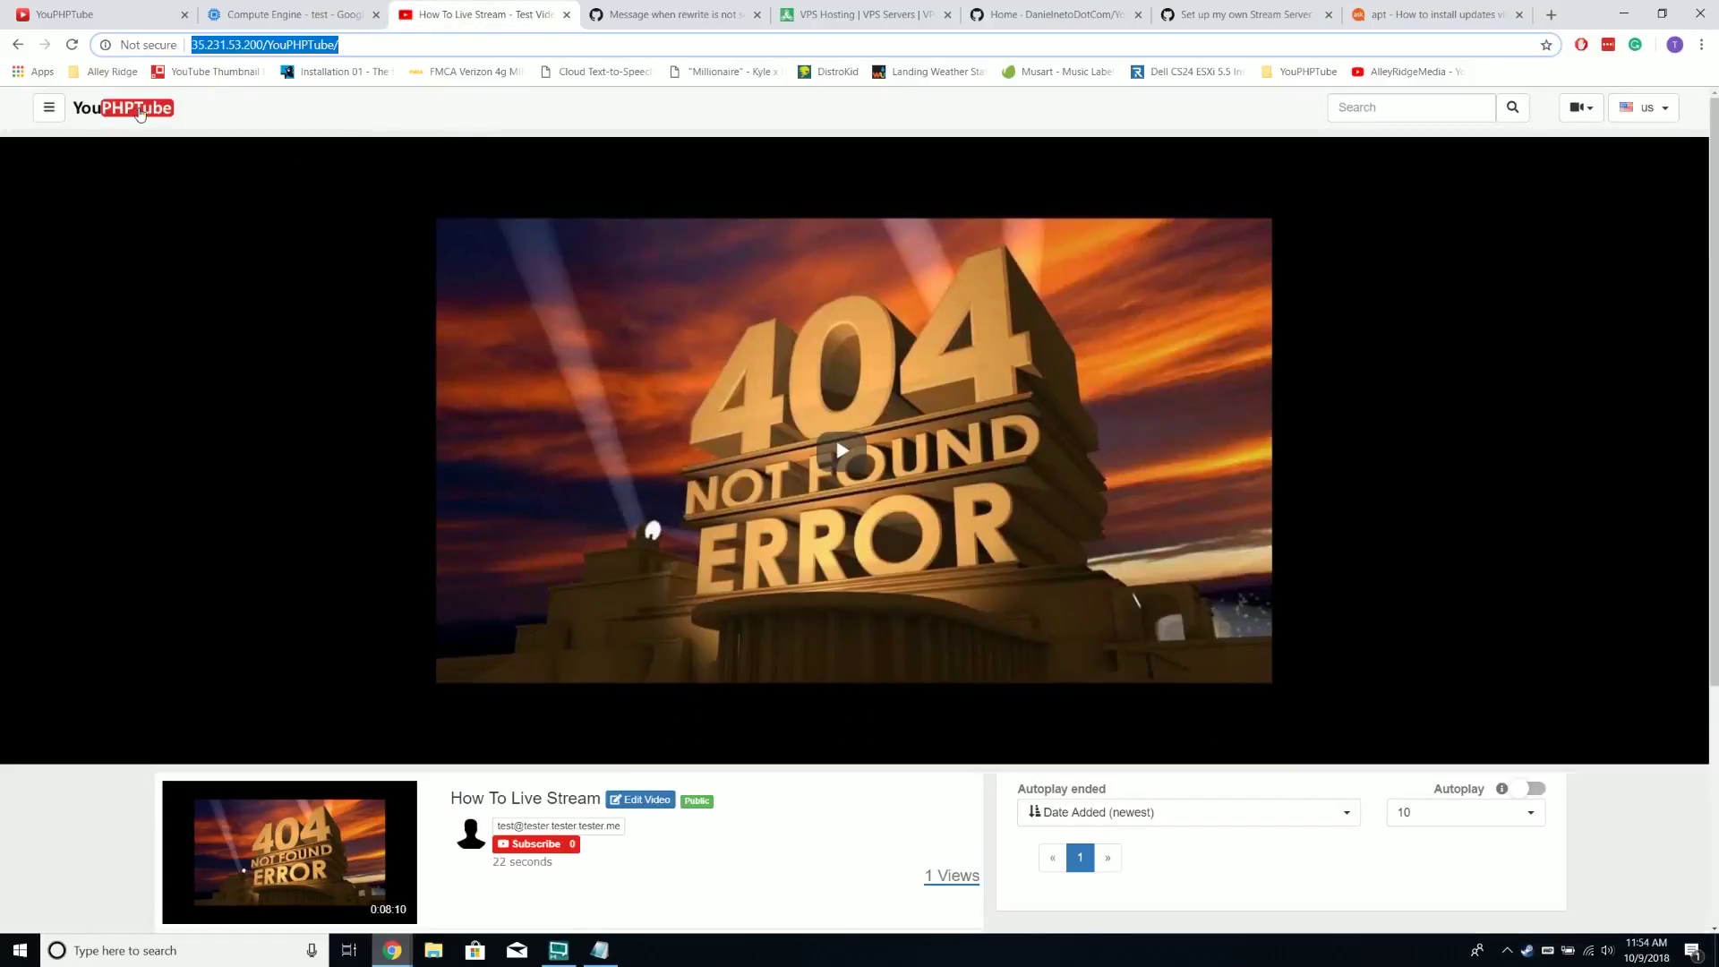
left_click(48, 107)
left_click(56, 683)
scroll(305, 600, "down", 1)
scroll(309, 594, "down", 7)
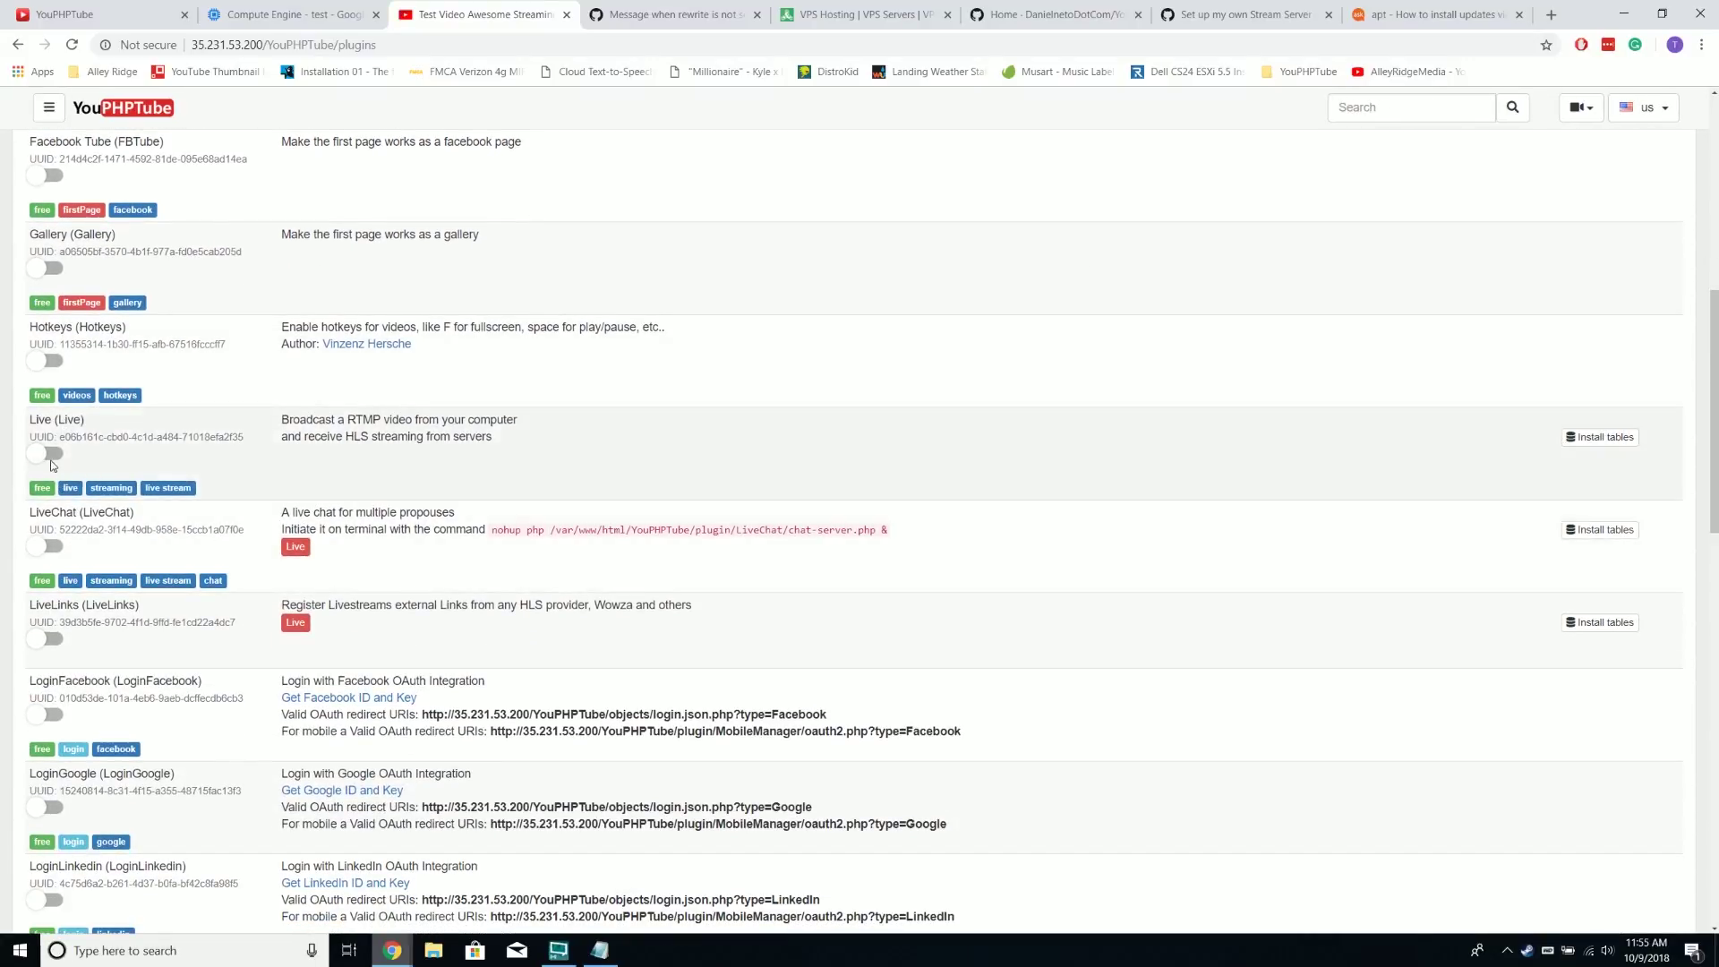
left_click(1601, 441)
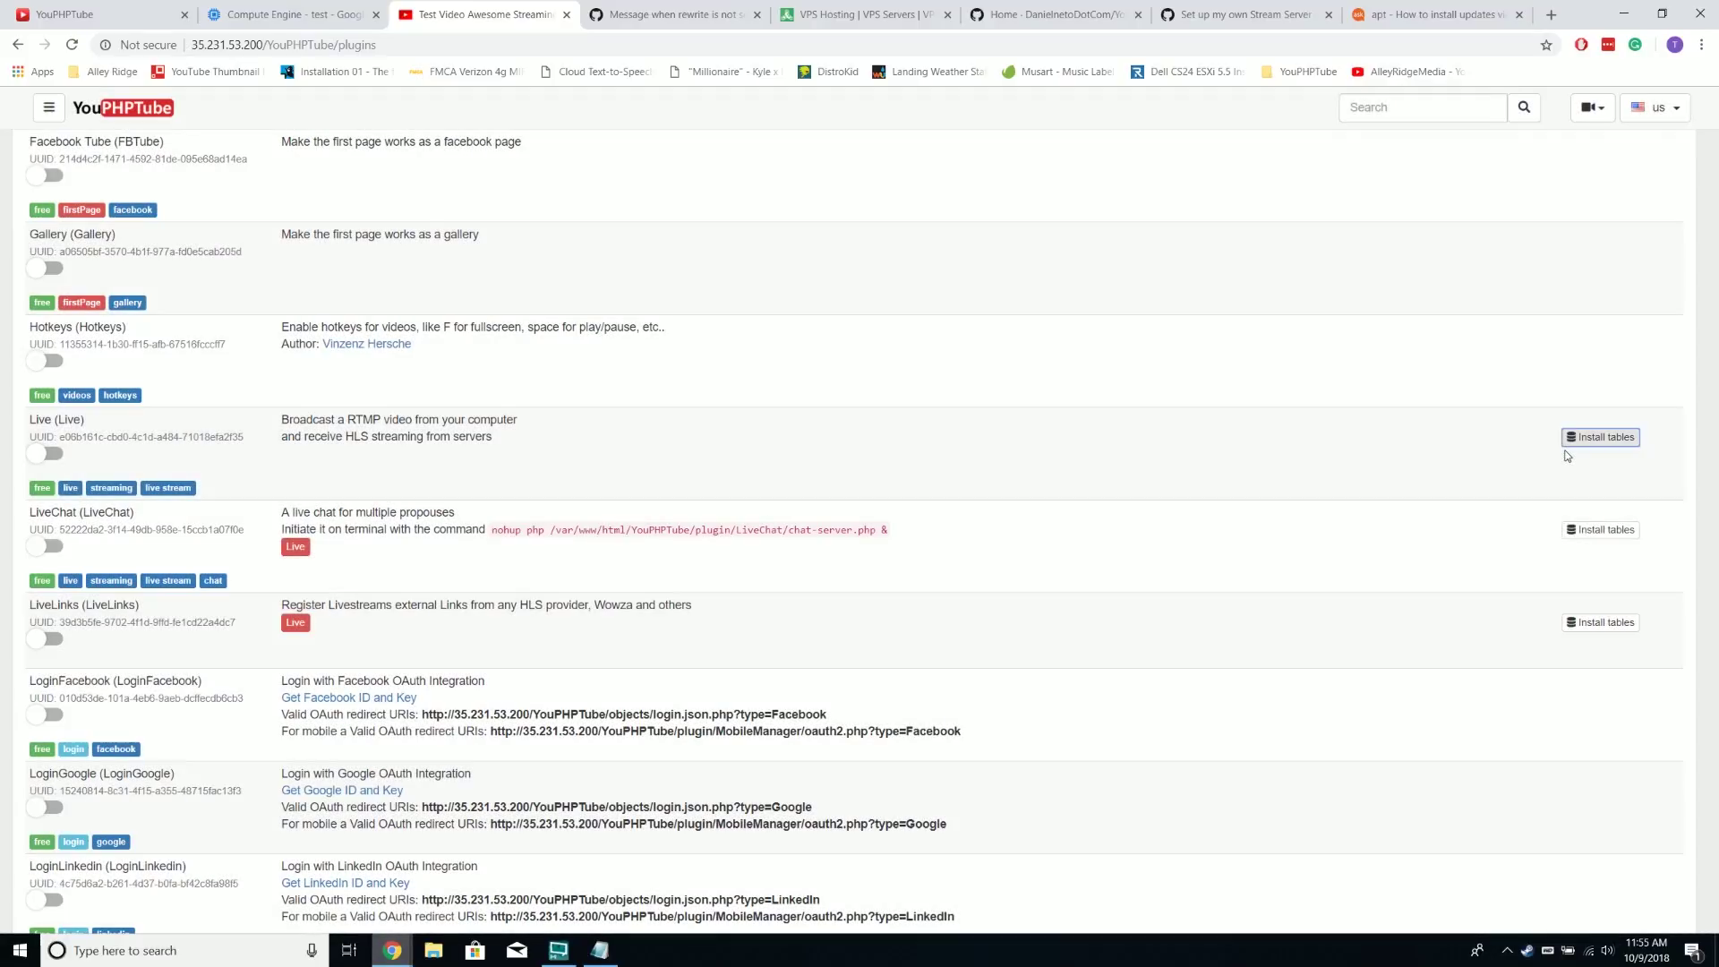
left_click(1599, 530)
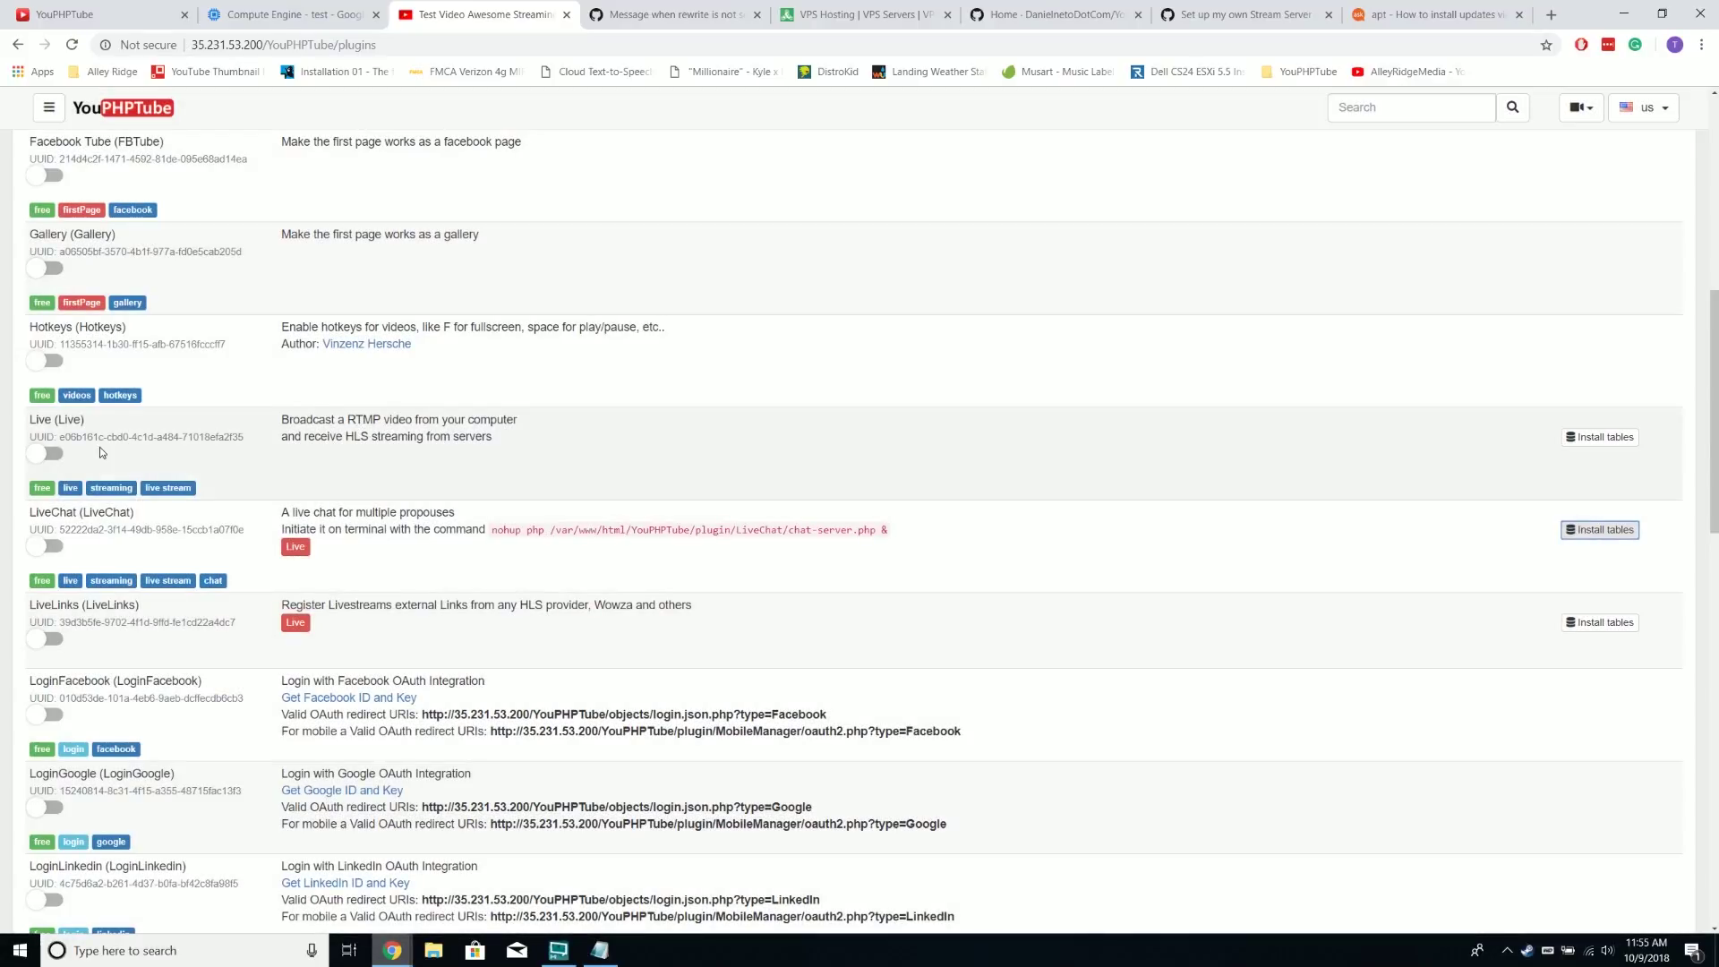
left_click(32, 452)
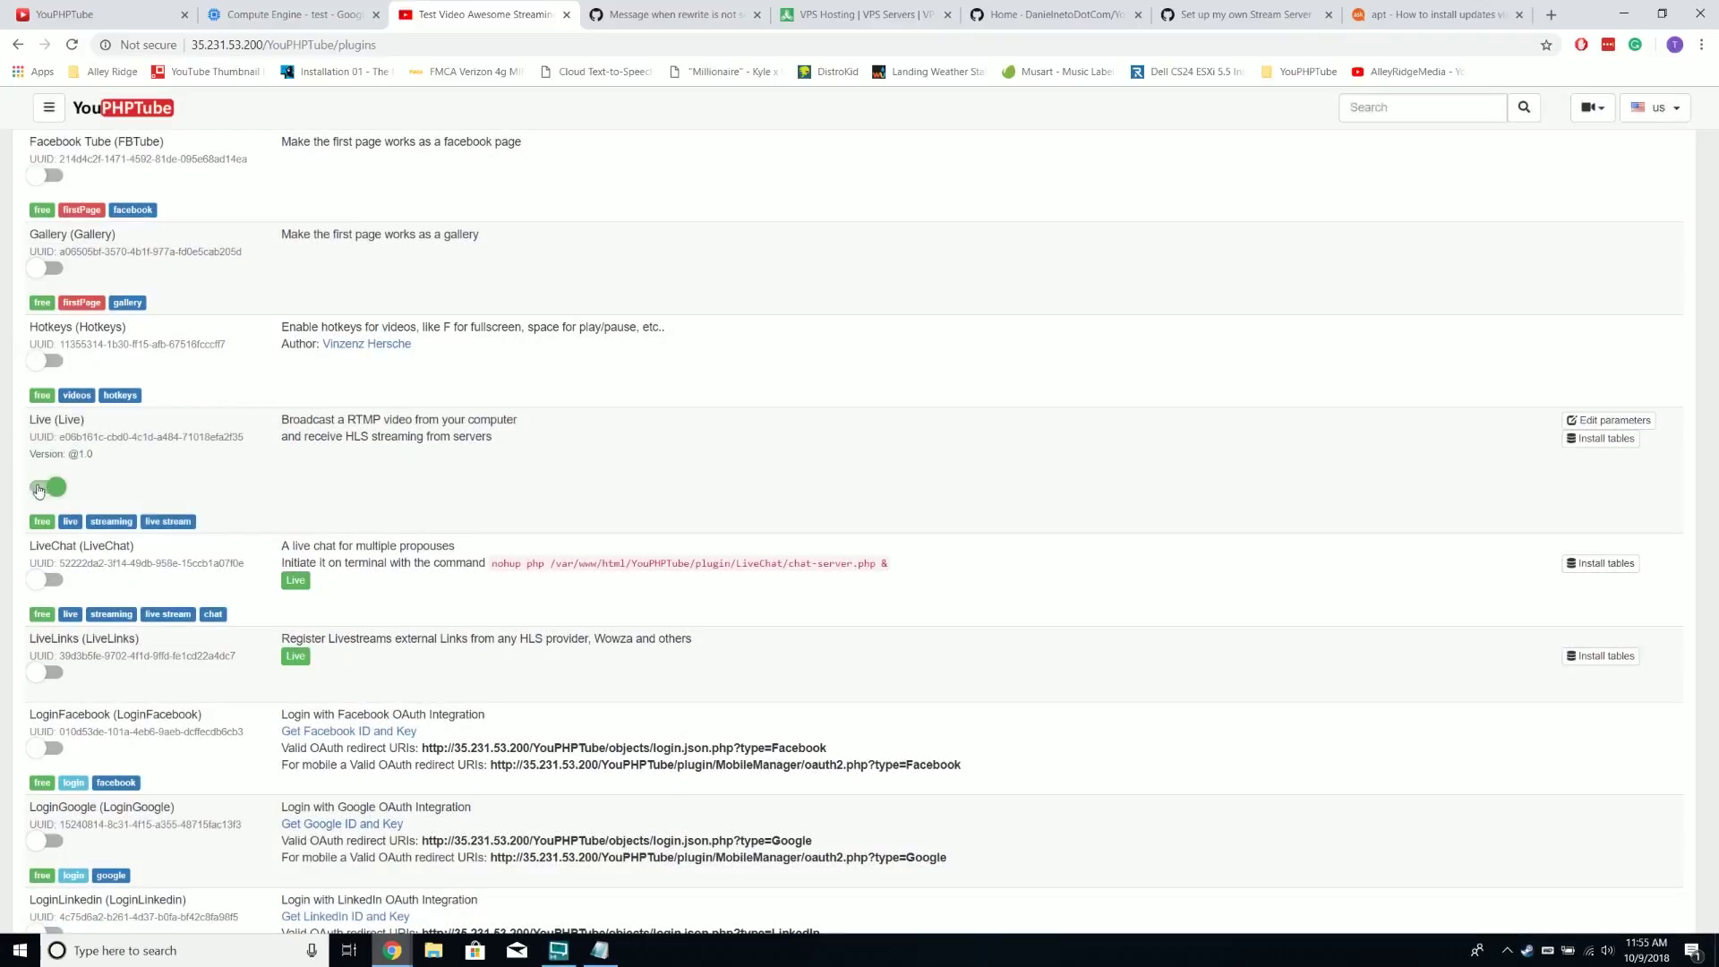
left_click(45, 579)
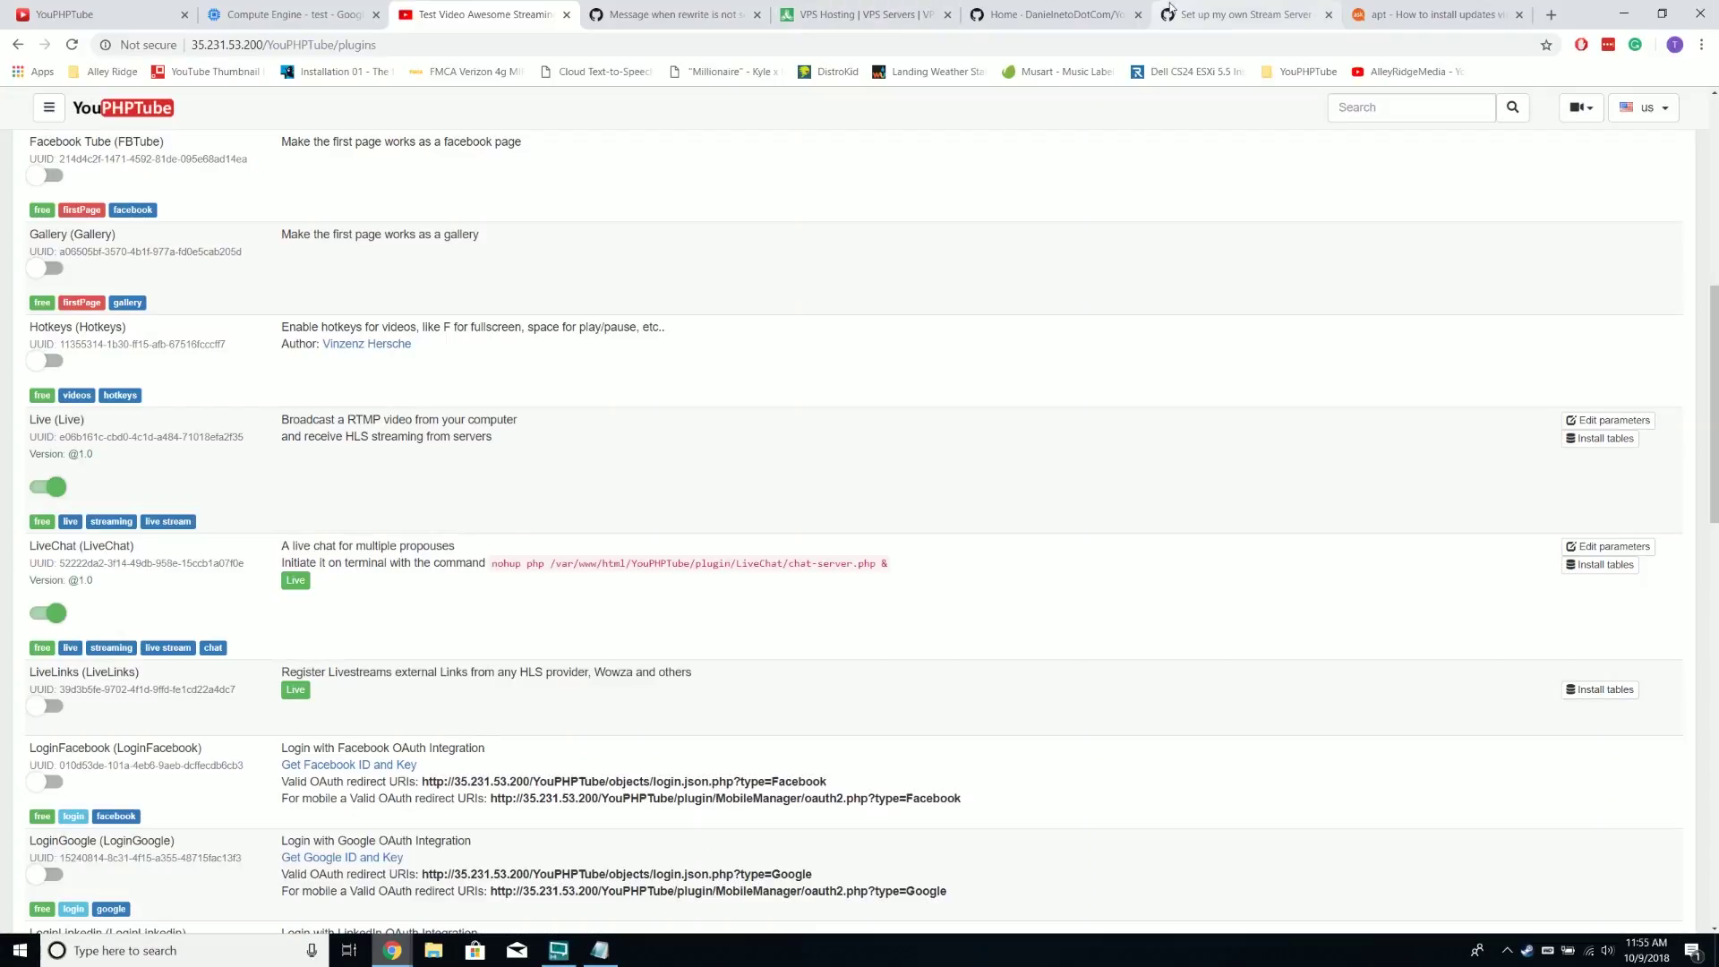
Glance over the stream server guide, then return to the YouPHPTube plugins page
left_click(1188, 14)
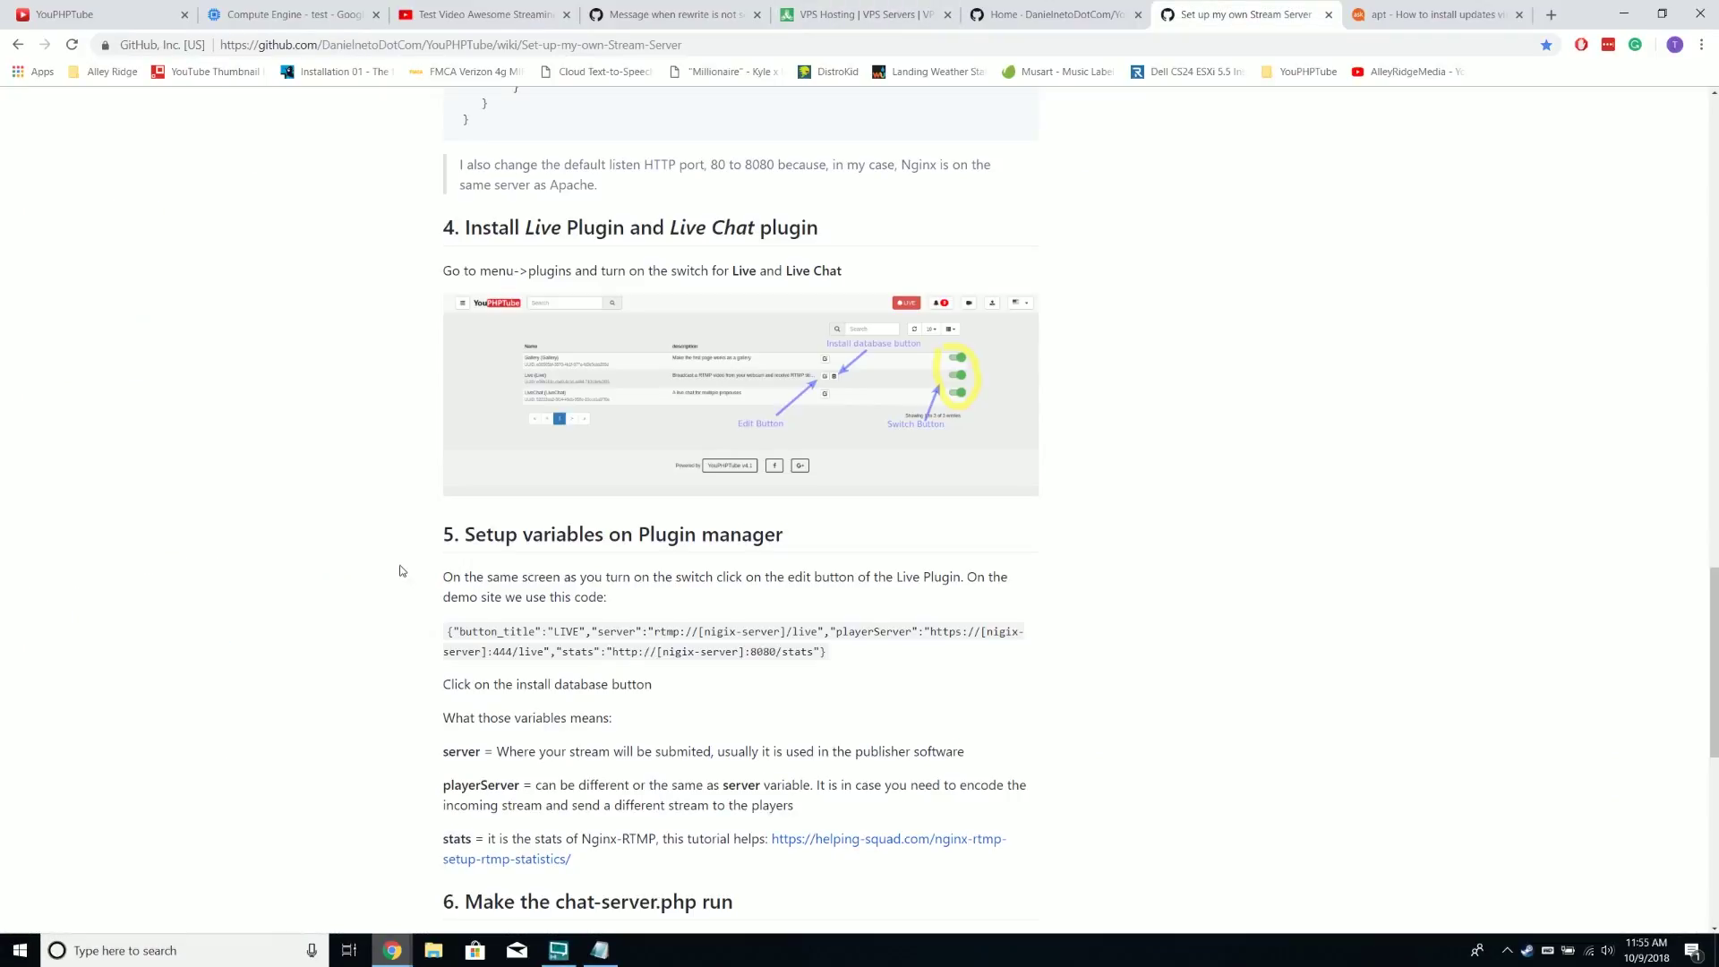
scroll(530, 577, "down", 2)
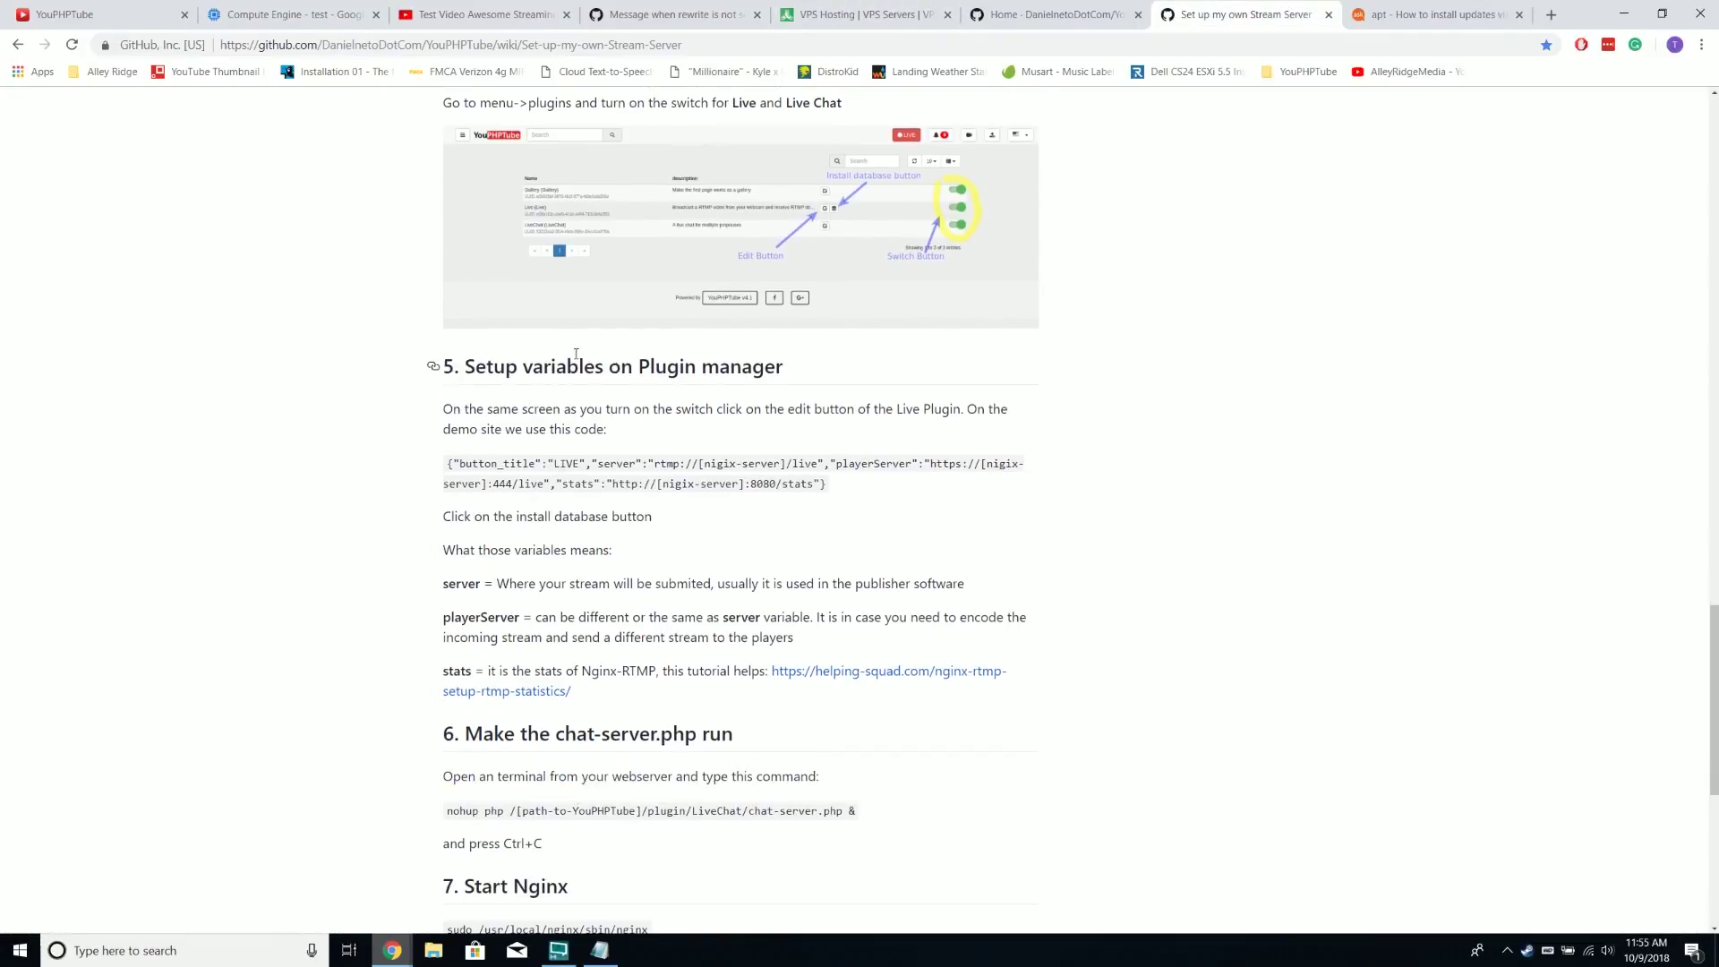
left_click(1083, 16)
left_click(860, 14)
left_click(484, 13)
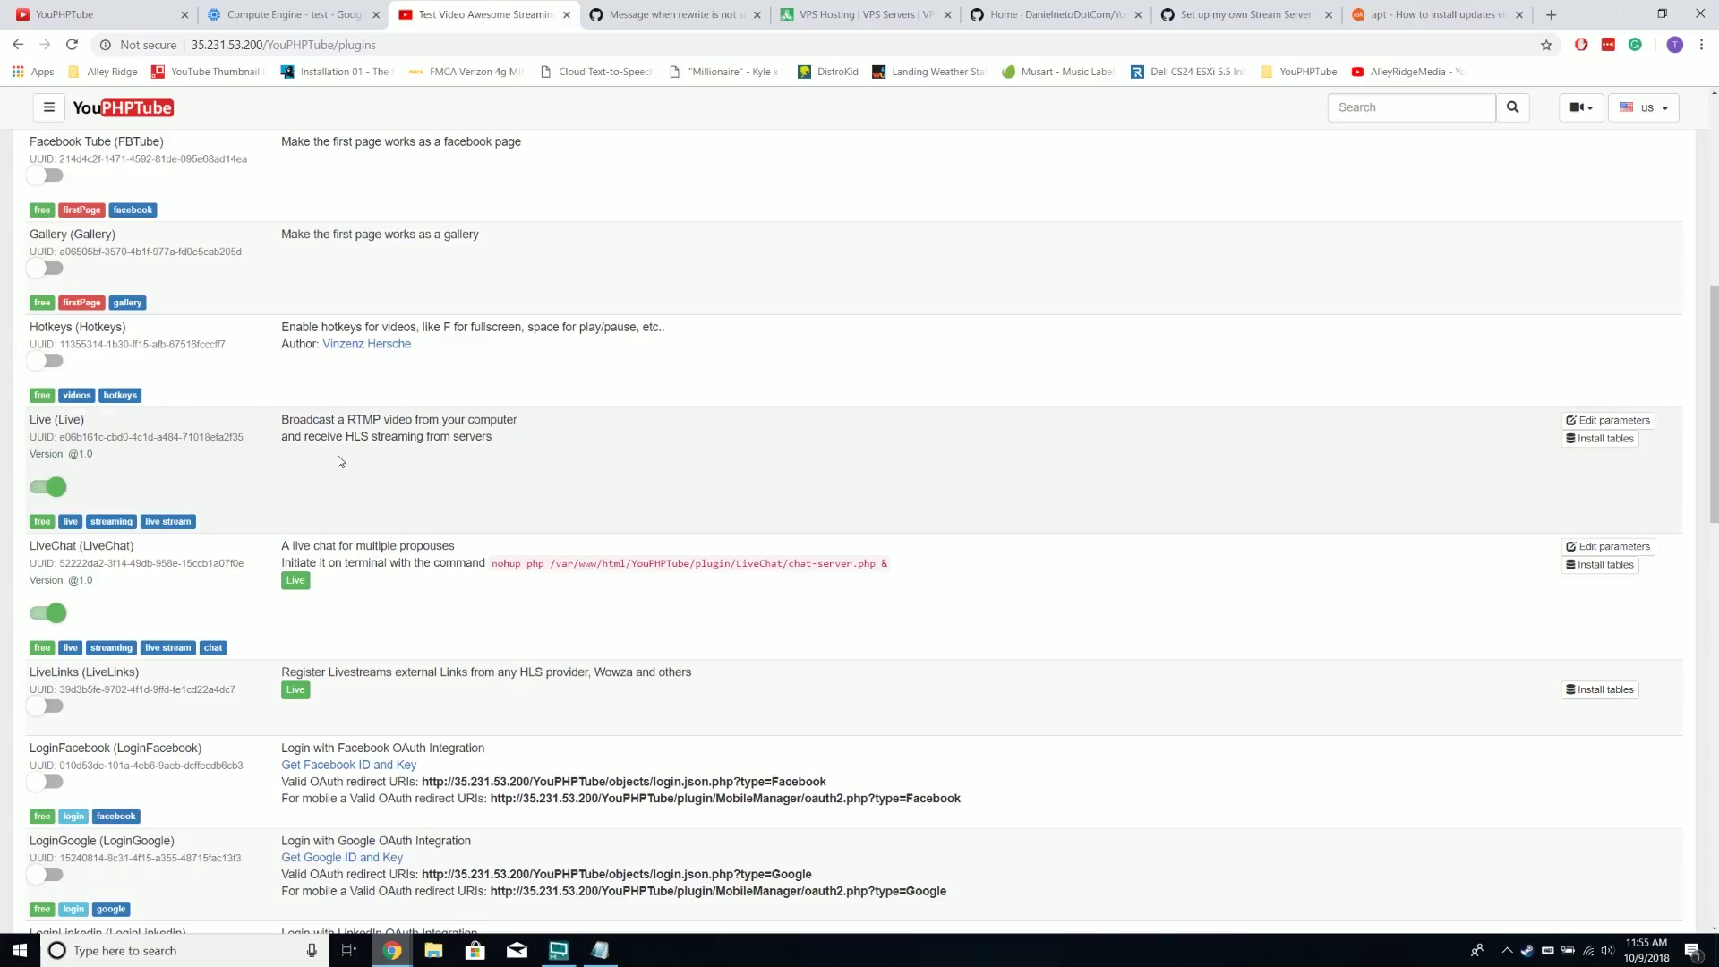
left_click(1603, 420)
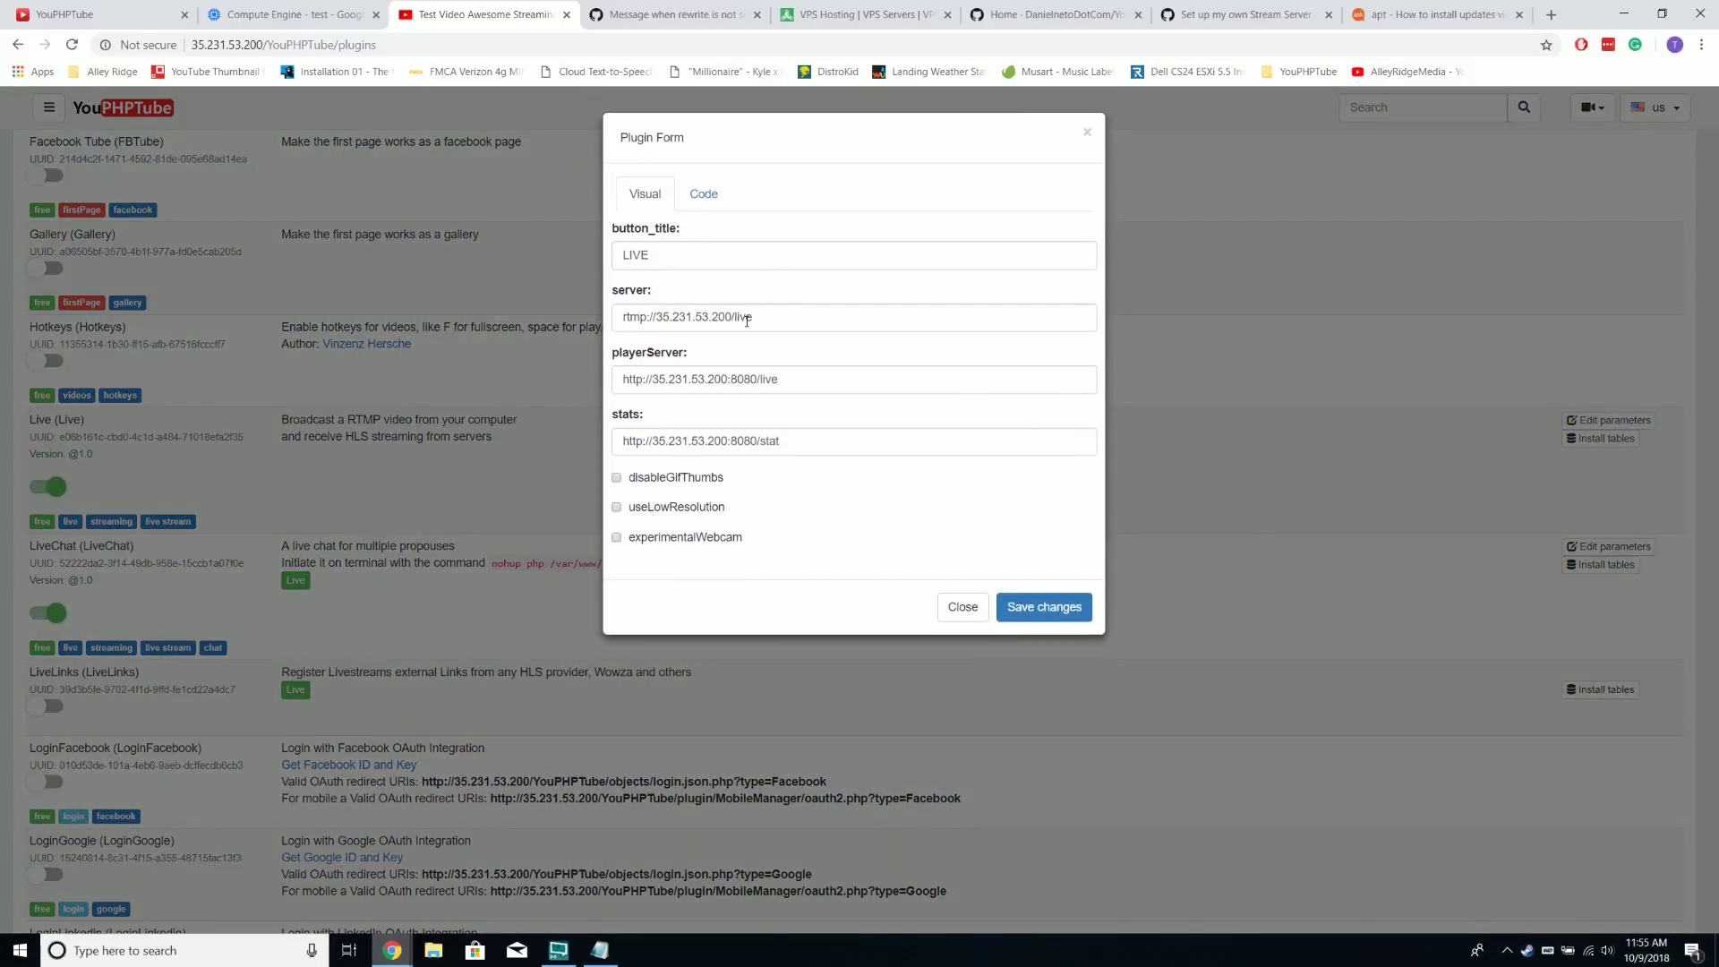
triple_click(731, 440)
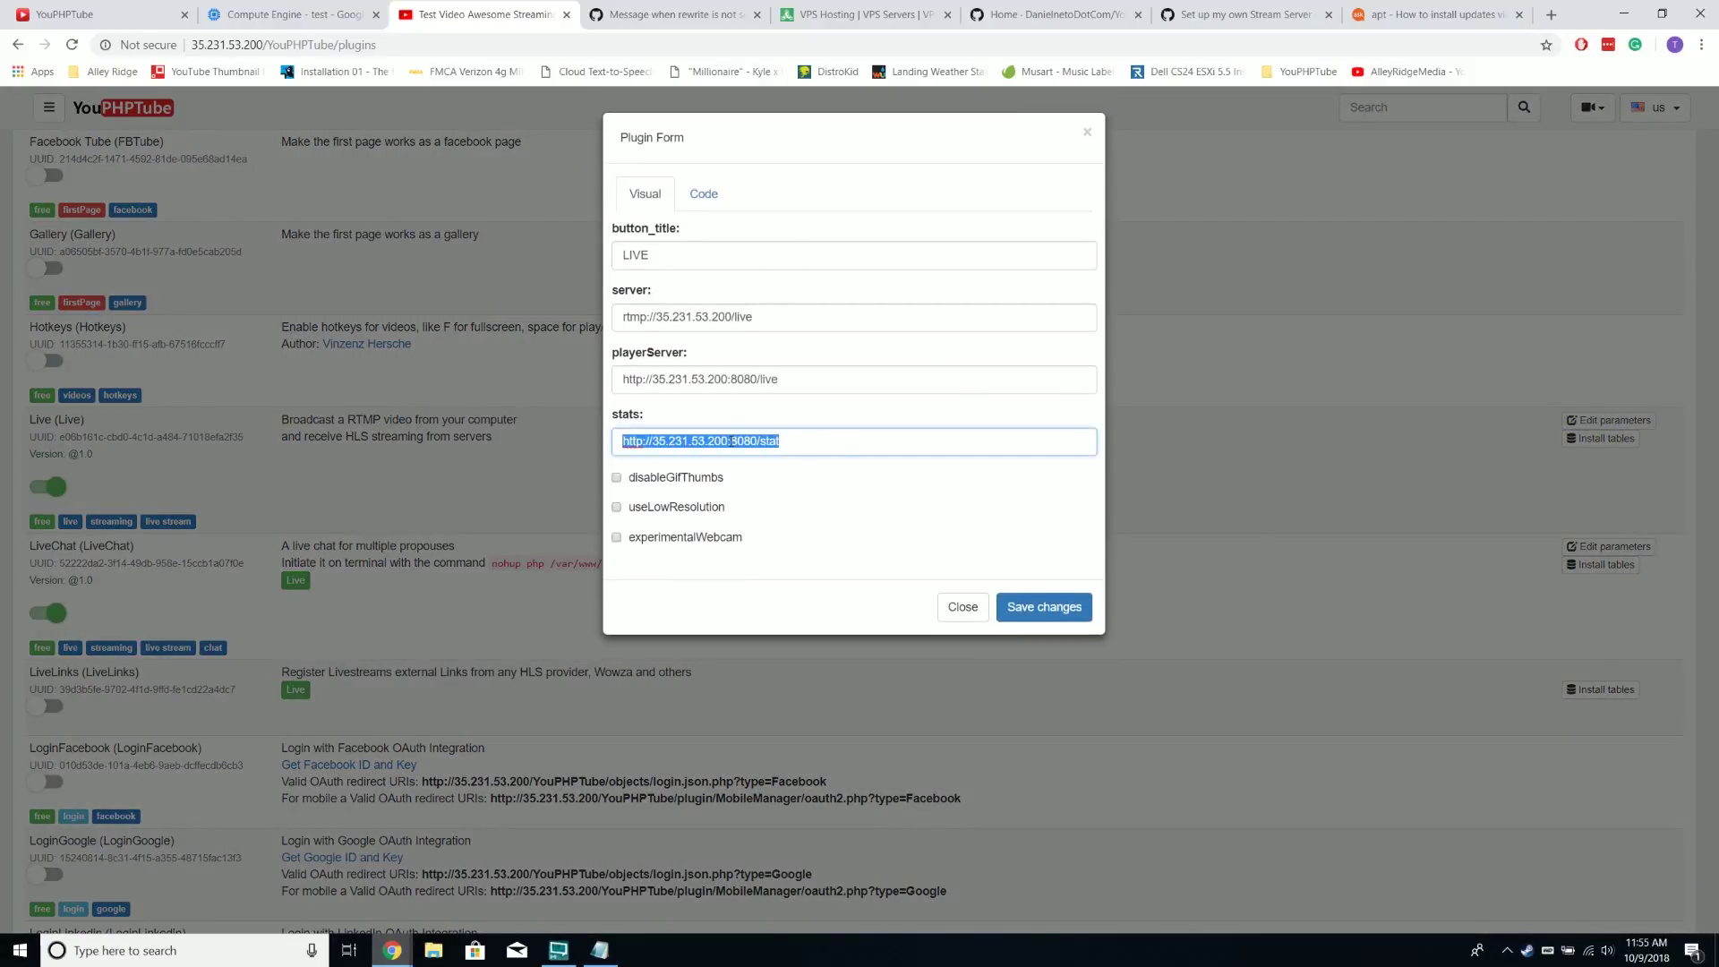
right_click(788, 445)
left_click(865, 587)
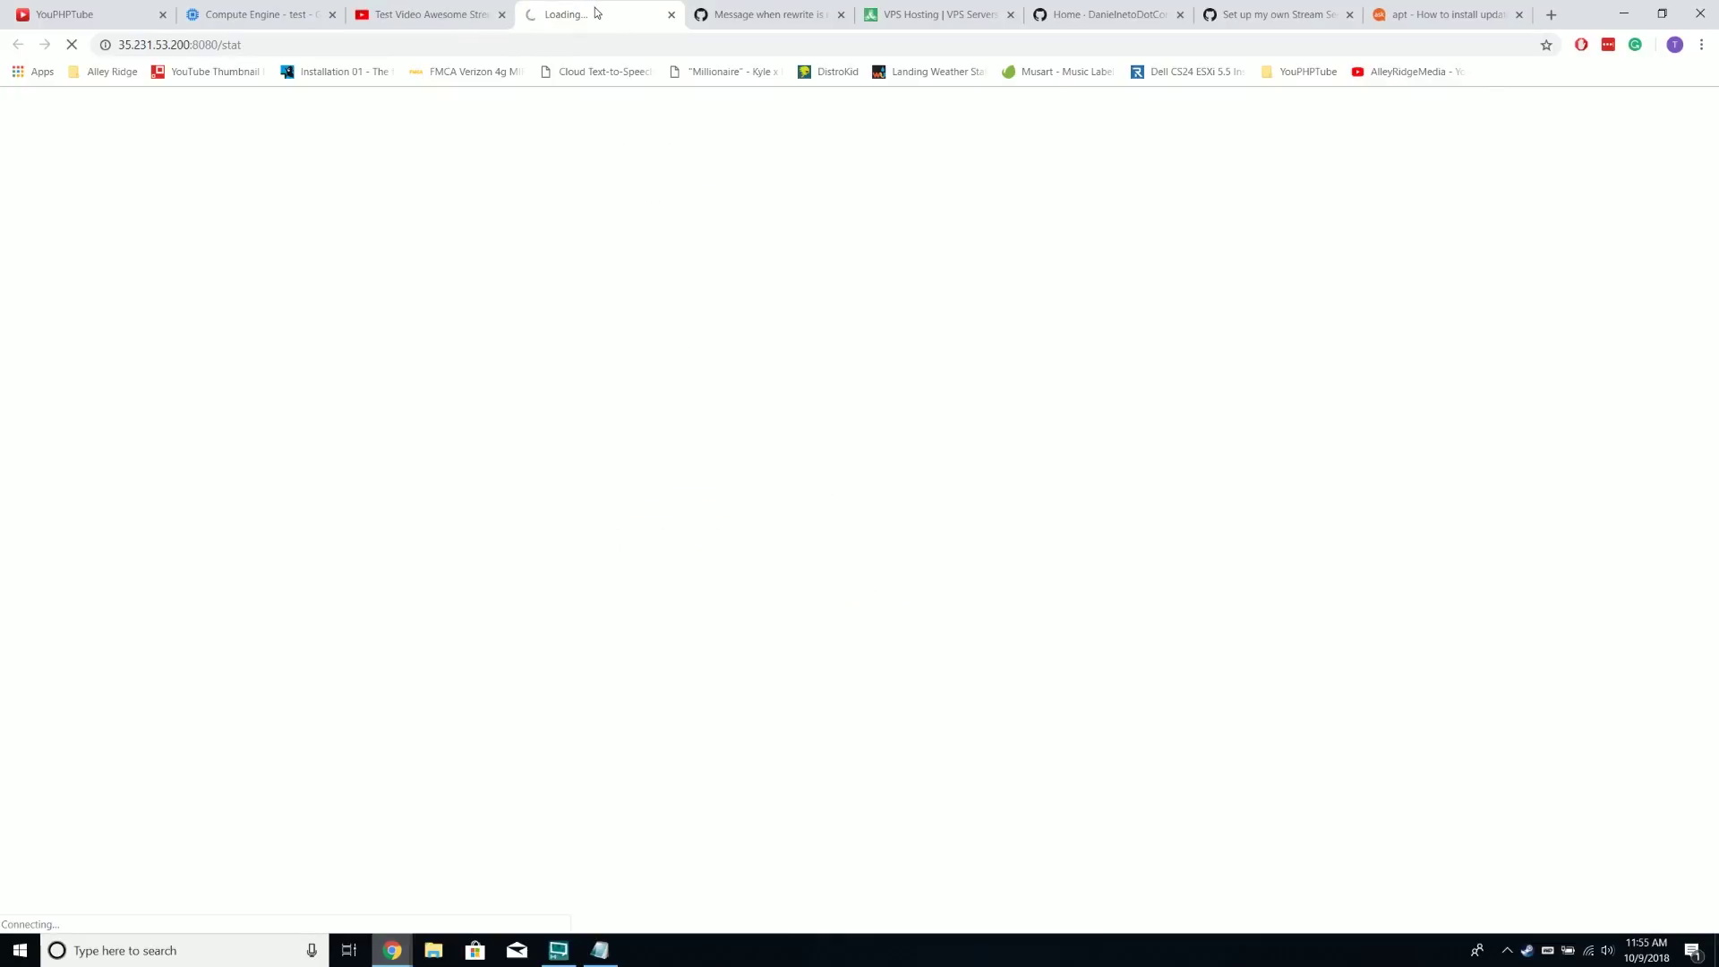
left_click(454, 16)
left_click(524, 16)
left_click(446, 17)
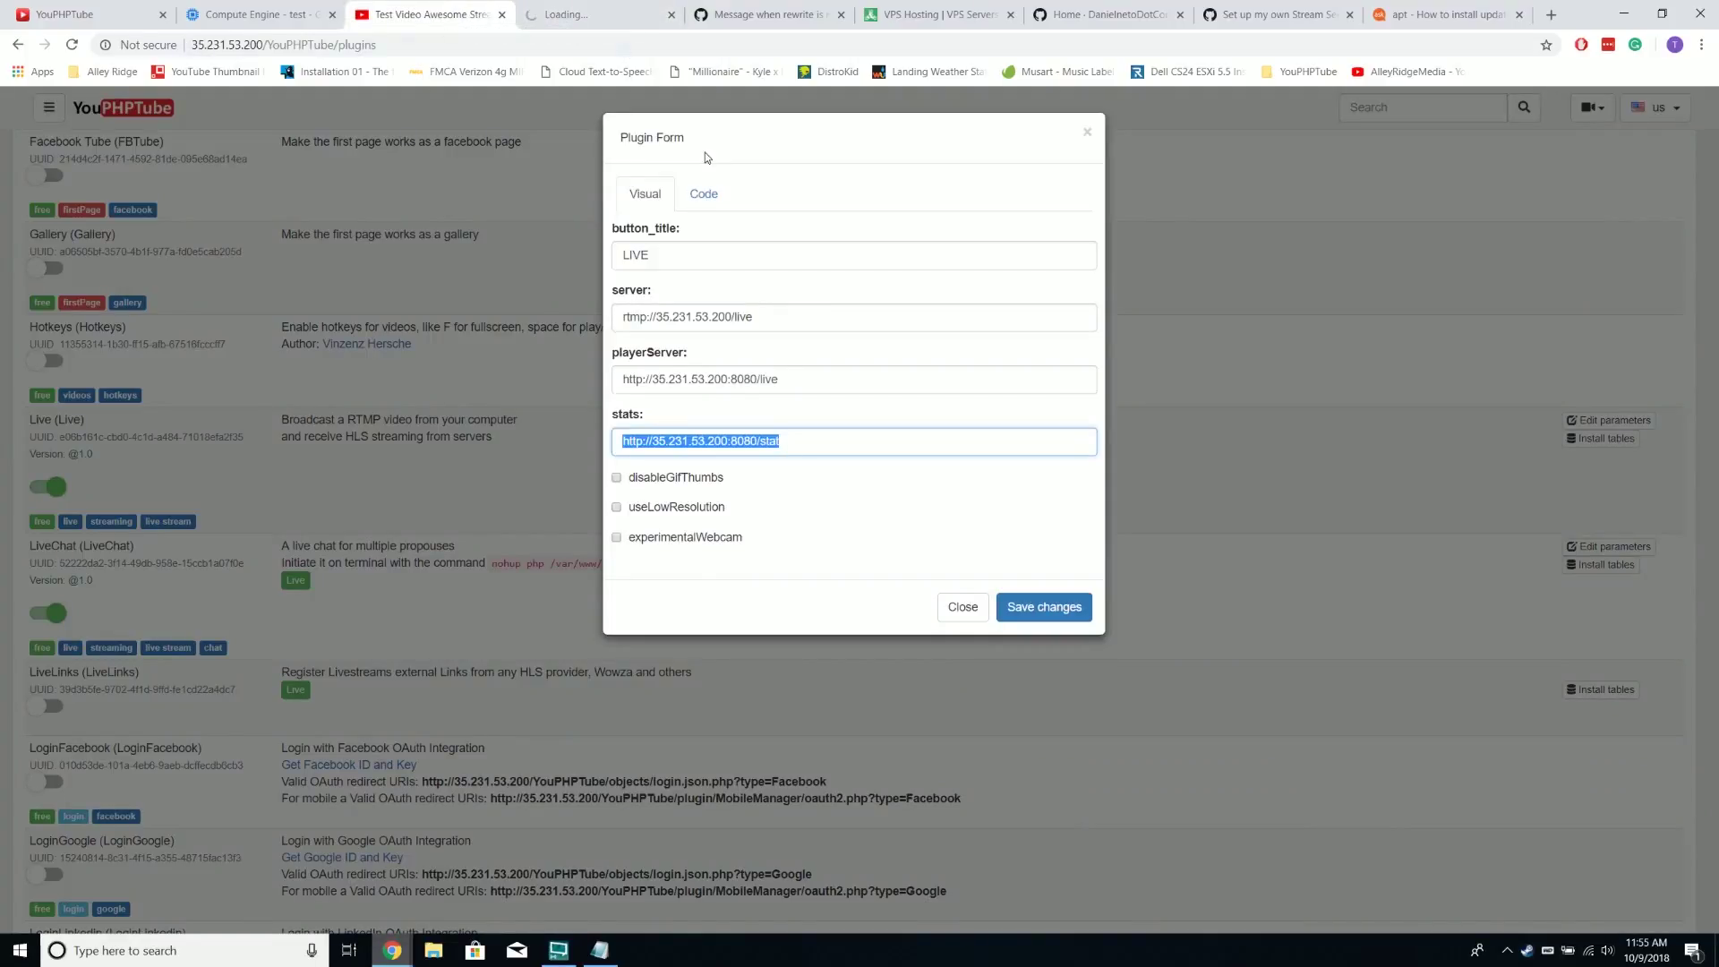
Select the LiveChat nohup chat-server command from the setup guide for copying
left_click(1099, 32)
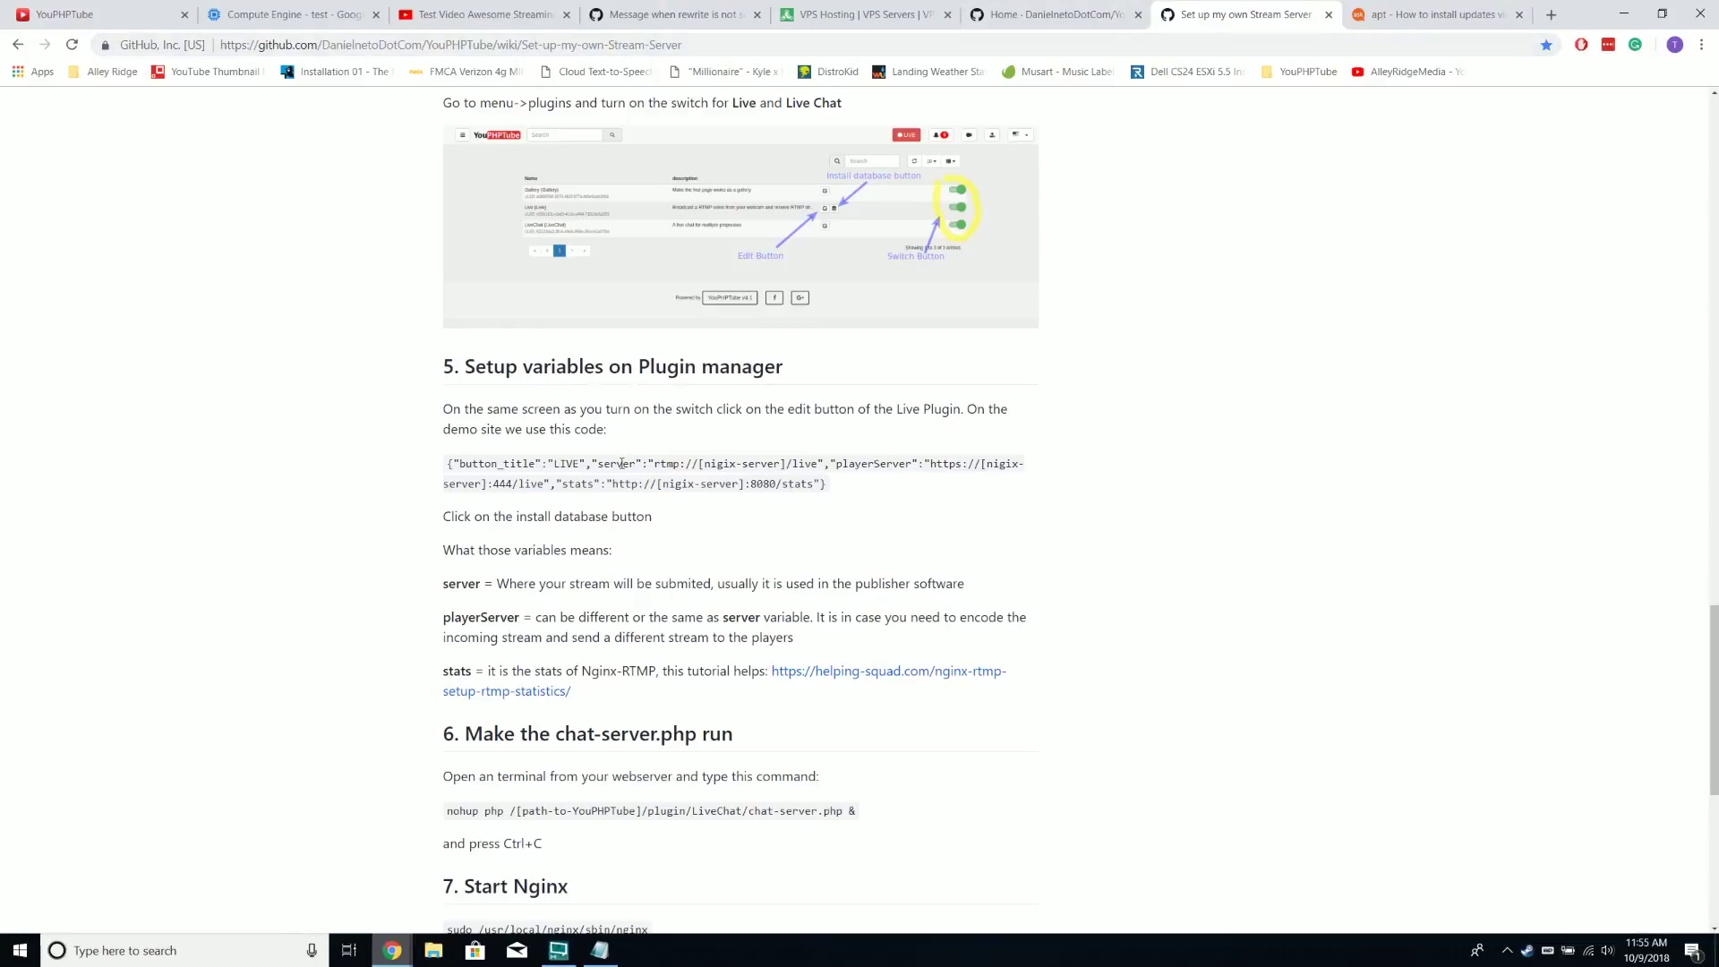
scroll(538, 443, "down", 1)
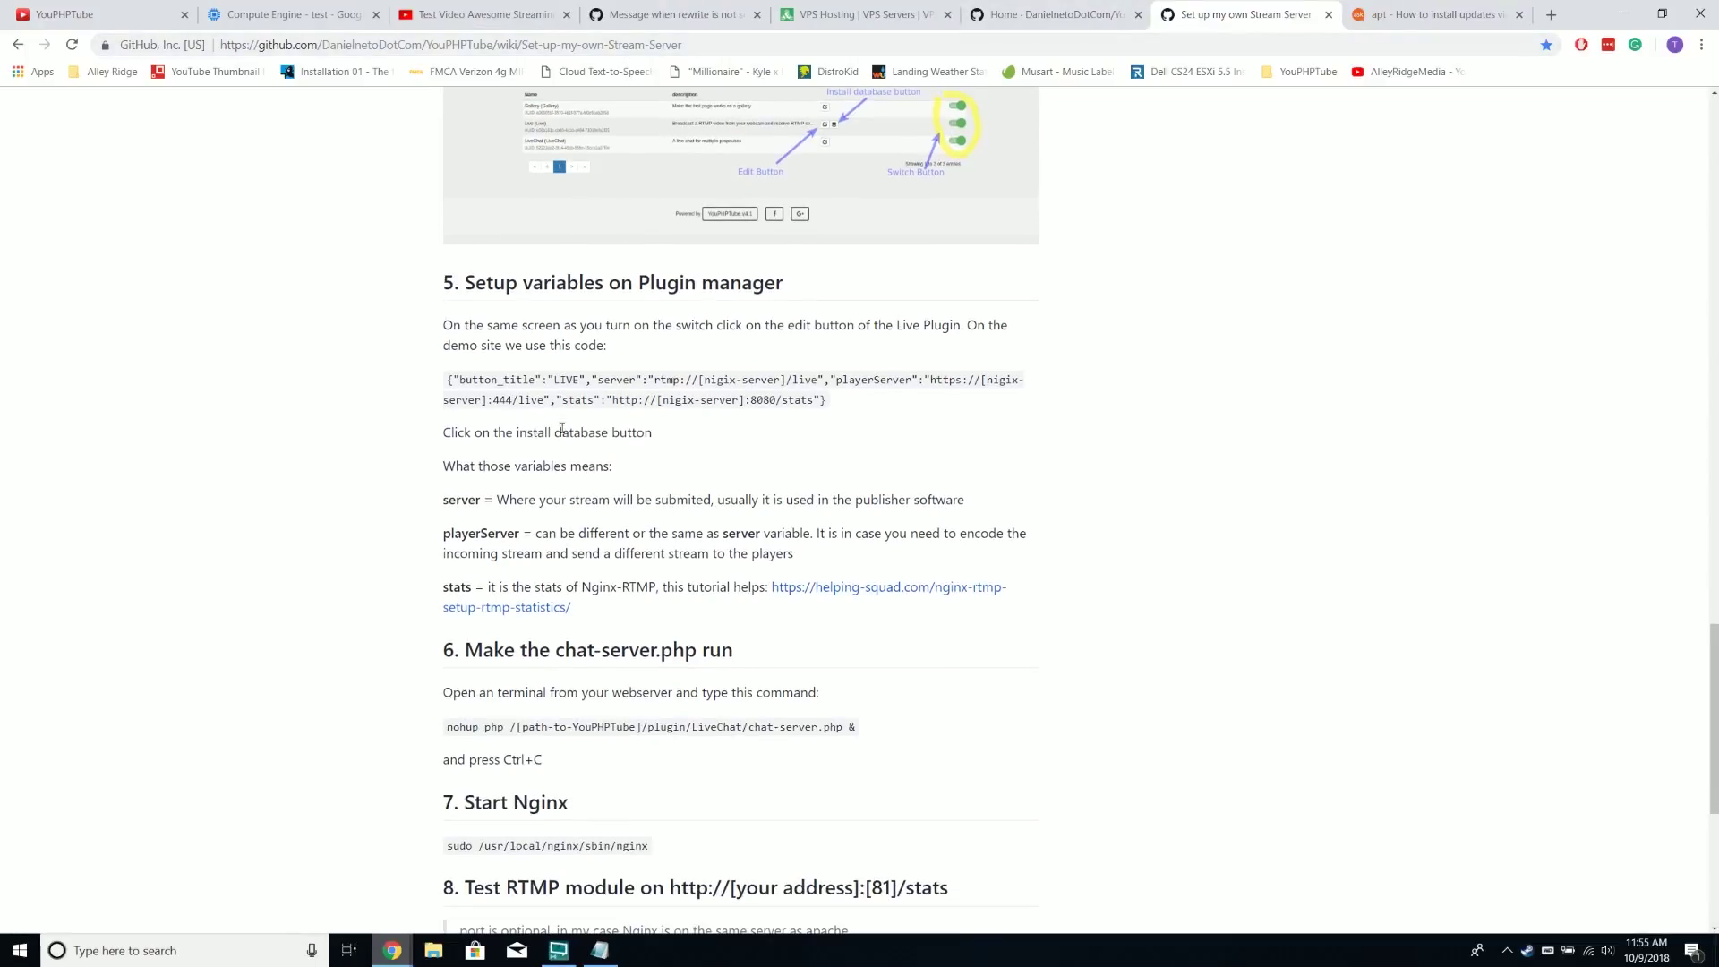
left_click(475, 14)
left_click_drag(492, 563, 891, 570)
right_click(890, 569)
Run the copied LiveChat nohup chat-server command in the VM's SSH terminal
left_click(922, 578)
mouse_move(567, 958)
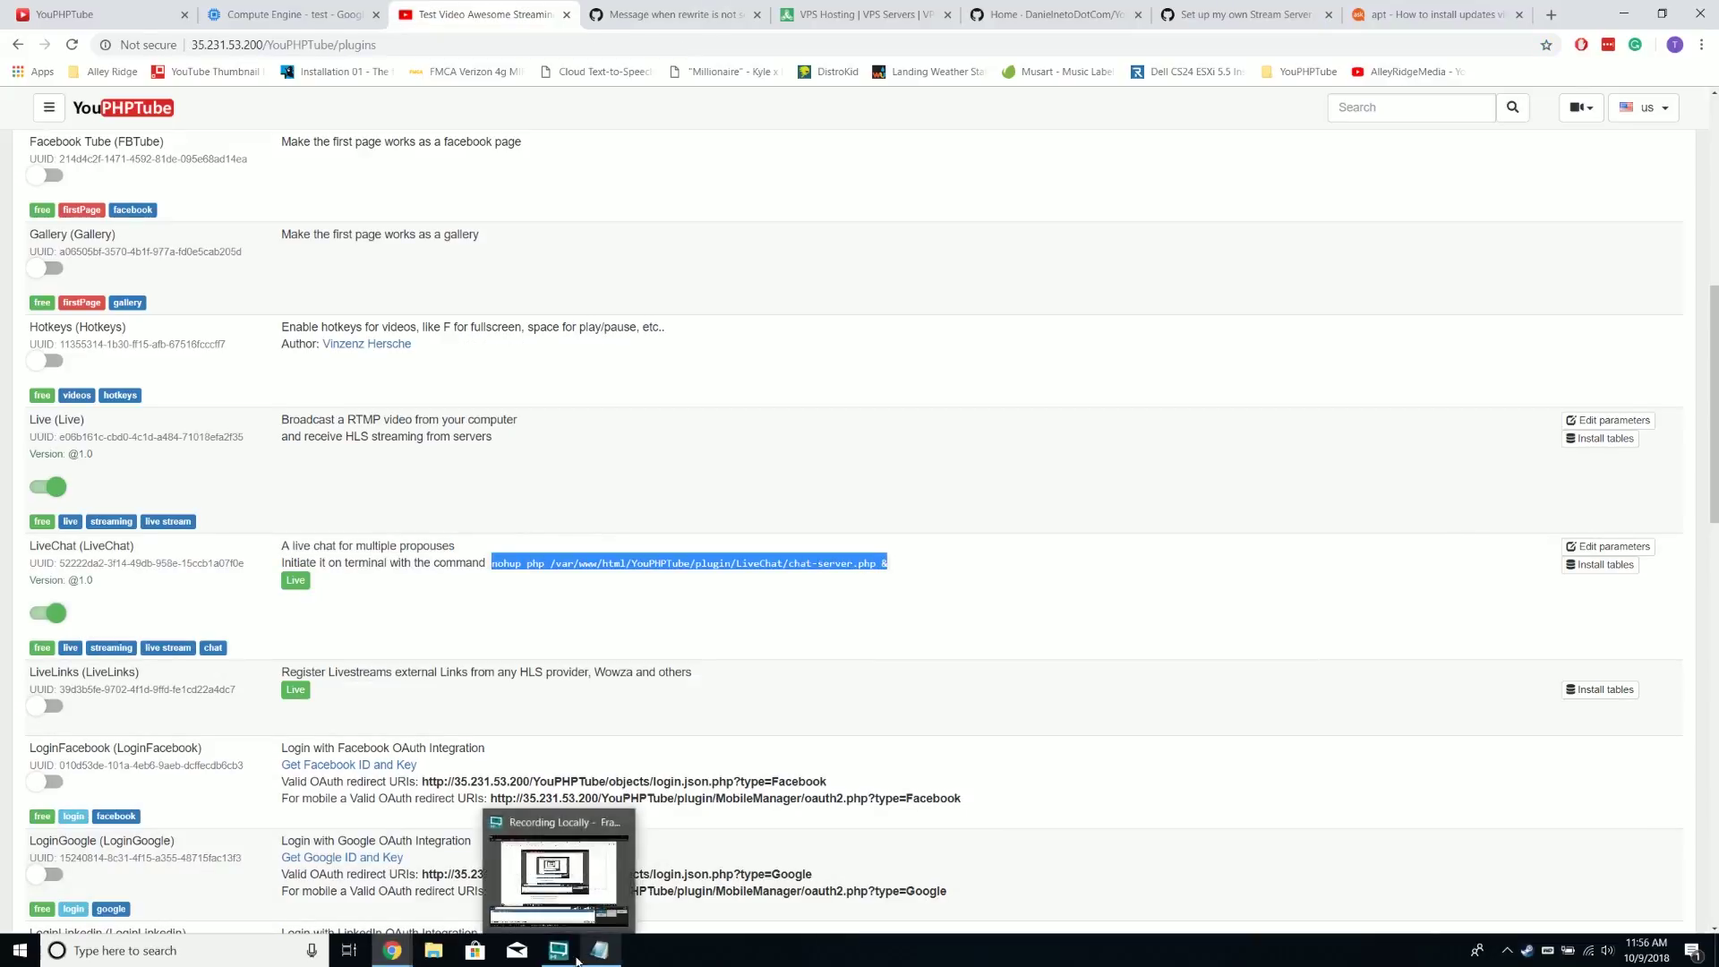
left_click(505, 882)
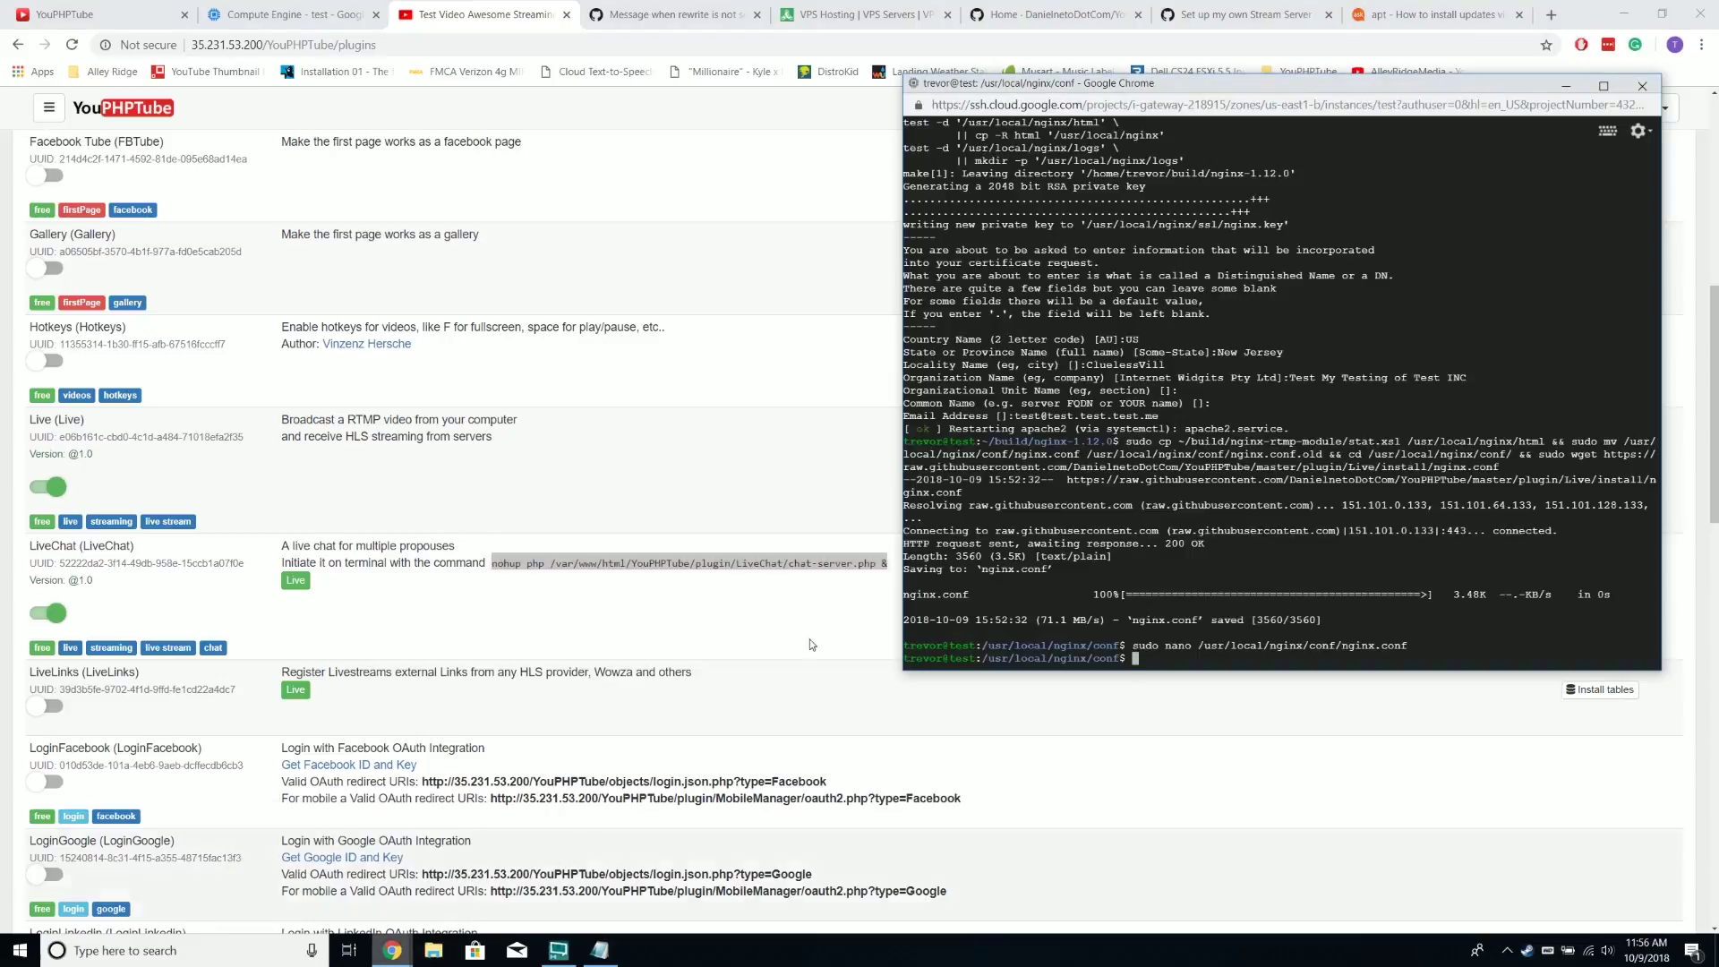
right_click(1222, 95)
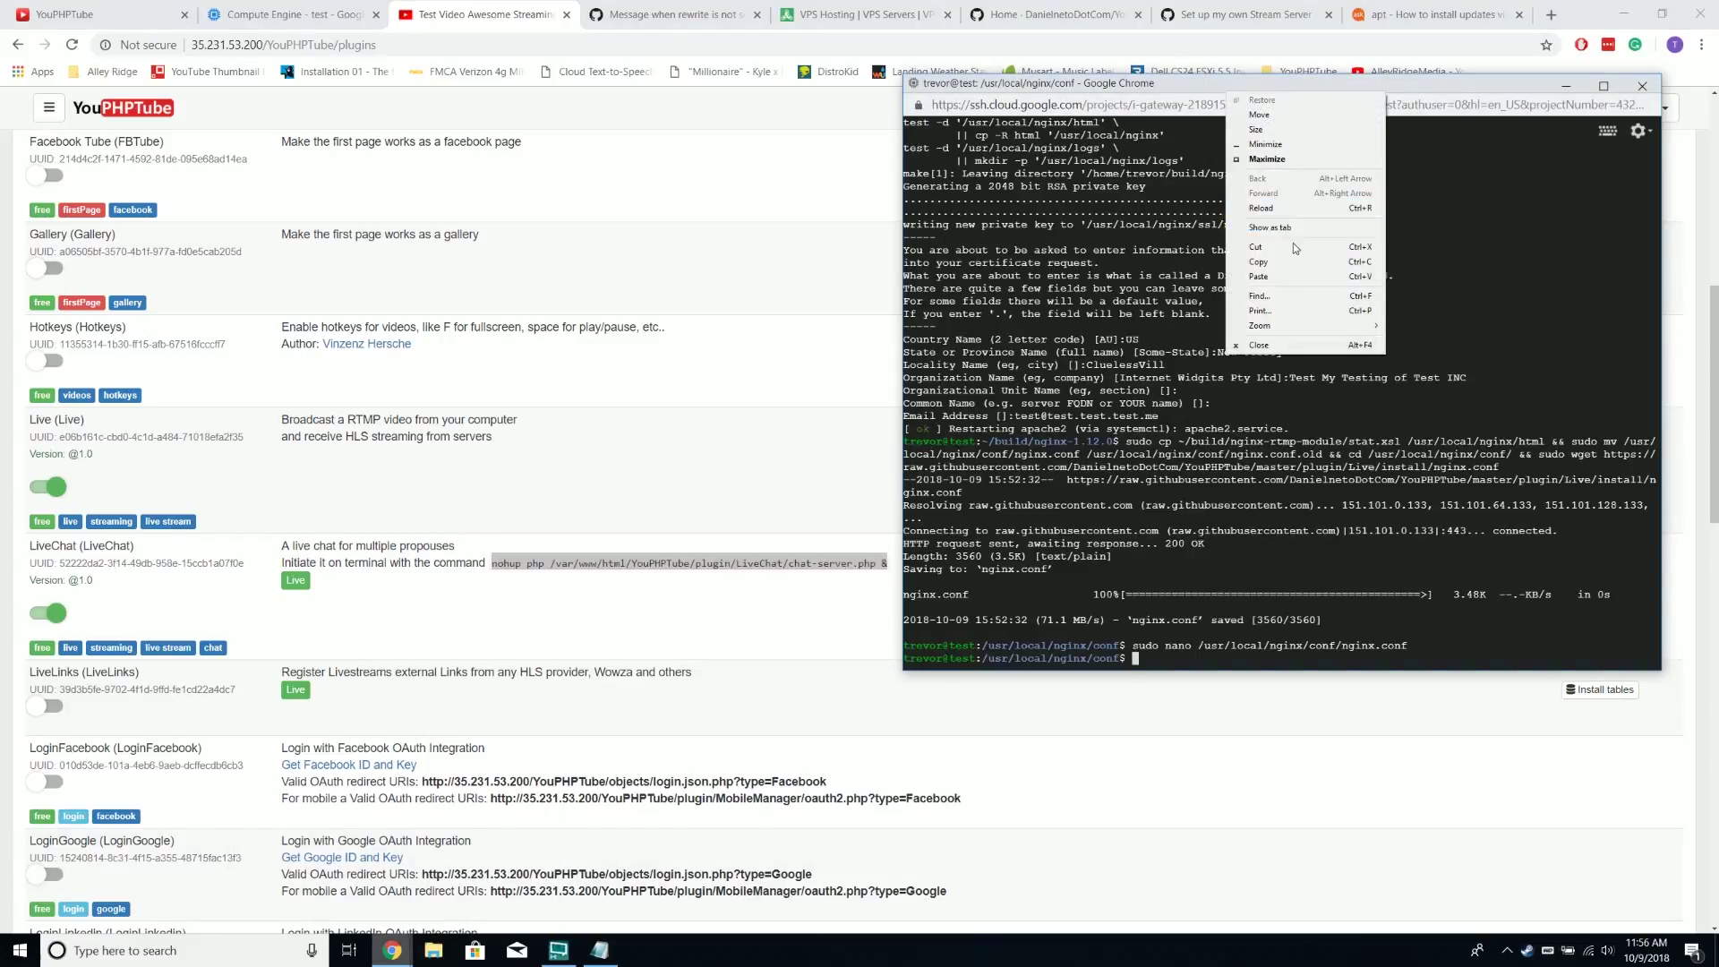
left_click(1300, 273)
key("Return")
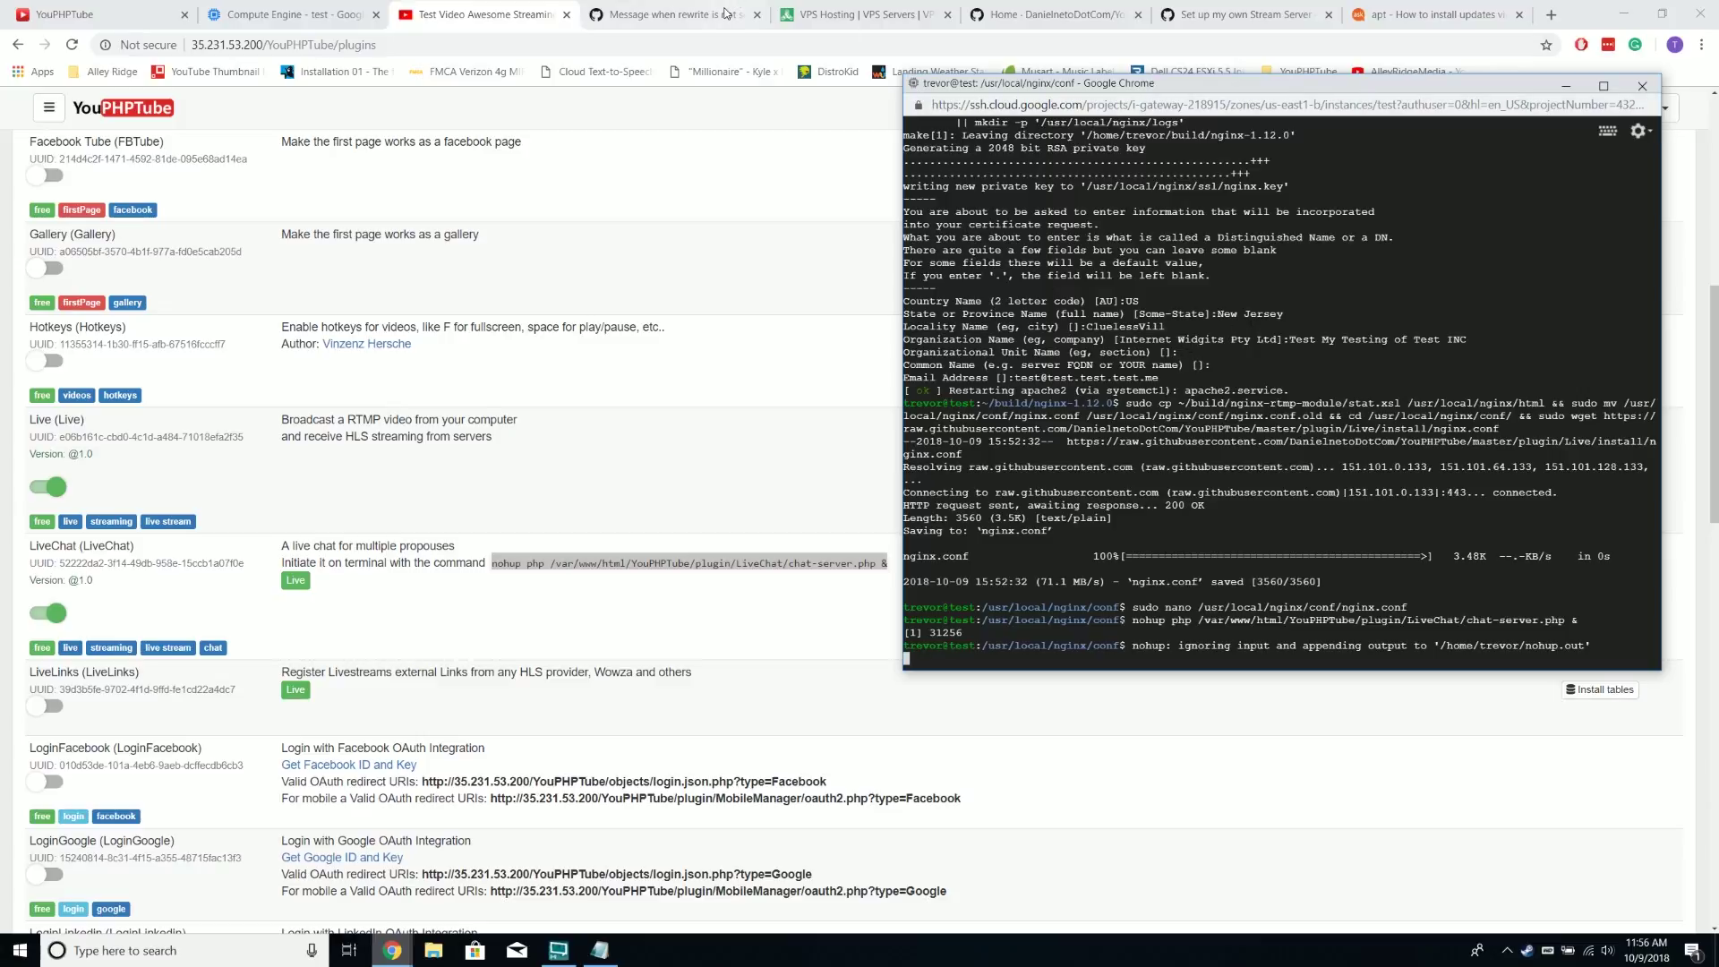
Copy the Nginx start command sudo /usr/local/nginx/sbin/nginx from the setup guide
left_click(1245, 14)
scroll(543, 495, "down", 1)
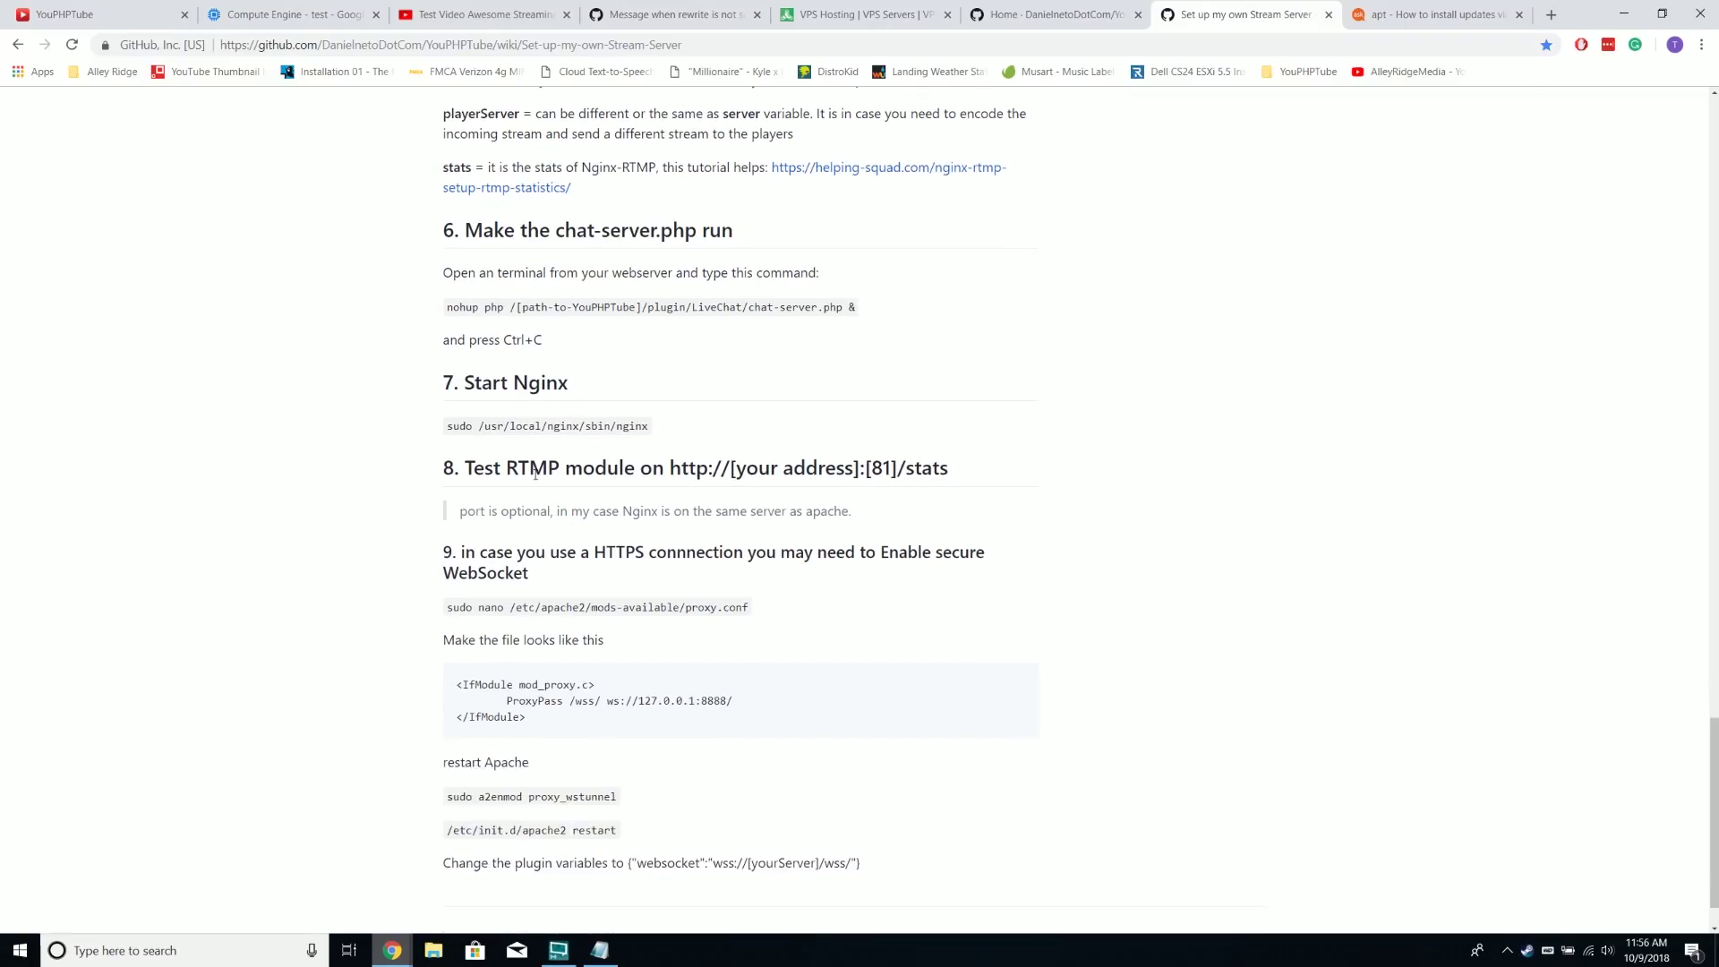
double_click(528, 468)
double_click(527, 426)
double_click(543, 427)
triple_click(543, 426)
right_click(542, 427)
left_click(573, 437)
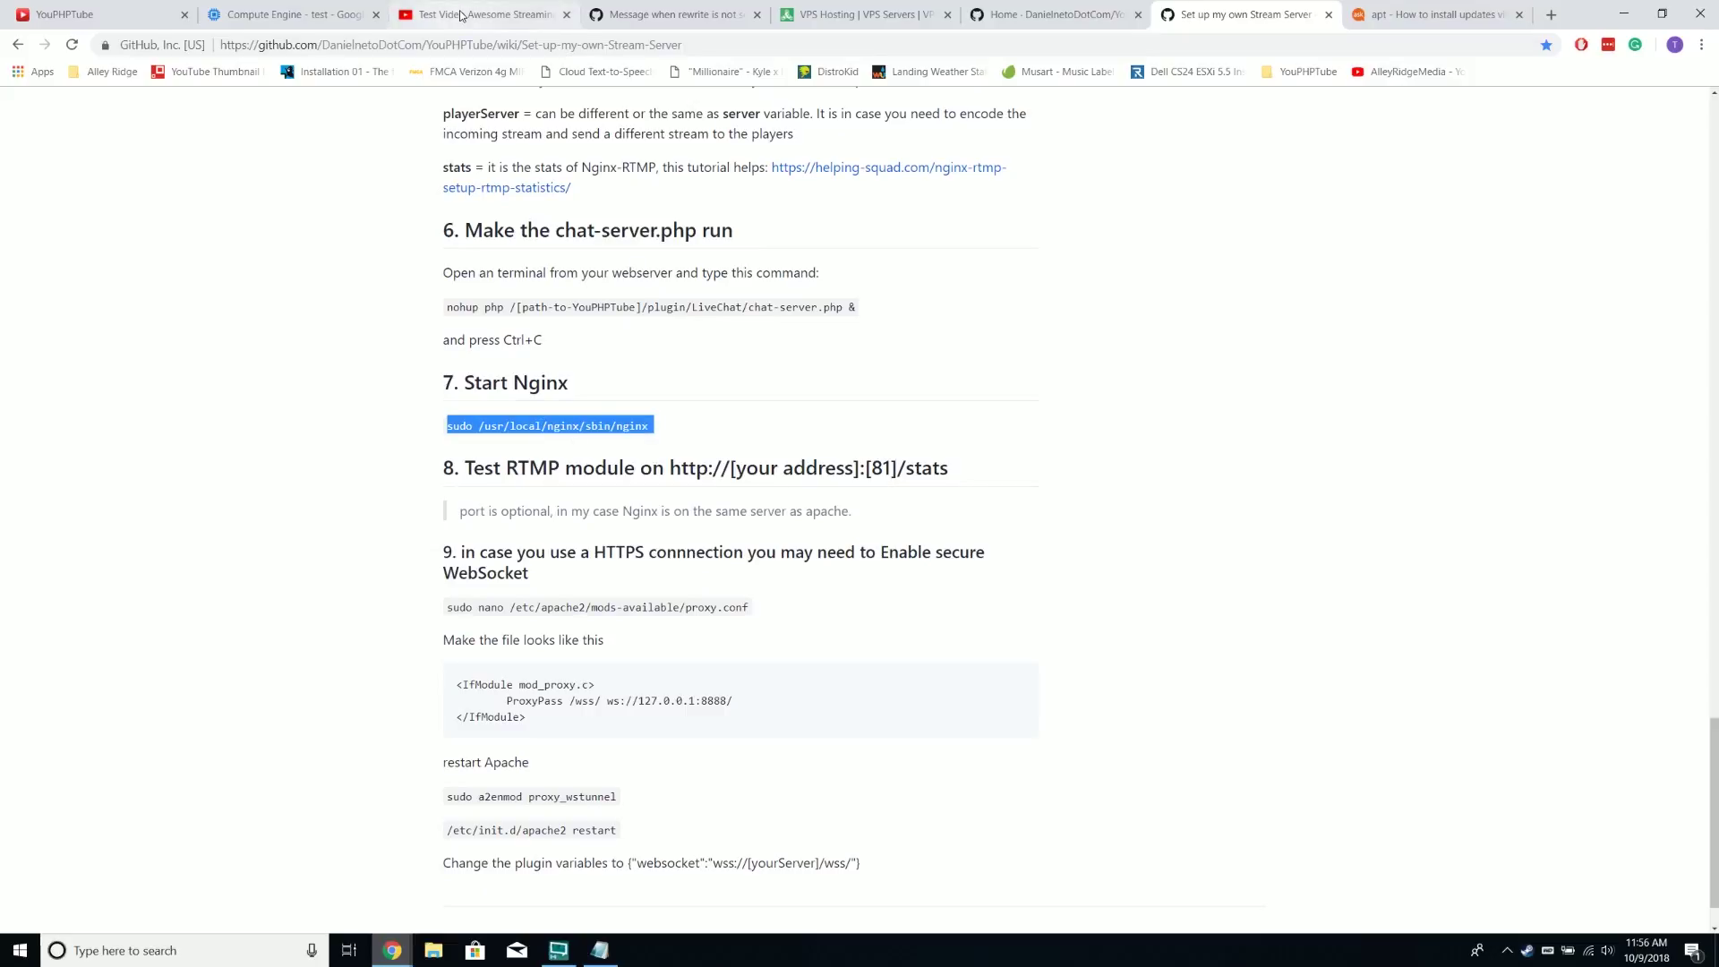
Paste and run the Nginx start command in the SSH terminal
left_click(393, 950)
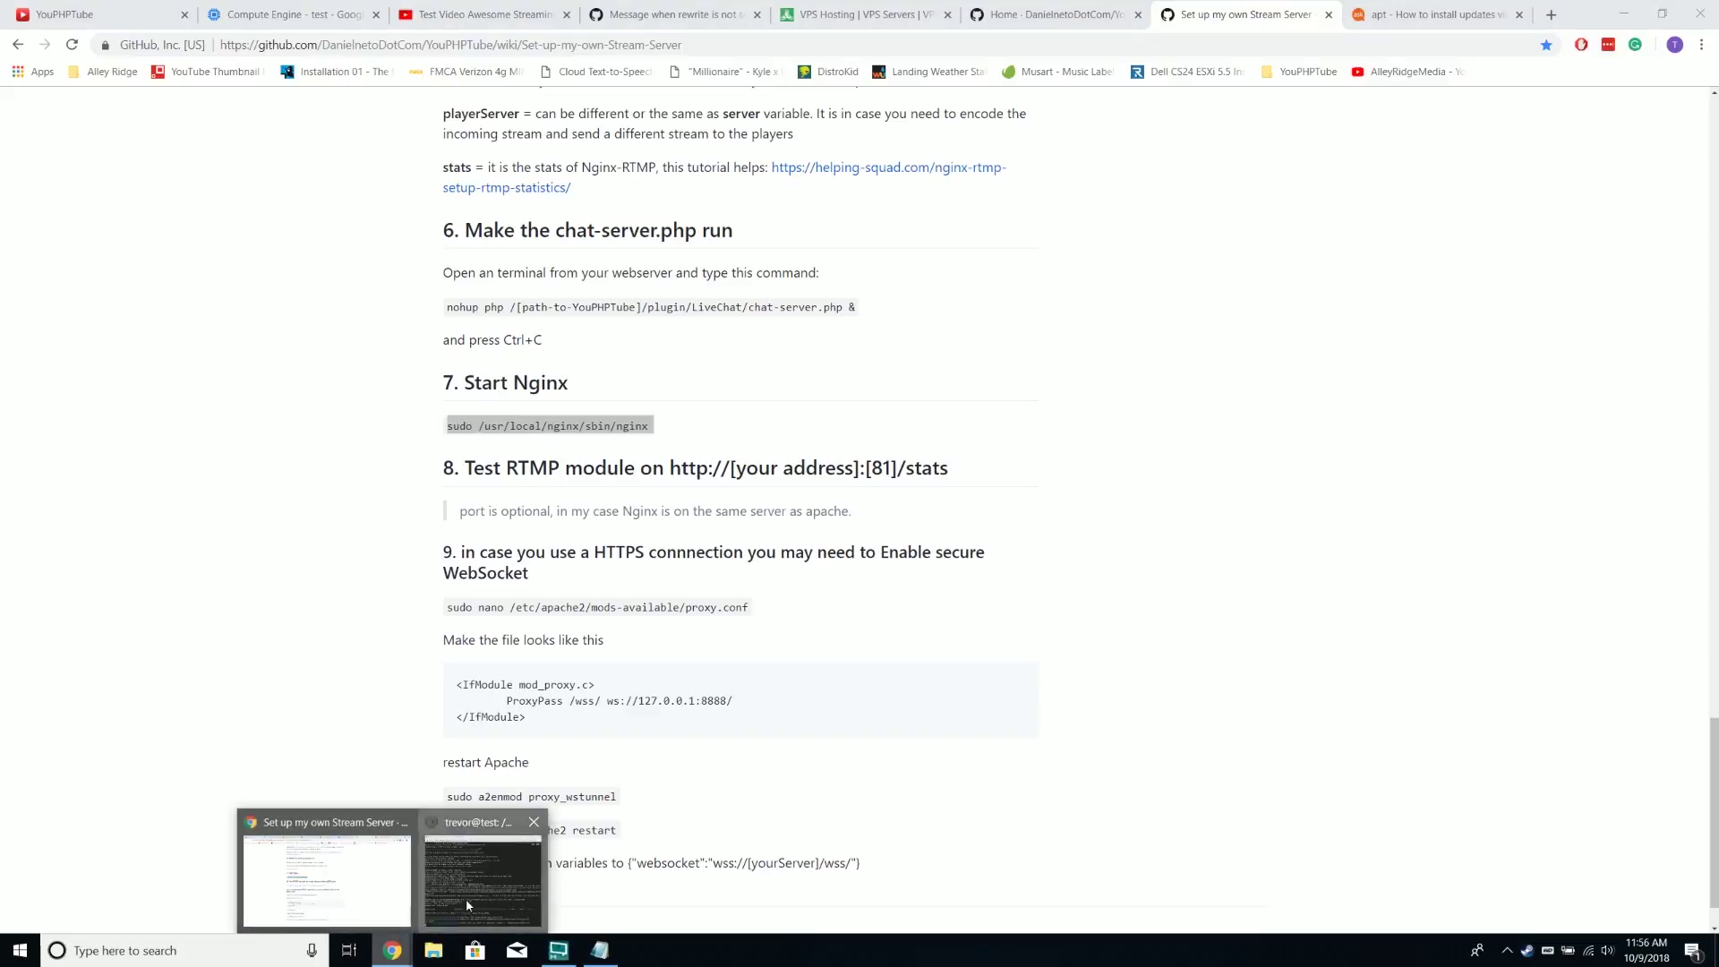
left_click(465, 904)
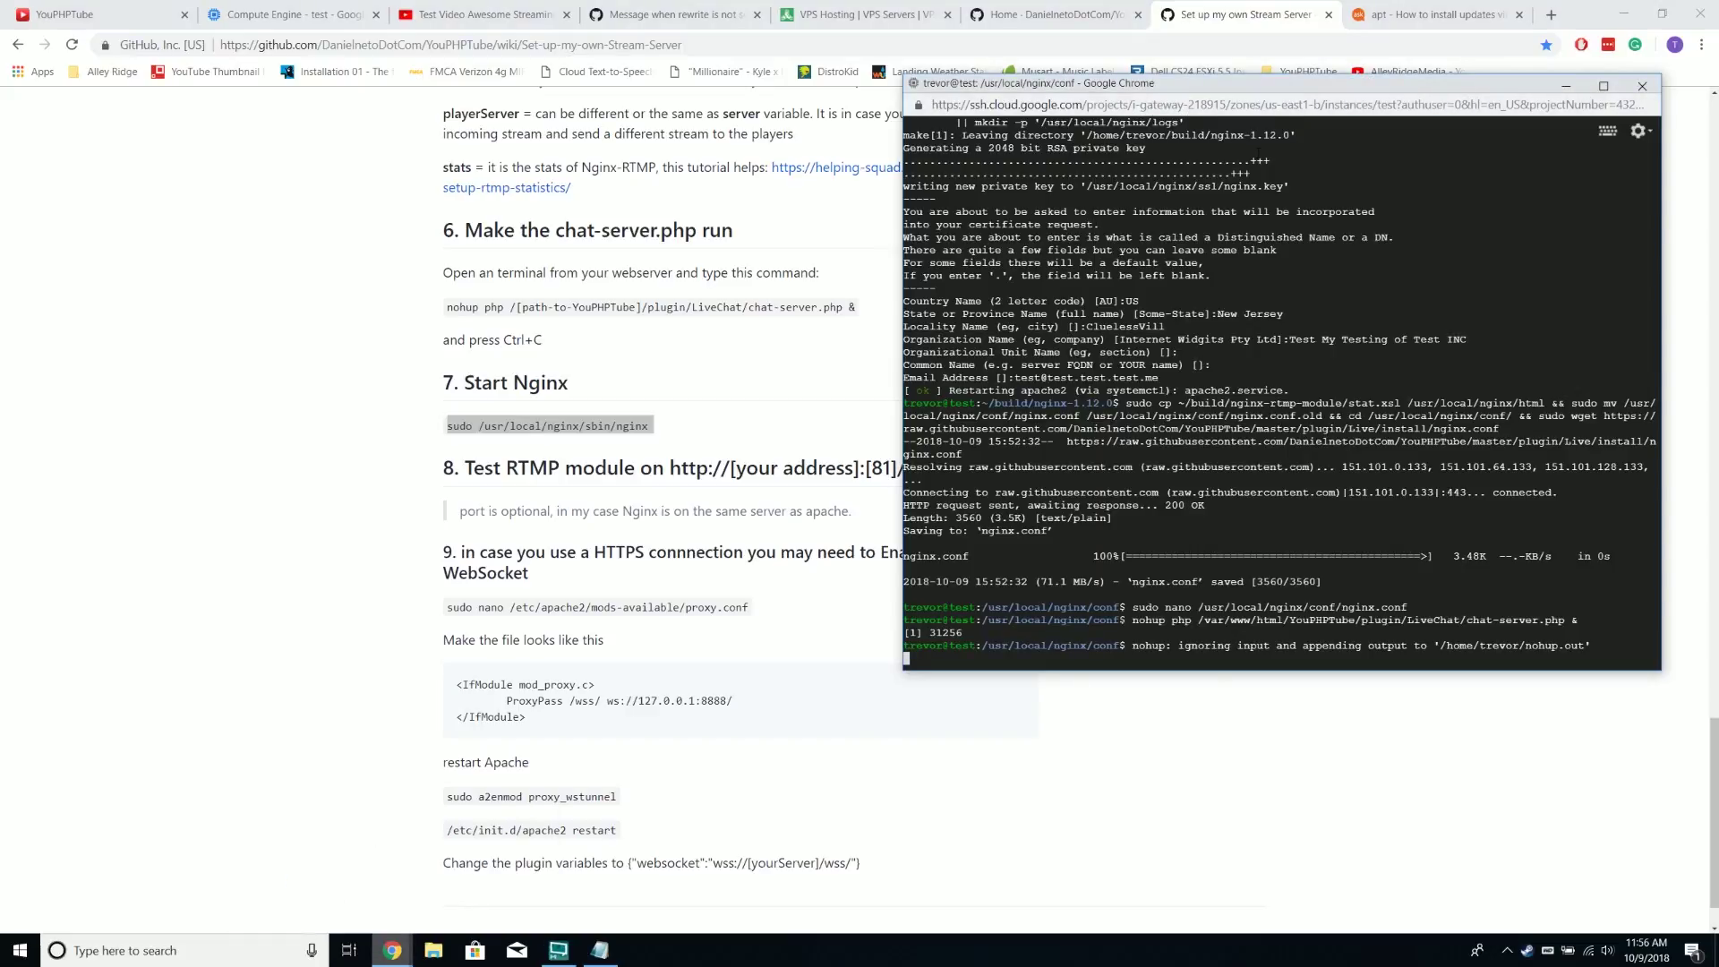
key("Return")
right_click(1258, 87)
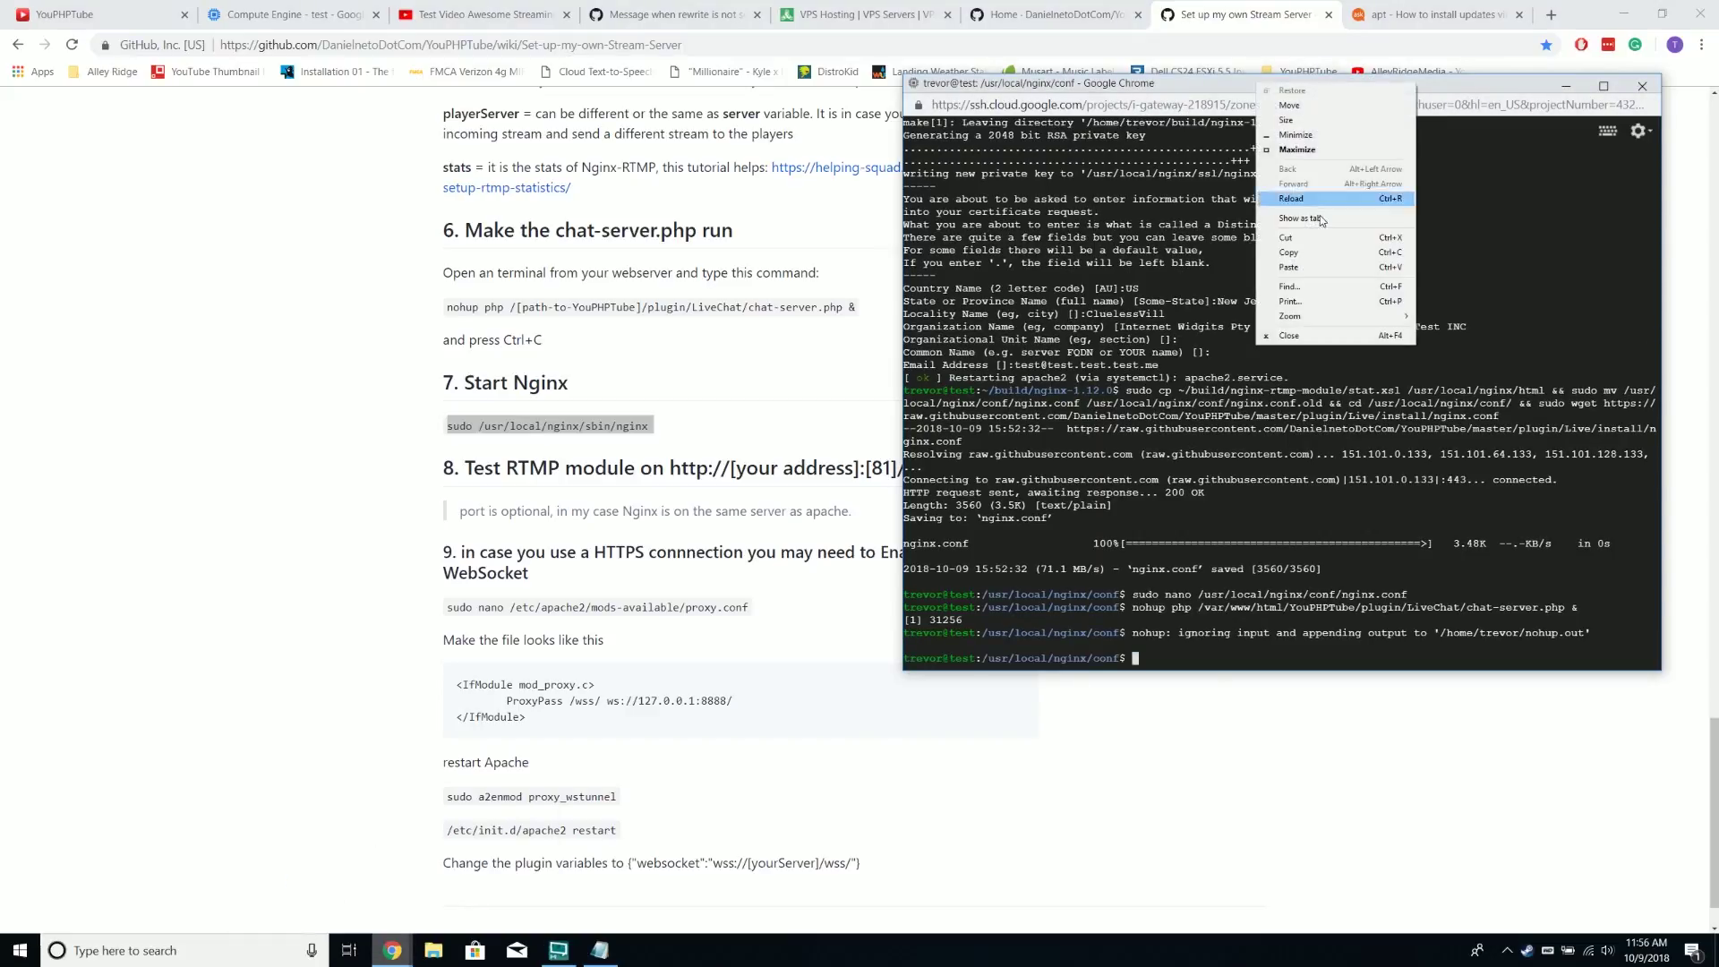
left_click(1328, 268)
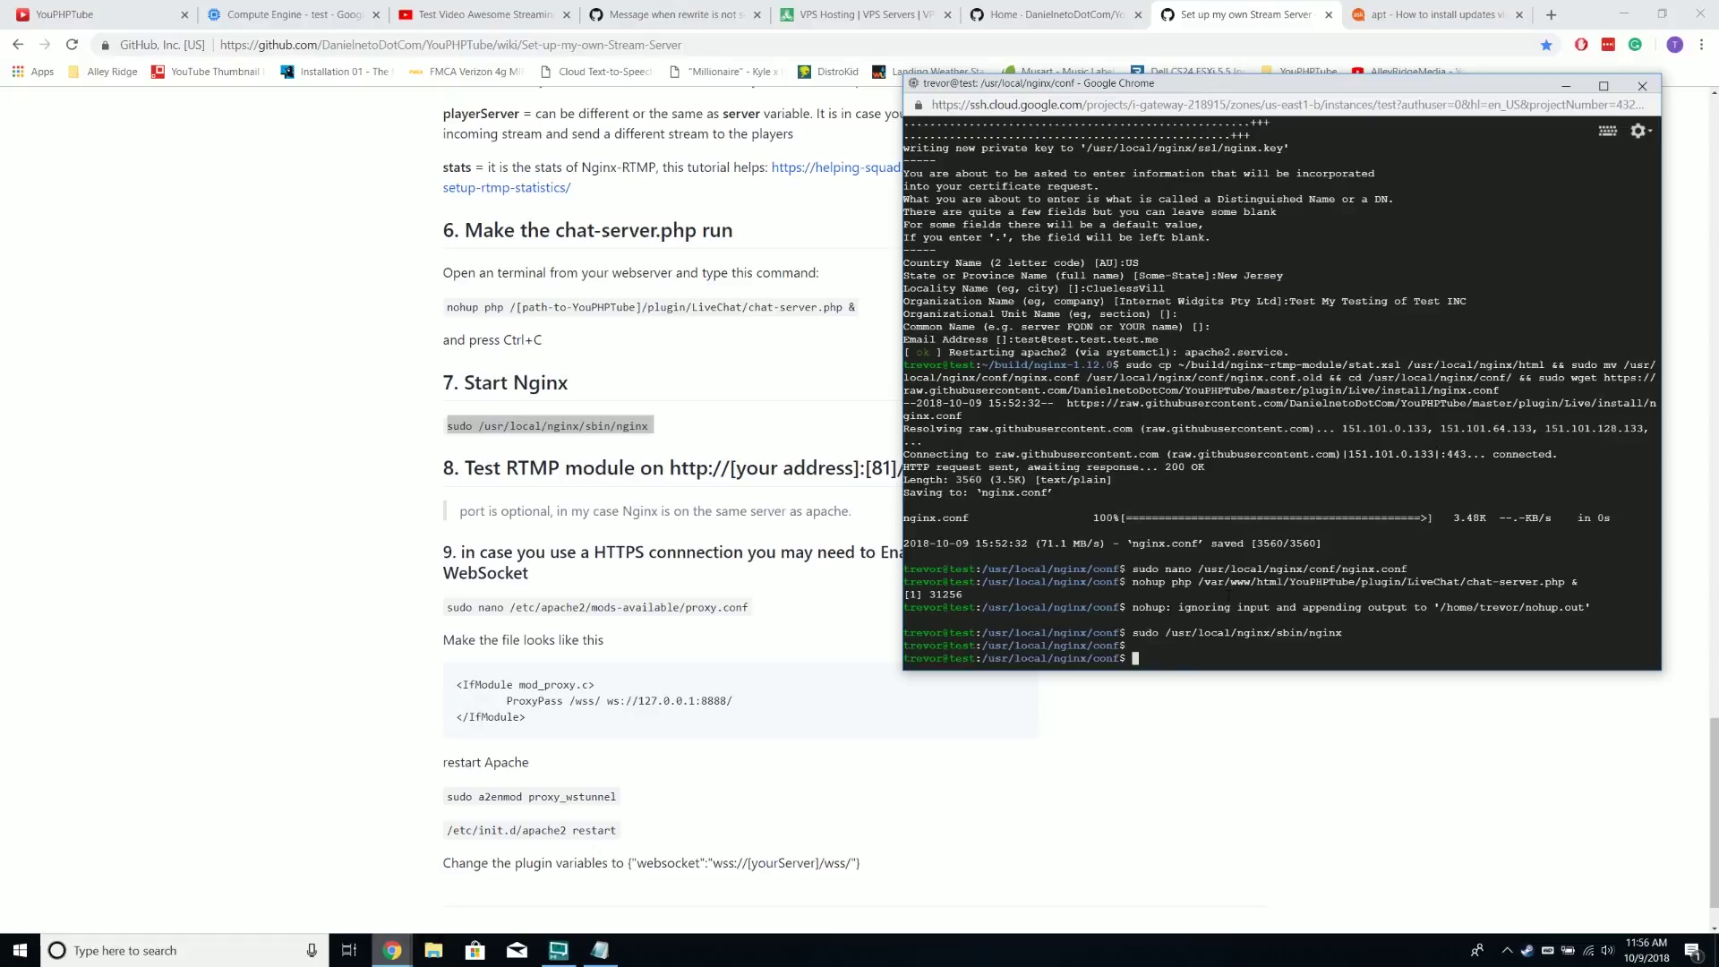
left_click(752, 371)
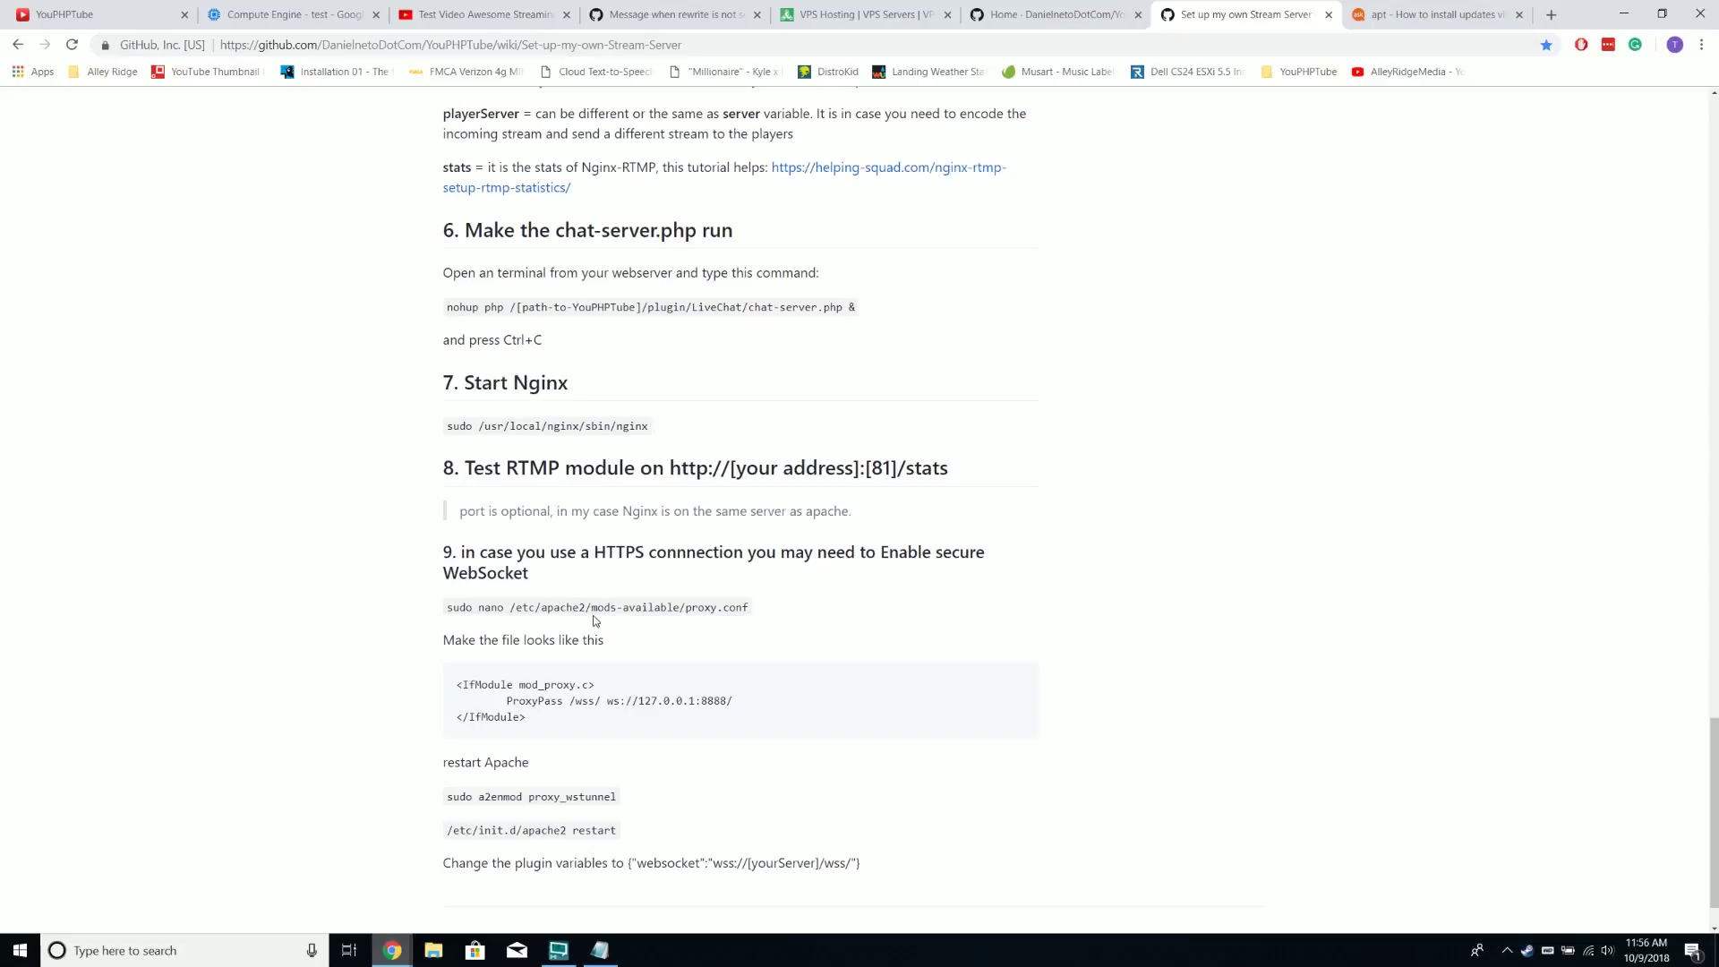
Open the Live plugin's stats address 35.231.53.200:8080/stat in a new tab
left_click(457, 14)
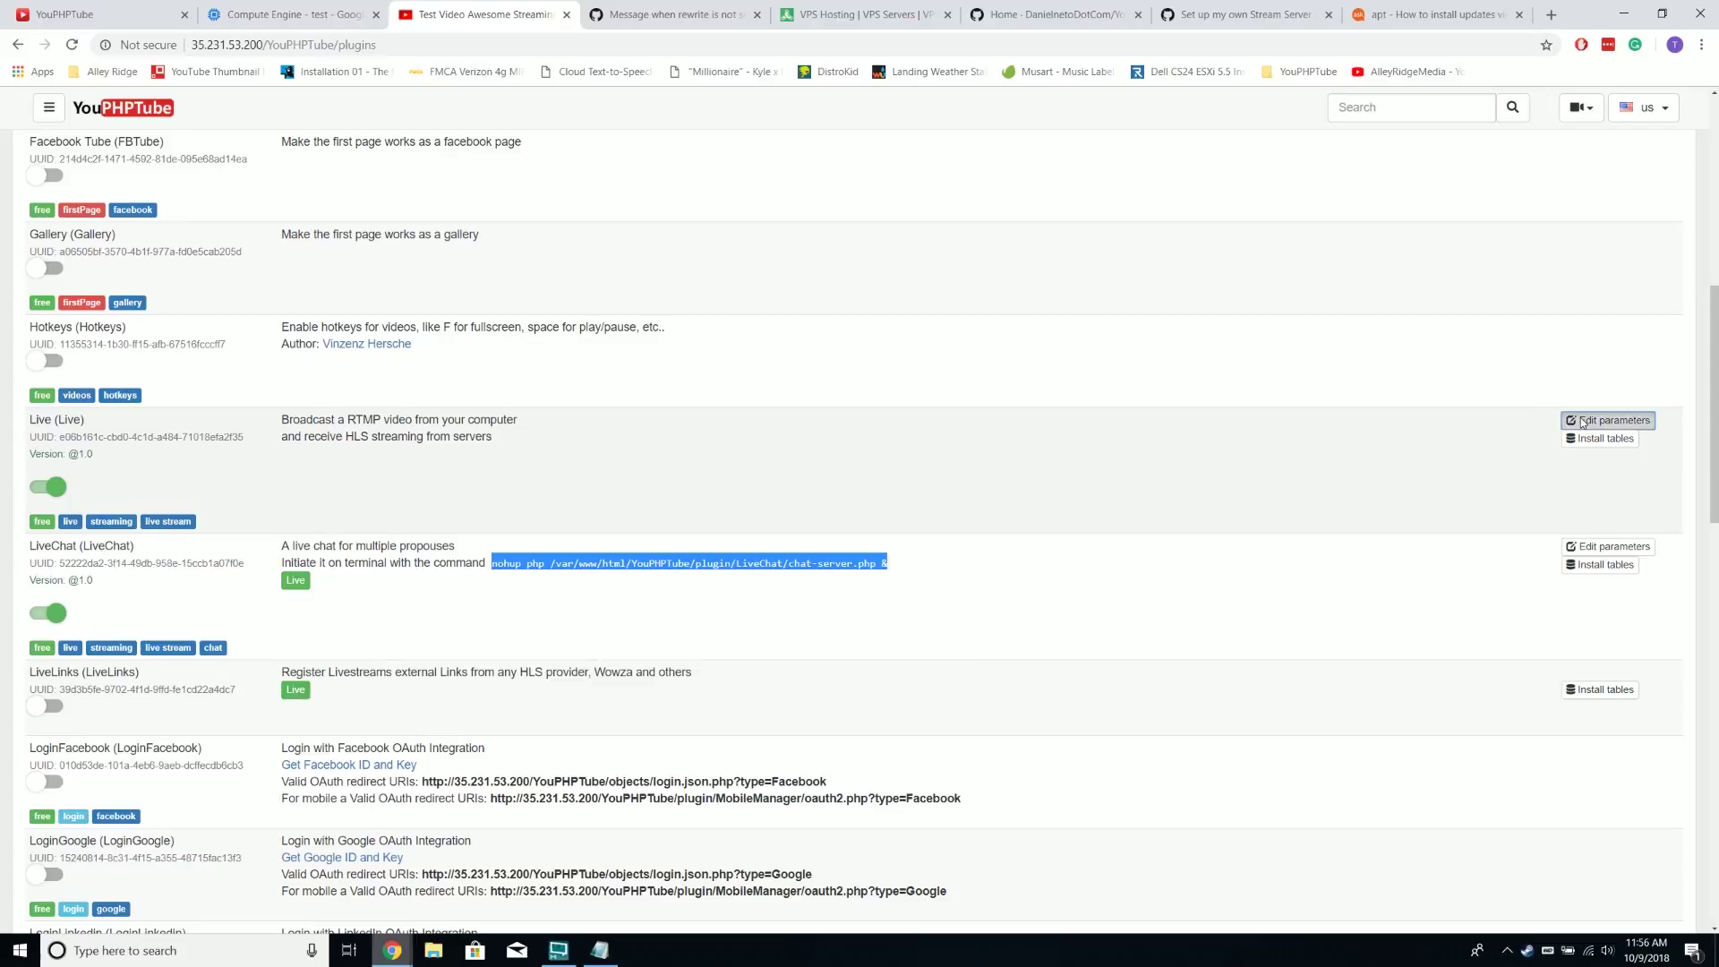
left_click(1607, 420)
left_click(762, 437)
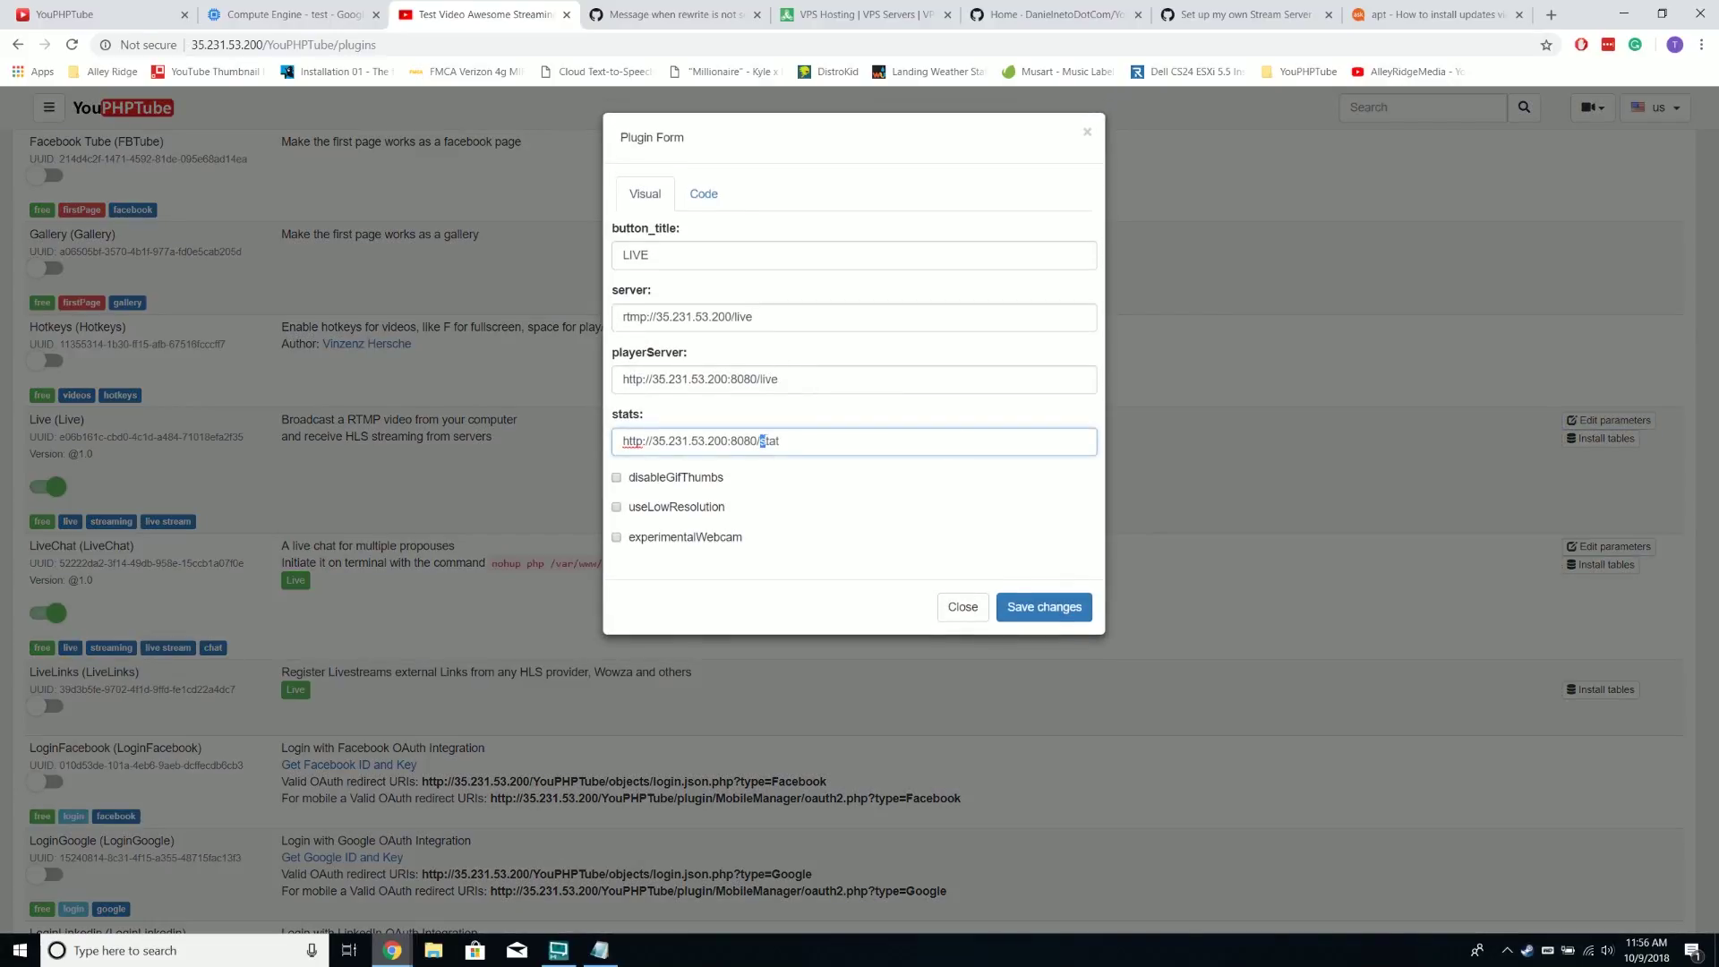
double_click(762, 438)
right_click(763, 438)
left_click(870, 591)
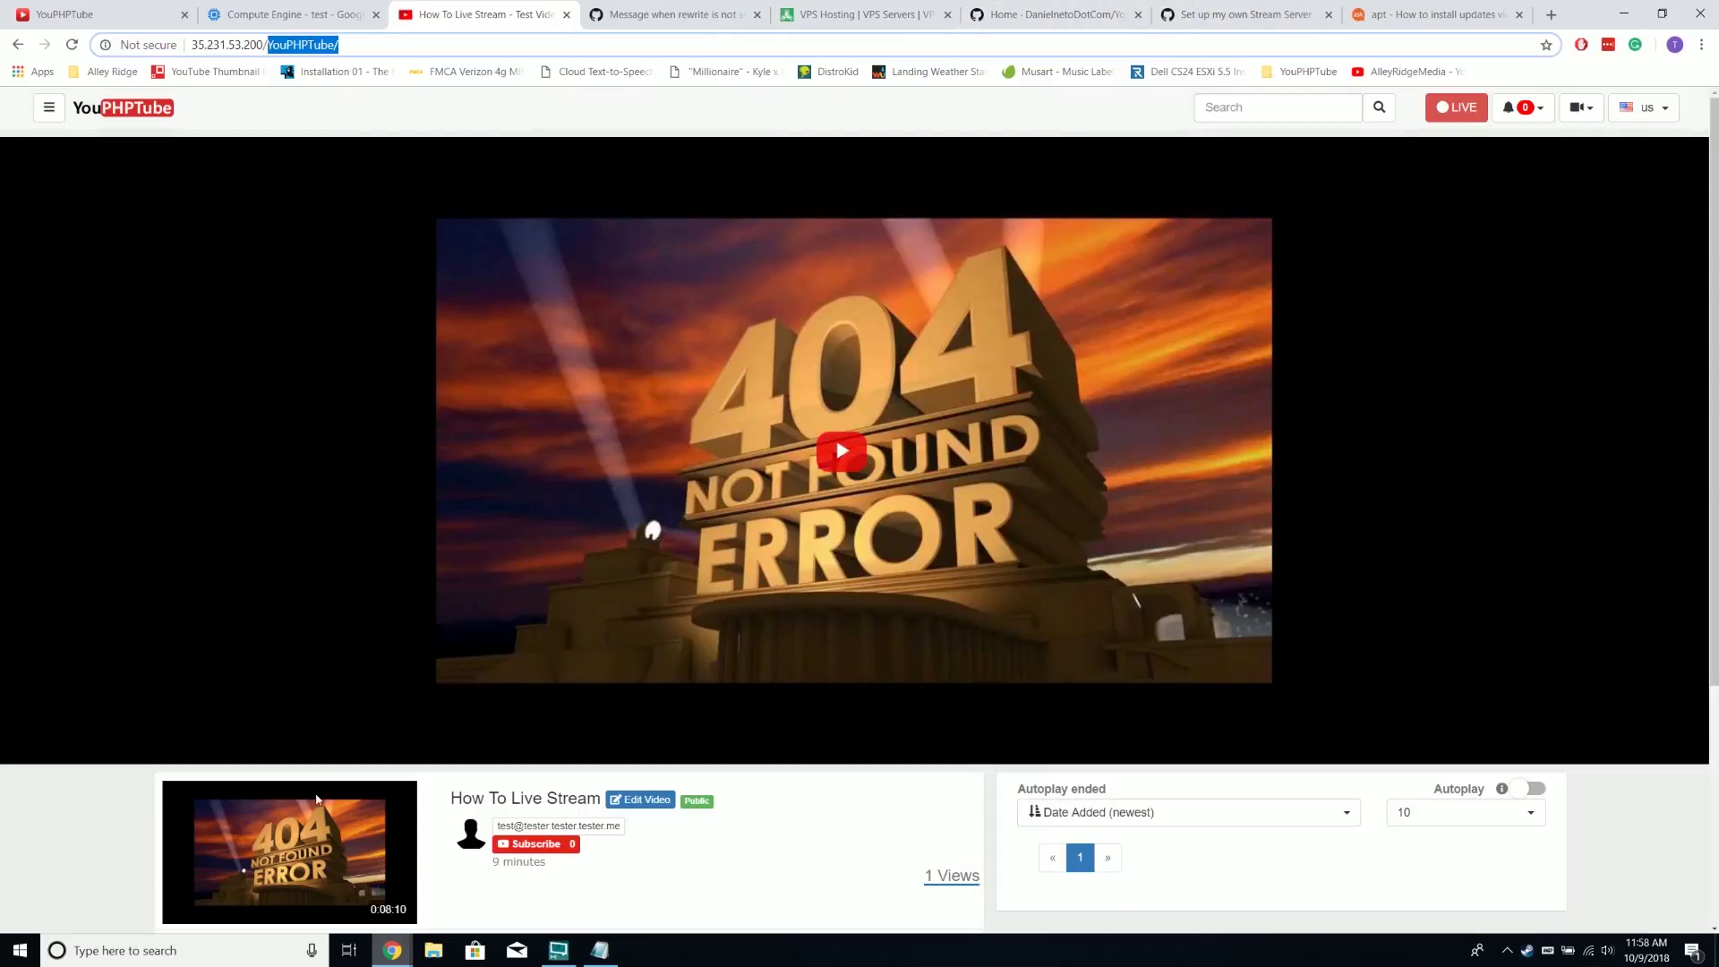
Review the details of the 'test' VM instance in Compute Engine
left_click(294, 11)
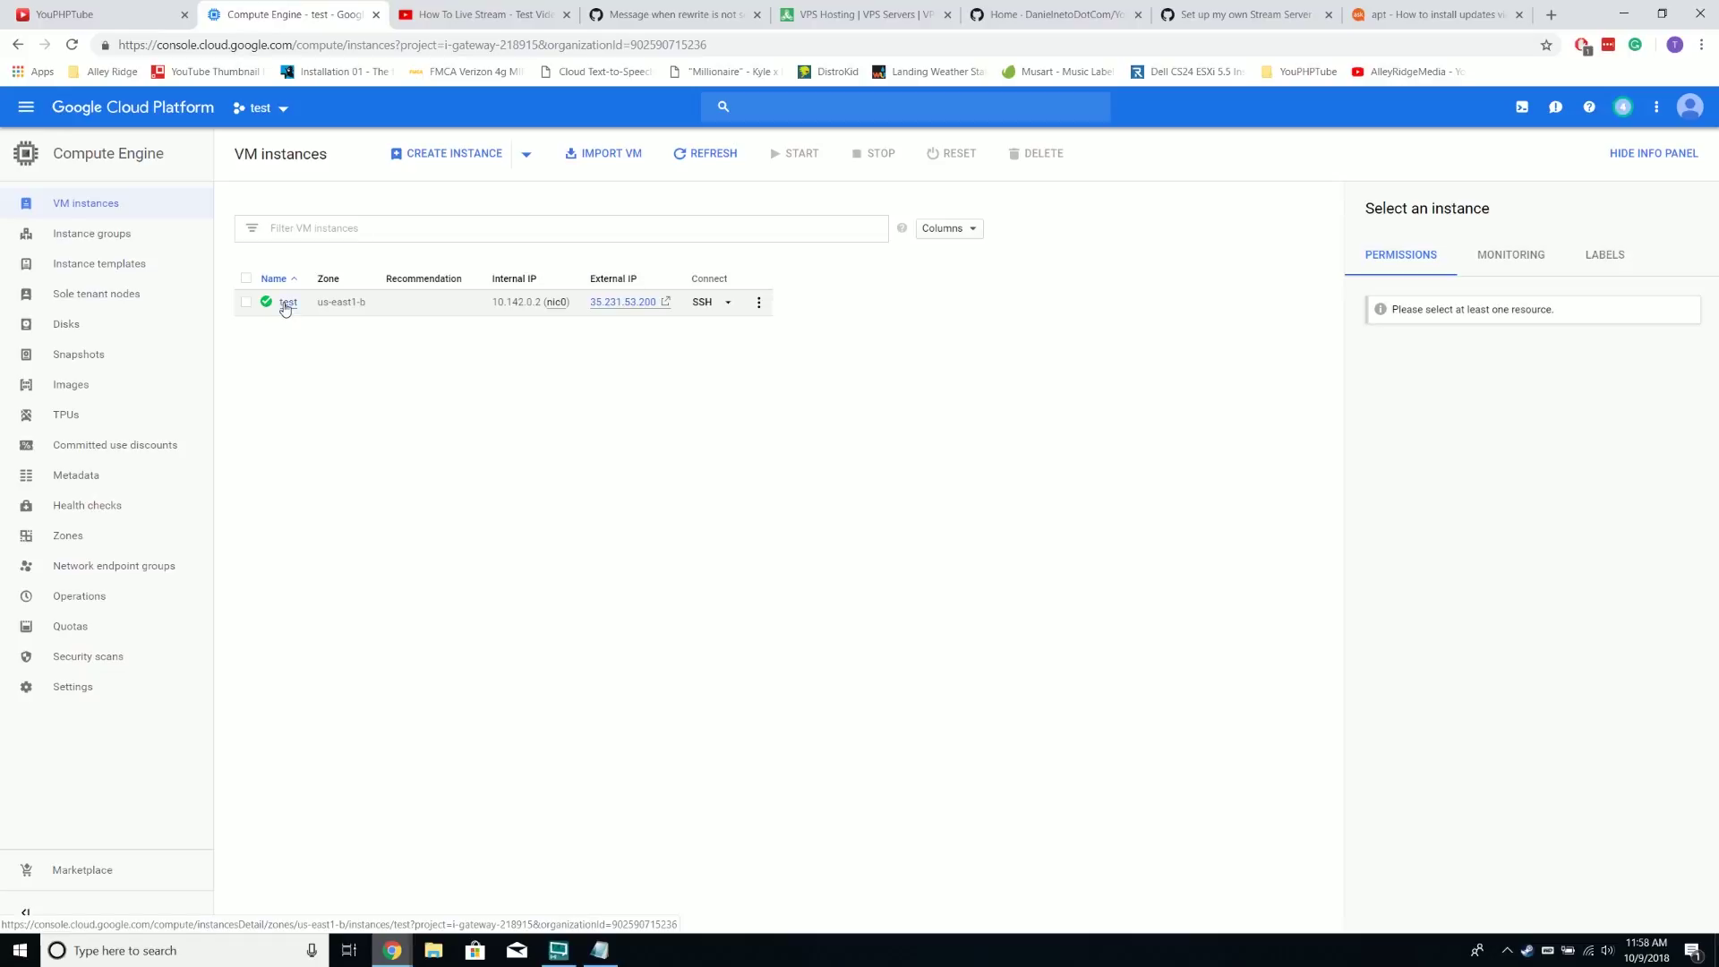
left_click(286, 305)
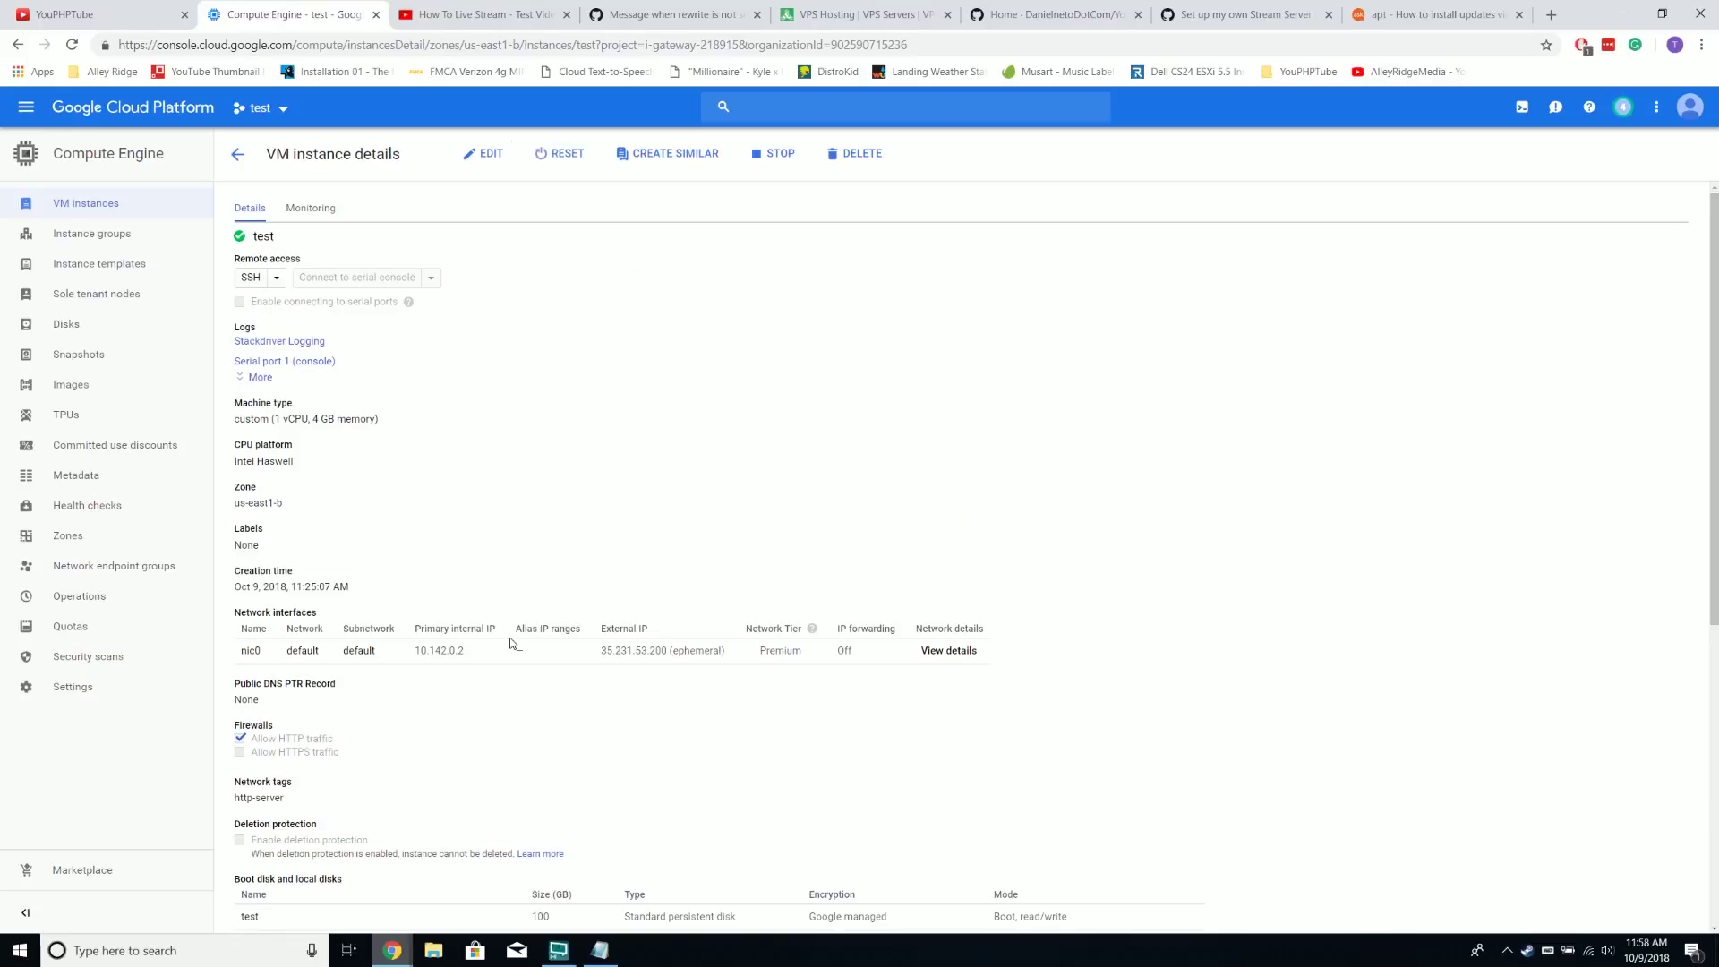
scroll(331, 493, "down", 4)
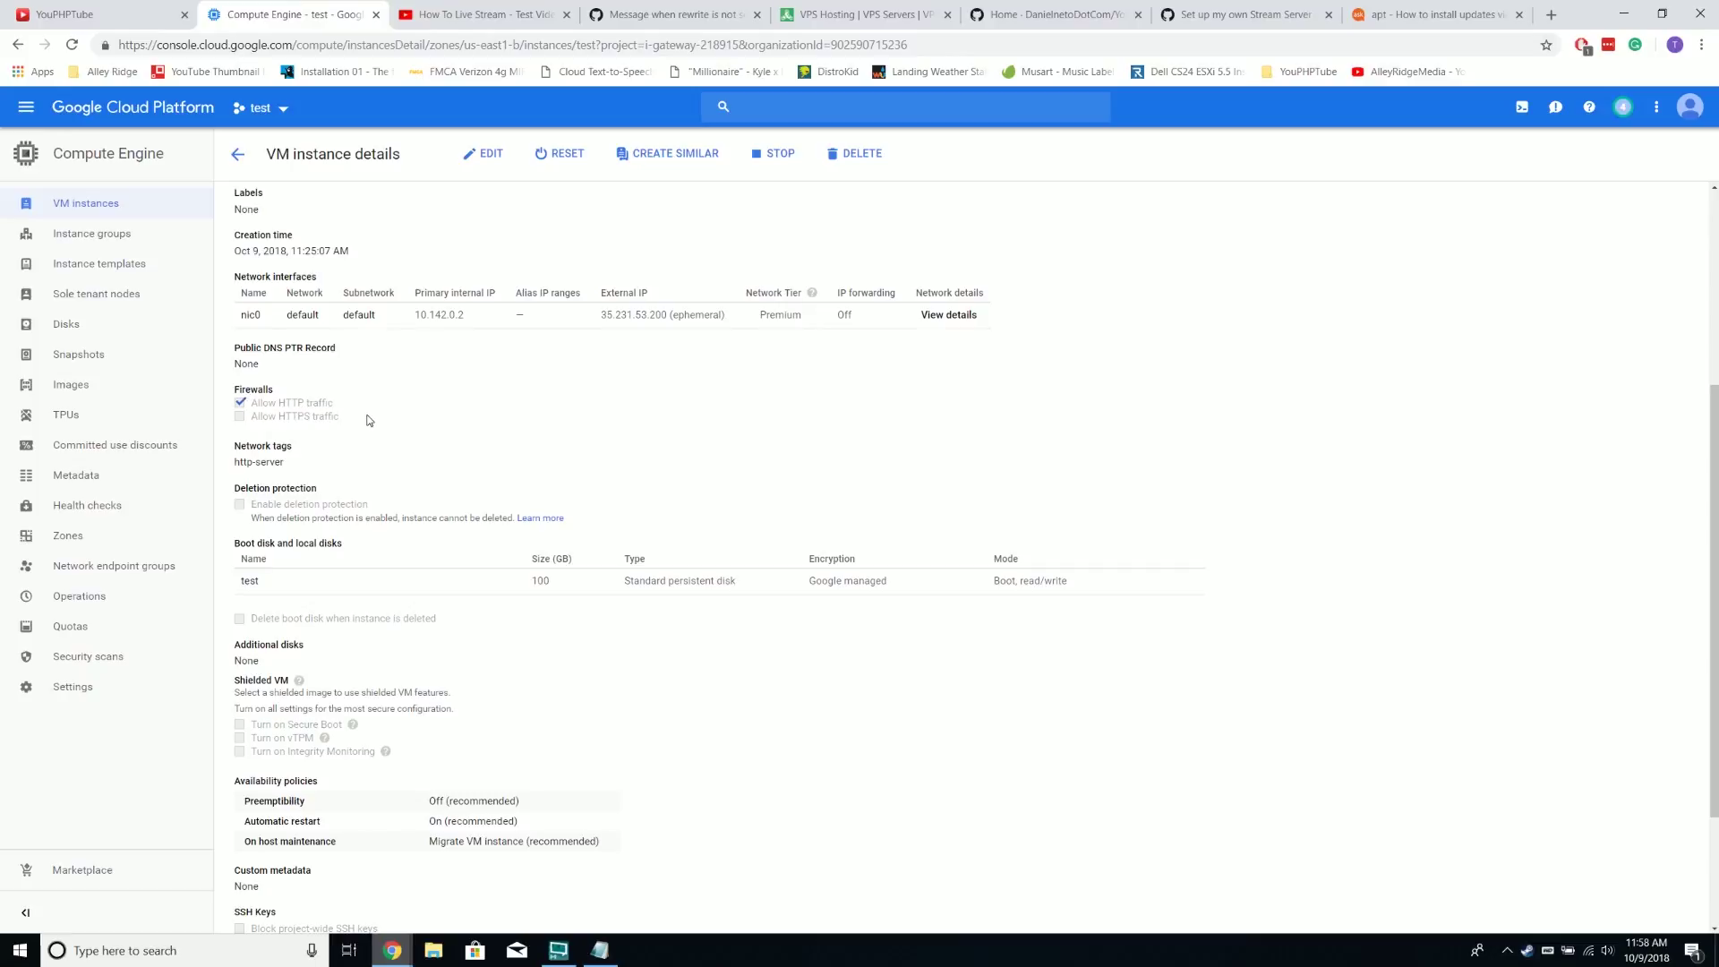
scroll(407, 501, "down", 1)
scroll(408, 504, "down", 2)
scroll(407, 504, "up", 5)
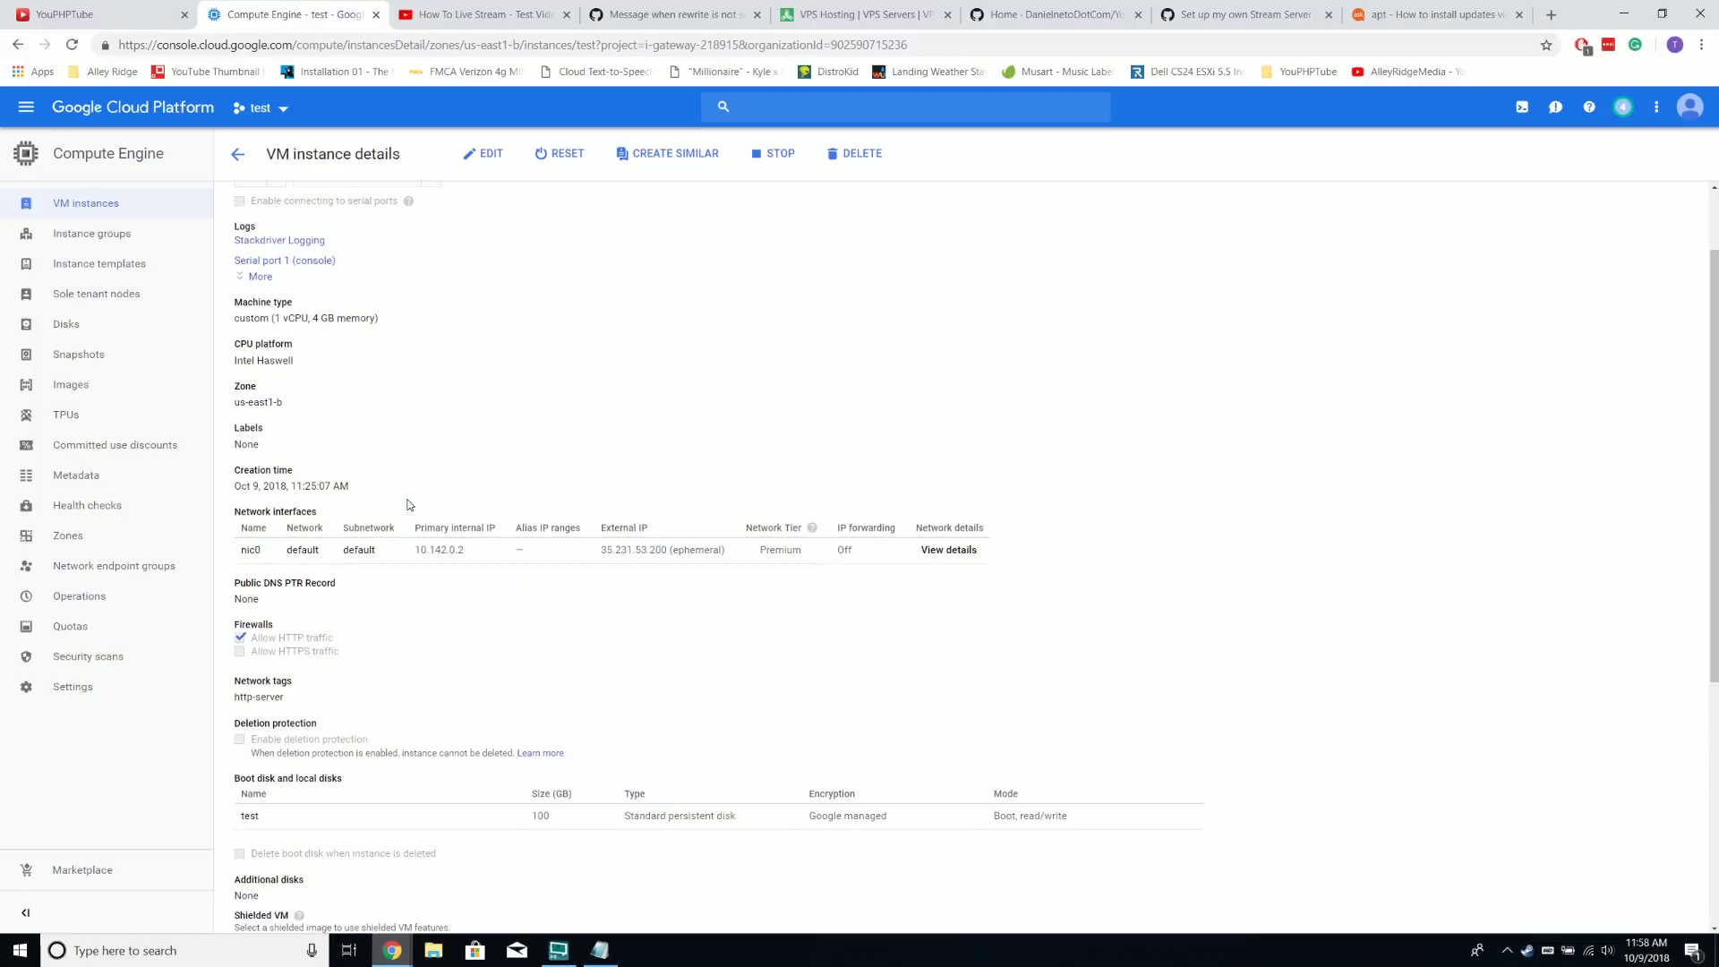
scroll(409, 501, "up", 2)
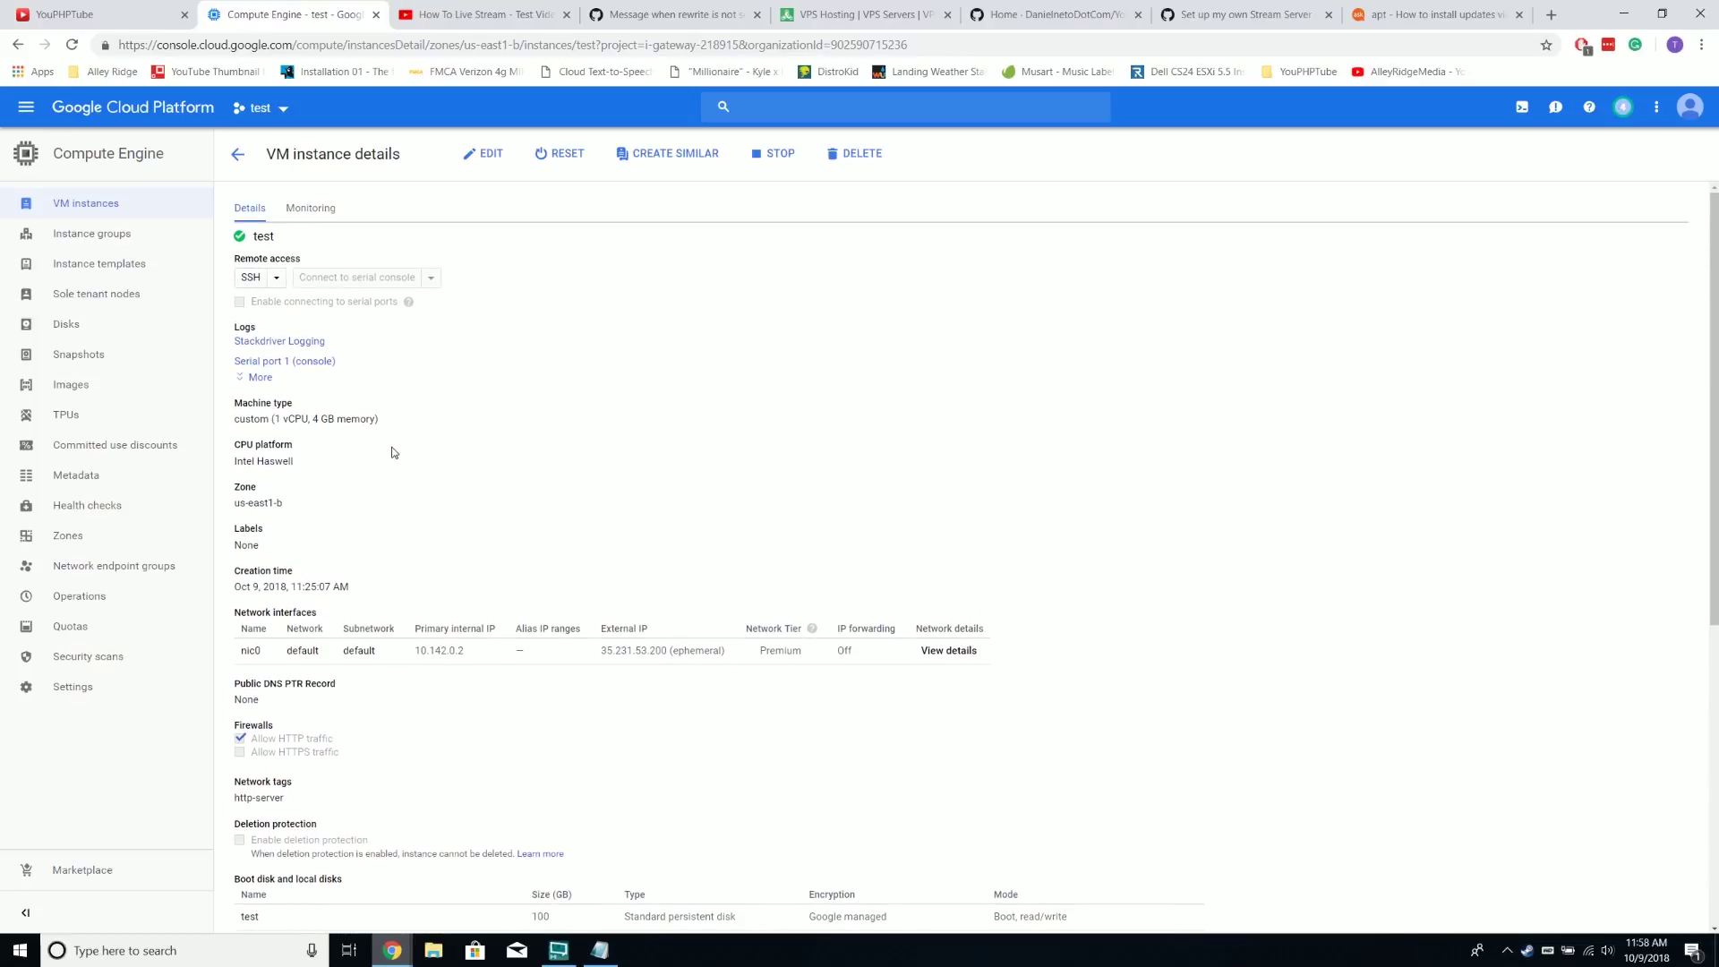
scroll(391, 452, "down", 2)
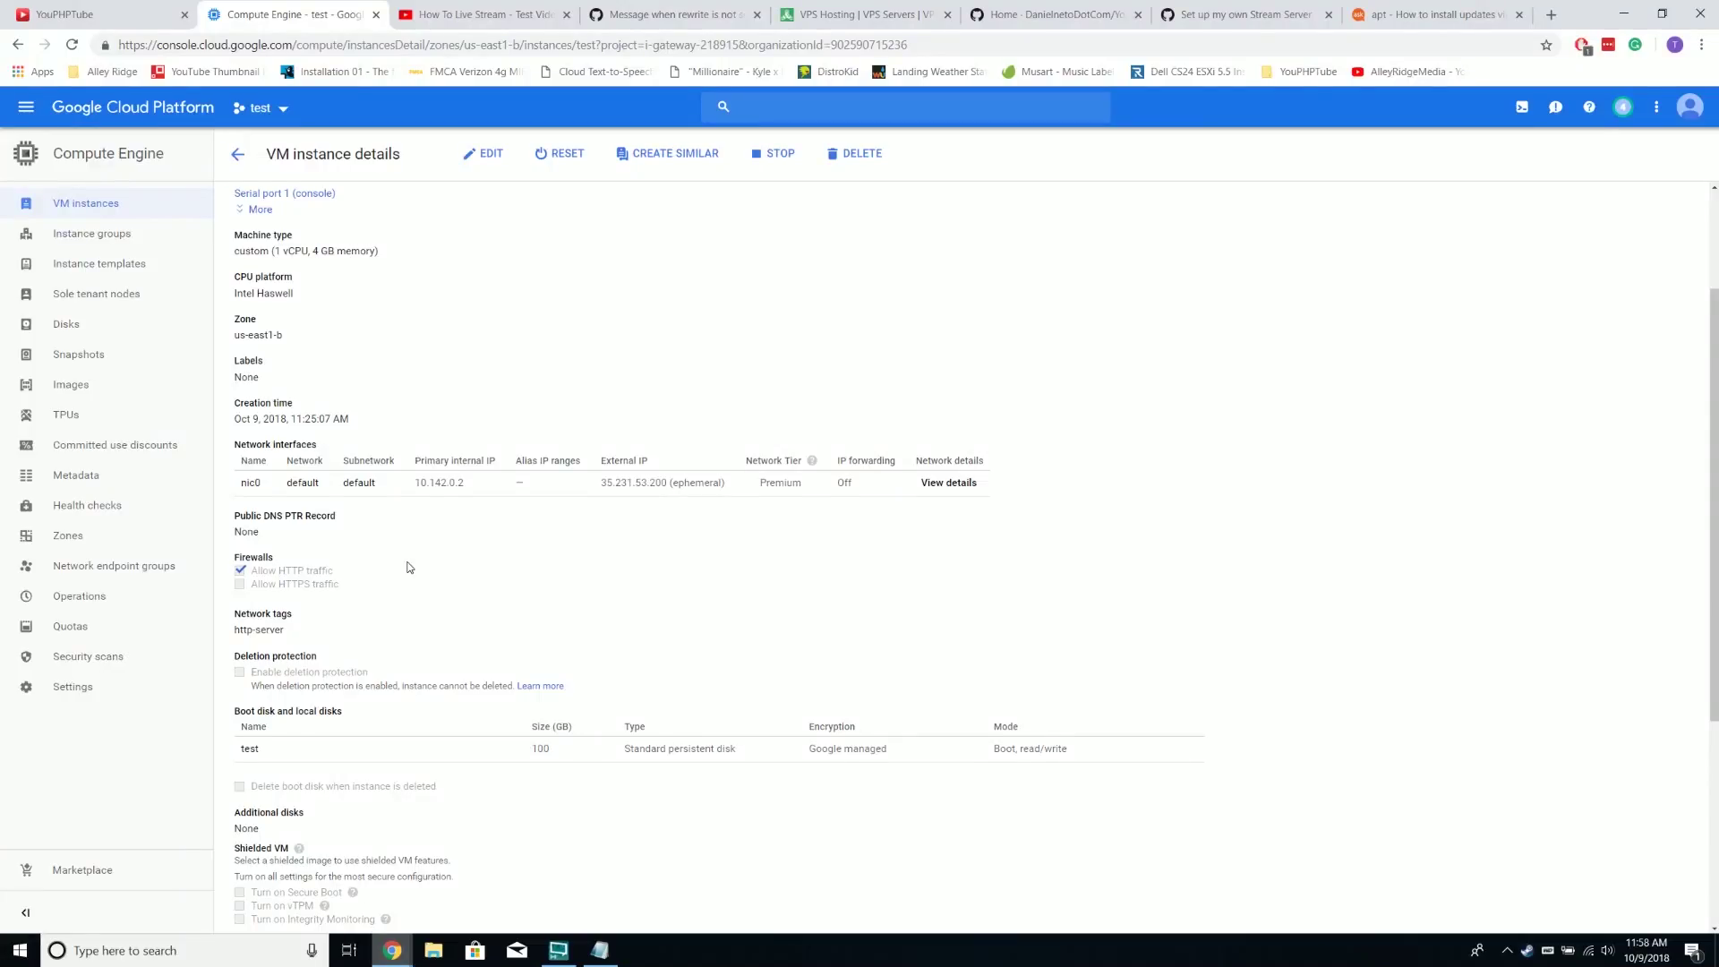
scroll(410, 566, "down", 3)
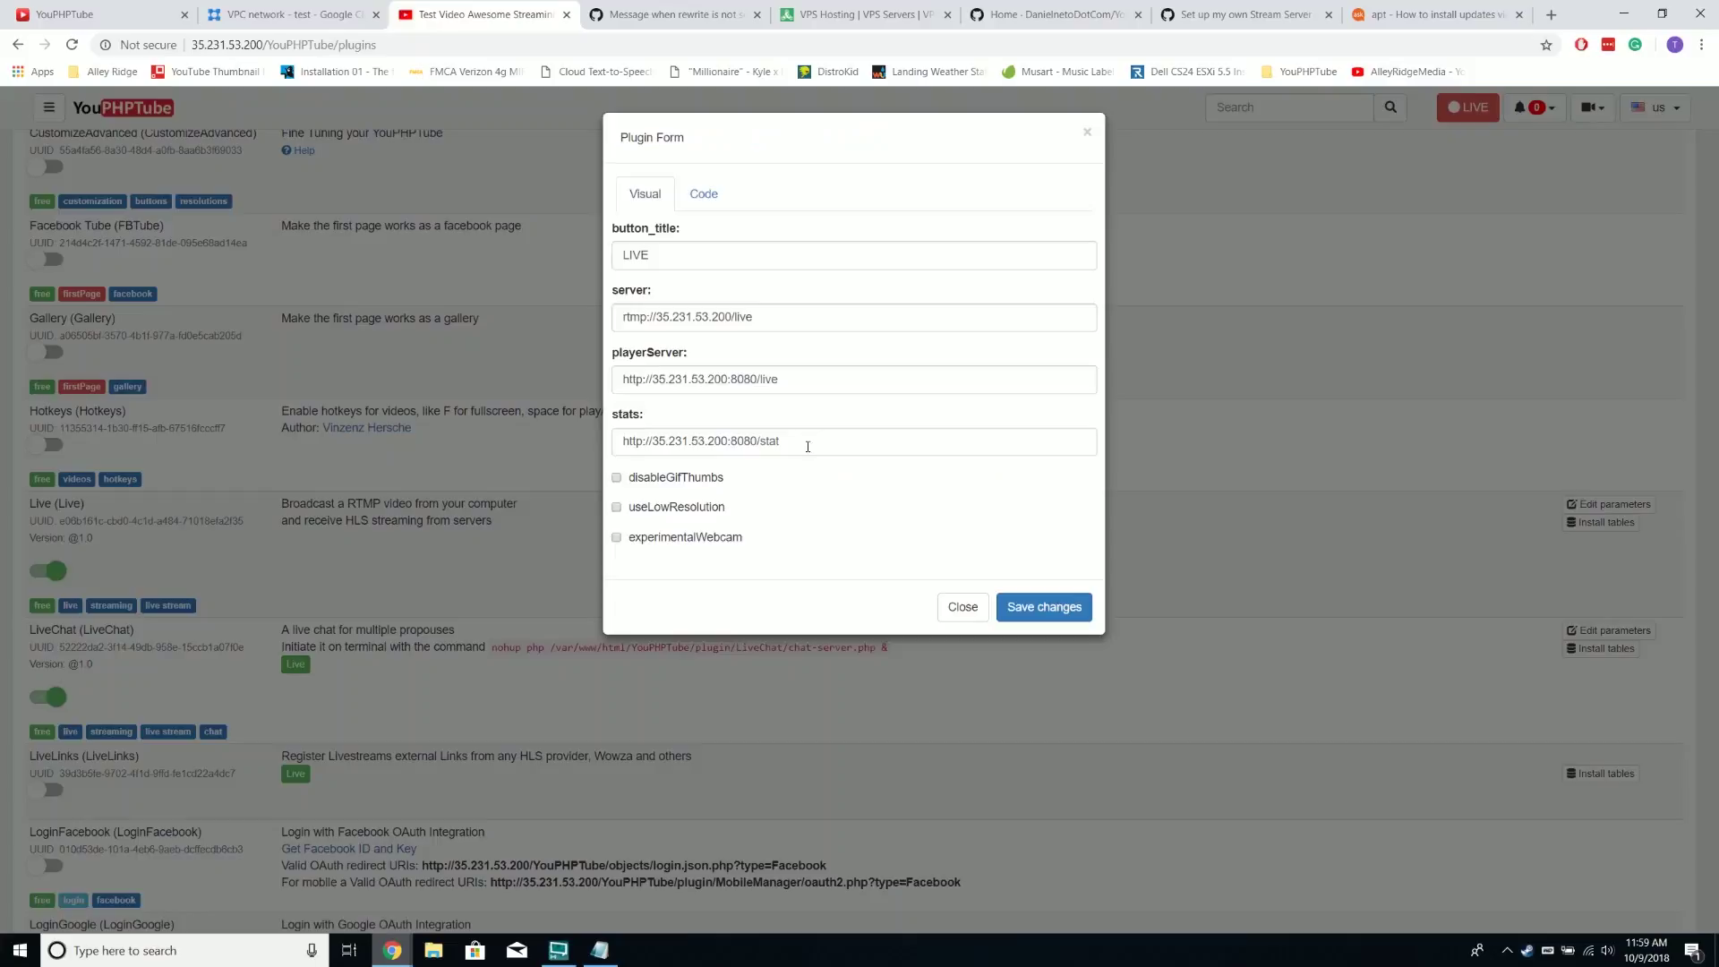
Open the stats URL 35.231.53.200:8080/stat from the Live plugin form
triple_click(806, 445)
right_click(806, 445)
left_click(906, 595)
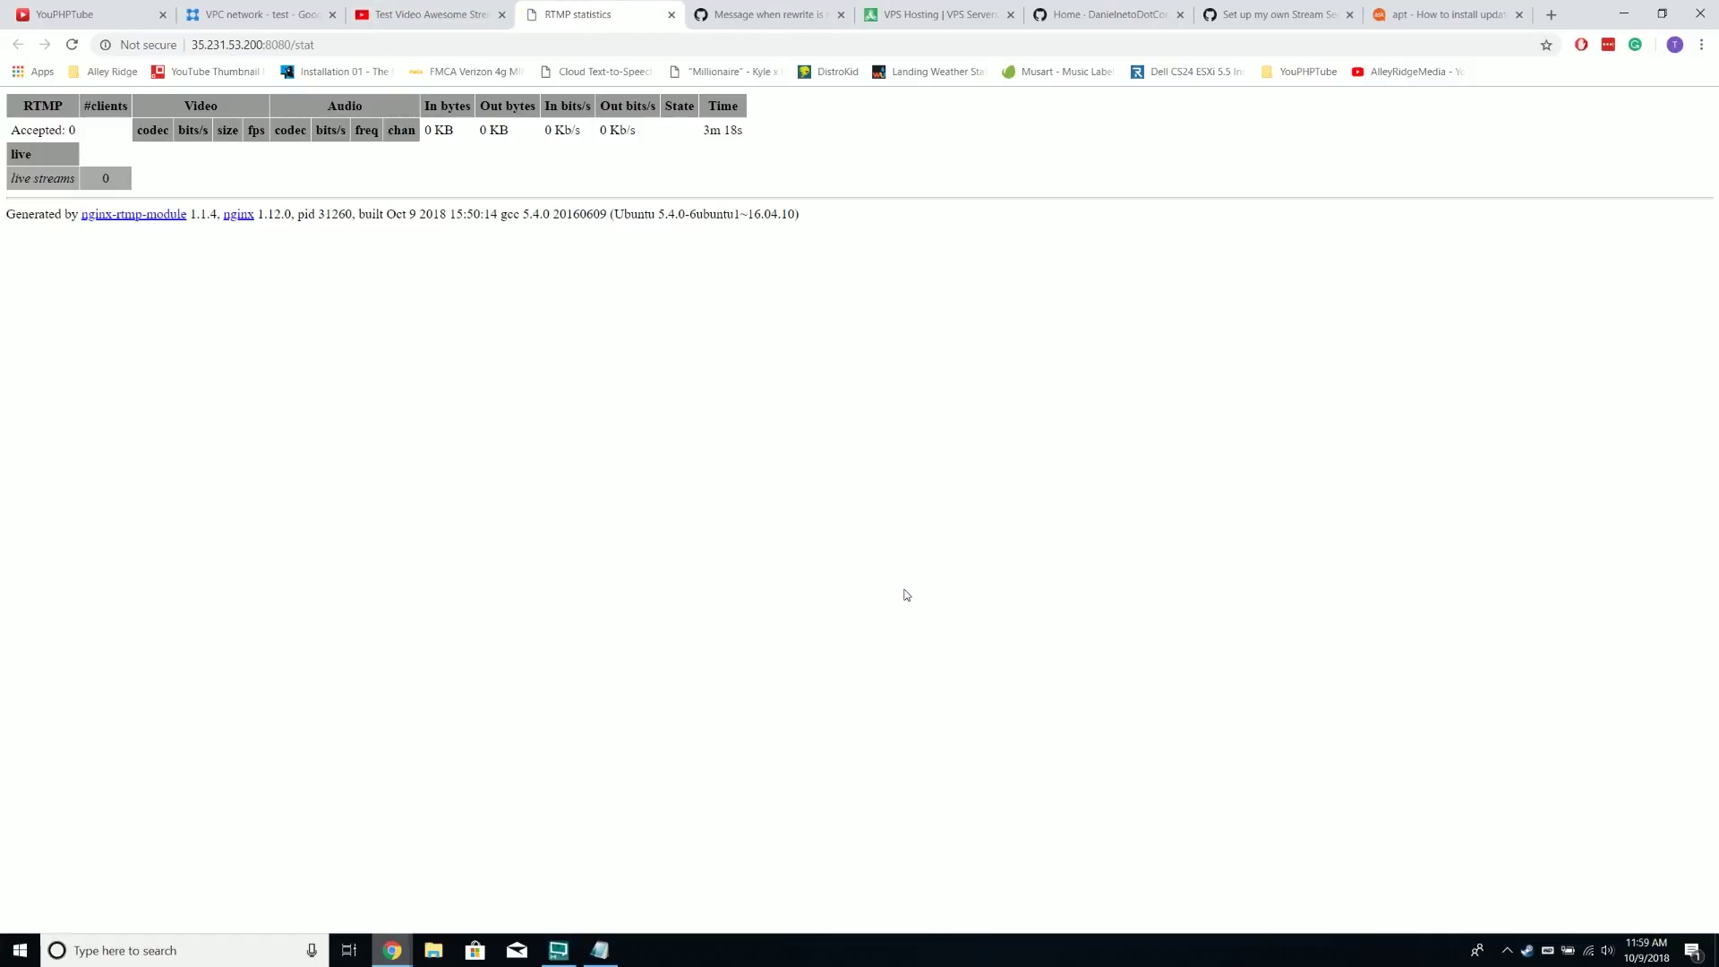
Close the stats tab and plugin dialog, then go to YouPHPTube's LIVE page
left_click(672, 14)
left_click(1133, 161)
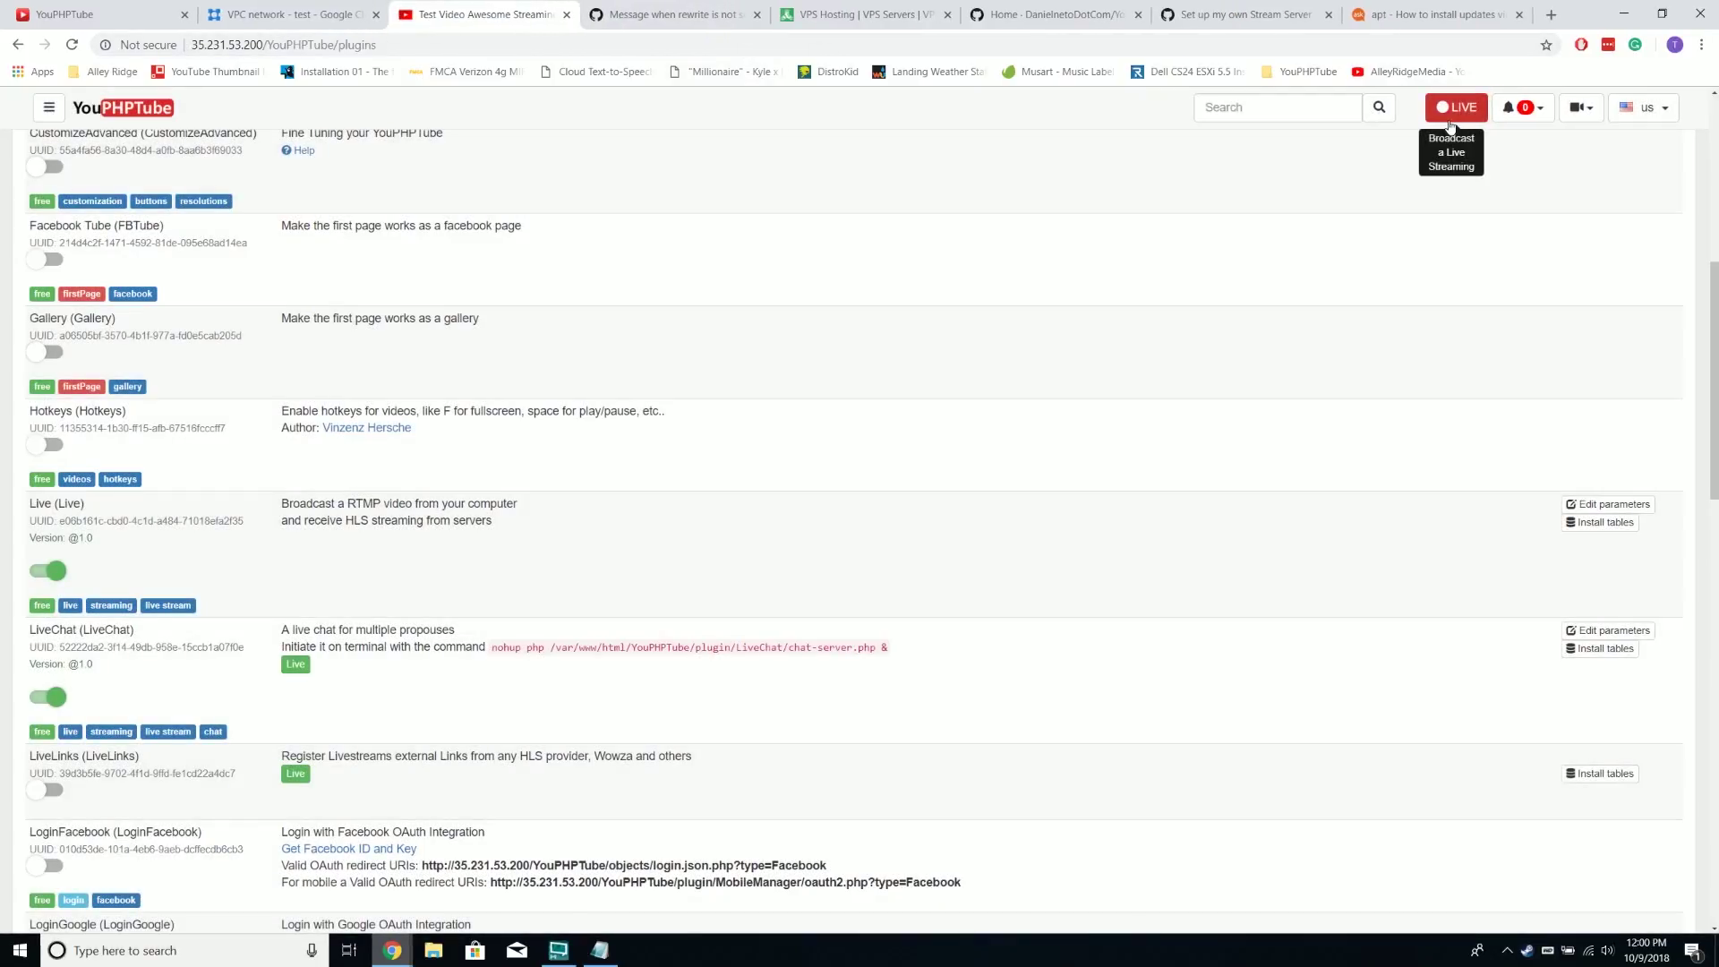
scroll(1249, 231, "up", 7)
left_click(164, 109)
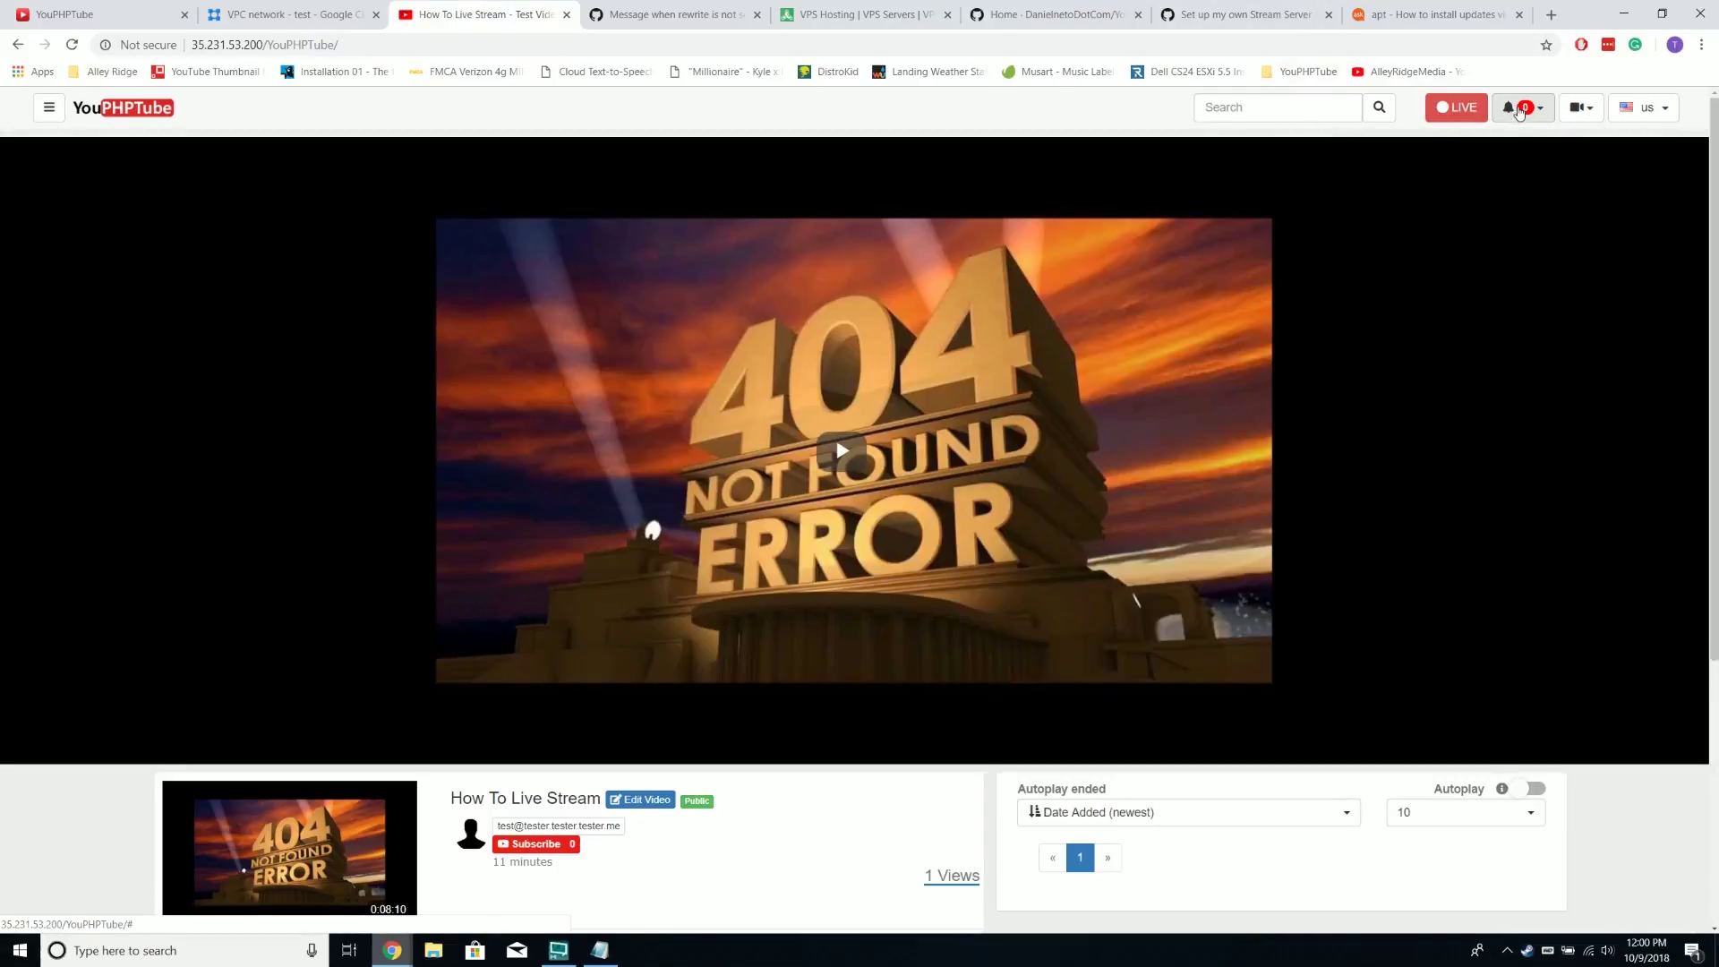
left_click(1457, 108)
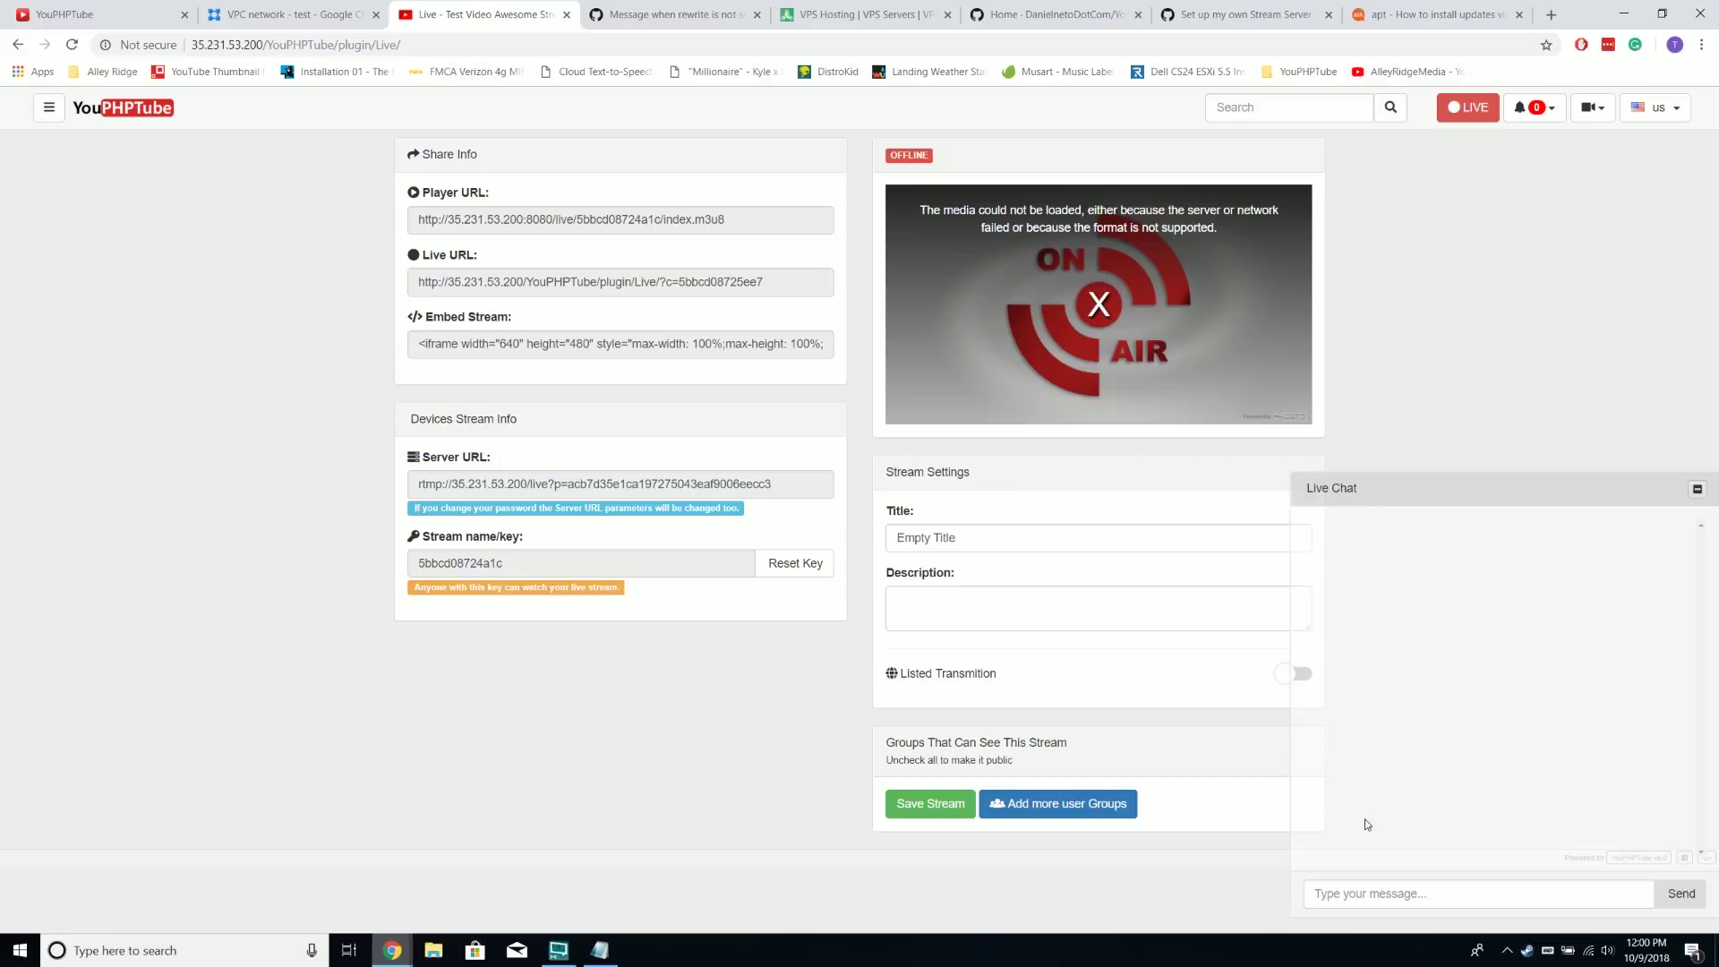
Post 'ih' and 'hi' in the live chat, then collapse the chat panel
left_click(1421, 891)
type("ih")
key("Return")
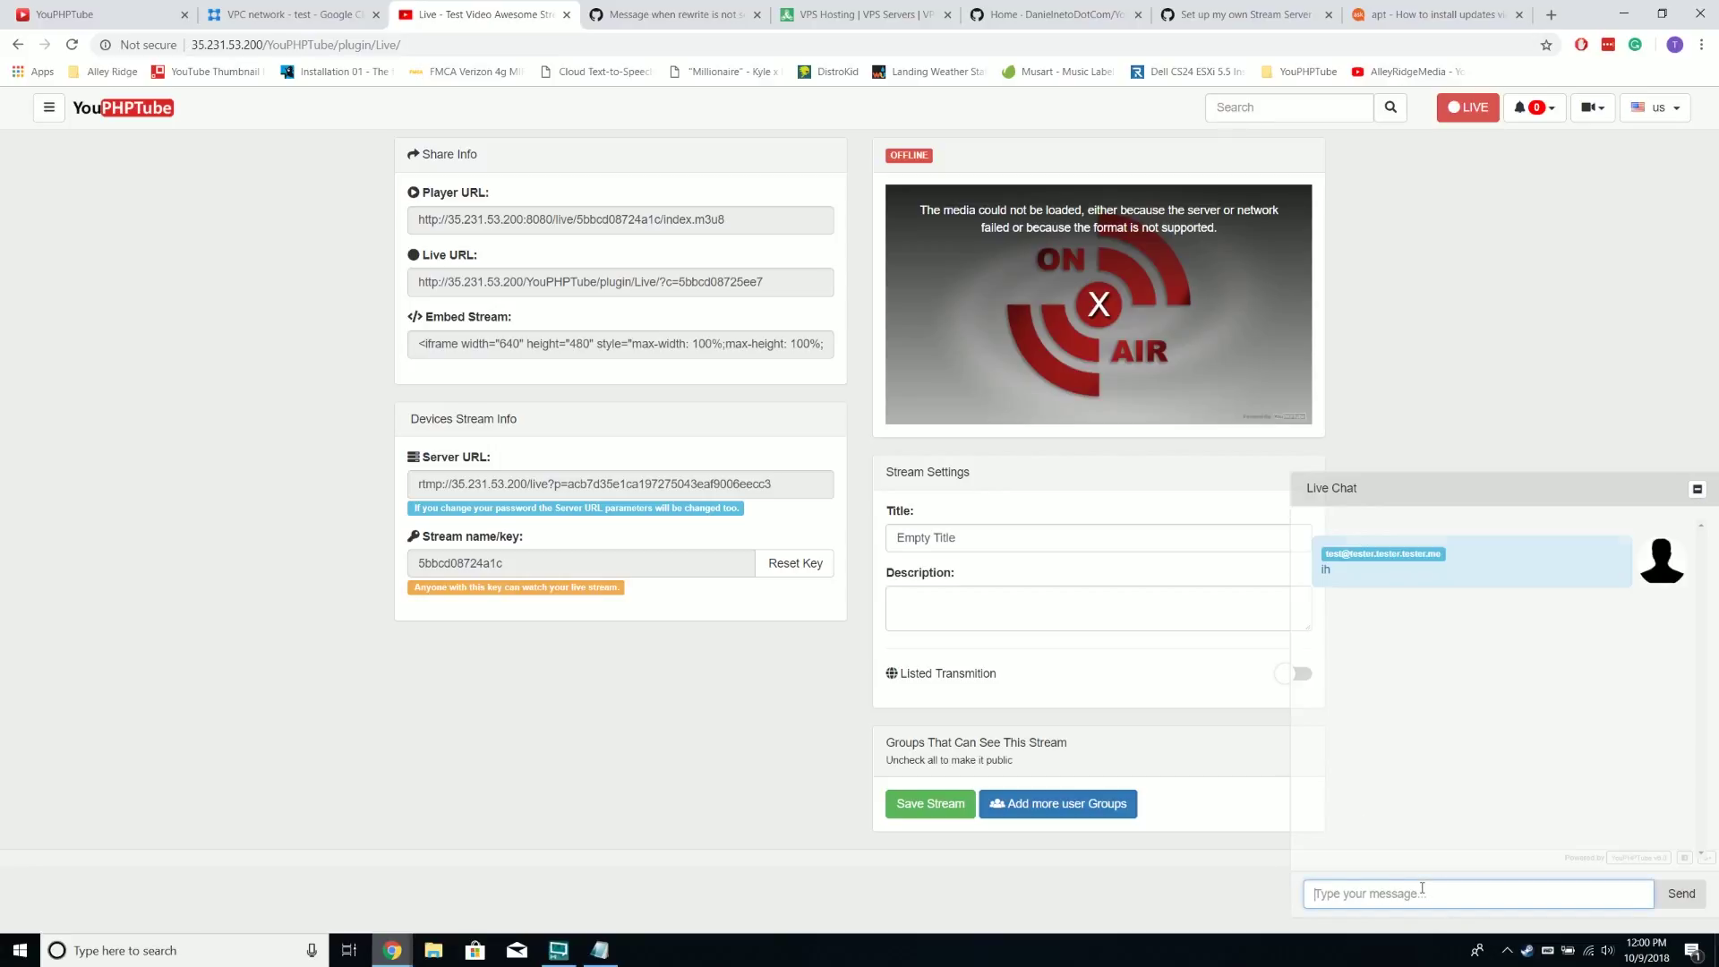
type("hi")
key("Return")
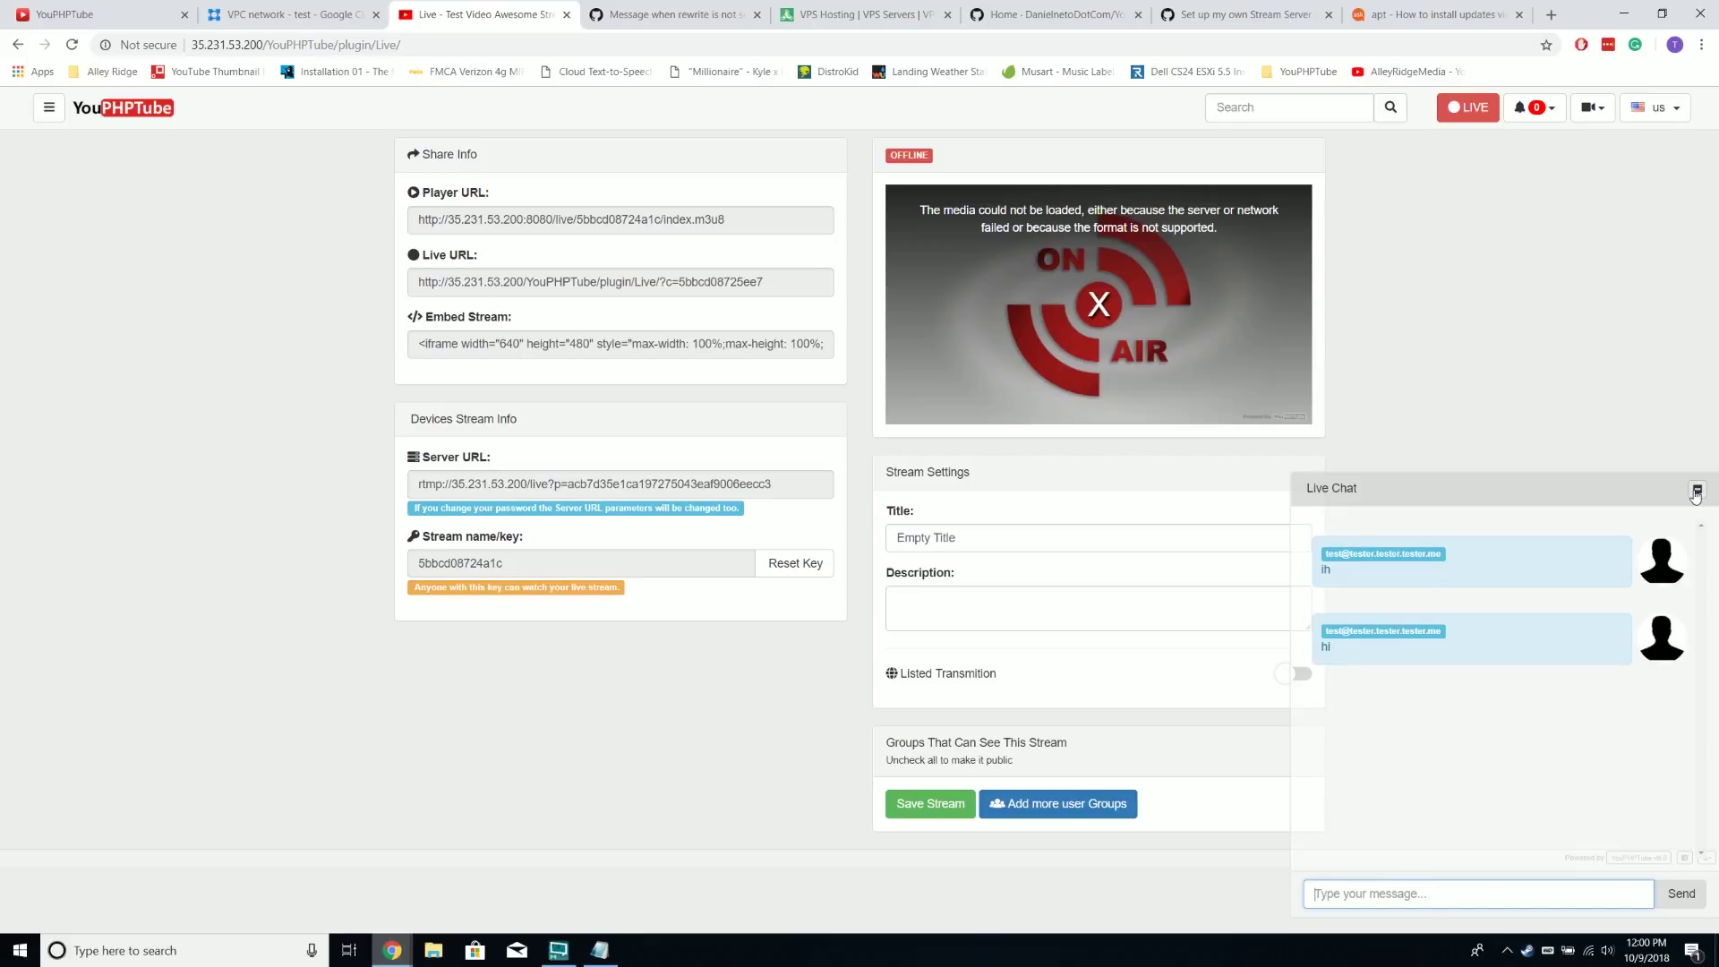
left_click(1697, 490)
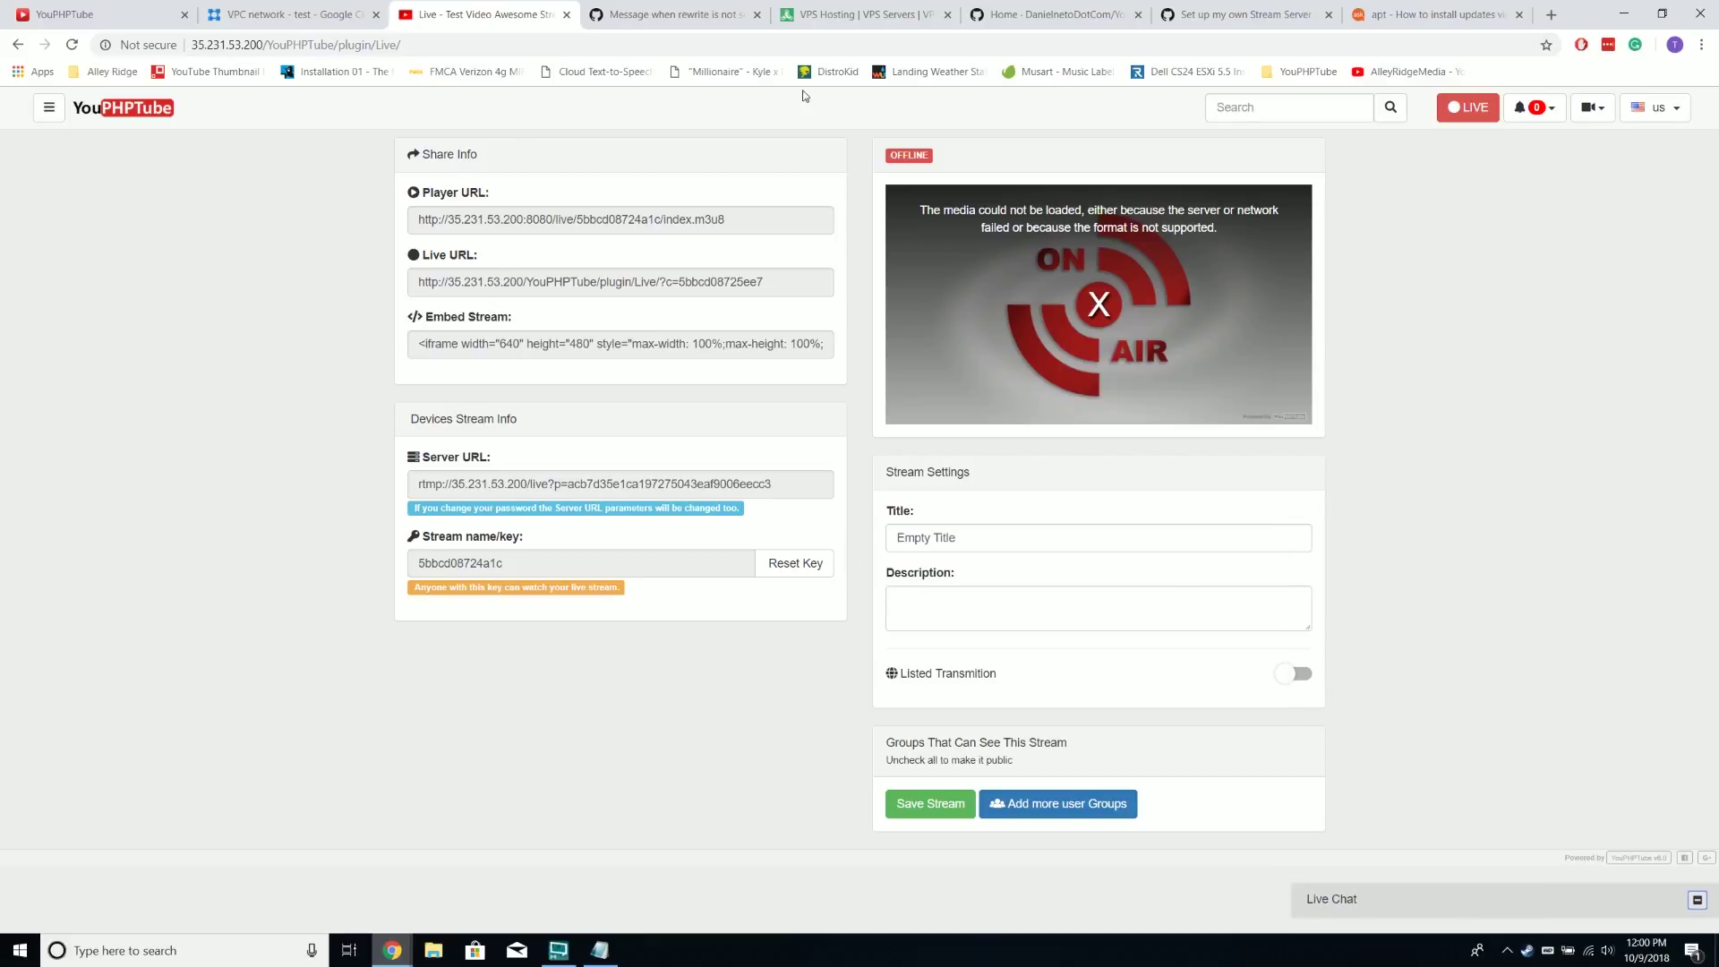
Save the stream as 'Test Live Stream', description 'Yo I be testing', with Listed Transmition on
double_click(1030, 543)
key("BackSpace")
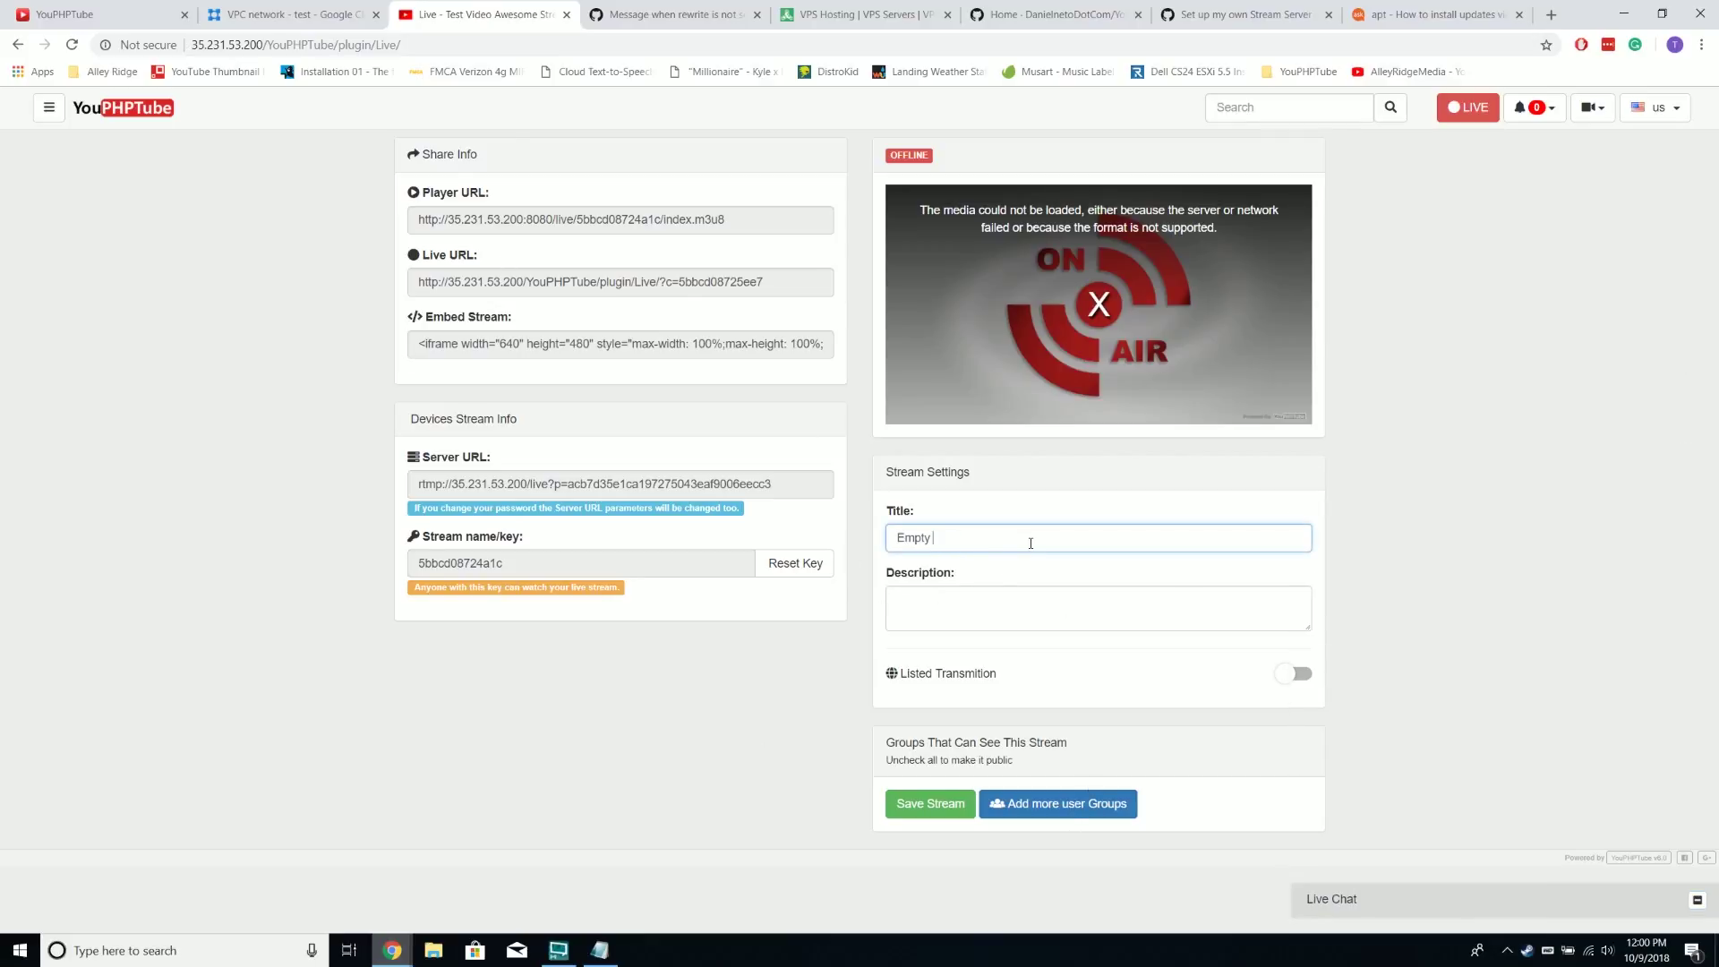
type("Test Live Stream")
key("Tab")
type("Yo I be testing")
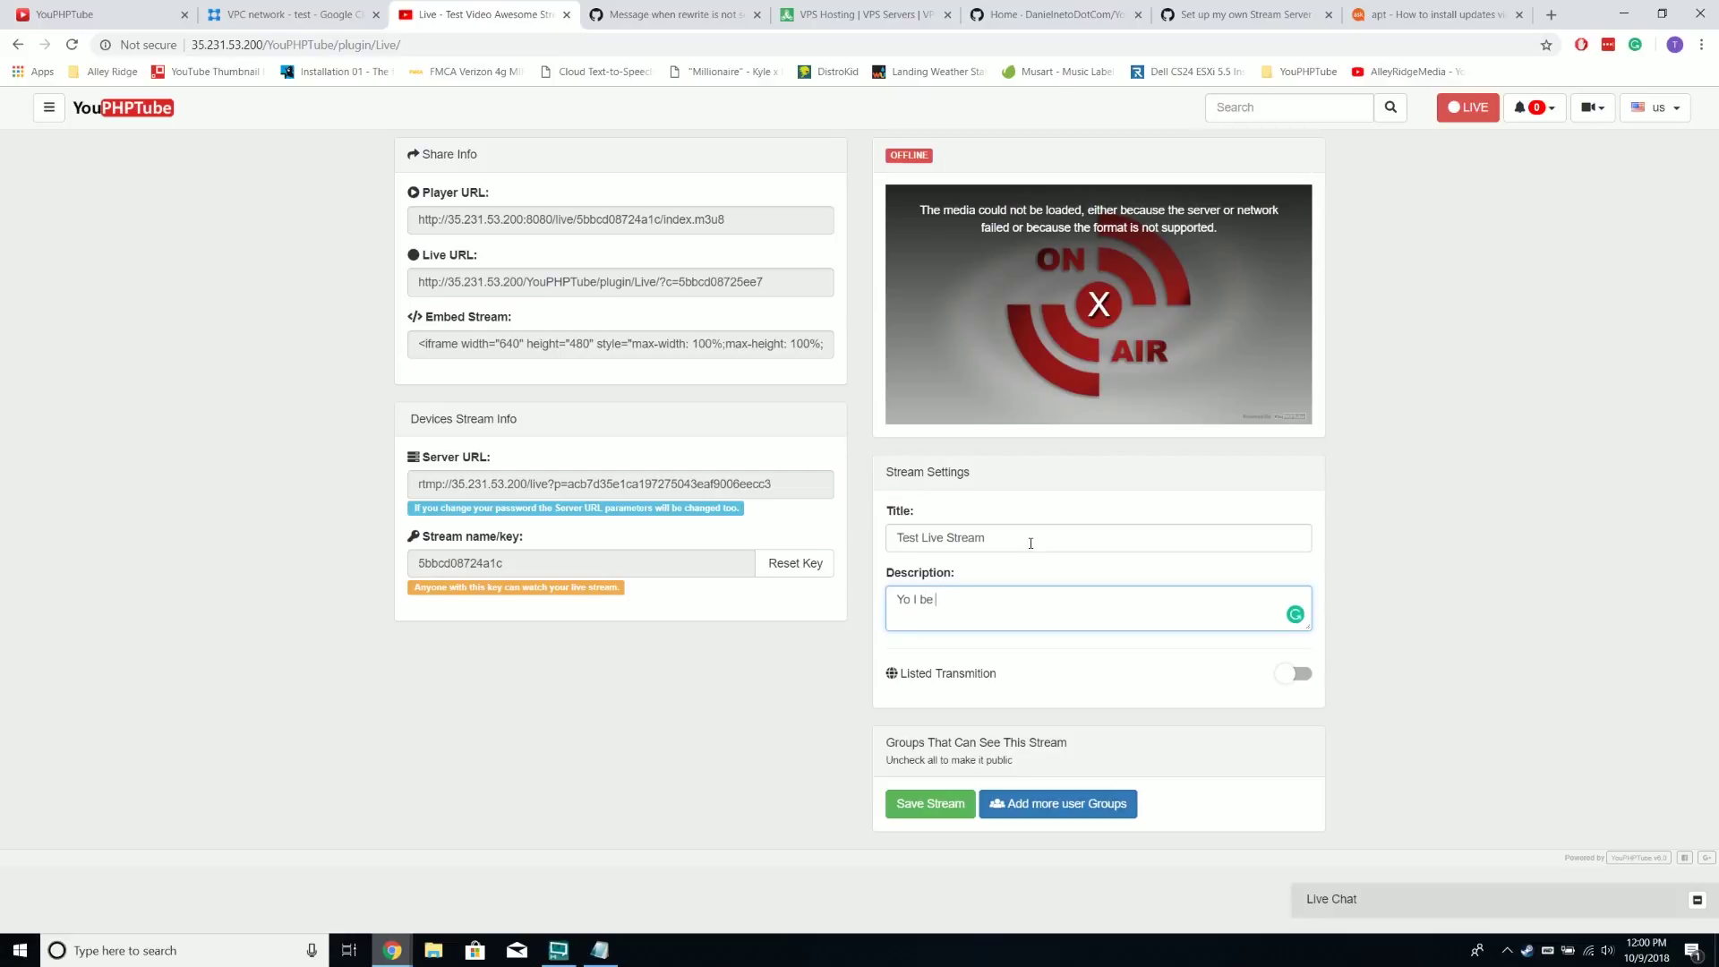
left_click(1309, 672)
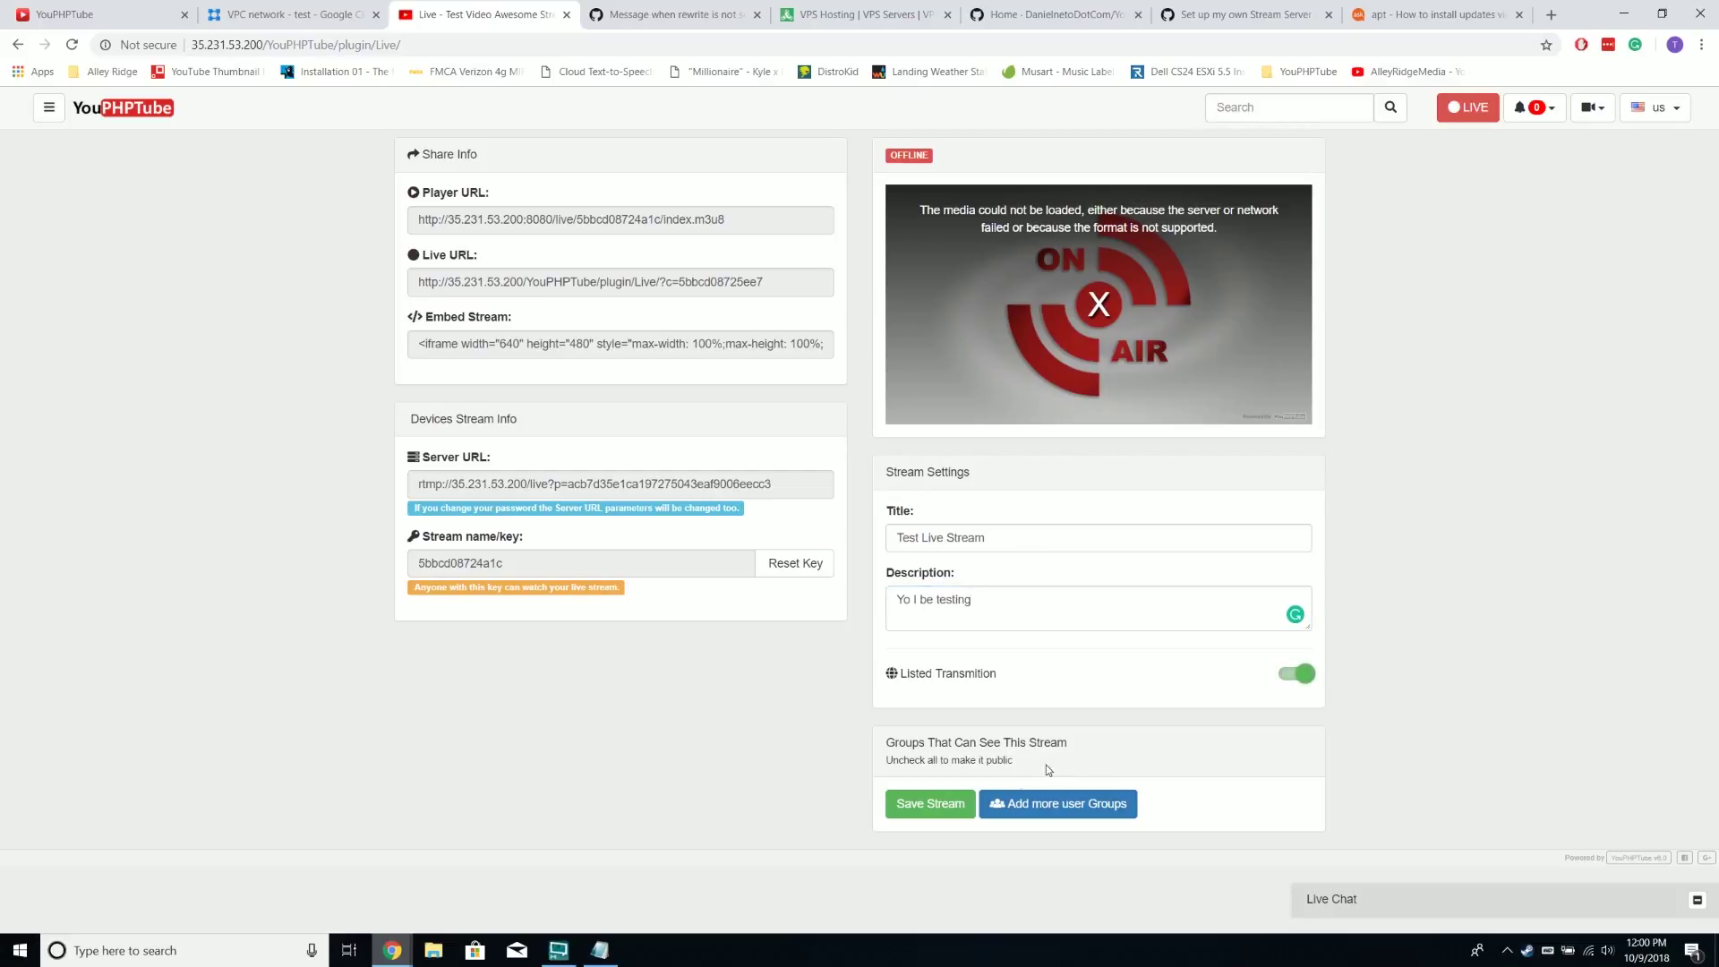
left_click(956, 806)
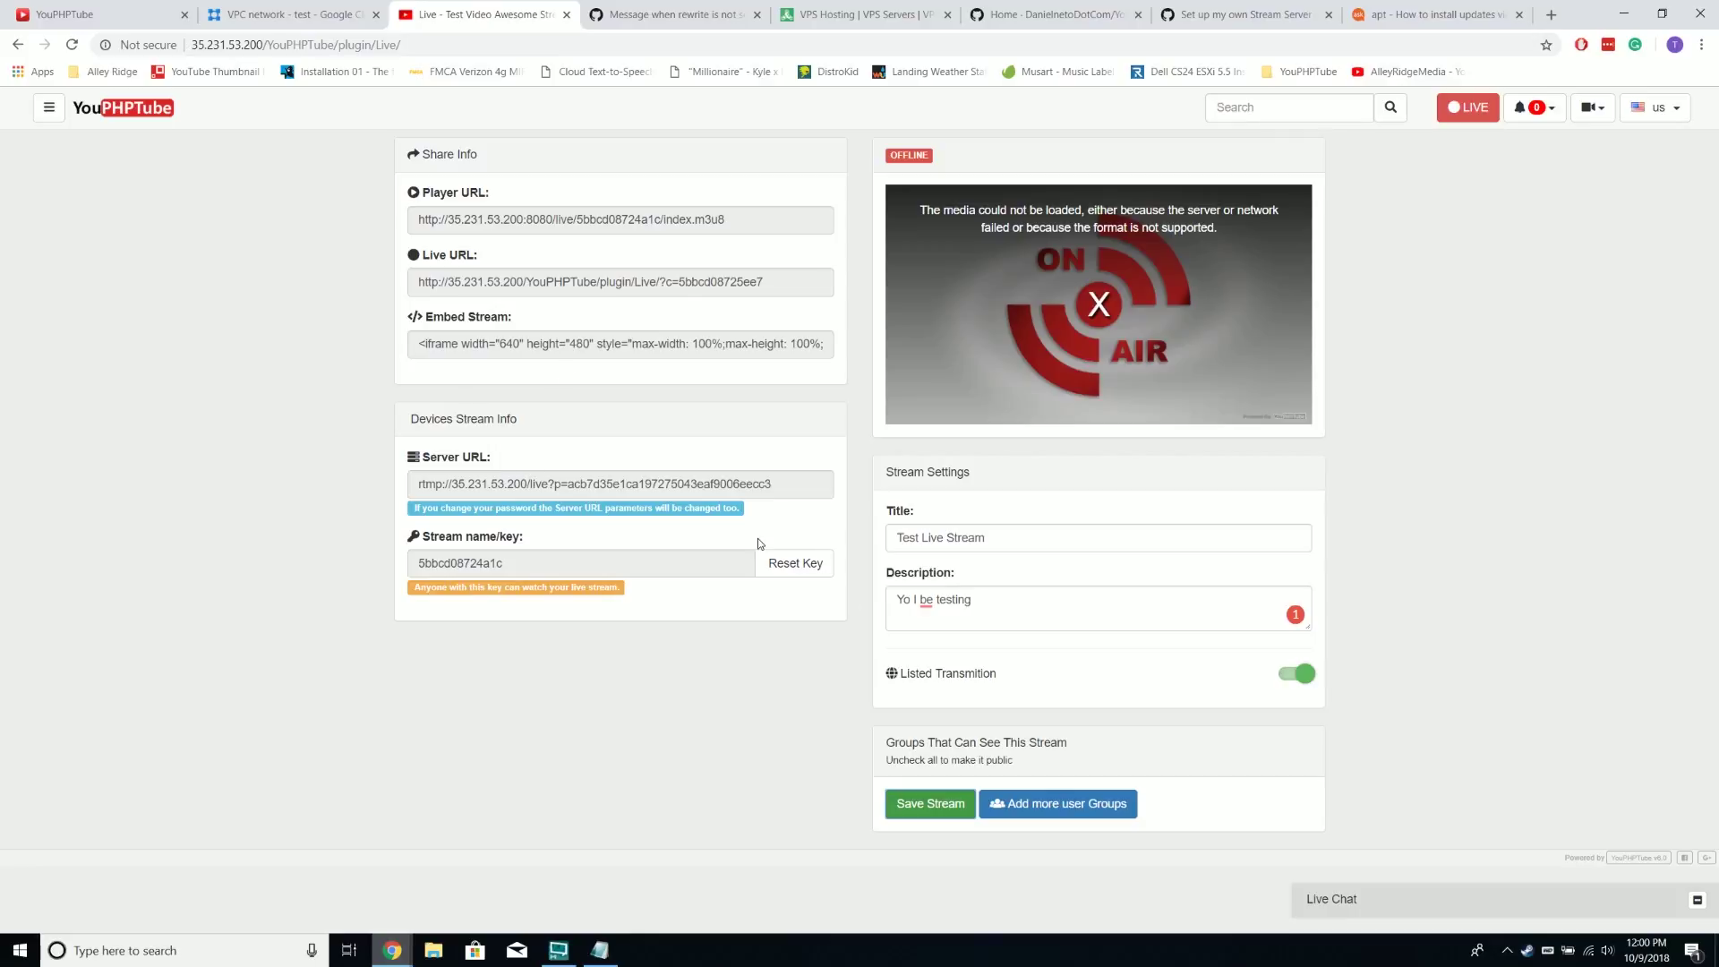
In OBS Settings > Stream, set the stream type to Custom Streaming Server
left_click(578, 958)
left_click(575, 959)
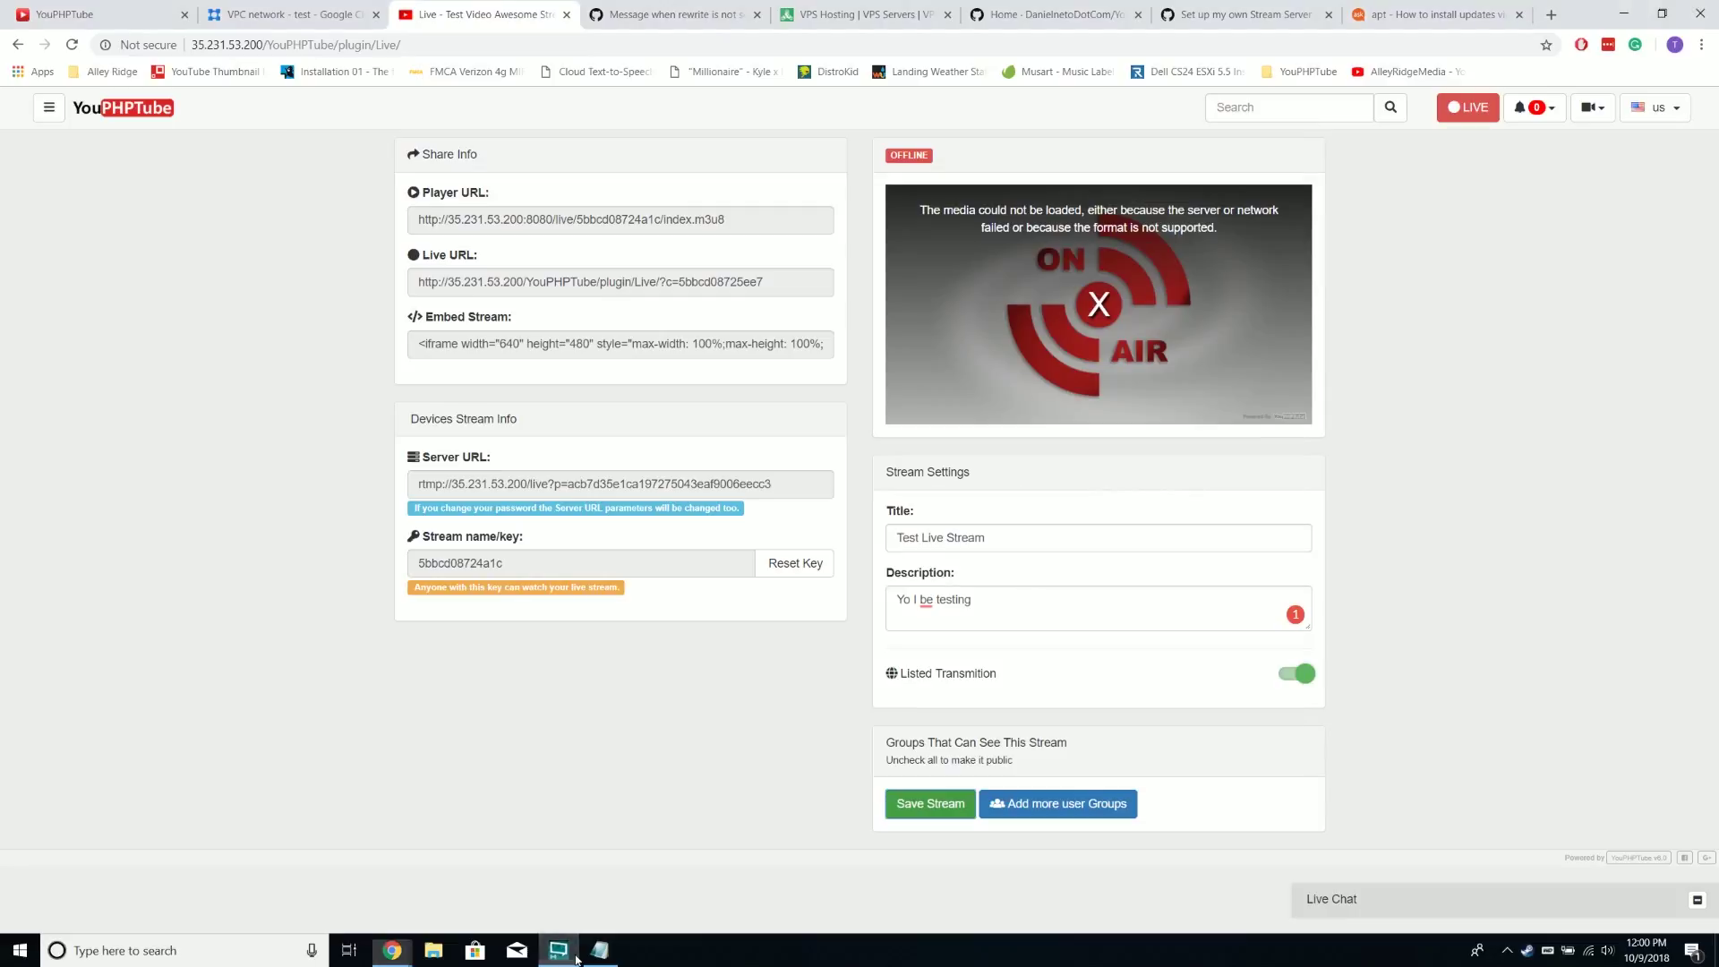
left_click(575, 953)
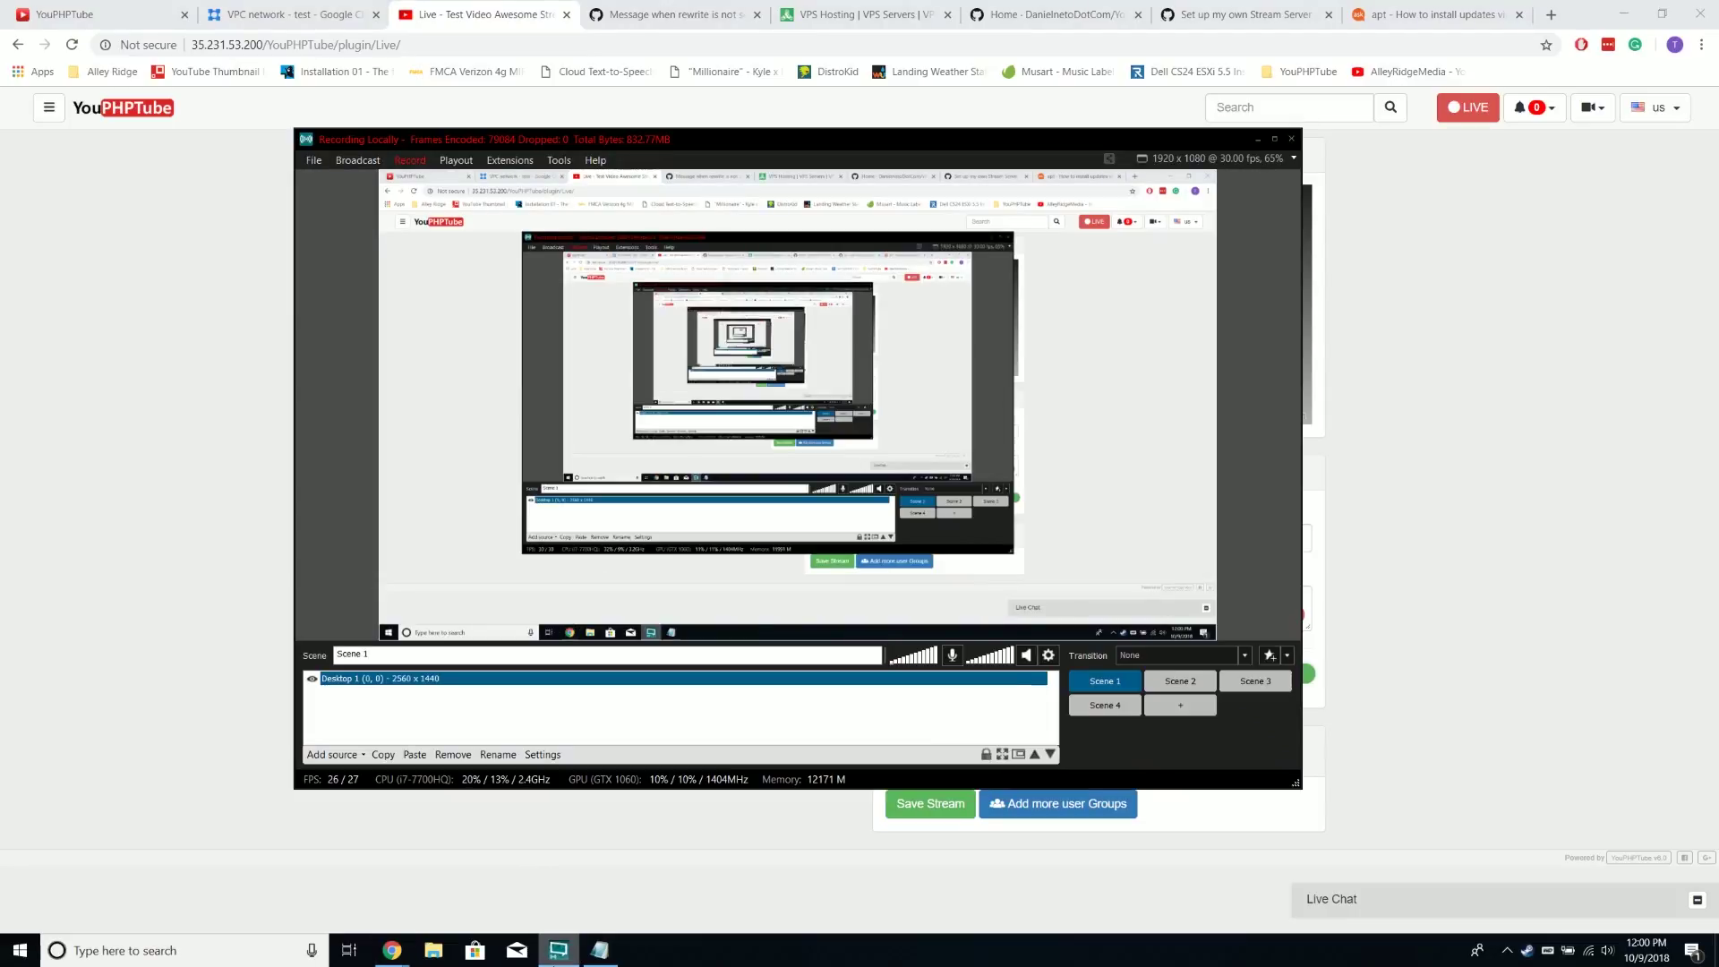
left_click(576, 954)
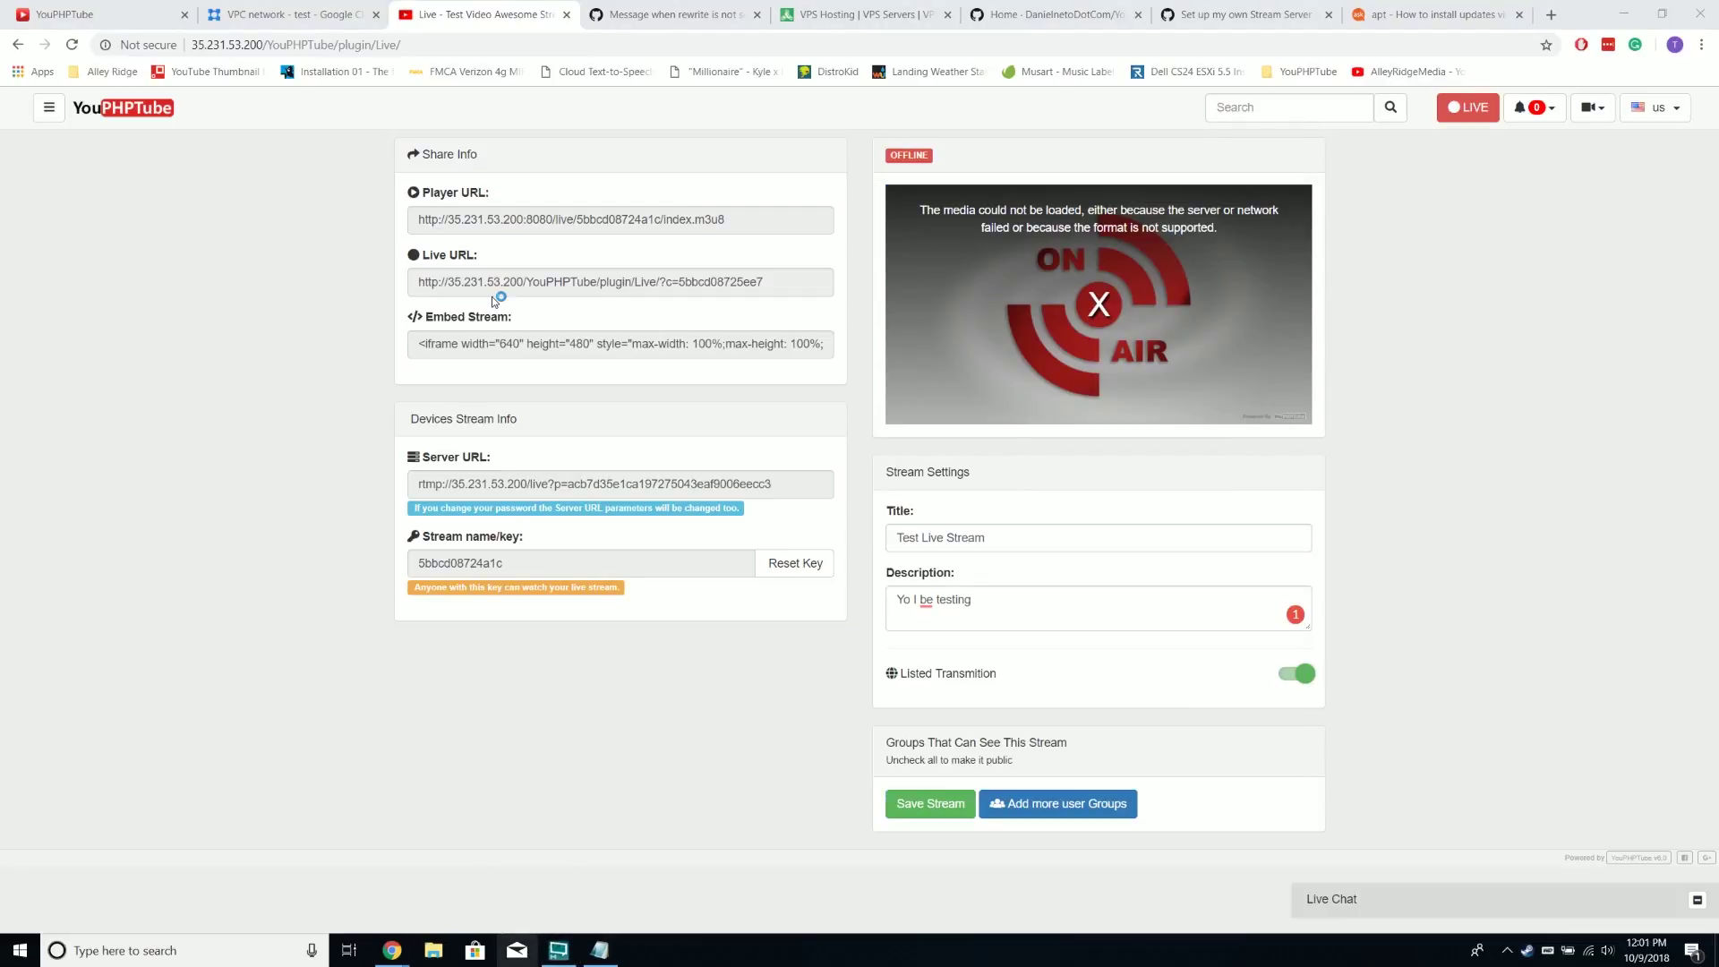
left_click_drag(774, 58, 937, 136)
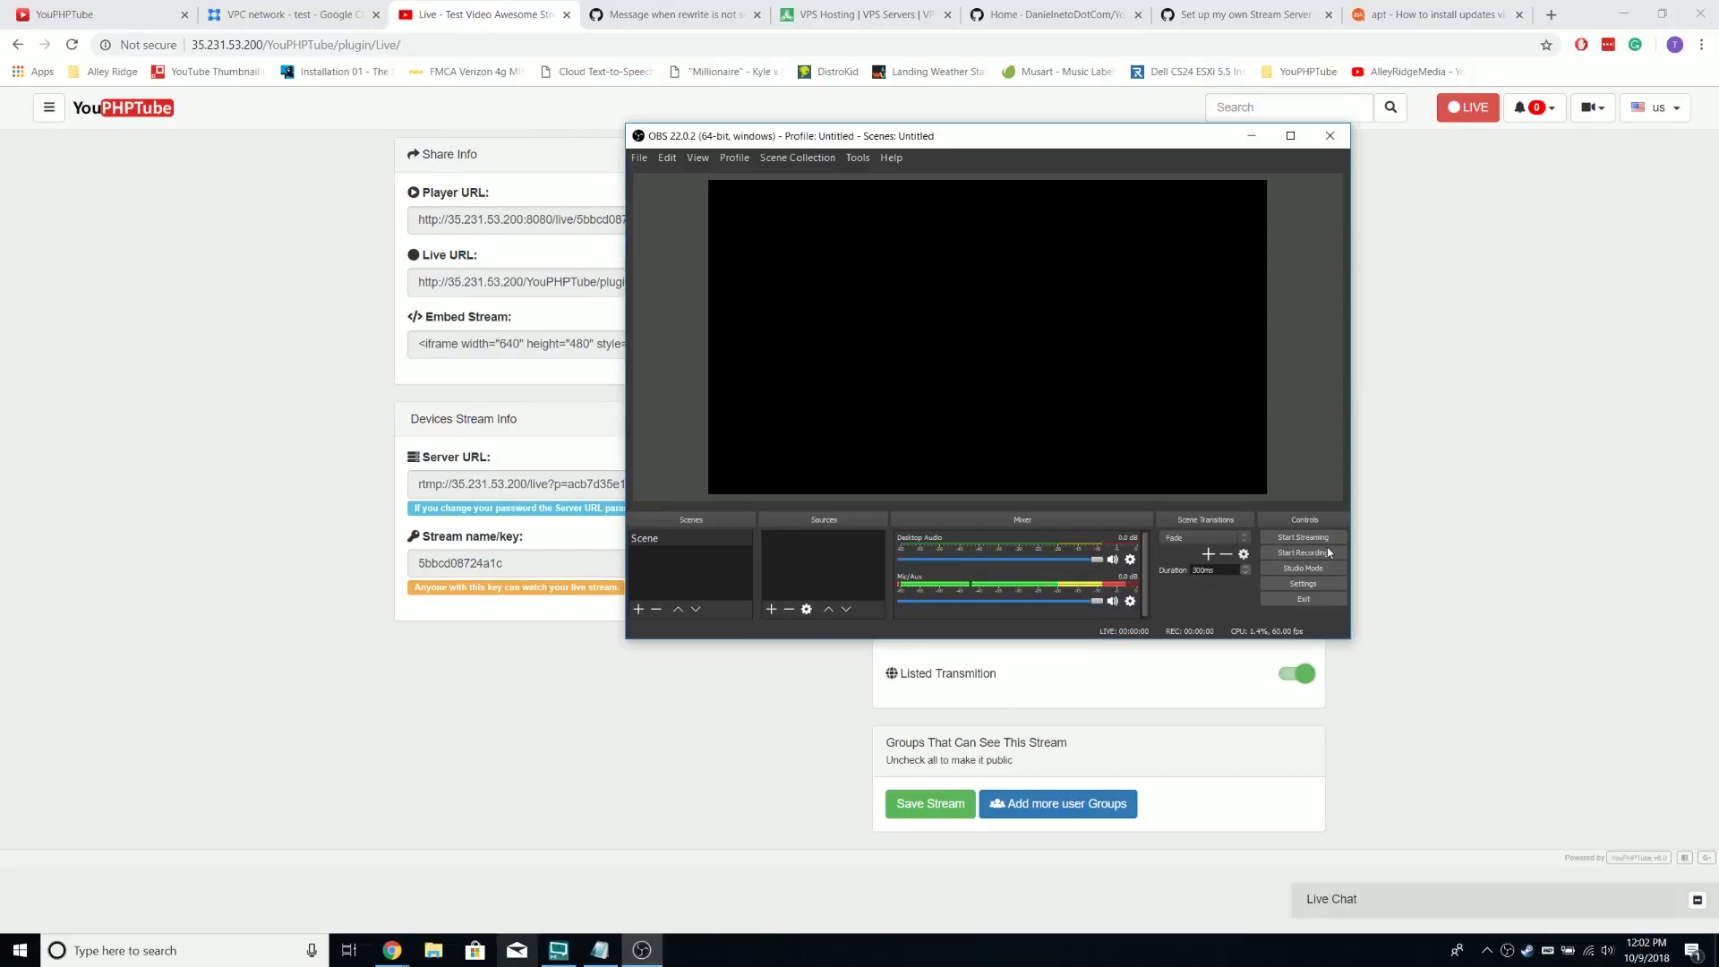
left_click(1324, 593)
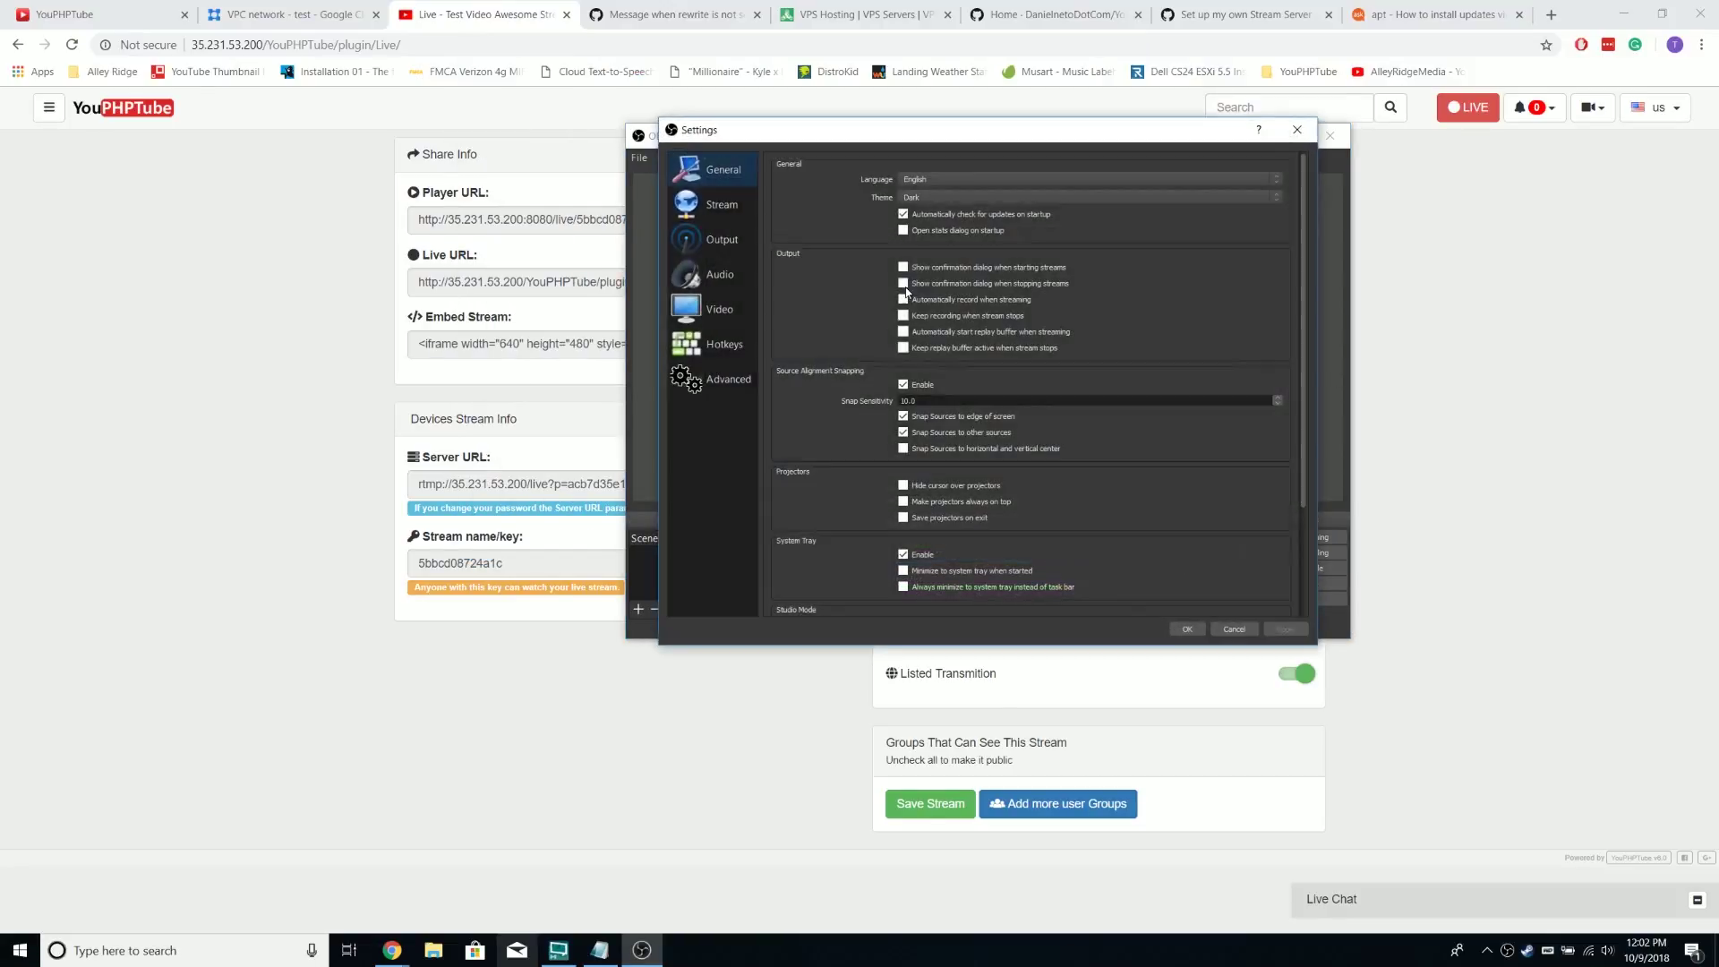
left_click(726, 214)
left_click(920, 167)
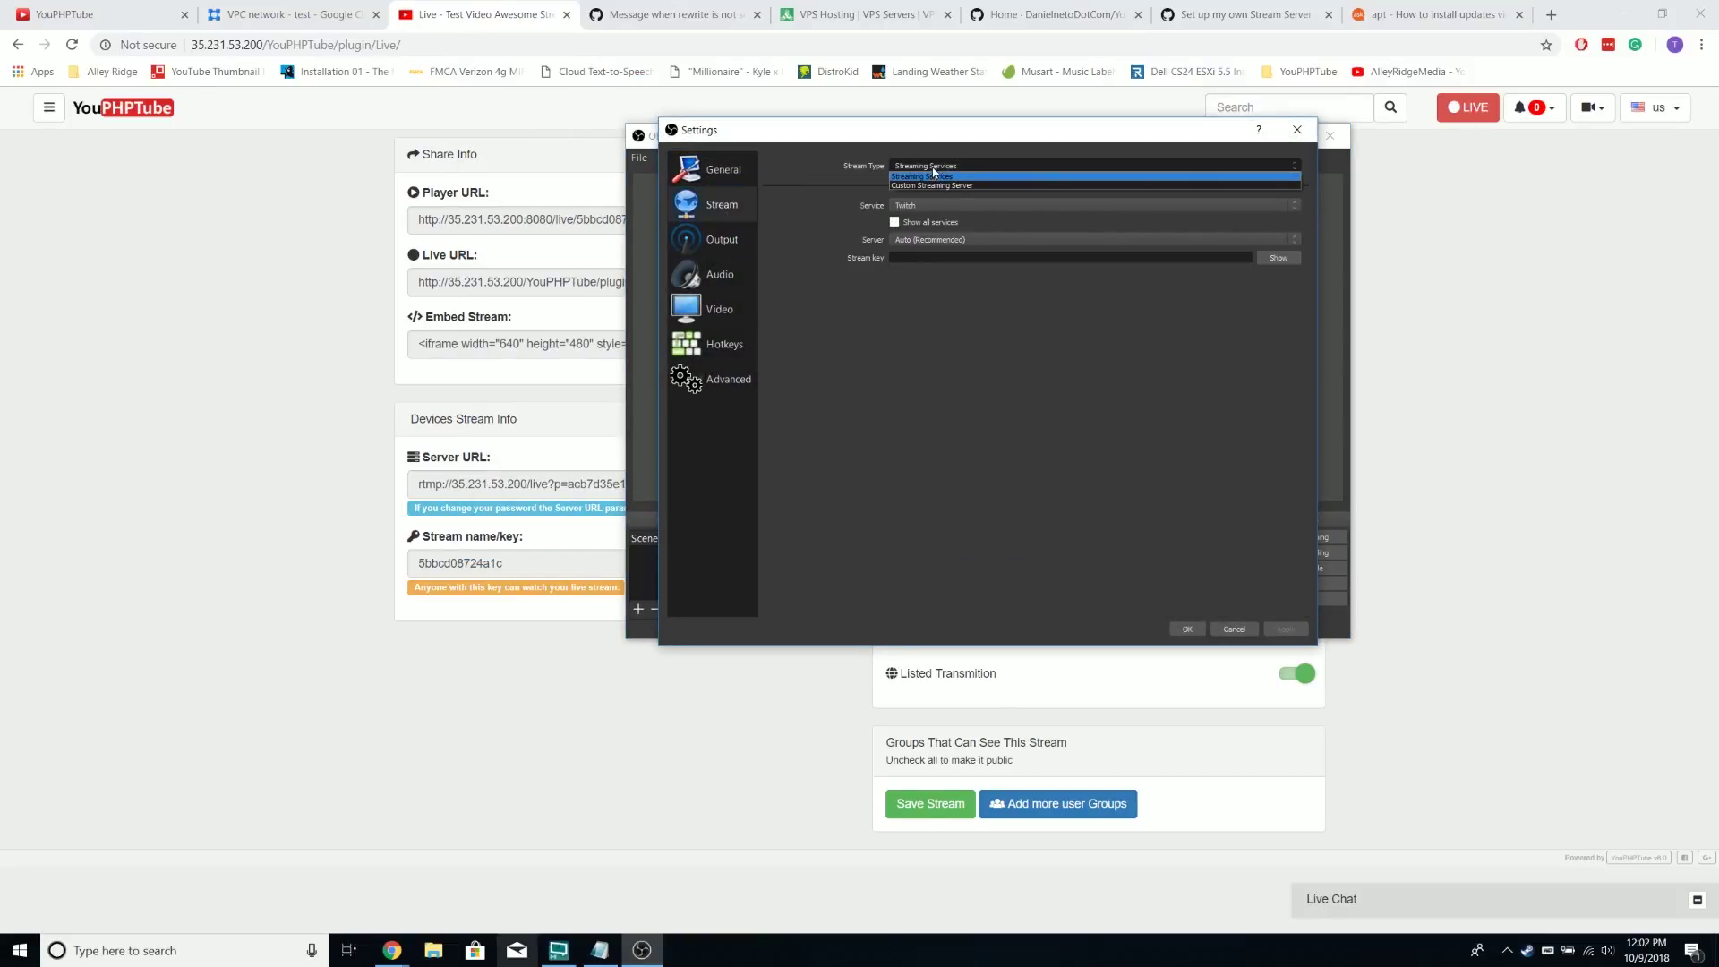
left_click(919, 186)
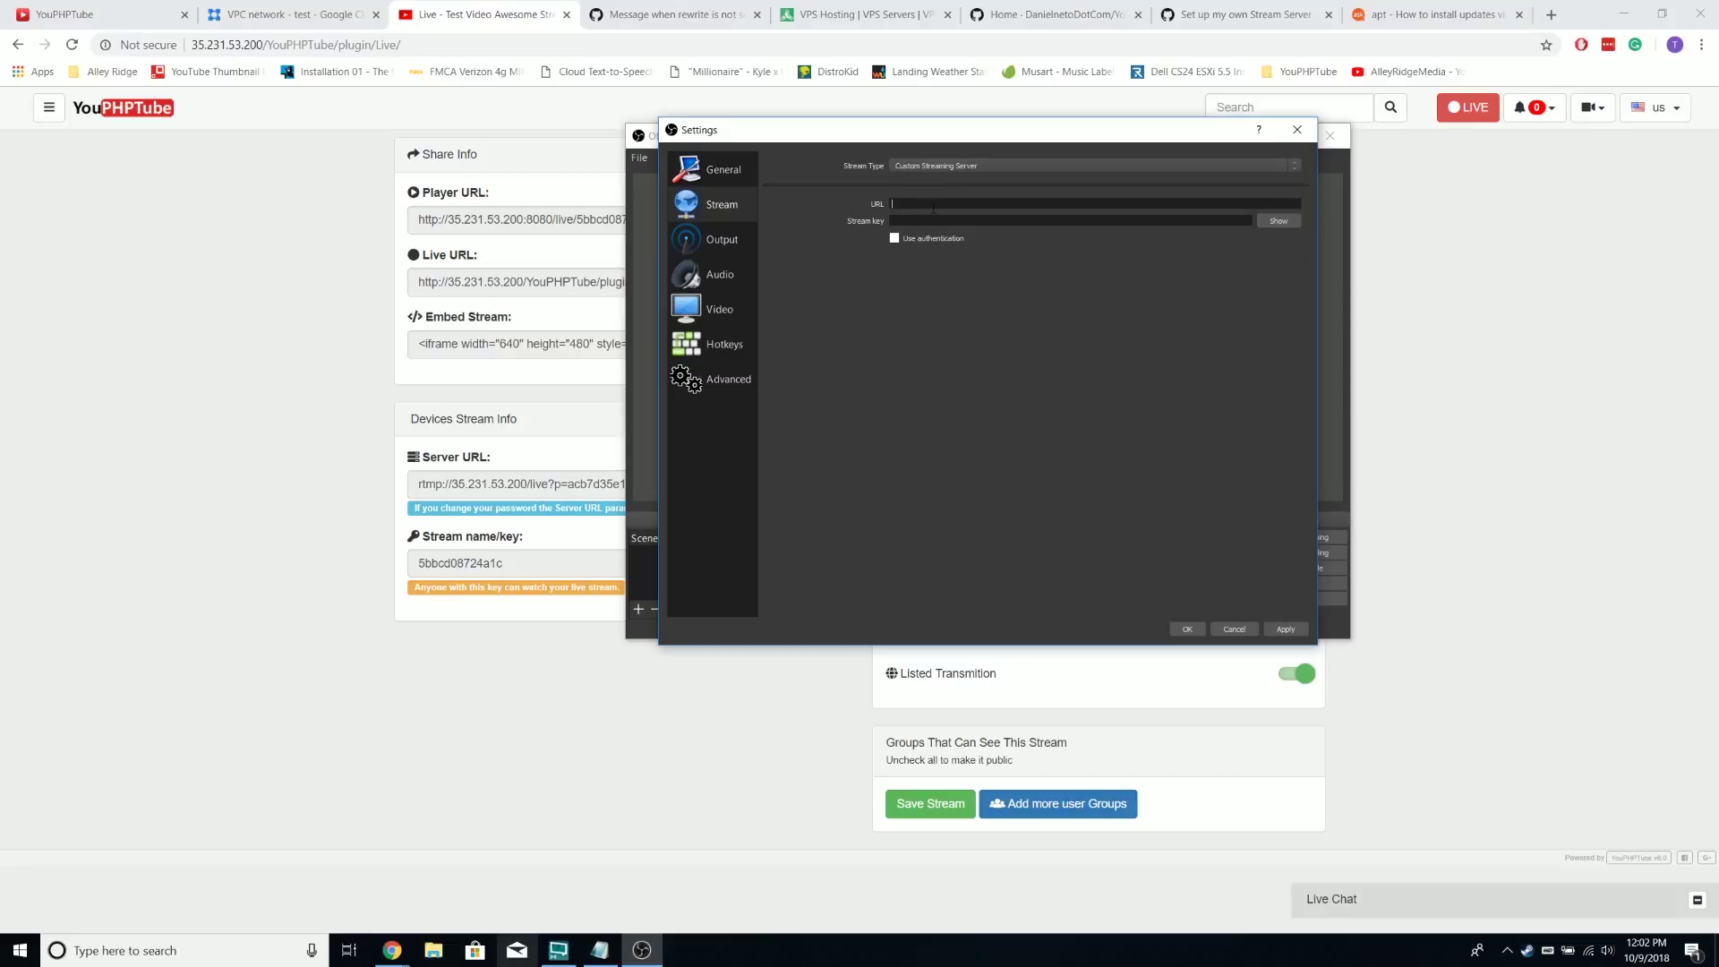
Paste YouPHPTube's RTMP server URL and stream key into OBS, then apply and close
left_click(473, 479)
triple_click(488, 488)
right_click(488, 490)
left_click(508, 499)
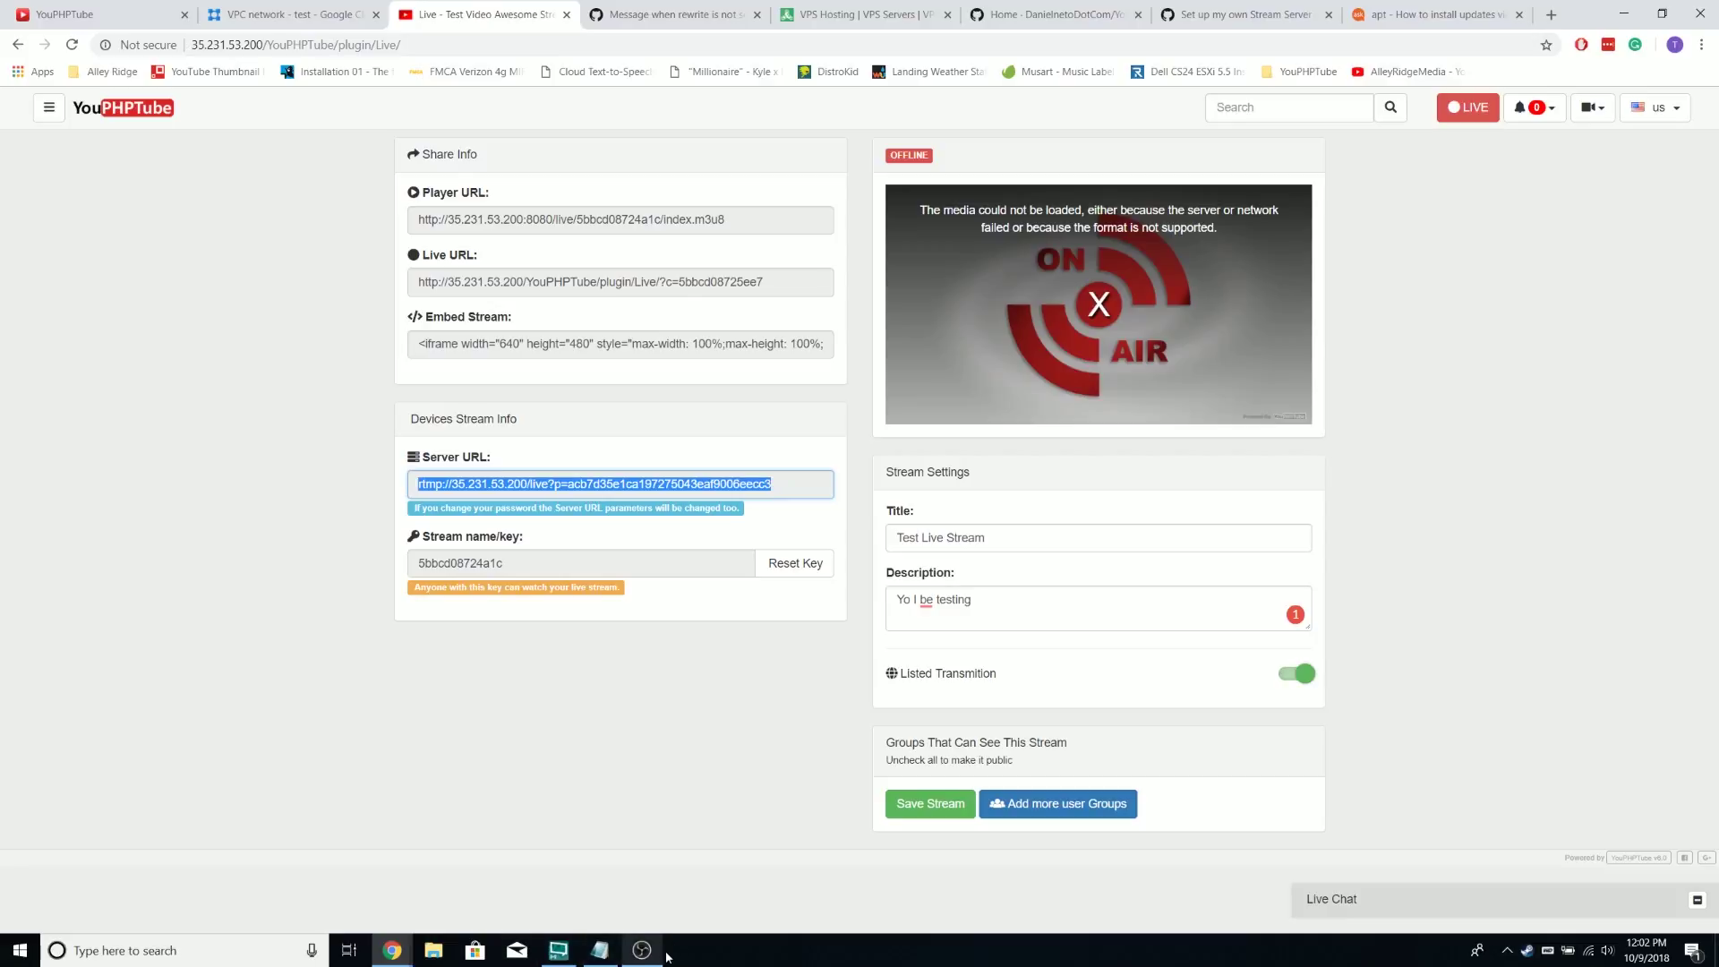
left_click(641, 950)
key("ctrl+v")
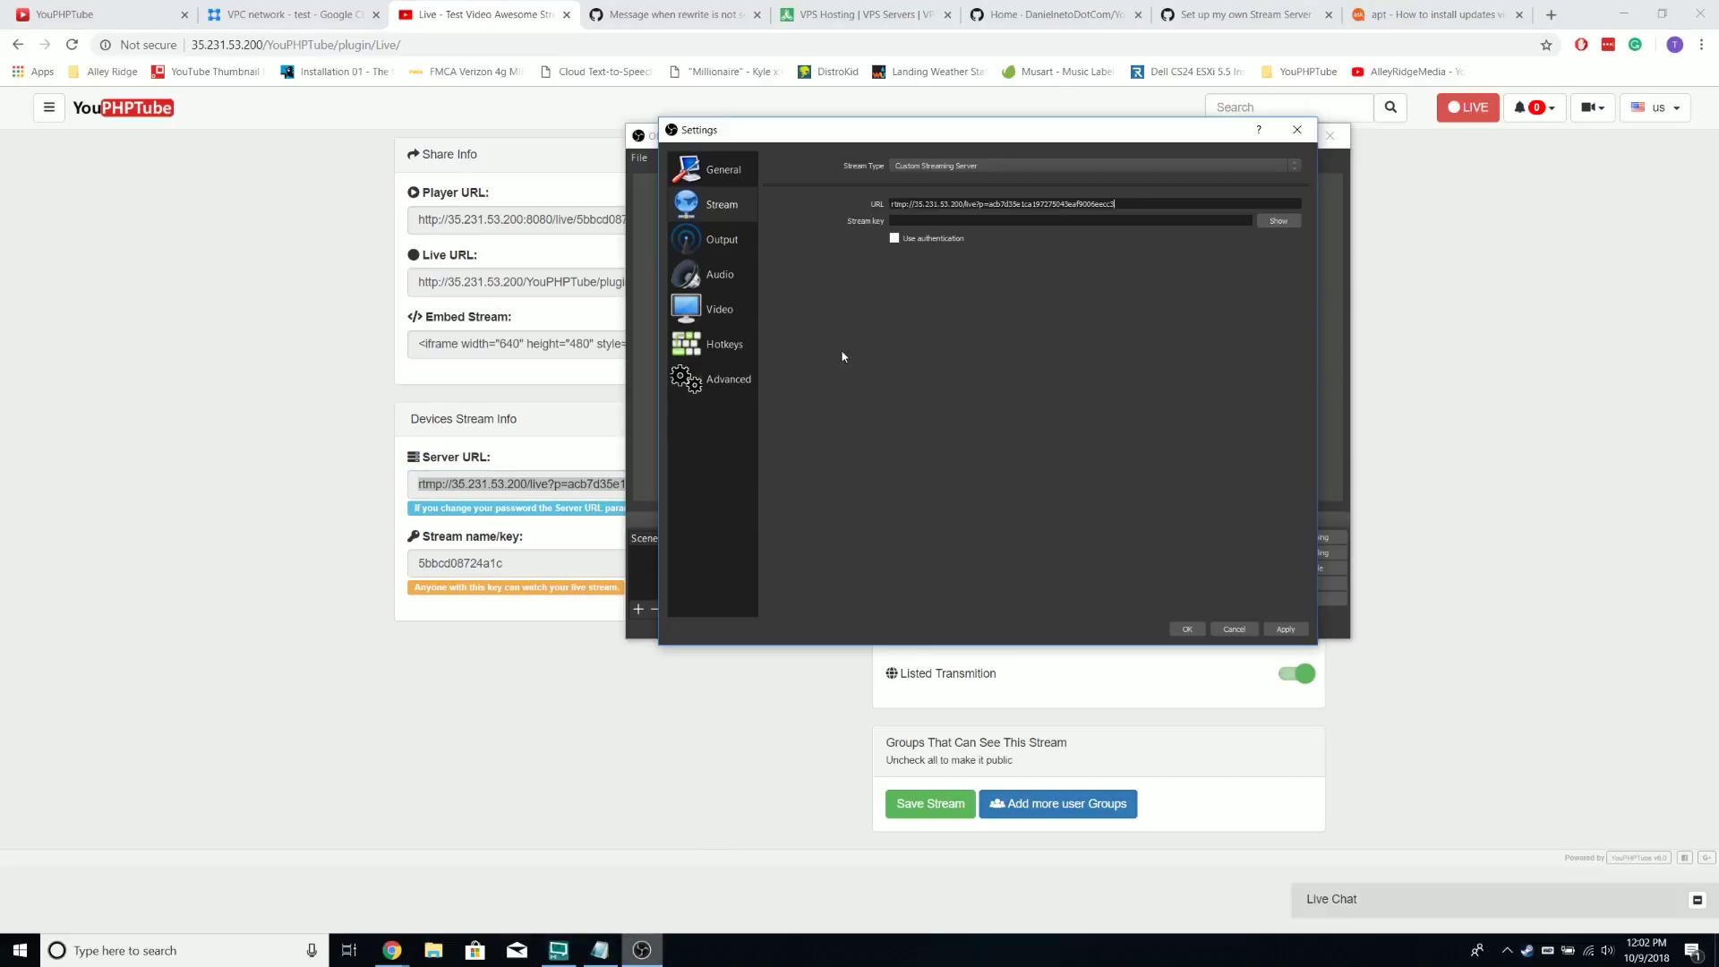
double_click(511, 562)
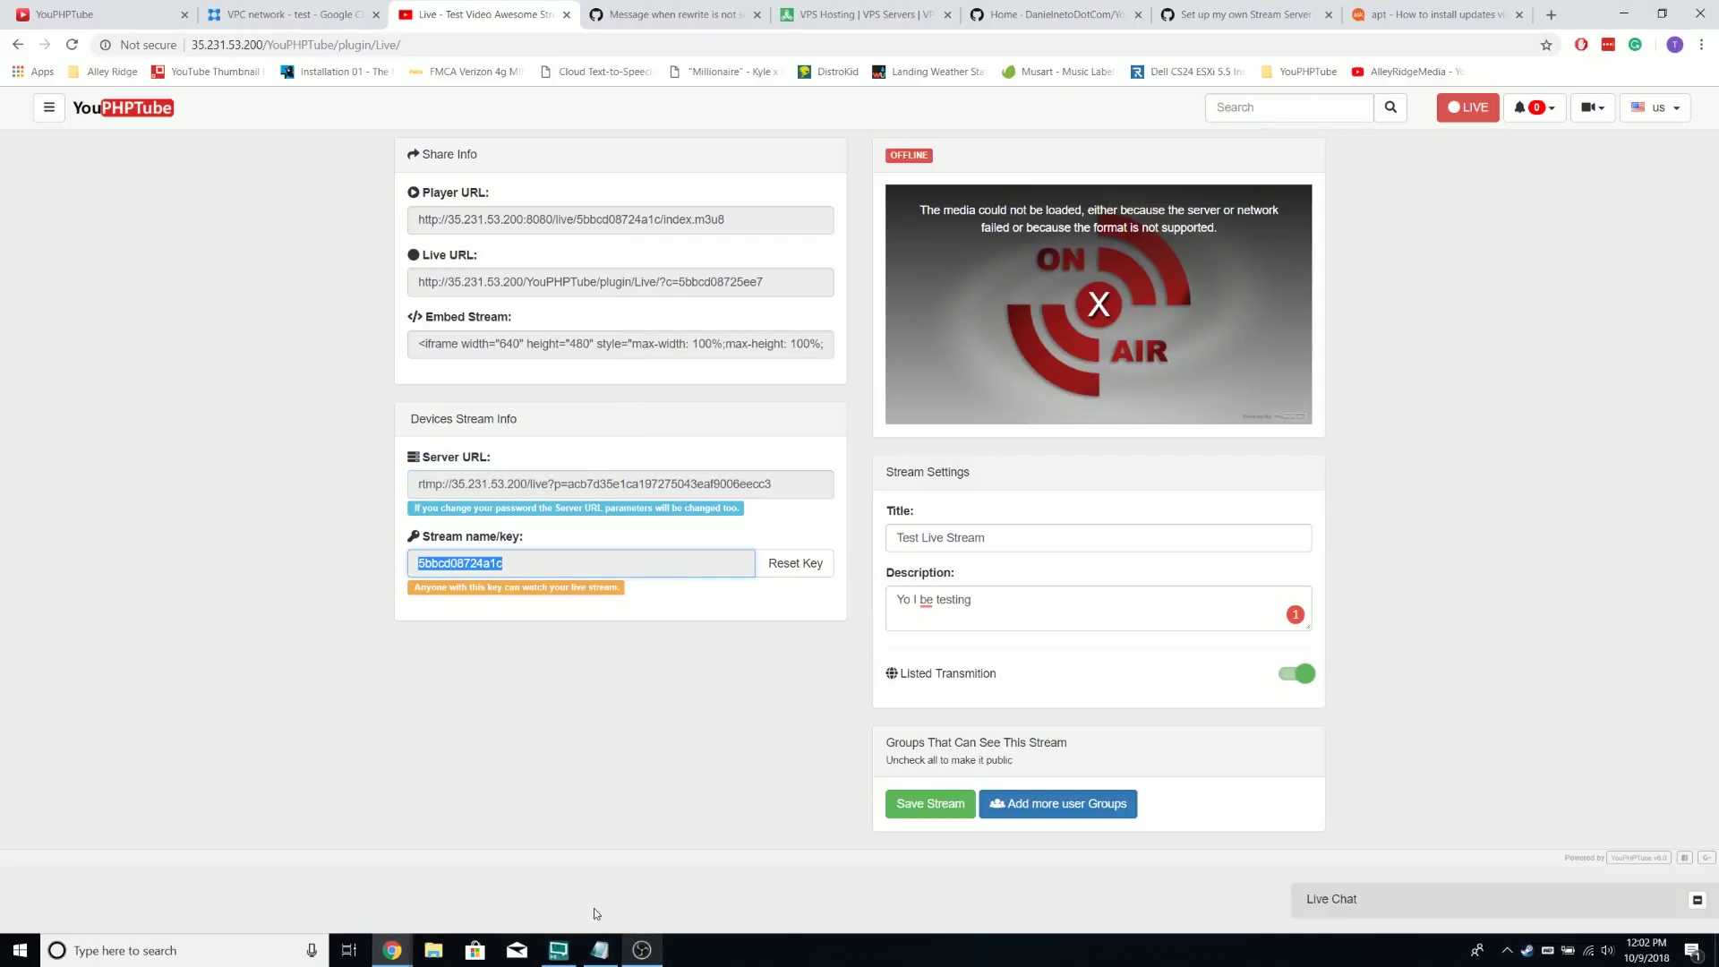
left_click(641, 950)
key("ctrl+v")
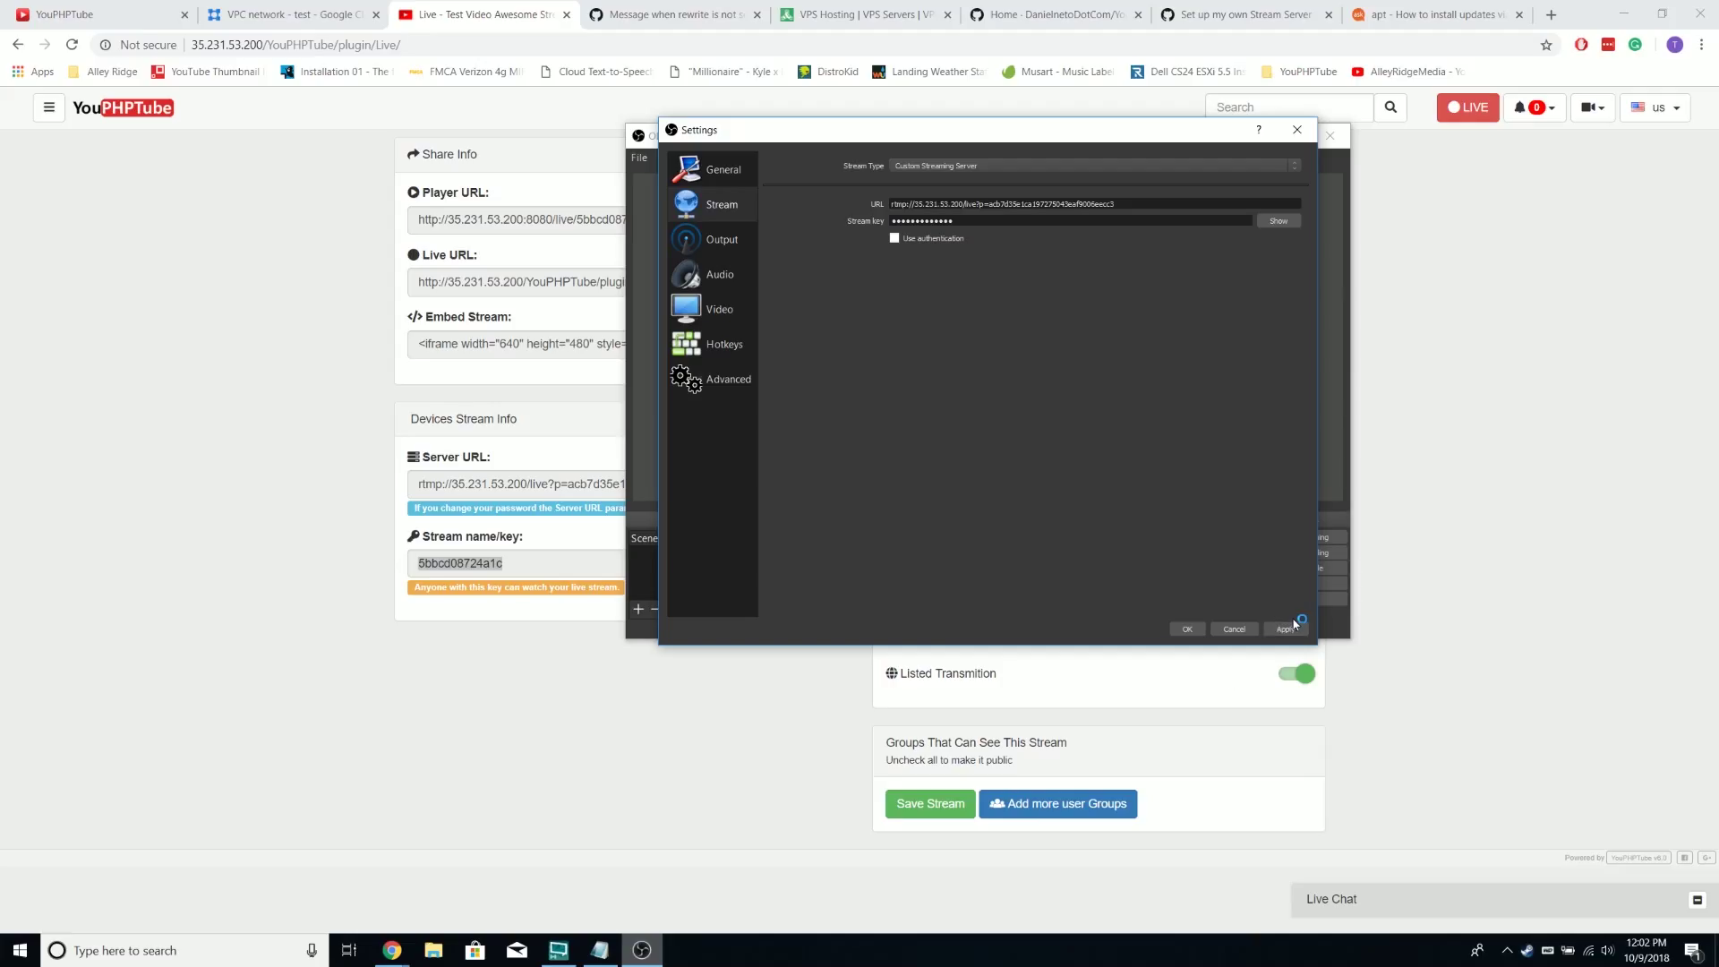
left_click(1285, 628)
left_click(1187, 629)
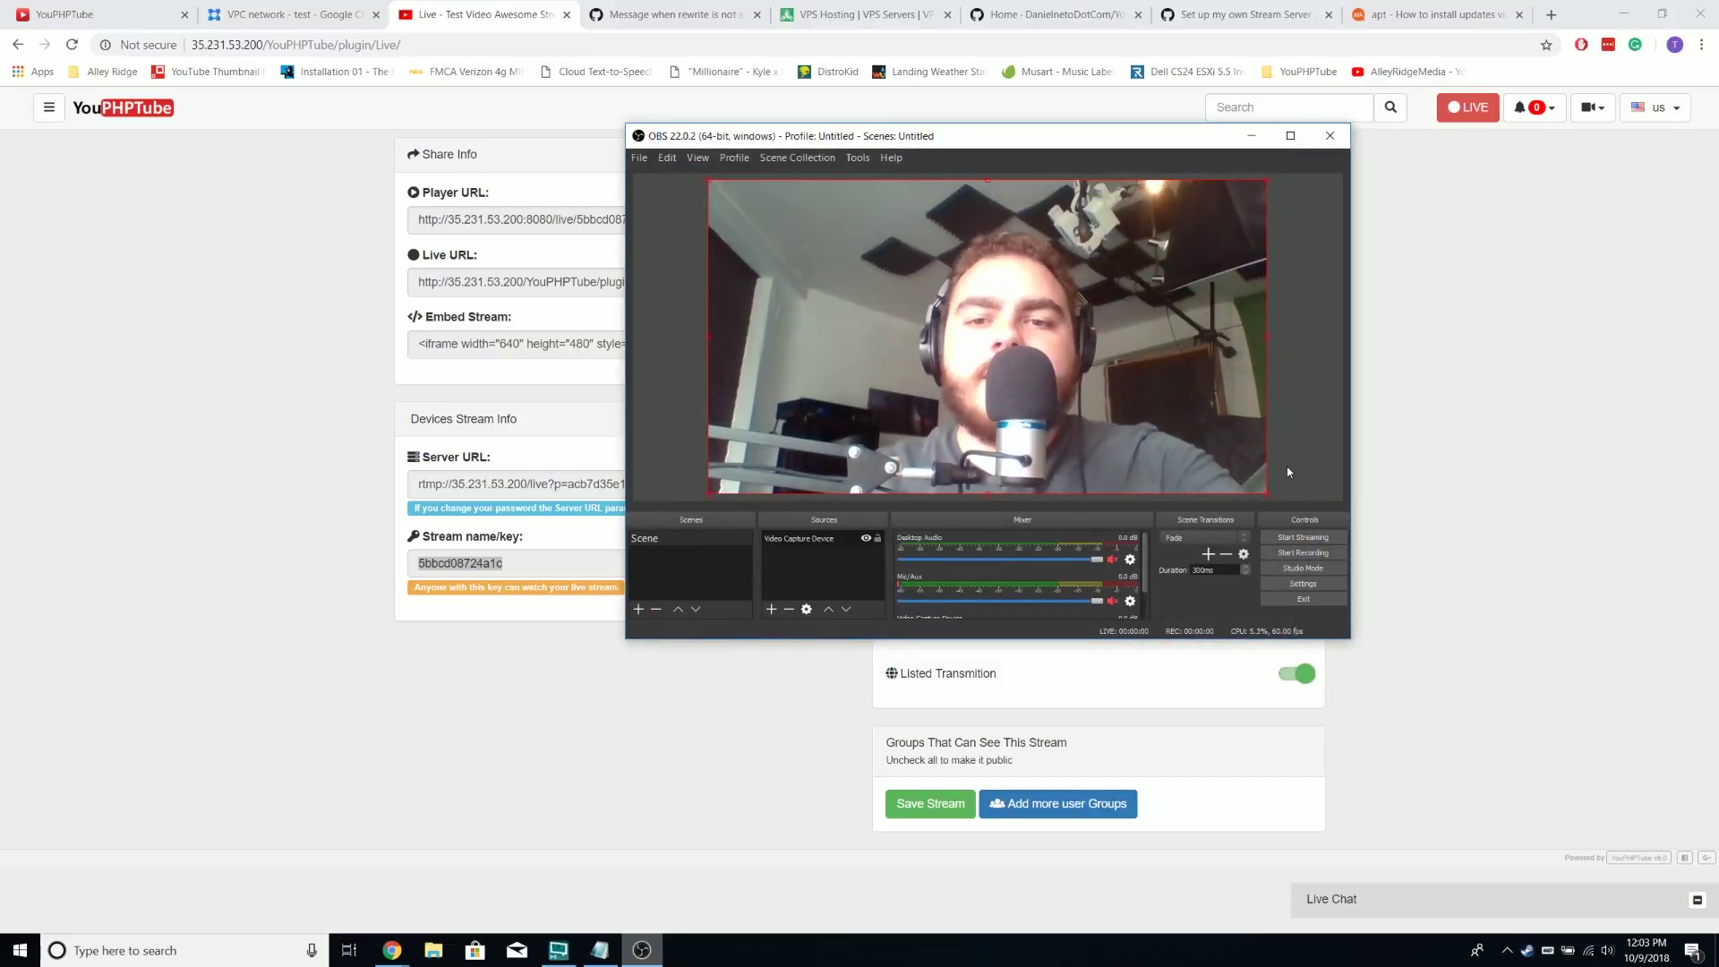
Start streaming in OBS and load the YouPHPTube home page showing Test Live Stream live
left_click(1321, 540)
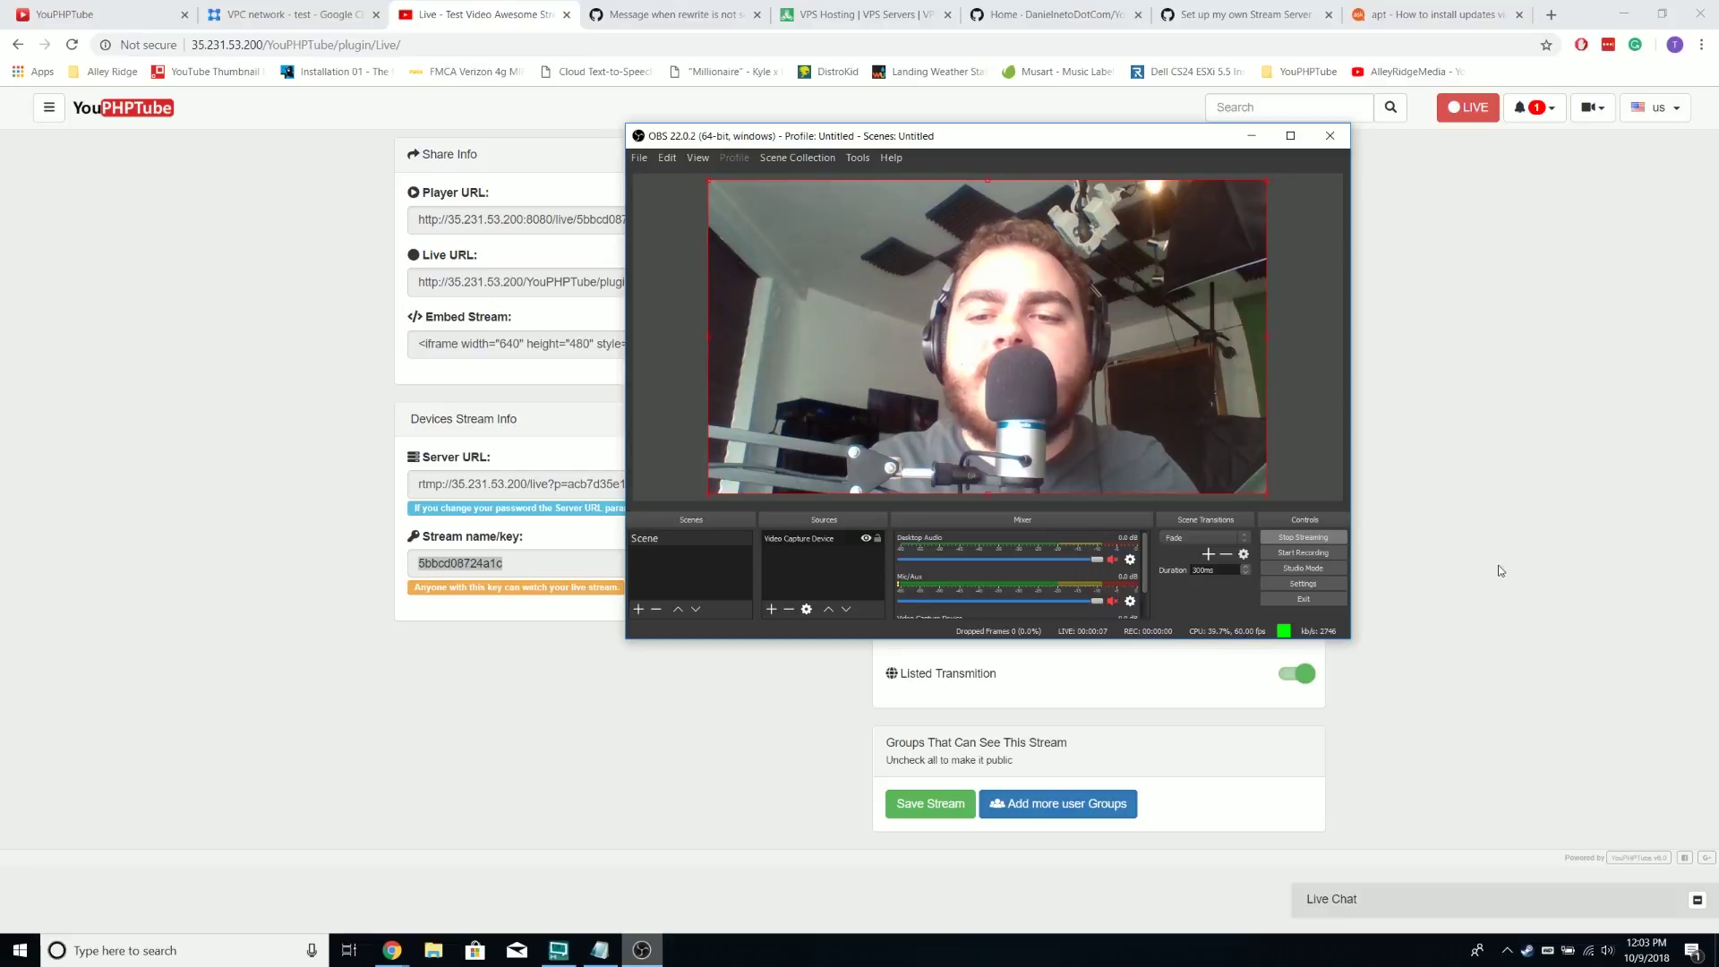
left_click(1481, 476)
left_click(154, 109)
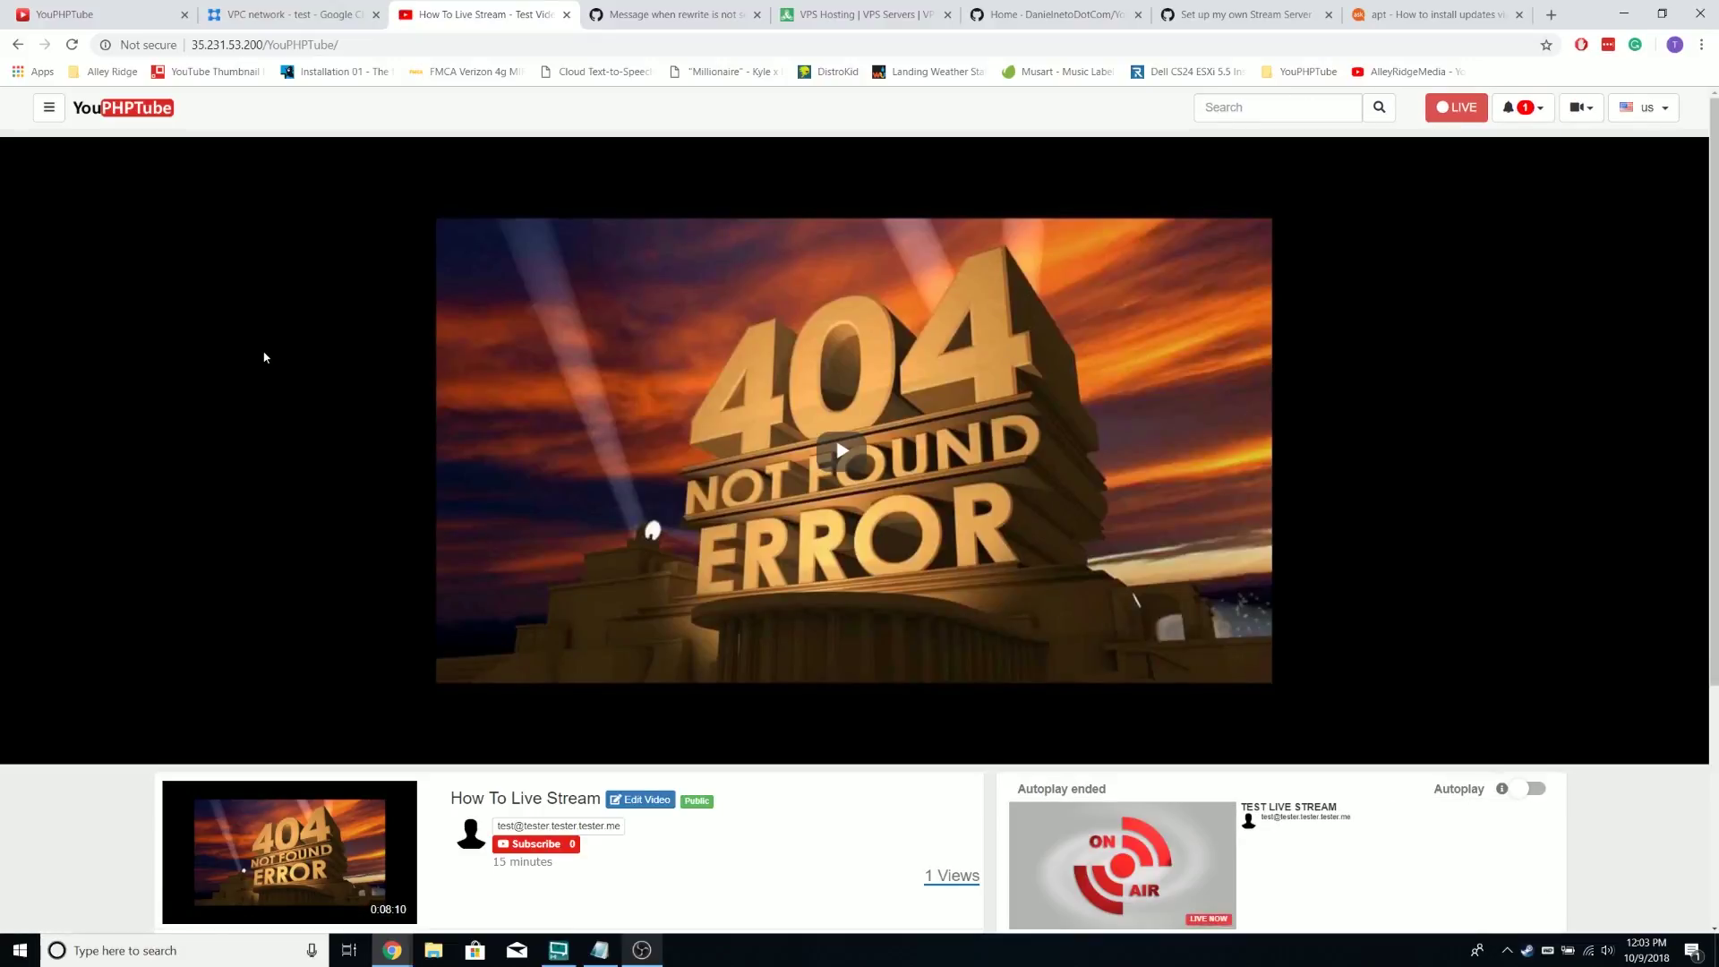
scroll(321, 460, "down", 4)
scroll(320, 461, "up", 3)
Open the Test Live Stream from notifications and collapse its live chat panel
scroll(1187, 616, "down", 2)
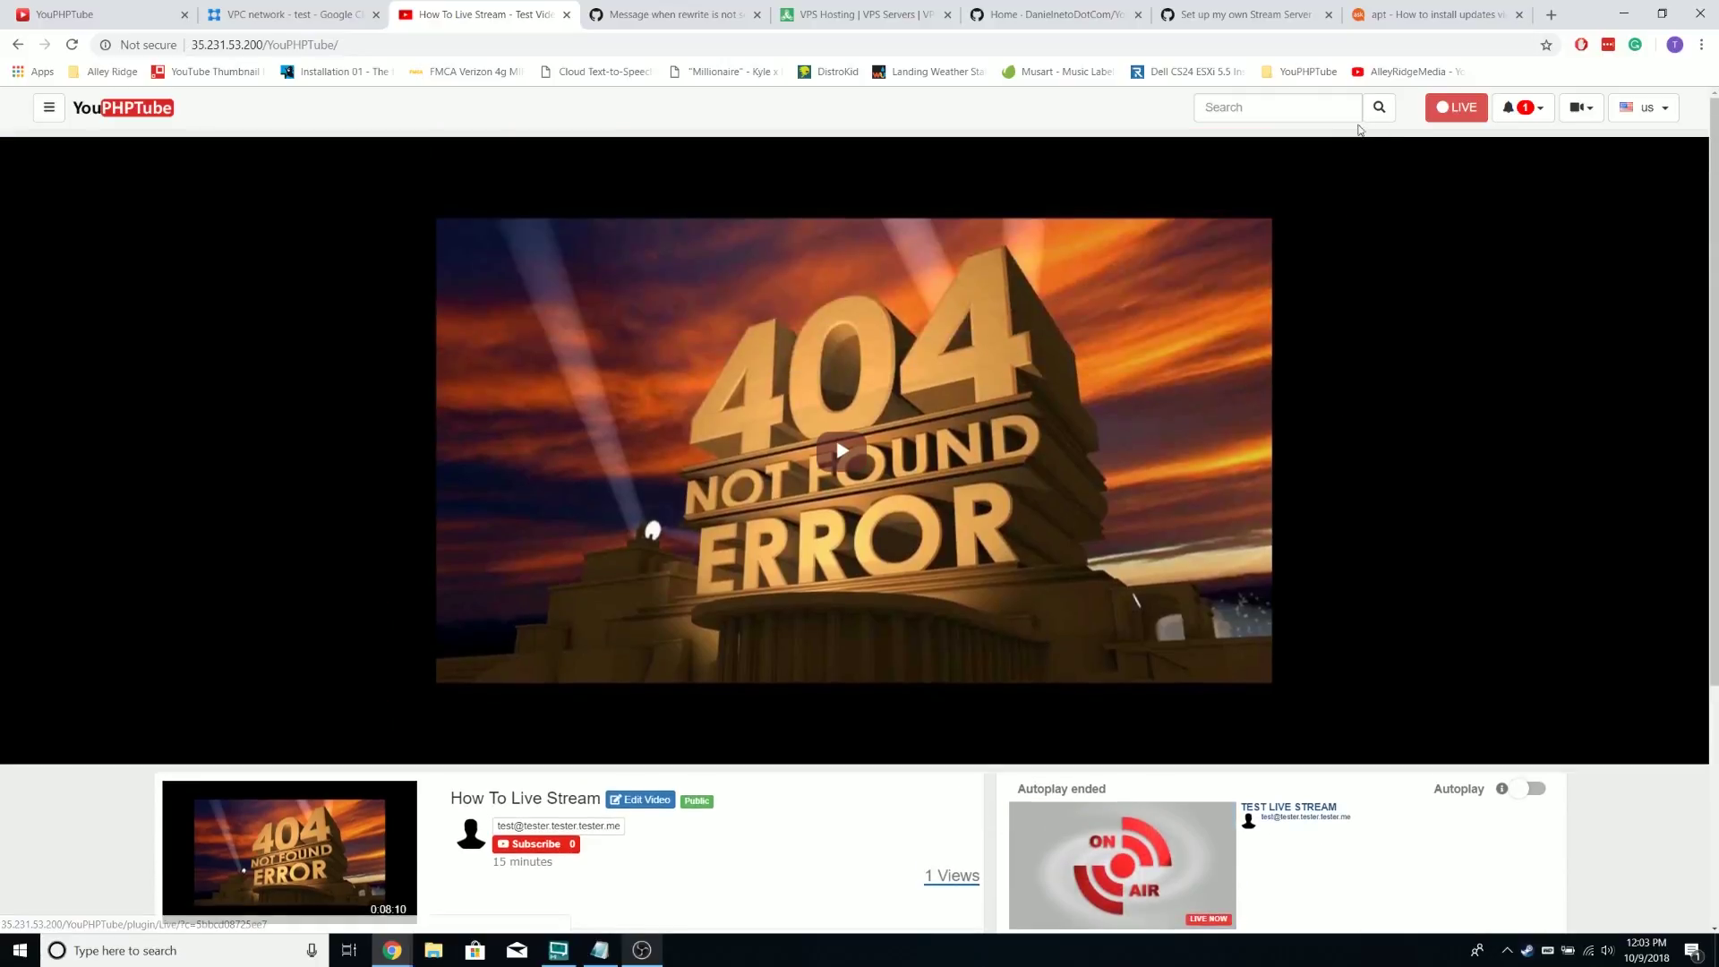
scroll(1187, 616, "up", 3)
left_click(1522, 109)
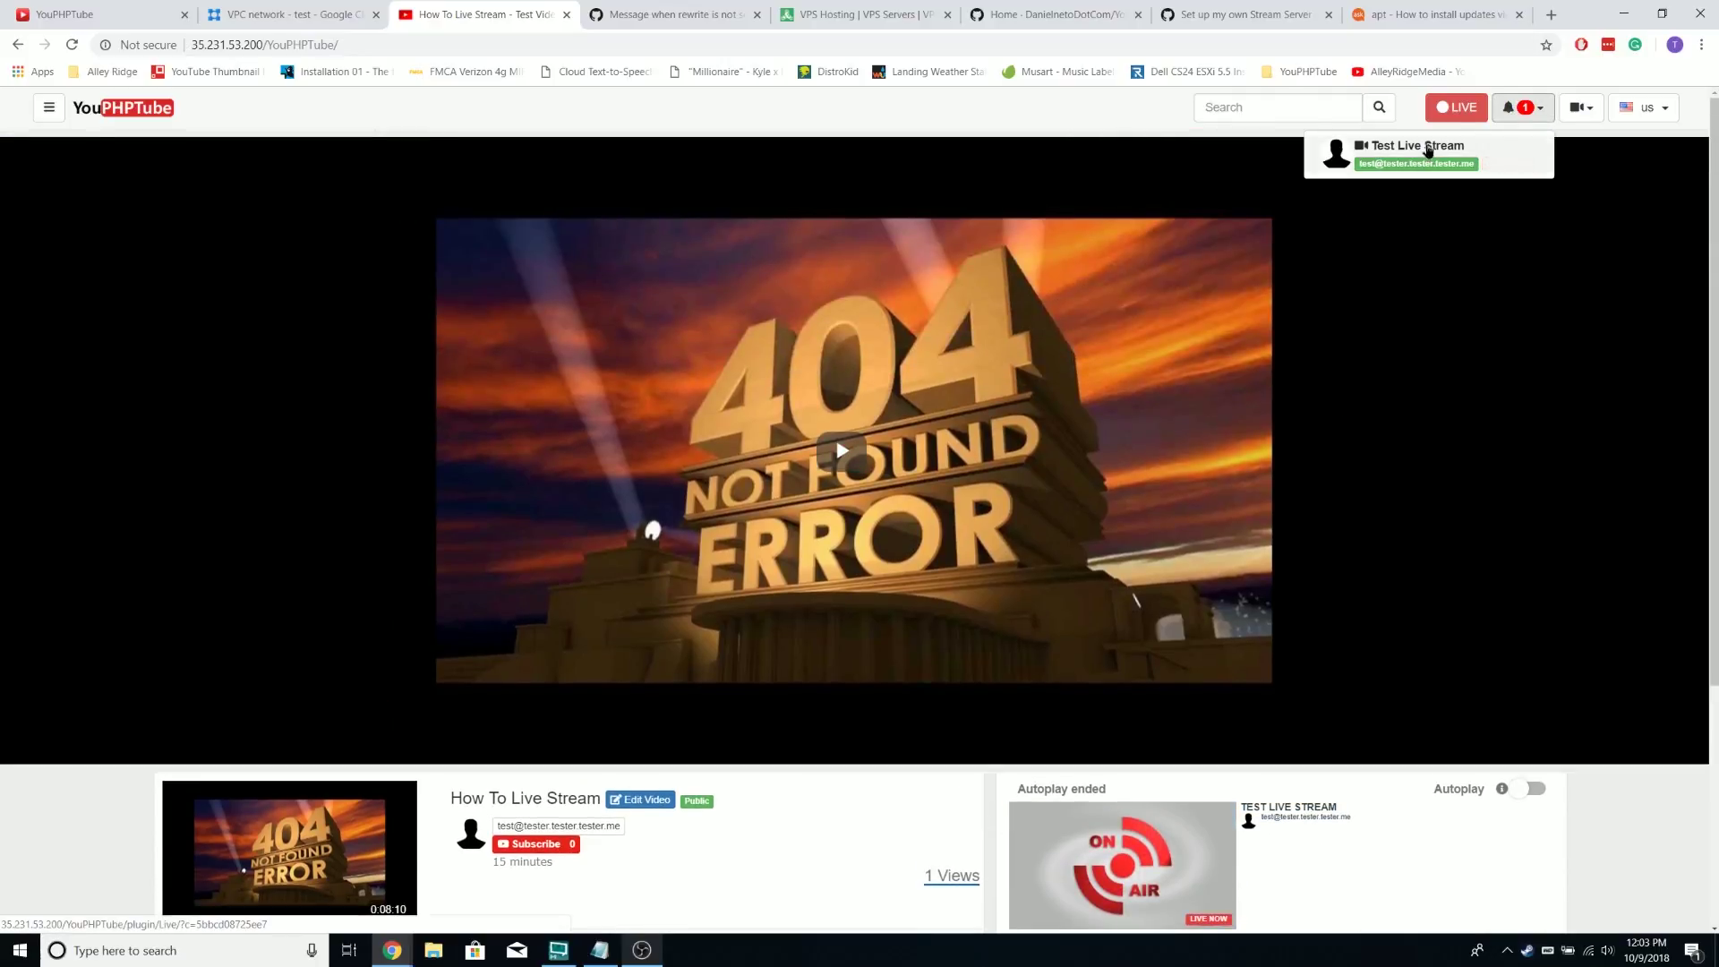
left_click(1429, 148)
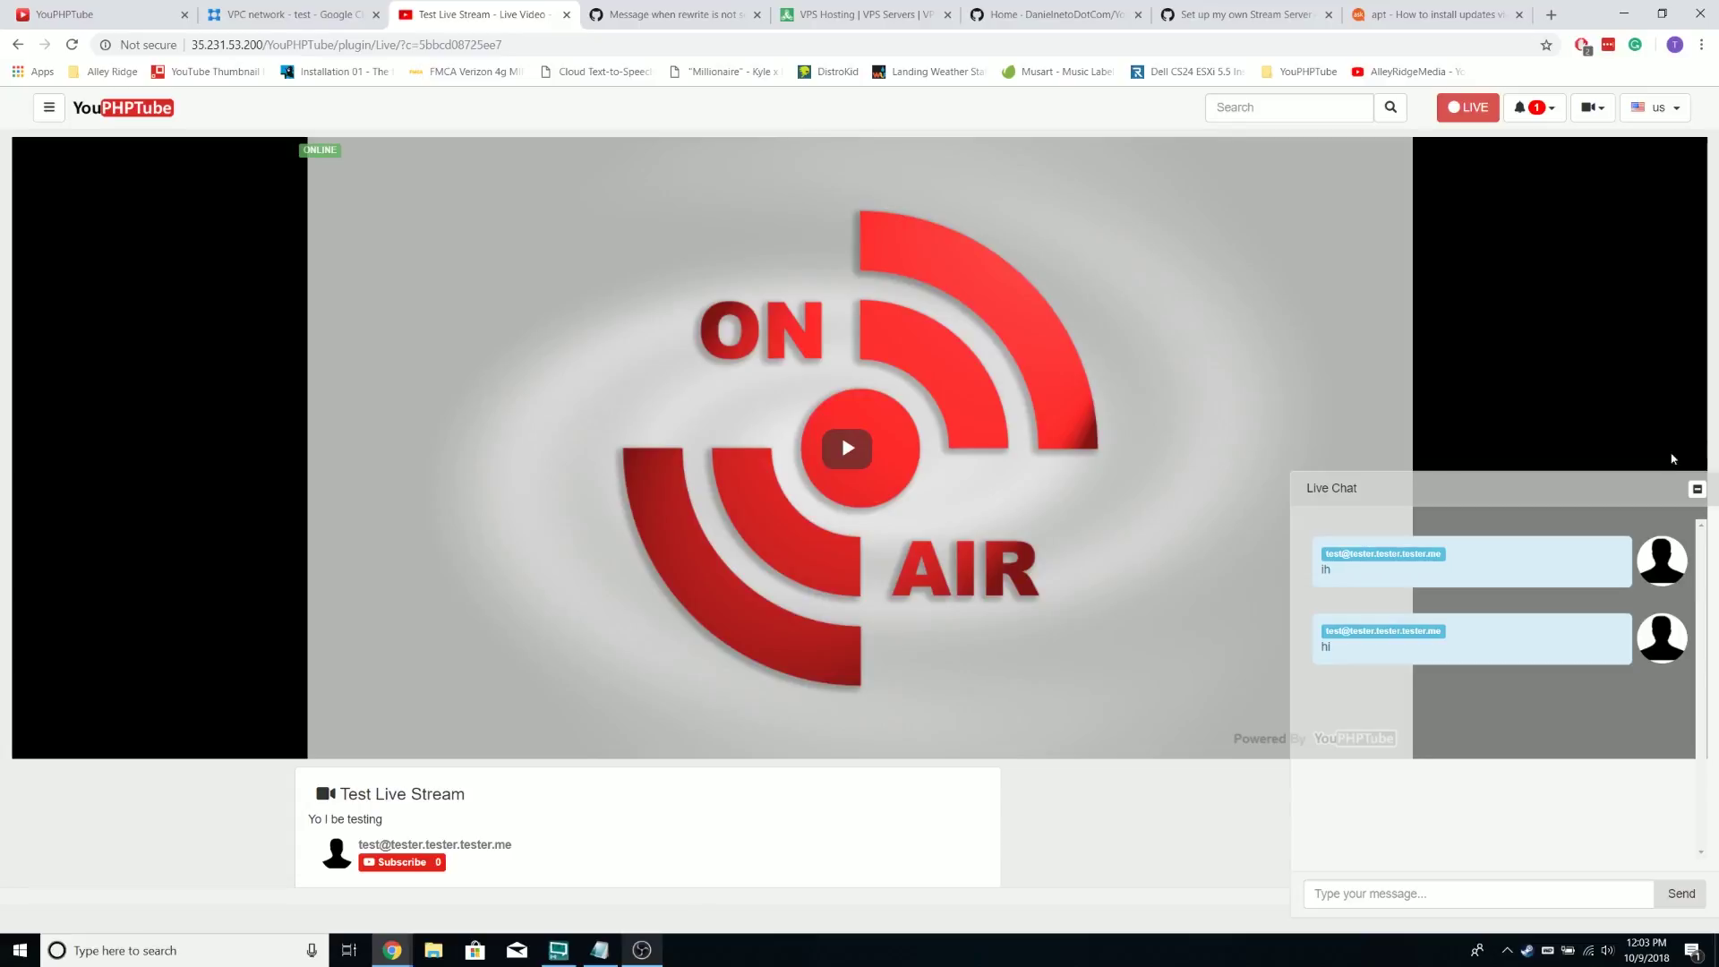
left_click(1697, 489)
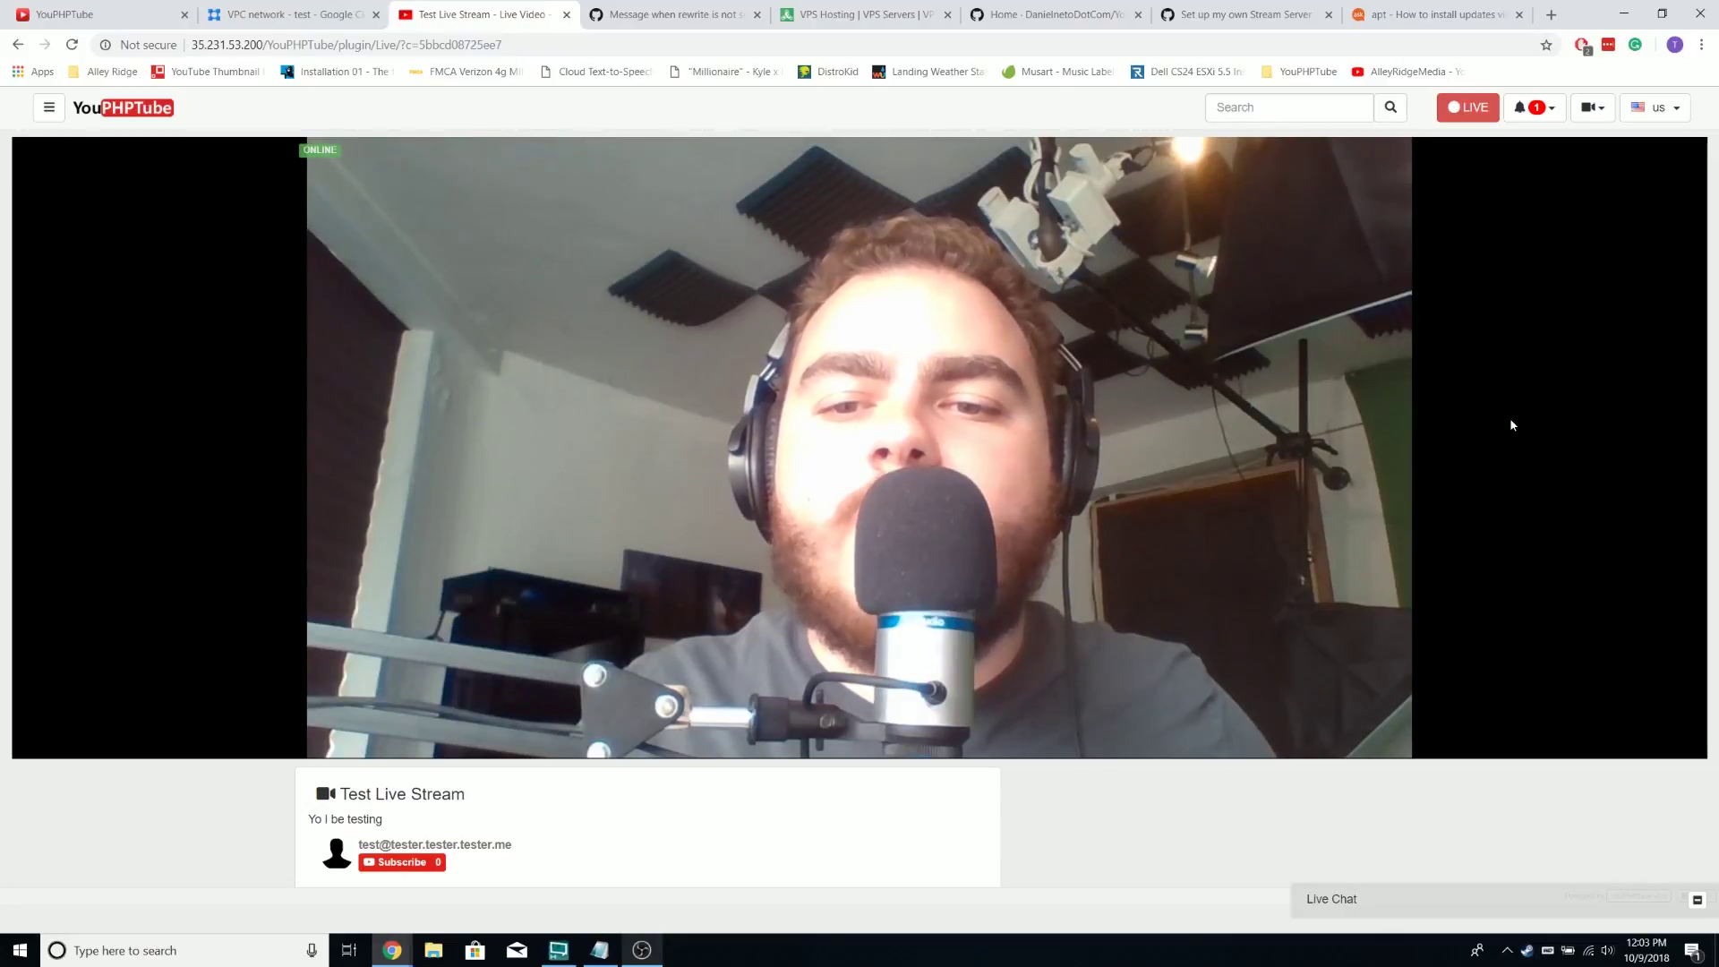
Mute the live stream player and stop the broadcast in OBS
key("alt+Tab")
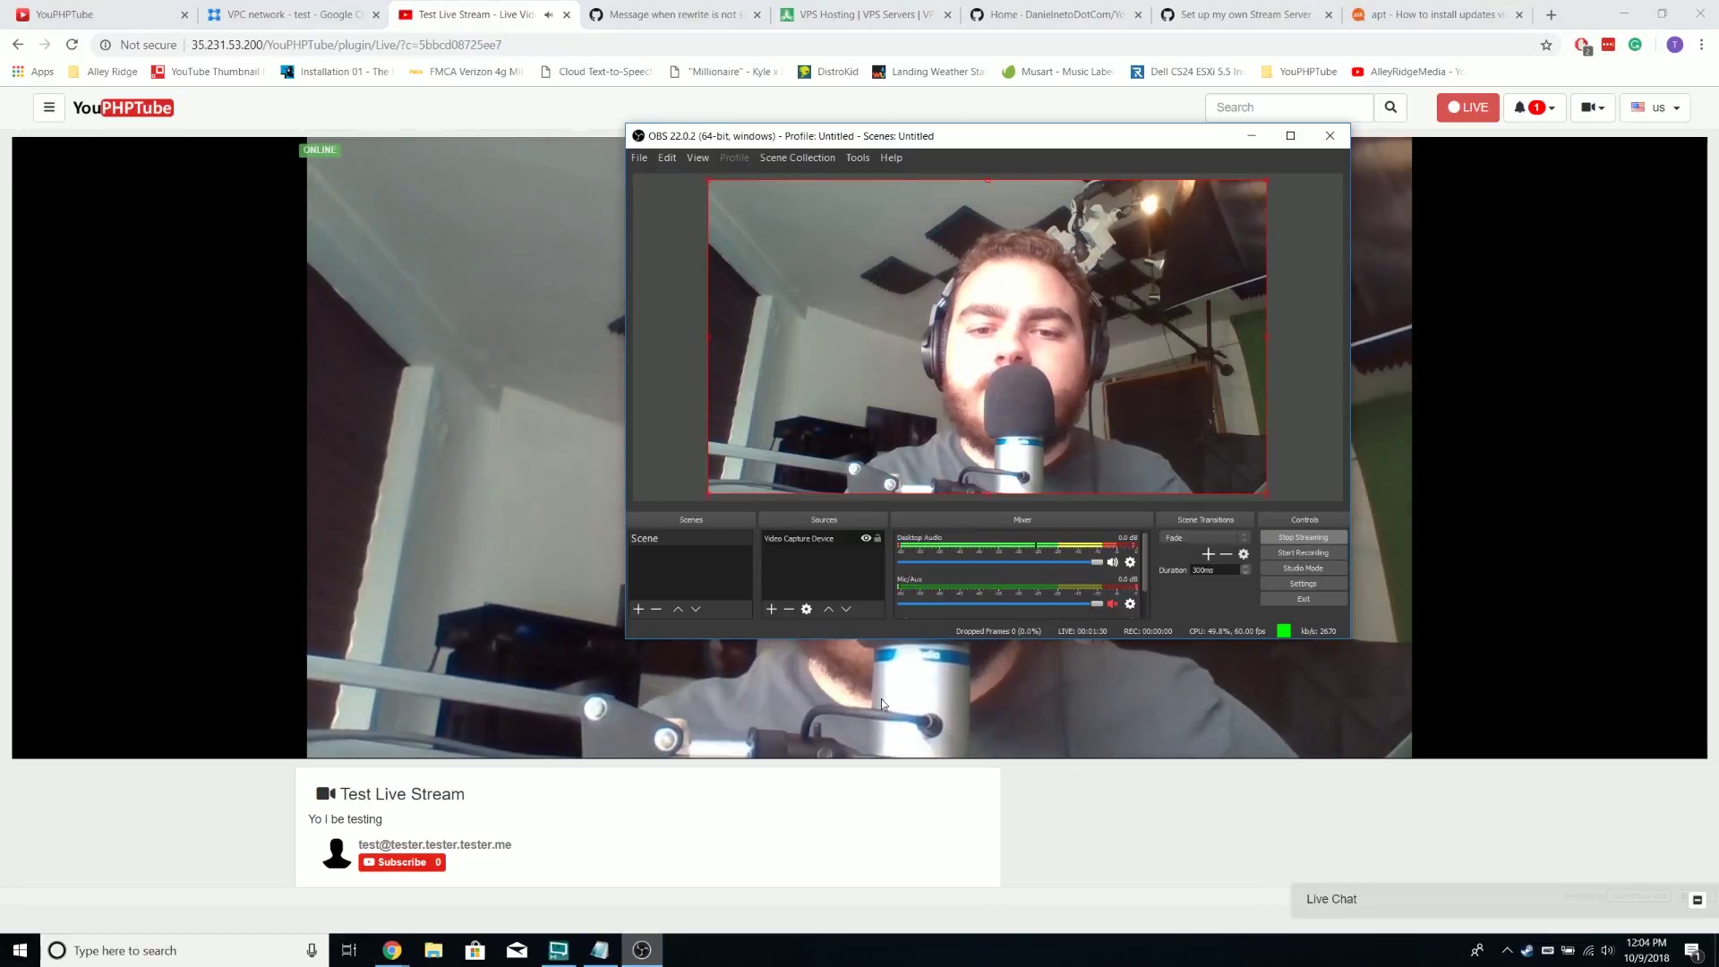
left_click(856, 777)
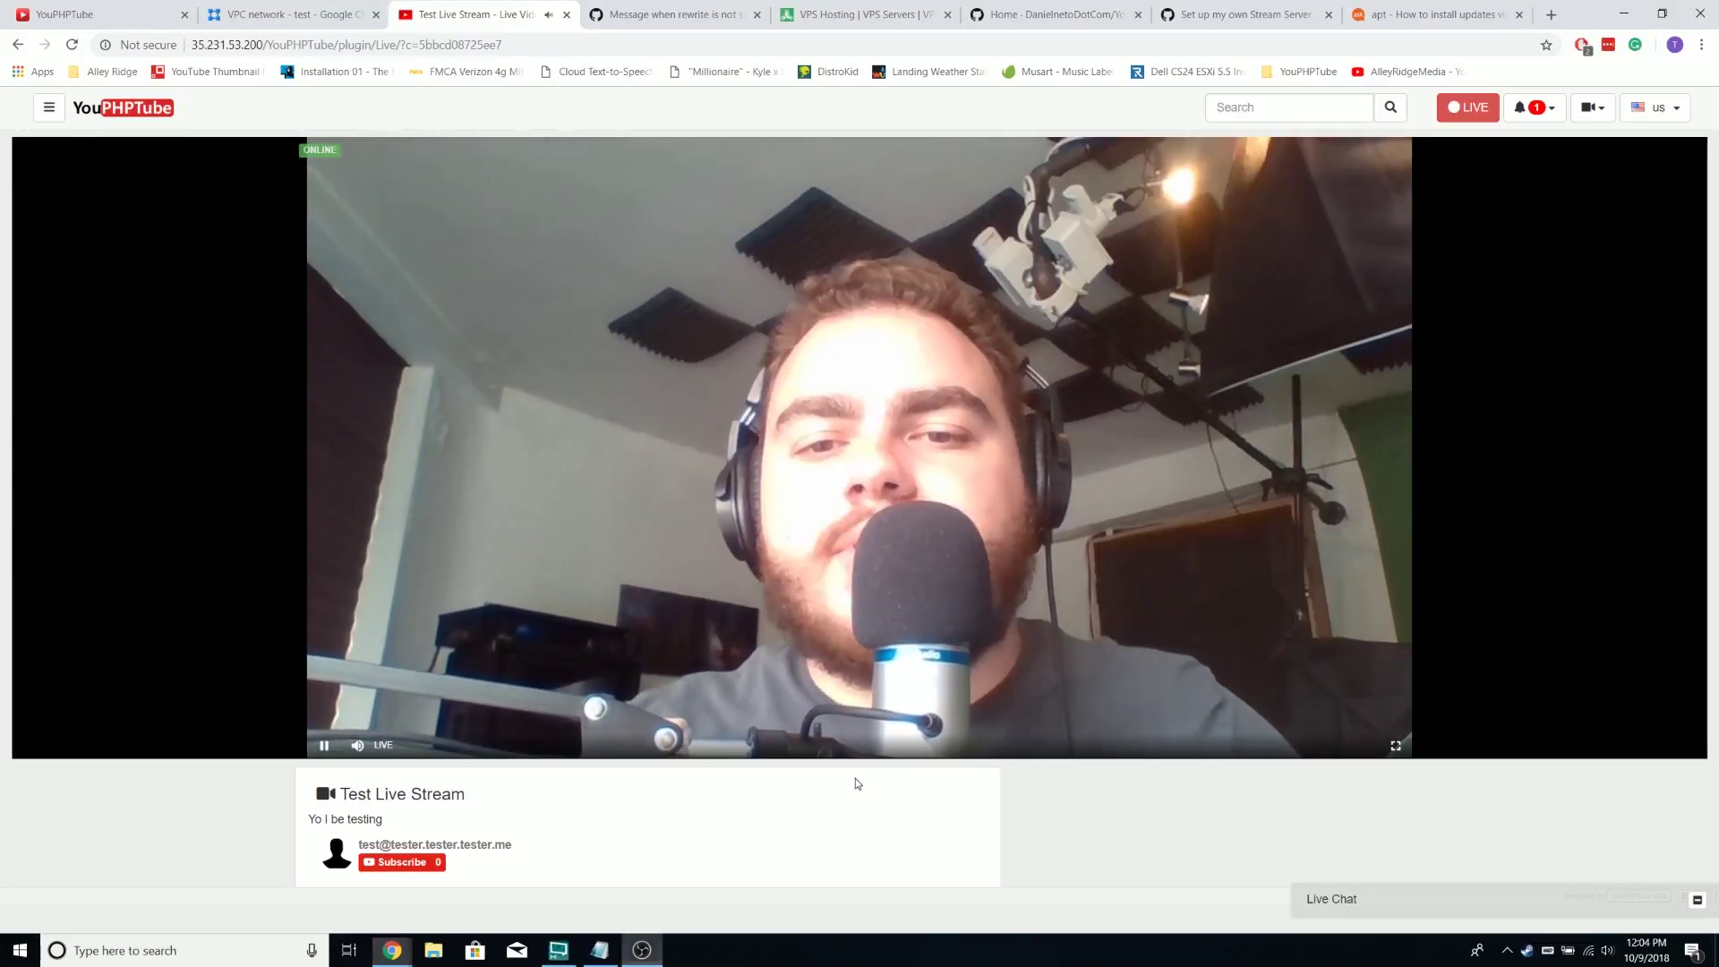
left_click(357, 745)
left_click(642, 951)
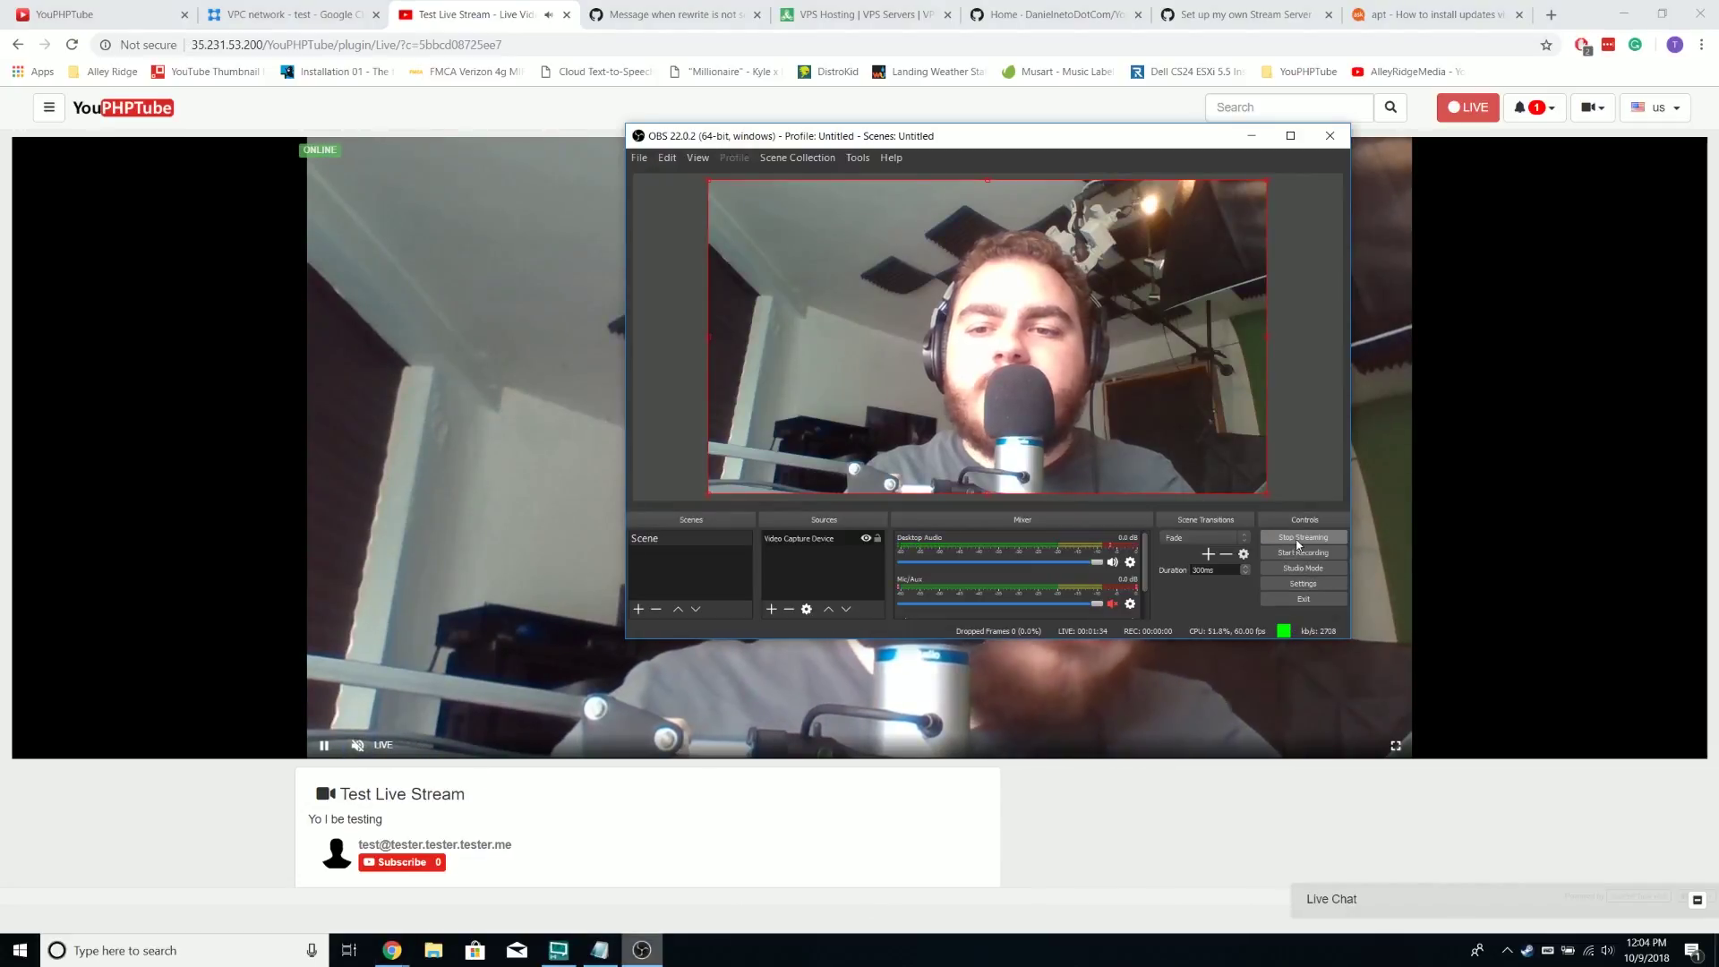
left_click(1303, 537)
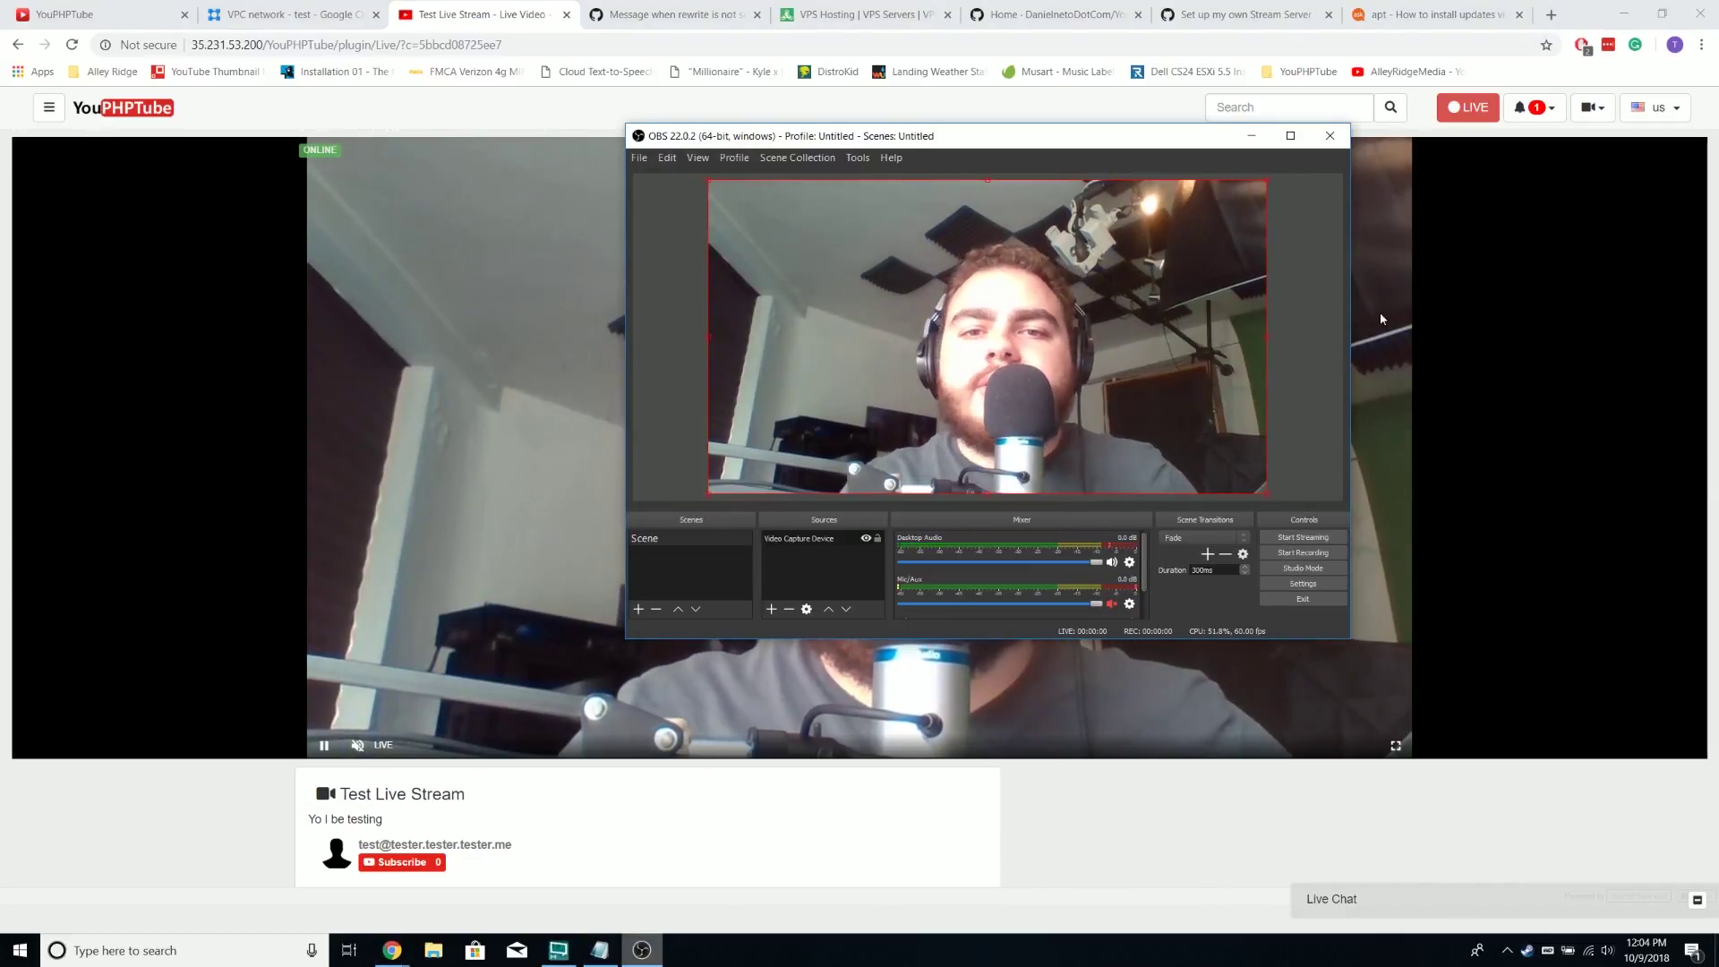
Glance at the setup guide, then return to YouPHPTube's home page
left_click(401, 102)
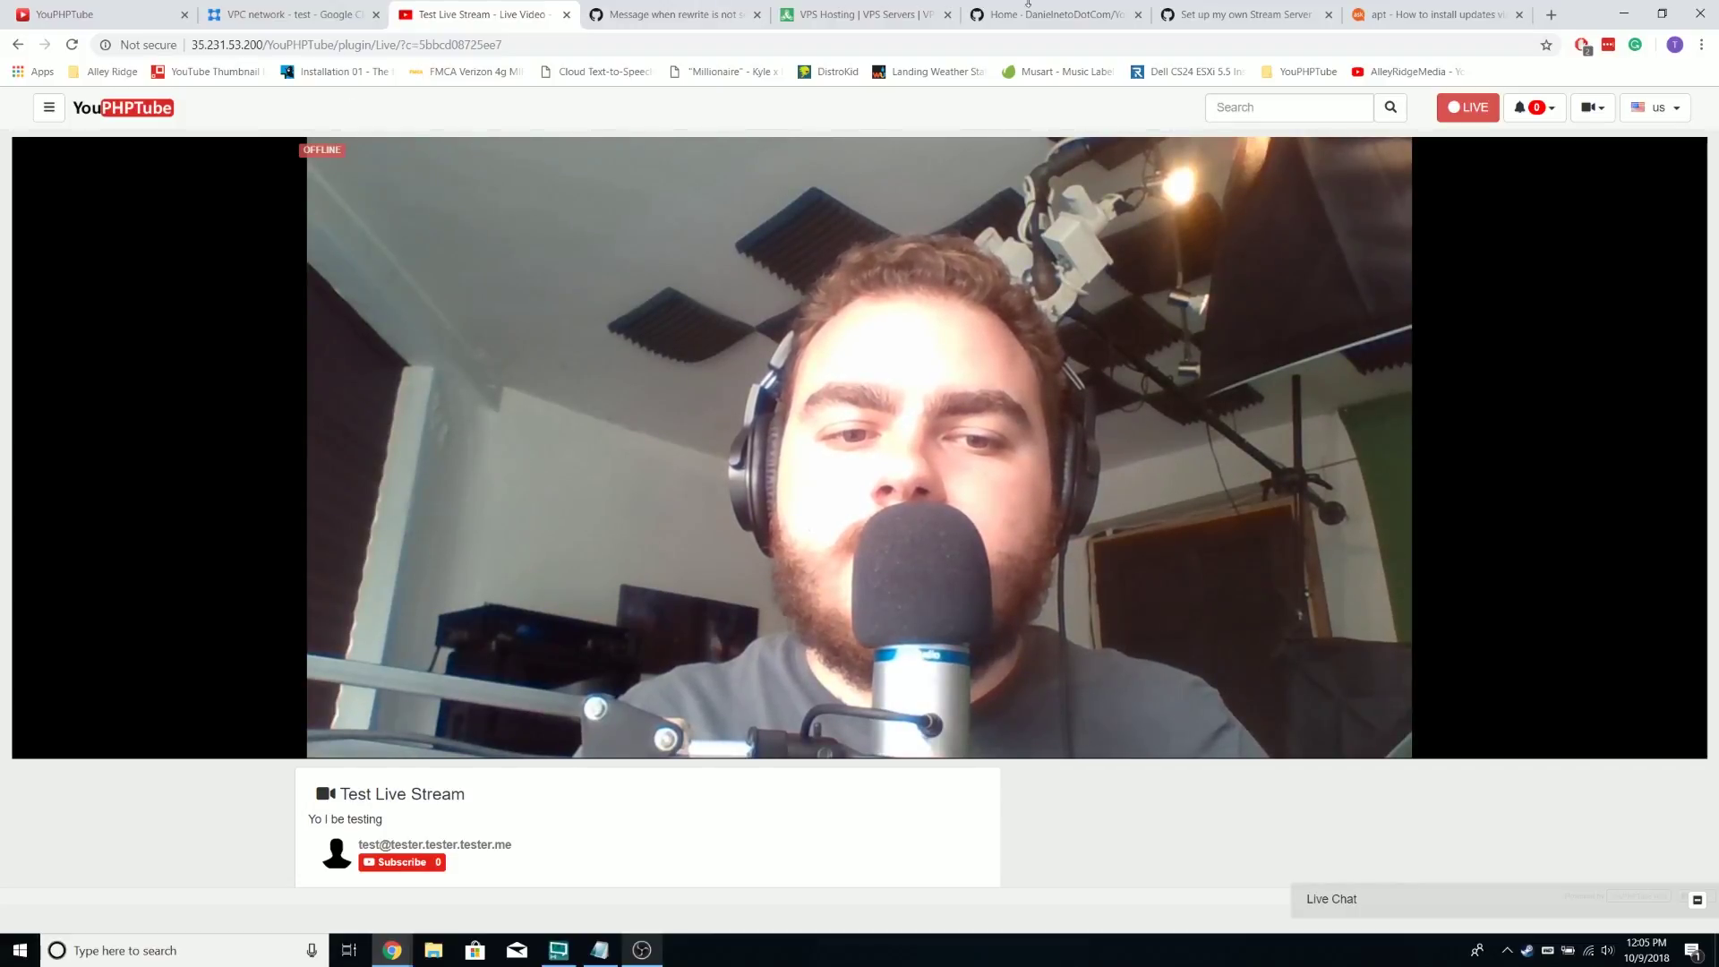
left_click(1218, 15)
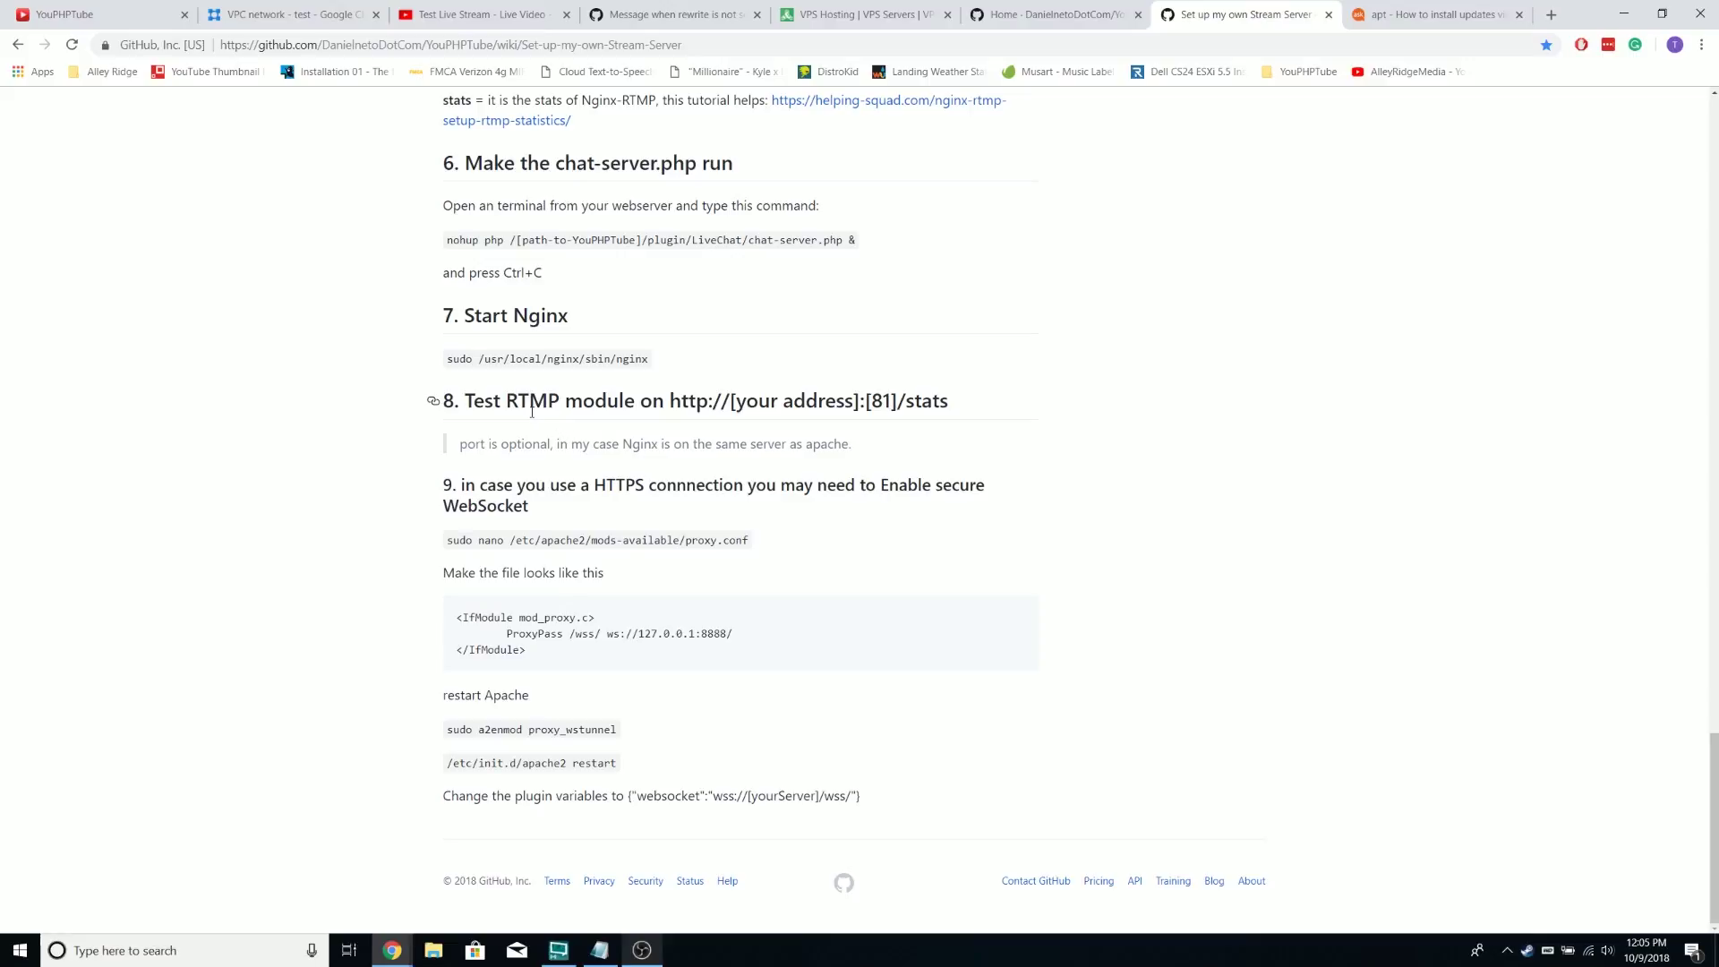
left_click(474, 14)
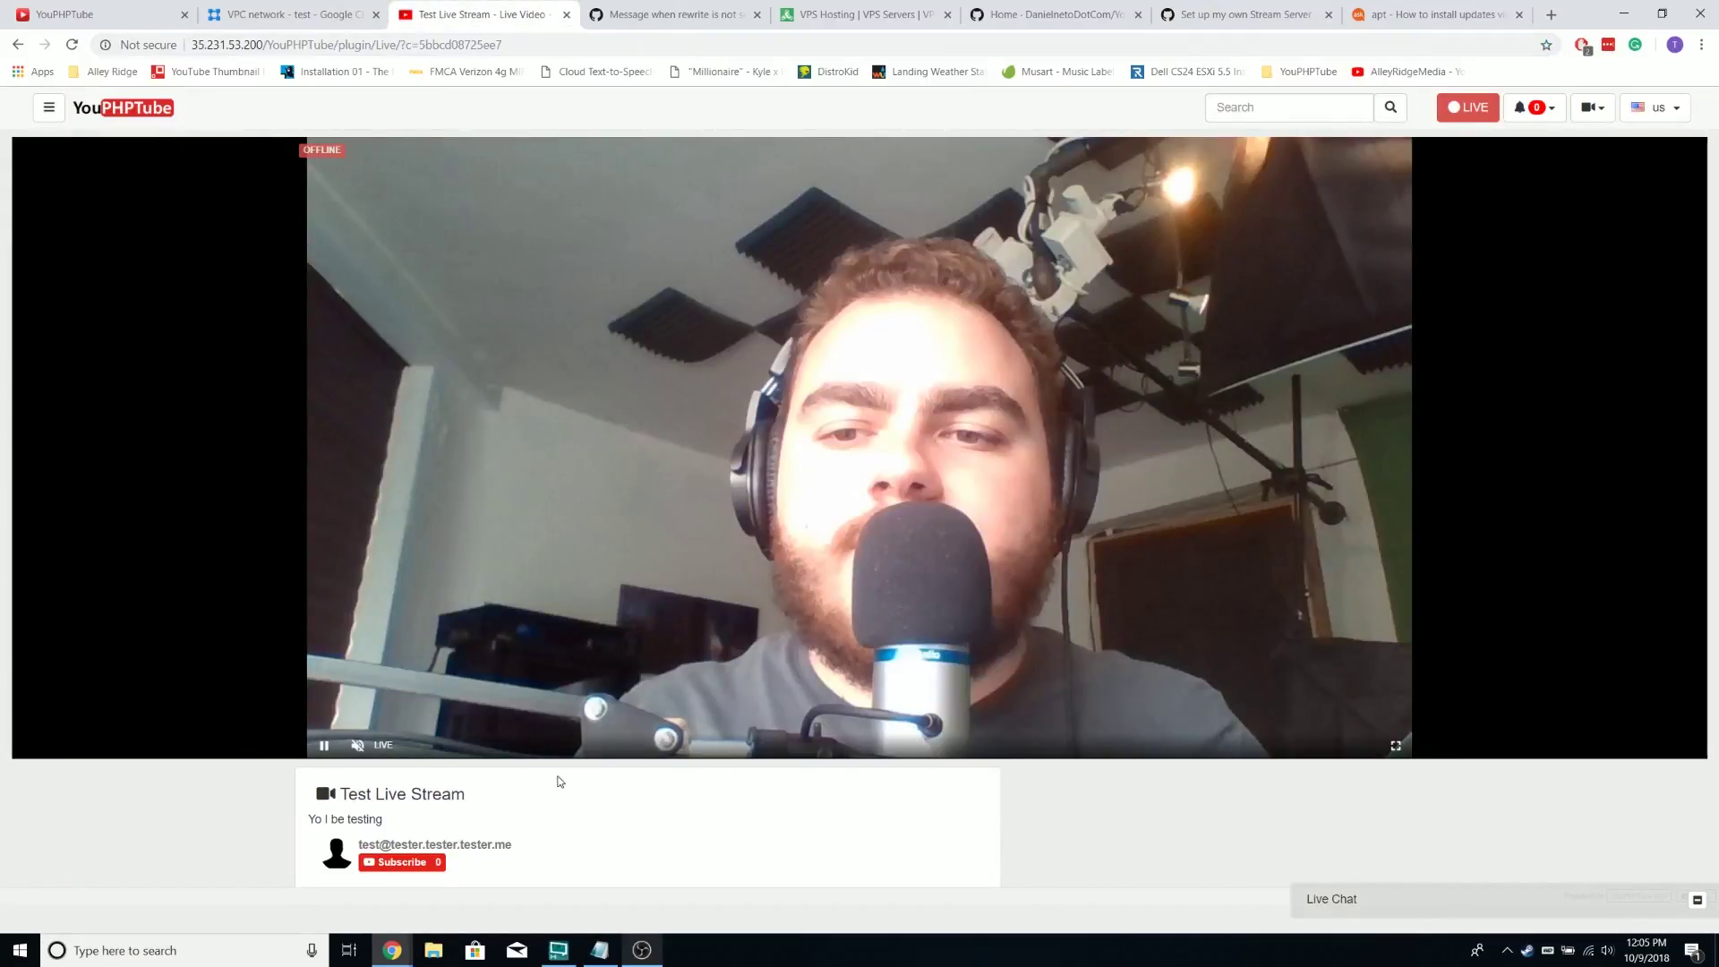
left_click(154, 109)
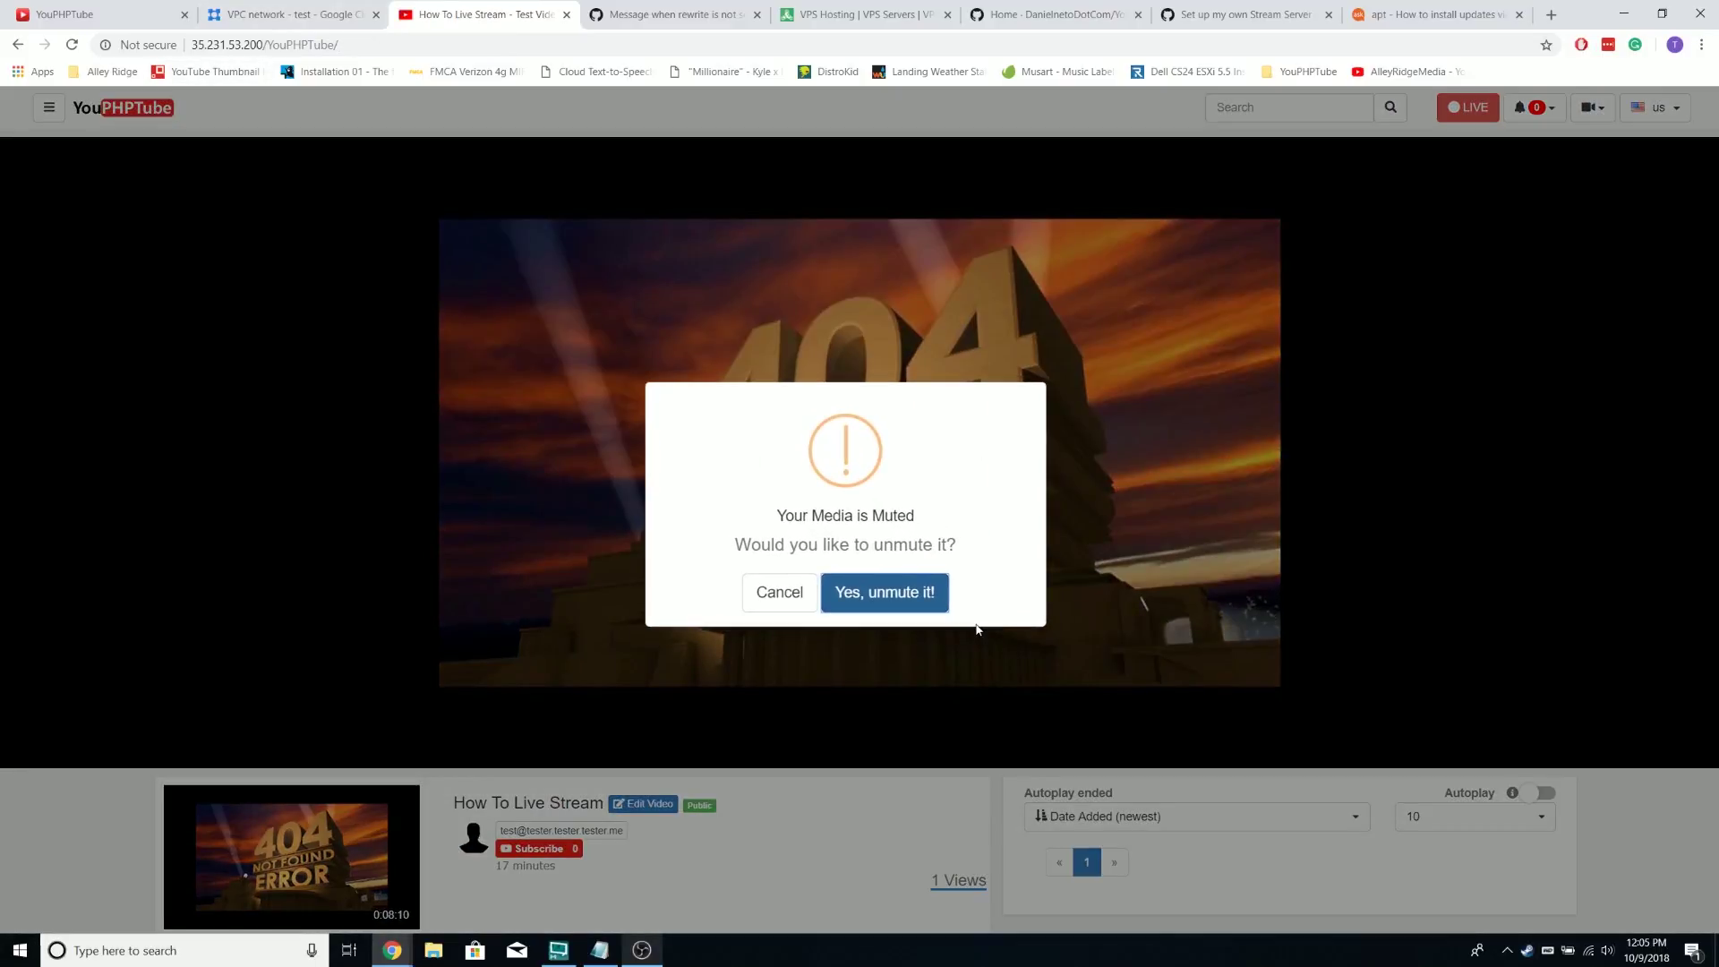
Unmute the home video and browse the Plugins Store via the side menu's Plugins page
left_click(861, 593)
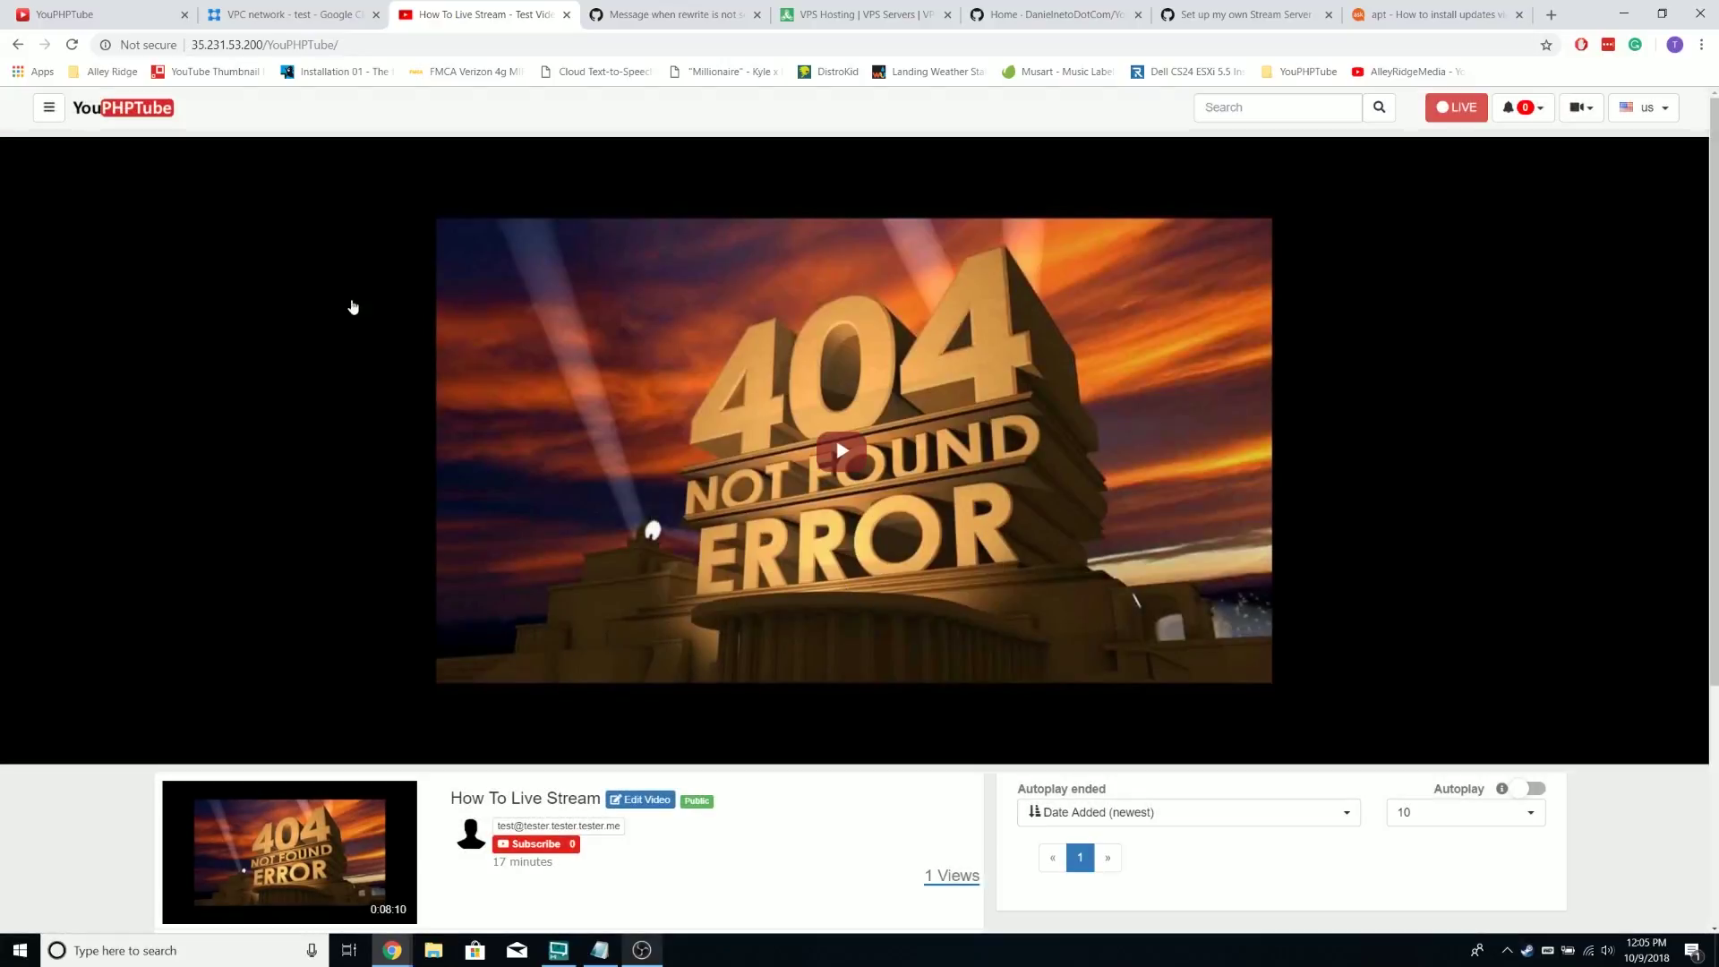
left_click(61, 114)
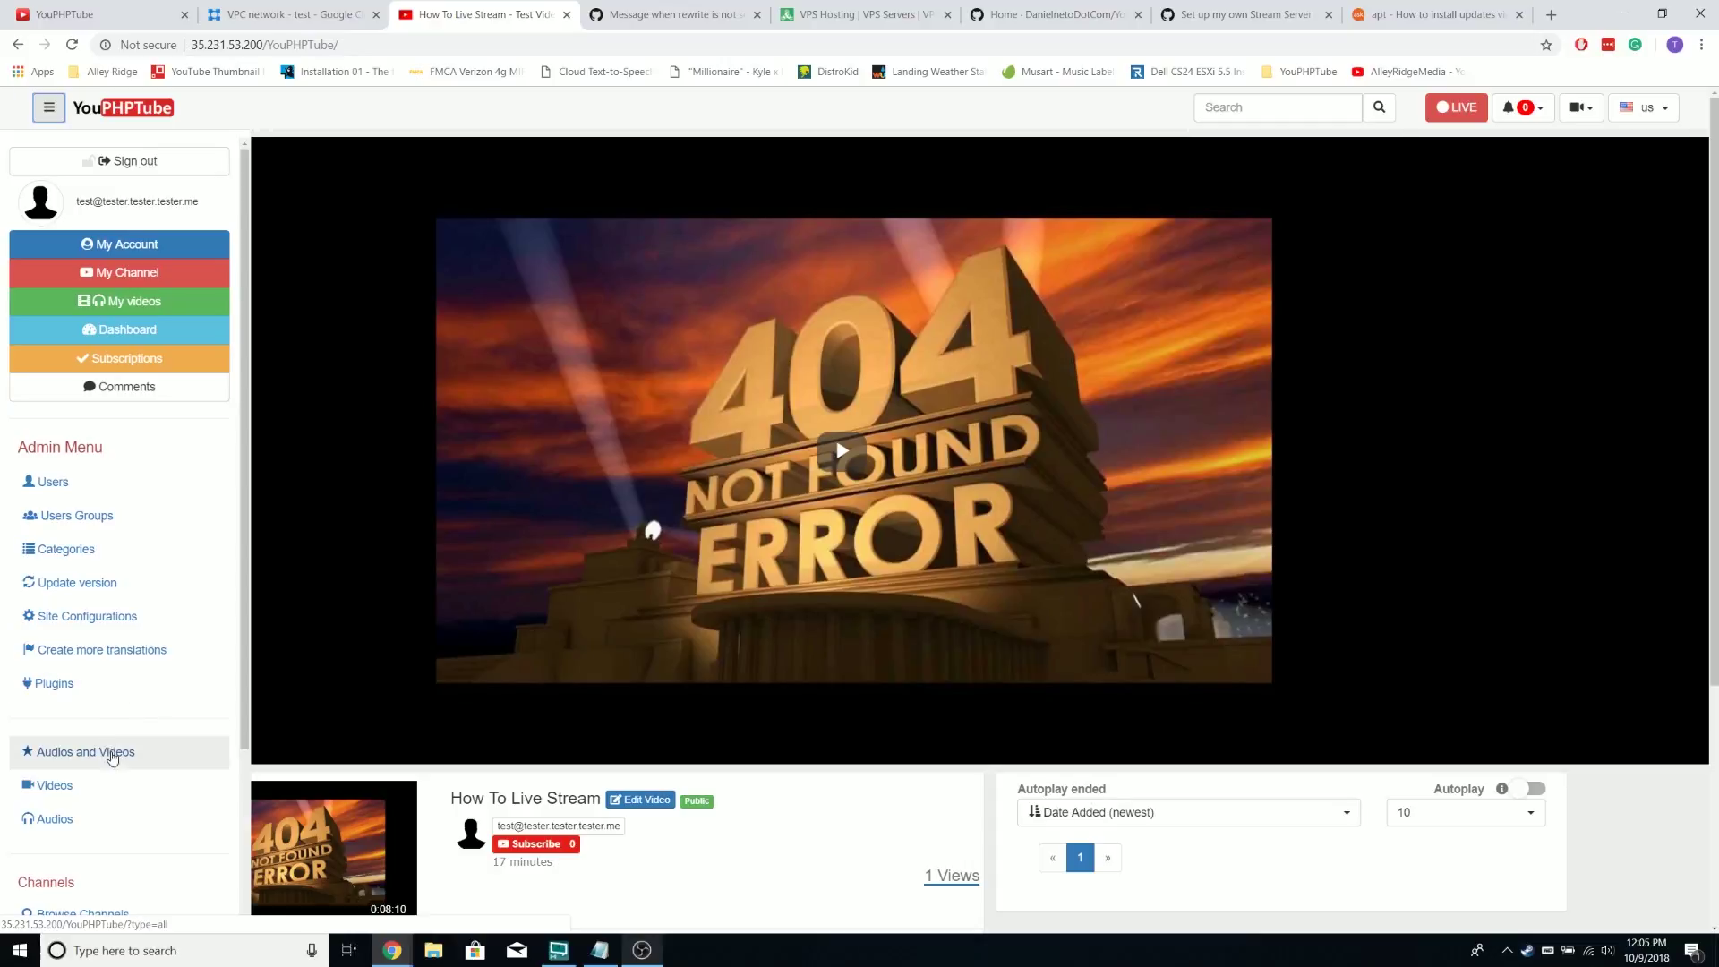
left_click(93, 686)
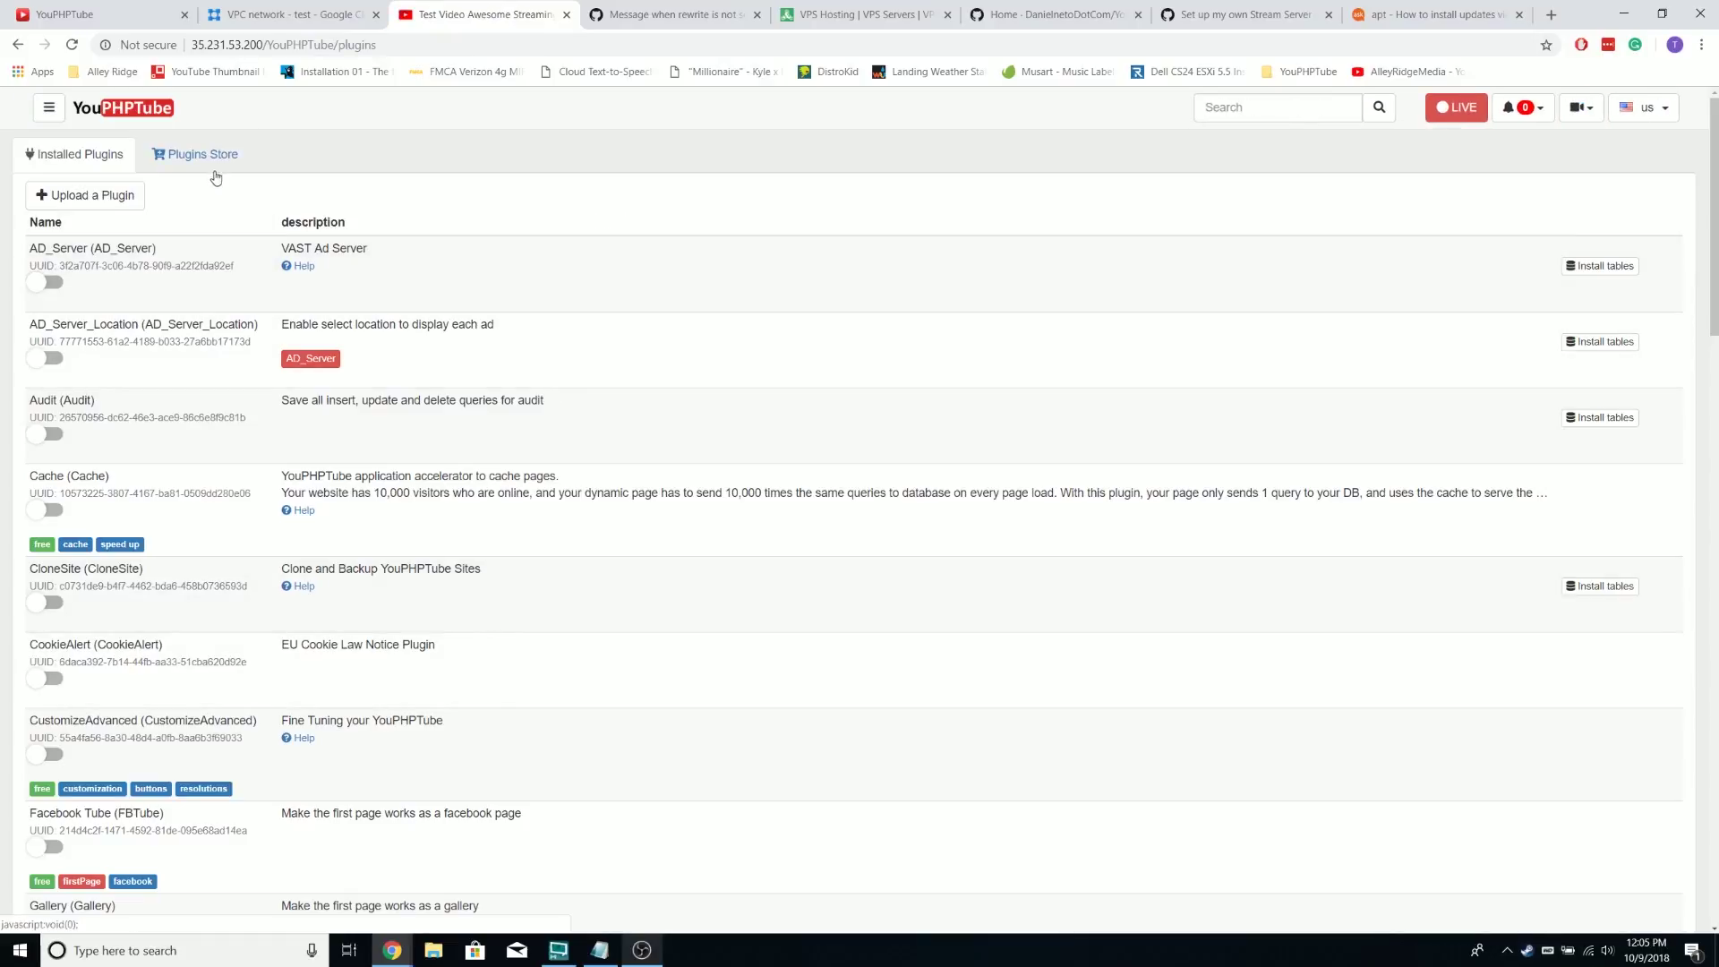
left_click(214, 166)
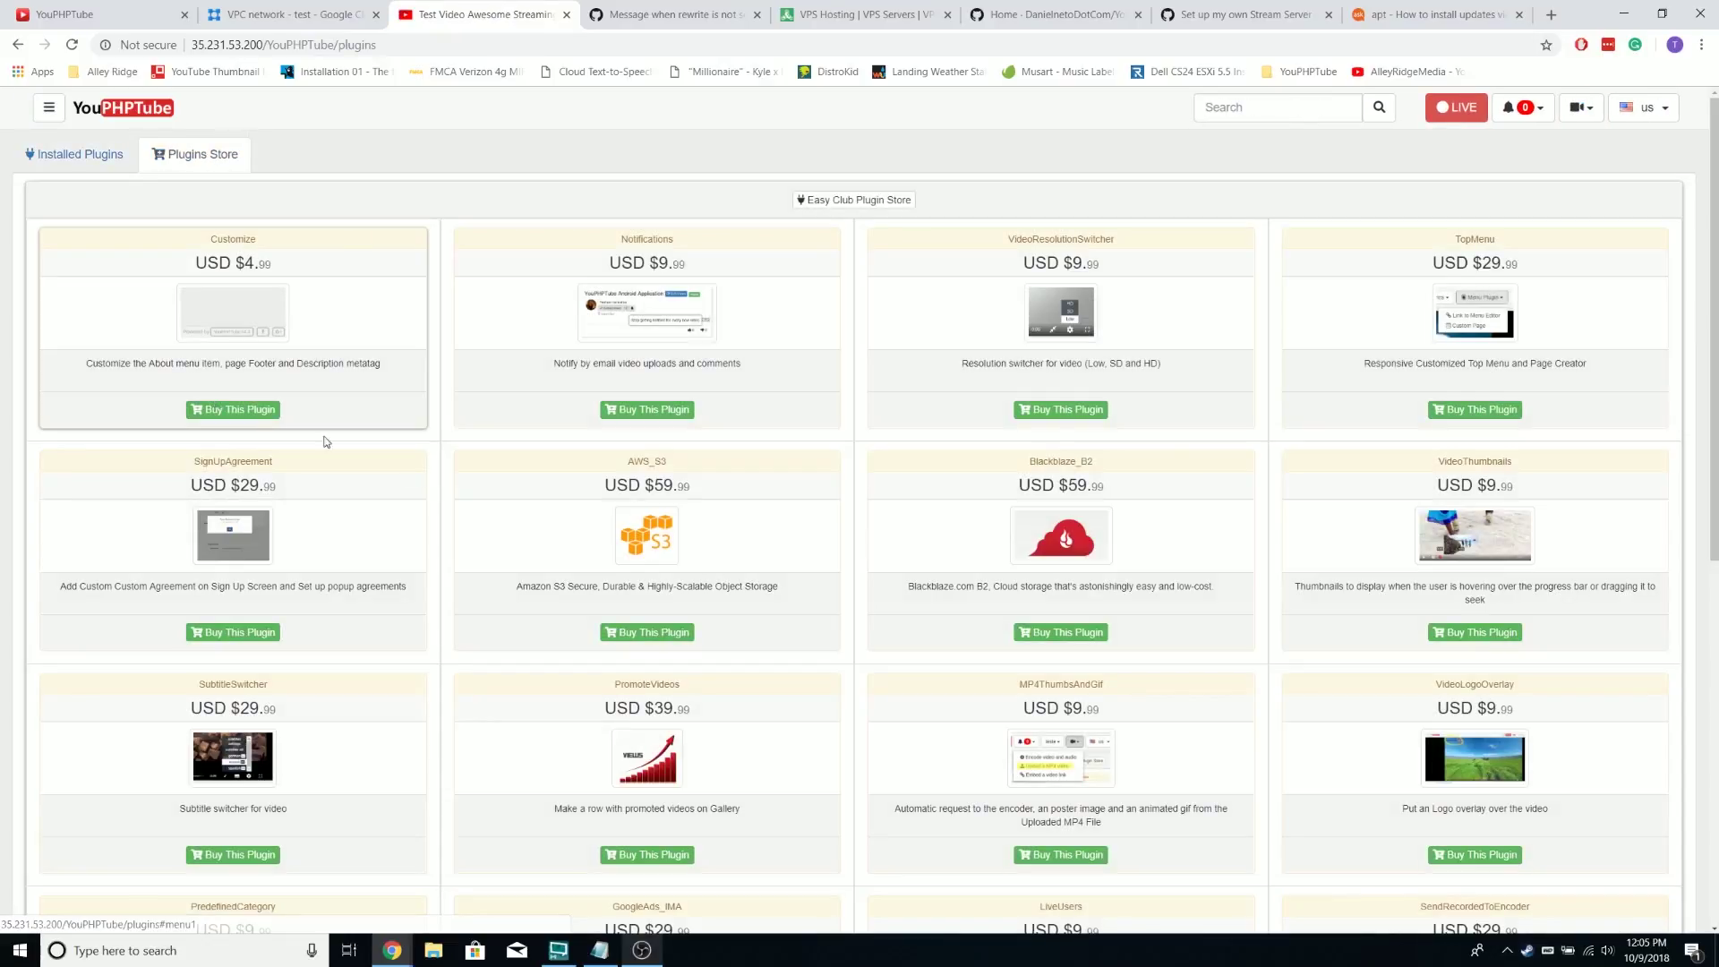
scroll(371, 475, "down", 2)
scroll(371, 475, "up", 2)
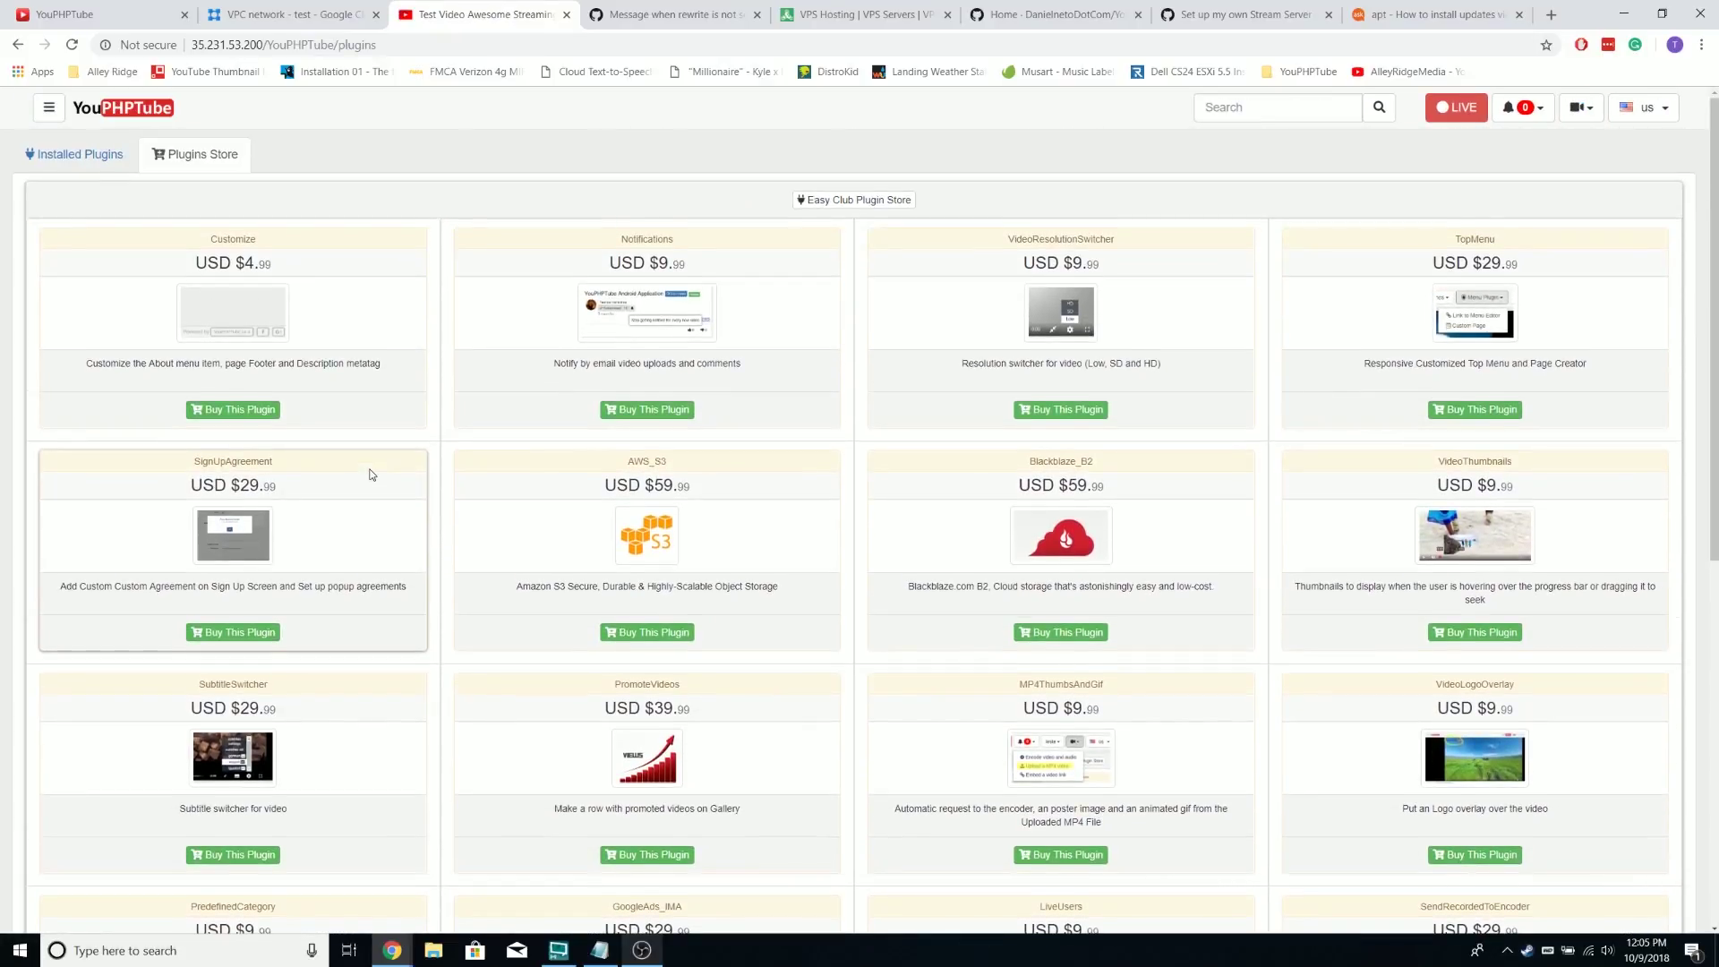
scroll(371, 475, "down", 7)
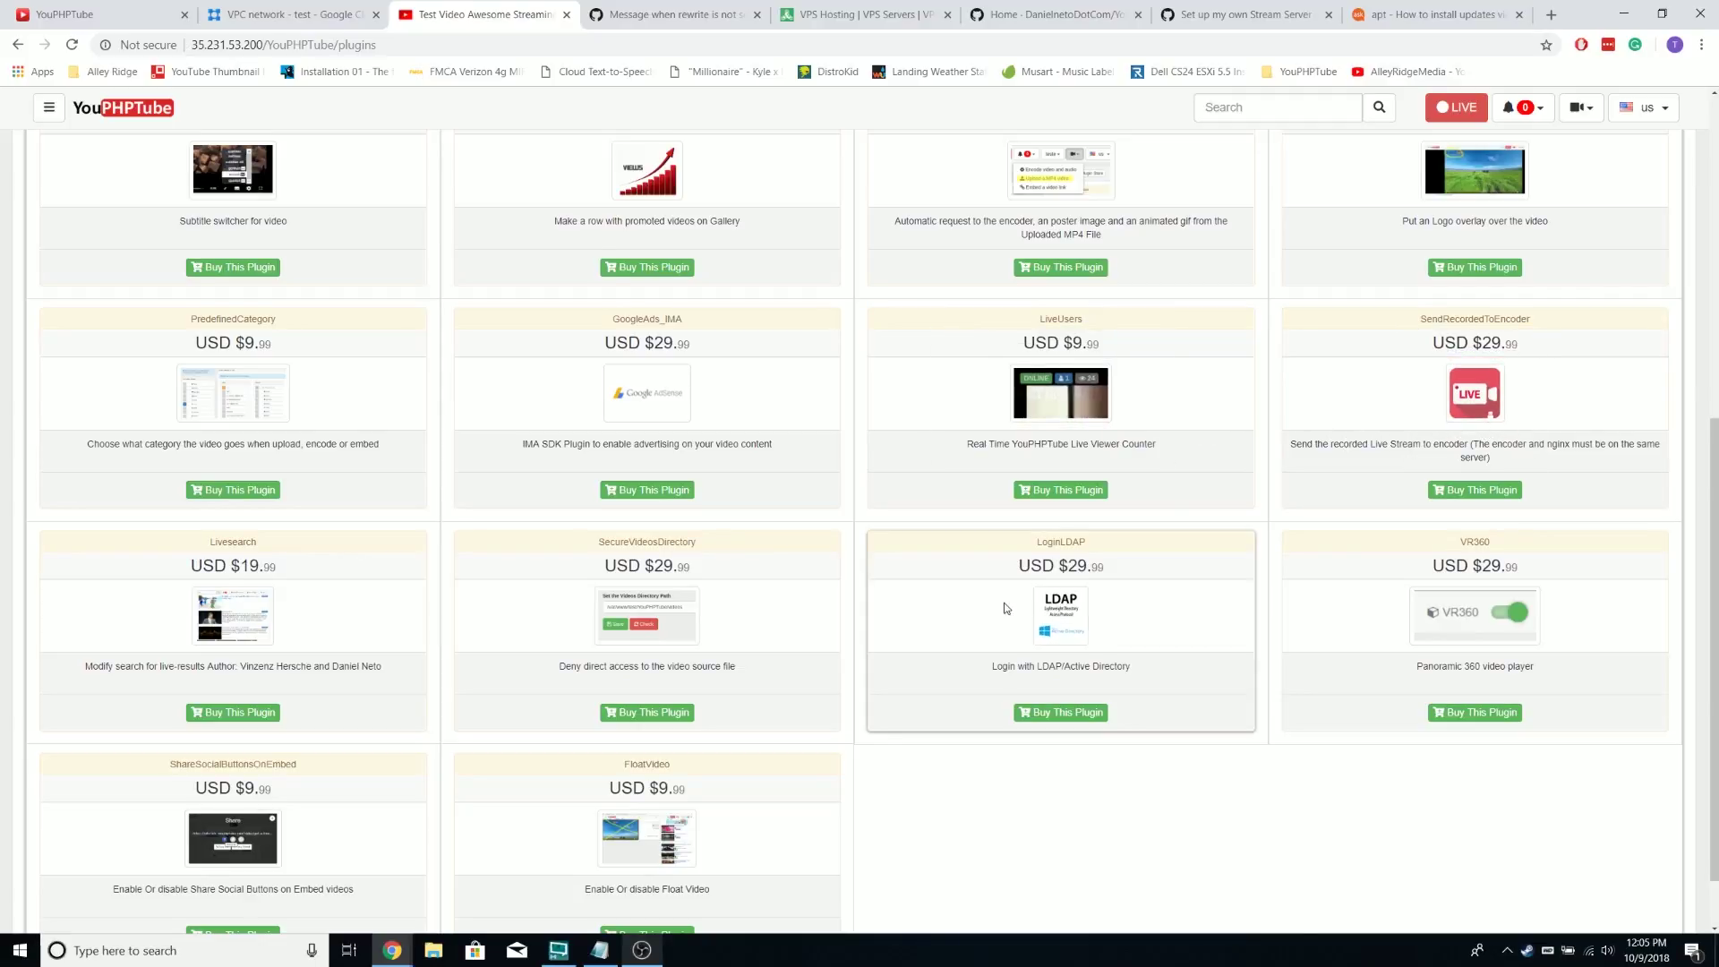
scroll(1005, 607, "up", 3)
scroll(1005, 607, "up", 4)
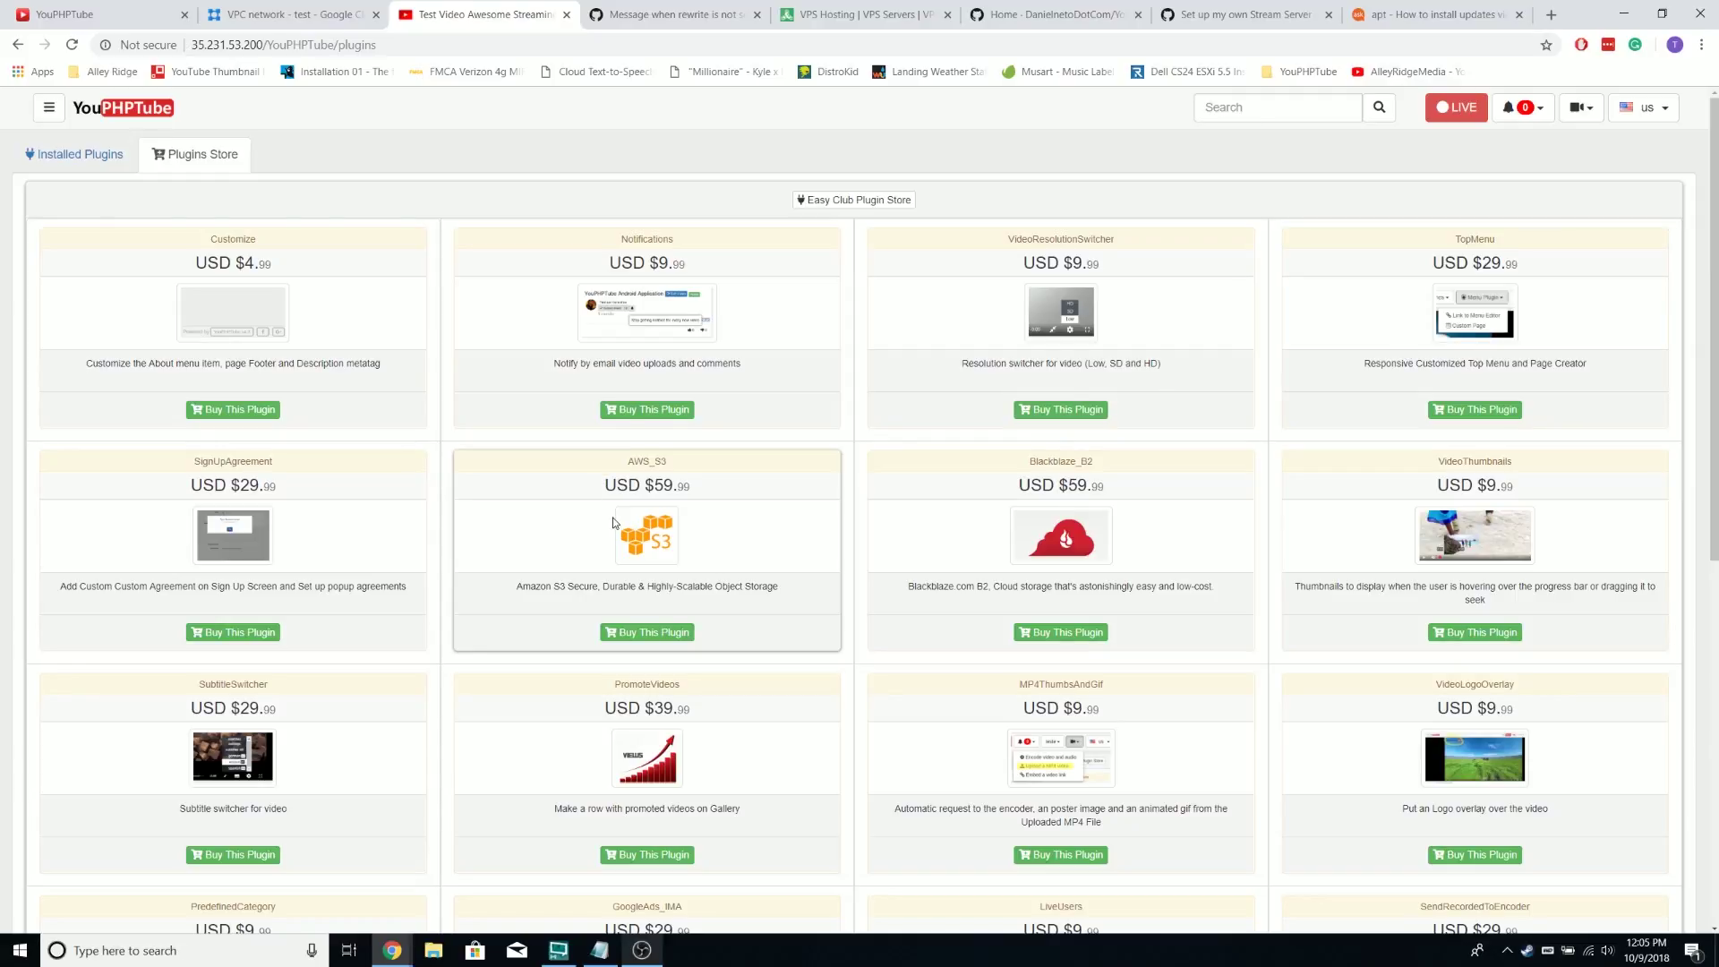
Compare VPS hosting prices, then select the Blackblaze_B2 plugin title in the store
left_click(825, 10)
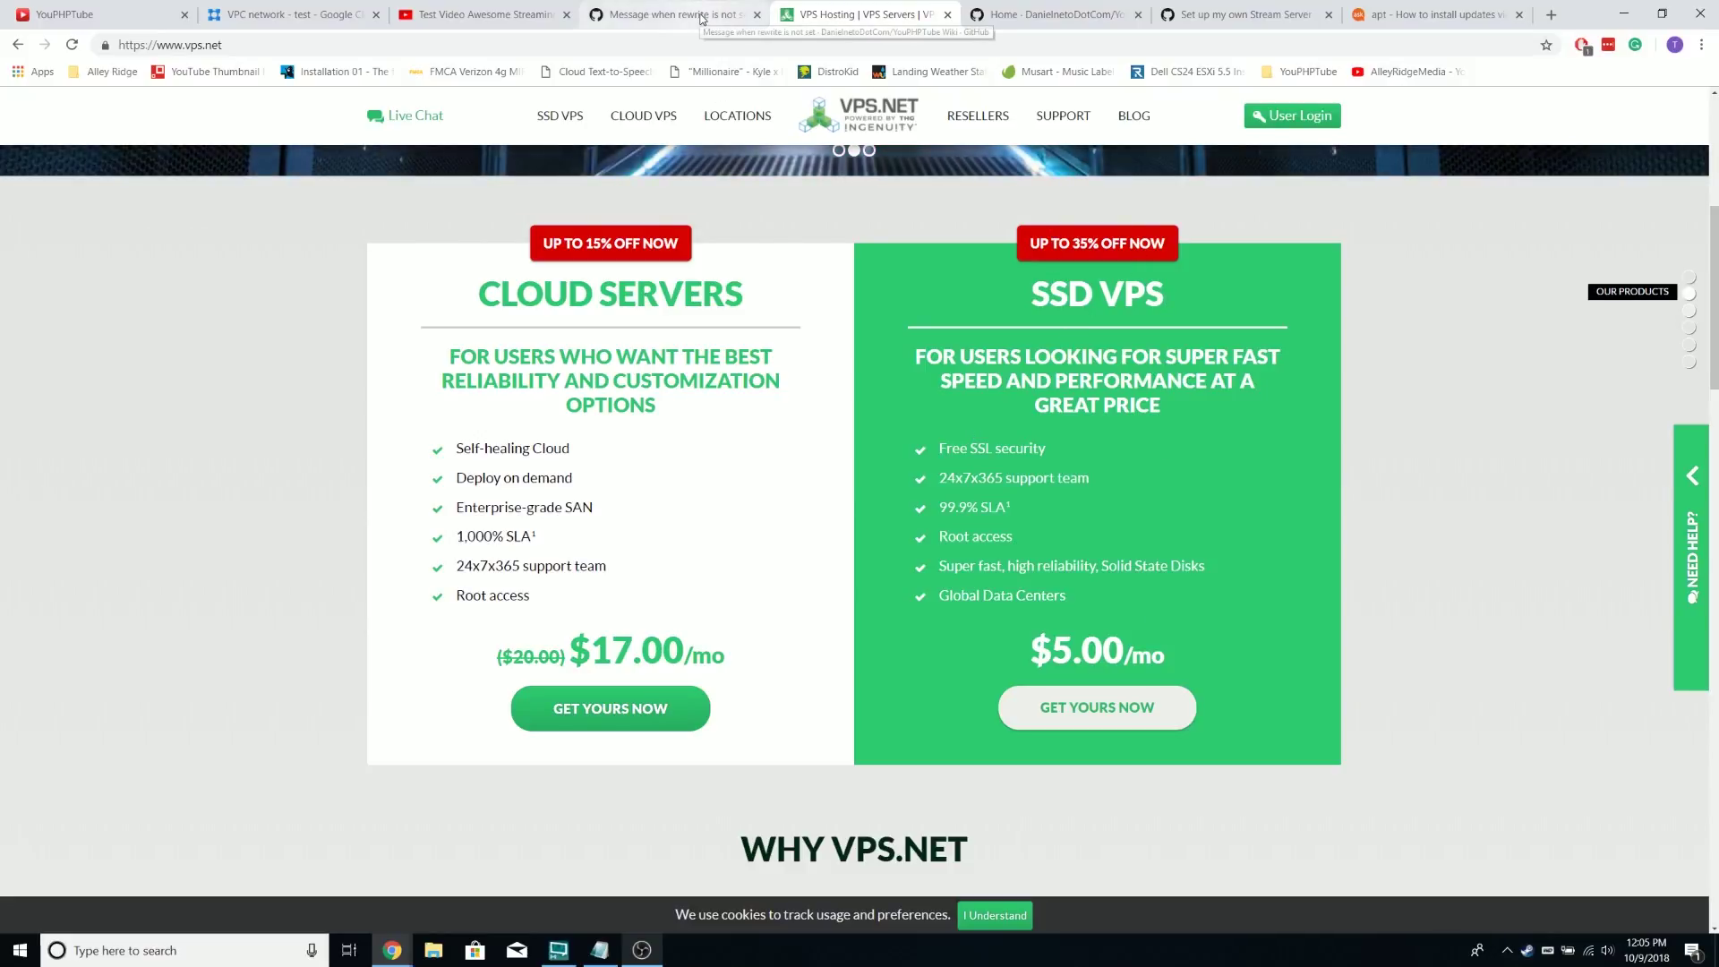
left_click(685, 16)
left_click(488, 18)
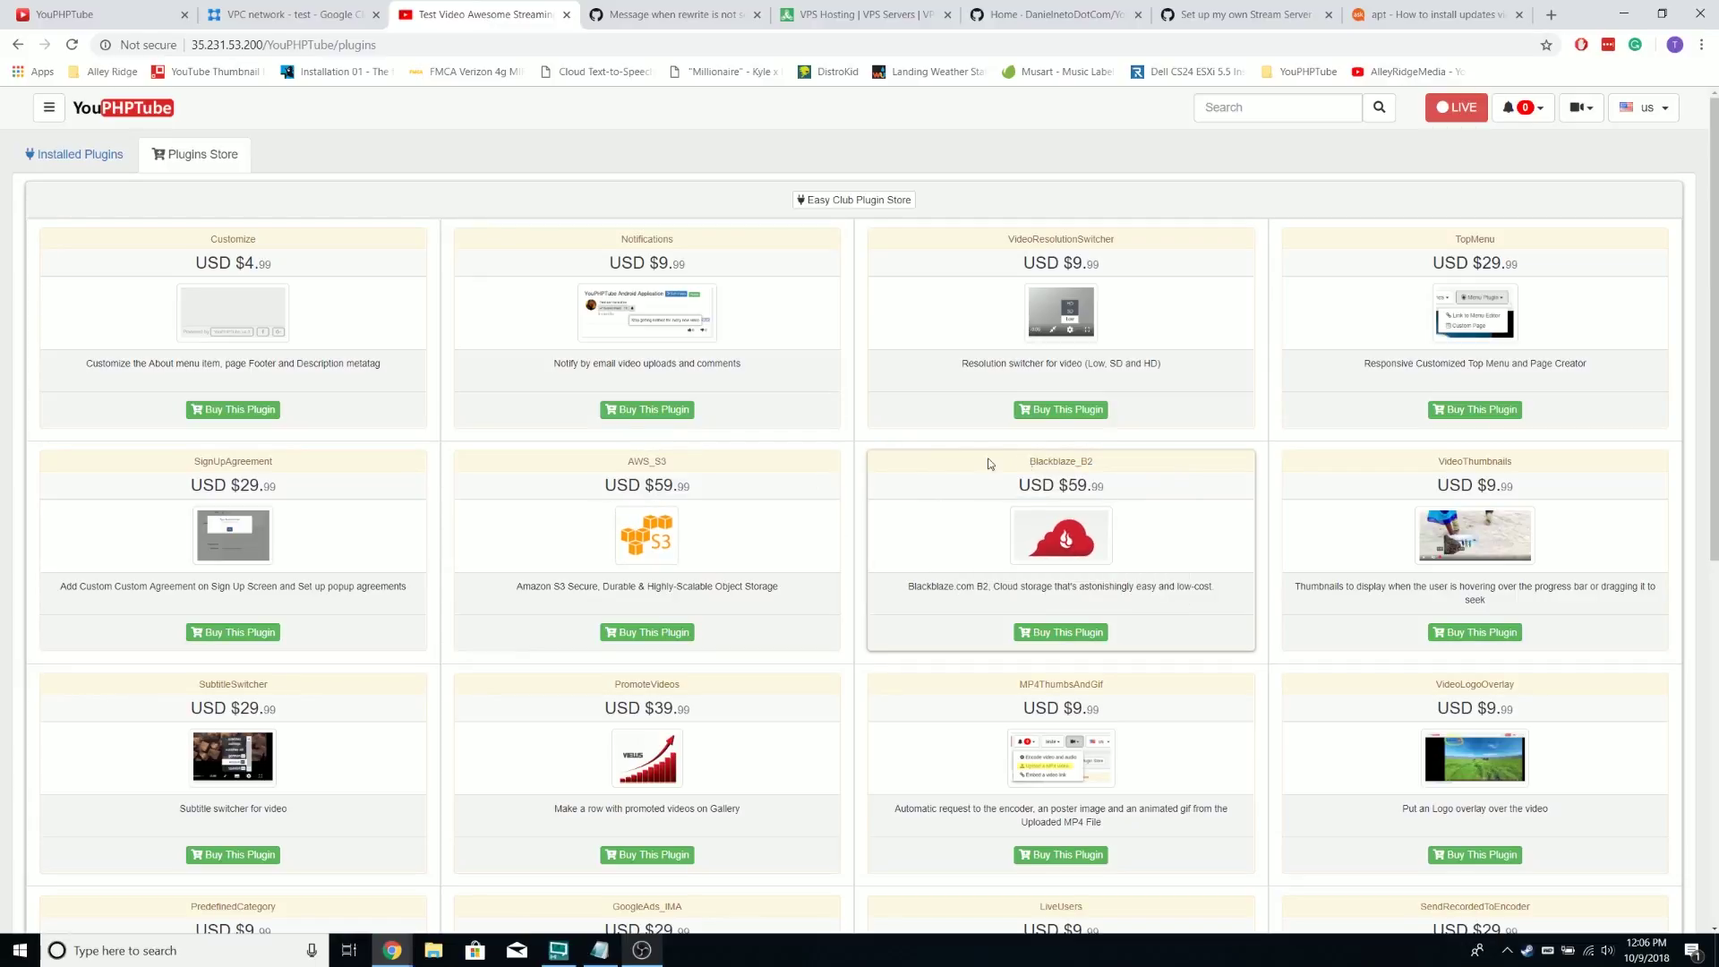
mouse_move(980, 469)
double_click(1086, 464)
Search Google for Blackblaze_B2 and go to Backblaze's B2 Cloud Storage pricing page
right_click(1086, 464)
left_click(1126, 498)
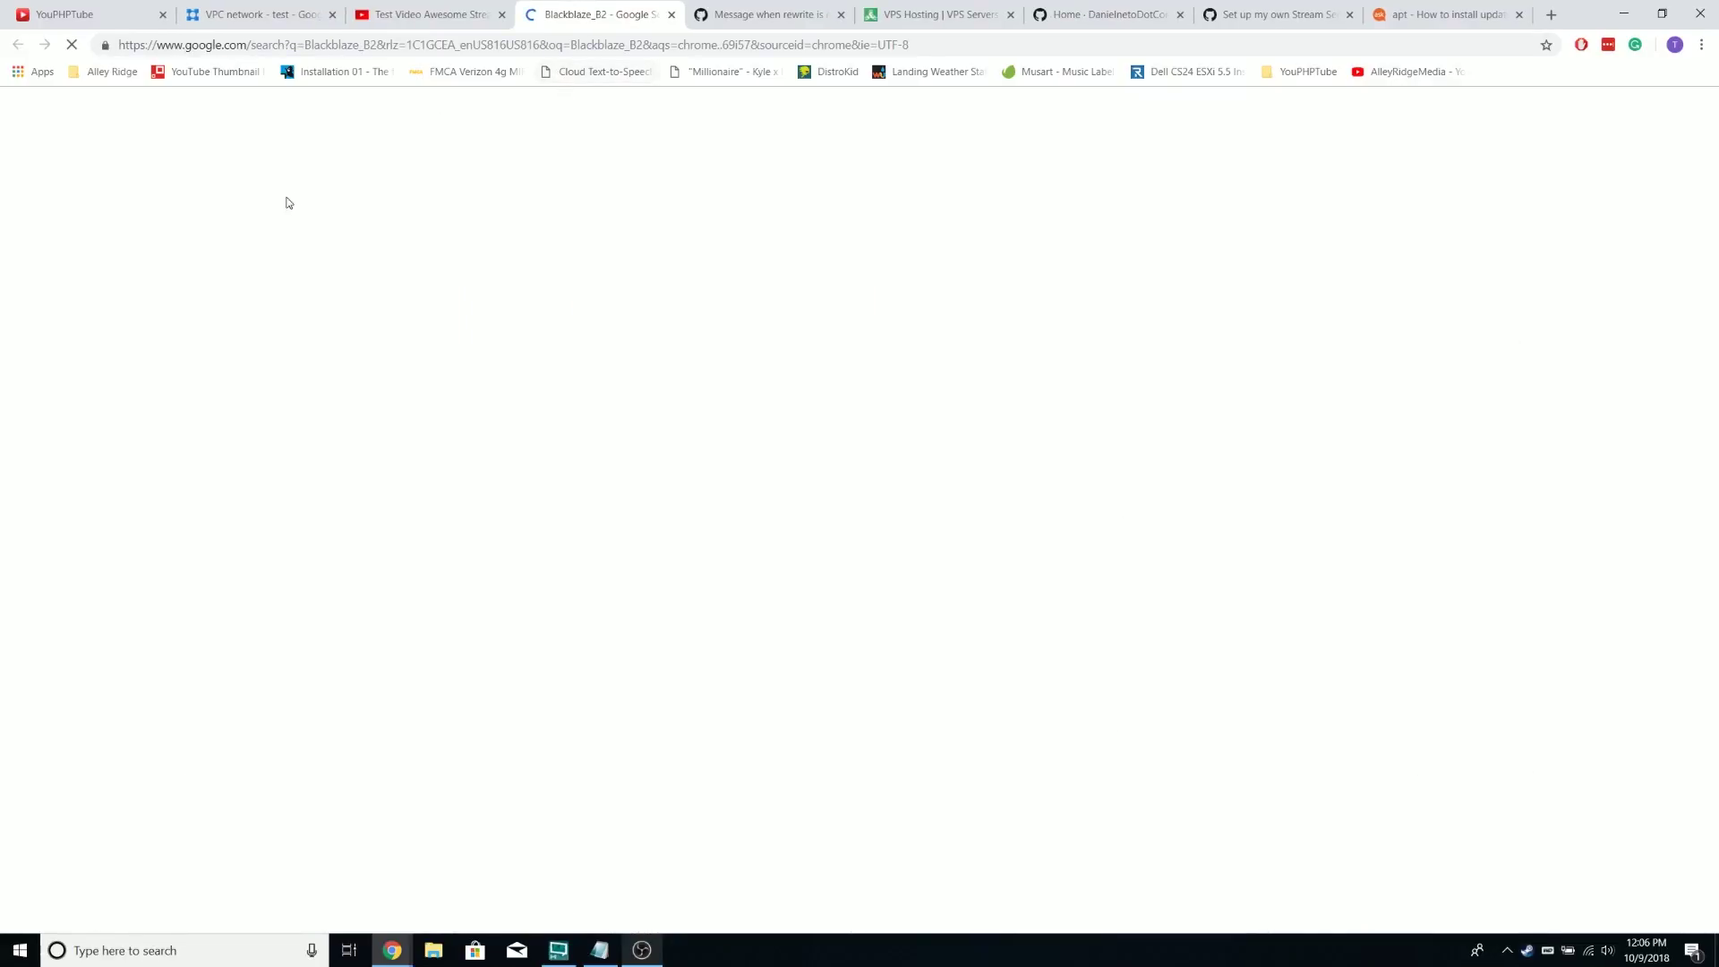
left_click(274, 301)
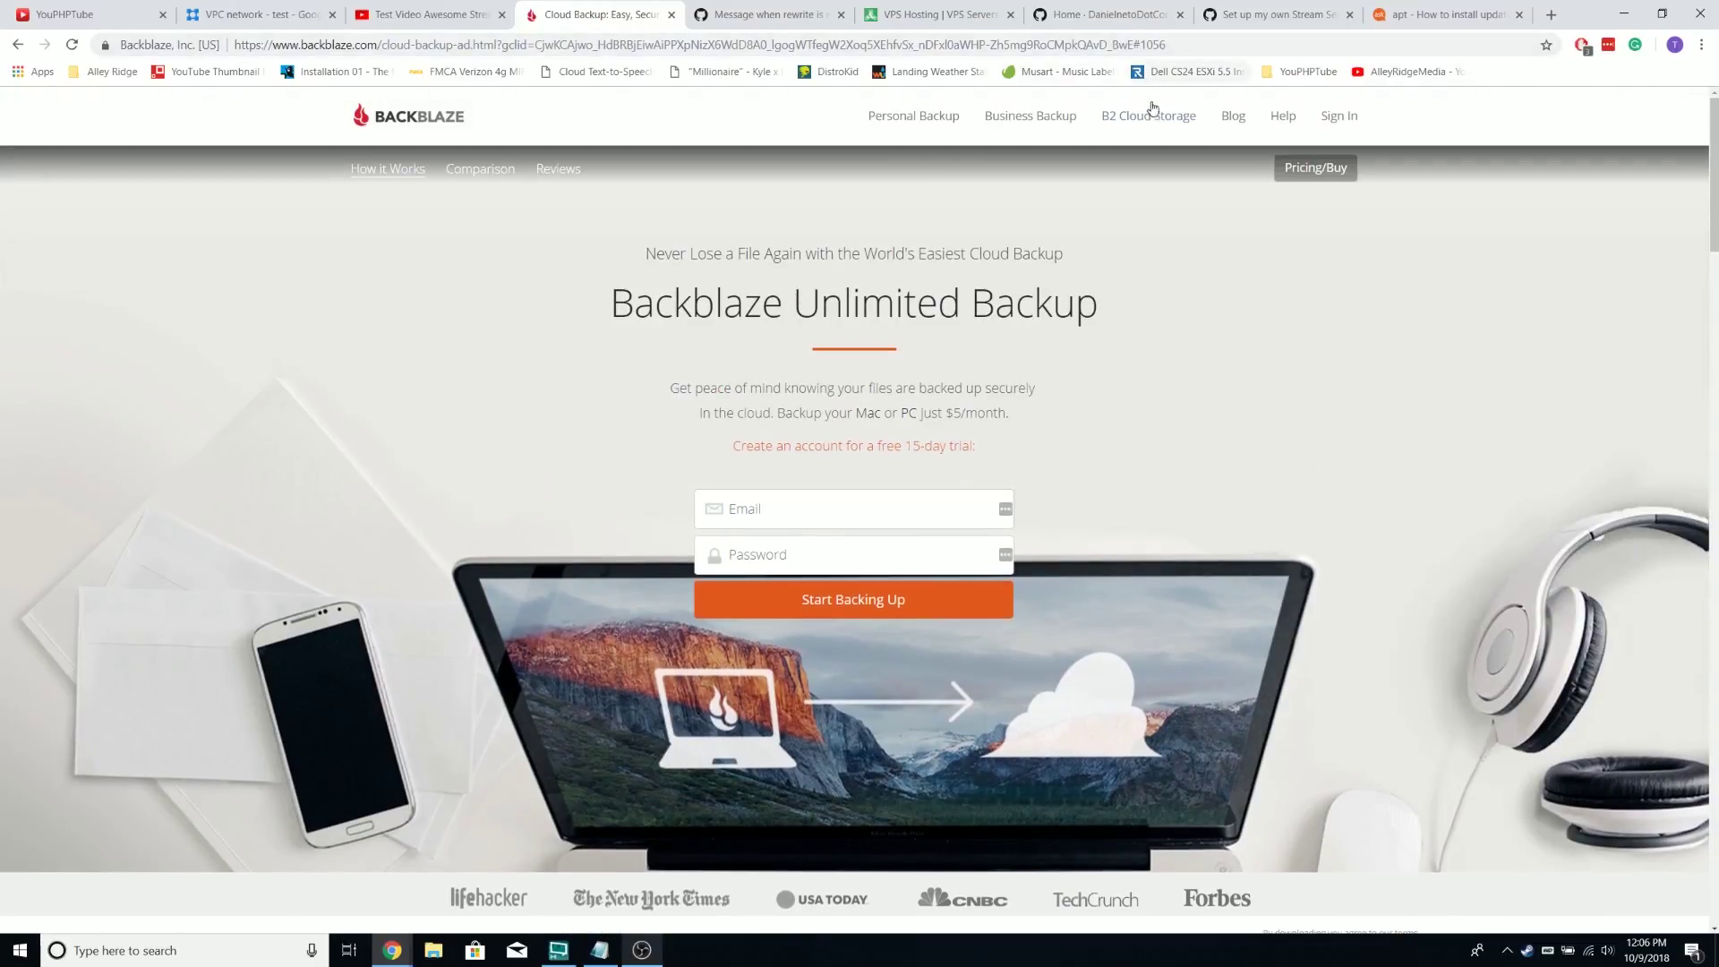
left_click(1153, 107)
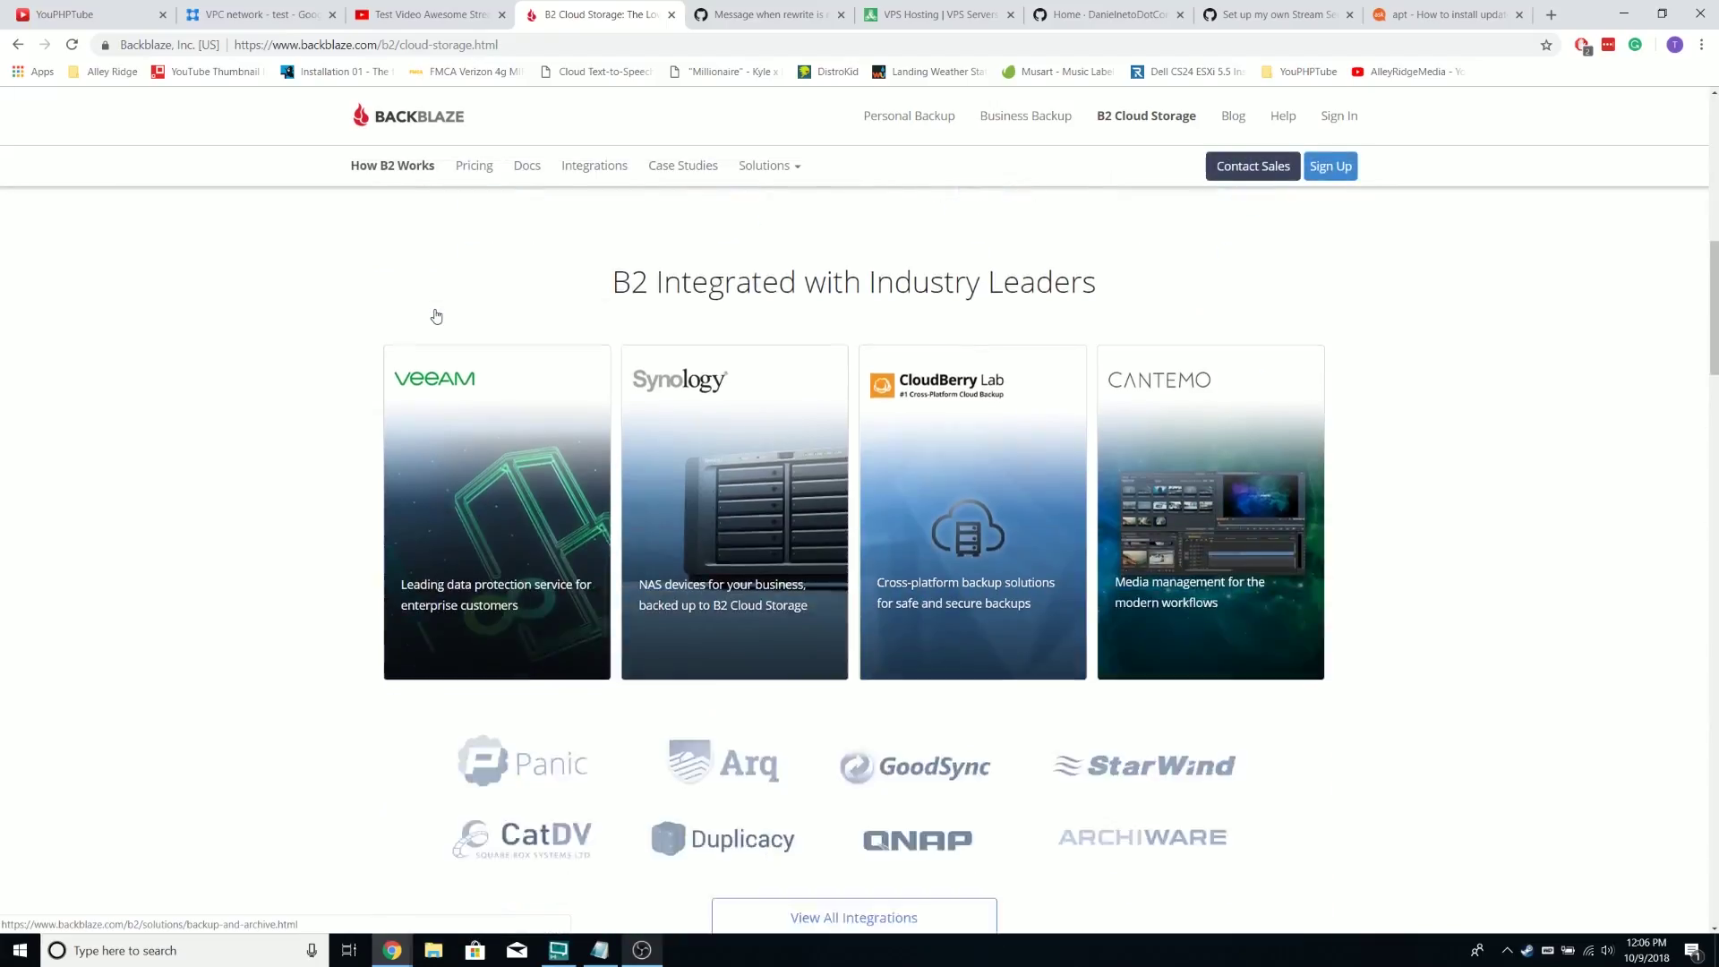
scroll(436, 316, "down", 4)
scroll(436, 316, "up", 8)
scroll(436, 316, "down", 14)
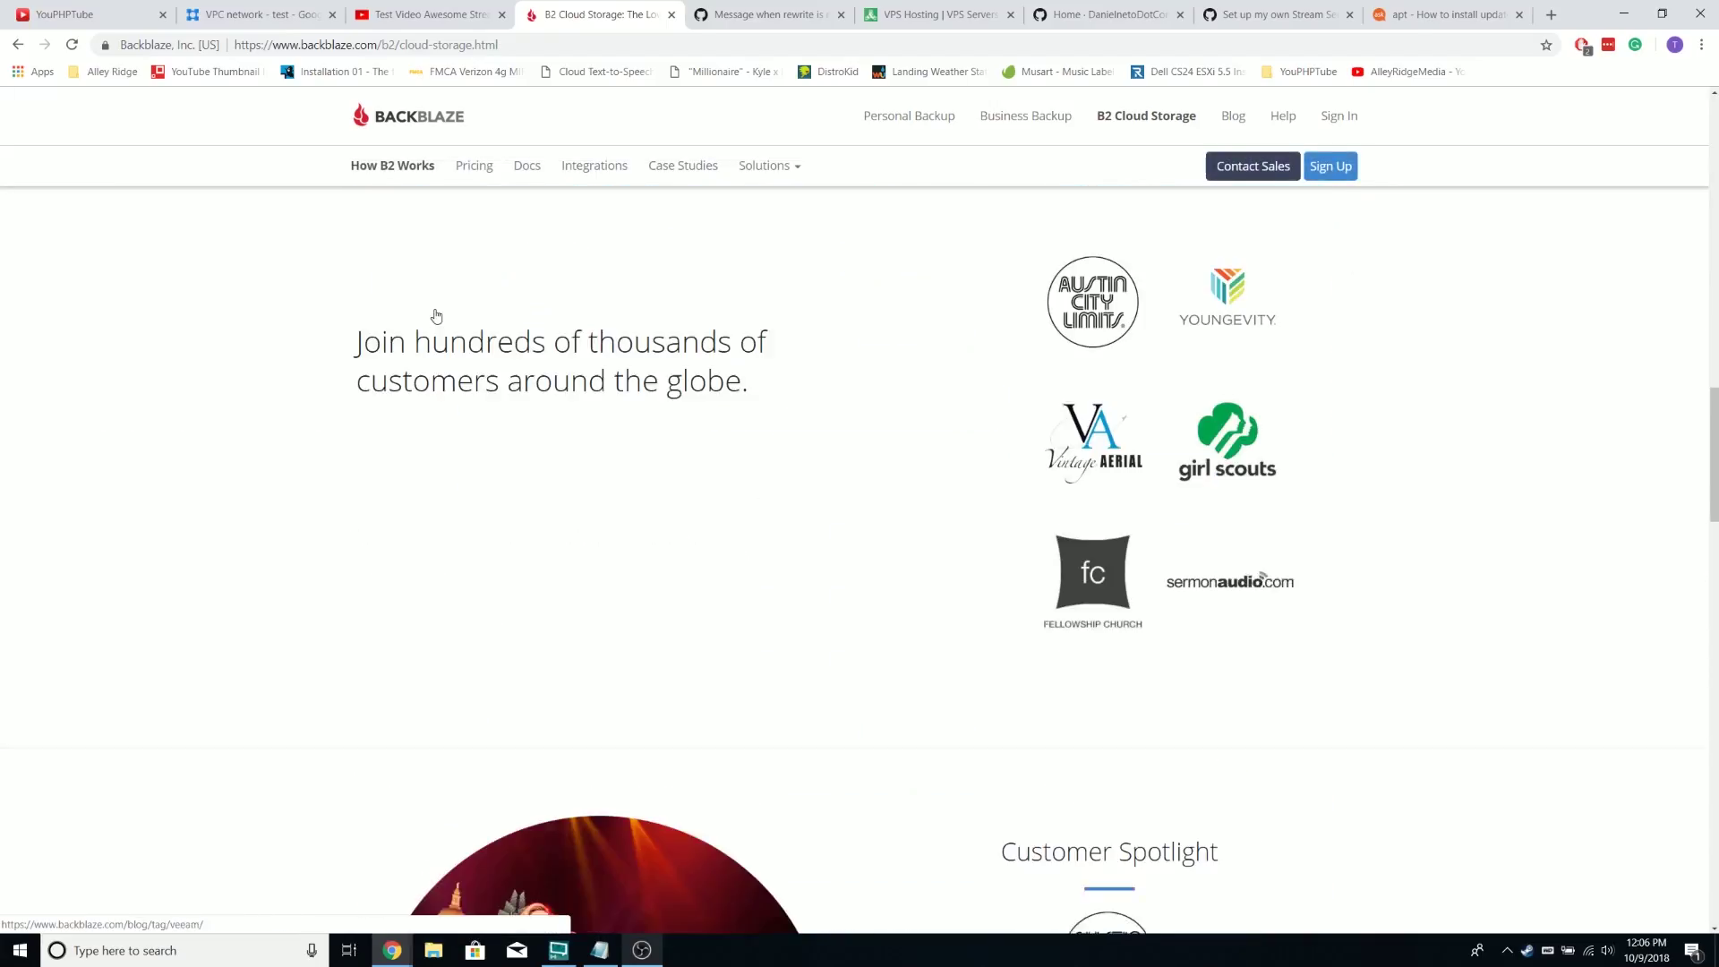
left_click(476, 167)
Set the calculator's Initial Upload and Monthly Delete amounts to 0
scroll(407, 347, "down", 1)
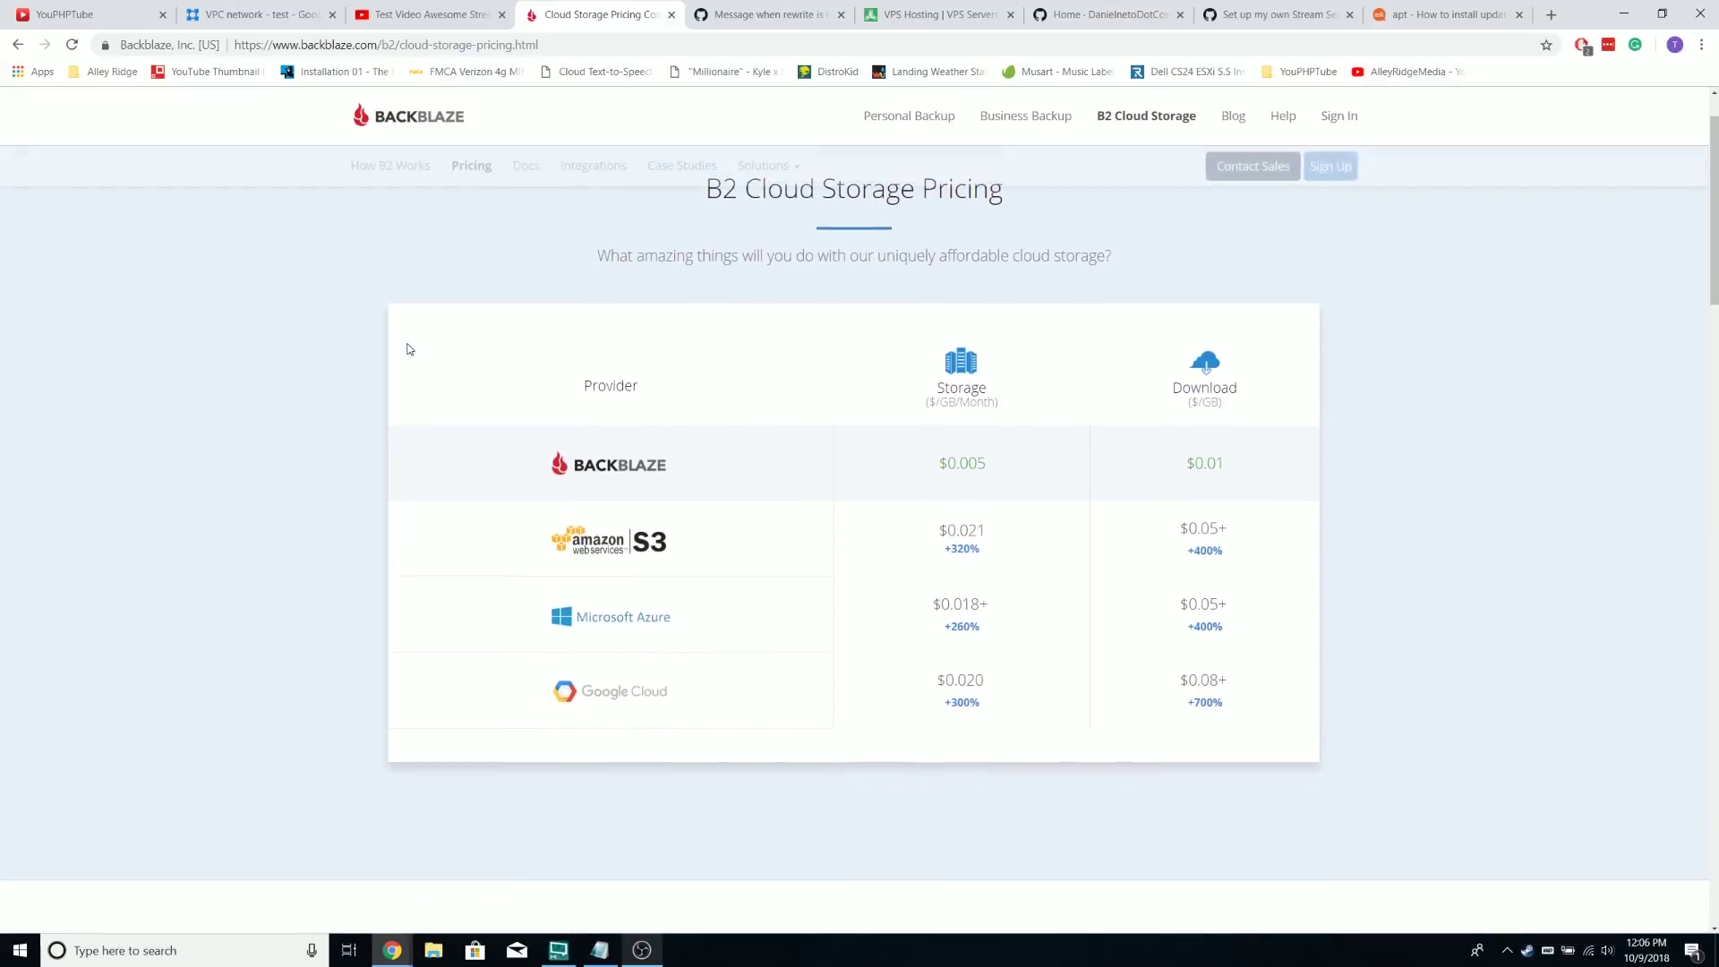
scroll(964, 463, "down", 8)
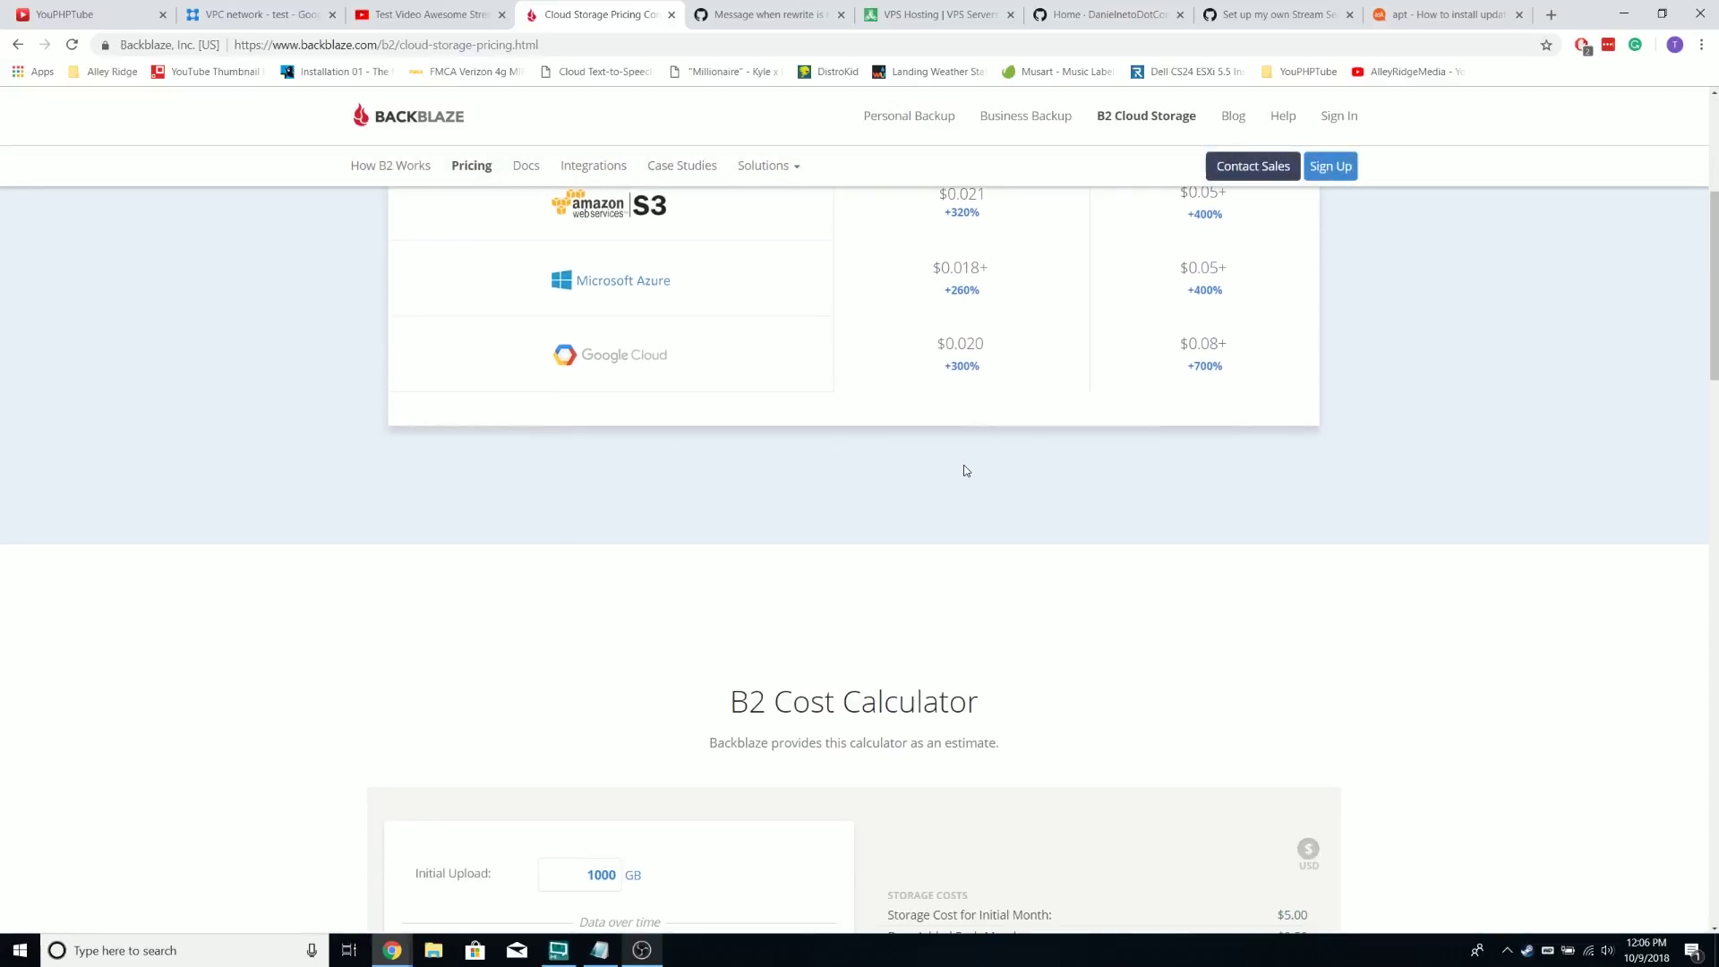
double_click(616, 462)
type("0")
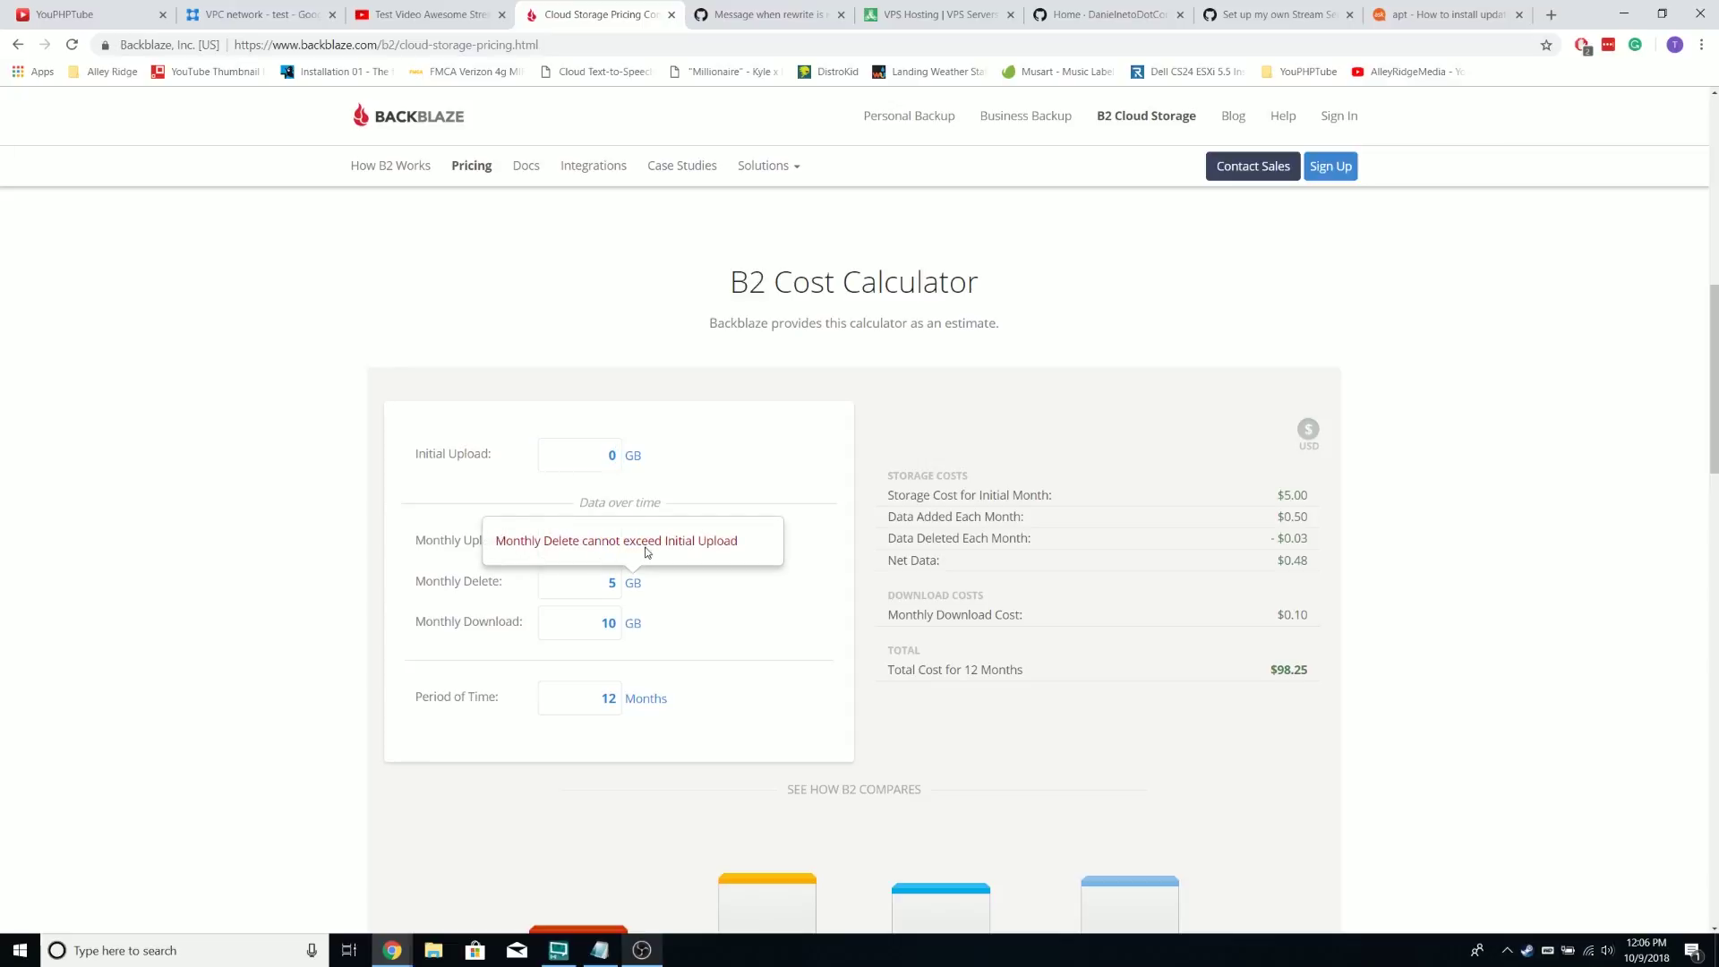
left_click(602, 582)
type("0")
Enter 500 GB monthly upload, 100 GB monthly download and a 1-month period for a $3.50 estimate
key("shift+Tab")
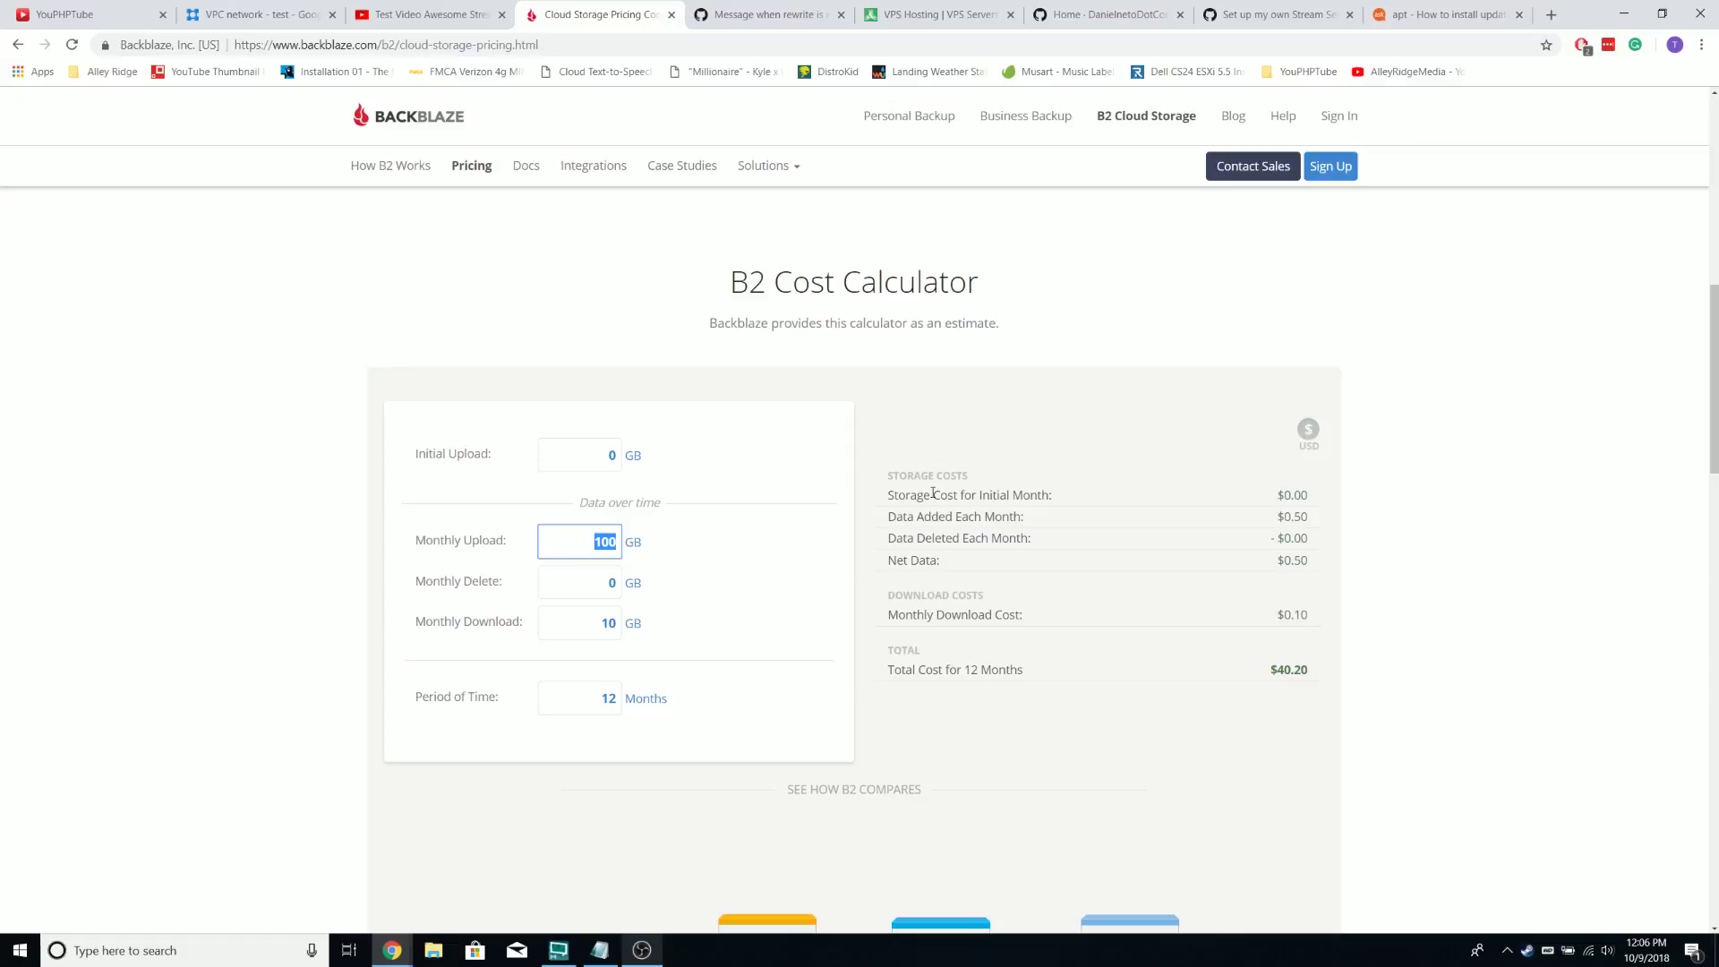
type("500")
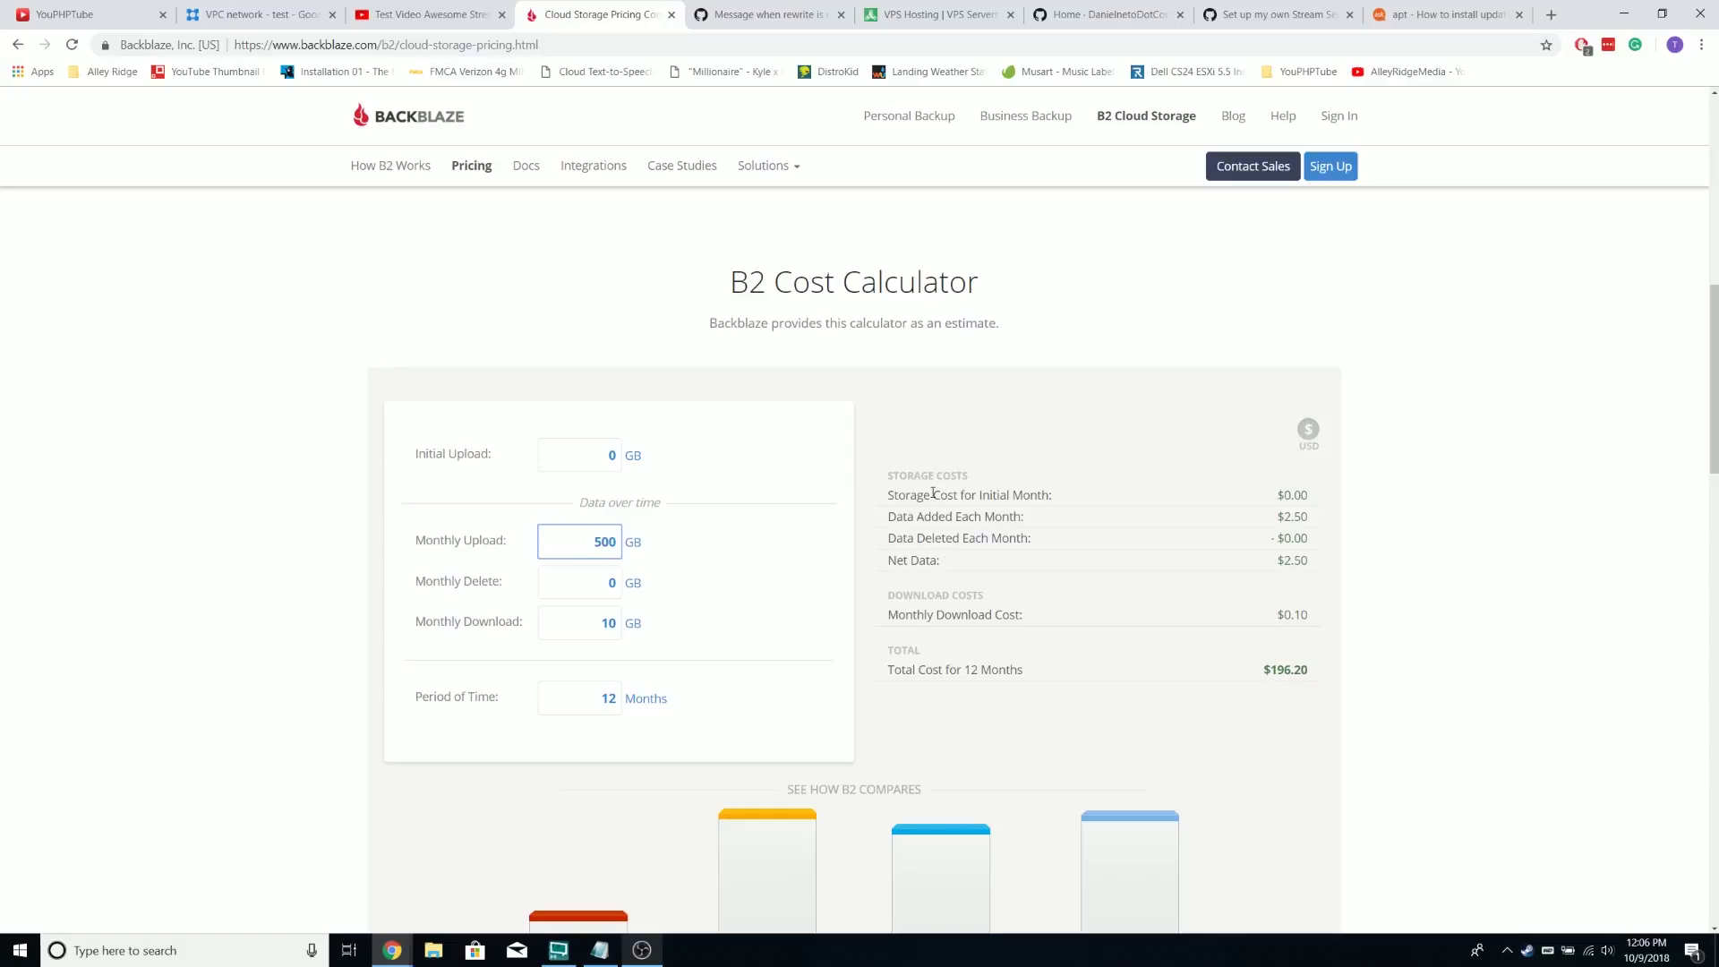
left_click(782, 596)
left_click(607, 619)
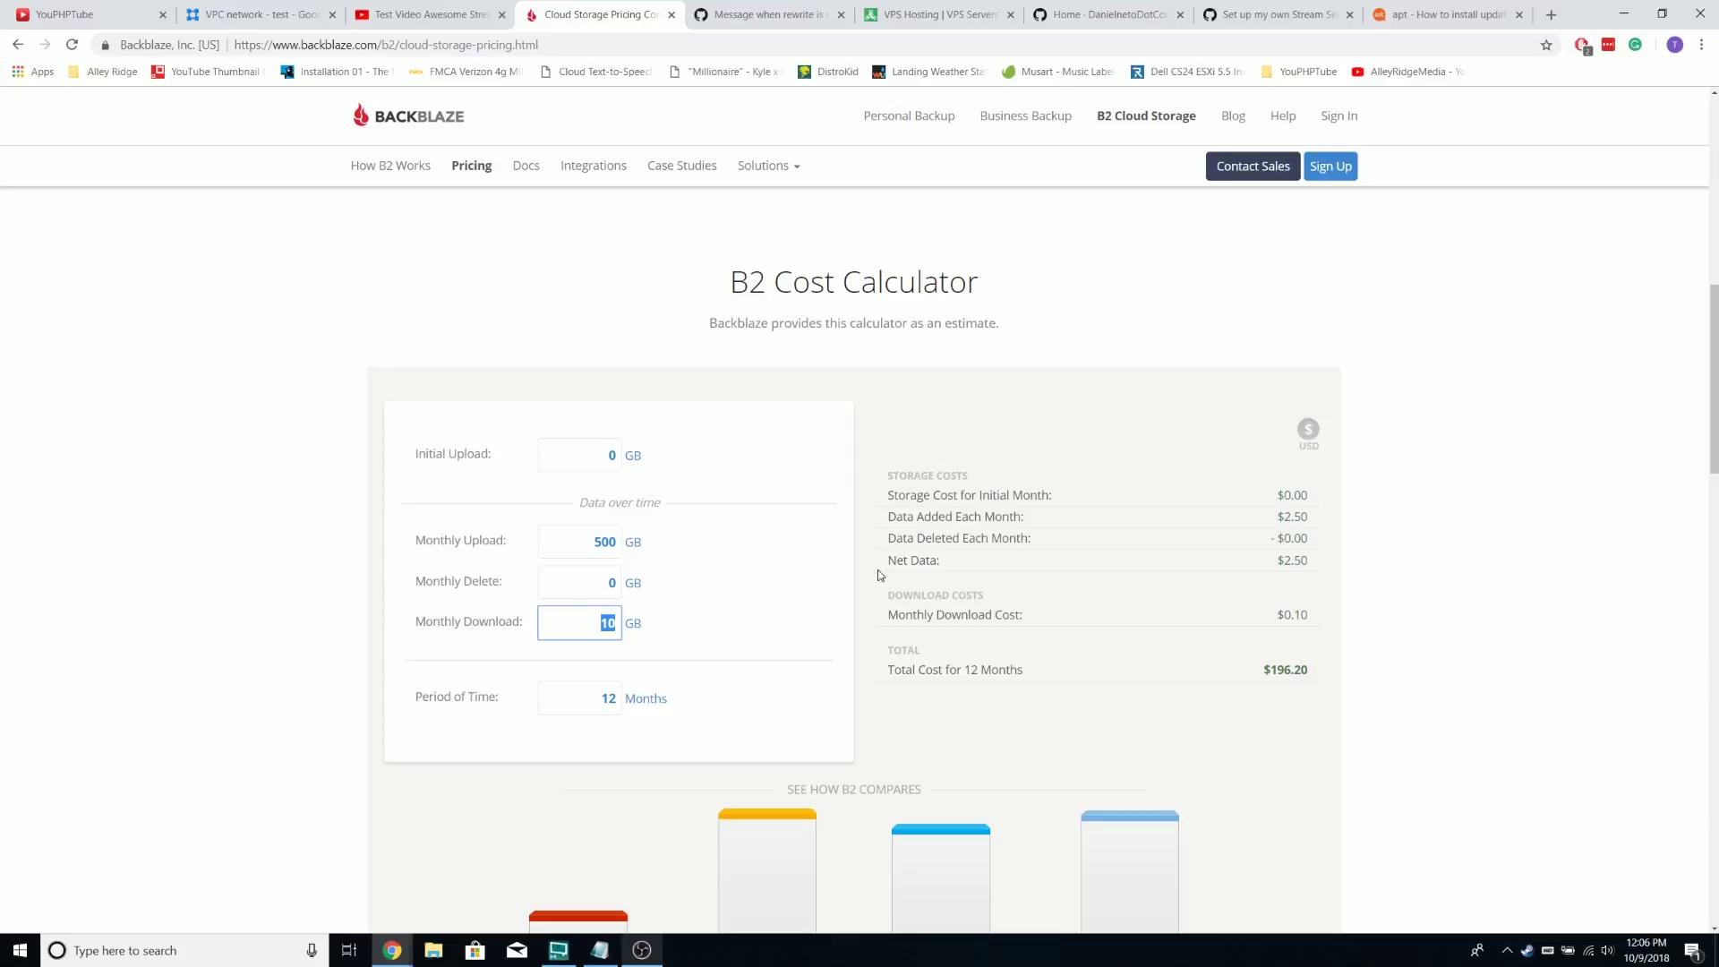
type("100")
left_click(777, 651)
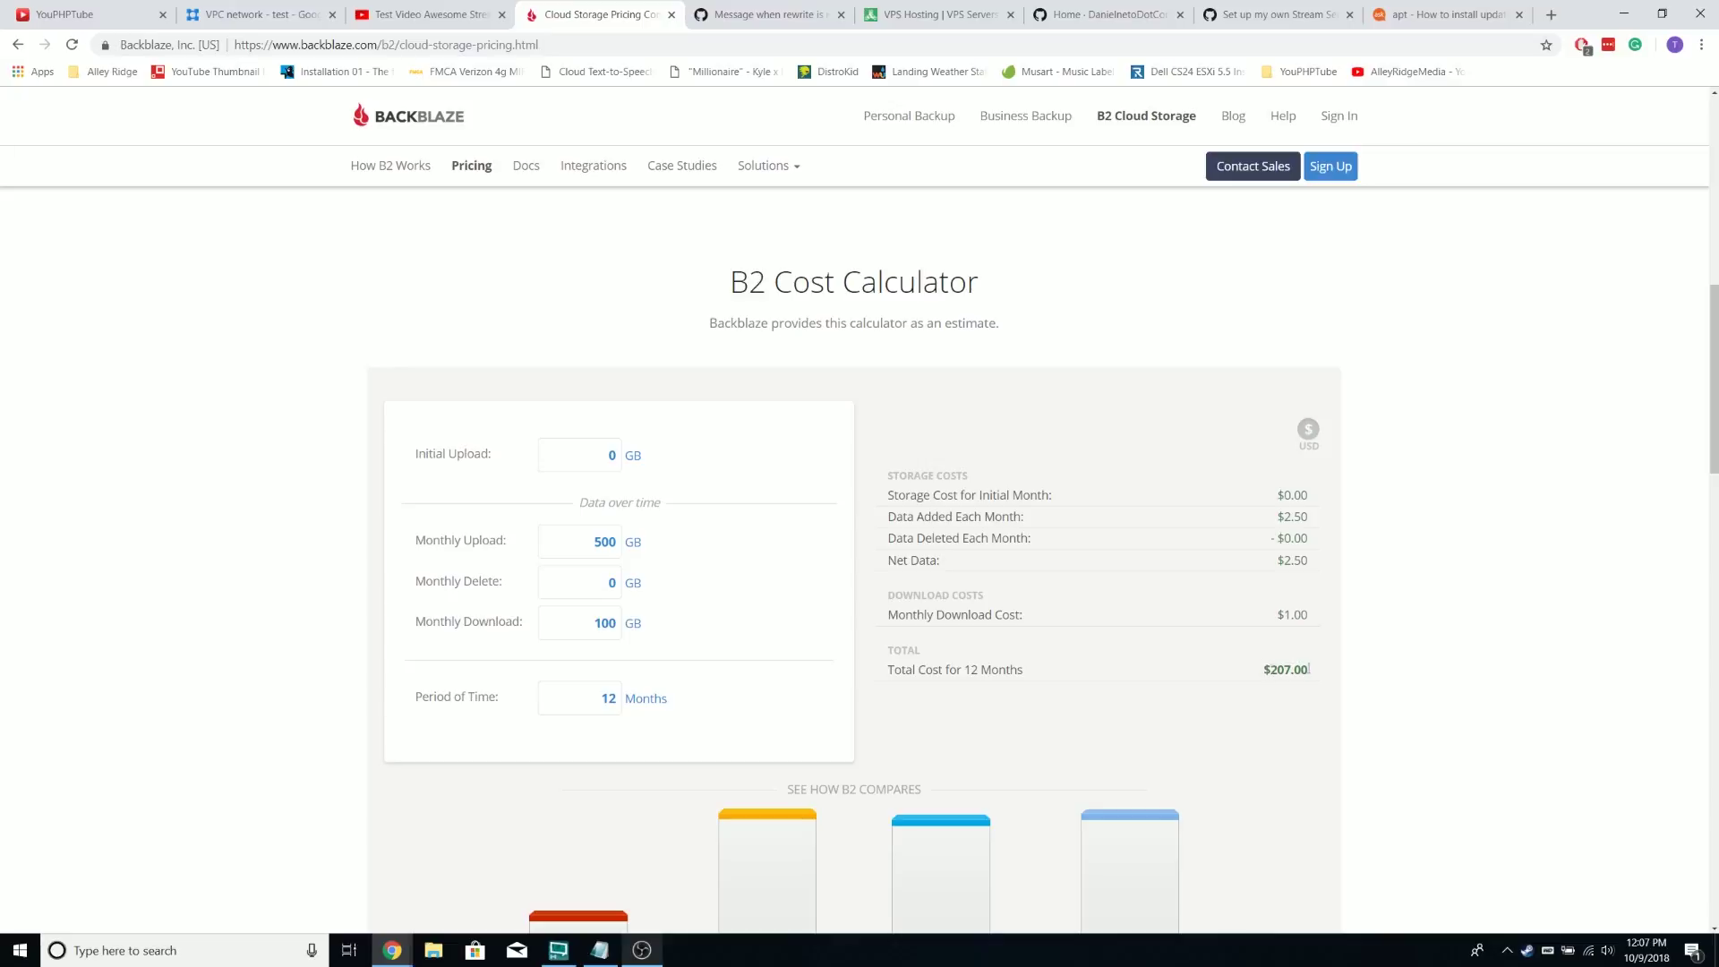
double_click(608, 699)
type("1")
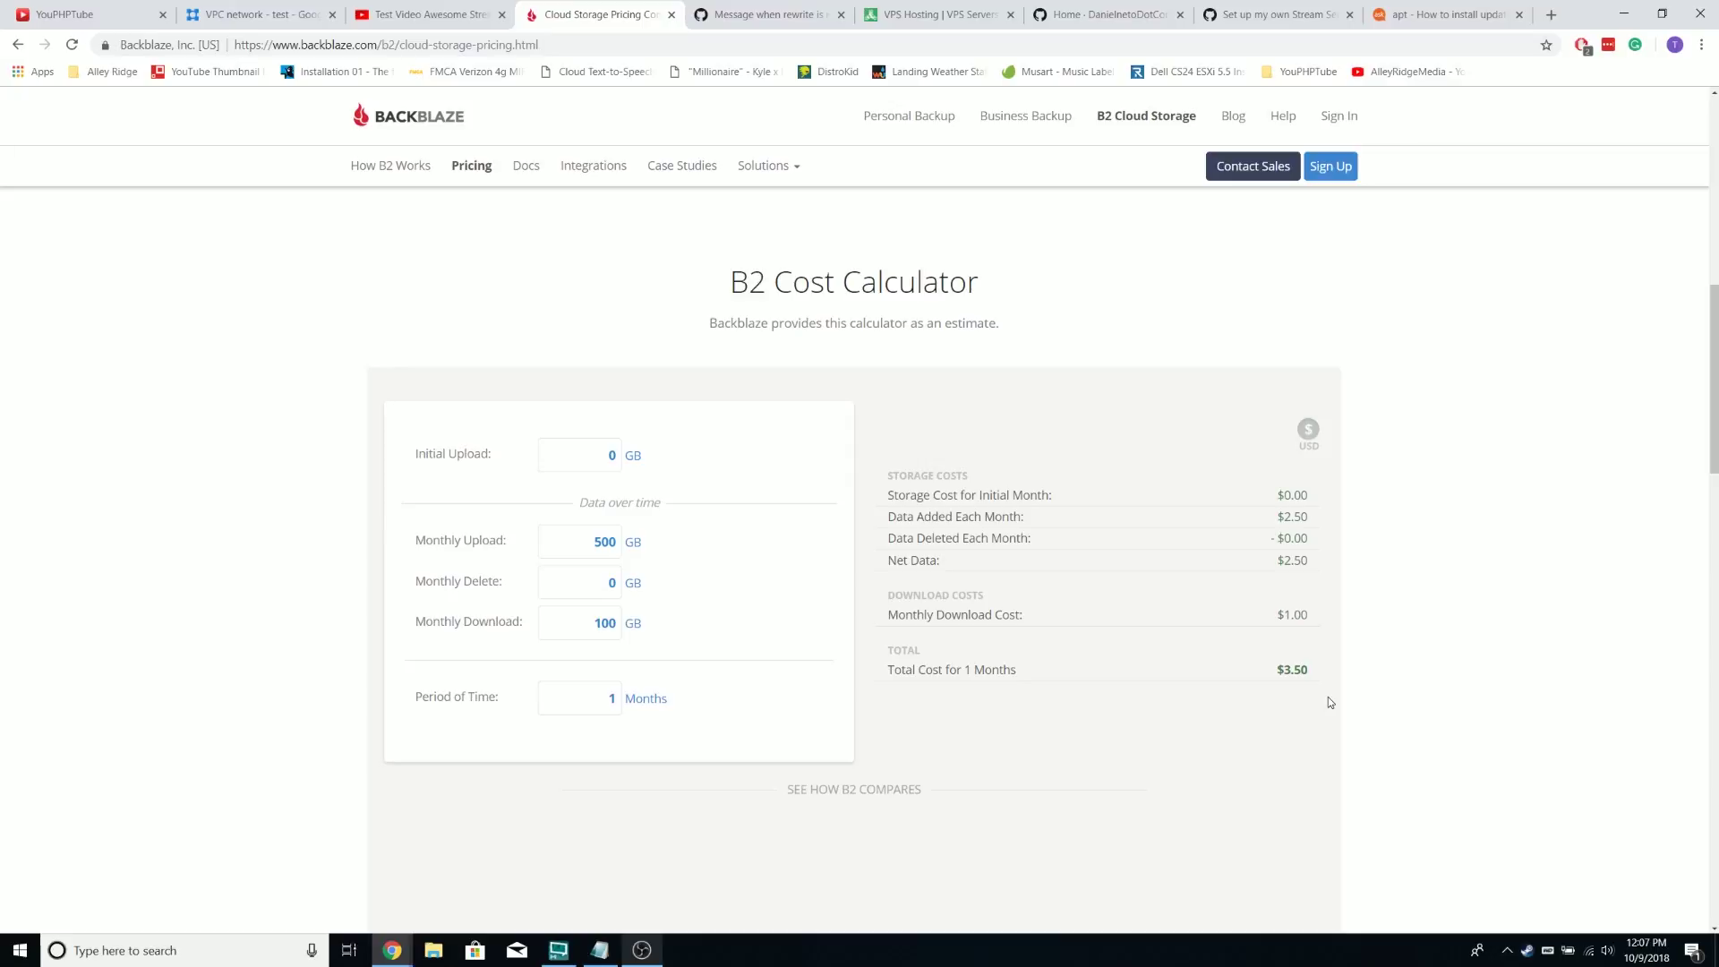
Review the $3.50 estimate, then go back to the YouPHPTube home page
scroll(1104, 331, "down", 2)
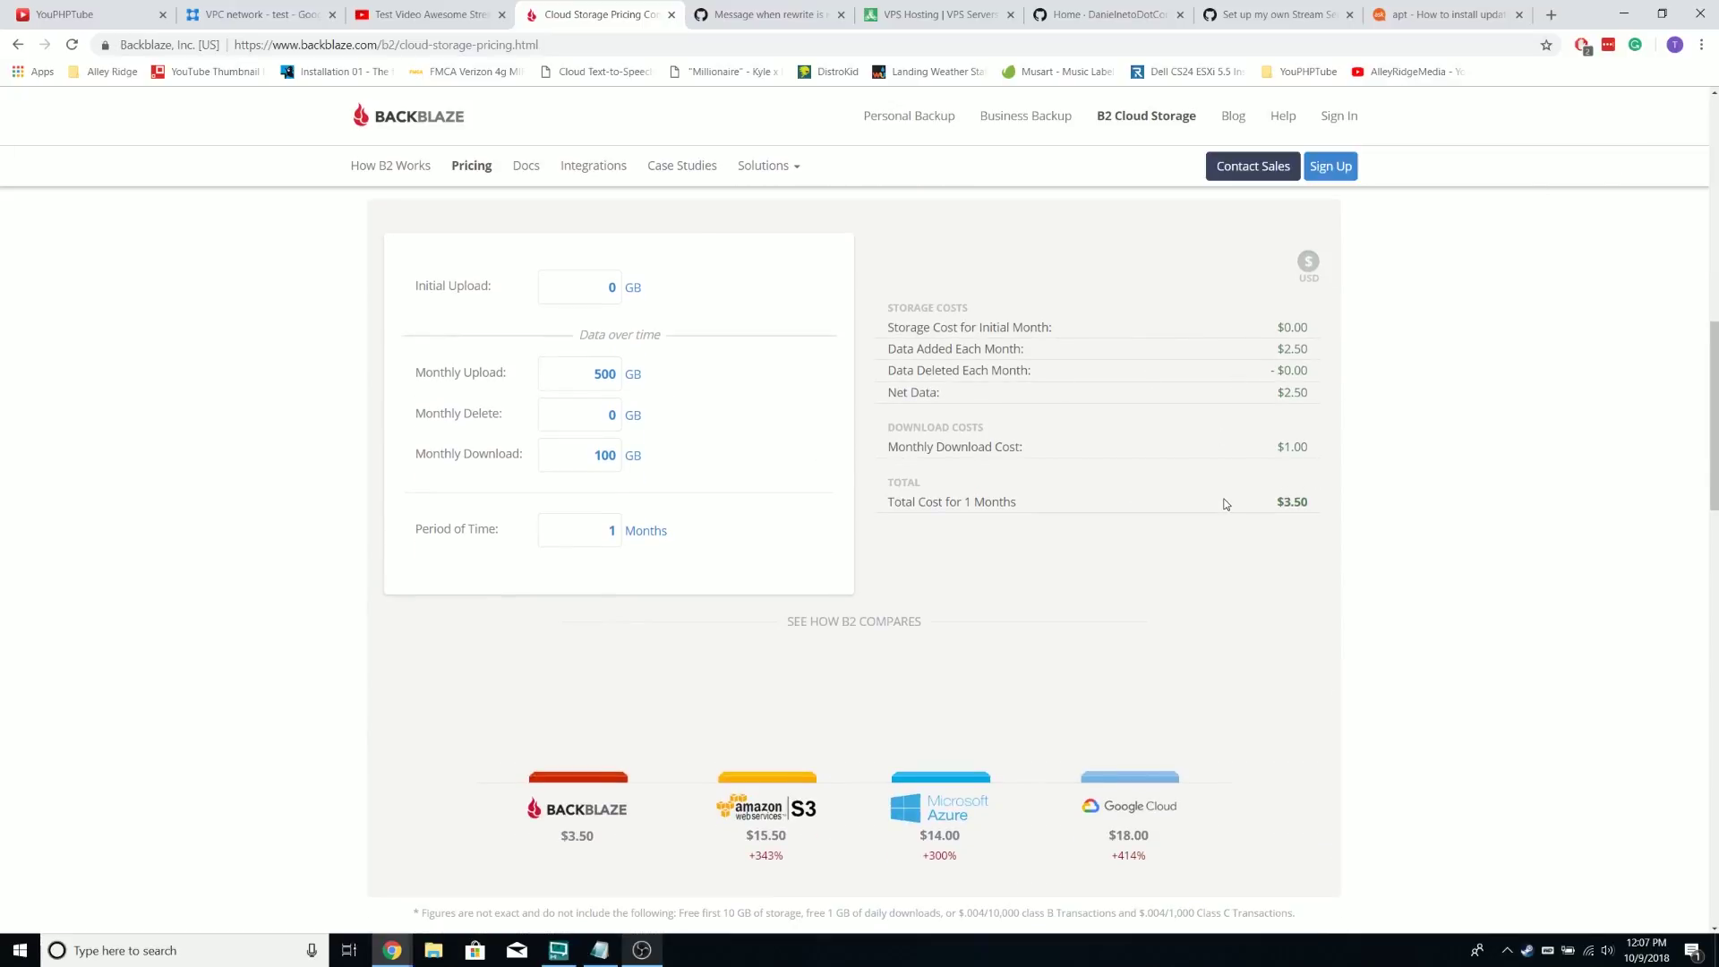
scroll(1229, 482, "up", 1)
scroll(1200, 454, "down", 5)
scroll(1074, 385, "up", 7)
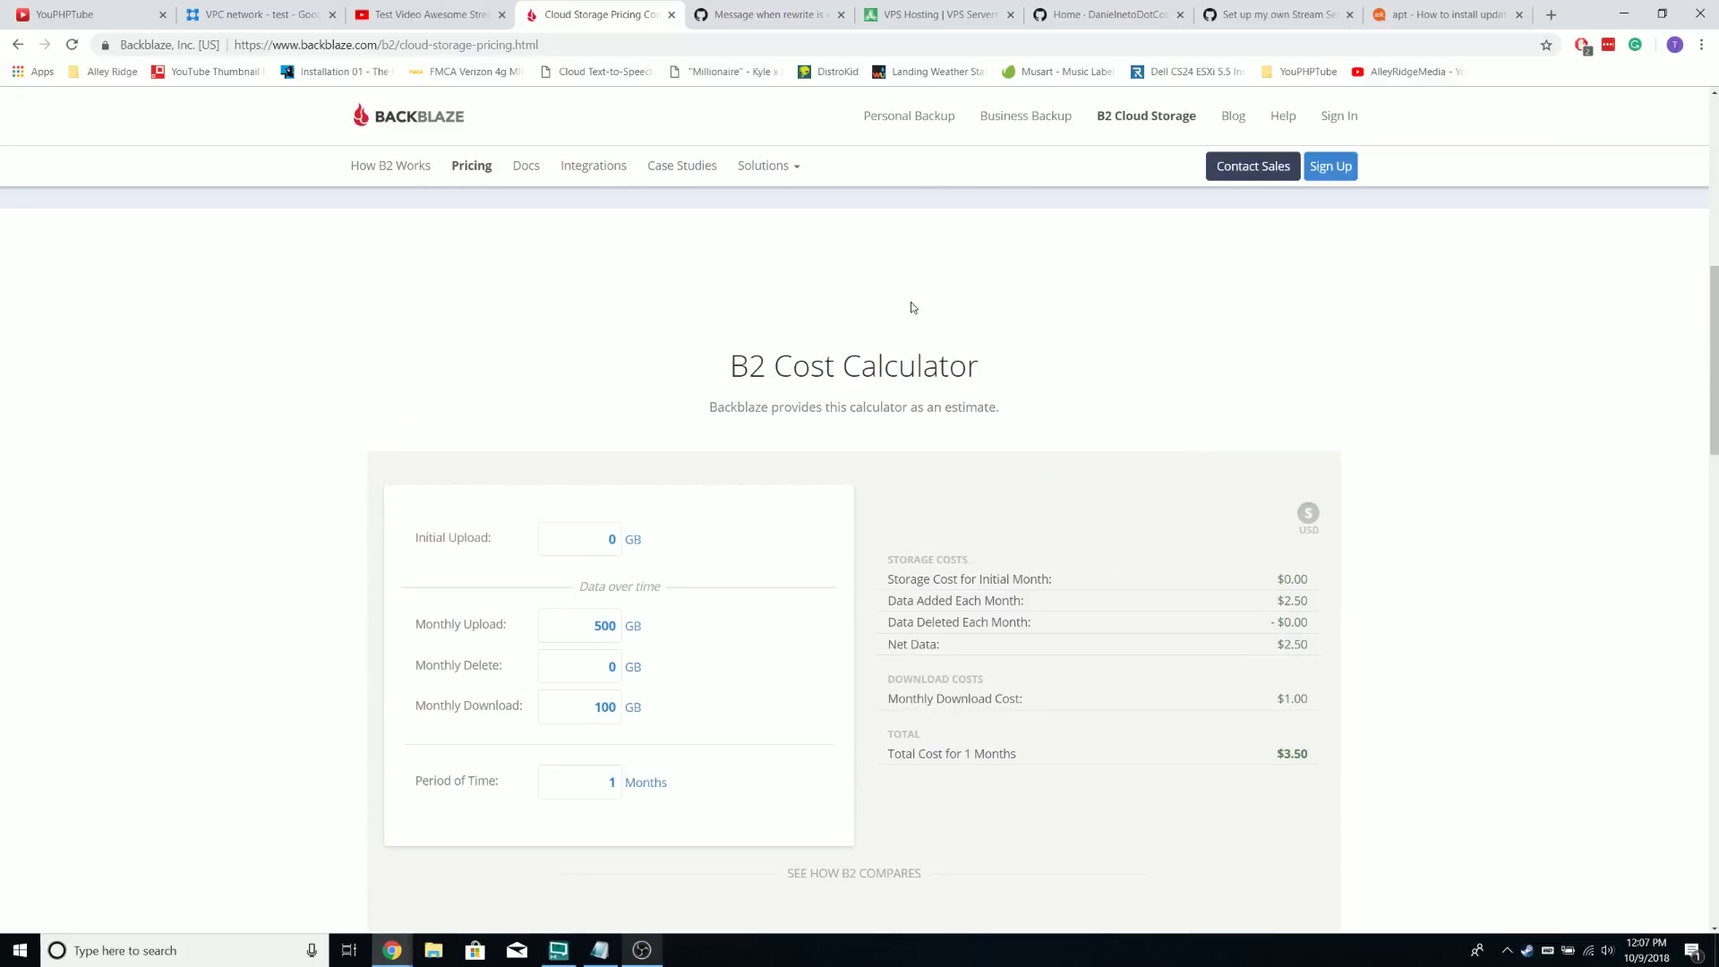
left_click(472, 12)
left_click(166, 115)
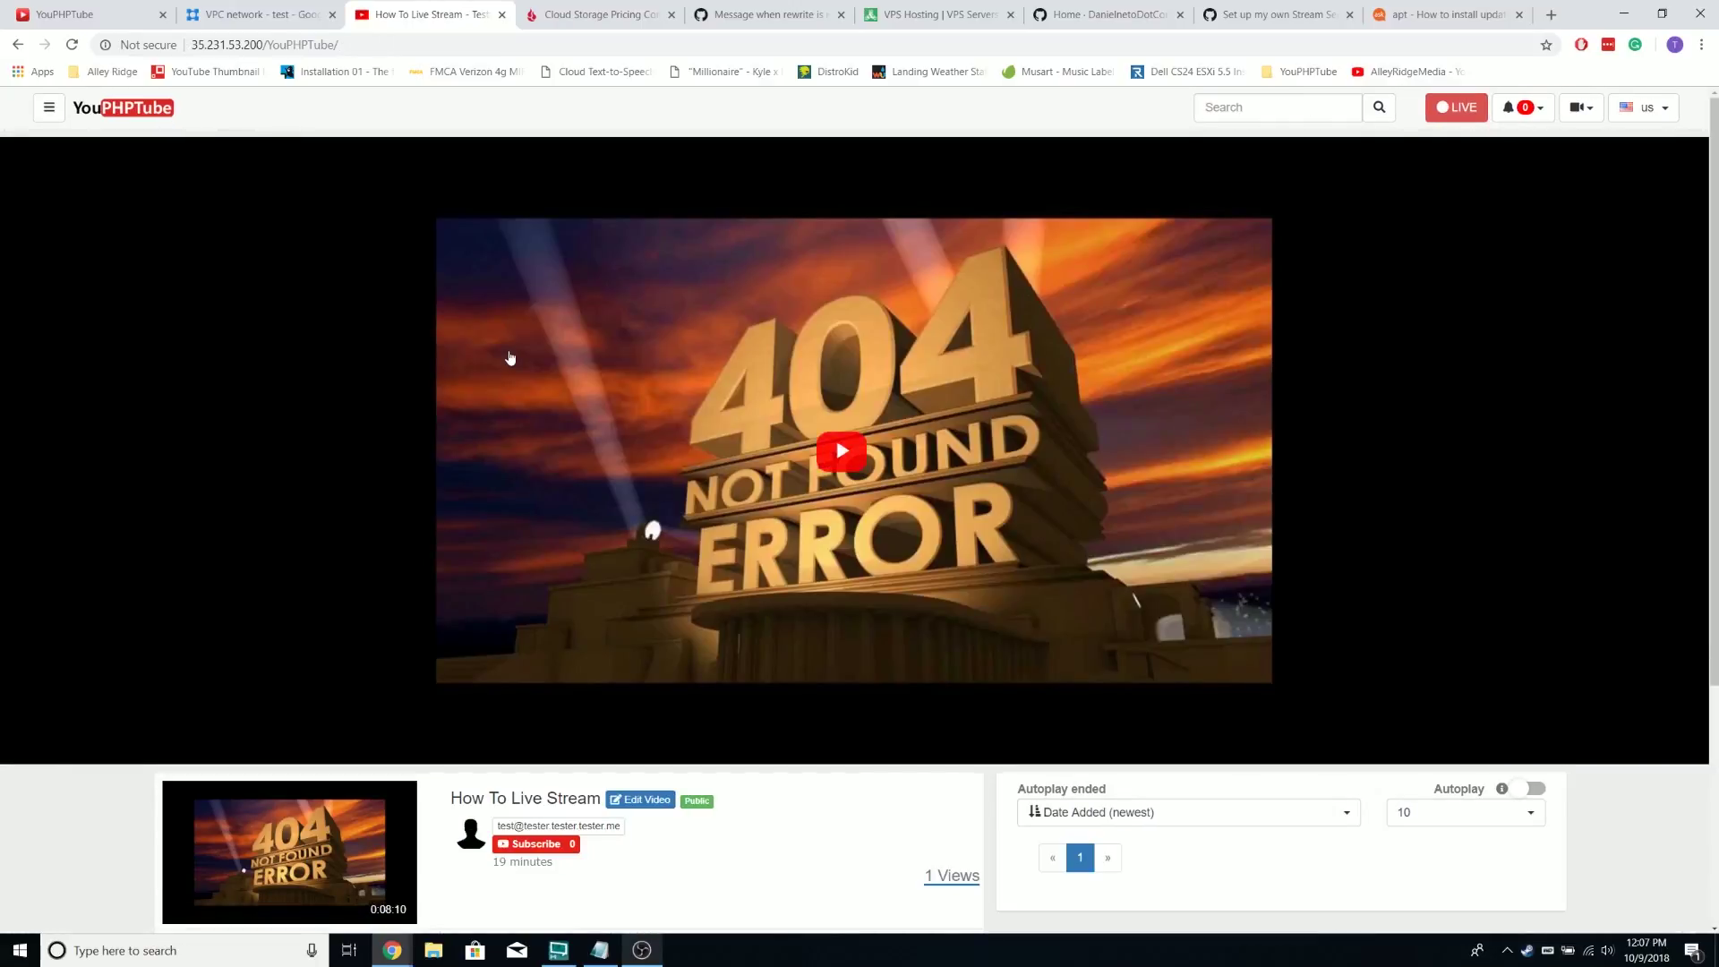